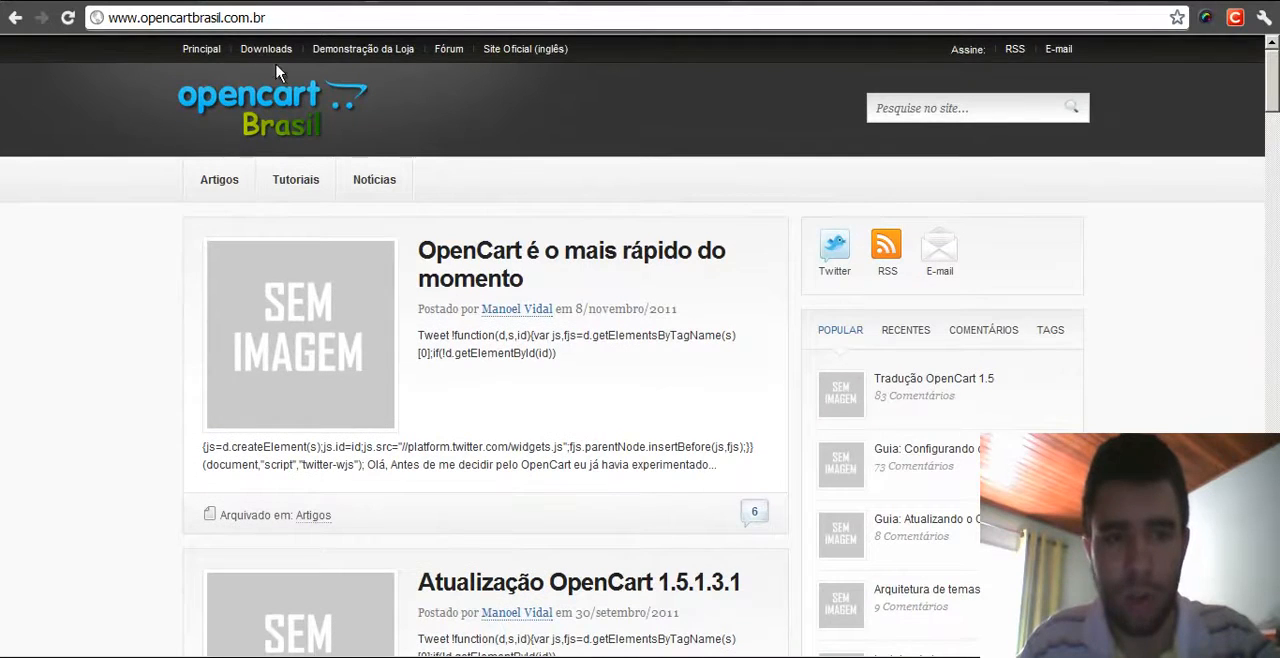
- Scroll through the recent articles on the OpenCart Brasil homepage and return to the top
middle_click(1180, 264)
scroll(1141, 303, "down", 6)
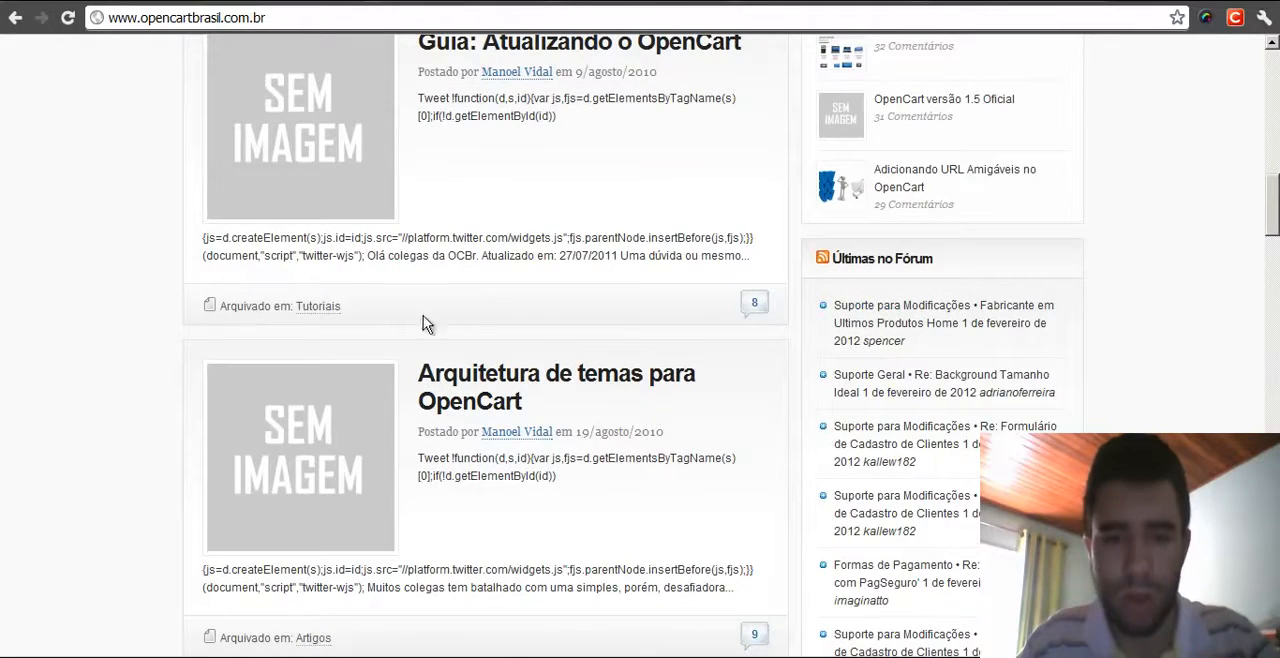
scroll(131, 226, "down", 3)
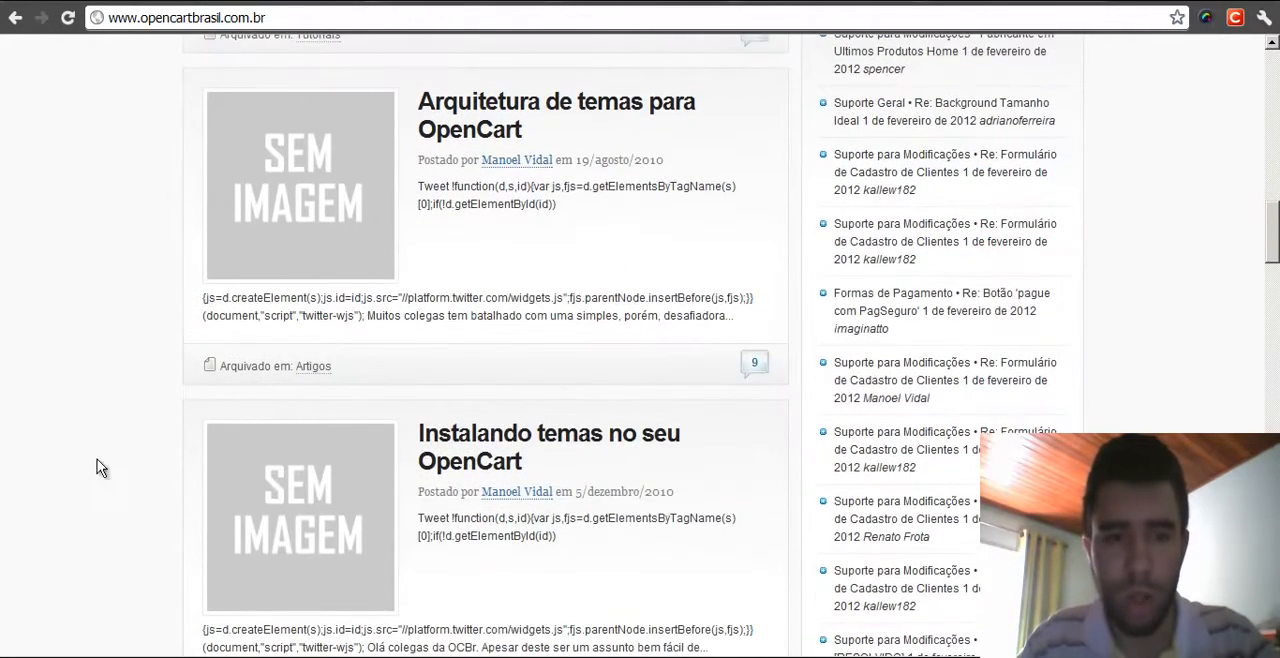
middle_click(98, 465)
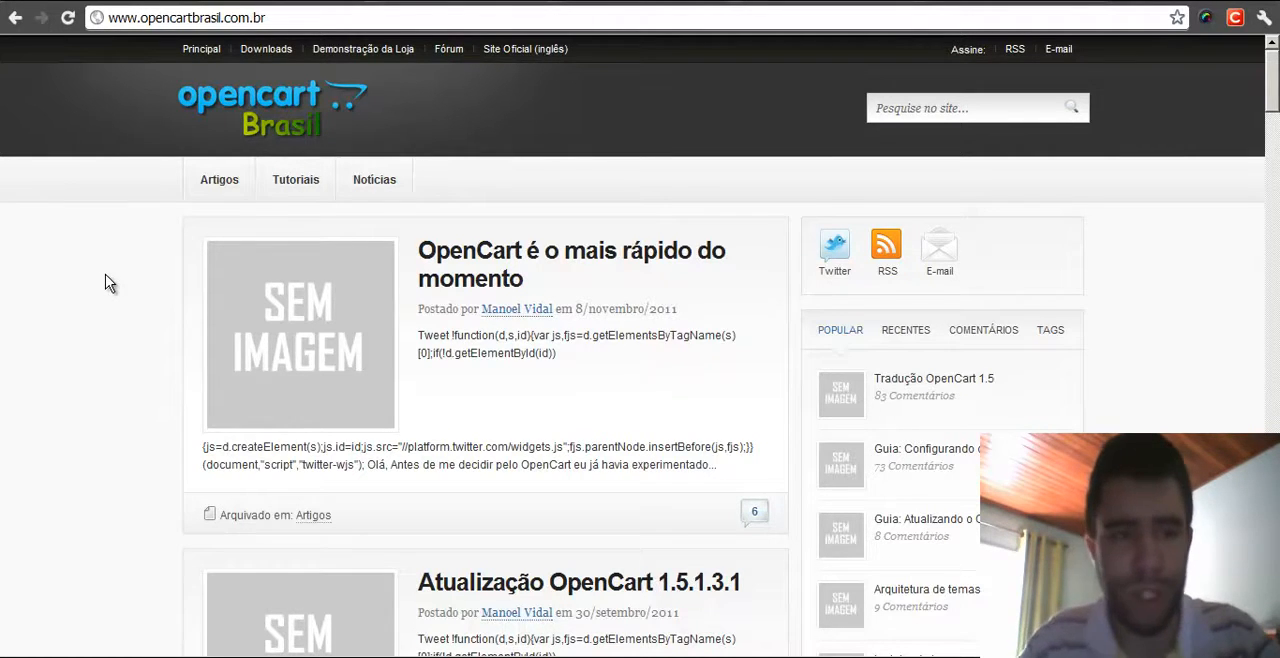
- Open the community forum and scroll through its board categories and the online statistics
left_click(438, 64)
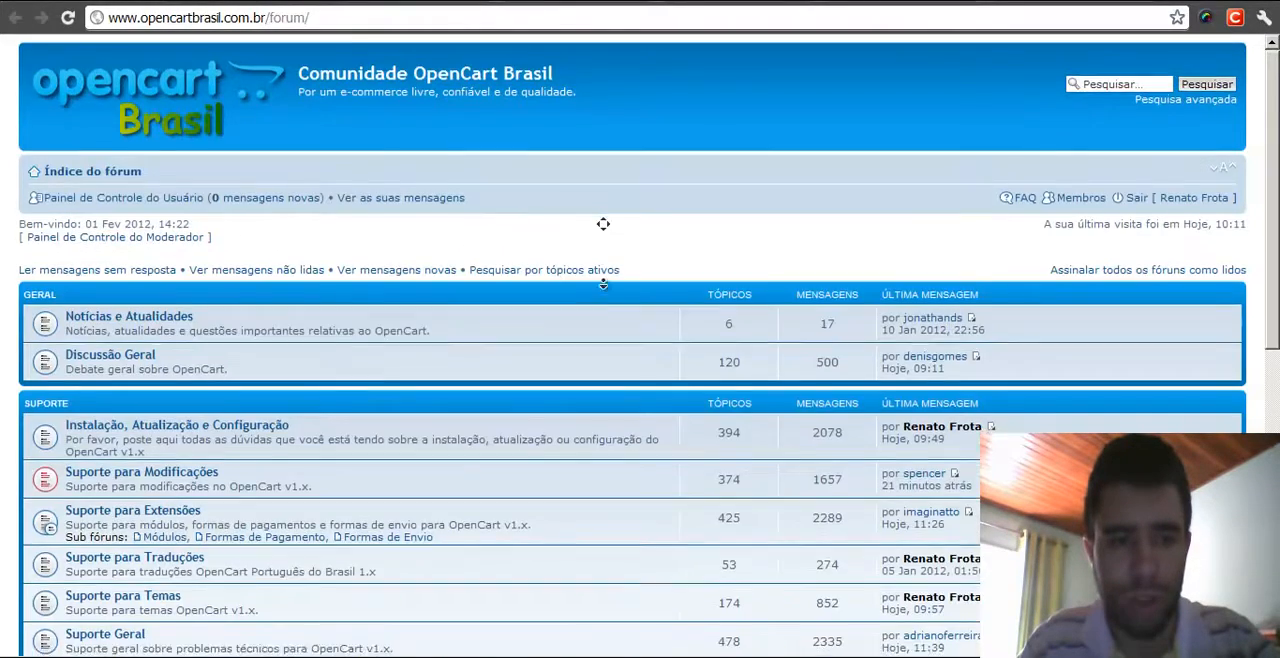
scroll(600, 220, "down", 3)
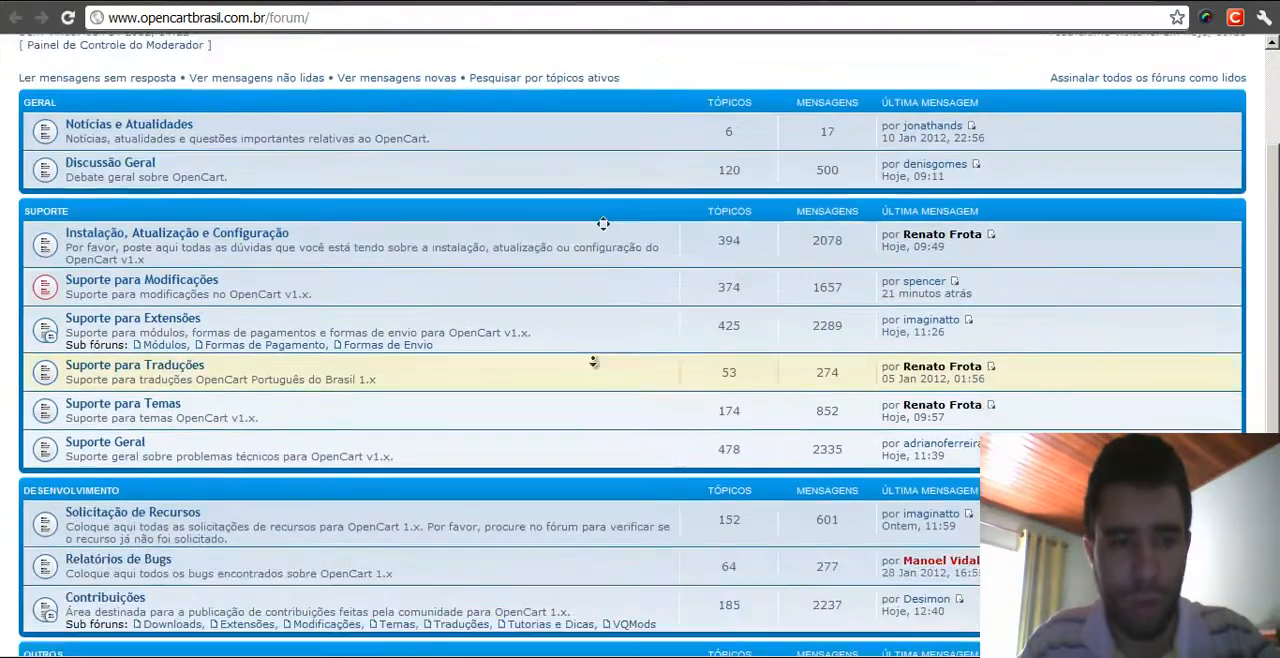
scroll(620, 297, "down", 2)
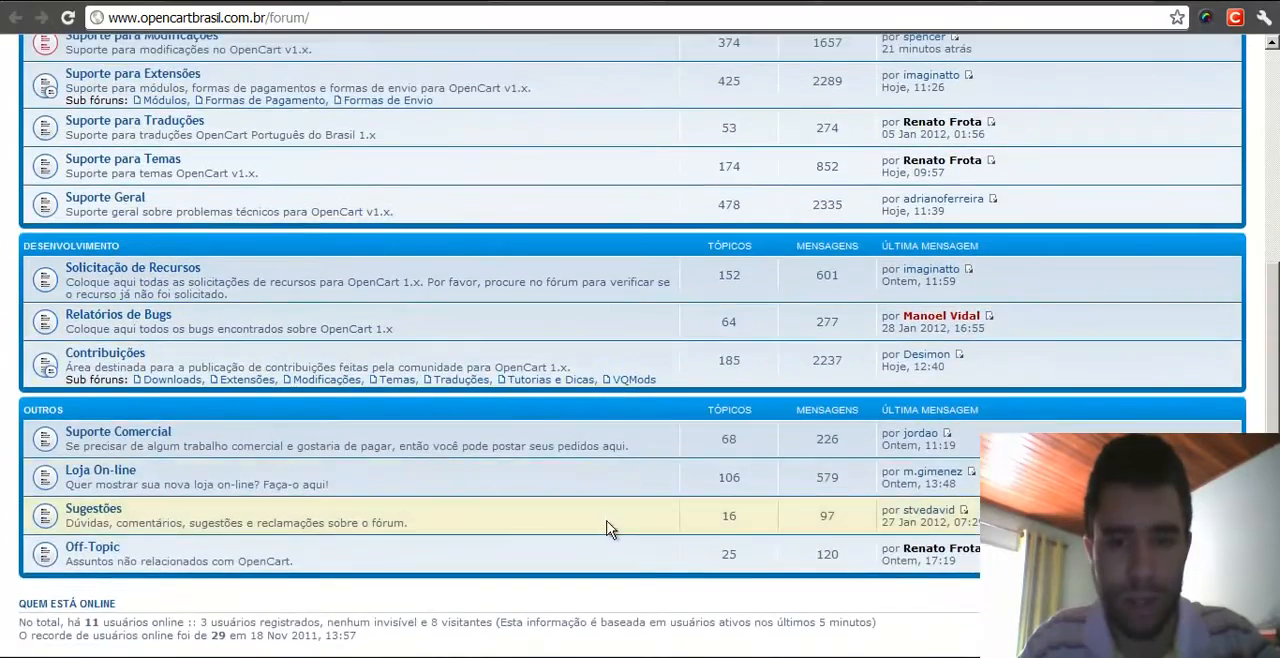
middle_click(612, 530)
middle_click(652, 342)
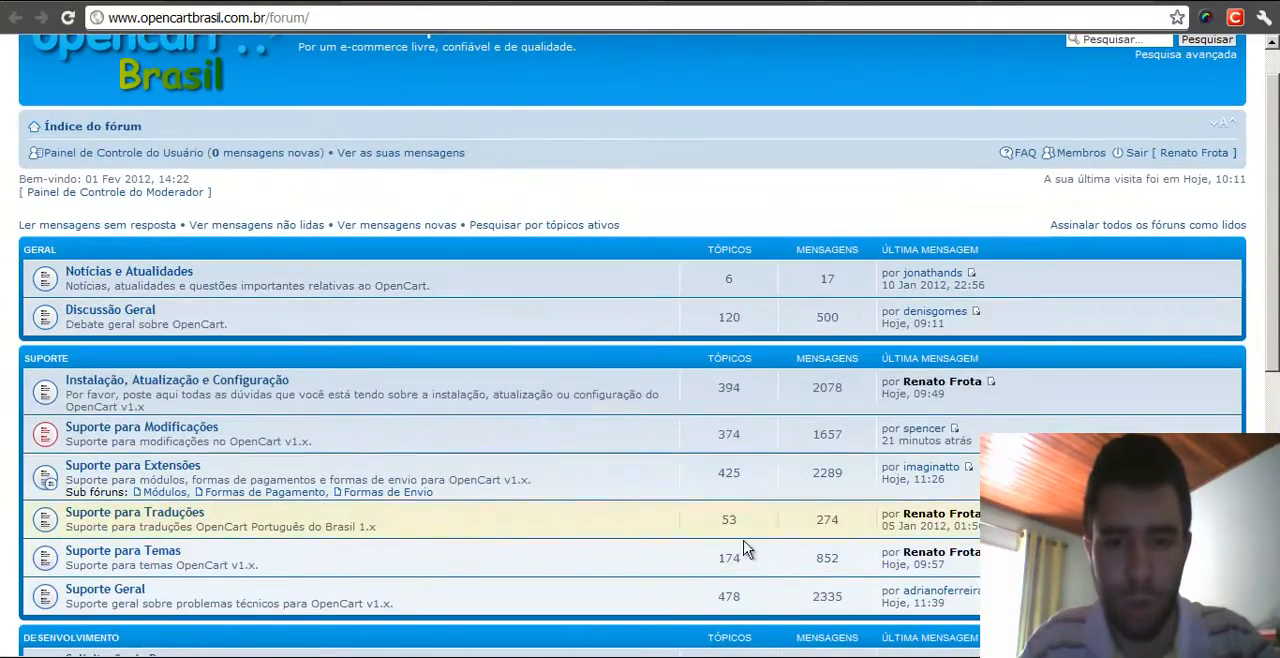
scroll(686, 185, "down", 5)
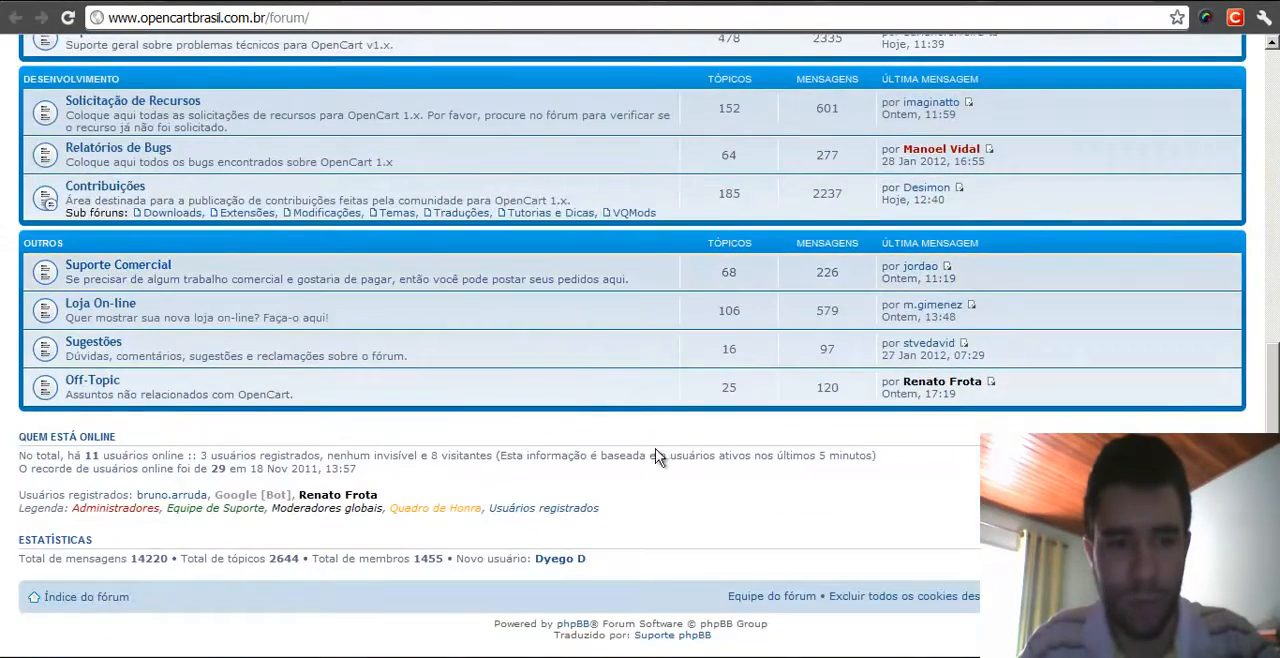
left_click_drag(131, 558, 170, 558)
left_click(175, 556)
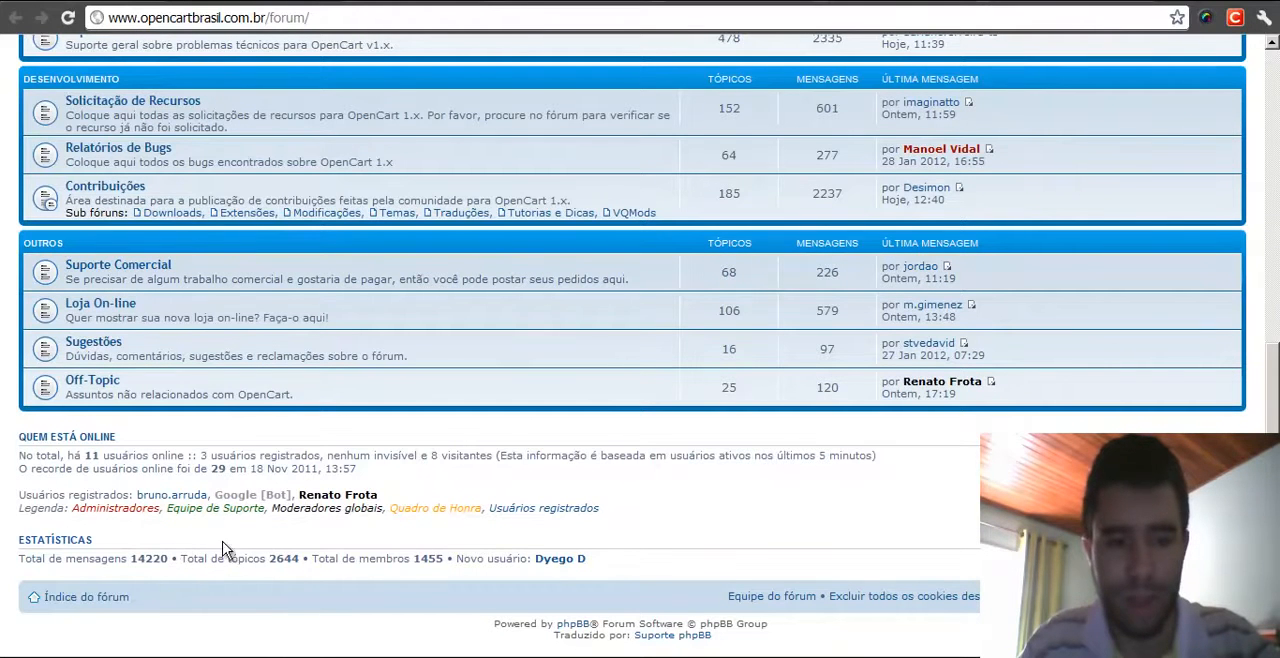
left_click_drag(417, 558, 443, 558)
left_click(470, 537)
middle_click(427, 528)
middle_click(433, 296)
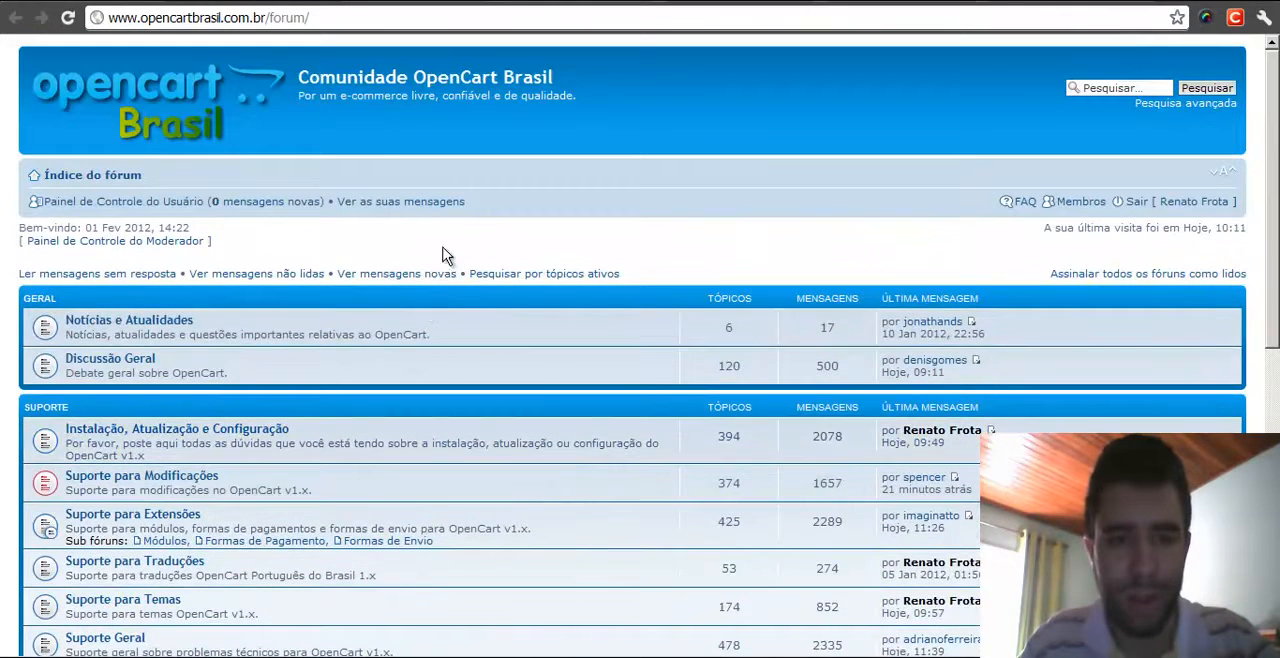
middle_click(667, 242)
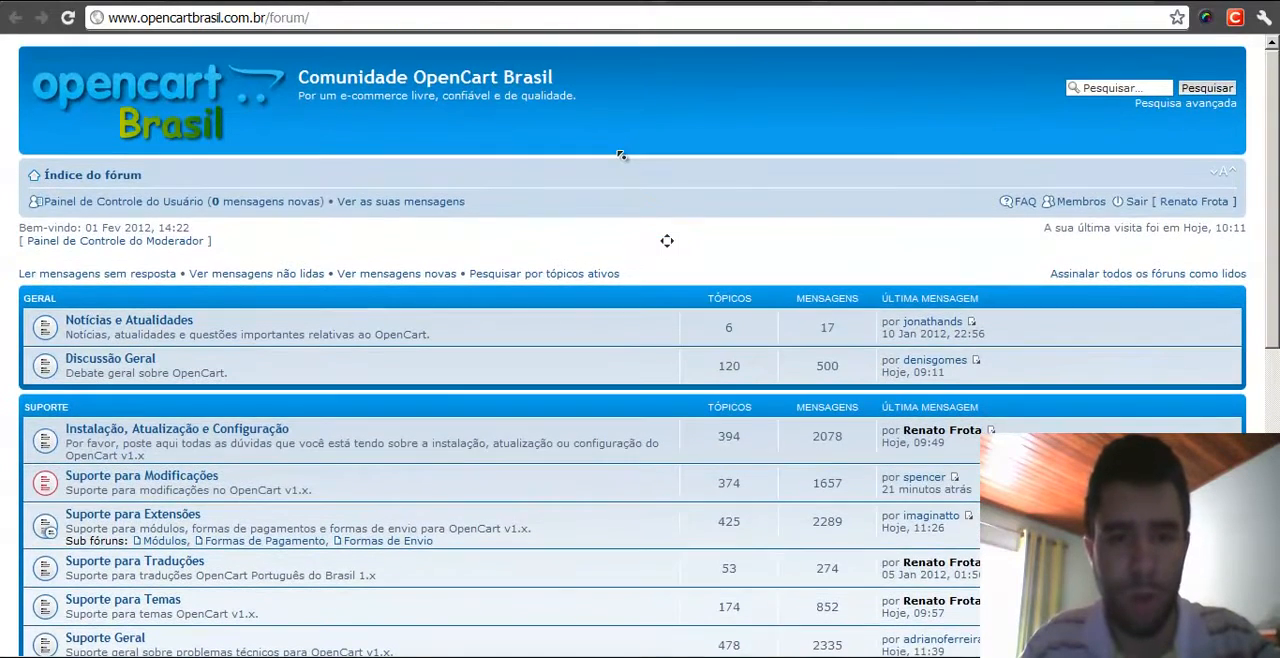
middle_click(621, 172)
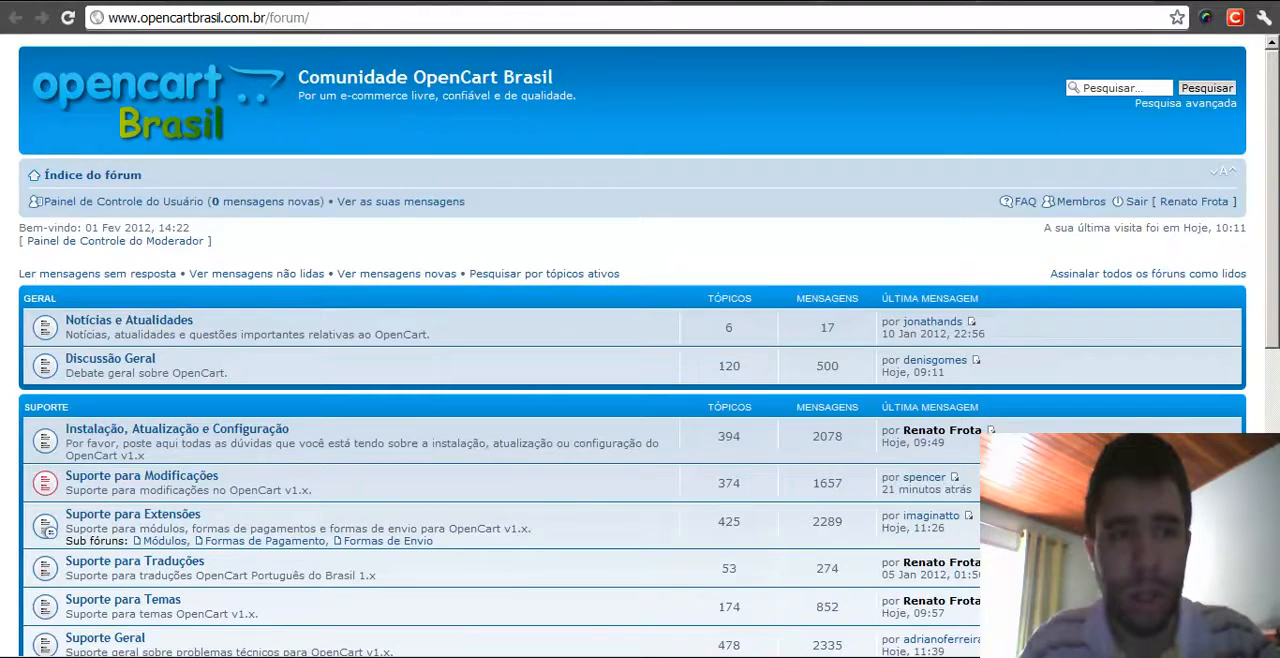
left_click(252, 58)
left_click(221, 1)
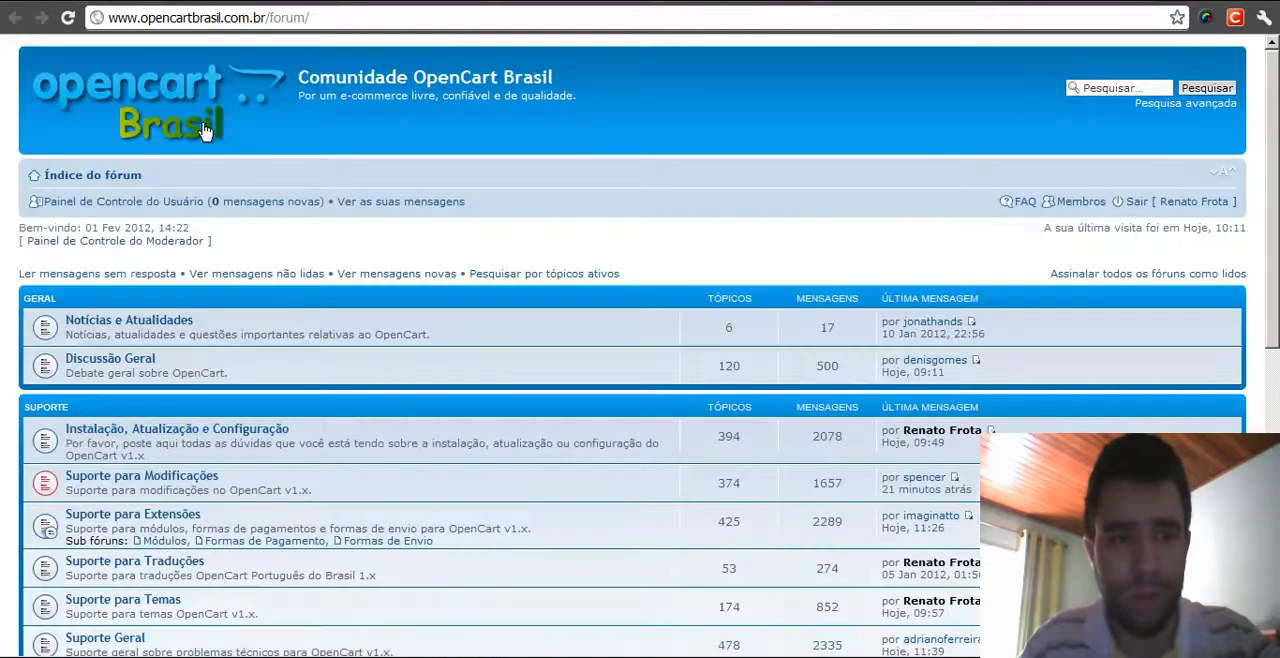
- Open the Off-Topic board and scroll down through its announcements and topic list
scroll(298, 375, "down", 6)
left_click(95, 425)
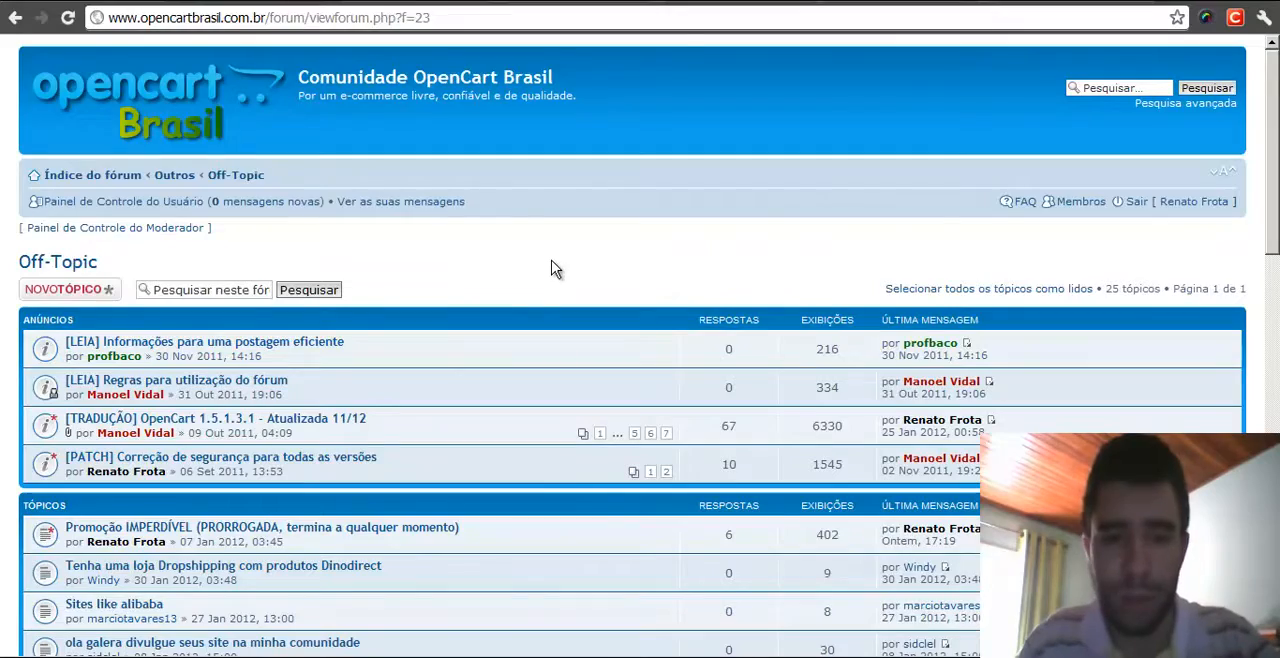
middle_click(551, 260)
scroll(547, 360, "down", 6)
middle_click(548, 378)
scroll(510, 375, "down", 1)
scroll(508, 375, "down", 5)
middle_click(568, 535)
scroll(568, 455, "up", 1)
scroll(551, 251, "up", 11)
middle_click(565, 248)
middle_click(624, 247)
scroll(611, 466, "down", 4)
scroll(611, 466, "down", 7)
middle_click(610, 466)
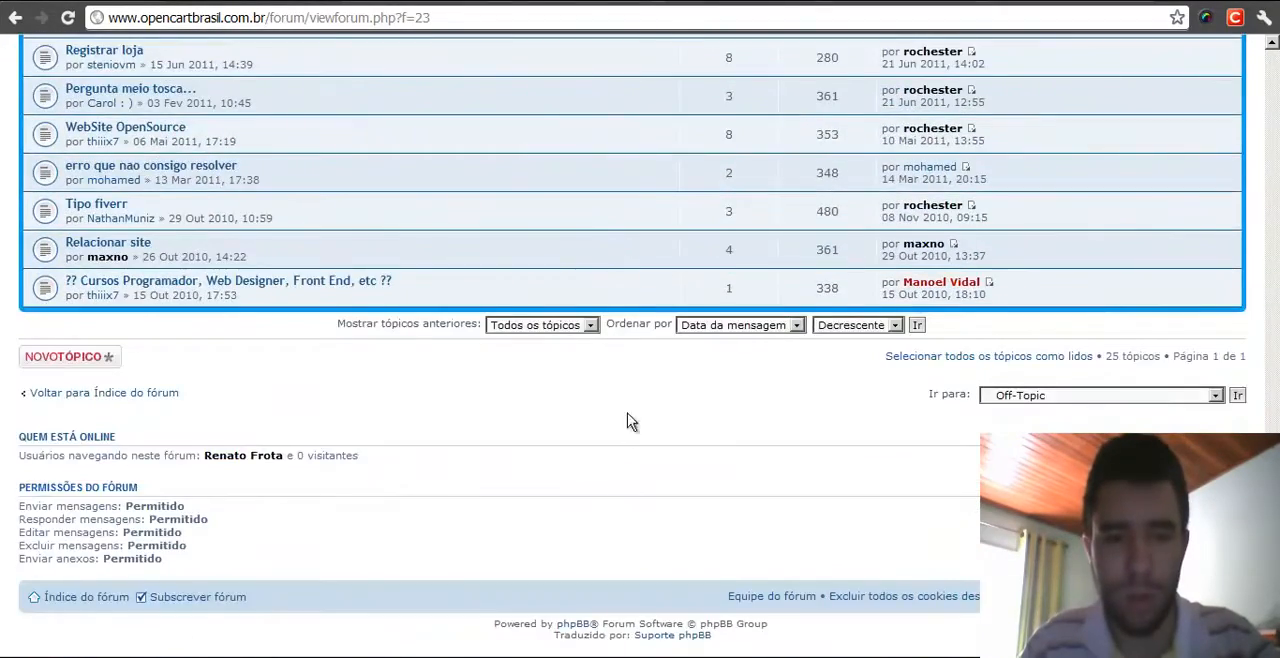
- Scroll back up the Off-Topic list and open the topic "Promoção IMPERDÍVEL (PRORROGADA, termina a qualquer momento)"
middle_click(626, 411)
scroll(600, 317, "up", 1)
middle_click(598, 320)
middle_click(404, 510)
scroll(401, 316, "up", 6)
middle_click(402, 325)
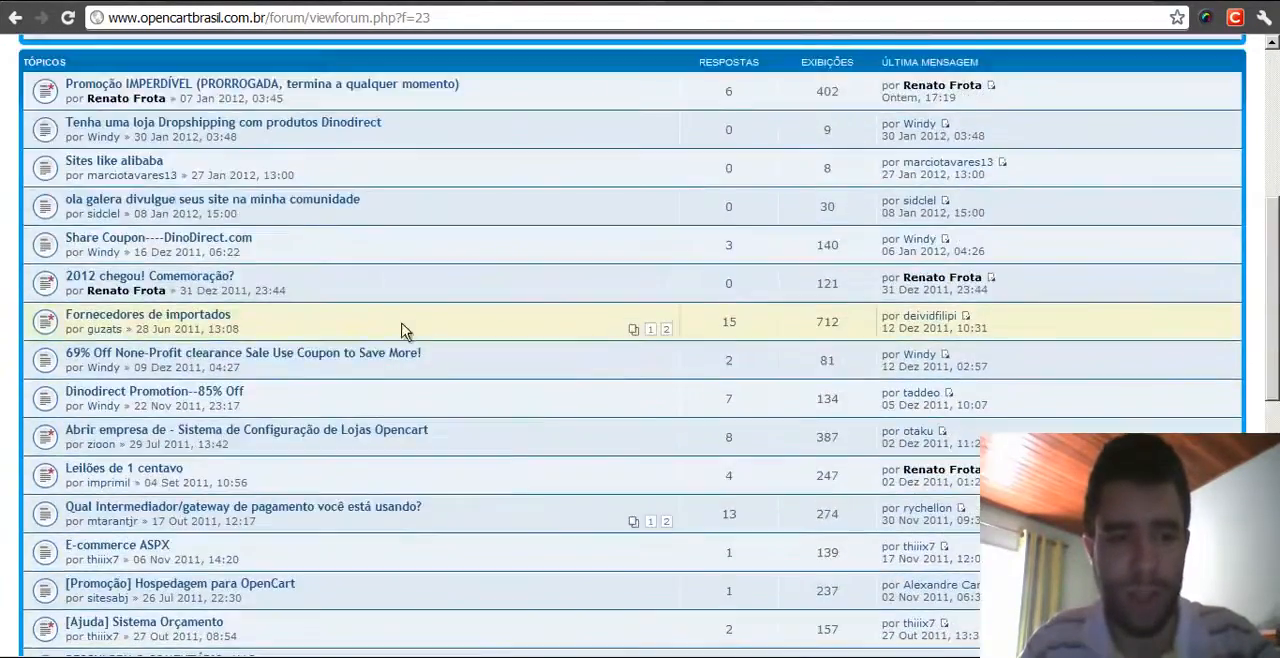
scroll(403, 328, "up", 3)
left_click(230, 374)
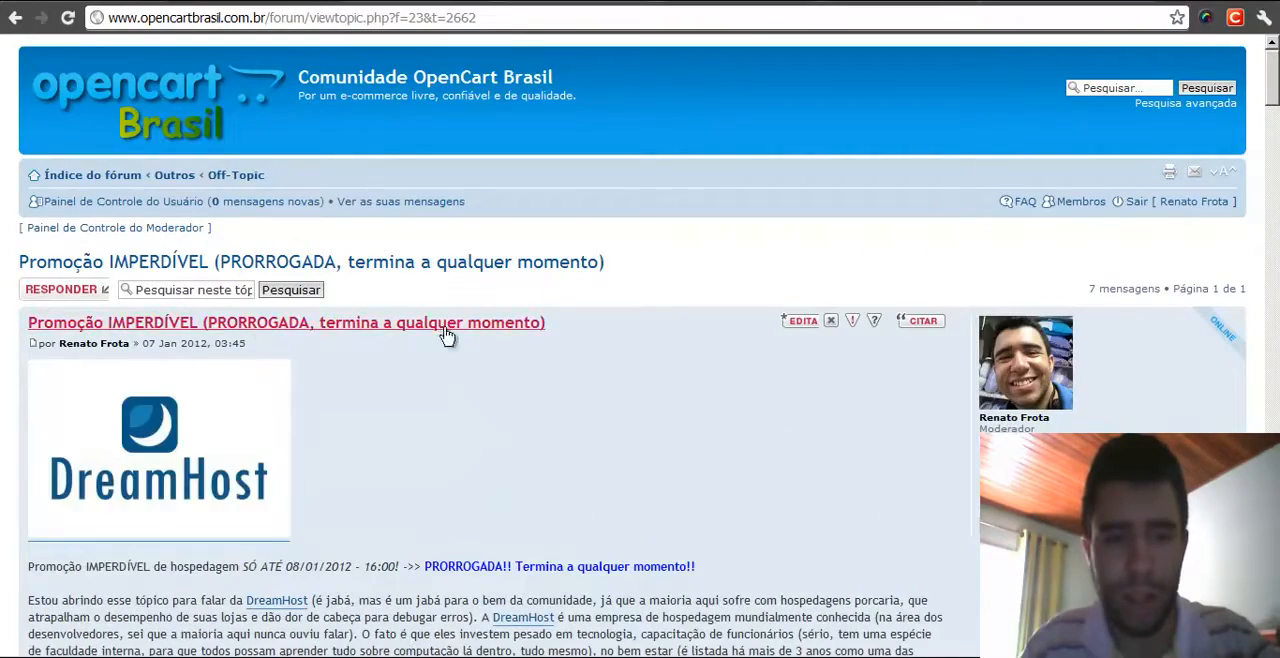
- Read through the DreamHost promotion post down to the LINK 1 and LINK 2 sections
scroll(634, 352, "down", 5)
scroll(588, 441, "down", 10)
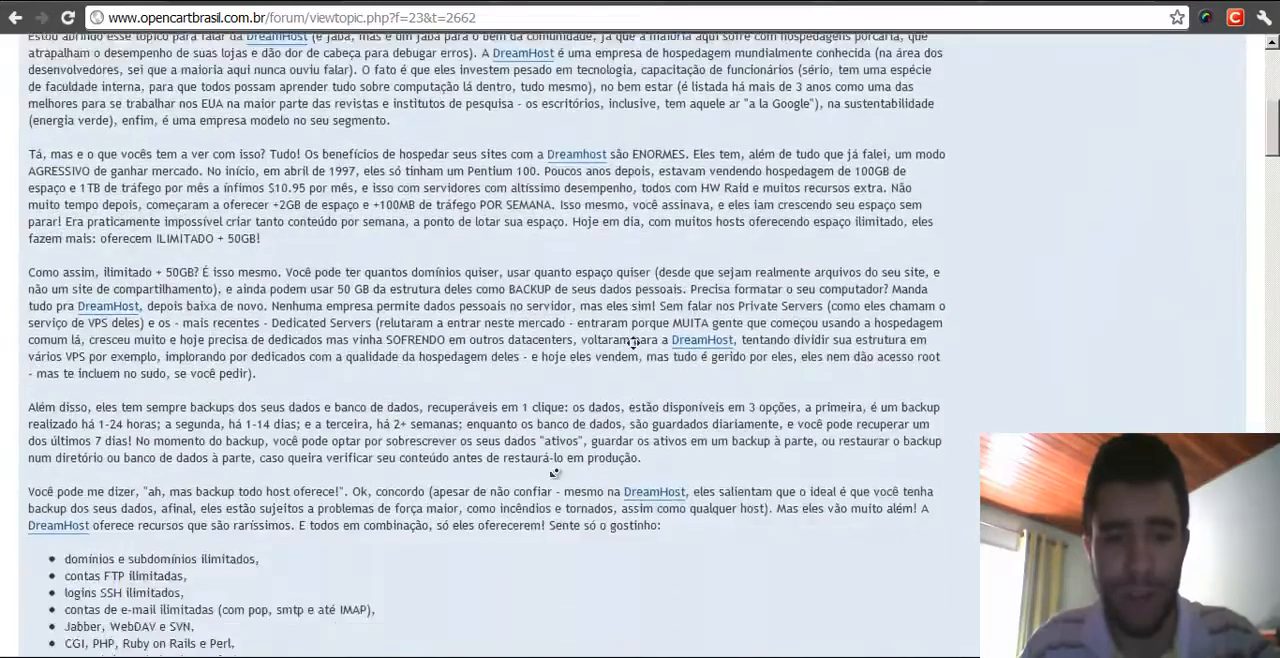
scroll(495, 420, "down", 9)
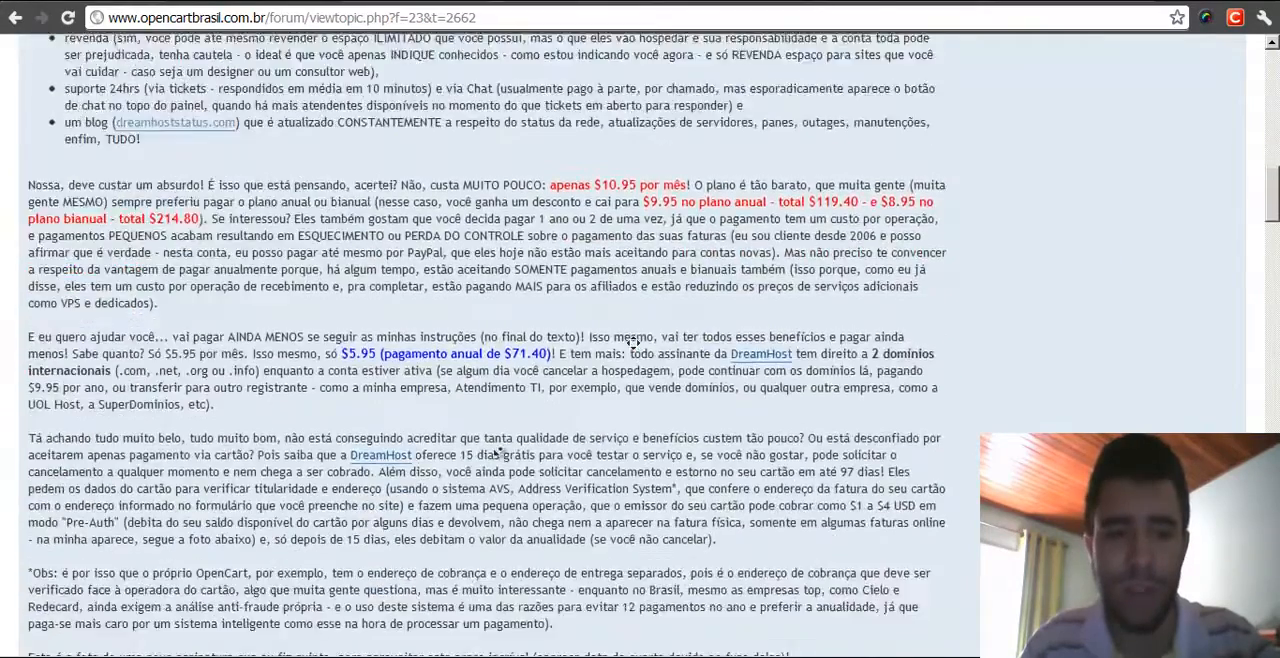
scroll(491, 357, "down", 2)
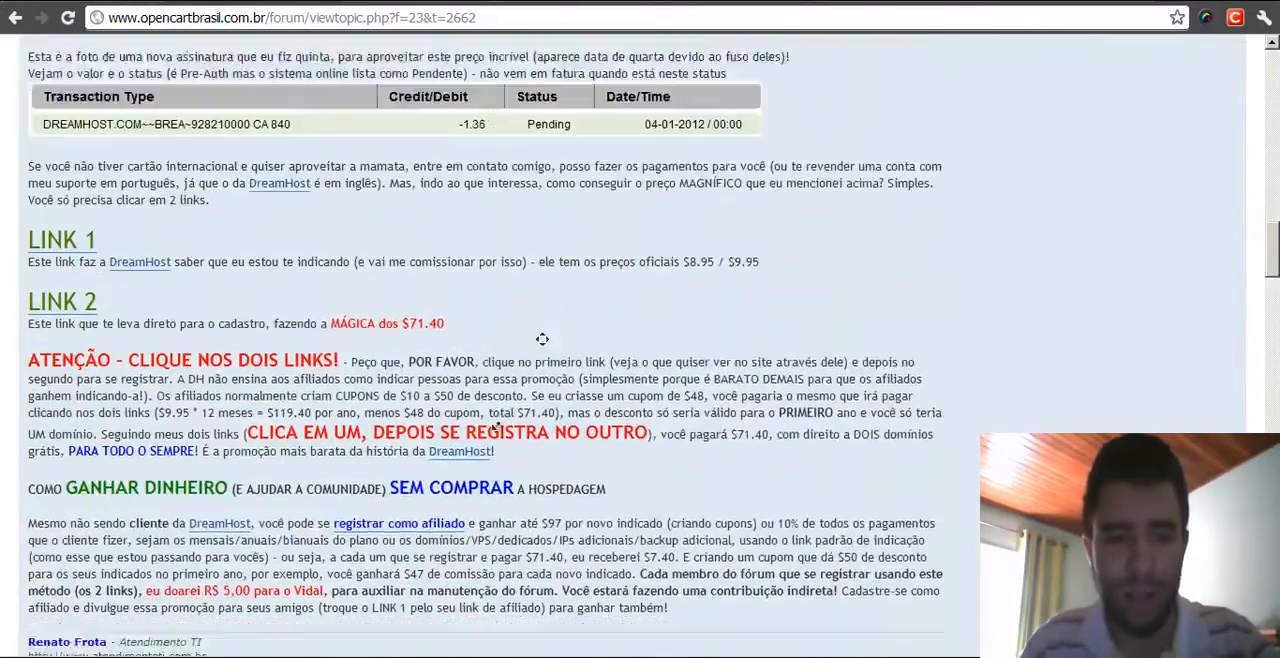
middle_click(712, 509)
middle_click(690, 268)
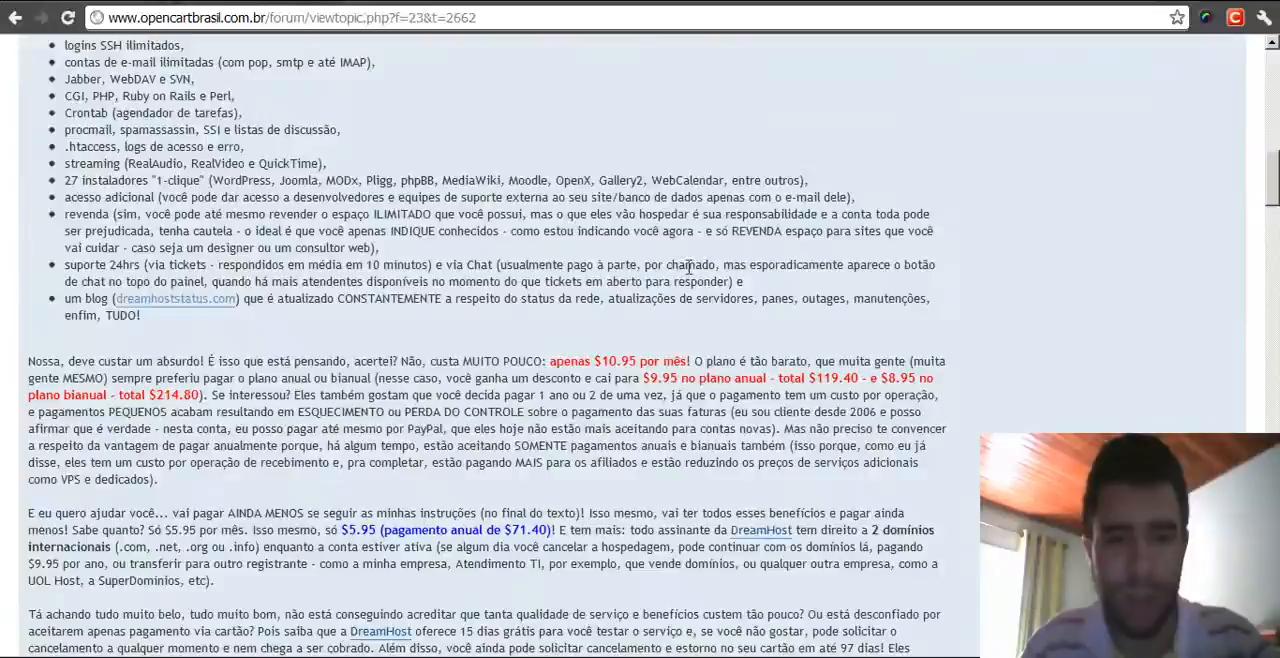
middle_click(960, 390)
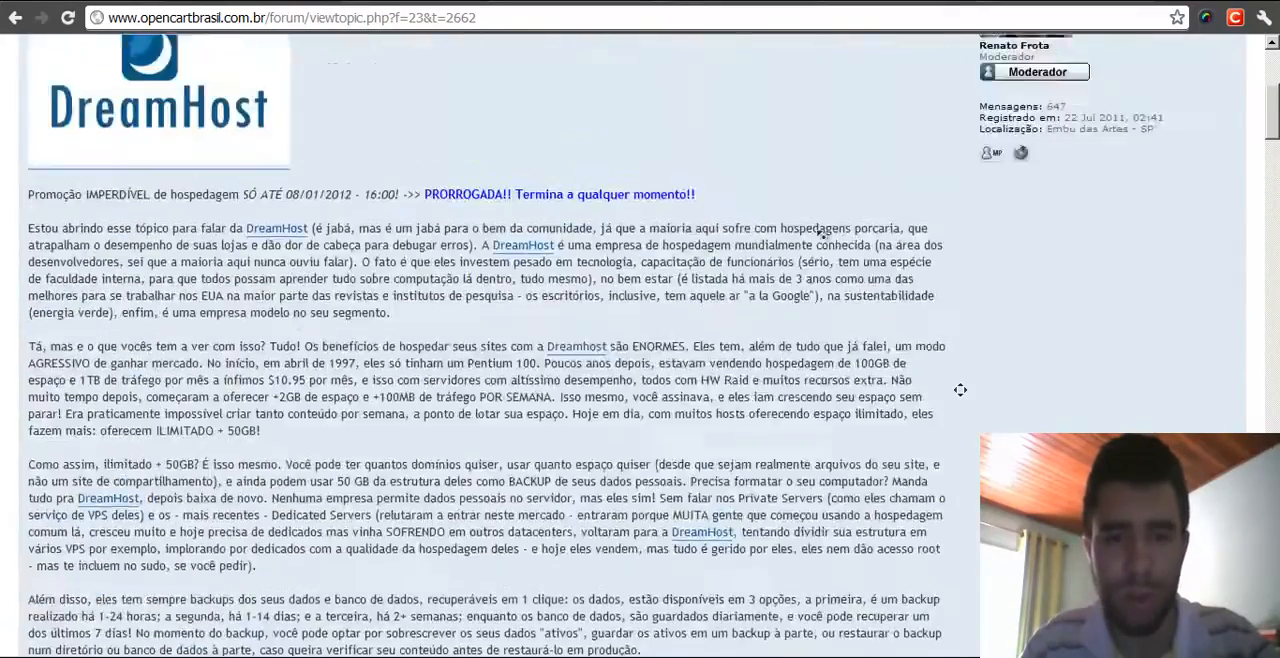
middle_click(767, 243)
middle_click(680, 271)
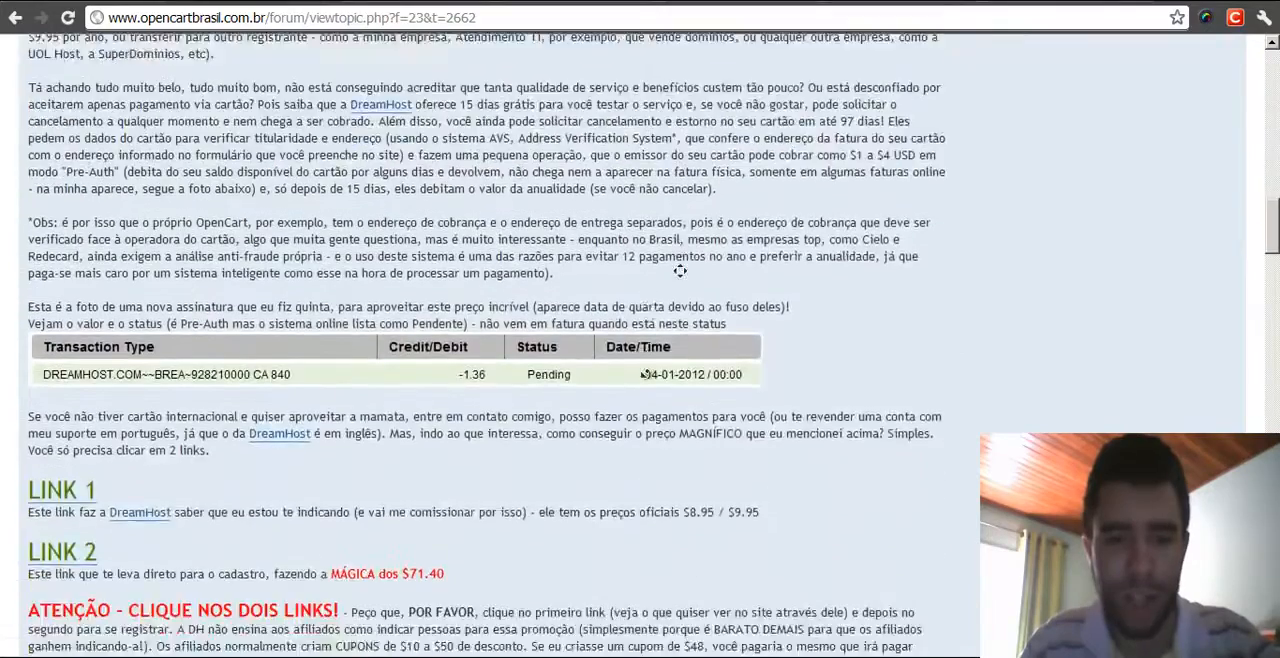
middle_click(646, 373)
middle_click(890, 318)
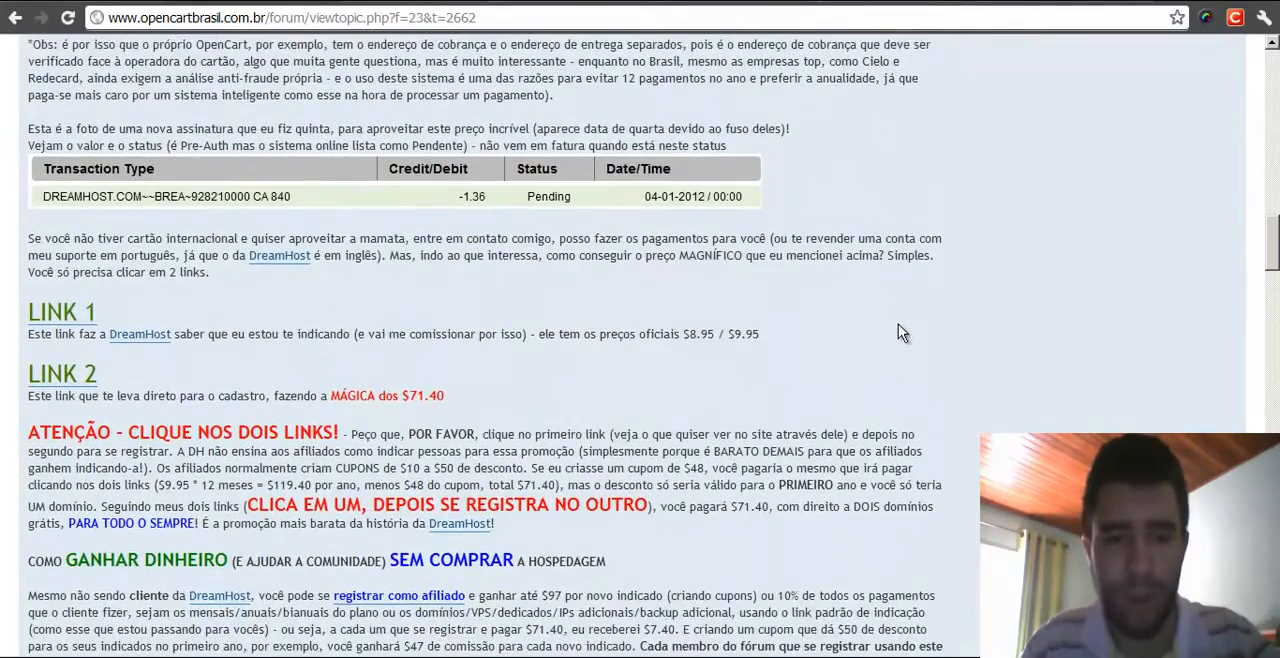
middle_click(890, 319)
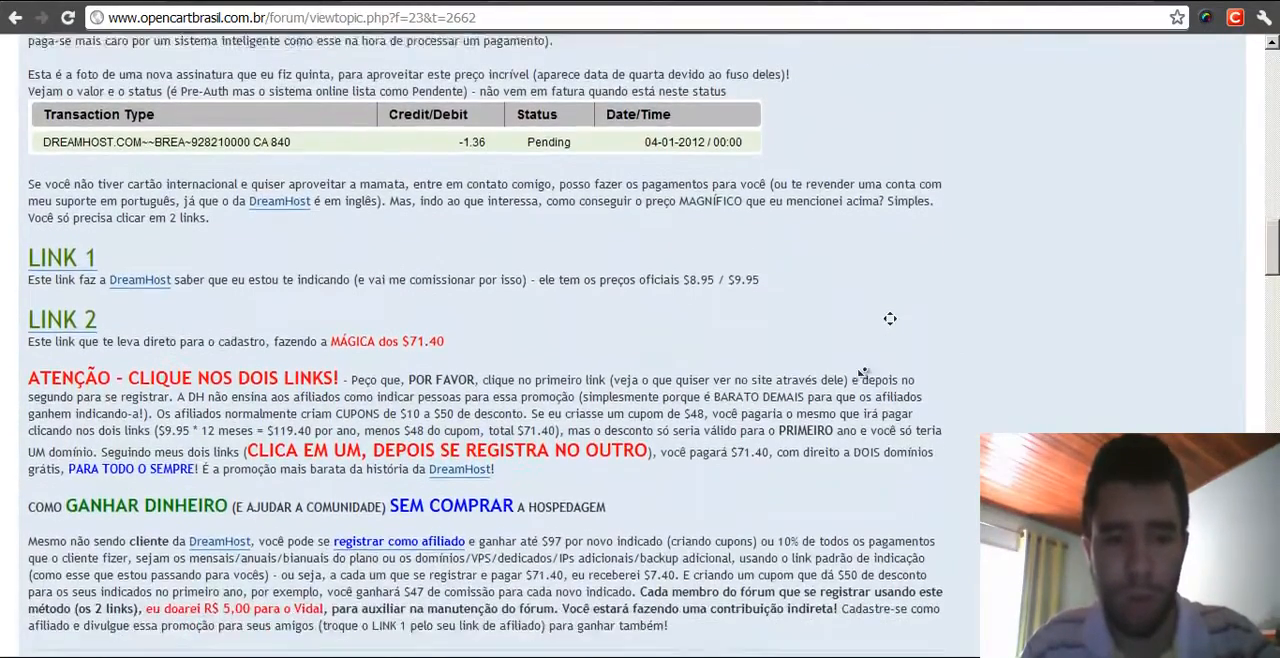
middle_click(861, 372)
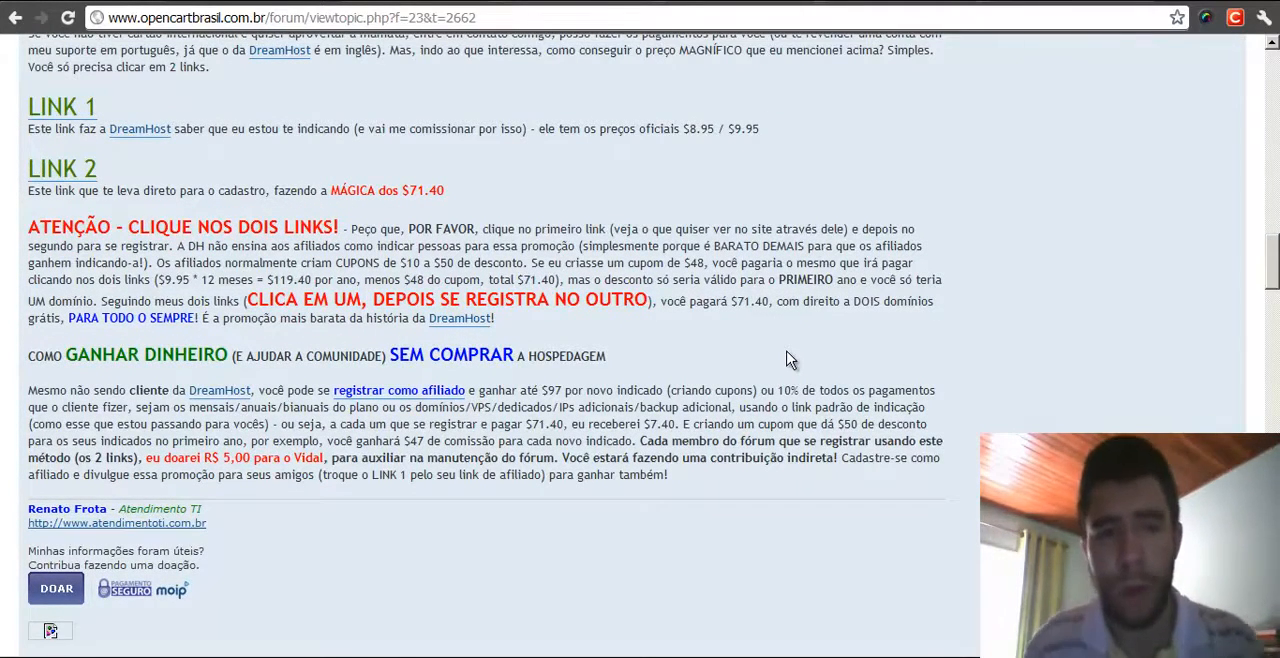
- Scroll back up through the post's pricing and feature sections to the top of the topic
middle_click(777, 349)
middle_click(752, 240)
middle_click(811, 433)
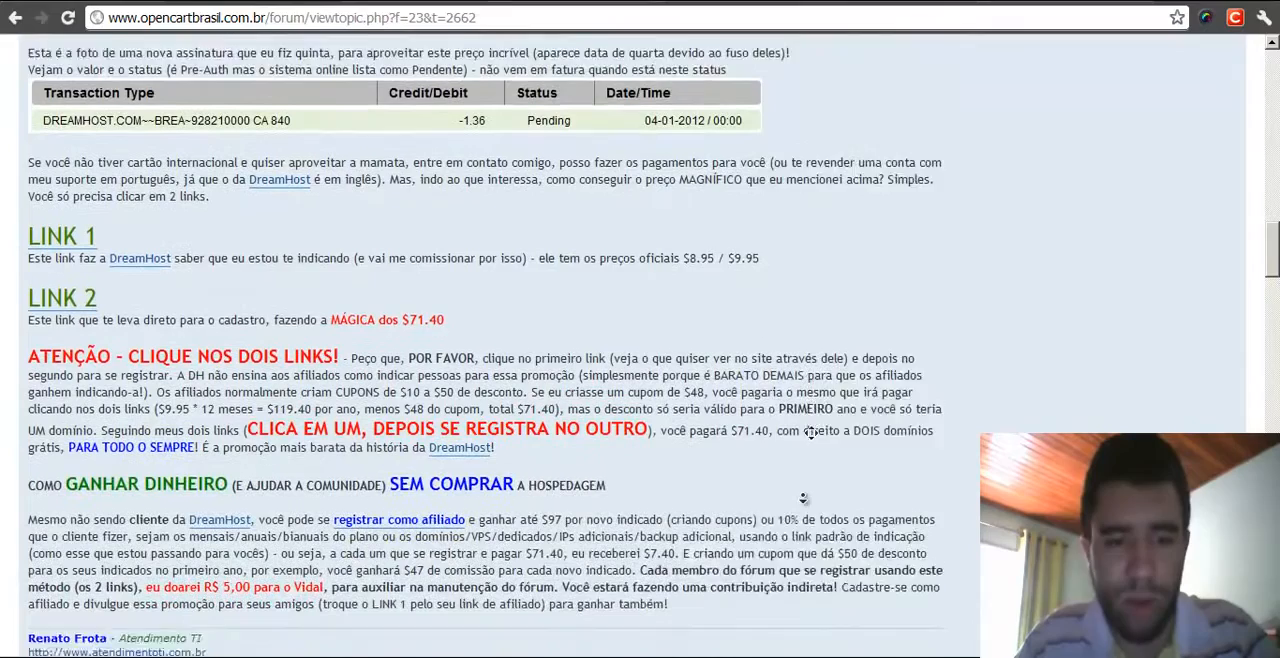
middle_click(879, 308)
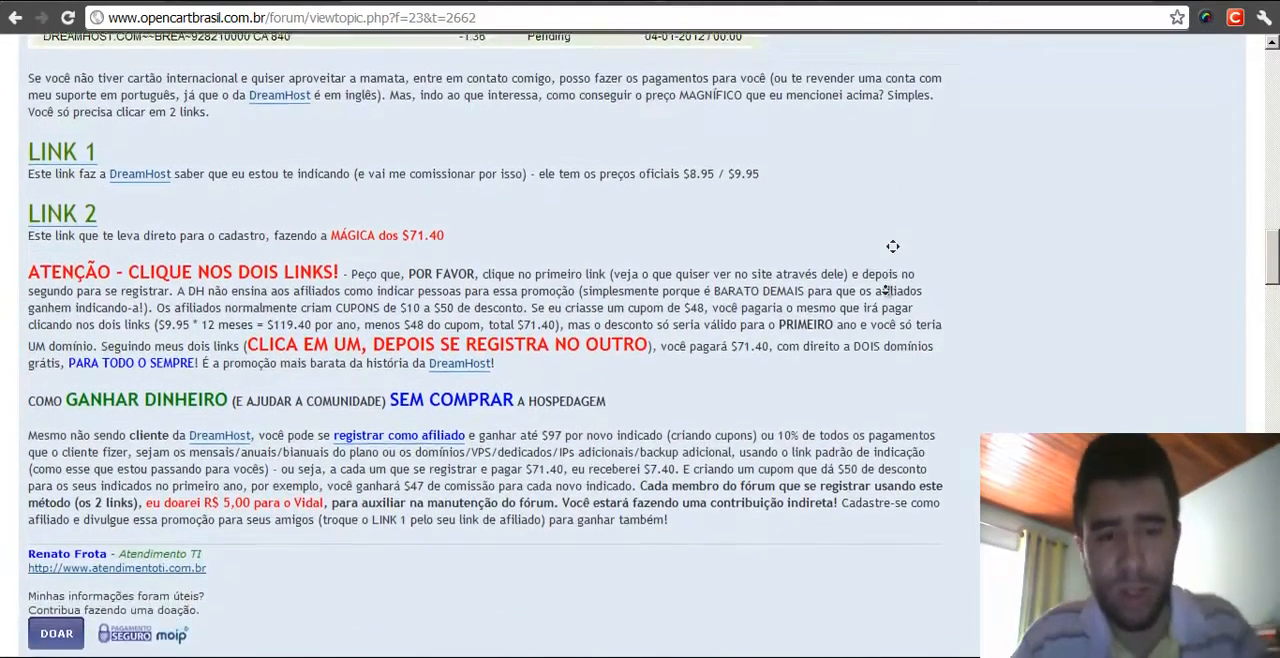
middle_click(886, 289)
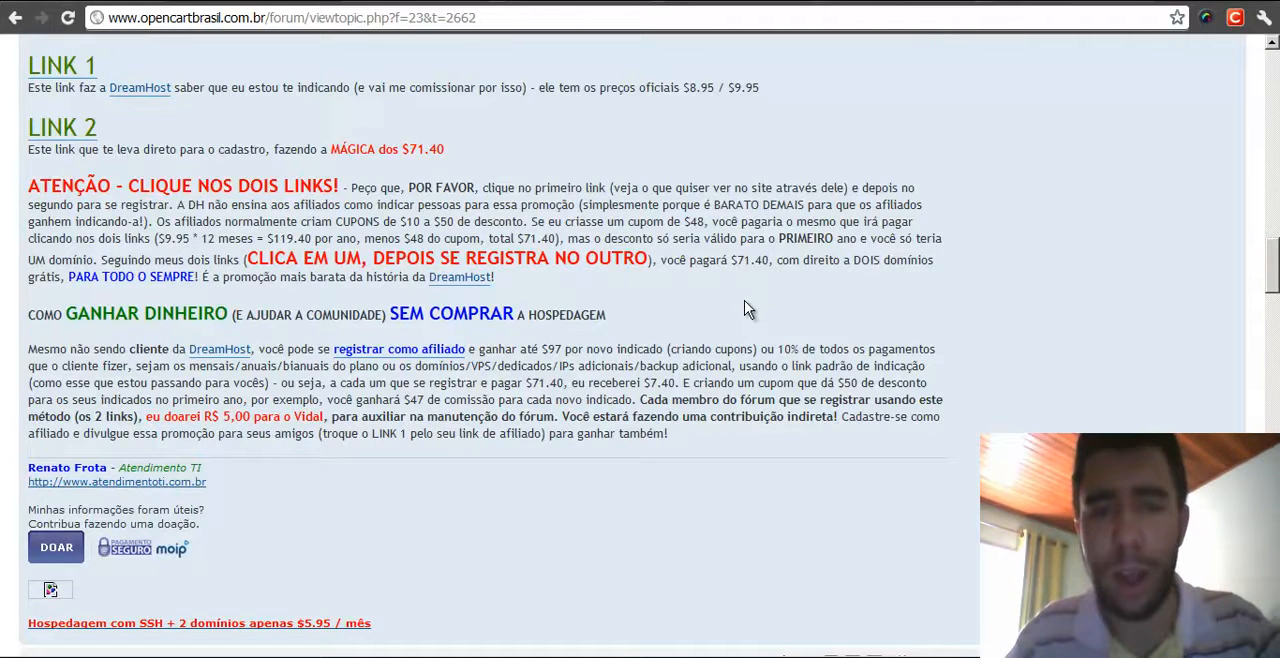
middle_click(693, 314)
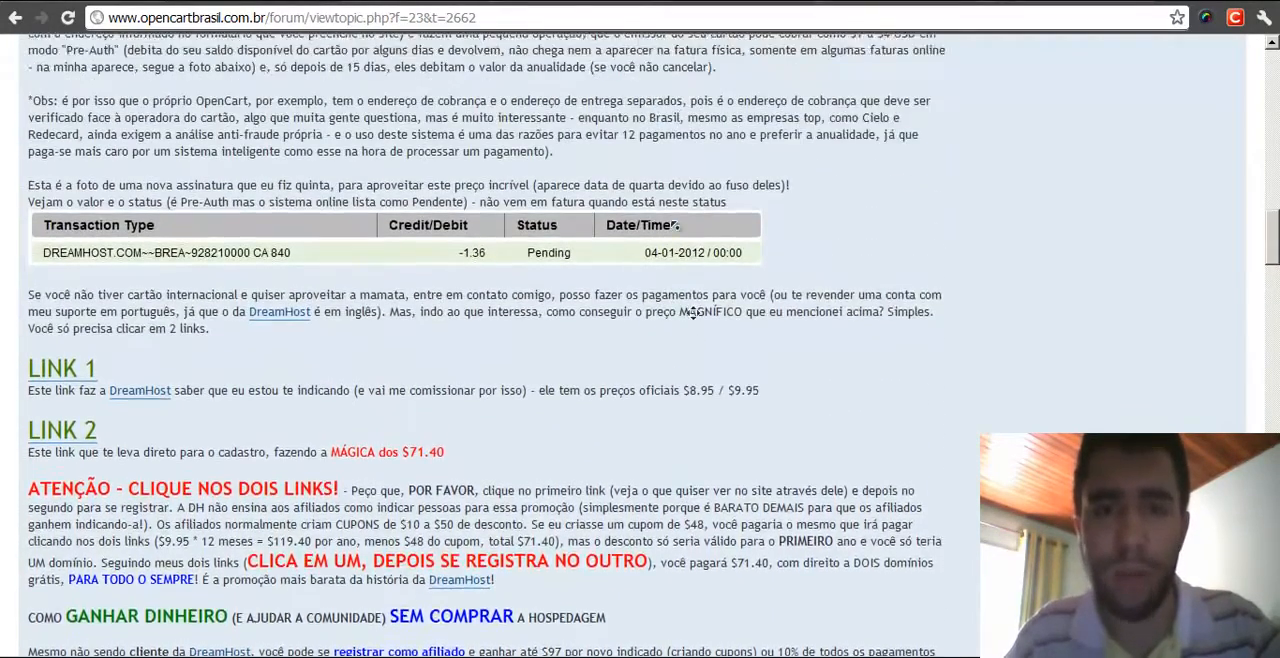
middle_click(680, 228)
middle_click(873, 305)
middle_click(832, 196)
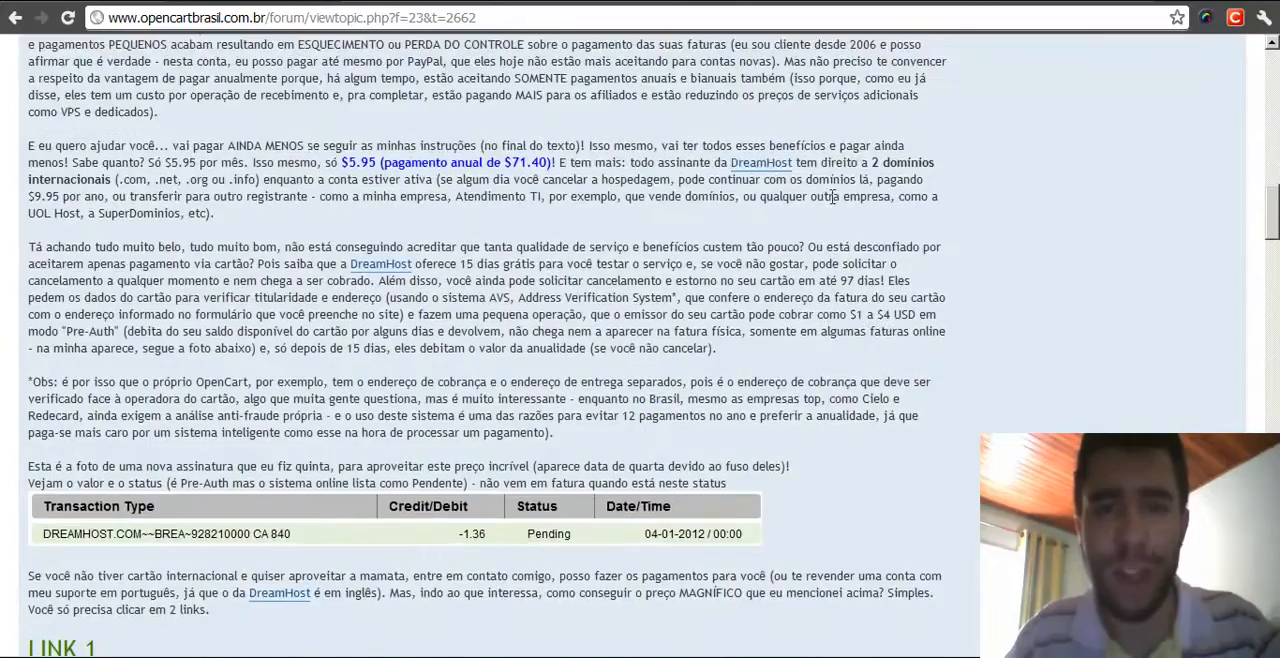
middle_click(957, 278)
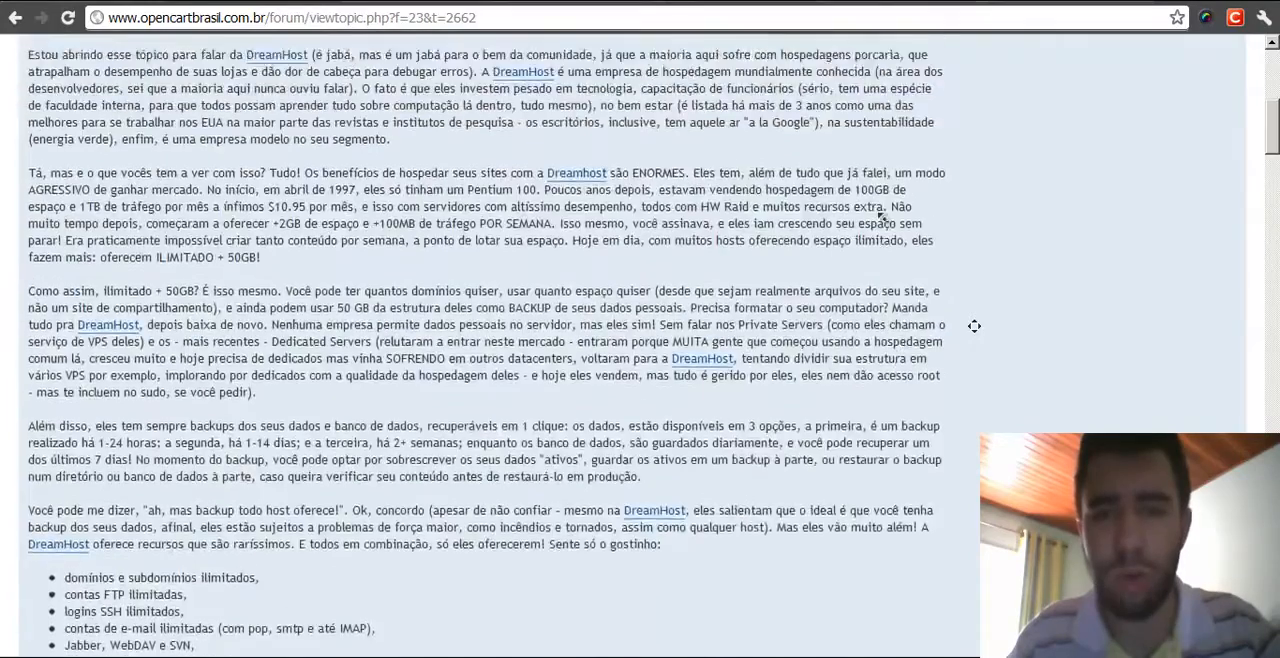
middle_click(883, 216)
middle_click(958, 342)
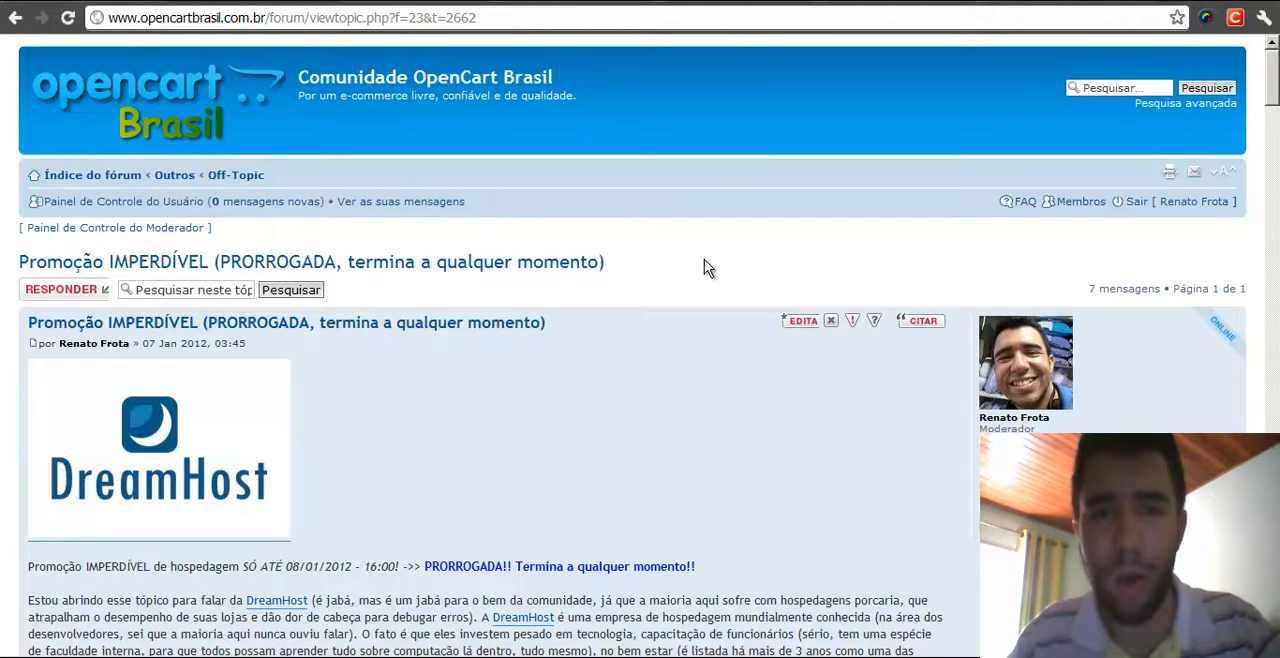
middle_click(661, 279)
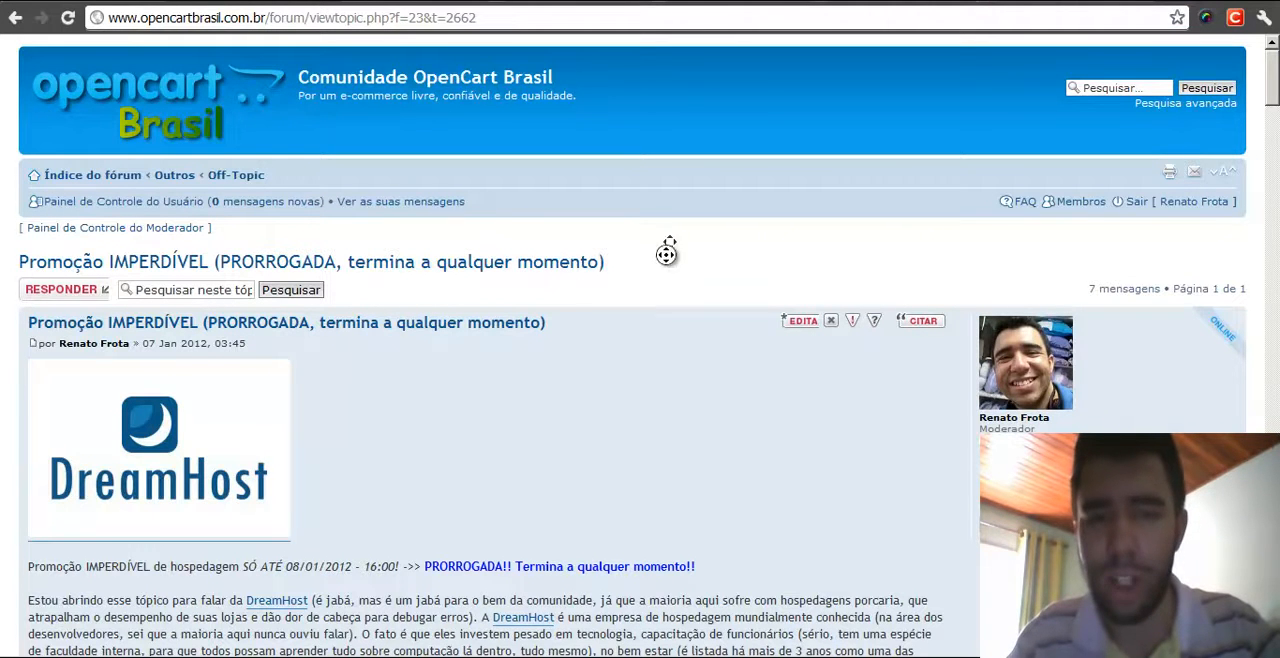
middle_click(646, 330)
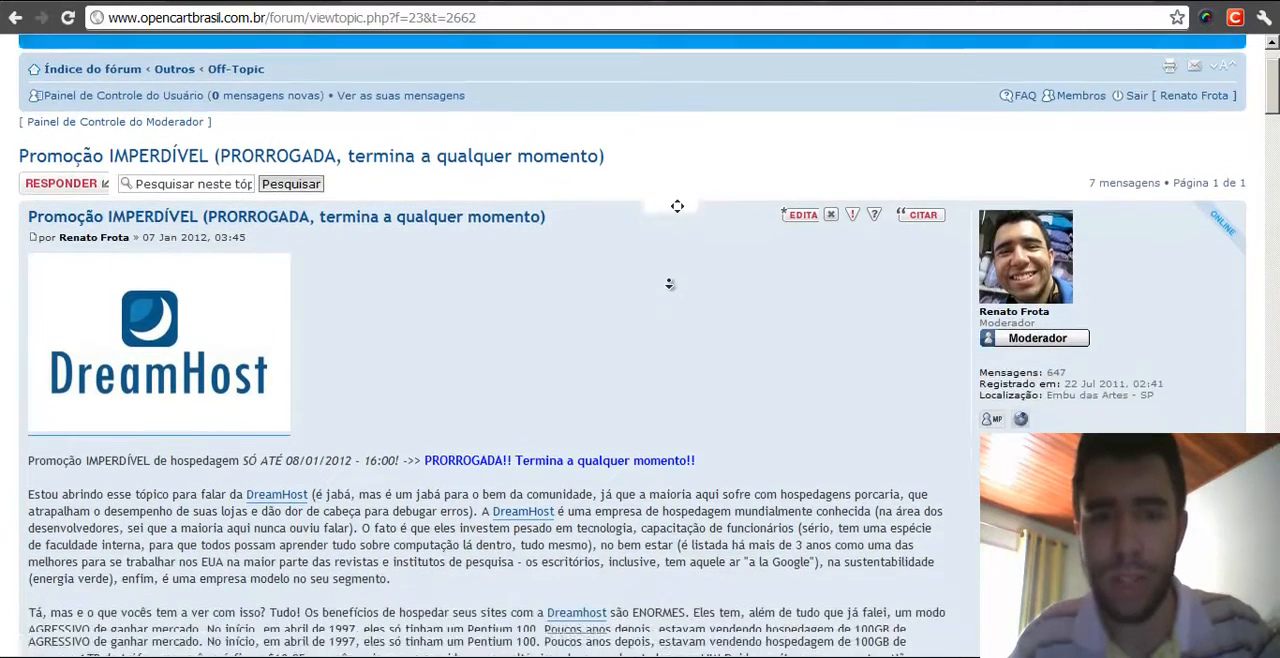
middle_click(670, 287)
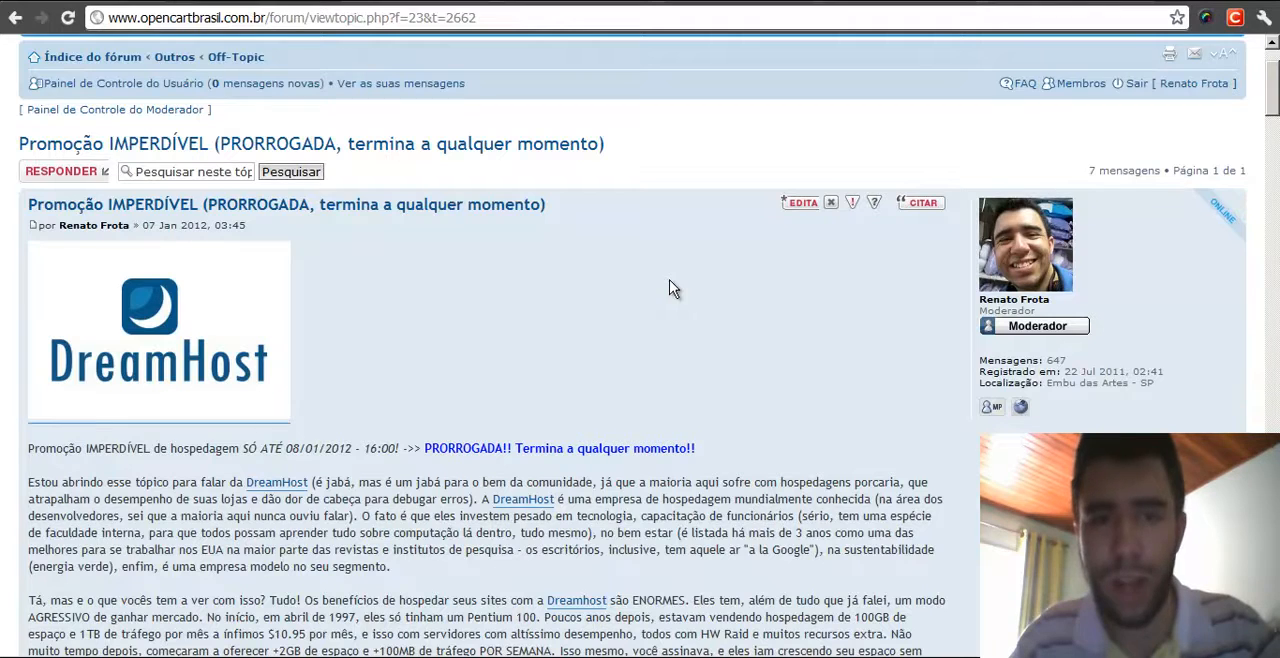
middle_click(645, 348)
middle_click(652, 265)
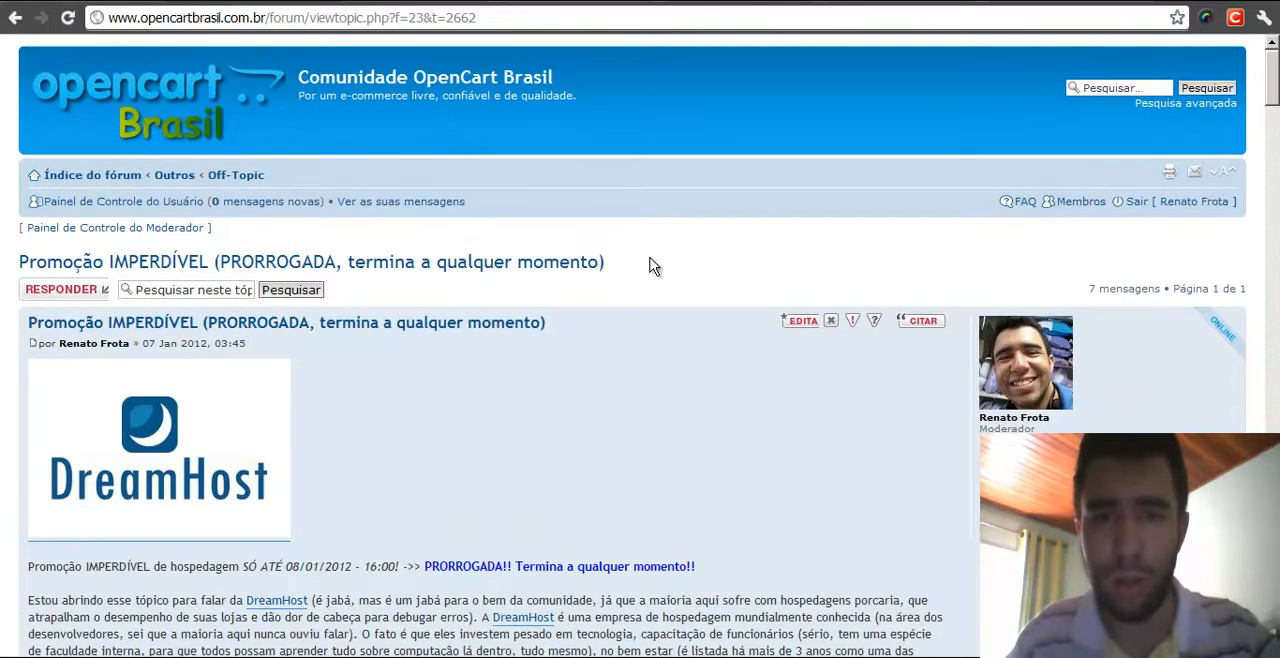
middle_click(731, 249)
middle_click(733, 345)
middle_click(730, 339)
middle_click(707, 252)
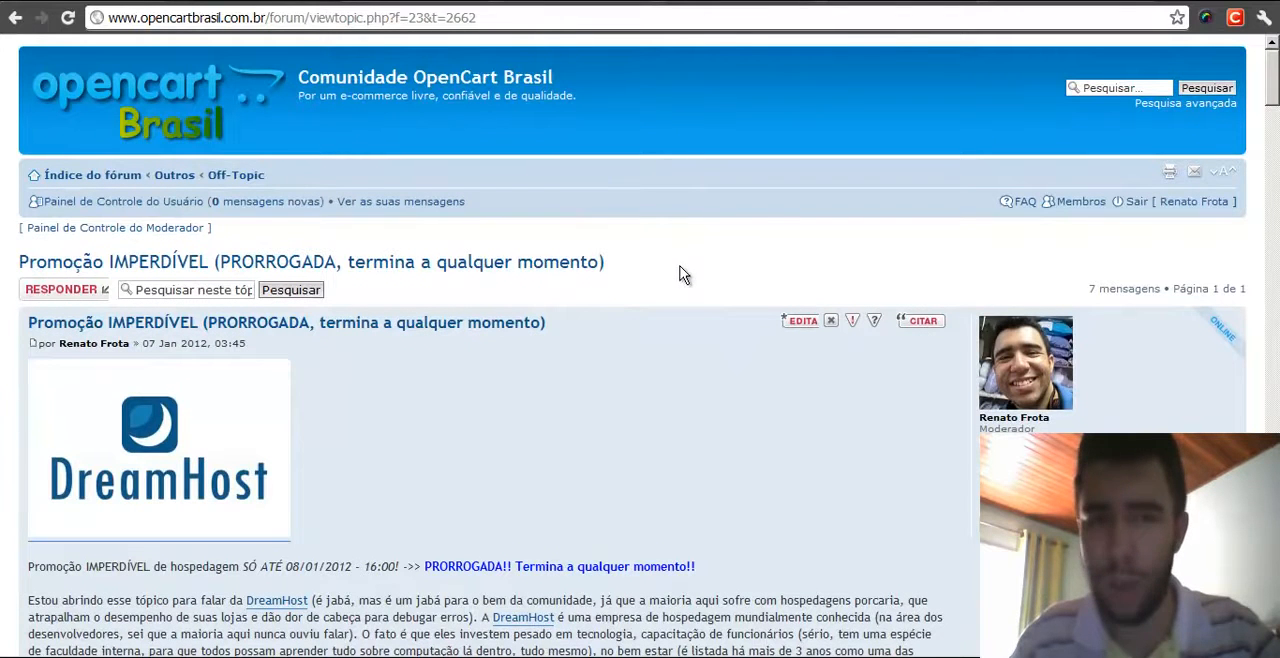
middle_click(661, 241)
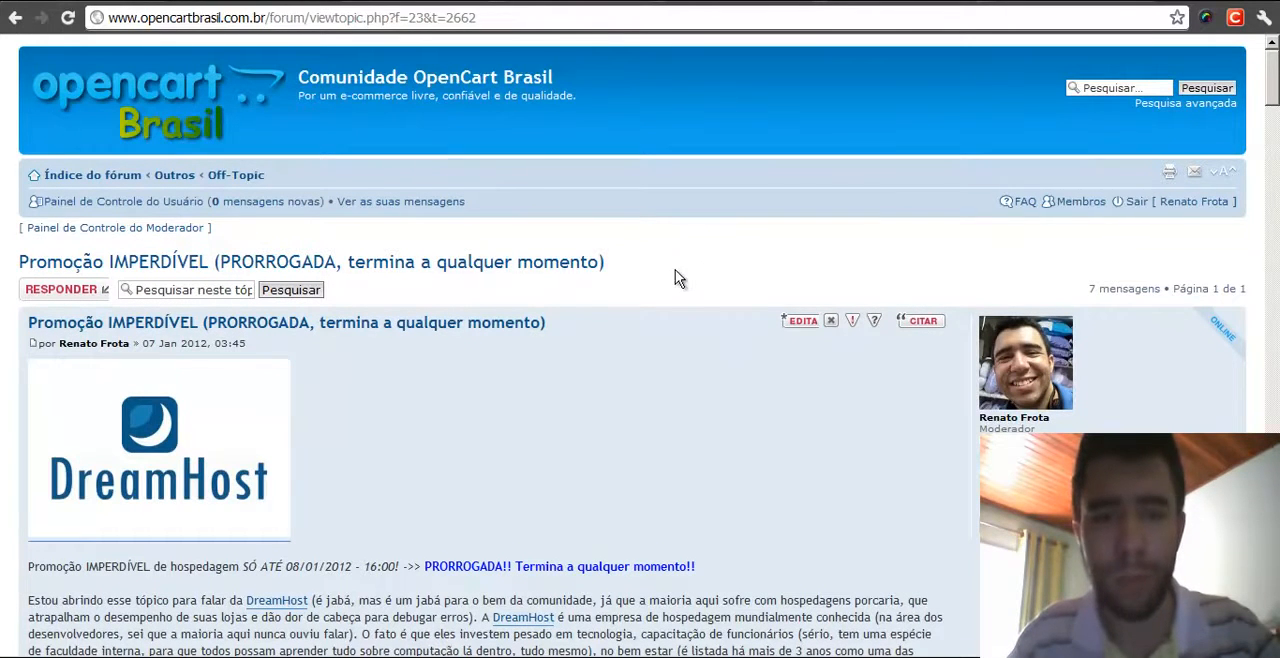
middle_click(682, 260)
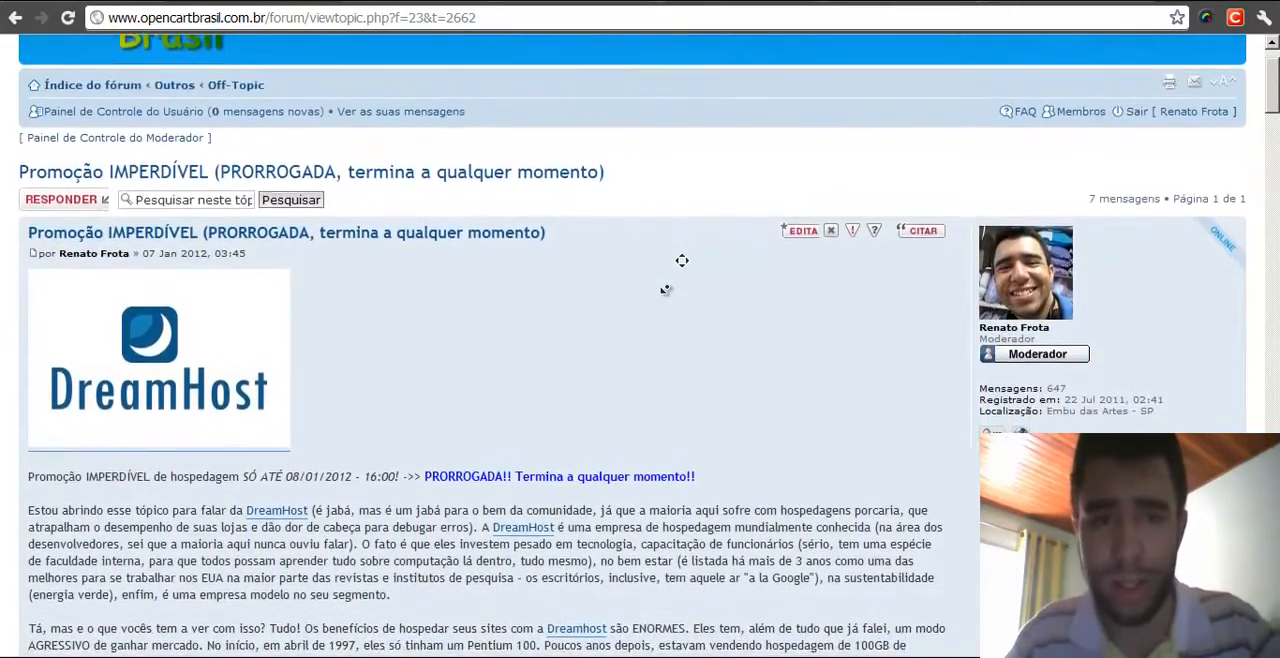
middle_click(666, 289)
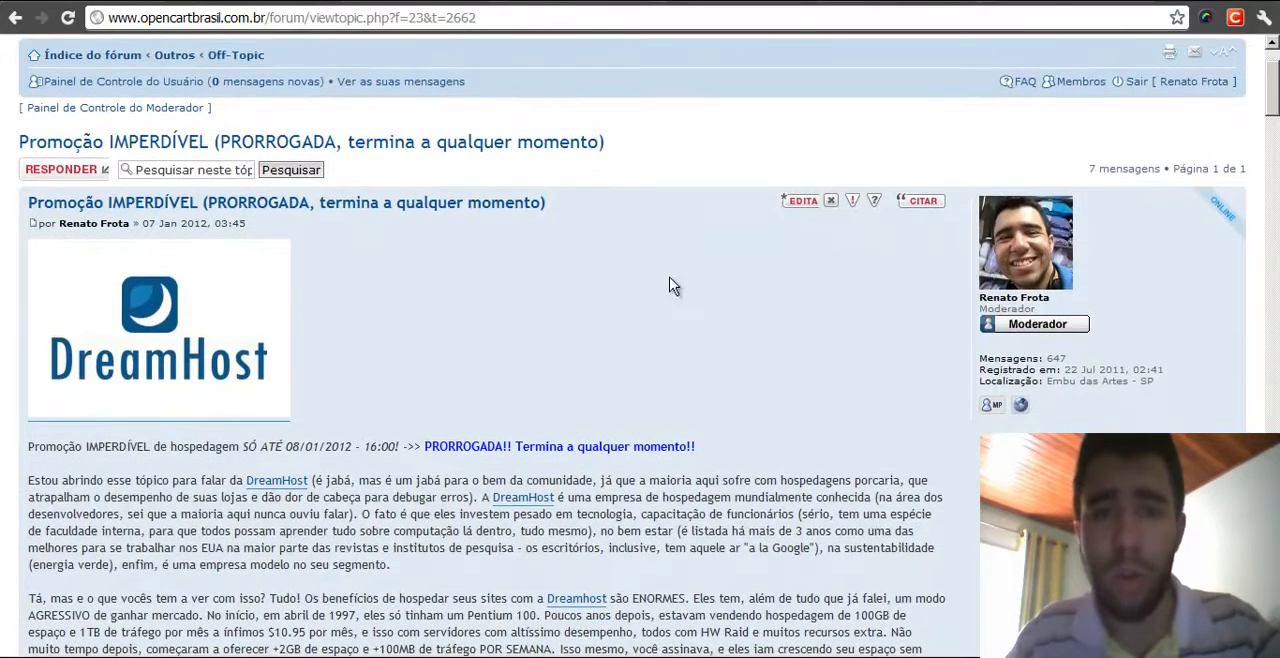
middle_click(652, 270)
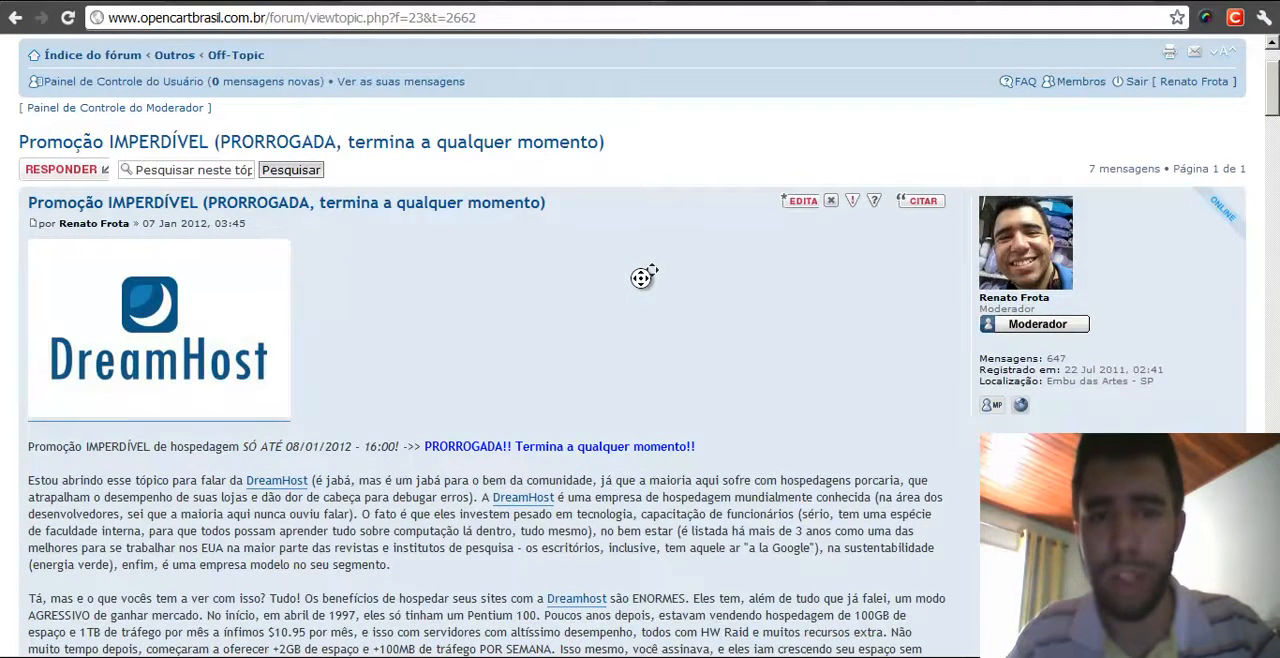
middle_click(634, 289)
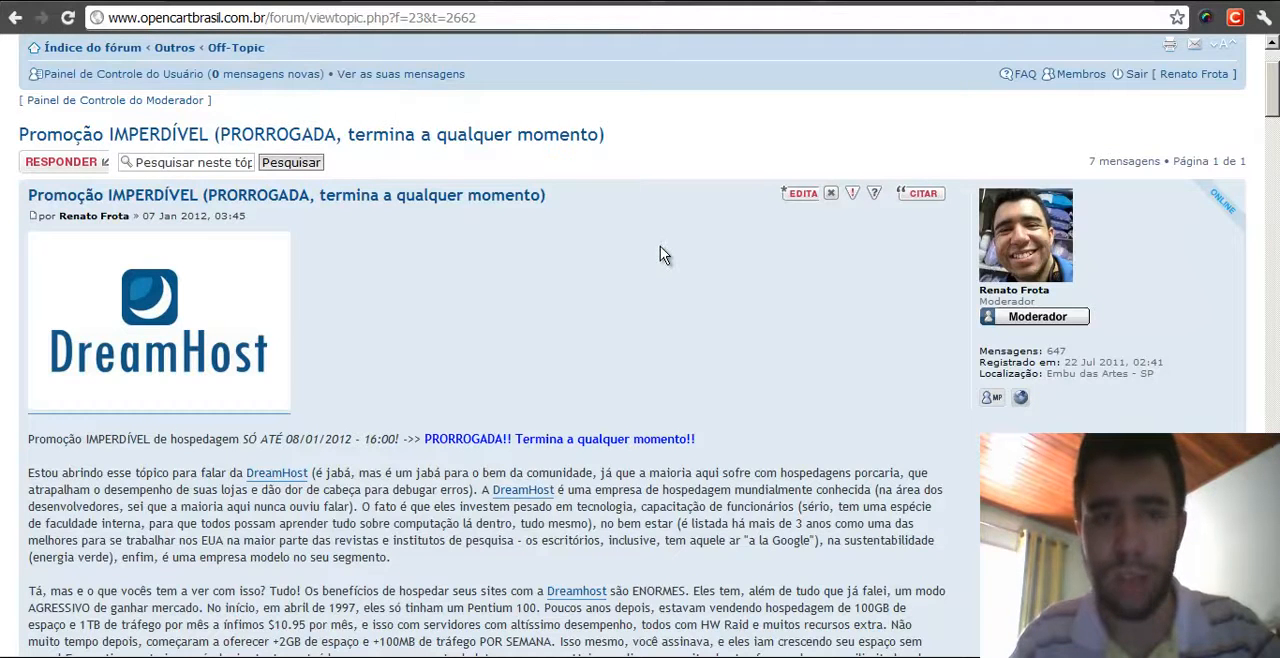
- Open a new browser tab and load the DreamHost status site by entering dreamhost
key("ctrl+t")
type("dreamhost")
key("Return")
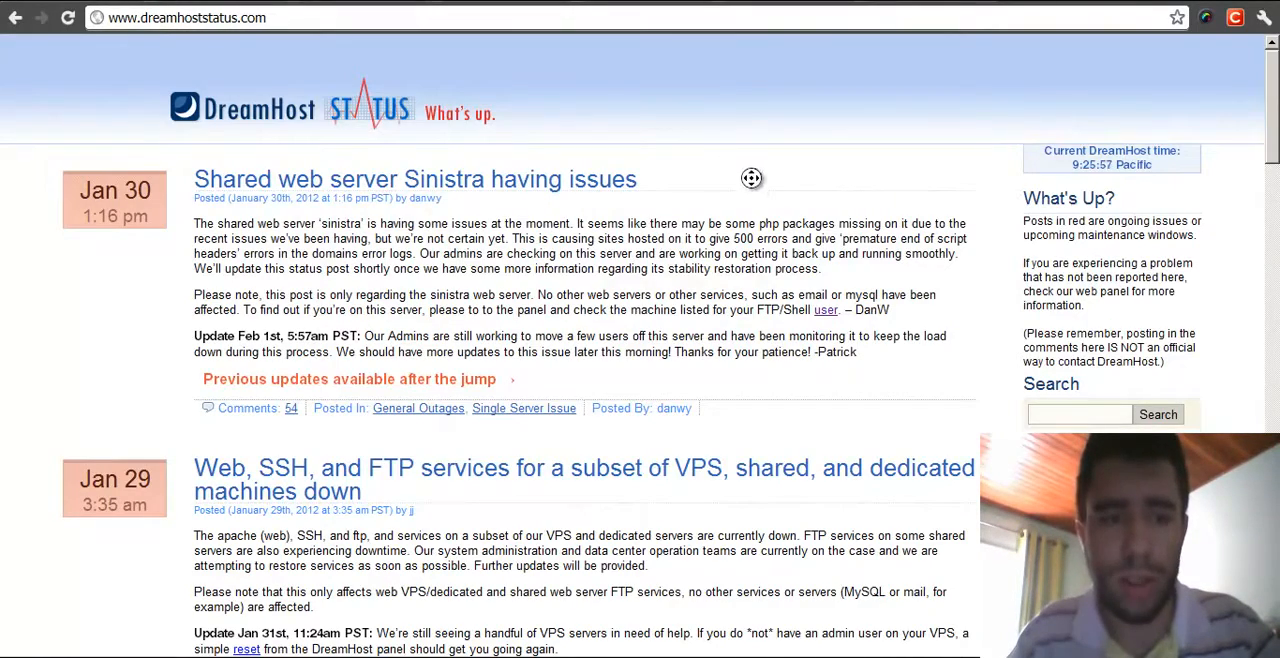
- Scroll through the DreamHost status page's outage and maintenance posts, then back to its top
scroll(728, 192, "down", 1)
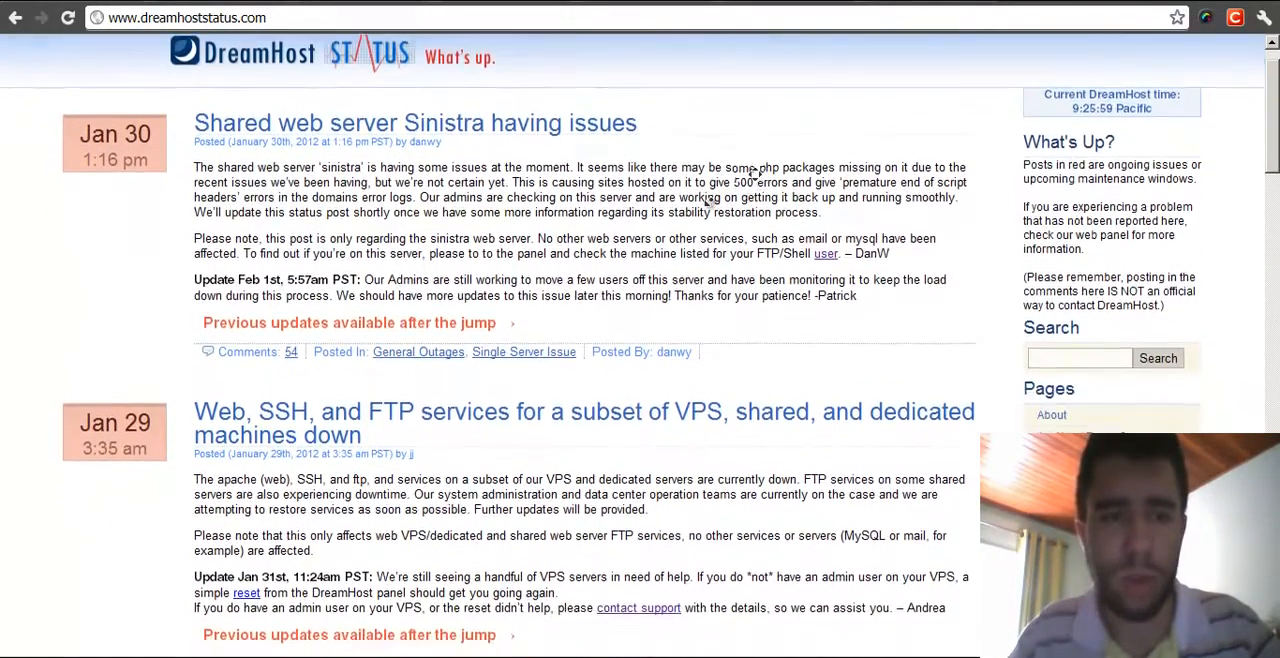
scroll(712, 207, "down", 1)
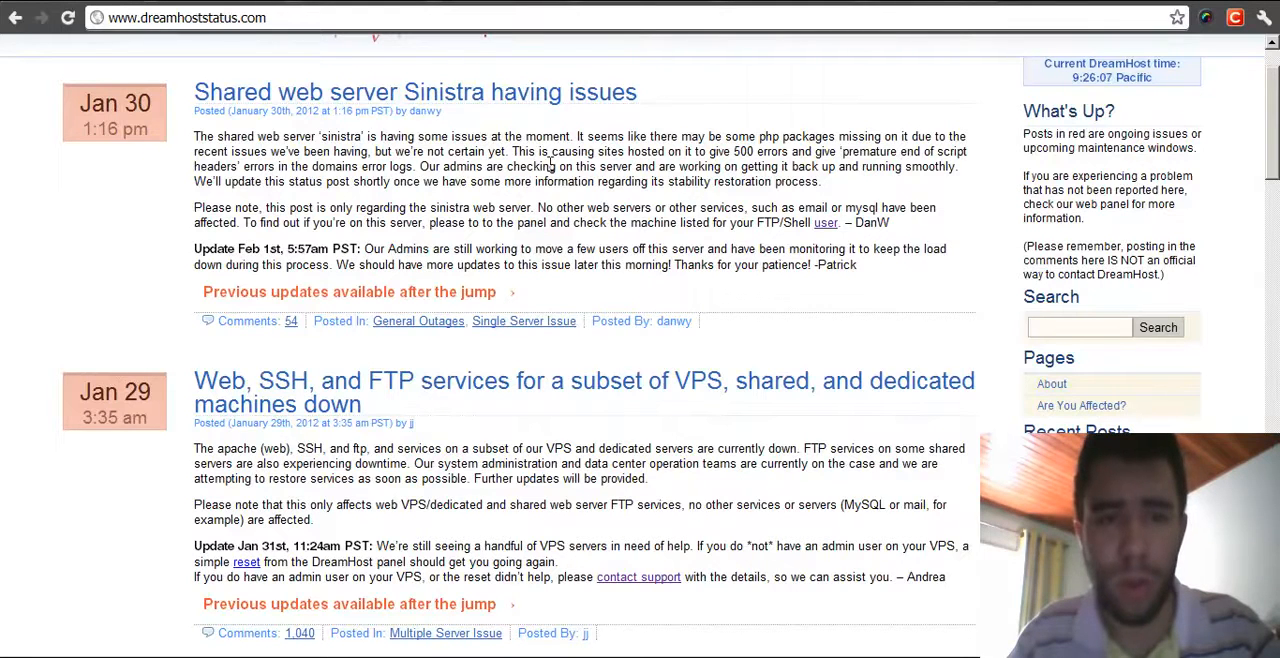
scroll(808, 118, "down", 1)
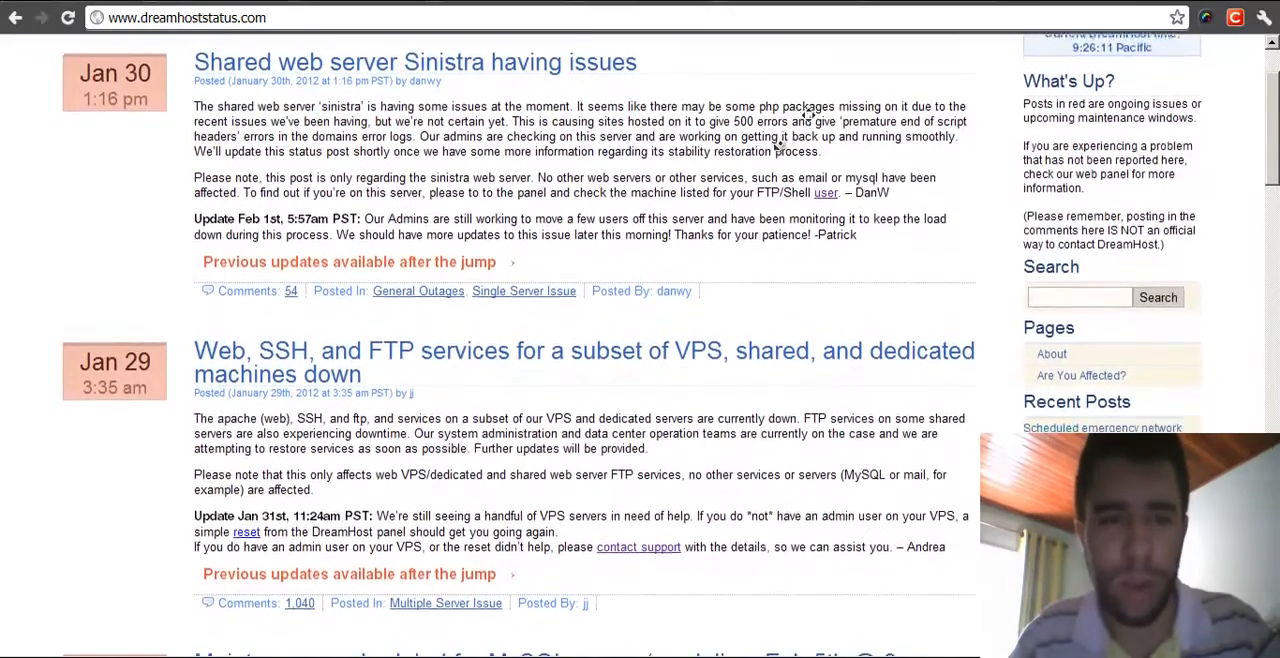
scroll(774, 163, "down", 2)
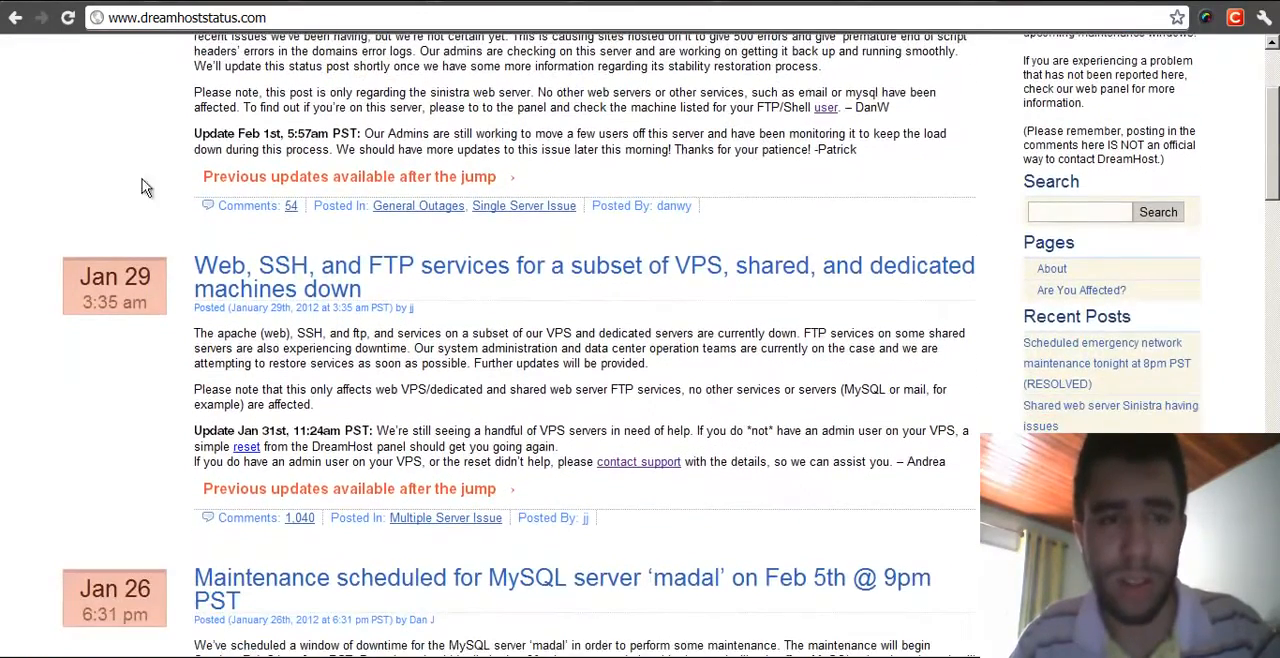
scroll(228, 175, "up", 3)
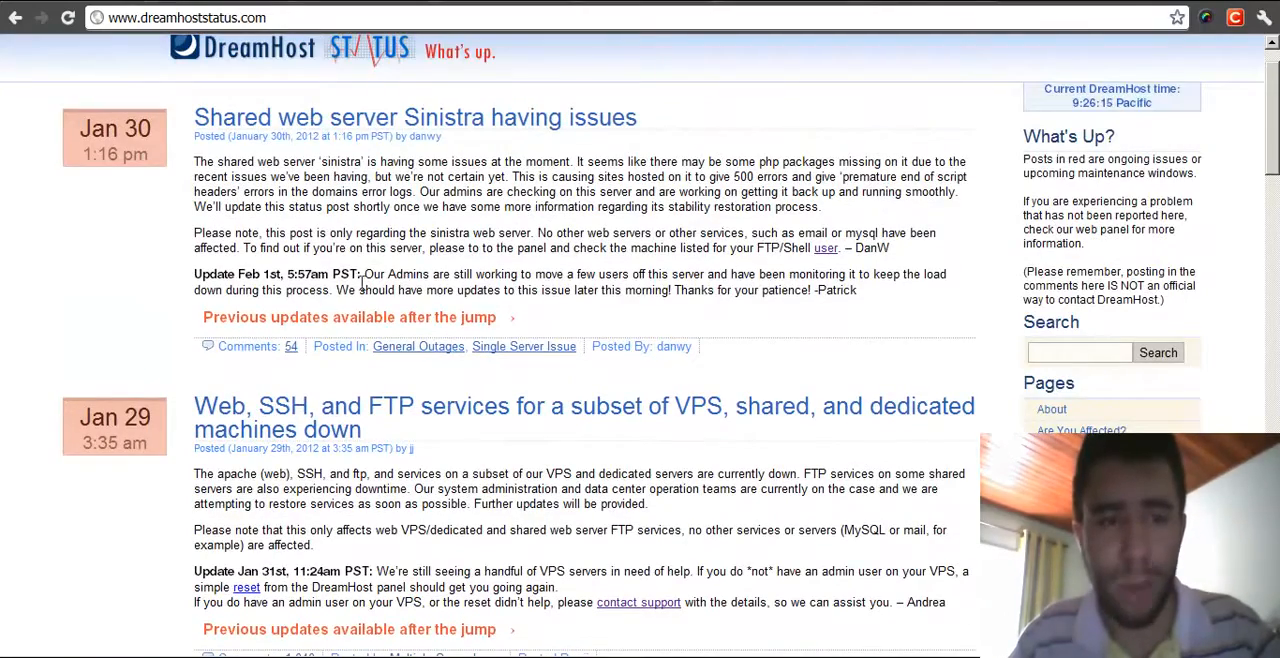
scroll(210, 305, "down", 1)
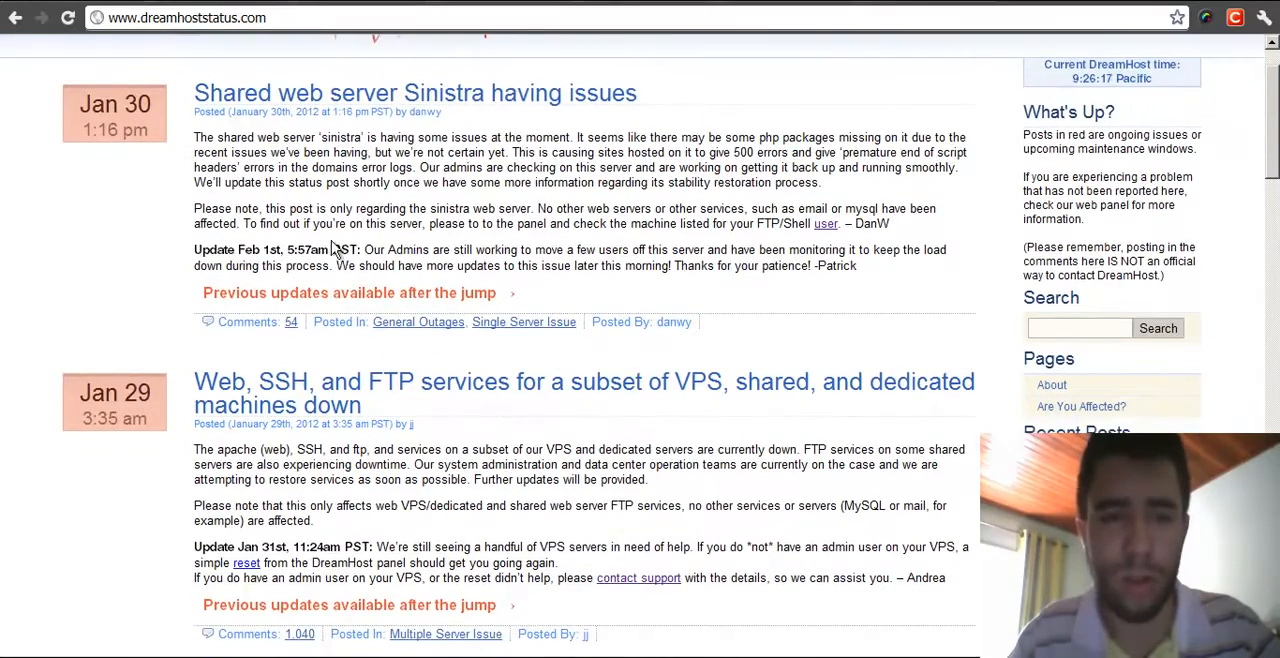
scroll(40, 245, "down", 4)
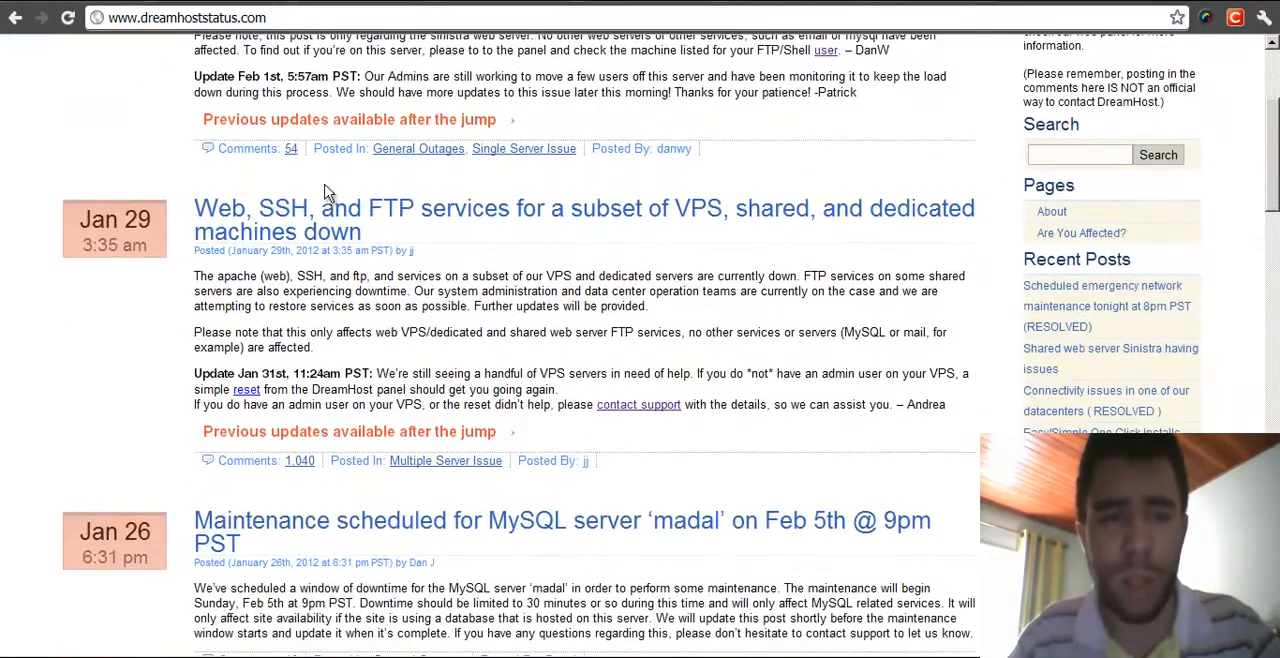
middle_click(107, 298)
middle_click(97, 348)
middle_click(94, 308)
middle_click(88, 370)
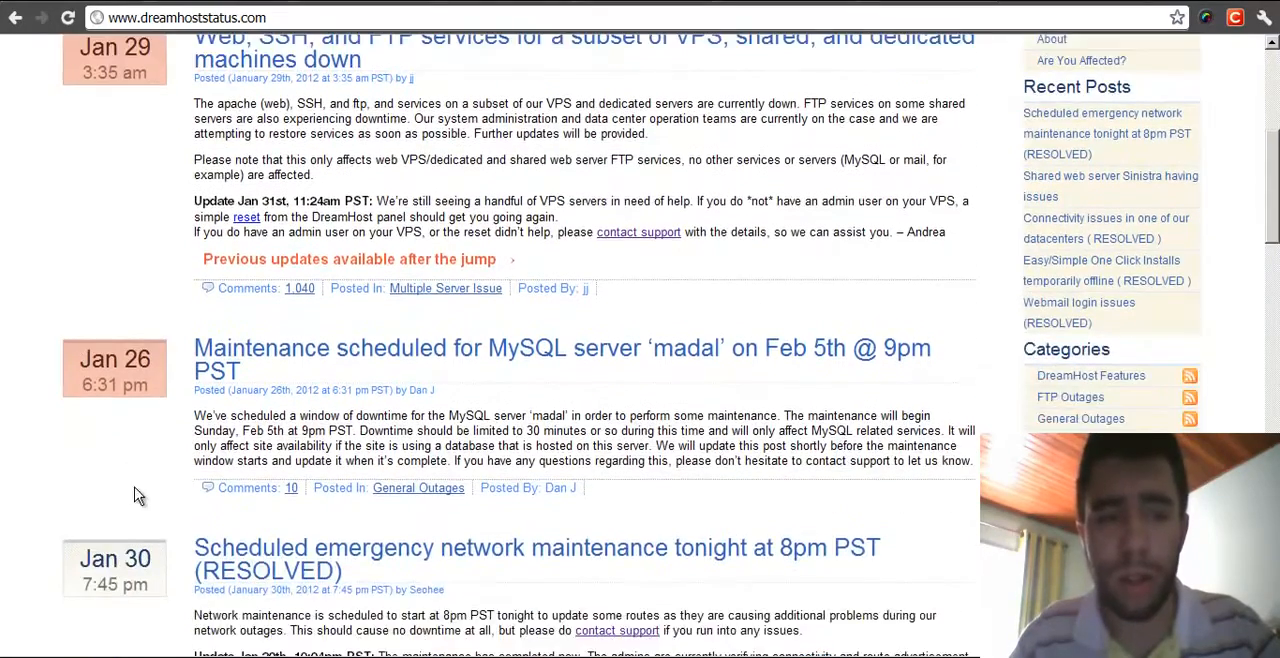
middle_click(134, 488)
middle_click(111, 252)
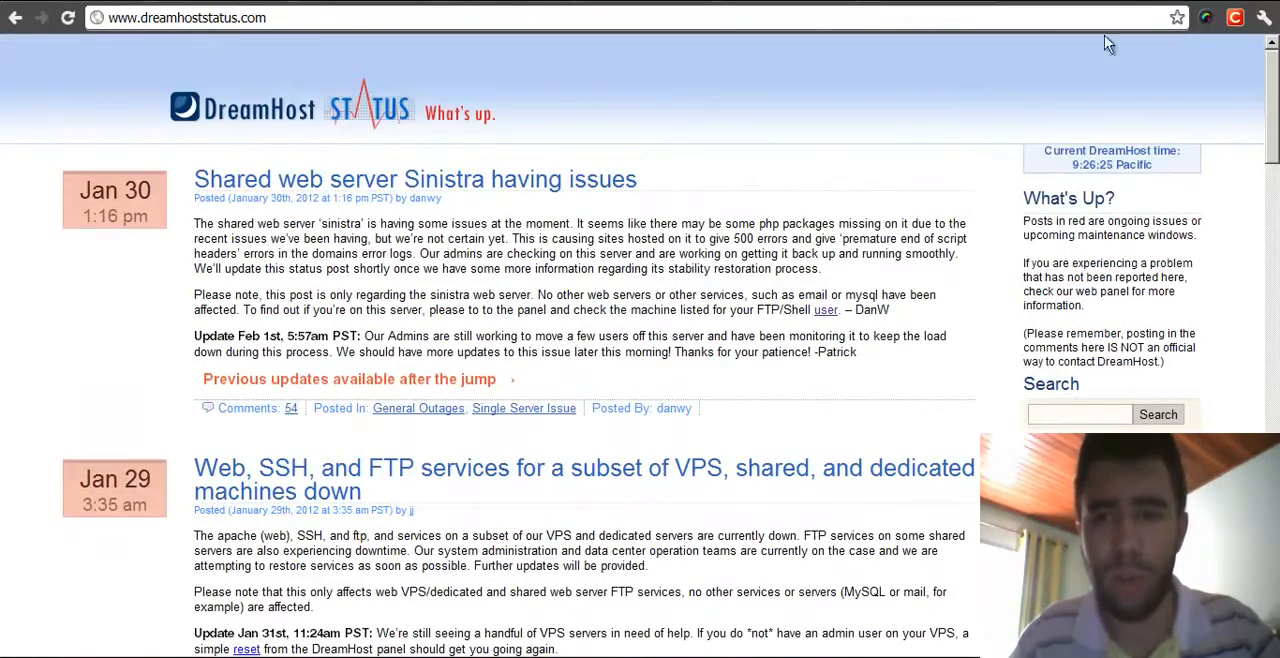
- Return to the forum tab with the DreamHost promotion topic and go to the top of the page
left_click(1138, 1)
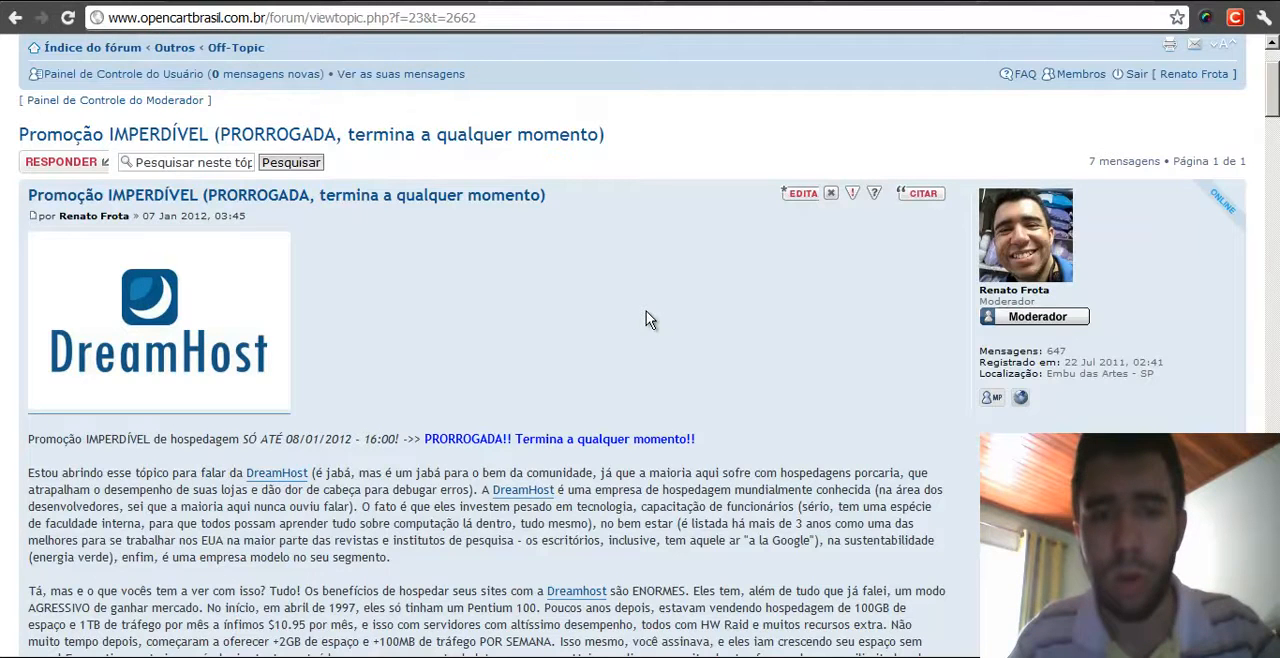
scroll(660, 229, "up", 2)
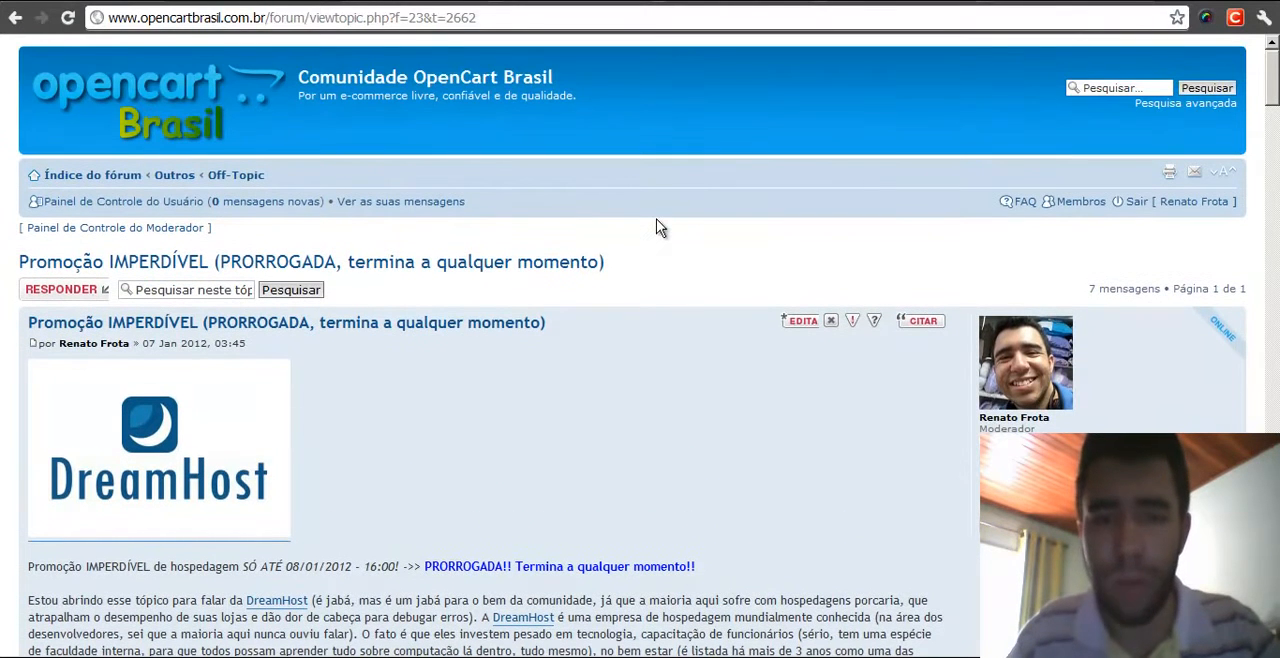
middle_click(648, 253)
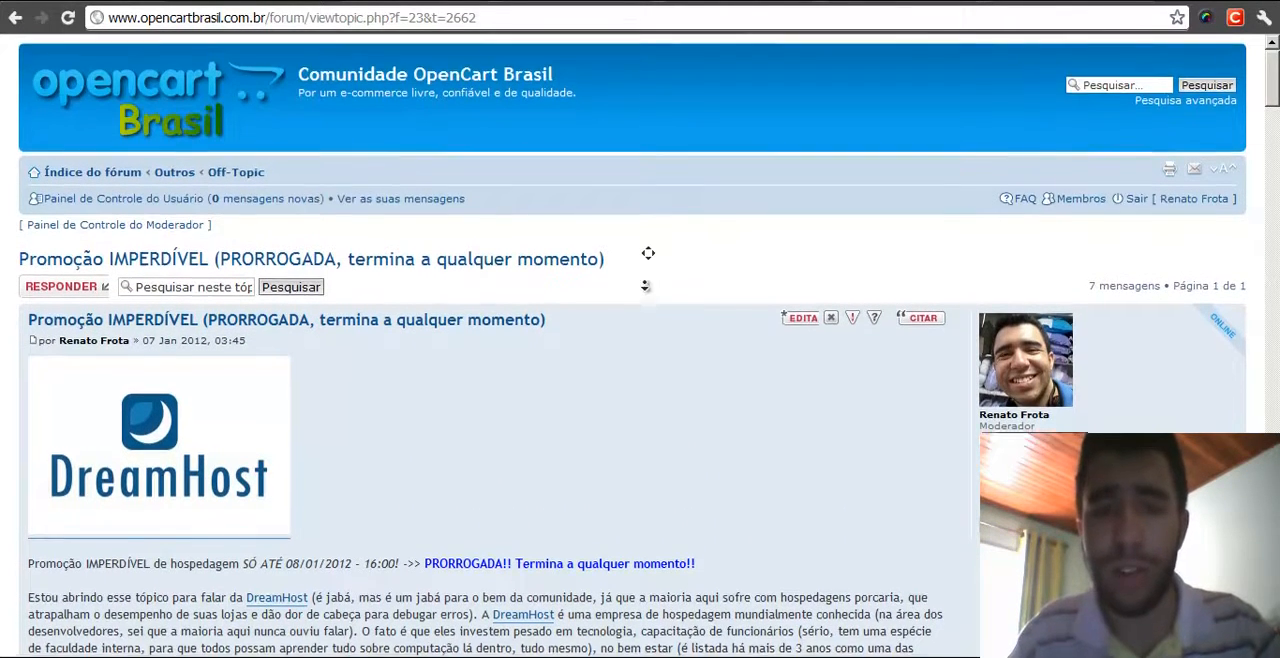
middle_click(627, 154)
double_click(661, 248)
left_click(657, 302)
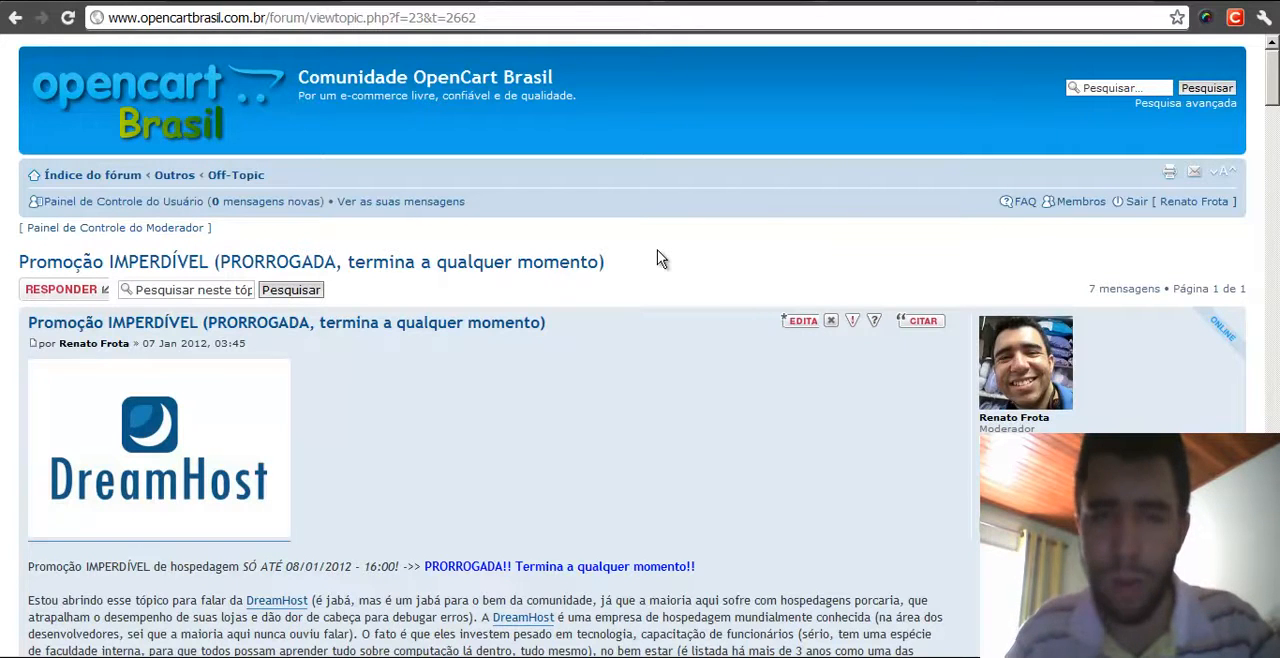
double_click(687, 258)
left_click(616, 321)
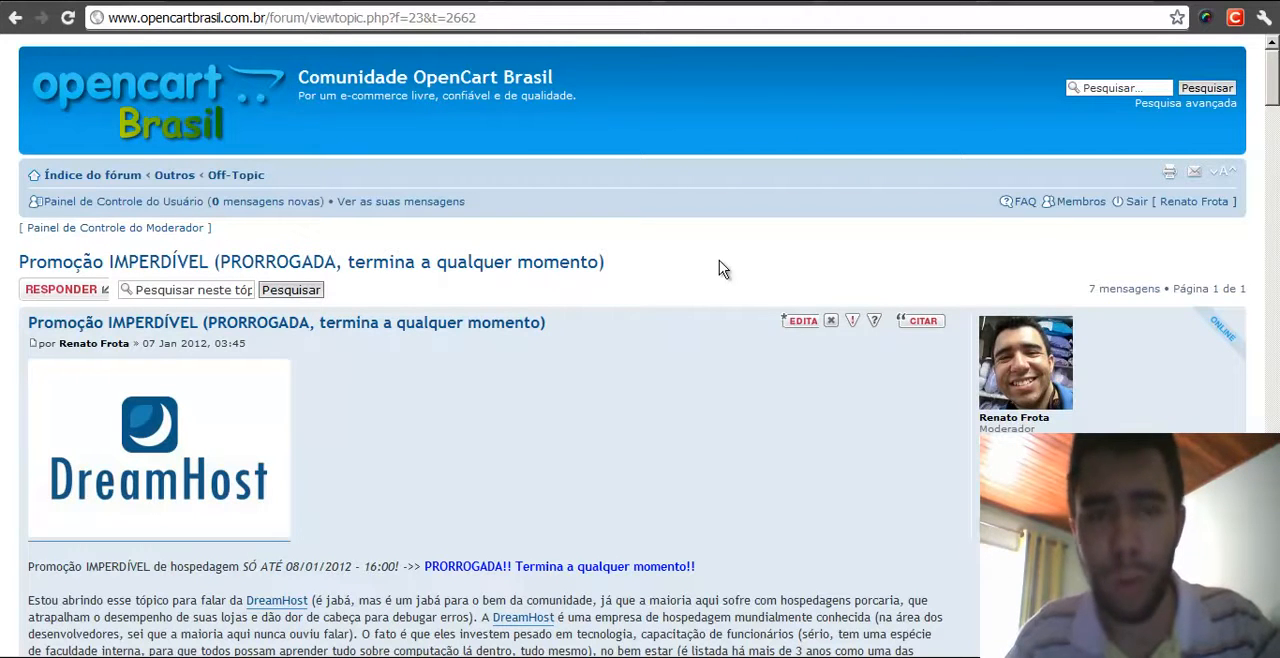
scroll(683, 246, "down", 2)
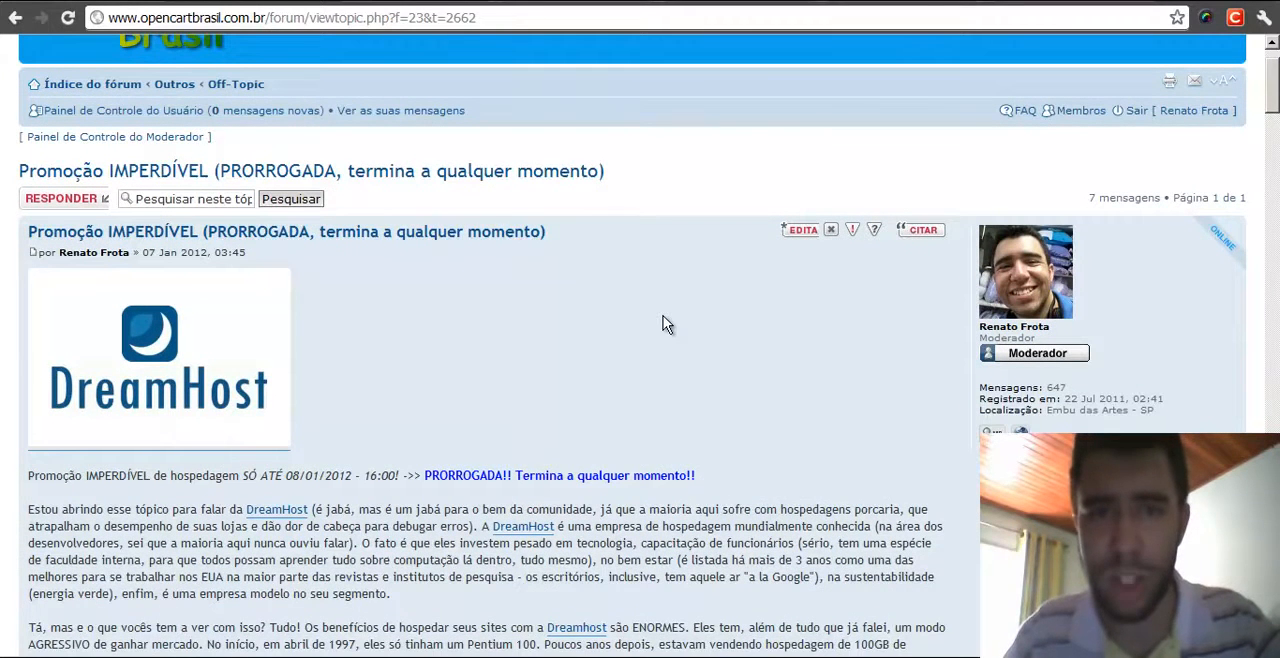
scroll(694, 291, "up", 2)
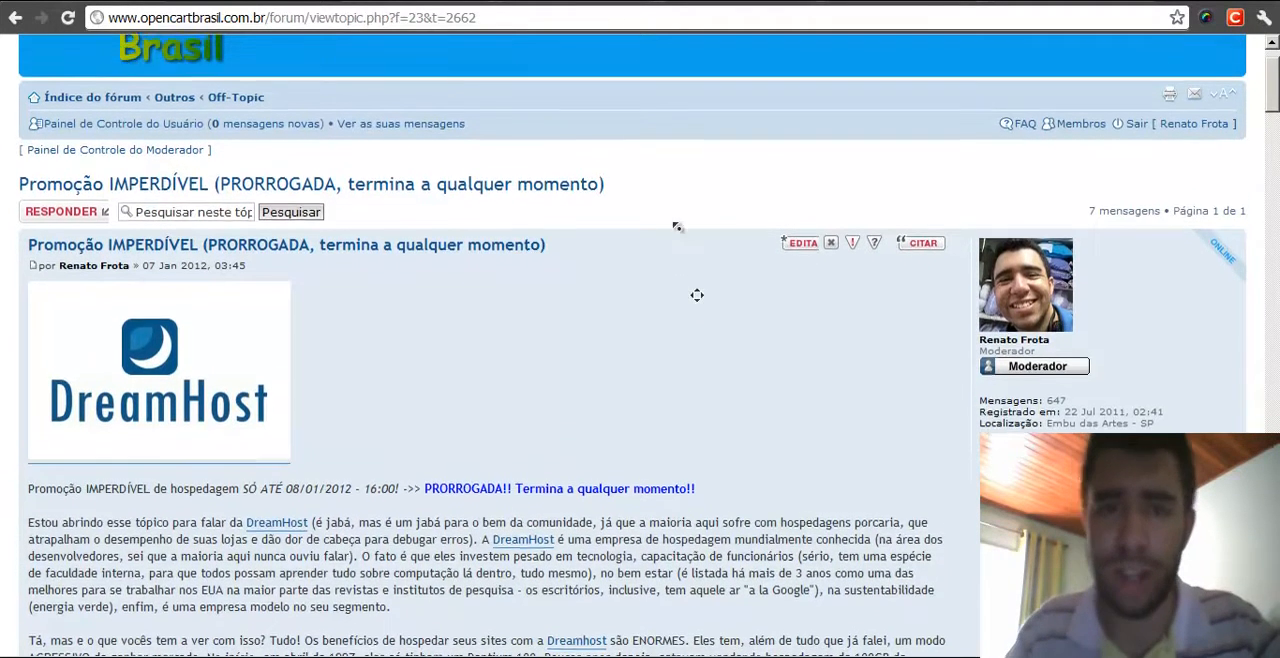
middle_click(664, 243)
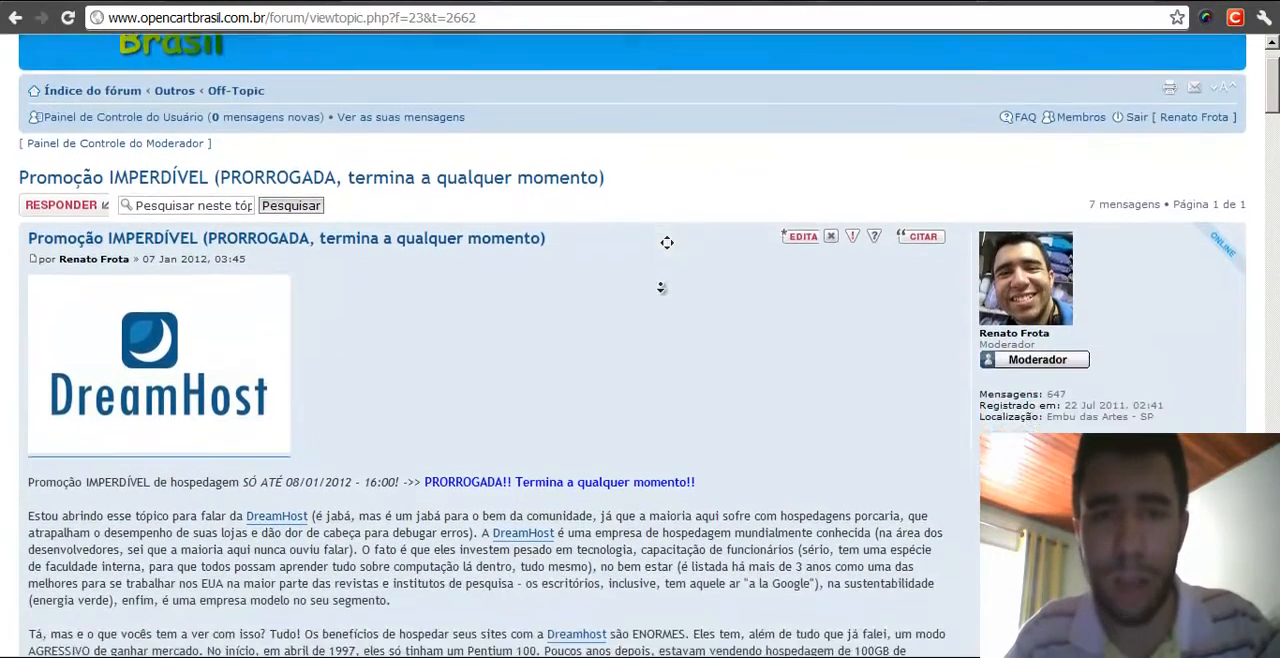
middle_click(661, 285)
middle_click(676, 239)
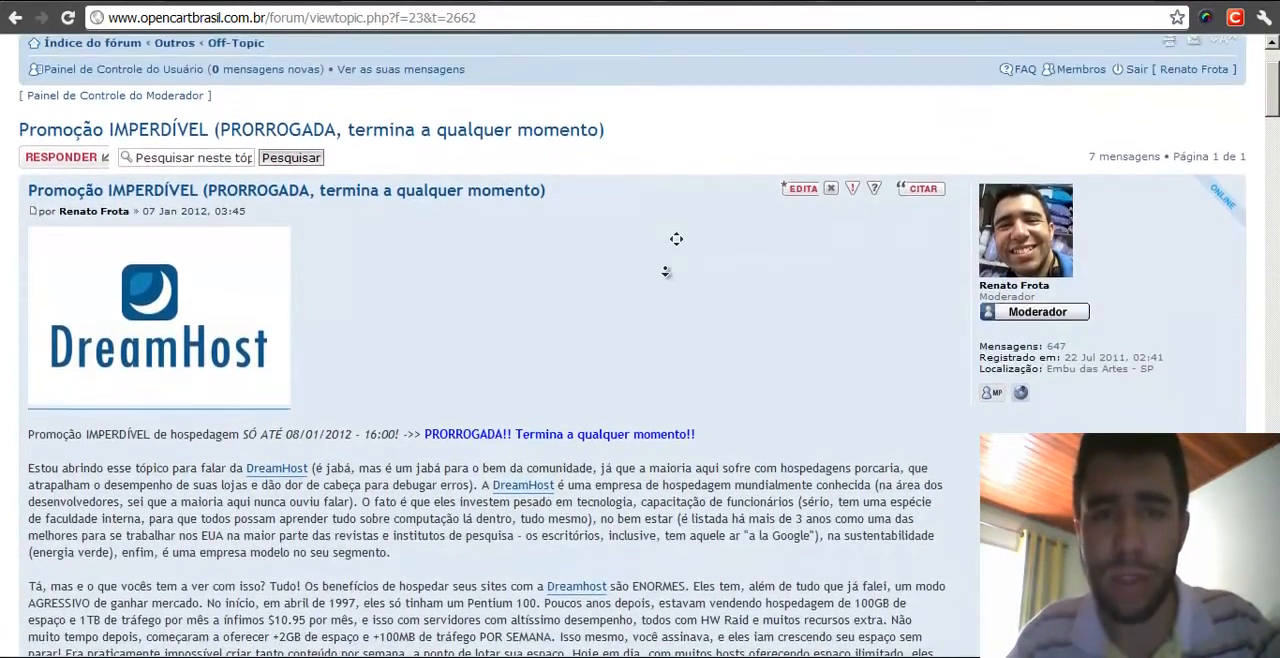
middle_click(666, 272)
middle_click(687, 231)
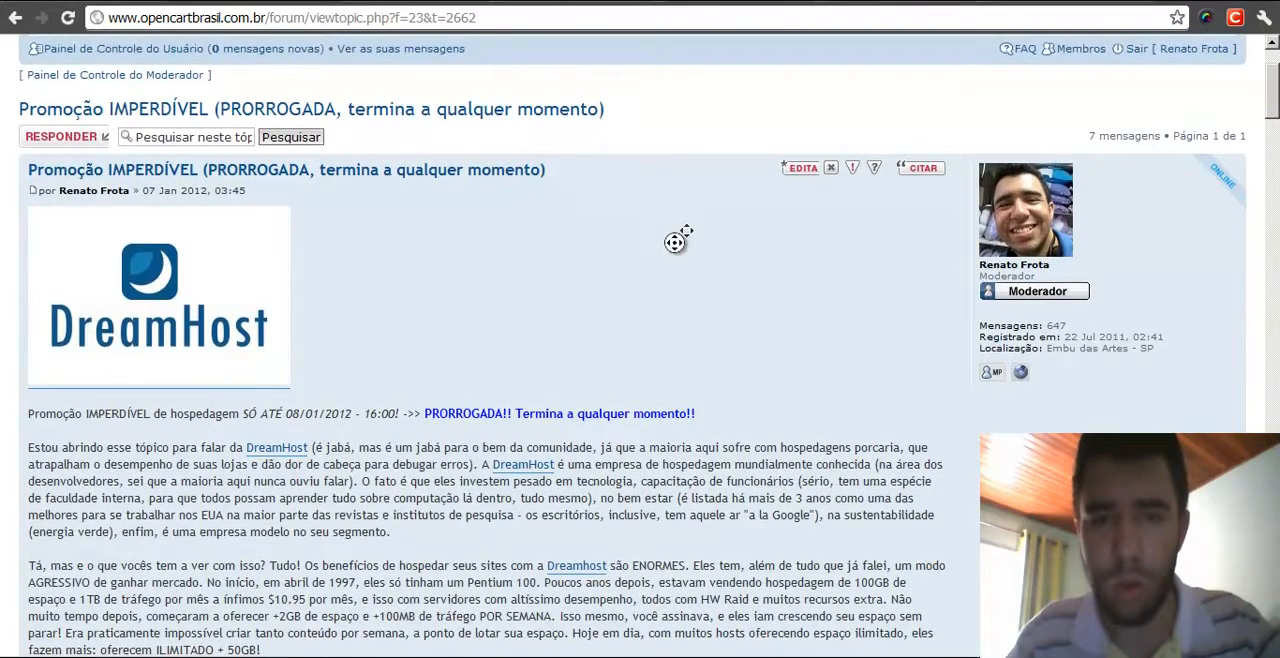
middle_click(672, 266)
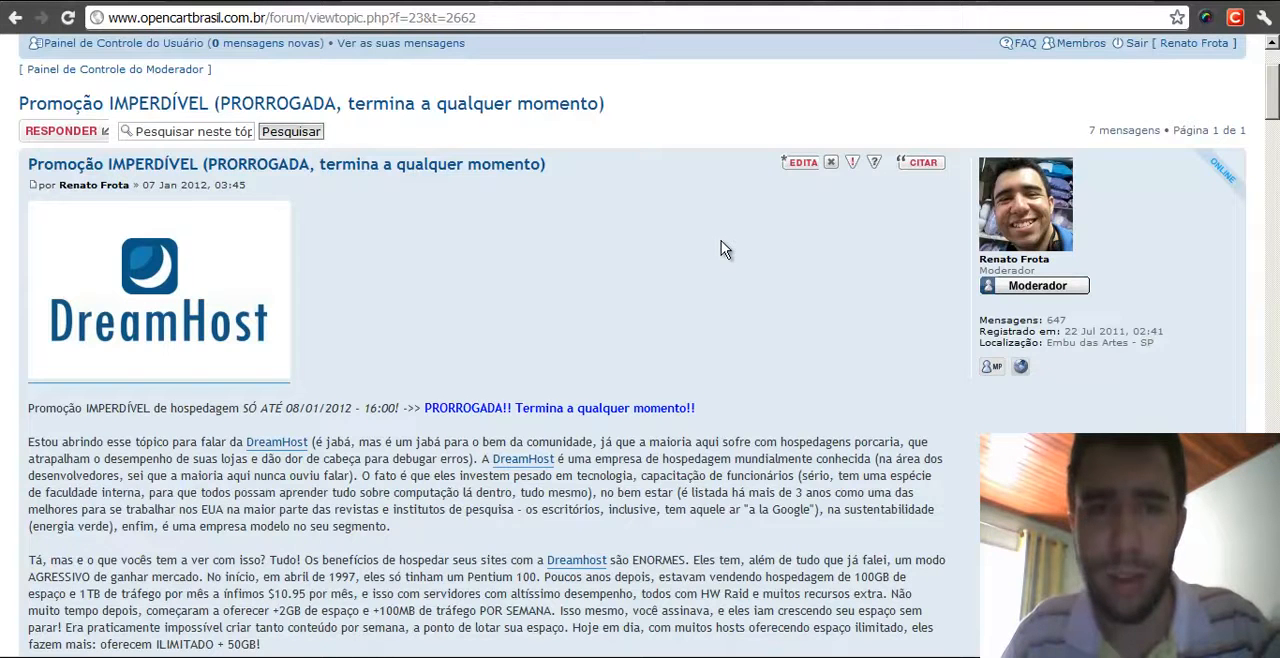
middle_click(695, 243)
middle_click(669, 97)
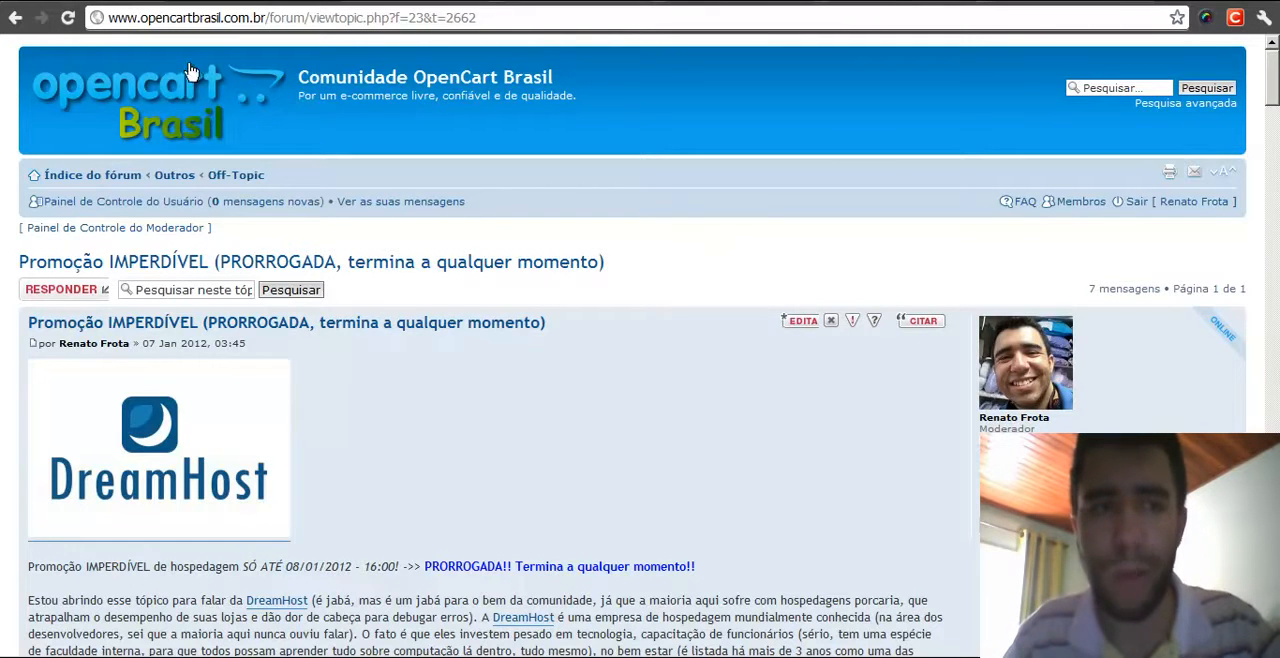
- Switch through the open tabs to the DreamHost control panel welcome page
left_click(300, 1)
key("ctrl+Tab")
key("ctrl+Tab")
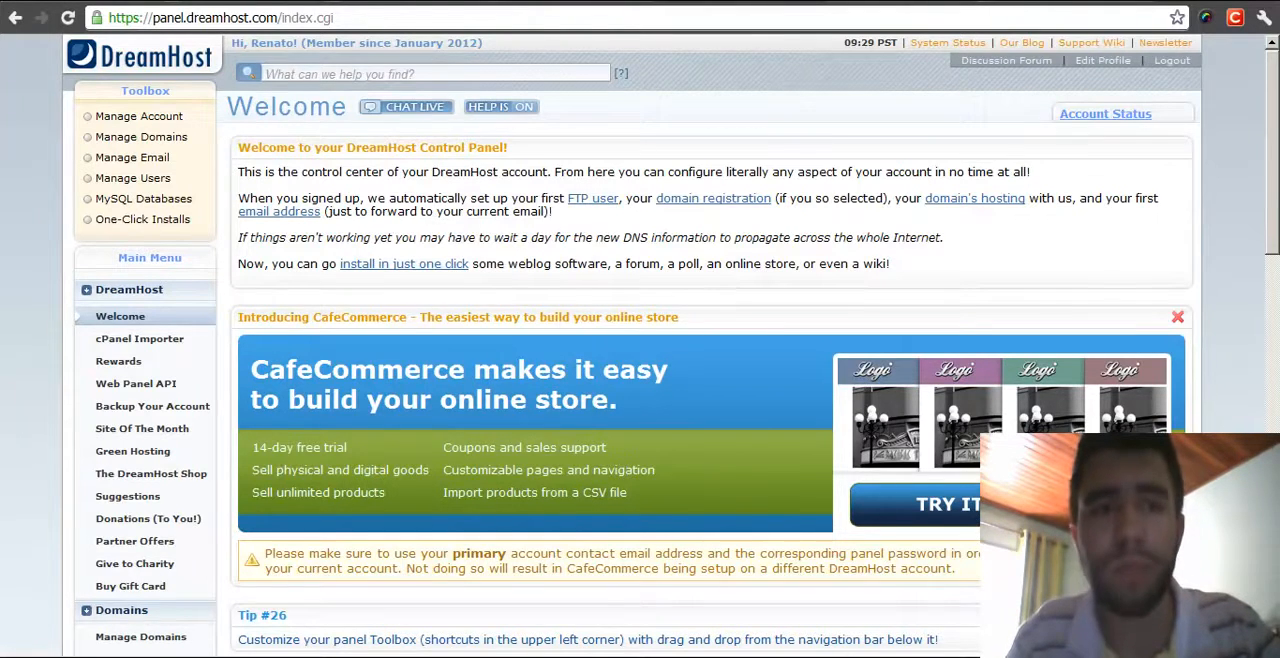
- Go back to the promotion topic's tab and return to the top of the post
left_click(285, 1)
scroll(730, 255, "down", 3)
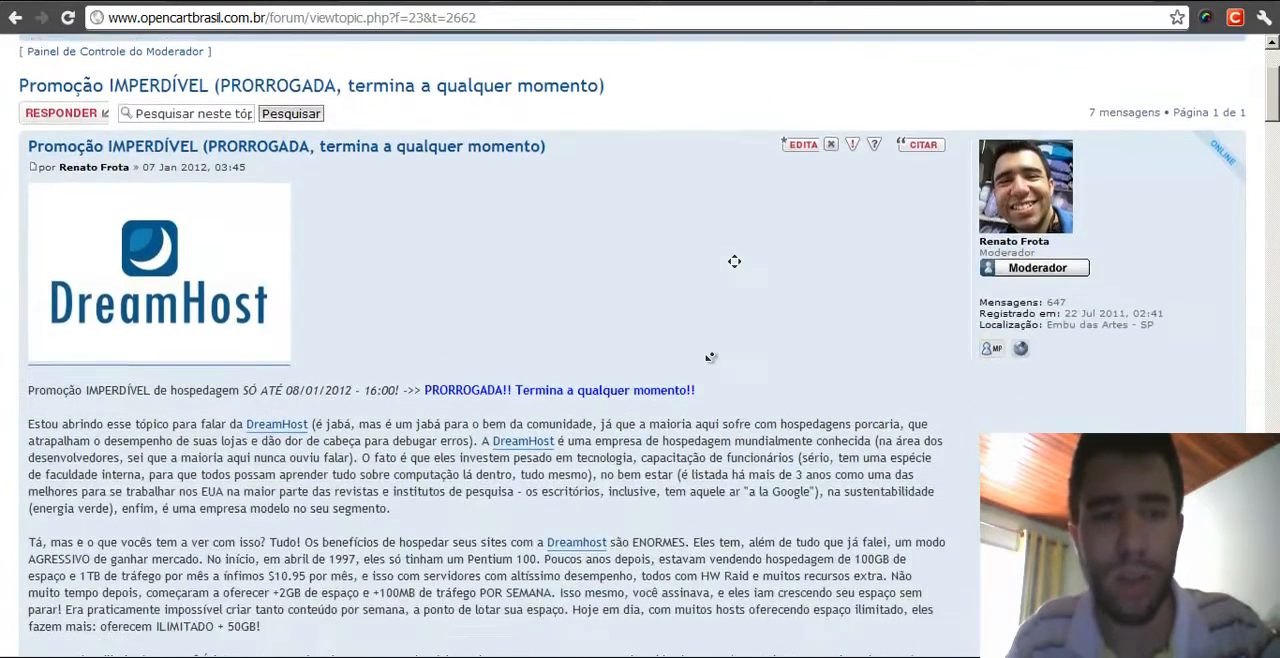
scroll(726, 237, "up", 3)
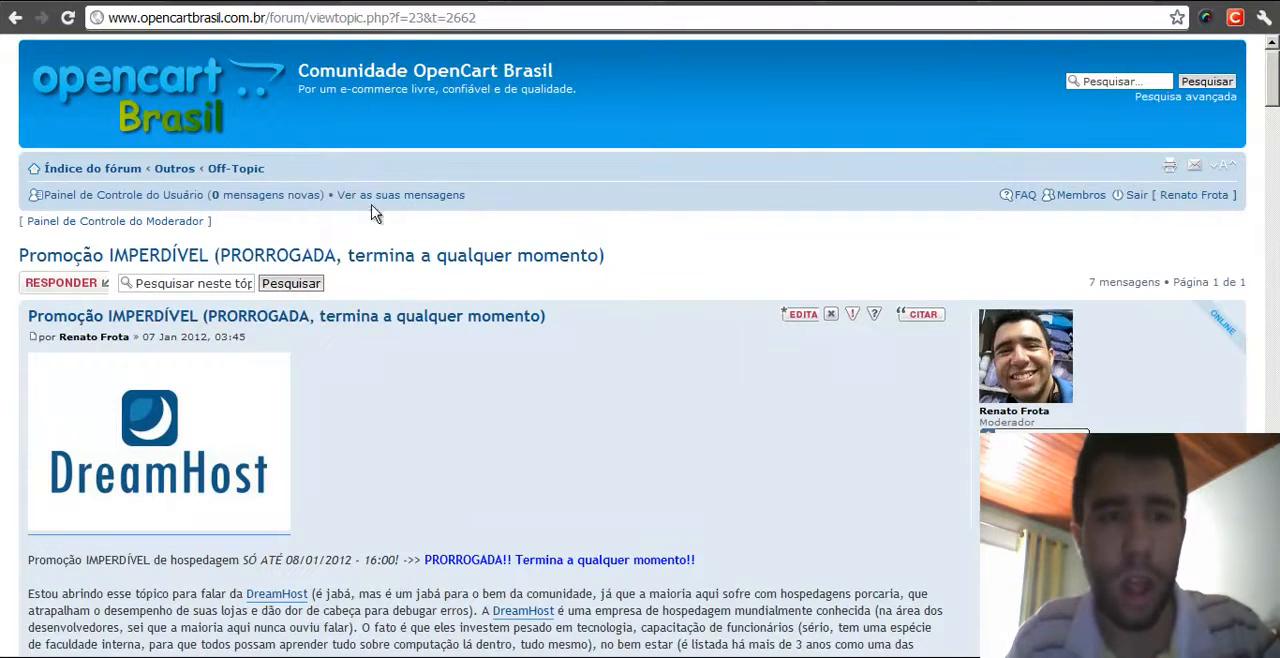
- Switch to the hosting migration tutorial tab and scroll through its opening sections
left_click(323, 1)
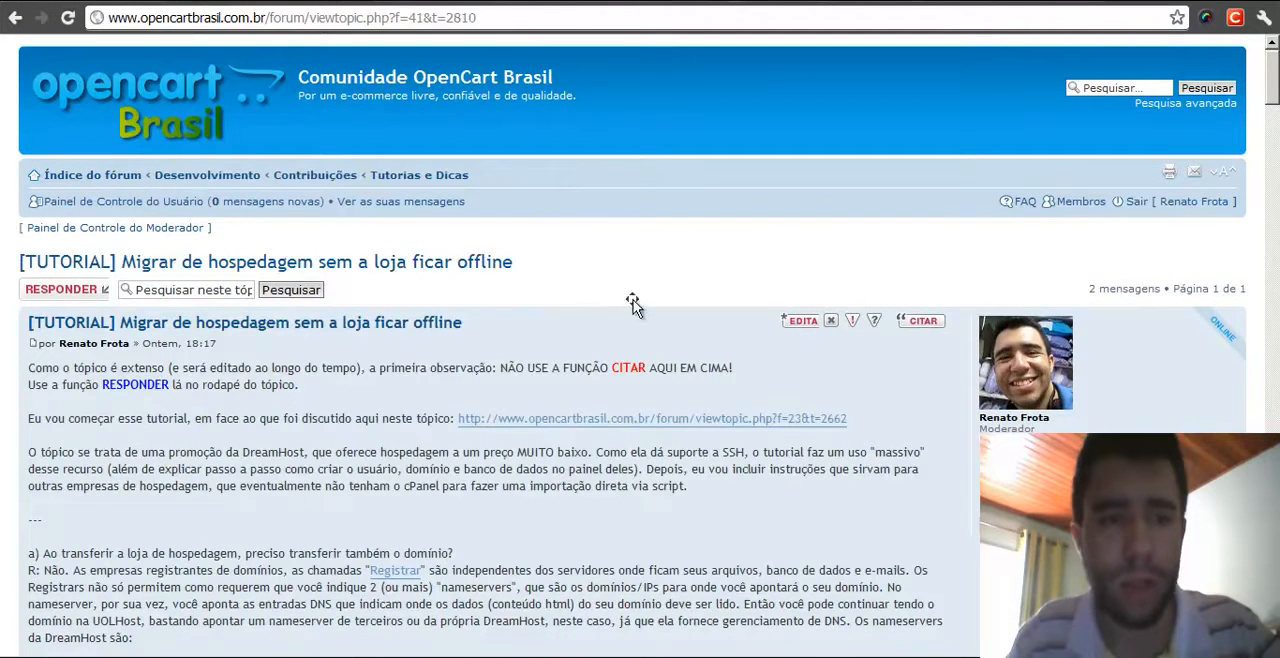
scroll(549, 357, "down", 1)
middle_click(596, 234)
middle_click(557, 313)
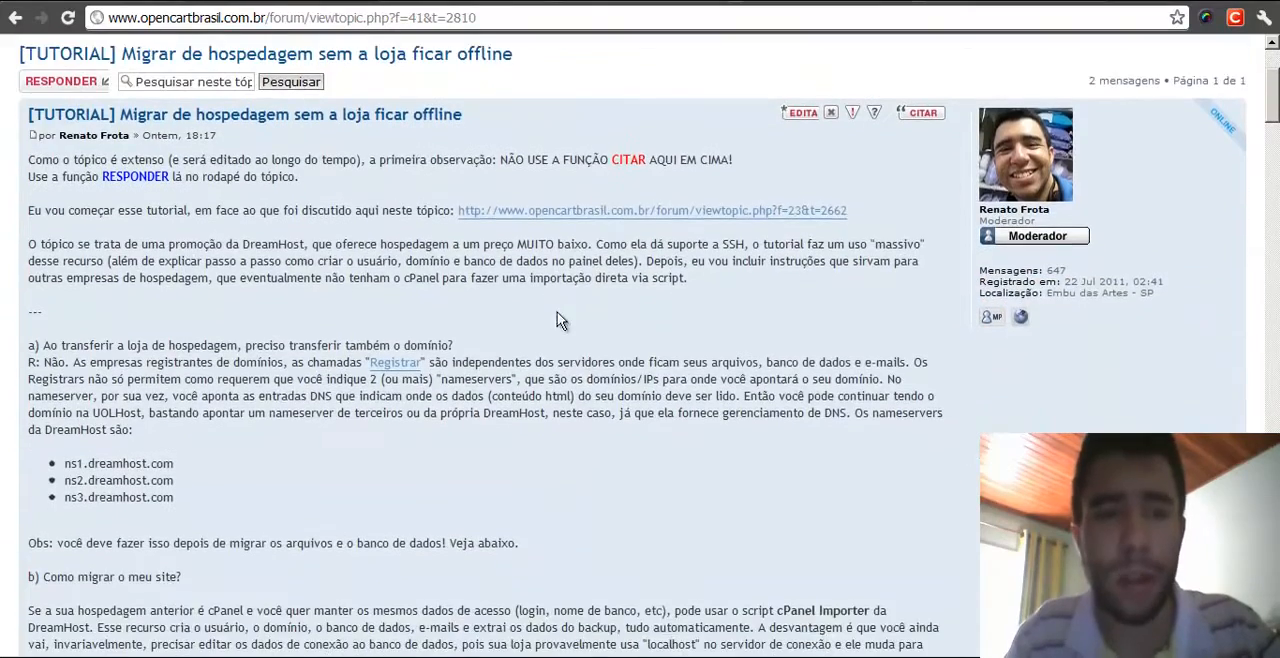
middle_click(646, 124)
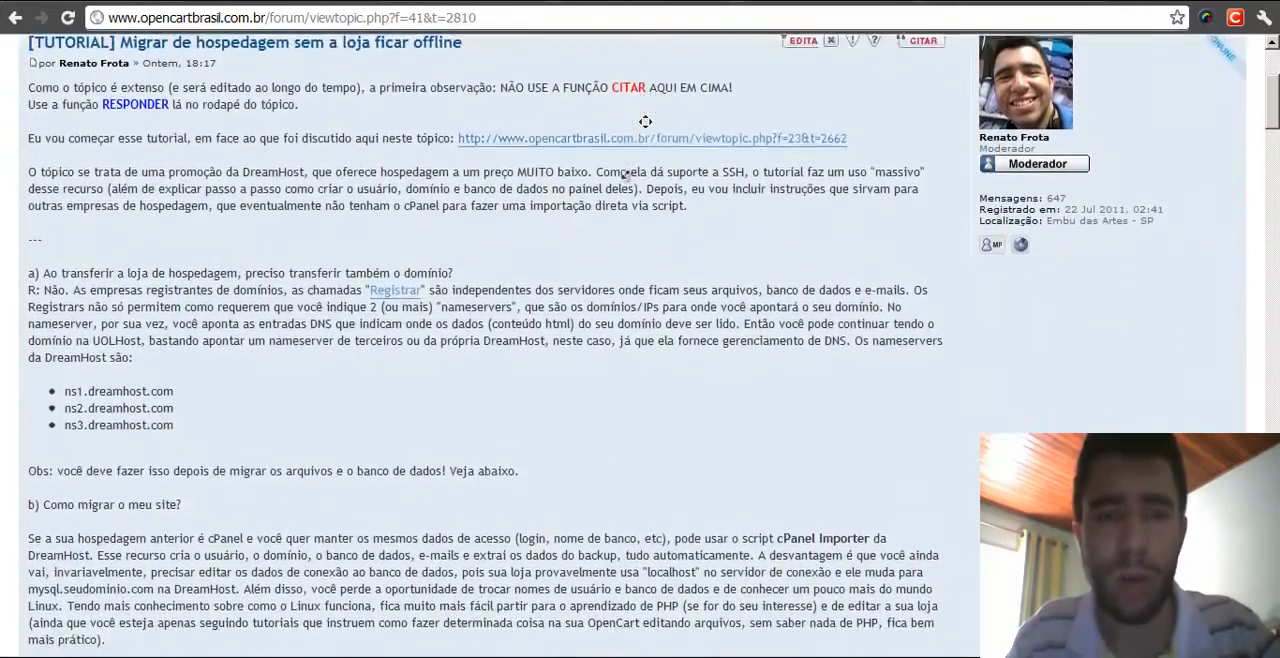
middle_click(626, 179)
middle_click(621, 176)
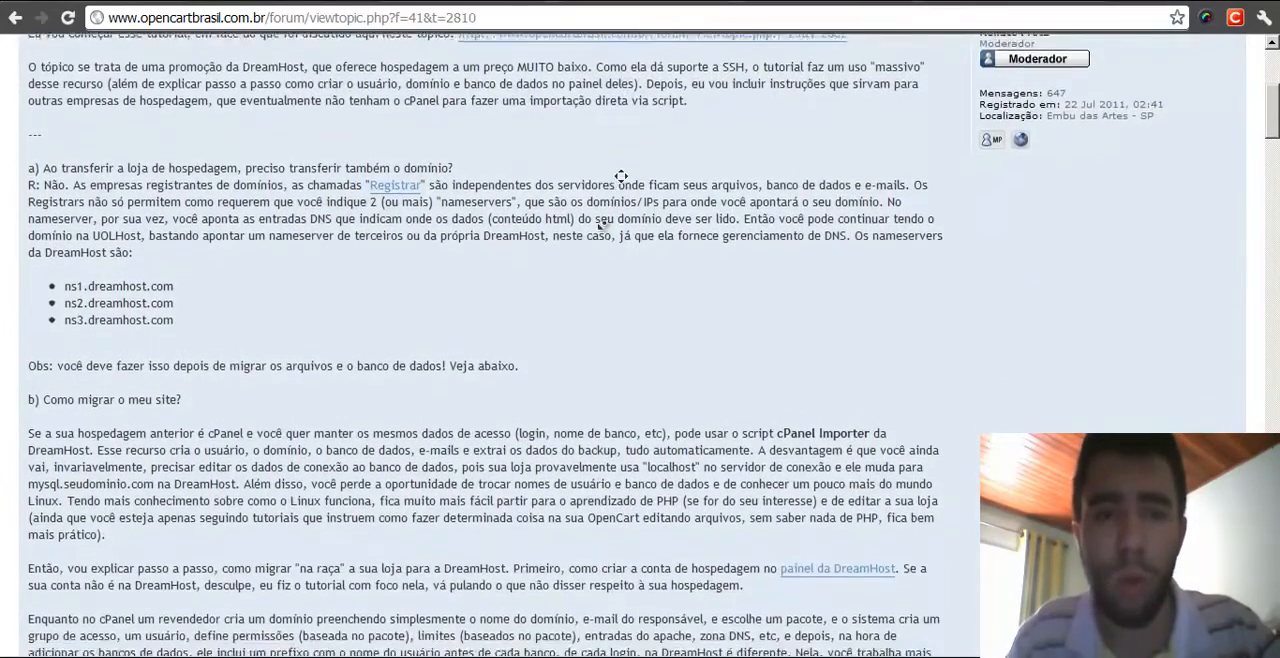
middle_click(633, 198)
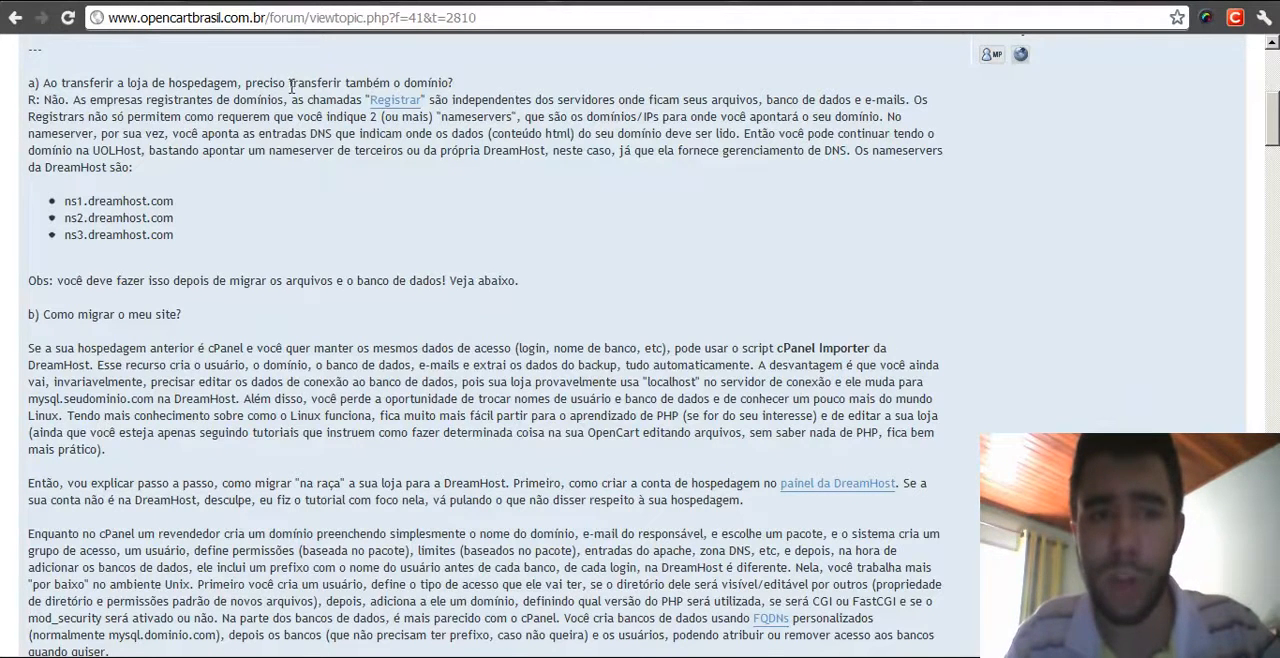
- Highlight the list of three DreamHost nameservers in the tutorial's domain section
double_click(485, 71)
left_click(518, 188)
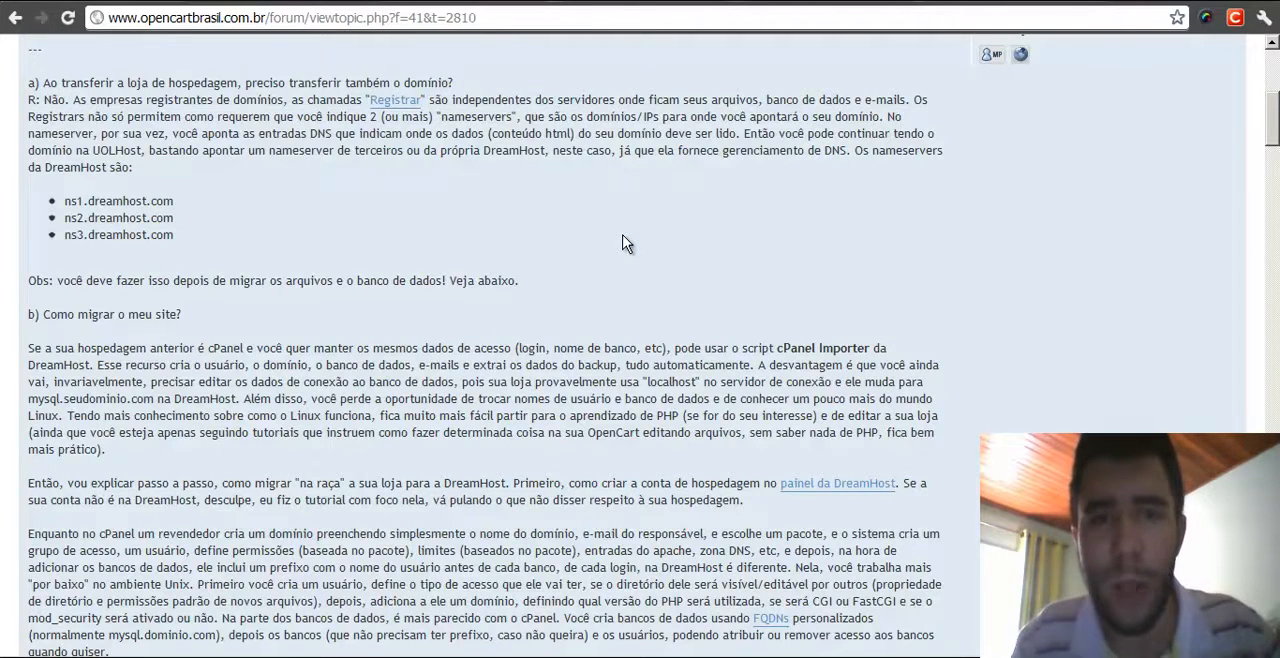
double_click(622, 236)
left_click(628, 214)
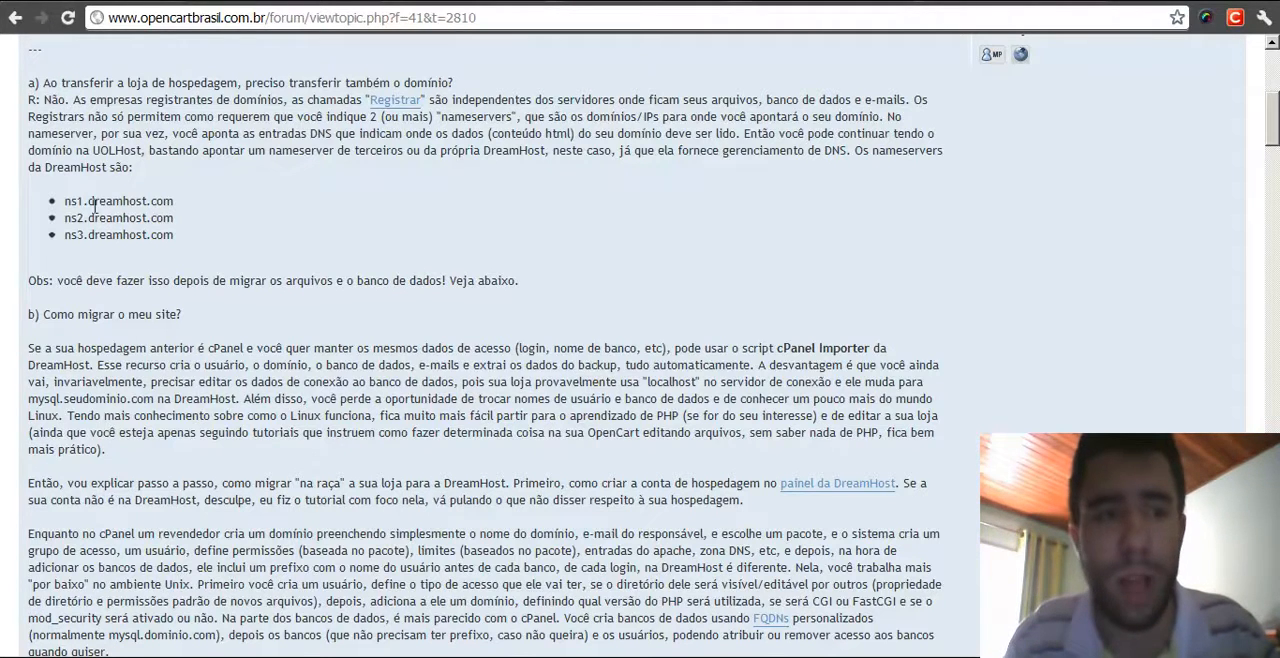
left_click_drag(66, 201, 190, 236)
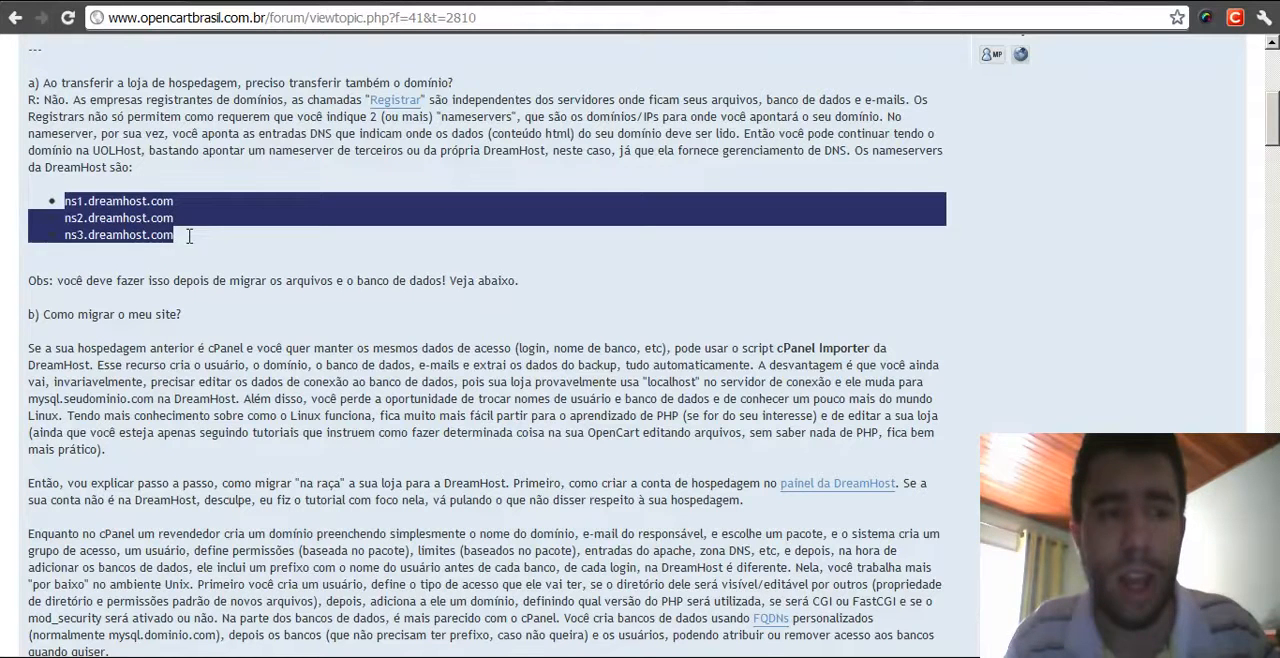
left_click(270, 258)
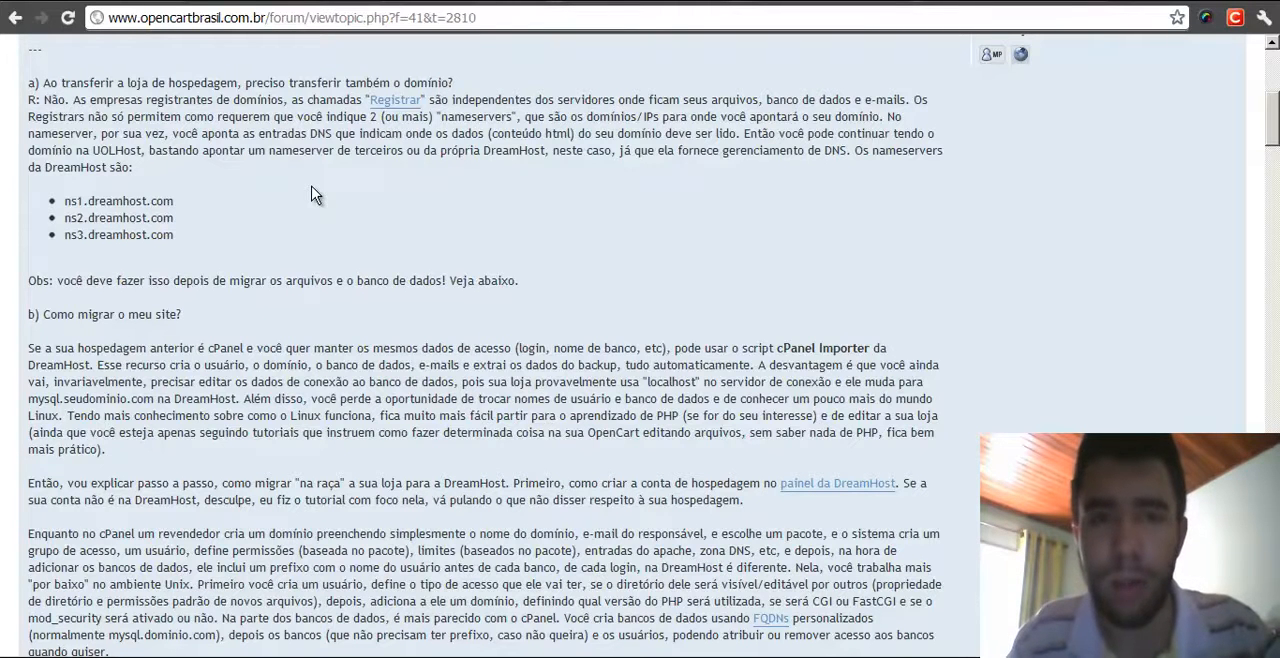
- Scroll to the tutorial's 'b) Como migrar o meu site?' section and read through it
middle_click(406, 197)
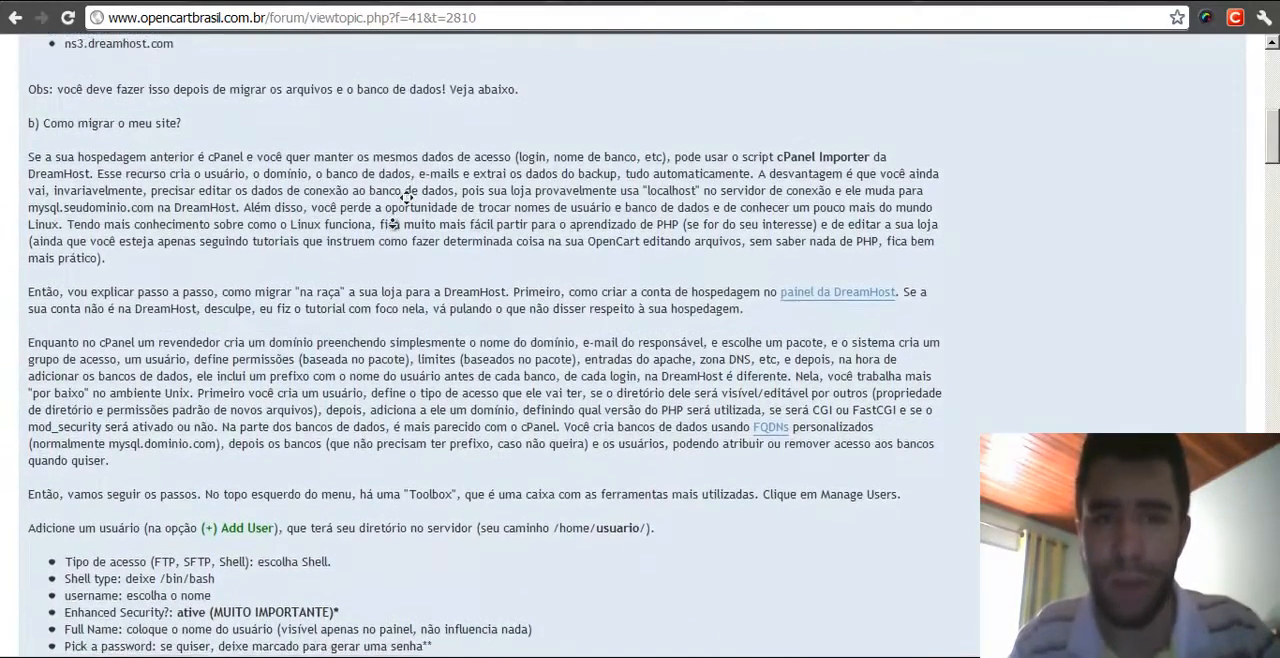
middle_click(395, 222)
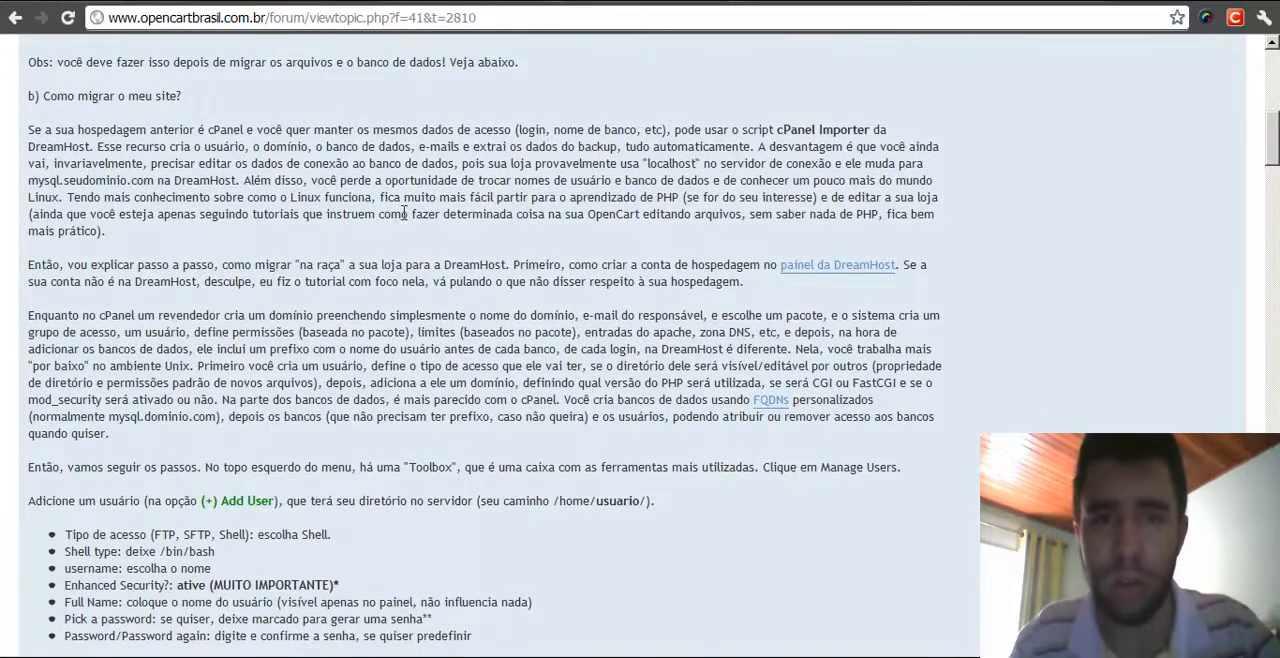
double_click(583, 103)
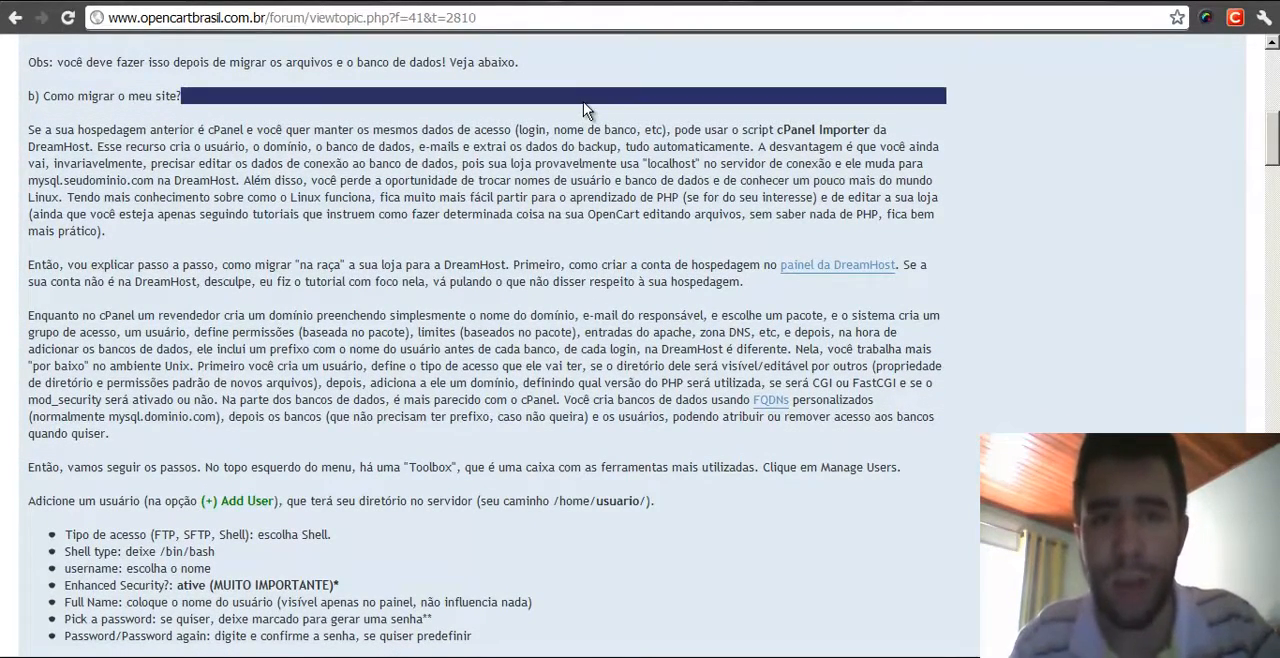
left_click(625, 118)
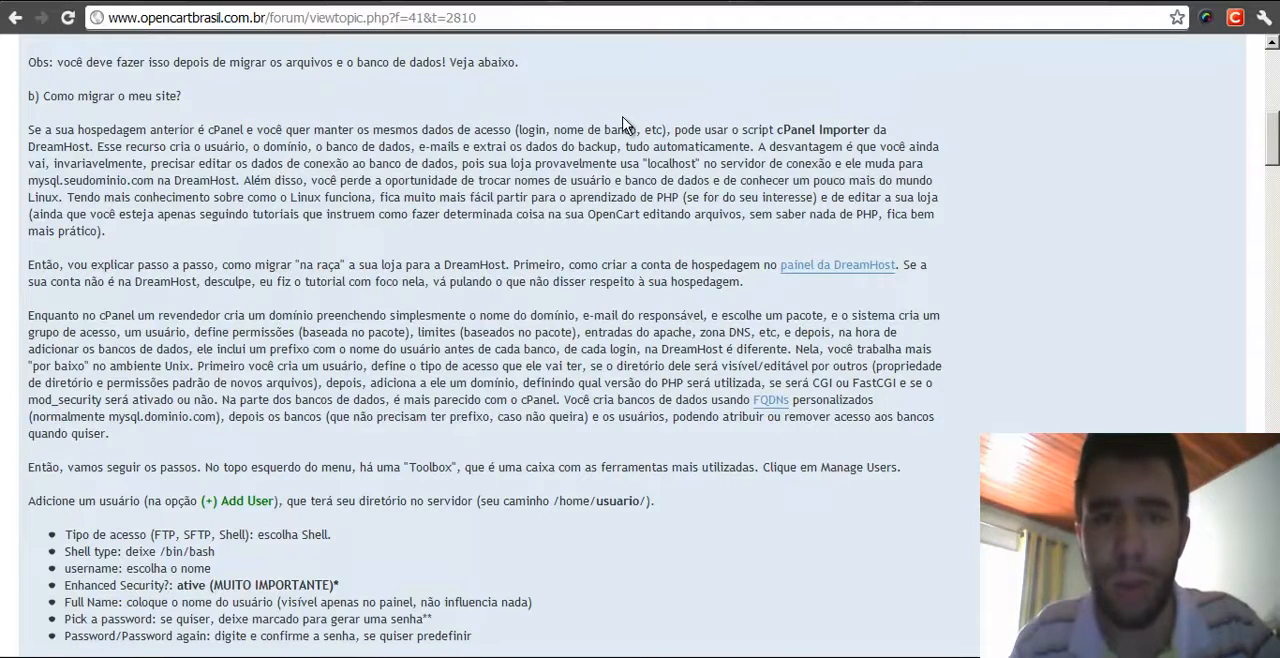
double_click(568, 120)
left_click(560, 120)
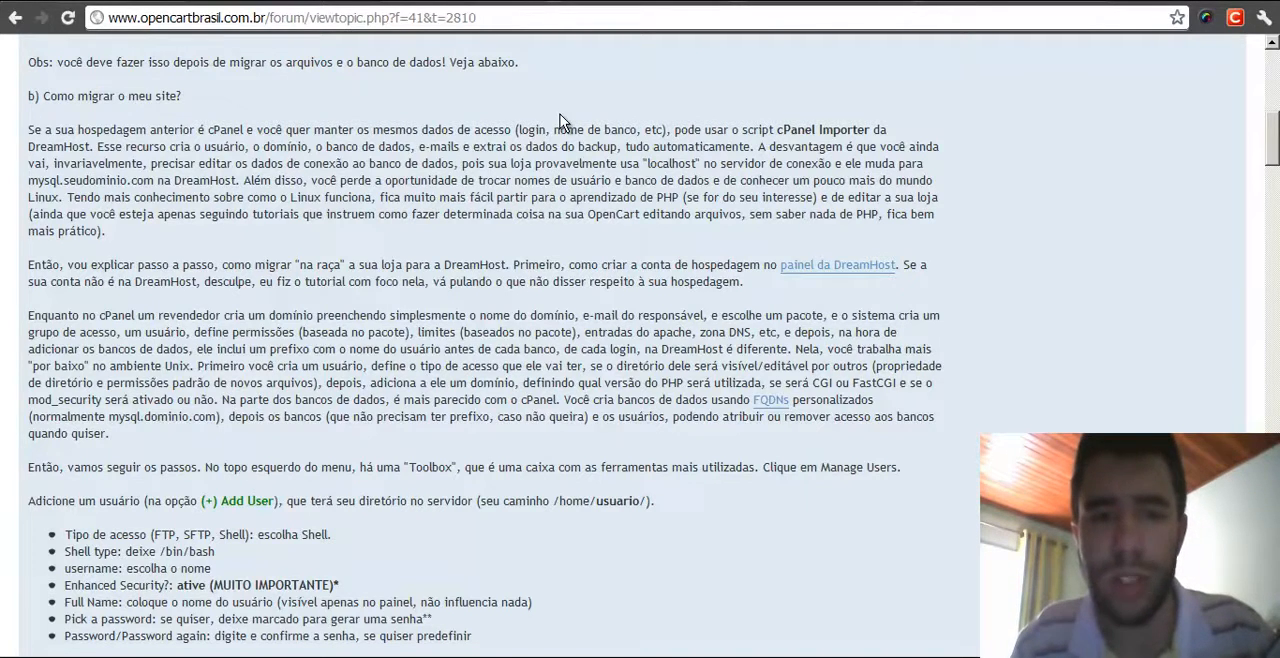
double_click(487, 99)
left_click(459, 101)
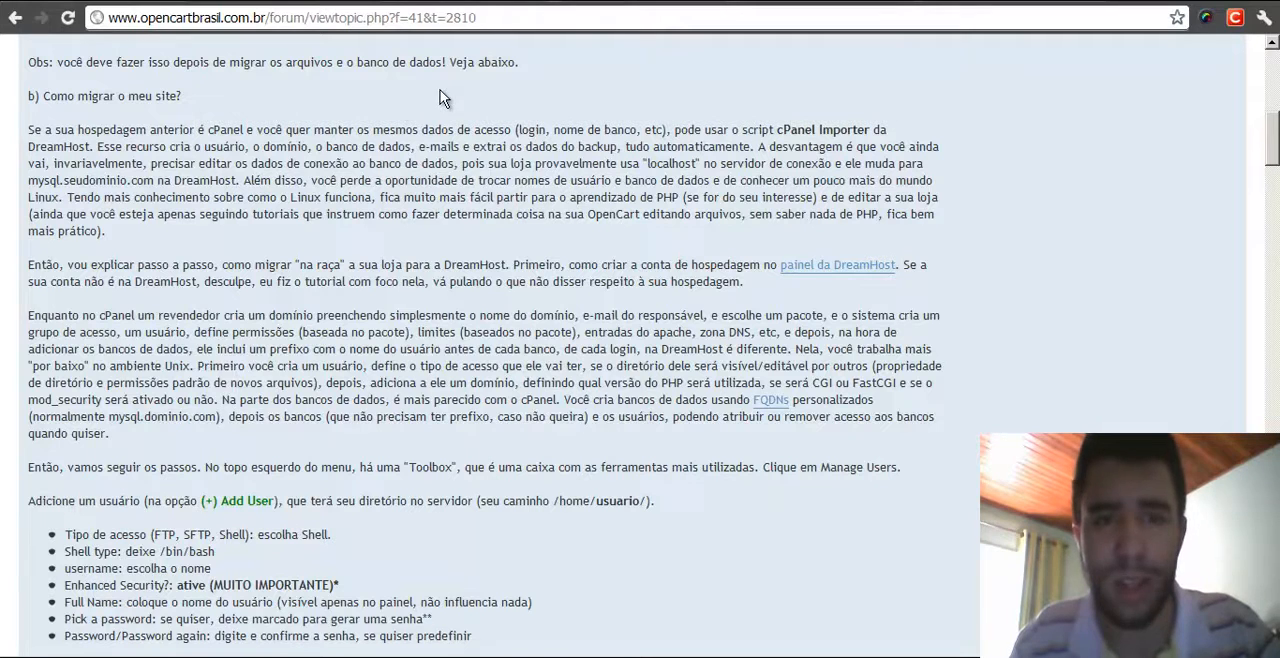
- Switch to the DreamHost control panel tab and open the cPanel Importer
left_click(630, 5)
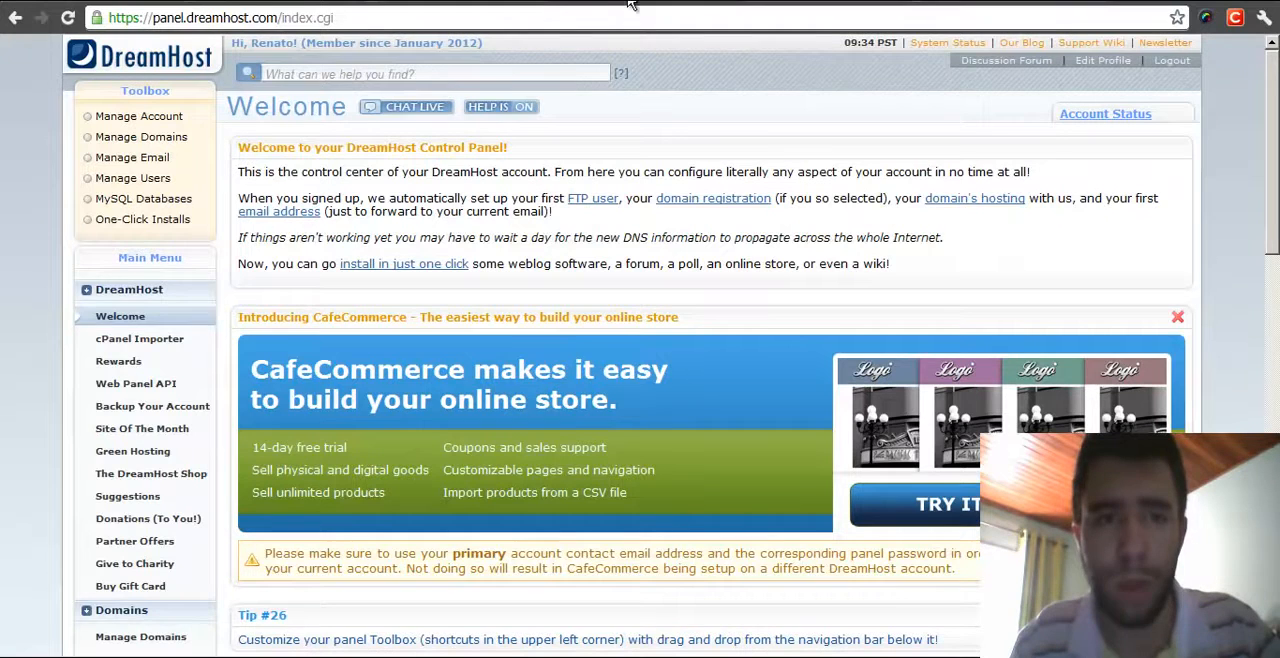
left_click(132, 341)
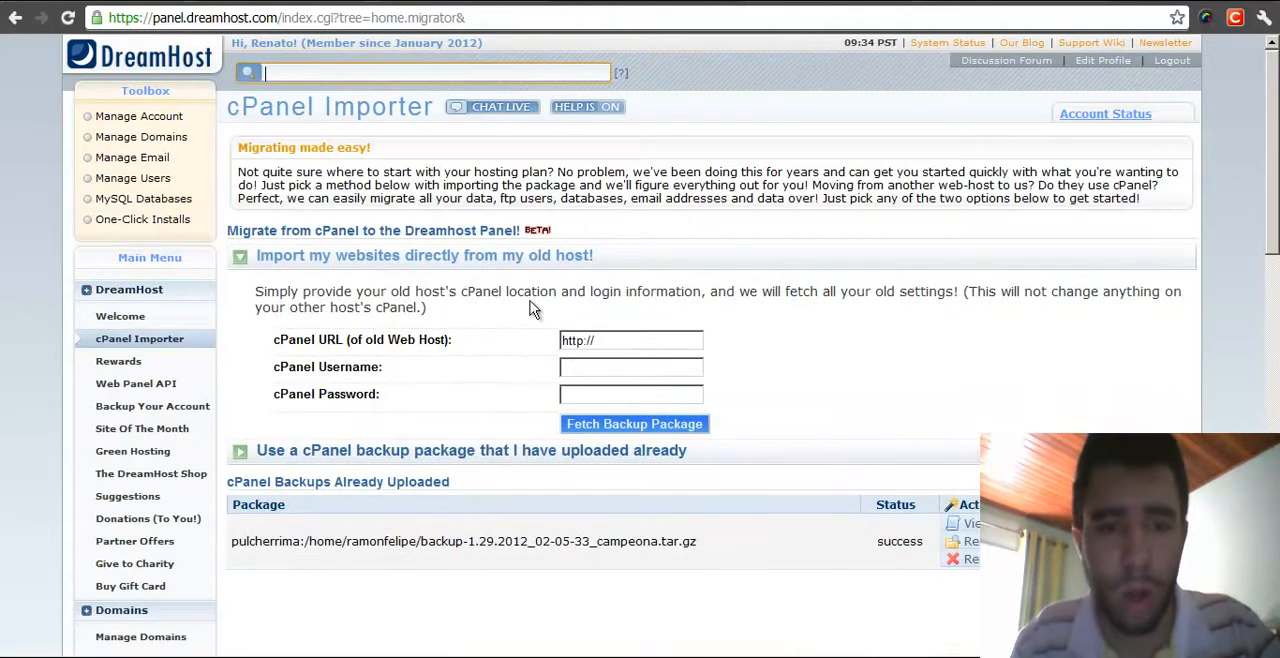
left_click(627, 341)
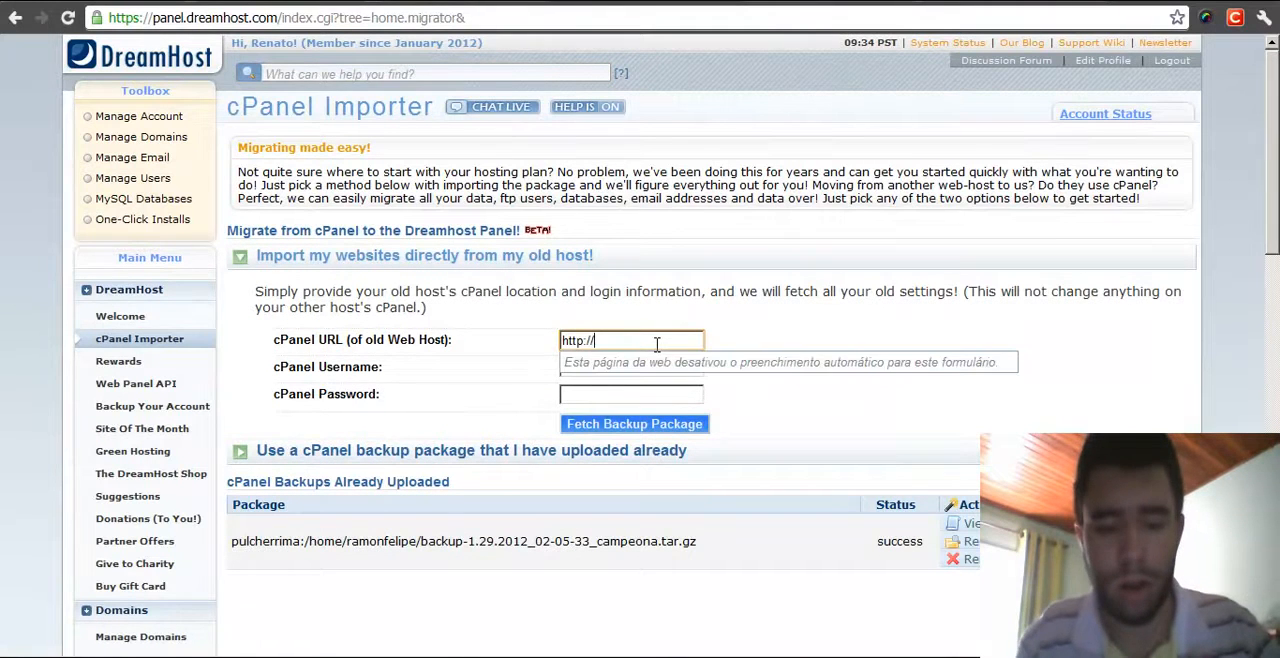
type("seuservidor")
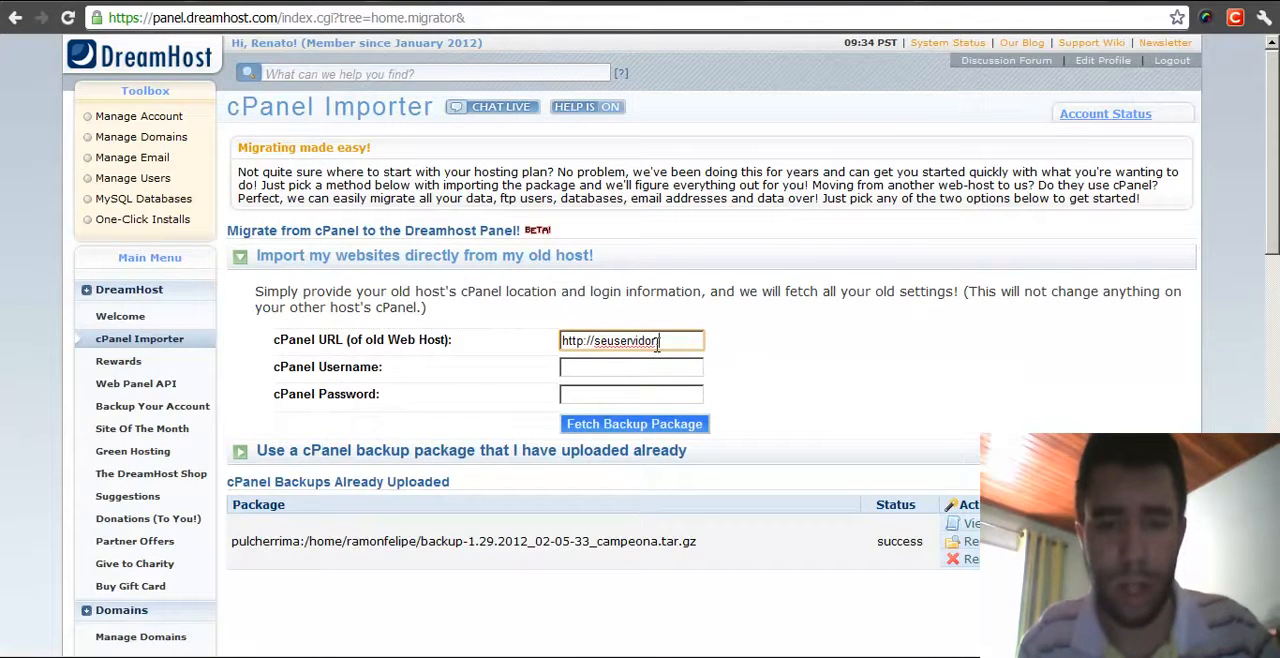
type(".com.br/cpanel")
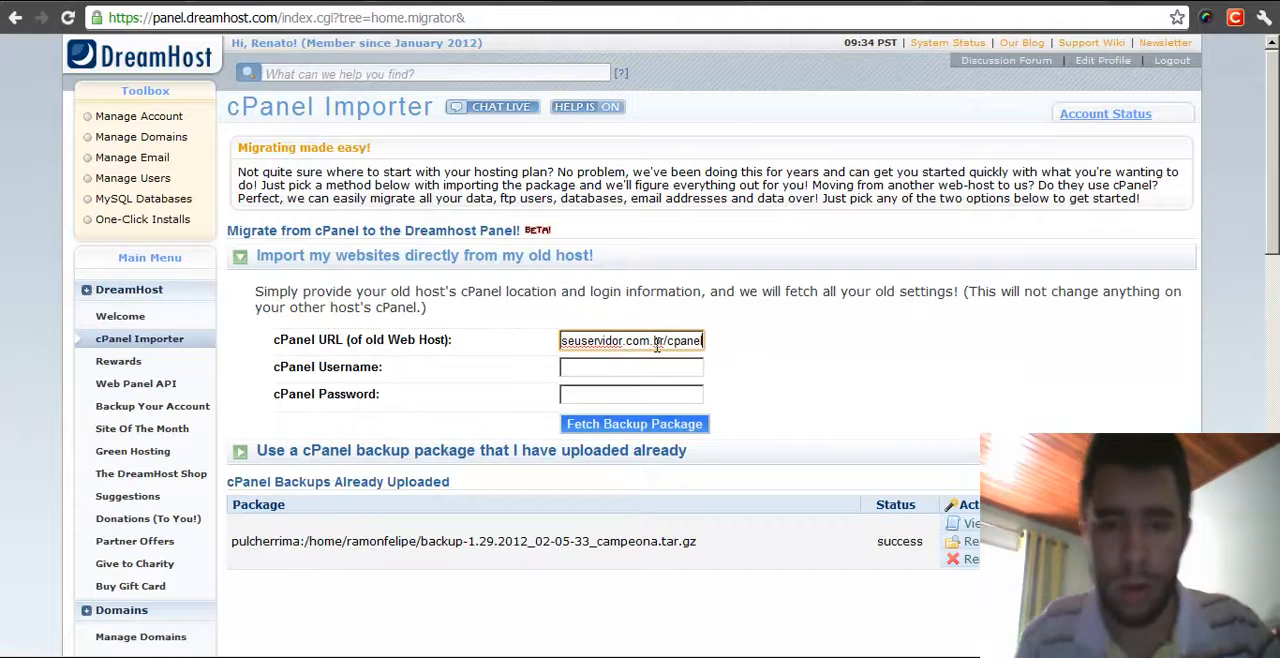
key("Tab")
type("usuario")
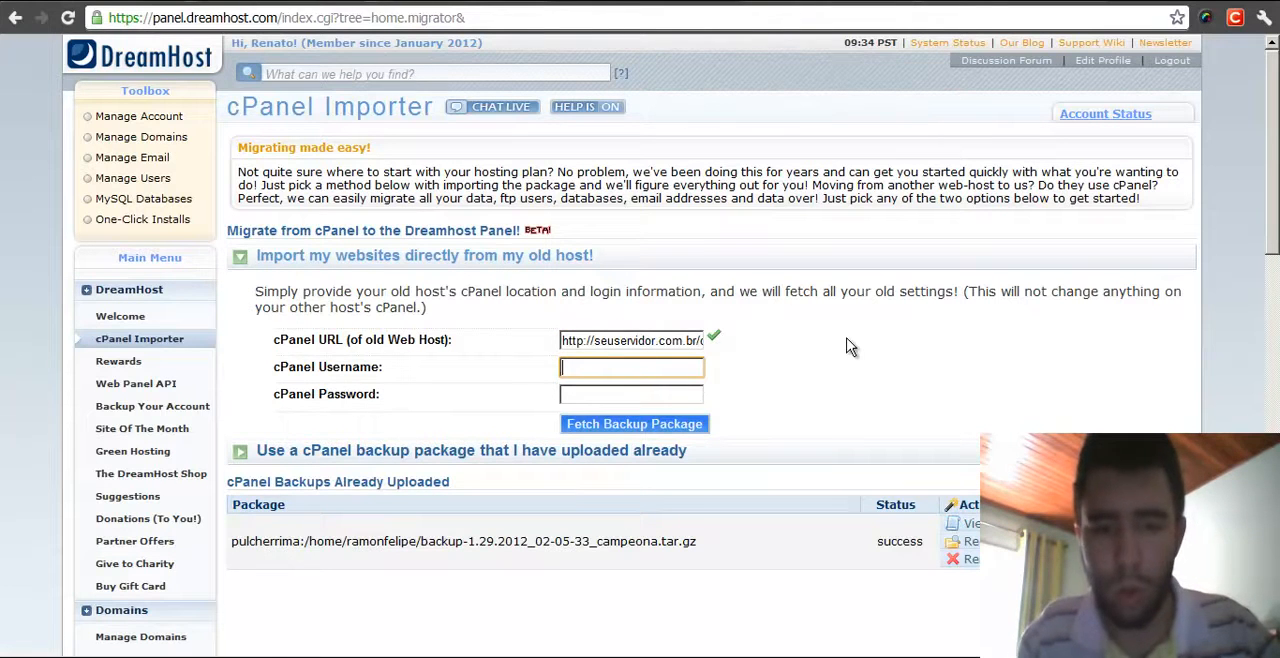
key("Tab")
type("senha")
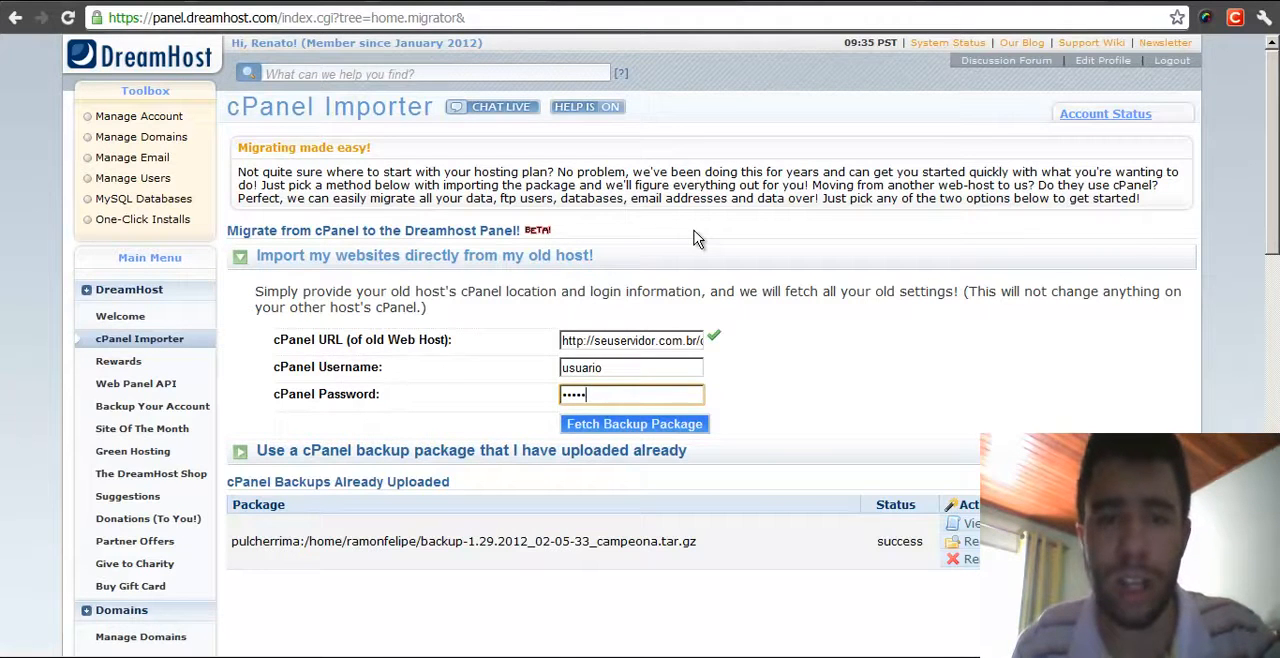
left_click(668, 246)
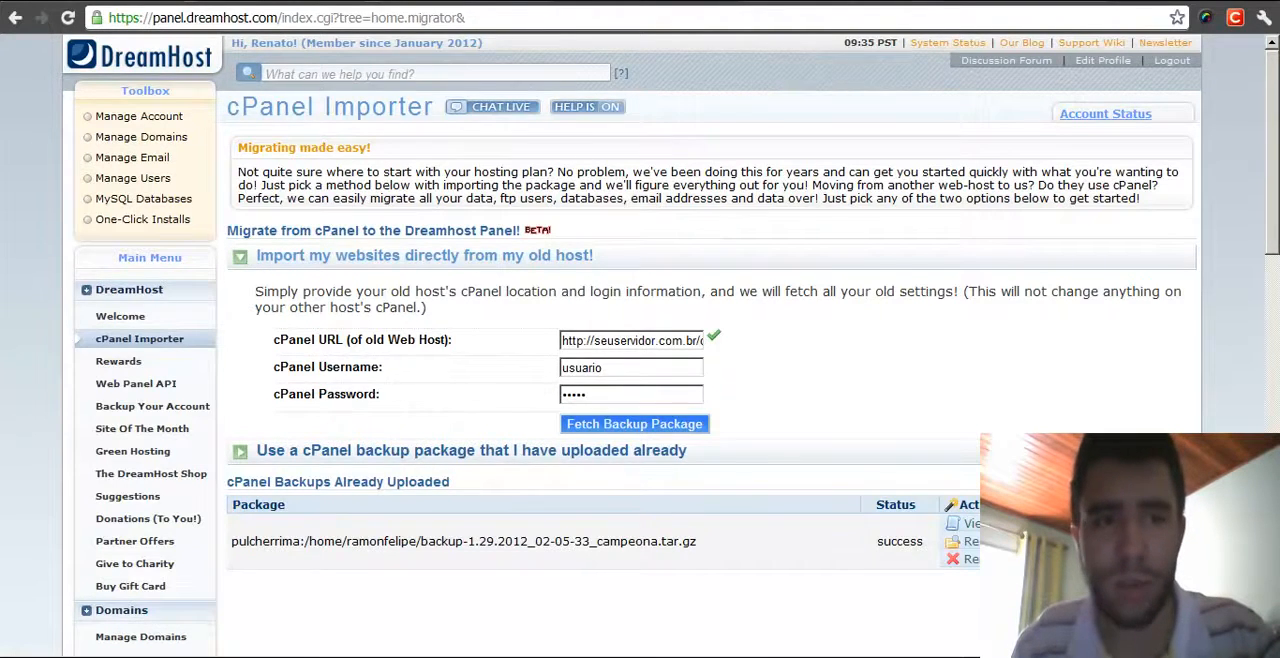
- Return to the tutorial tab and scroll down to the Add User instructions
left_click(285, 1)
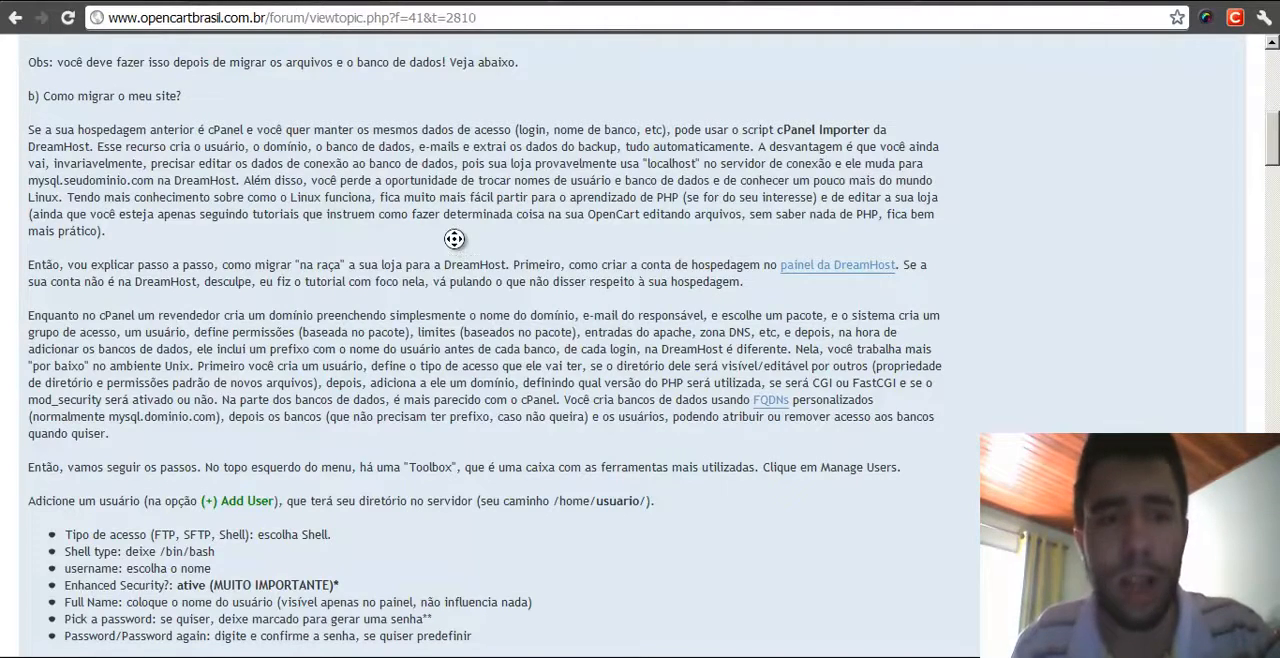
scroll(414, 240, "down", 1)
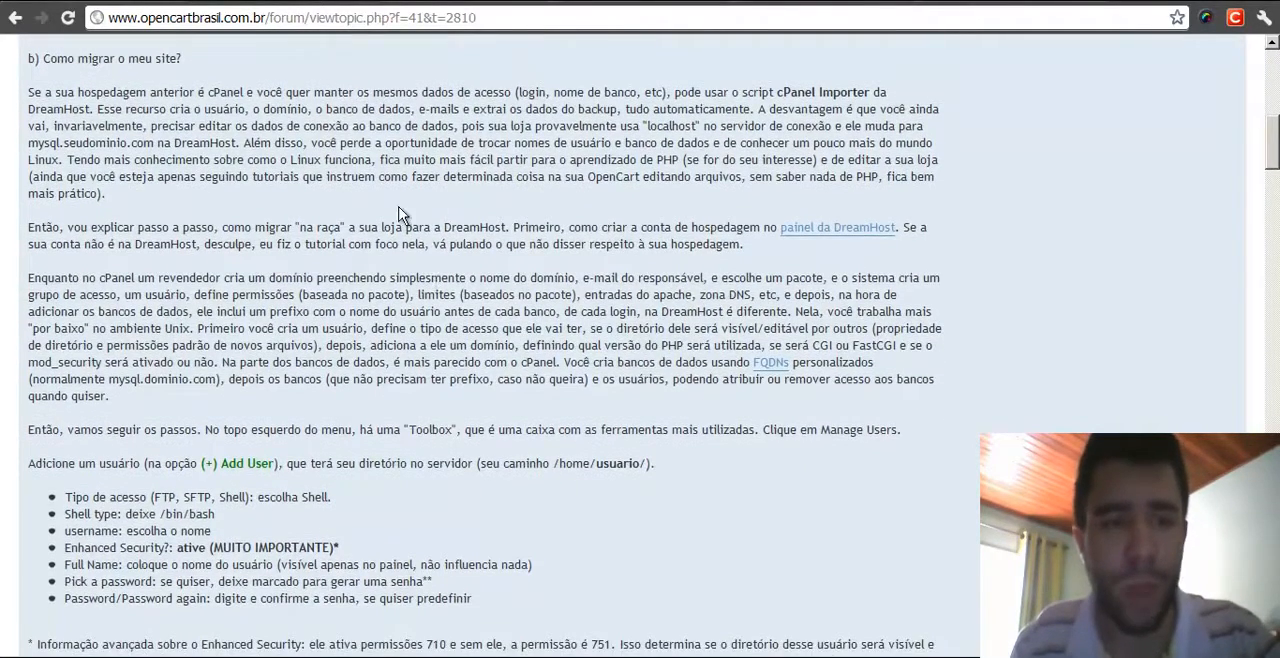
scroll(400, 235, "down", 4)
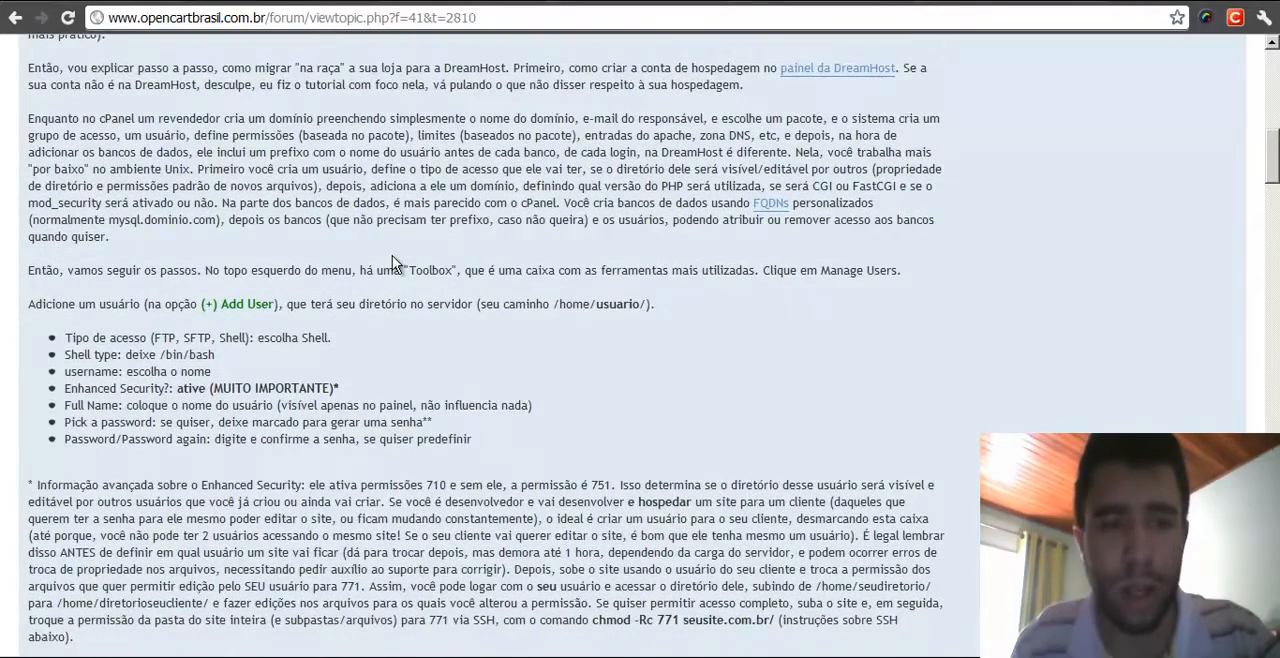
scroll(391, 270, "down", 2)
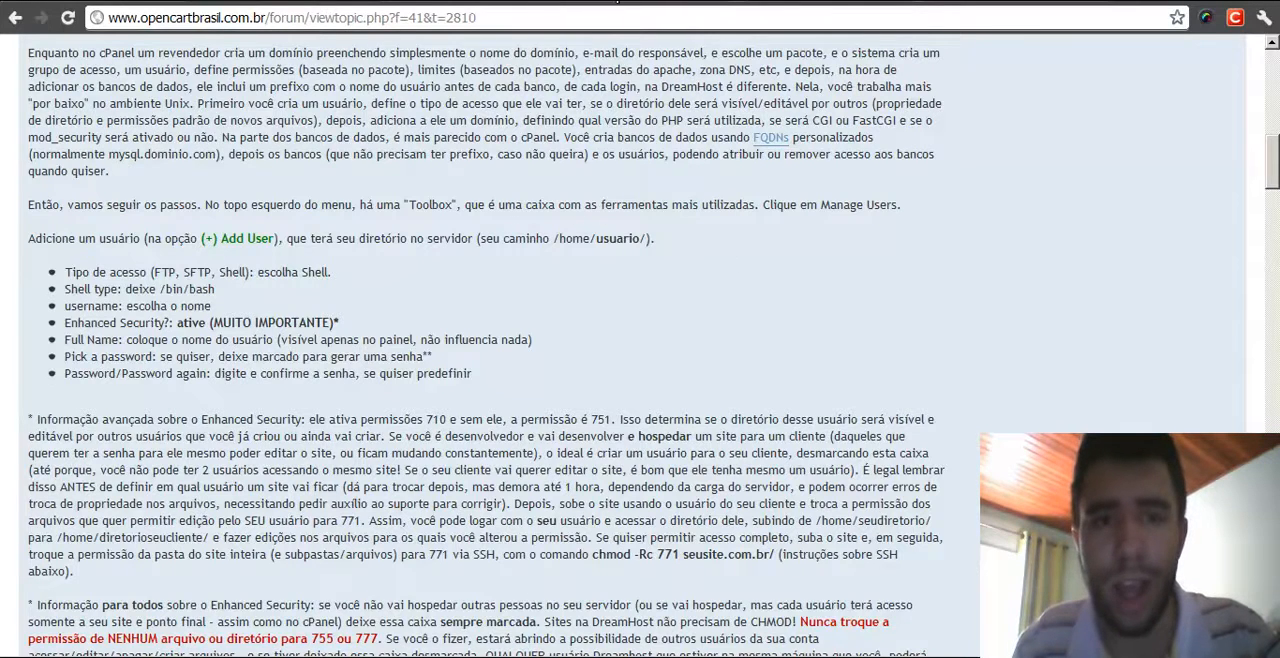
- Open Manage Users, start adding a new user and choose the Shell account type
left_click(580, 1)
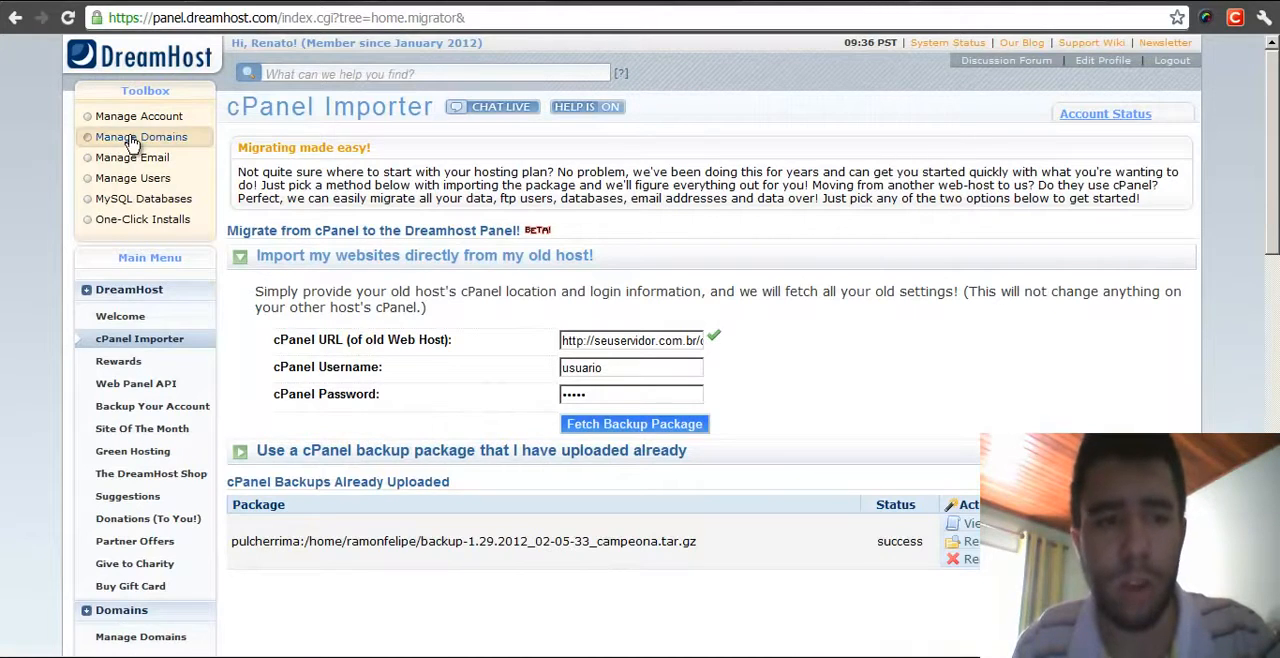
left_click(138, 179)
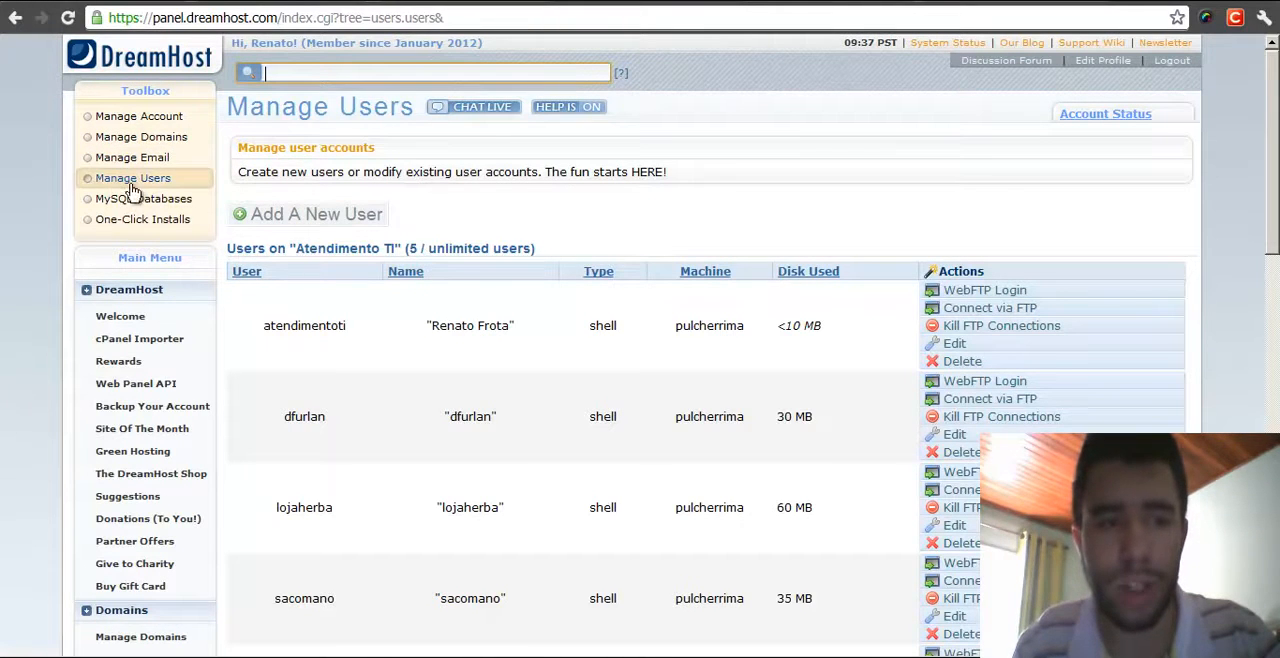
left_click(328, 216)
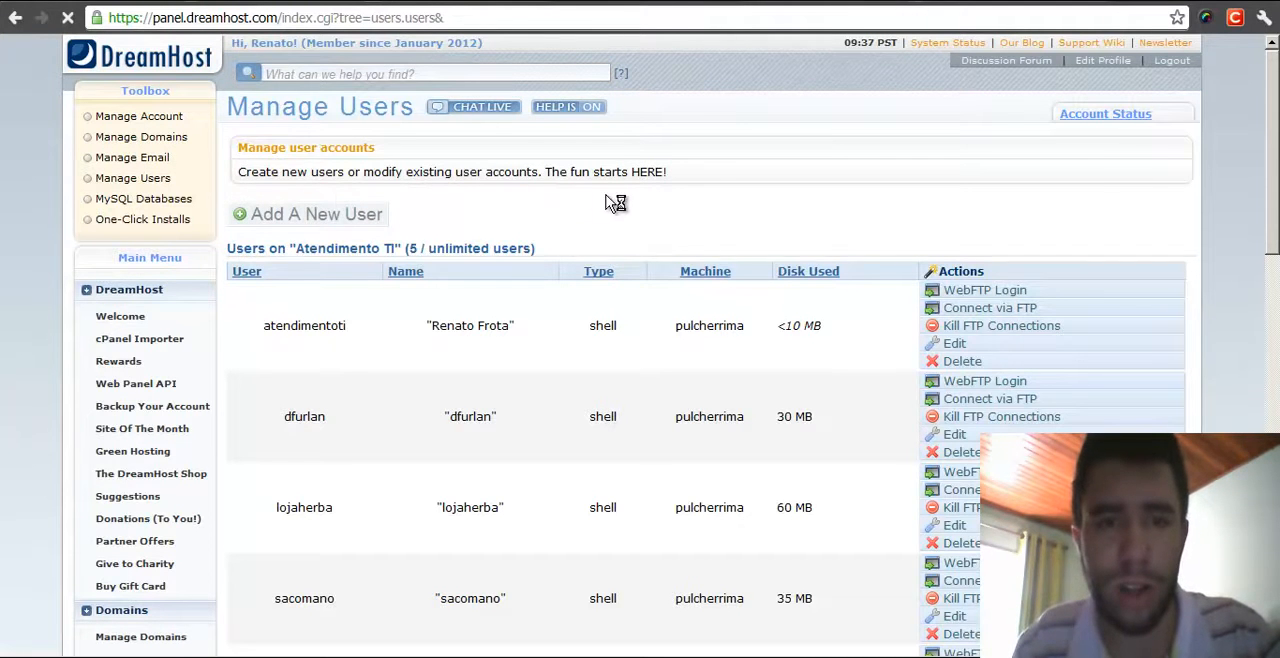
scroll(754, 277, "down", 3)
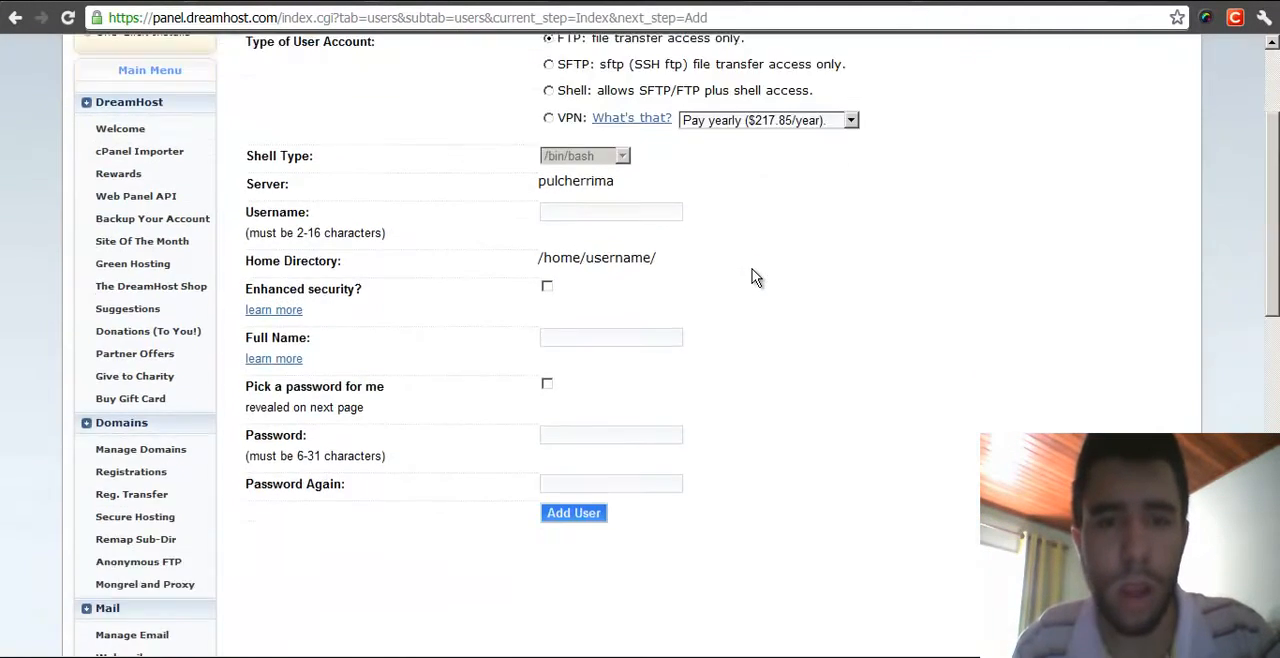
scroll(1125, 303, "up", 1)
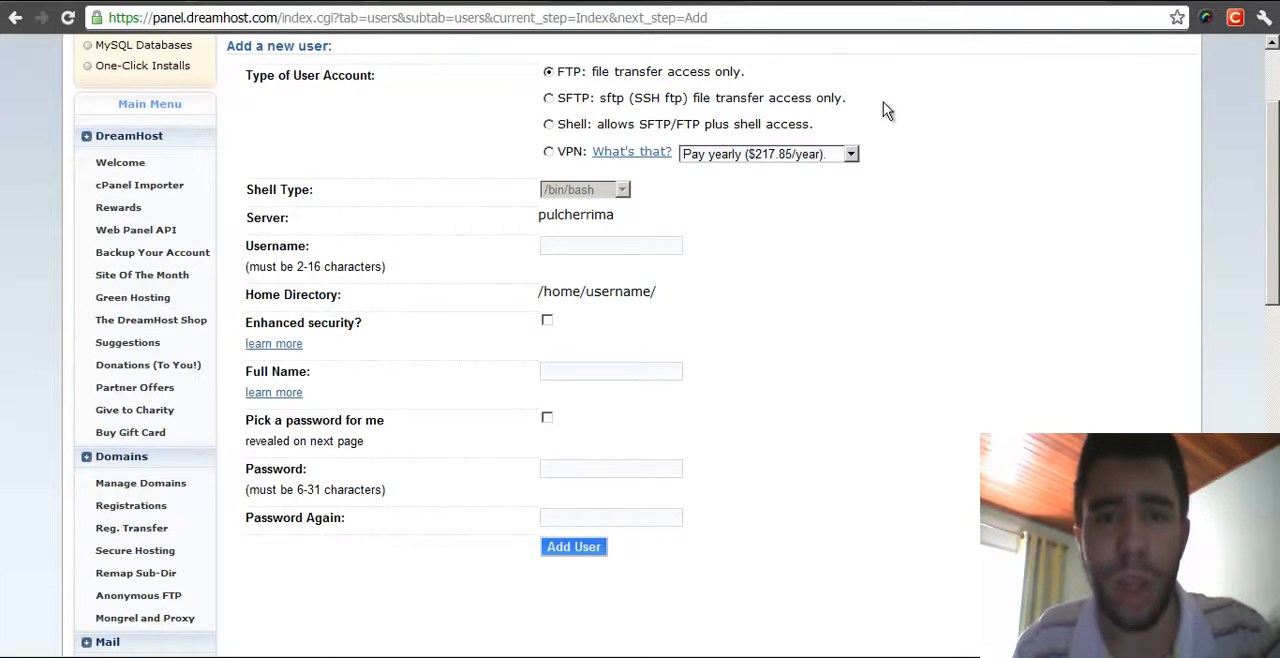
left_click(548, 125)
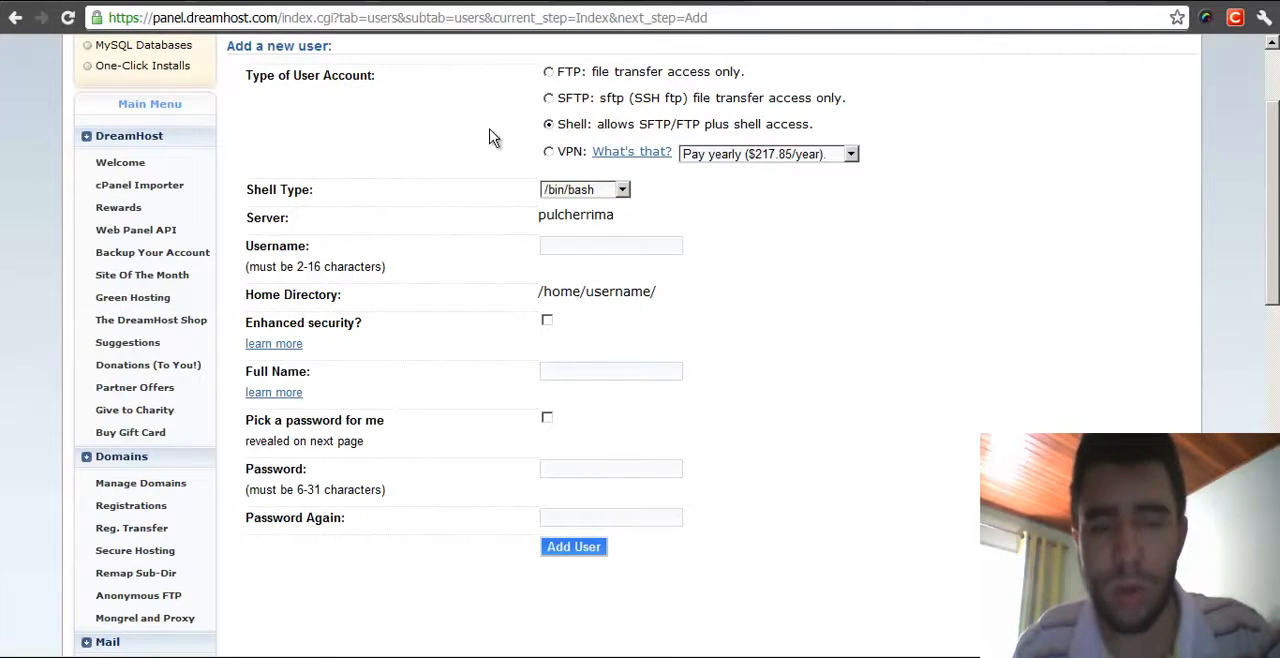
left_click(548, 151)
left_click(735, 154)
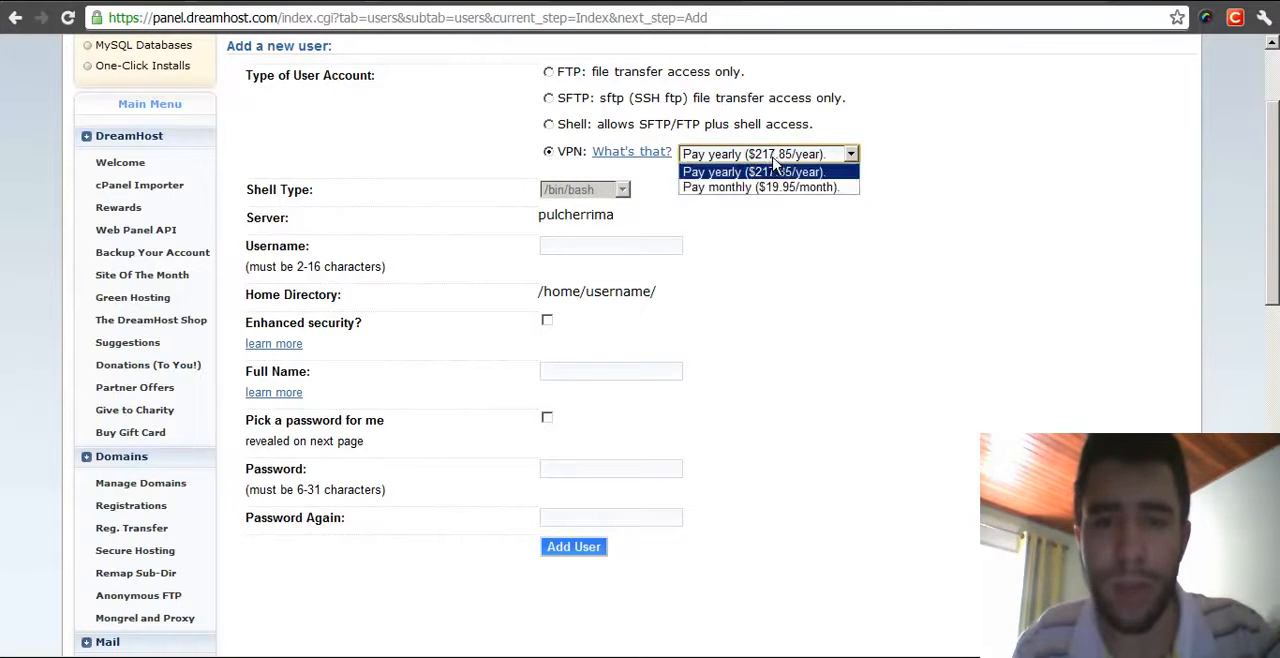
left_click(893, 203)
left_click(548, 125)
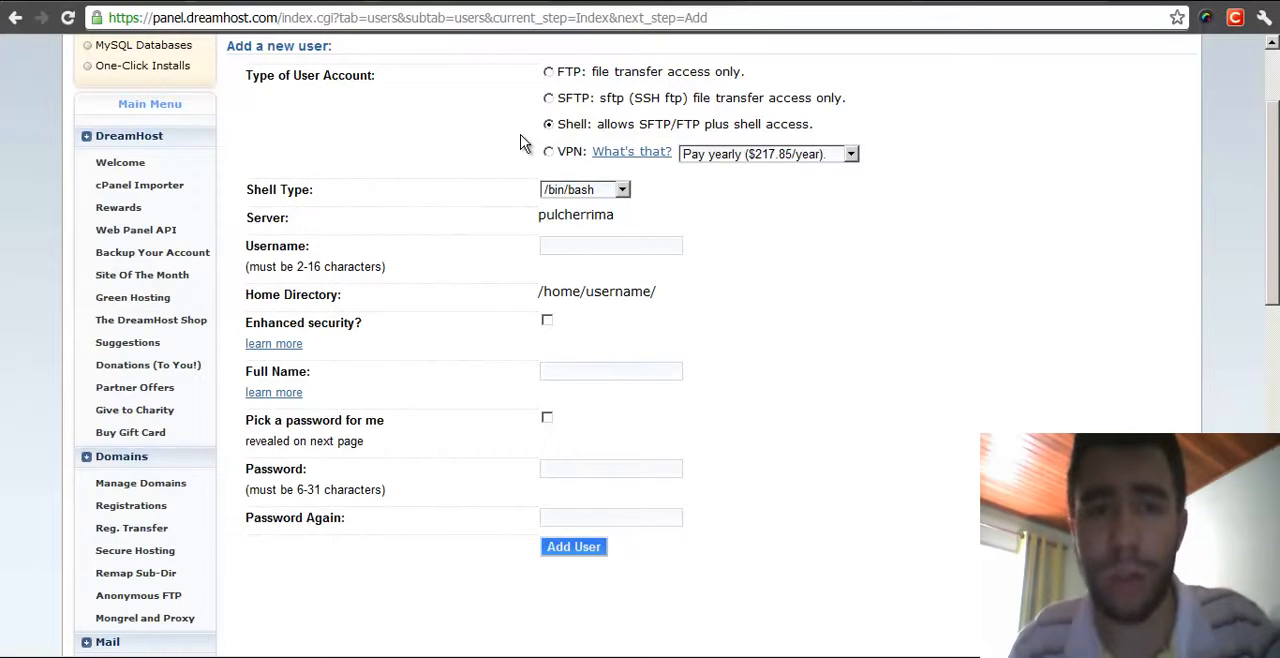
- Pick /bin/bash as the shell type for the new user
left_click(598, 192)
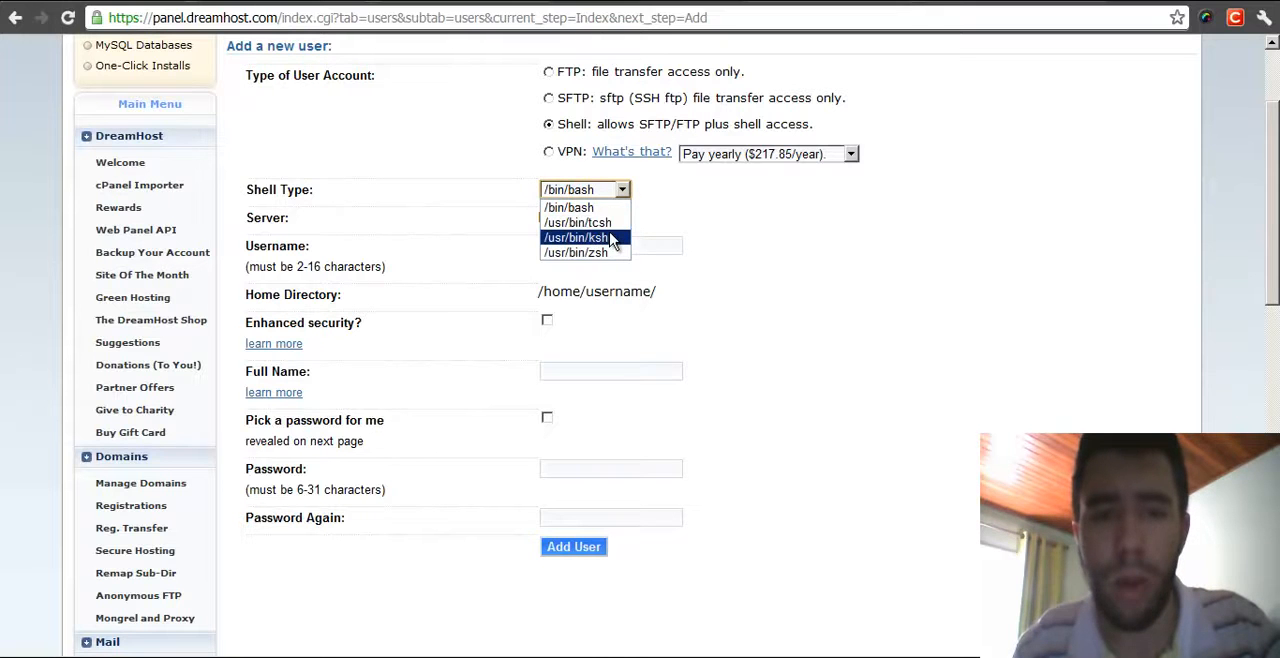
left_click(590, 207)
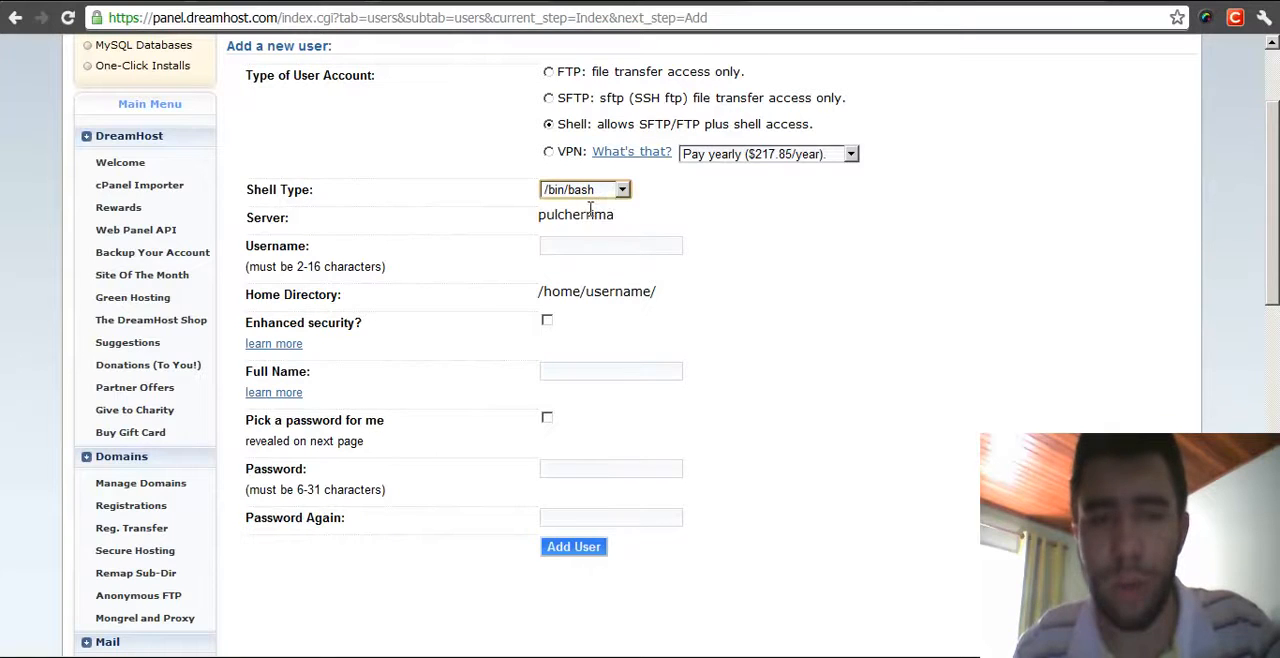
- Examine the form's Server field and the web server listed under Account Status
scroll(790, 195, "down", 1)
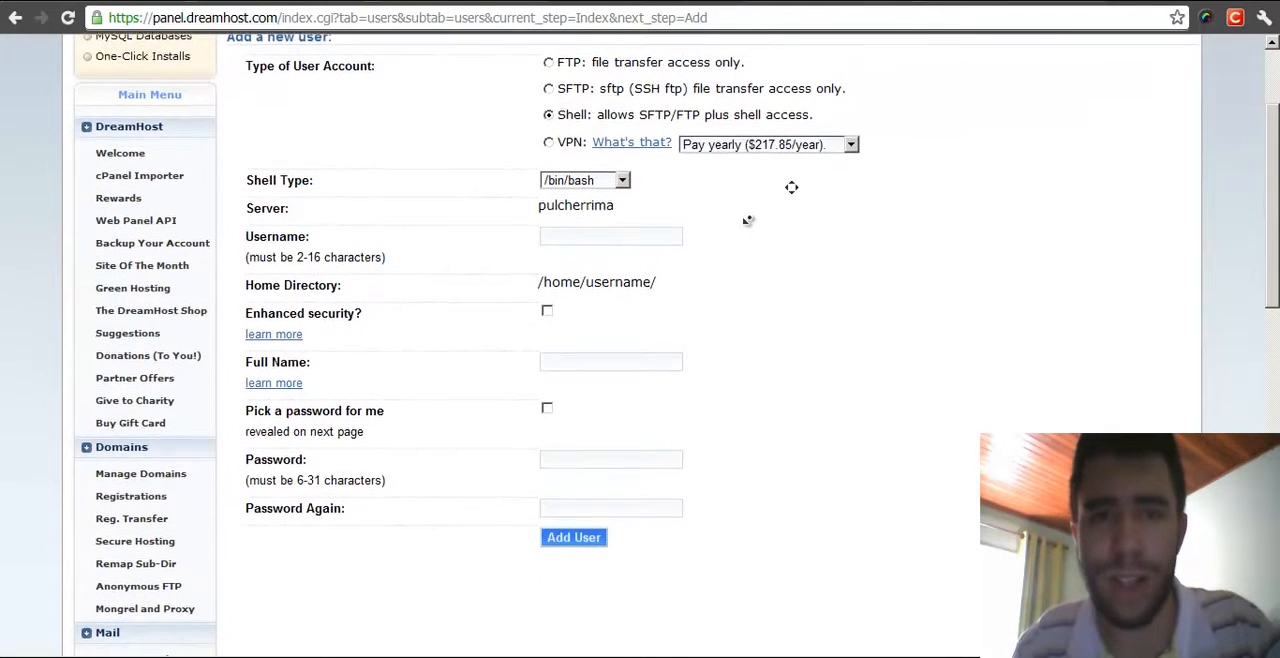
scroll(763, 213, "down", 2)
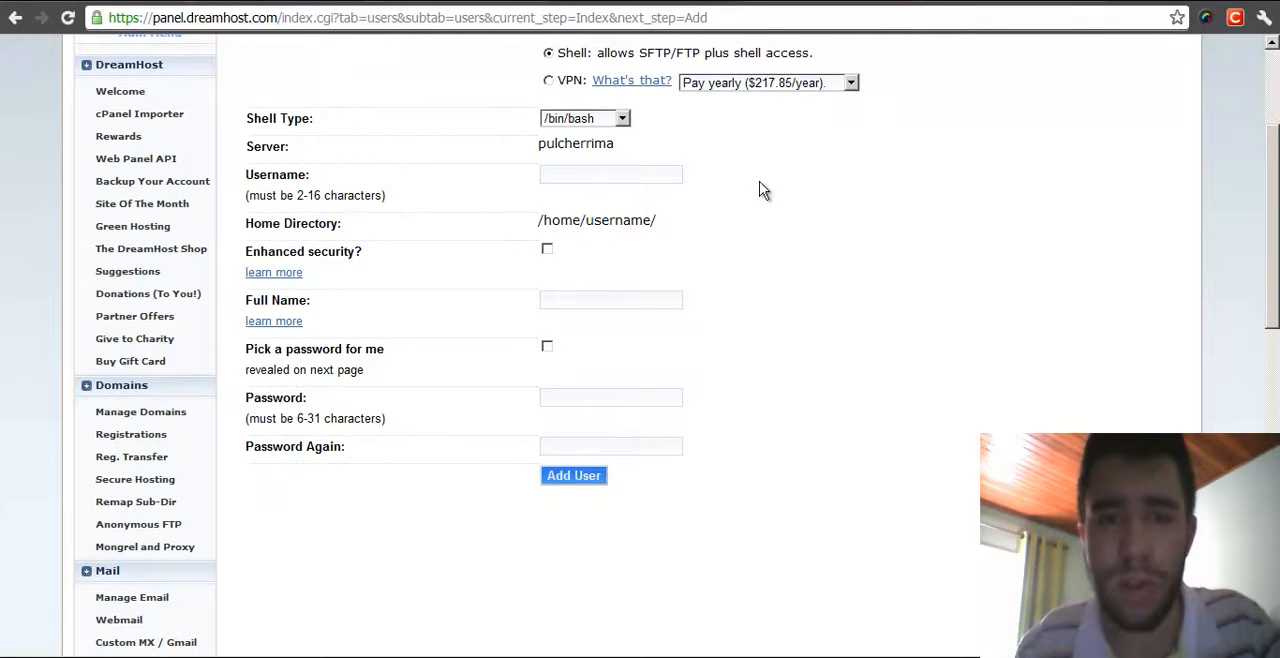
left_click_drag(543, 144, 631, 145)
left_click(674, 151)
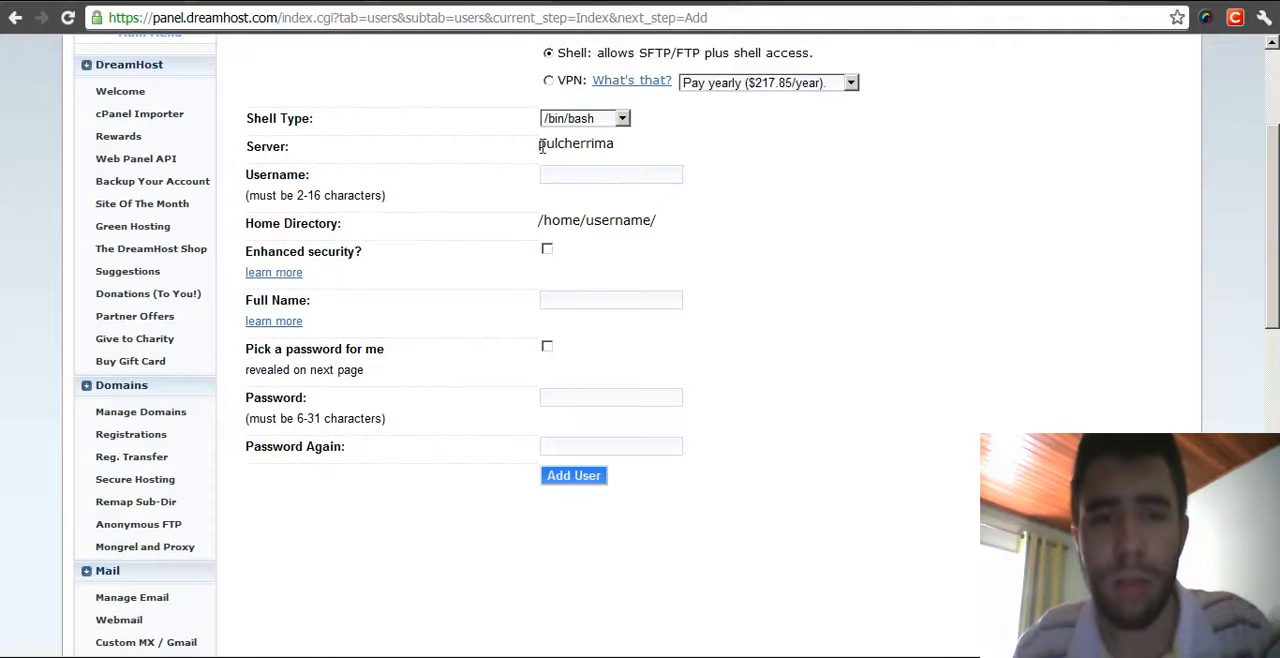
scroll(890, 372, "up", 3)
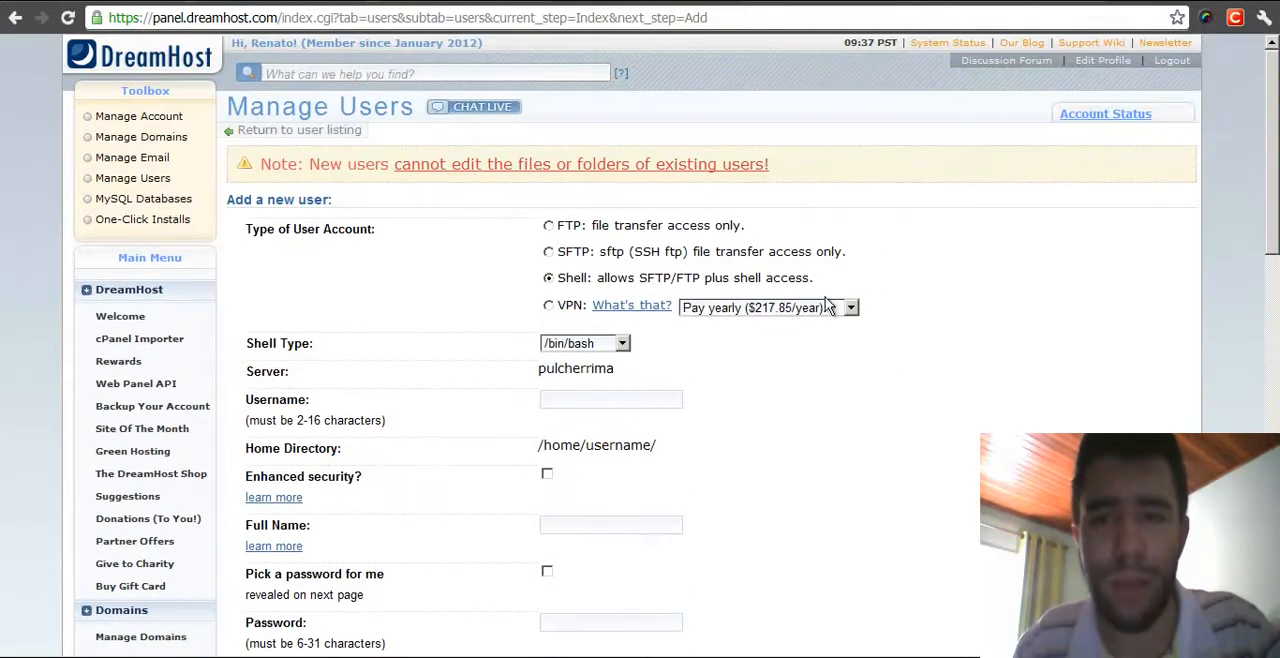
mouse_move(1109, 122)
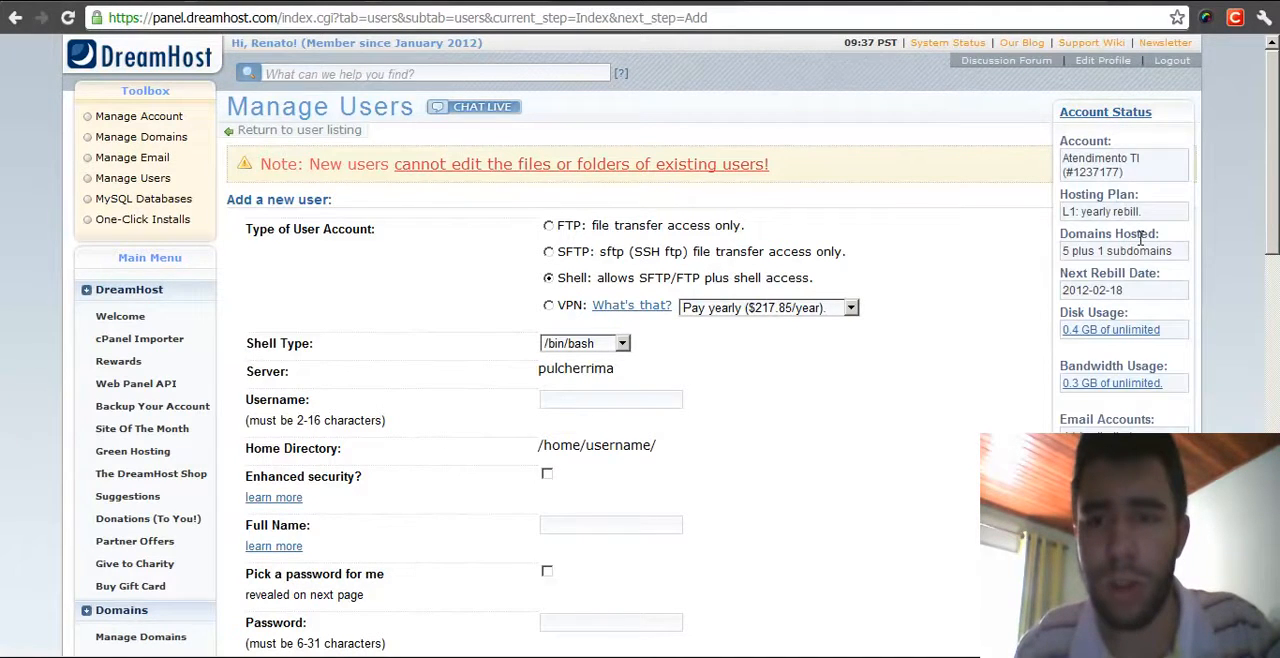
scroll(1140, 237, "down", 1)
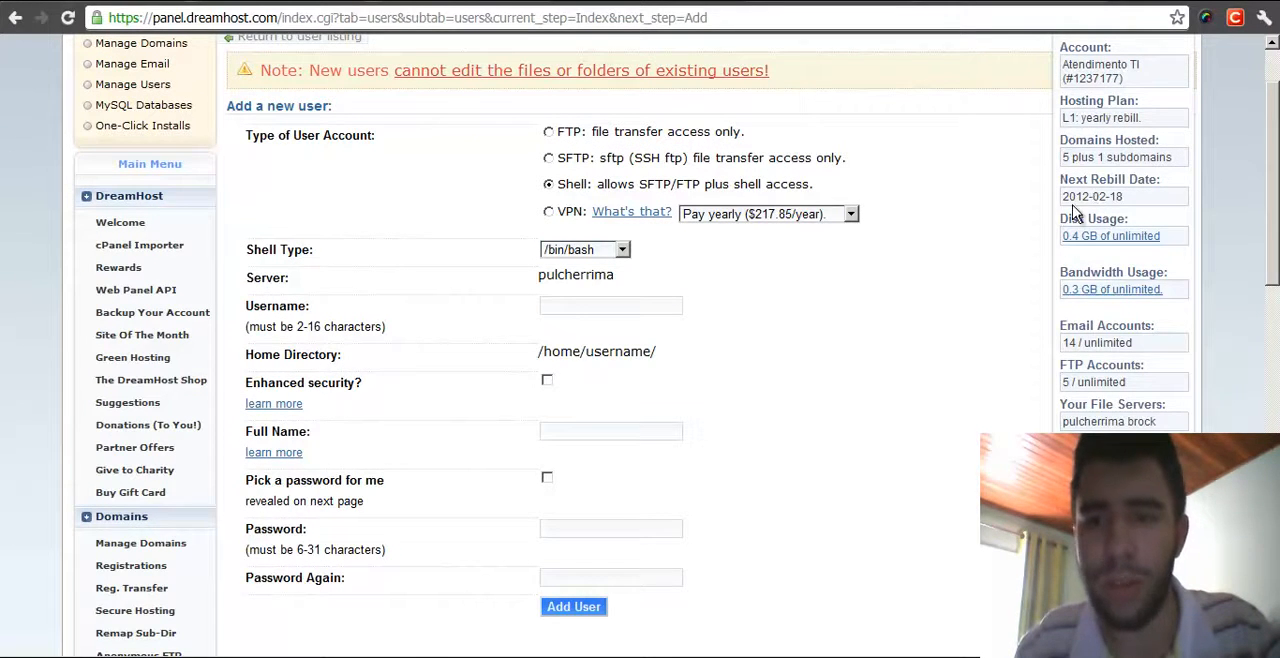
scroll(1075, 210, "down", 1)
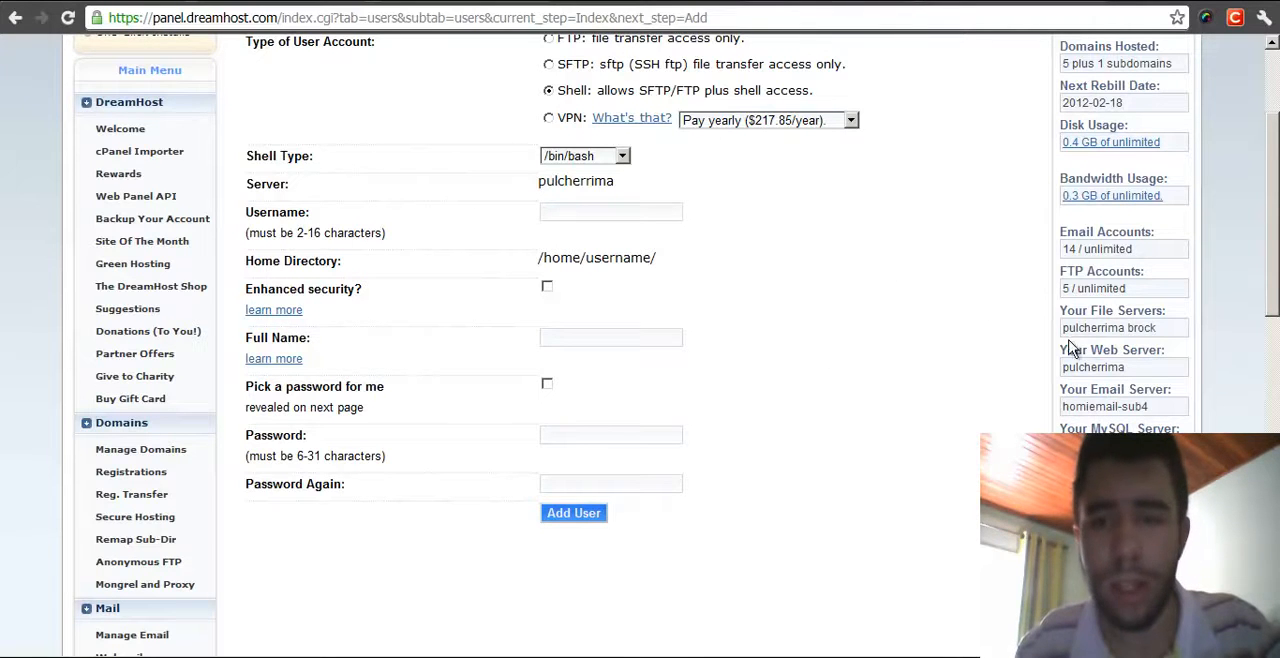
left_click_drag(1128, 368, 1058, 372)
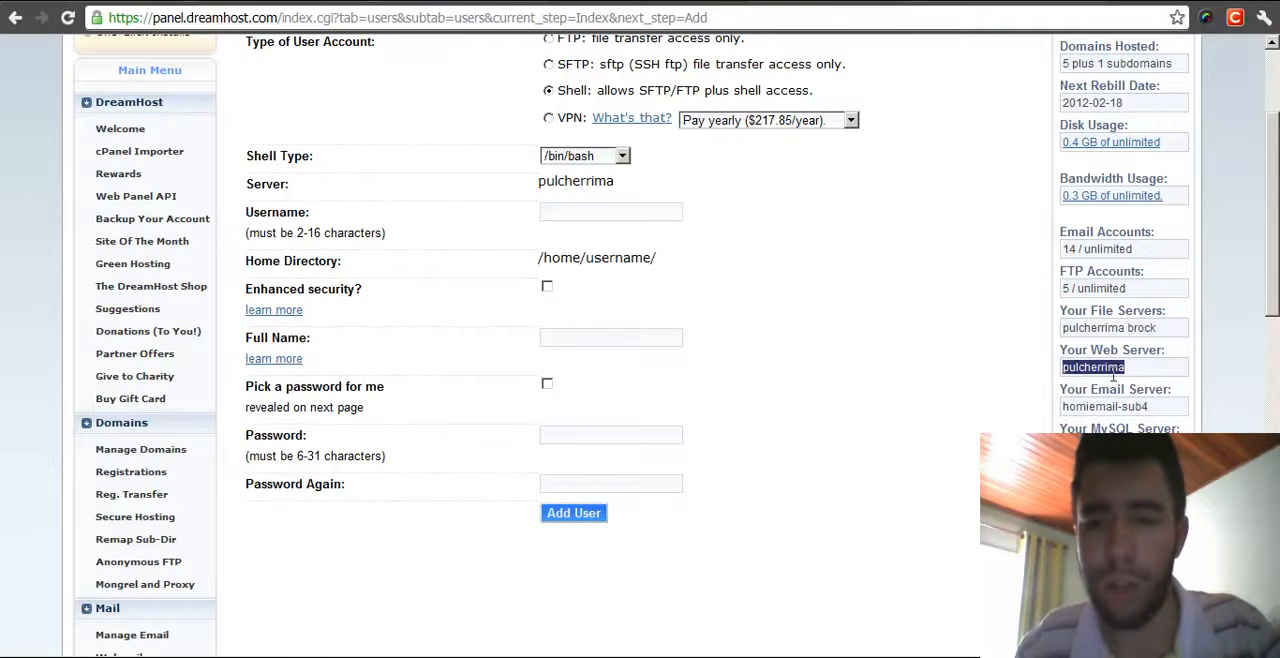
left_click(812, 233)
left_click_drag(539, 181, 635, 182)
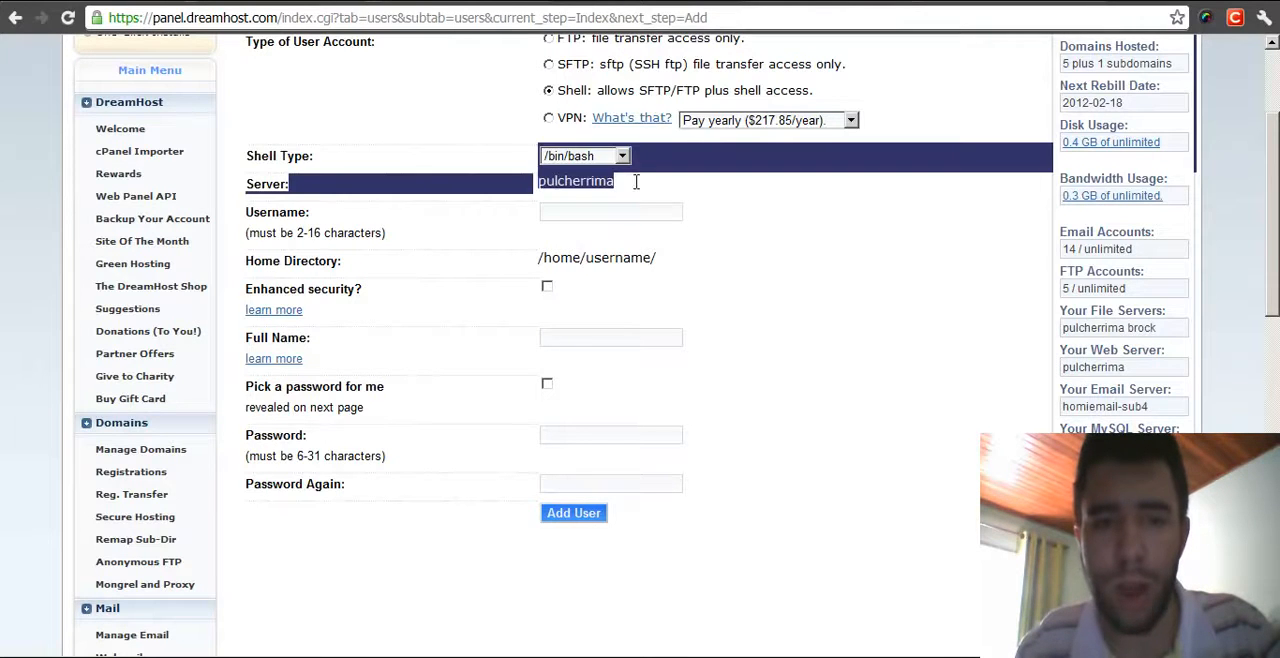
left_click(647, 182)
scroll(800, 246, "up", 3)
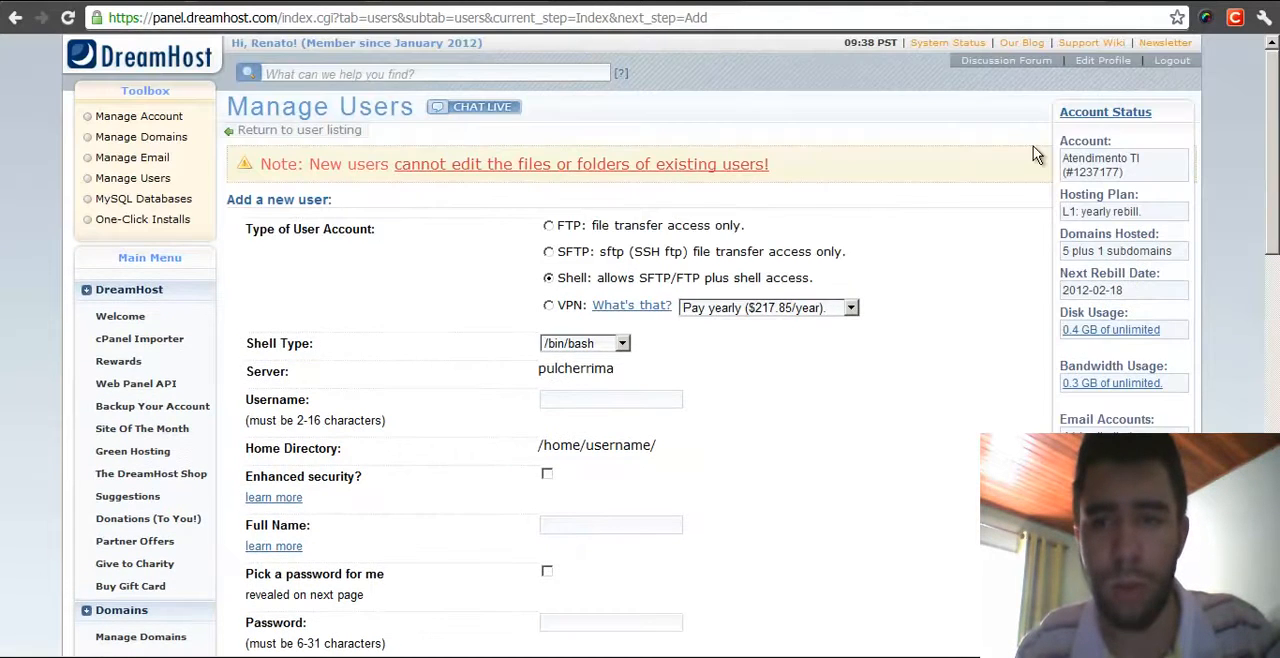
left_click(1105, 112)
scroll(716, 363, "down", 1)
- Enter felizmoveis as the new user's username
left_click(620, 305)
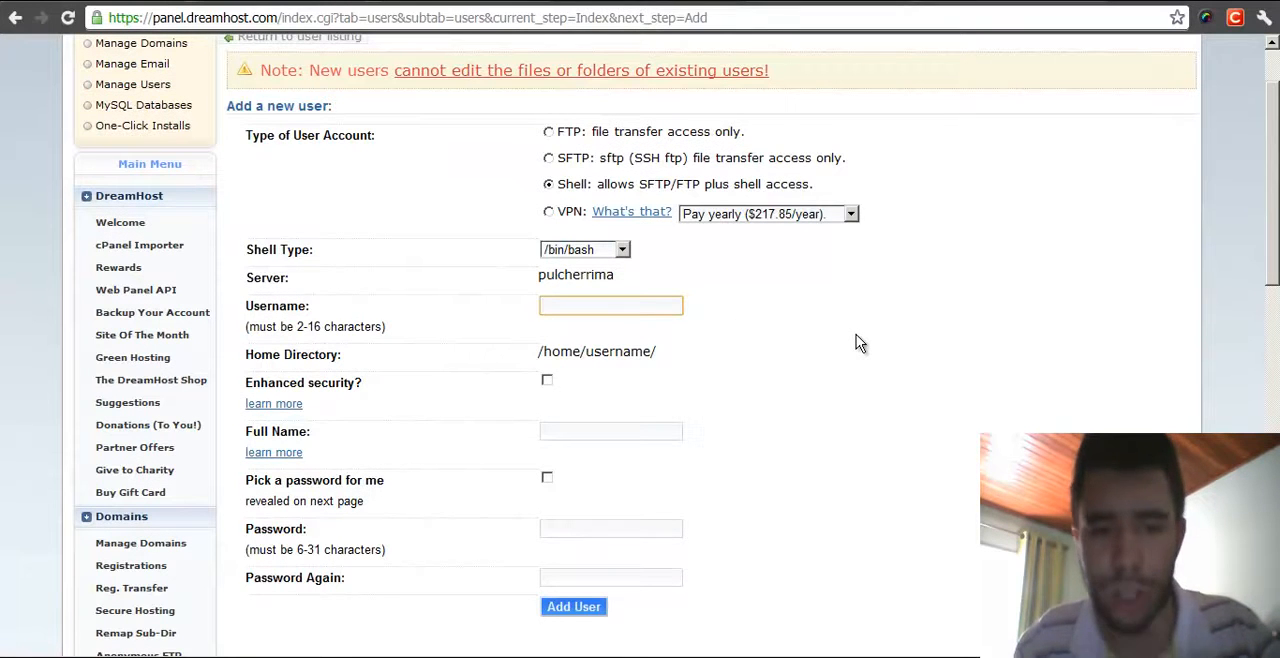
type("felizmovb")
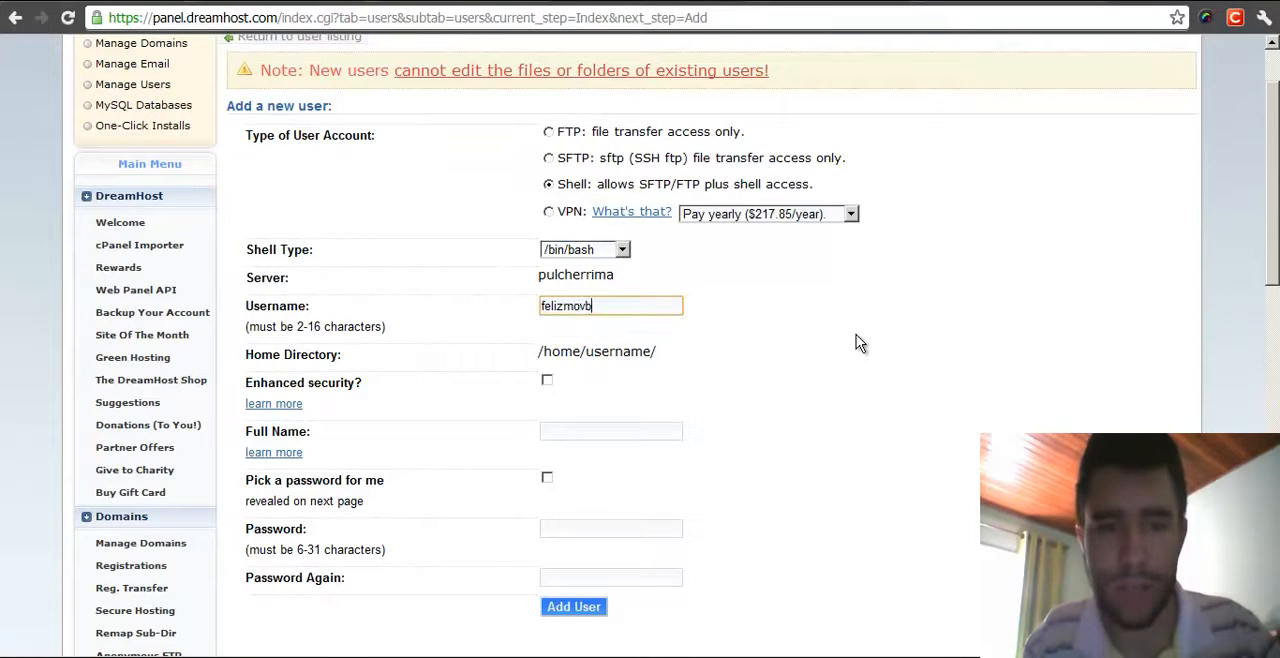
key("BackSpace")
type("eis")
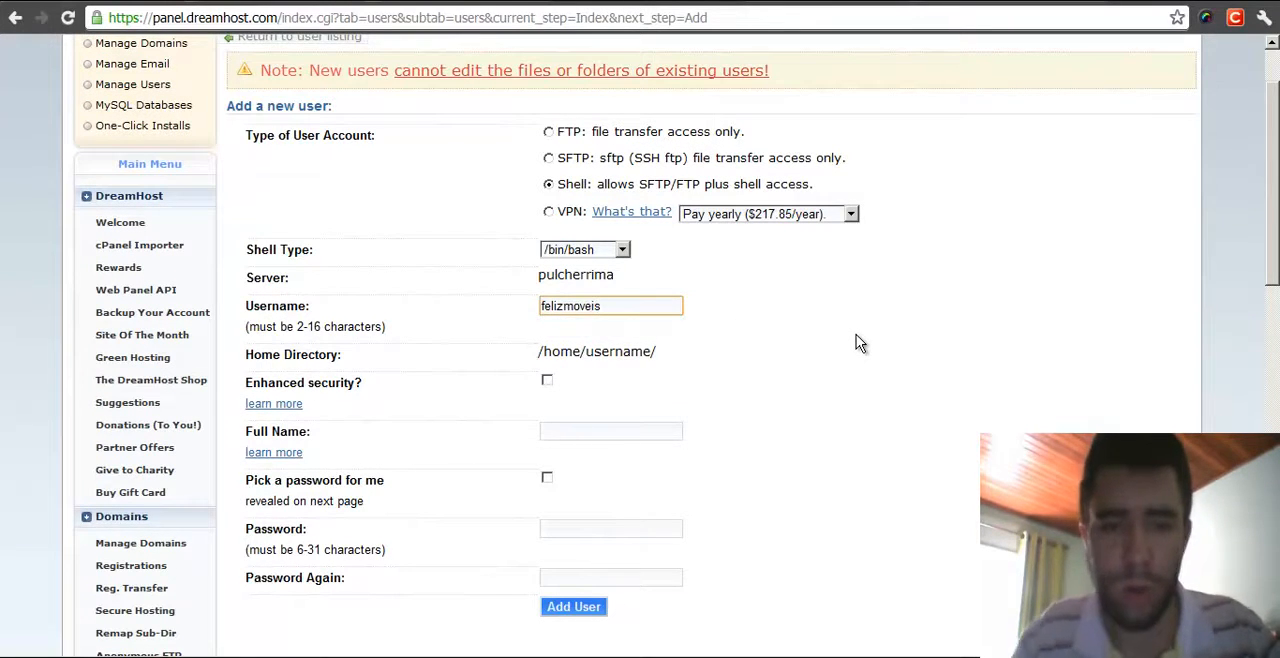
- Examine the Home Directory path shown for the new user
middle_click(760, 318)
middle_click(756, 366)
middle_click(830, 278)
middle_click(814, 333)
middle_click(810, 254)
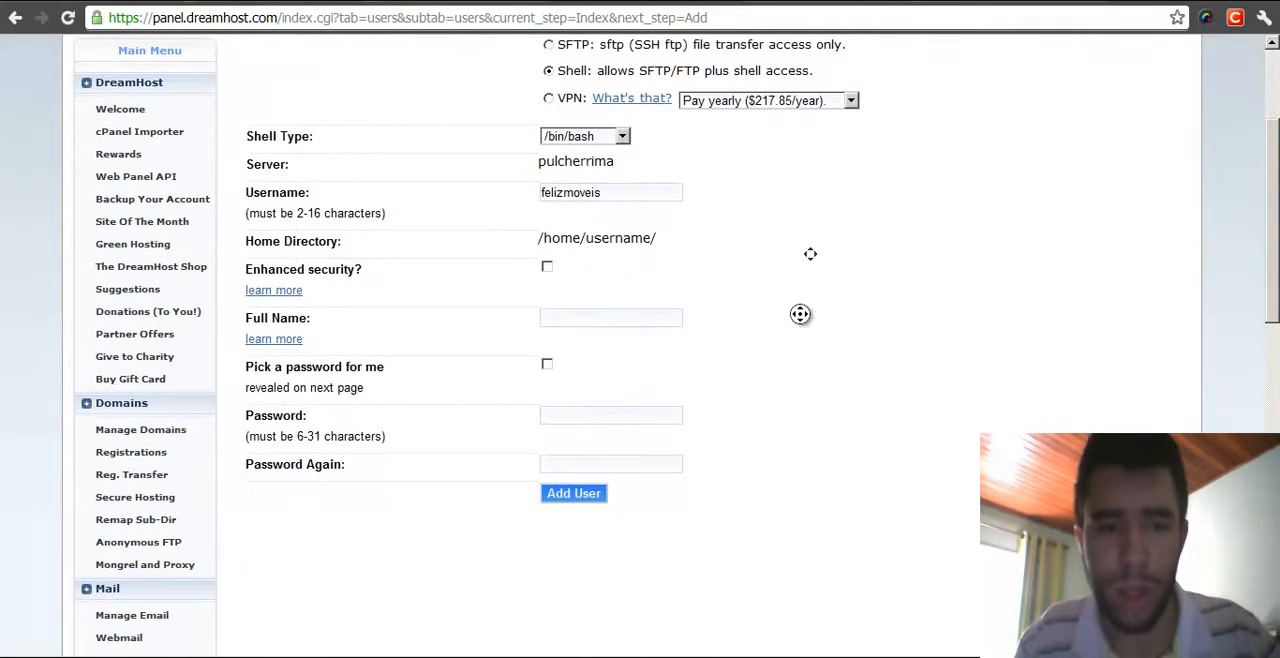
middle_click(799, 326)
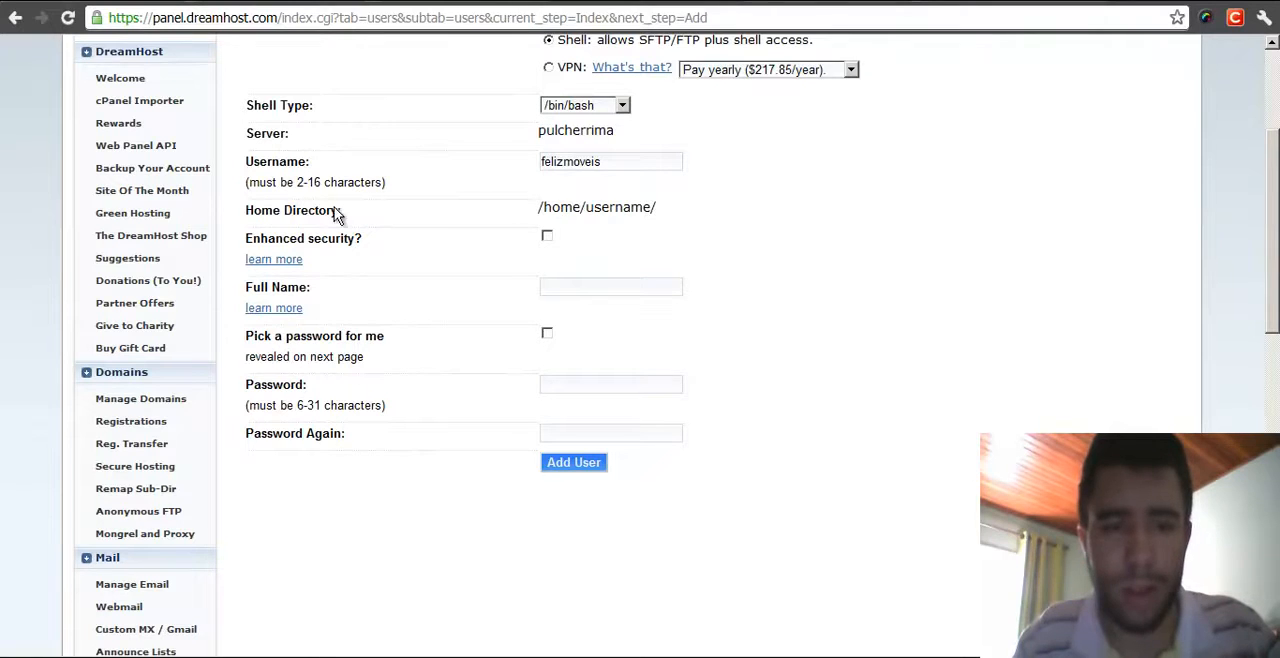
left_click_drag(540, 207, 662, 208)
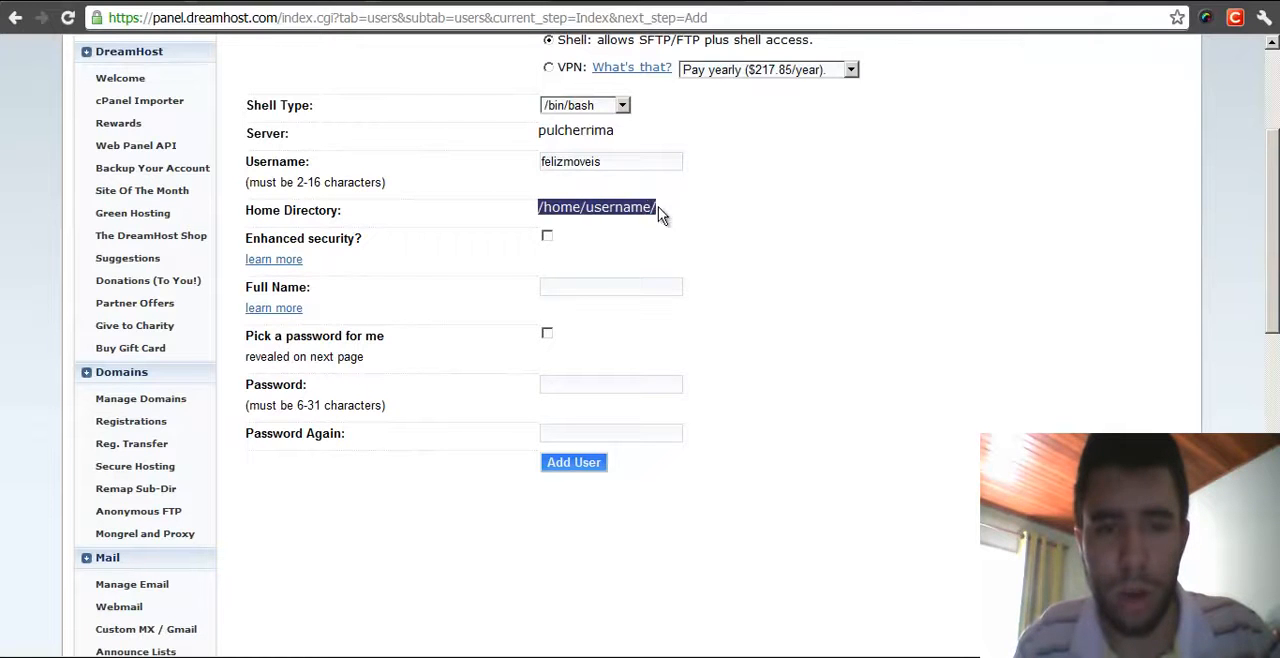
left_click(704, 210)
left_click_drag(539, 212, 588, 206)
left_click(666, 211)
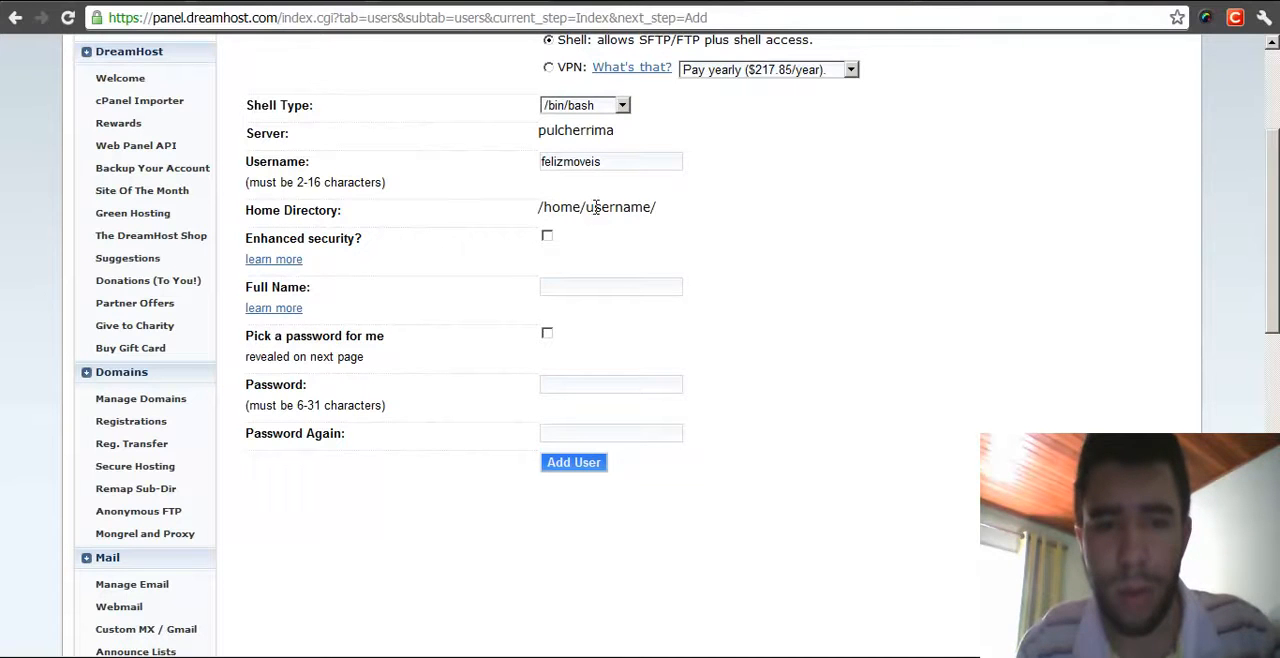
double_click(681, 202)
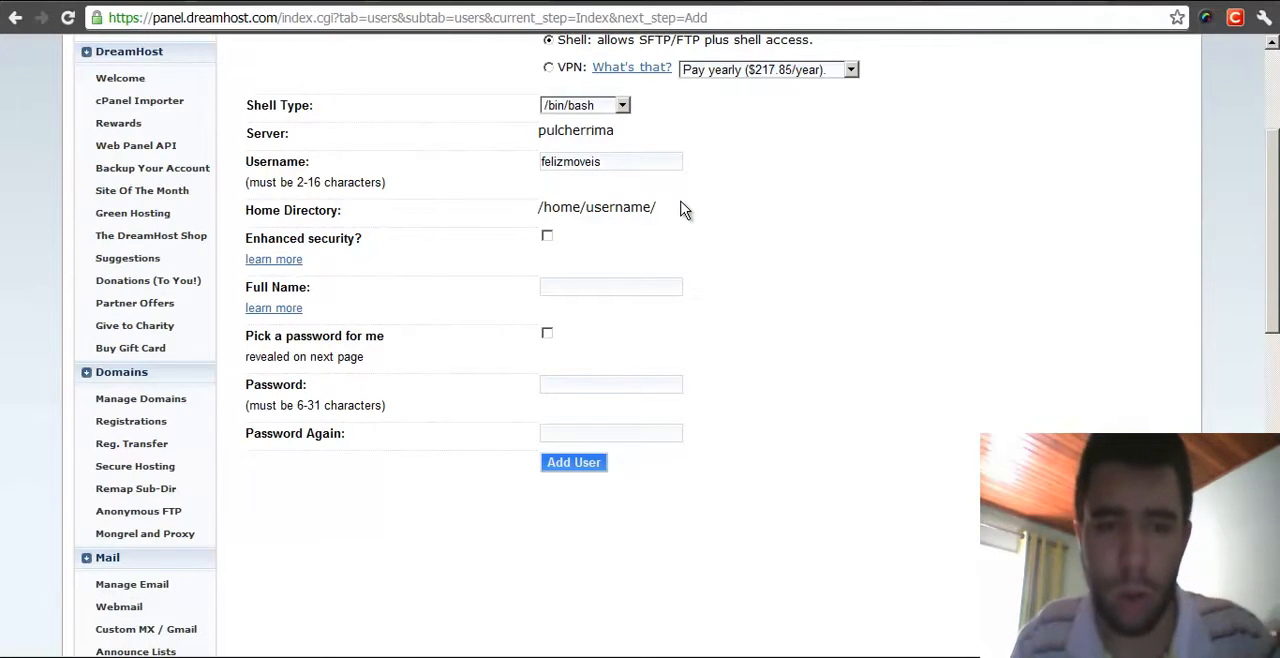
- Open the Enhanced security help page and read about home directory permissions
left_click(282, 263)
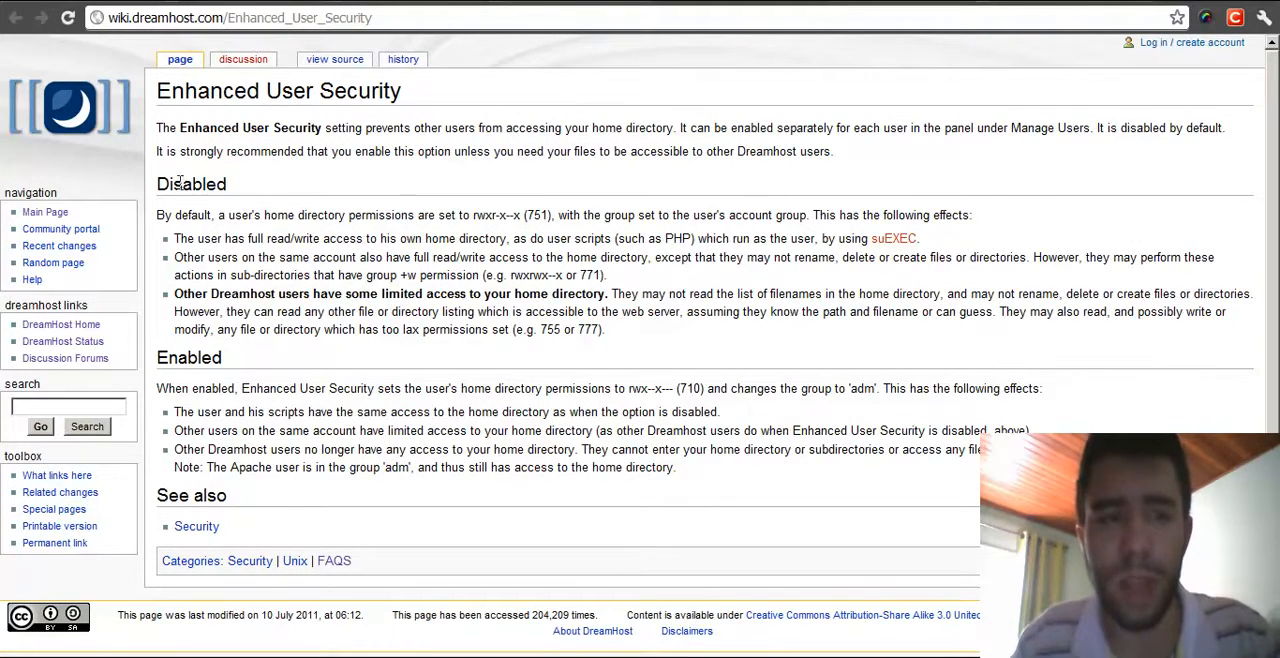
left_click_drag(160, 185, 274, 190)
left_click(379, 189)
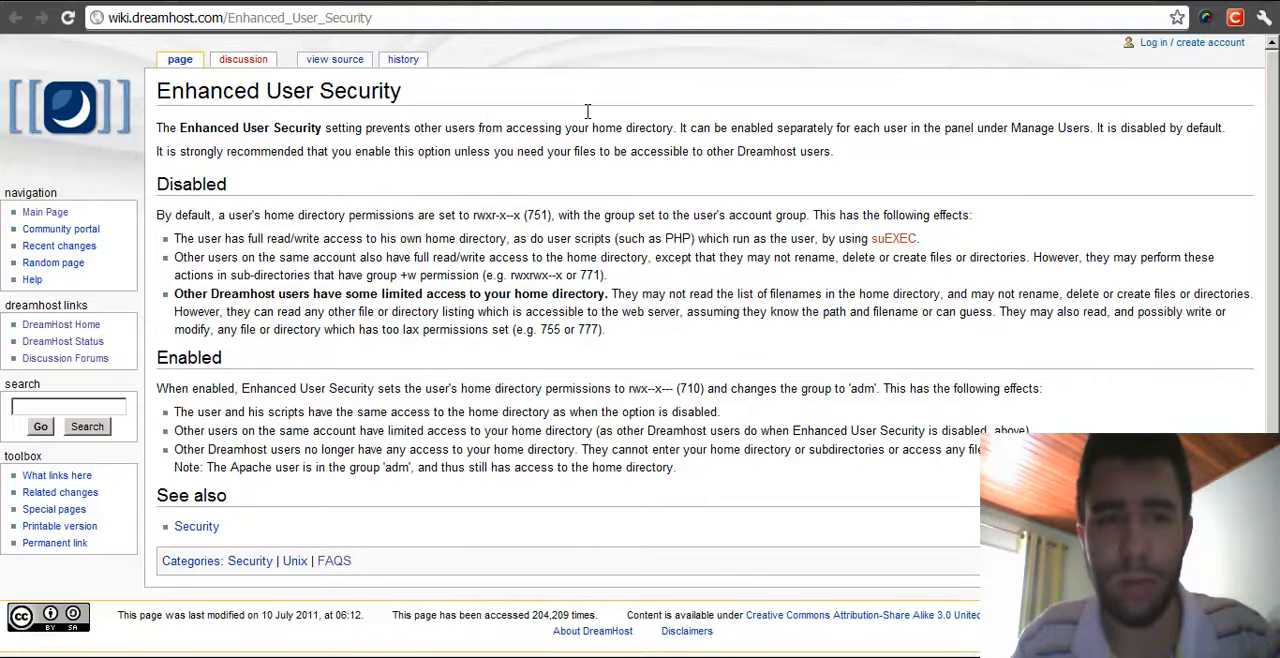
left_click(562, 3)
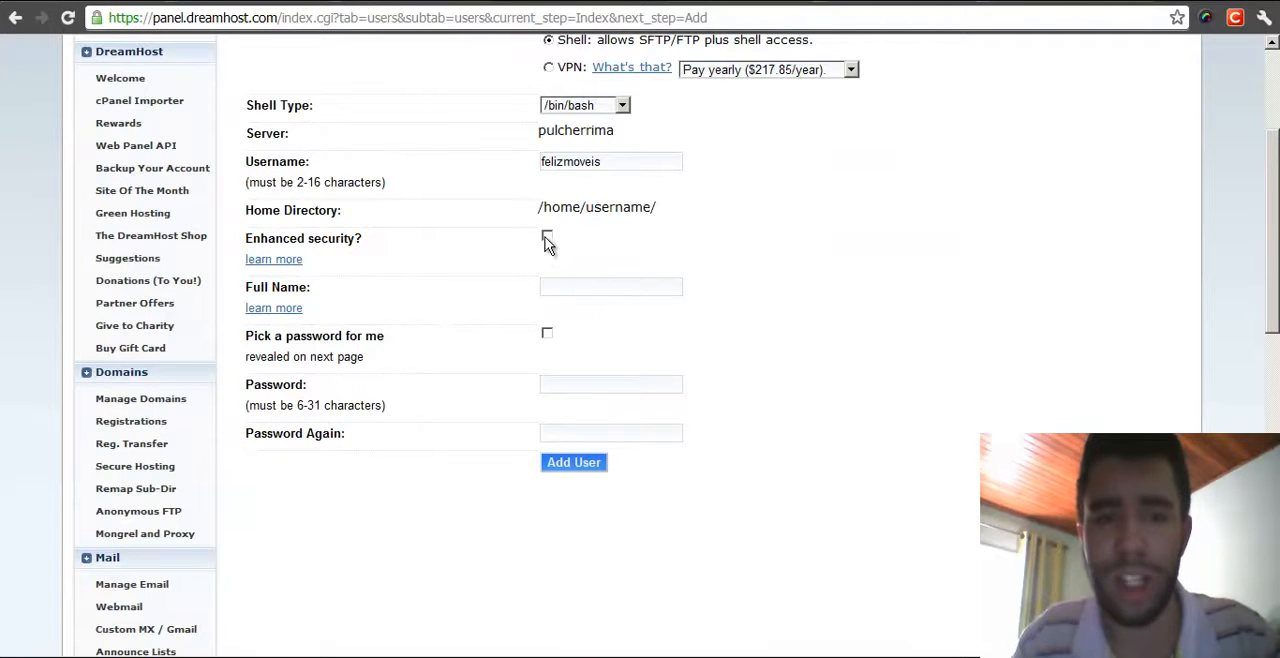
left_click(735, 3)
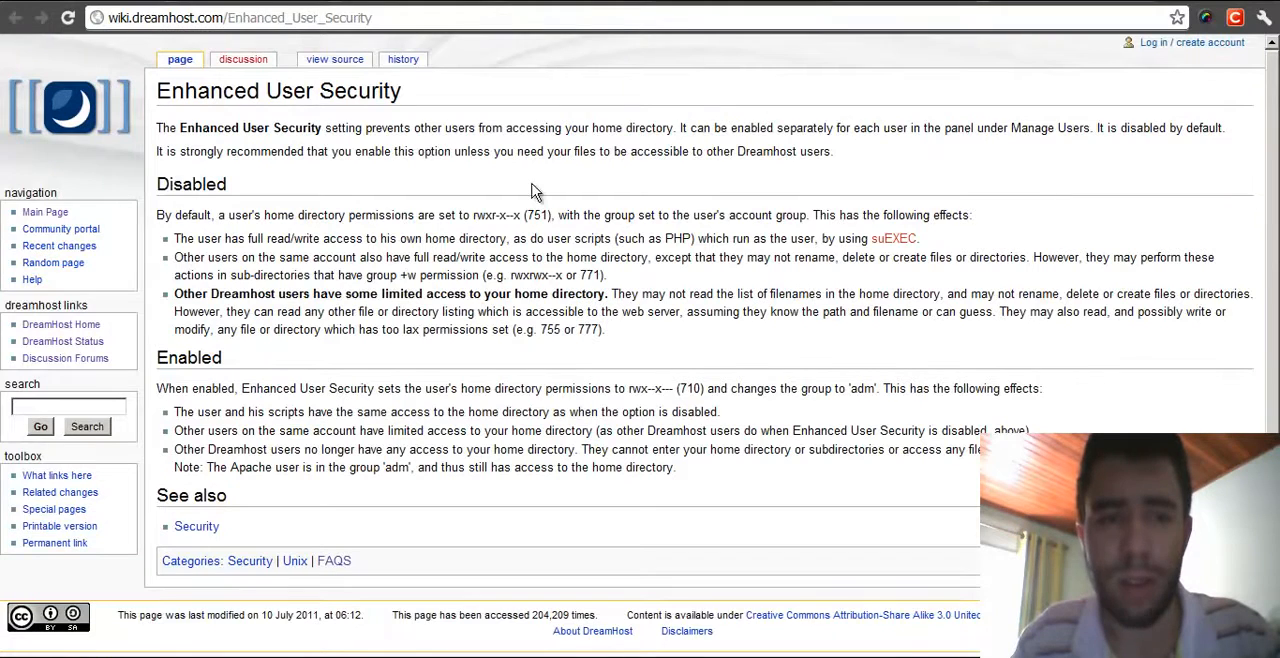
left_click_drag(176, 238, 362, 238)
left_click(455, 233)
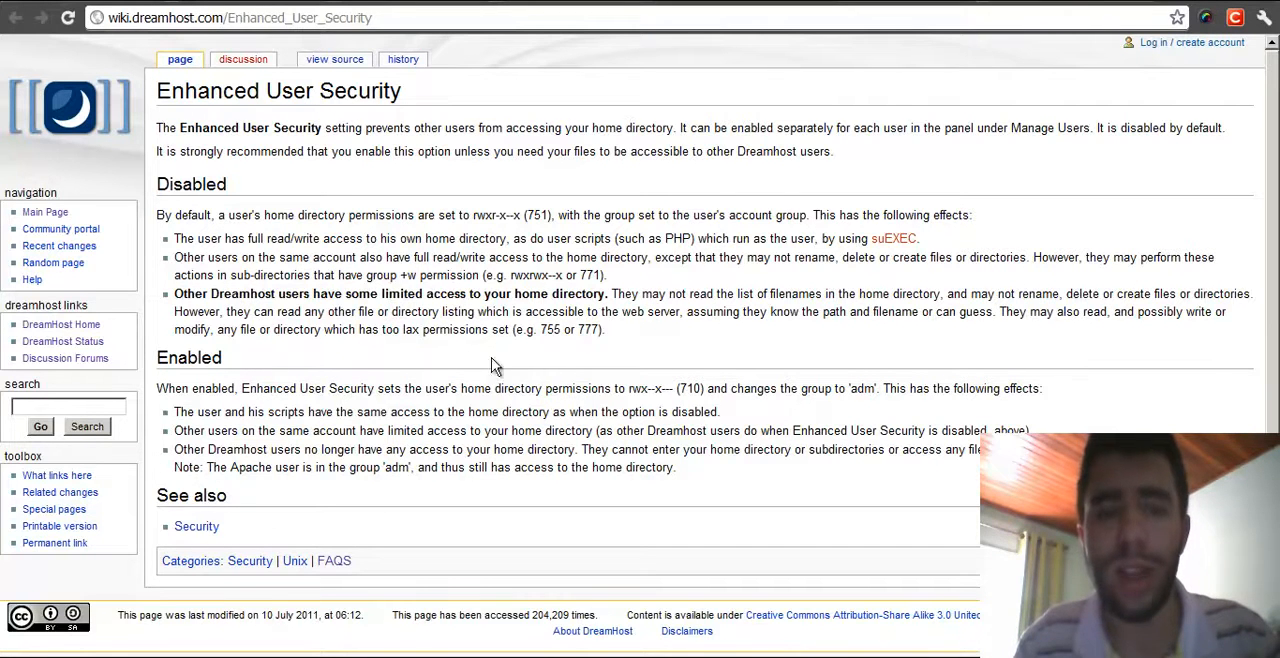
- Enter the path /home/felizmoveis/felizmoveis.com.br/teste.php in the Run dialog, clear it and close the dialog
left_click(24, 656)
left_click(801, 506)
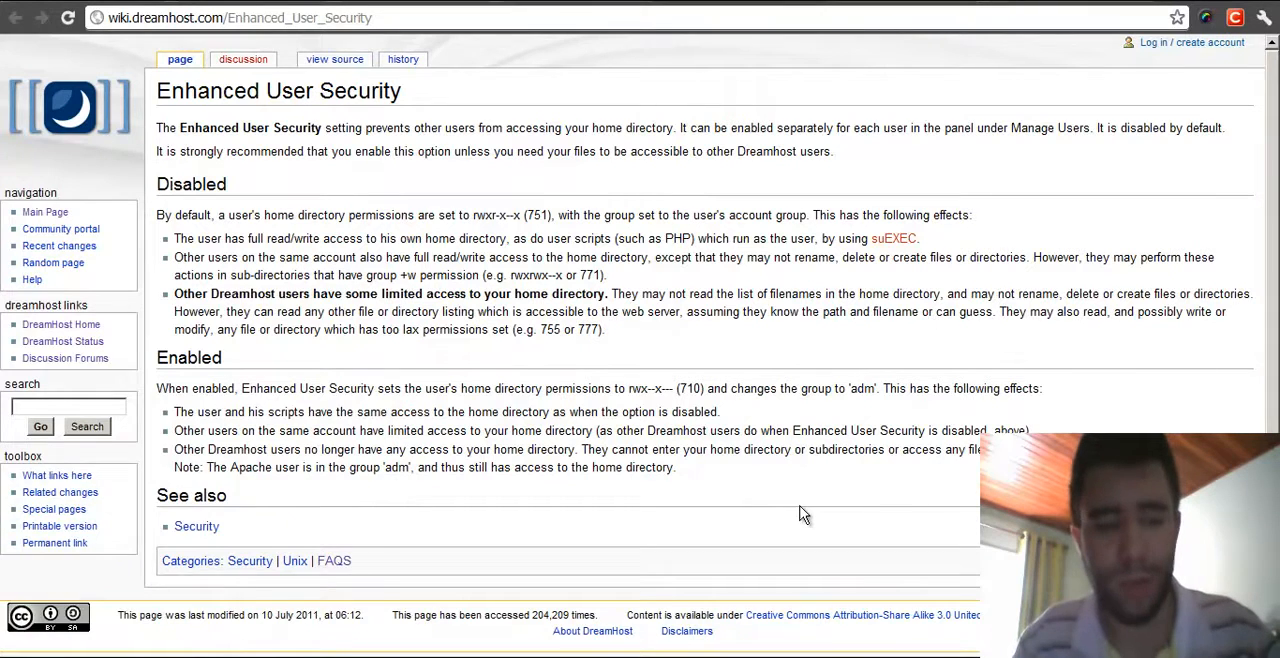
key("super+r")
type("/h")
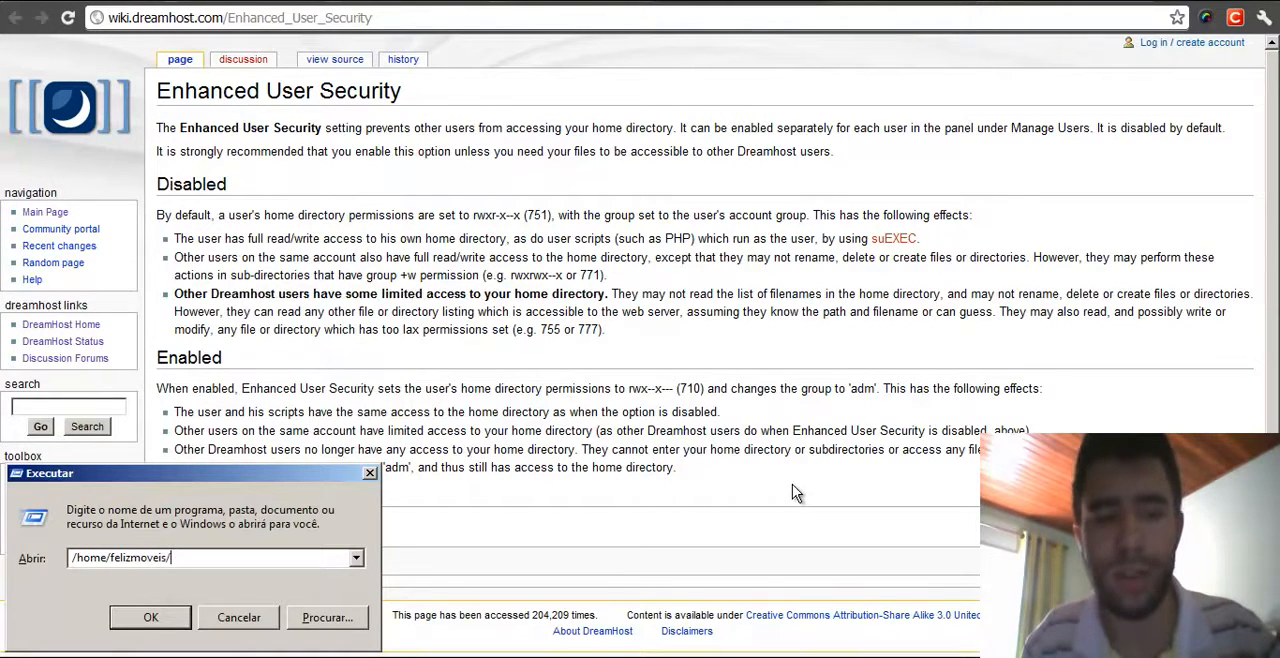
type("ome/felizmoveis/felizmoveis.com.br/index.php")
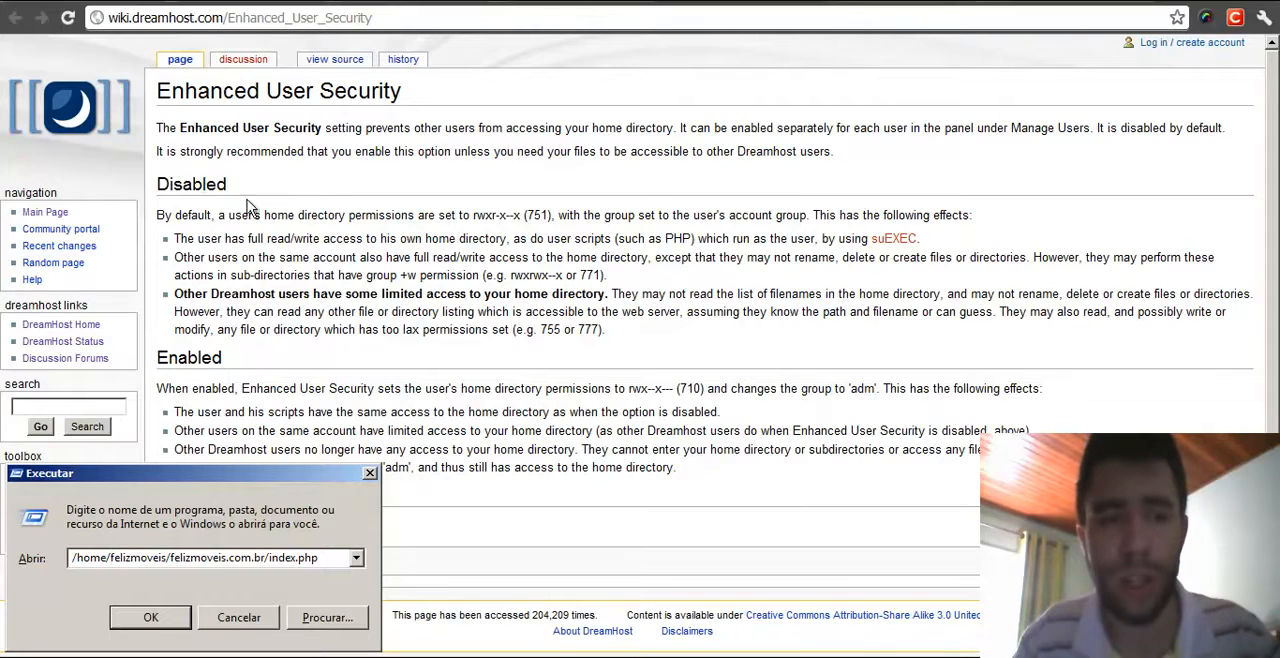
mouse_move(267, 559)
left_mouse_down()
mouse_move(339, 558)
mouse_move(270, 559)
left_mouse_up()
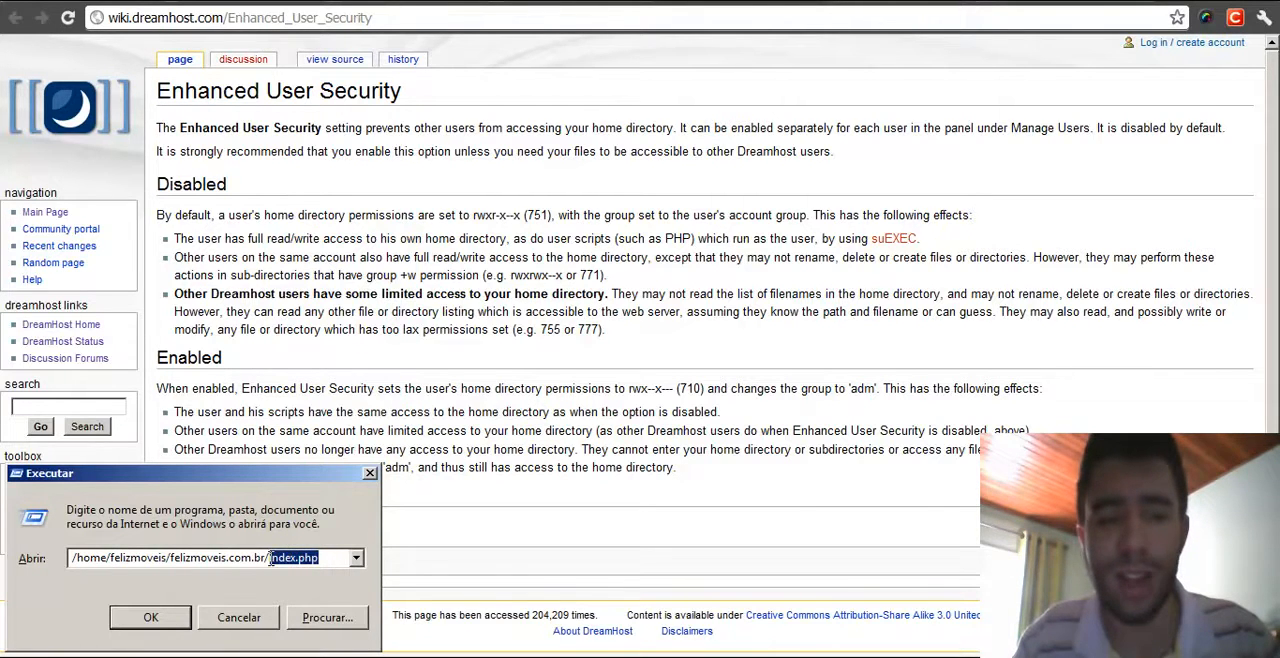
type("teste.")
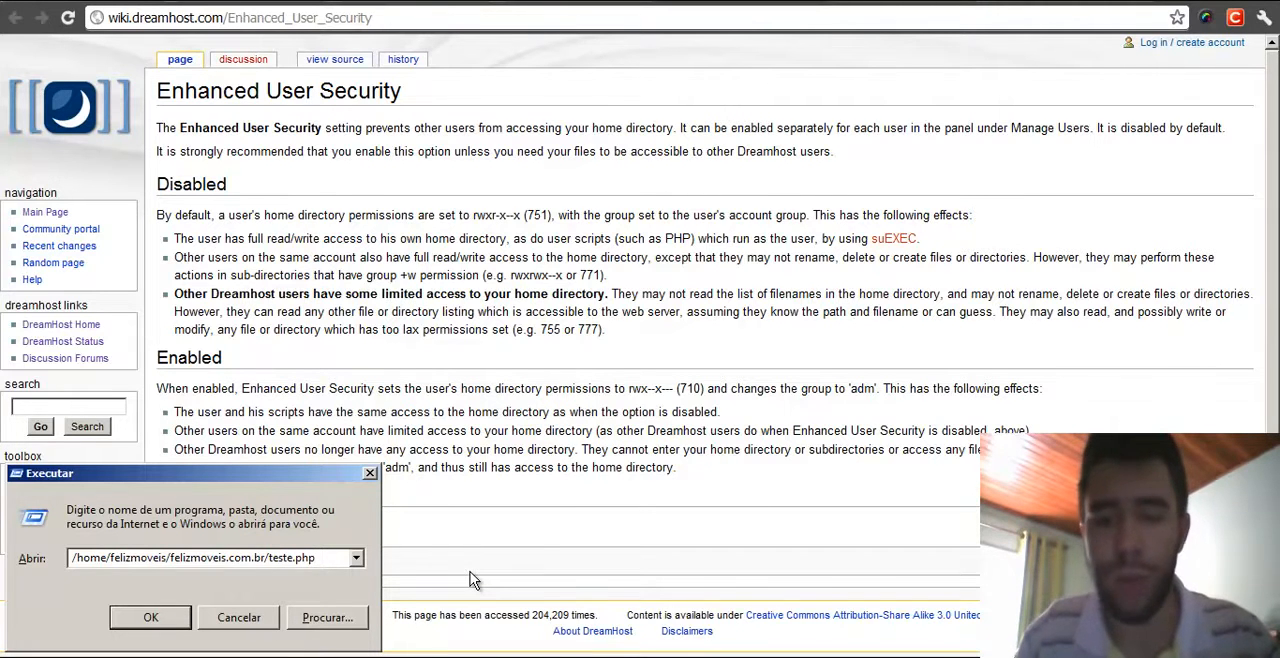
key("ctrl+shift+Left")
key("ctrl+shift+Left")
key("ctrl+shift+Left")
key("ctrl+shift+Left")
key("ctrl+shift+Left")
key("ctrl+shift+Left")
key("ctrl+shift+Left")
key("ctrl+shift+Left")
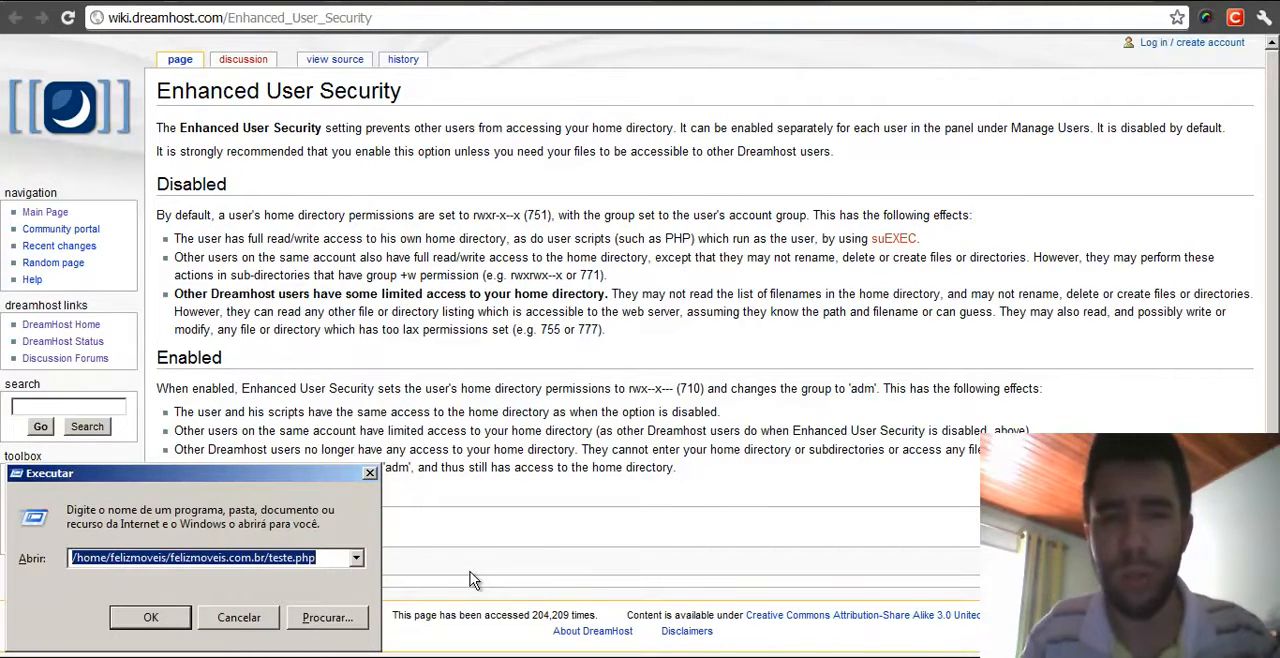
key("BackSpace")
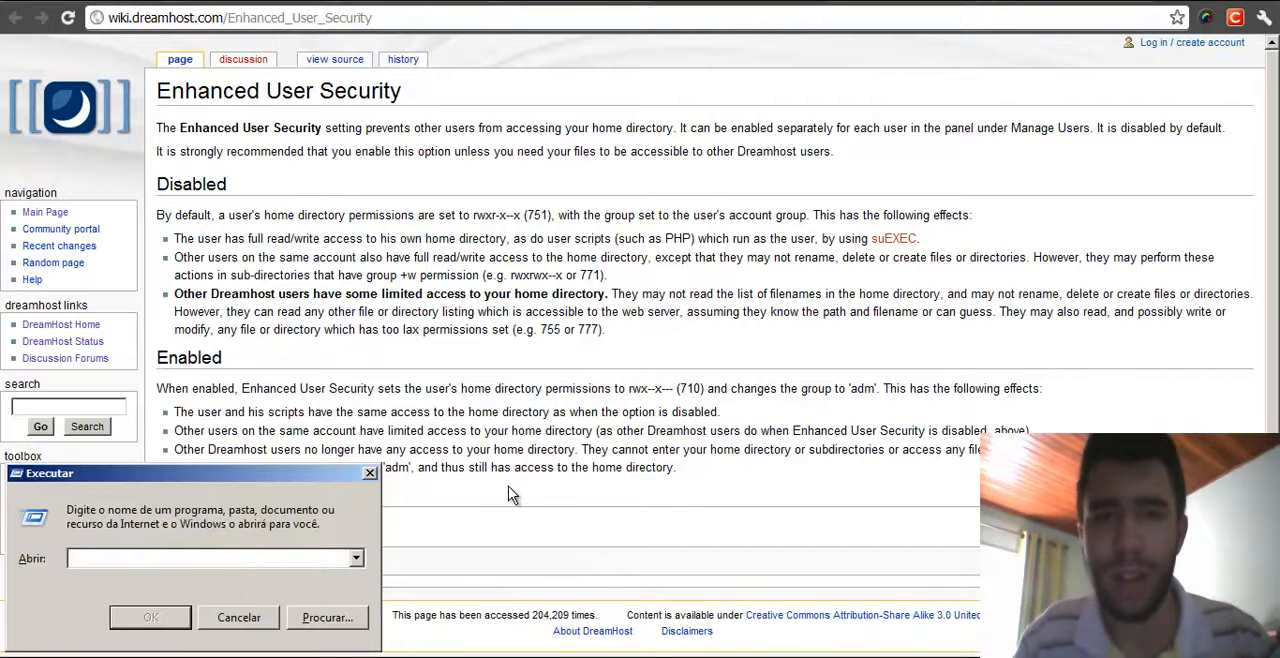
left_click(369, 473)
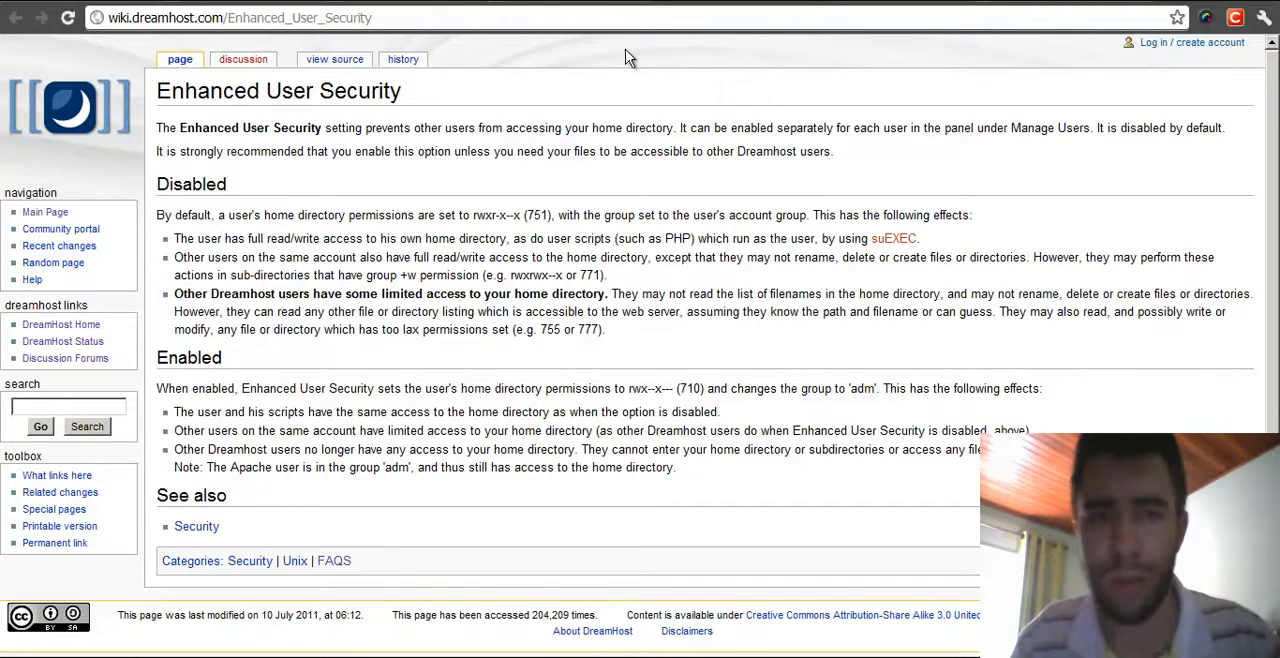
- Return to the Add User form and enter Feliz Móveis as the new user's full name
left_click(597, 5)
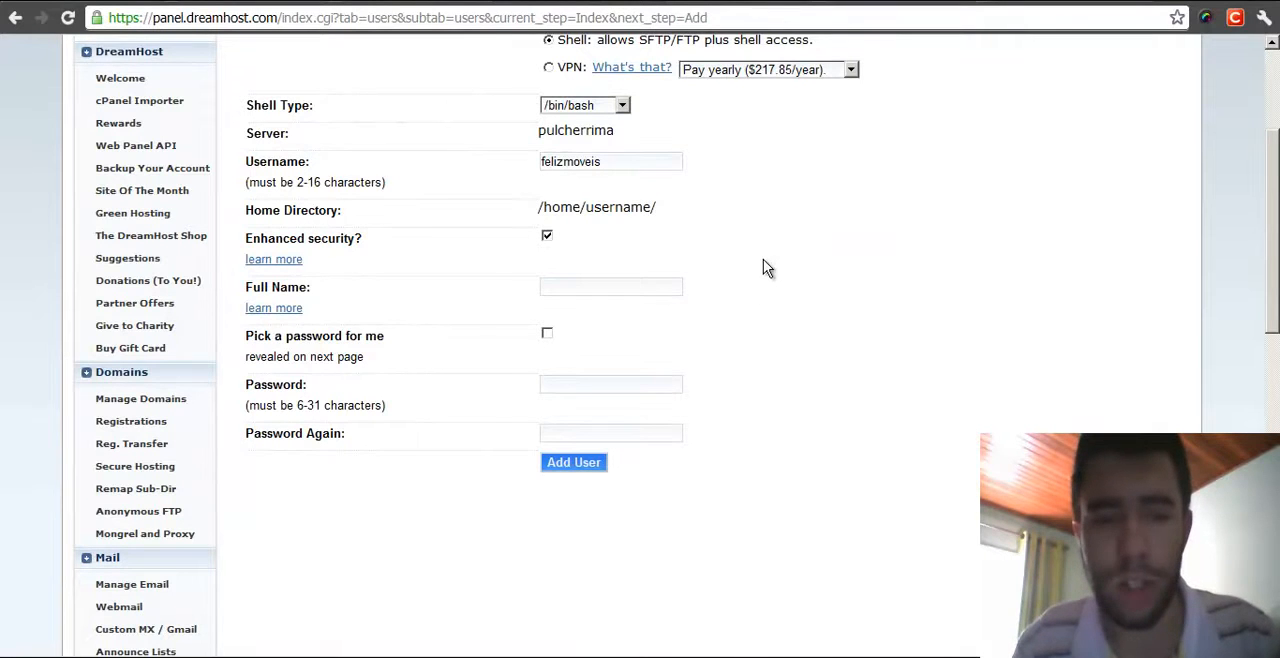
left_click(626, 288)
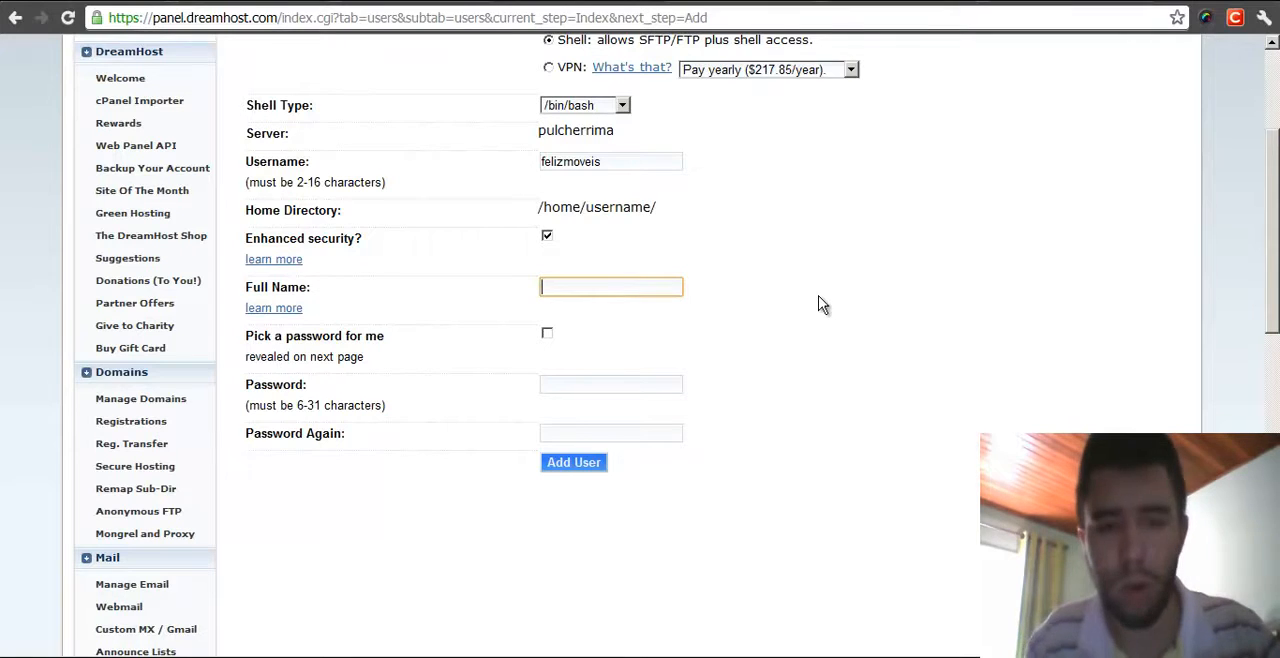
left_click(601, 278)
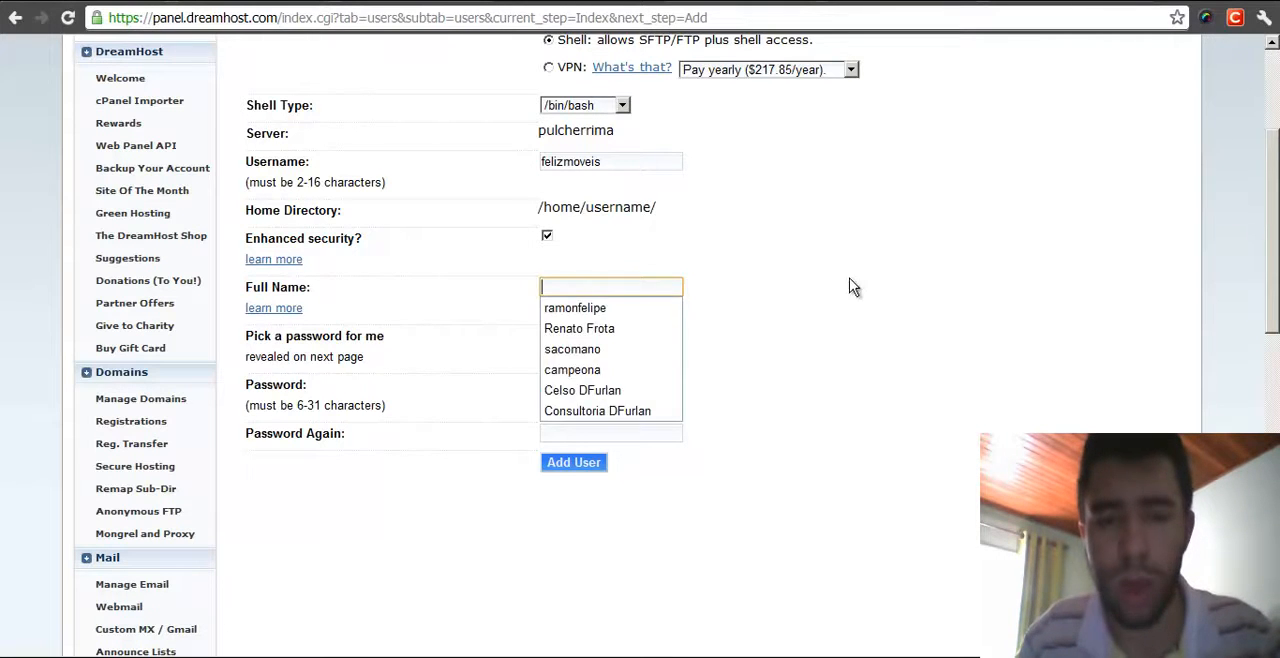
left_click(831, 284)
left_click(600, 292)
type("Feliz")
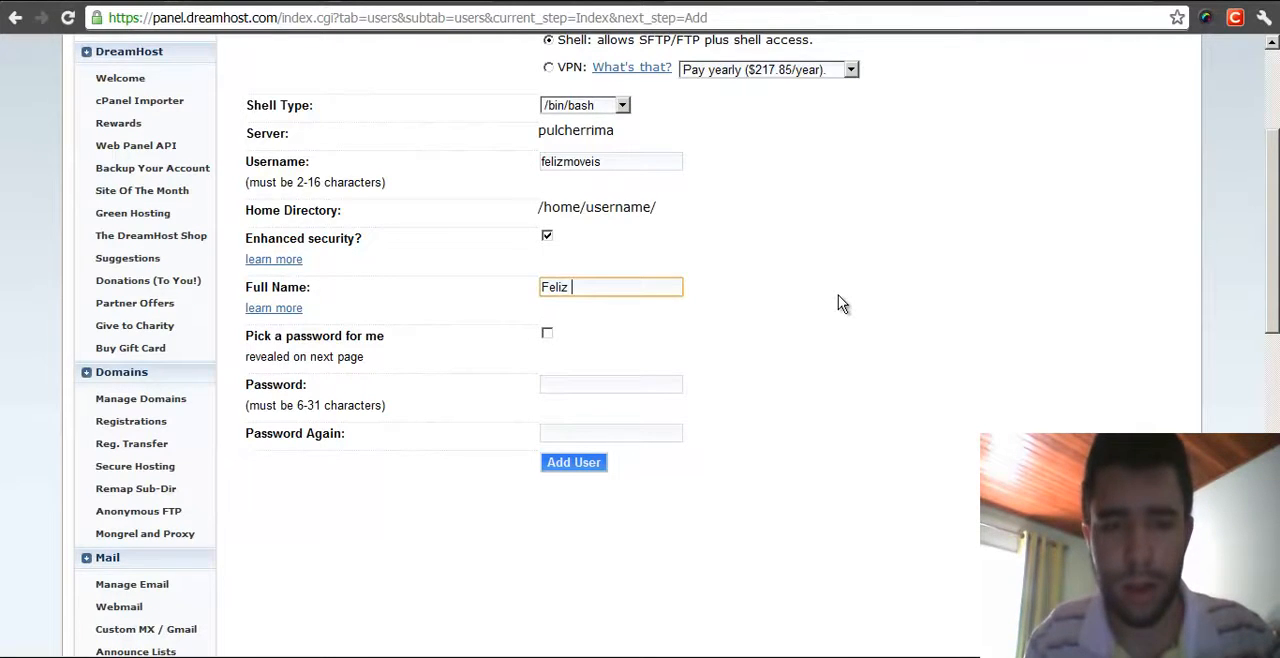
type(" Móveis")
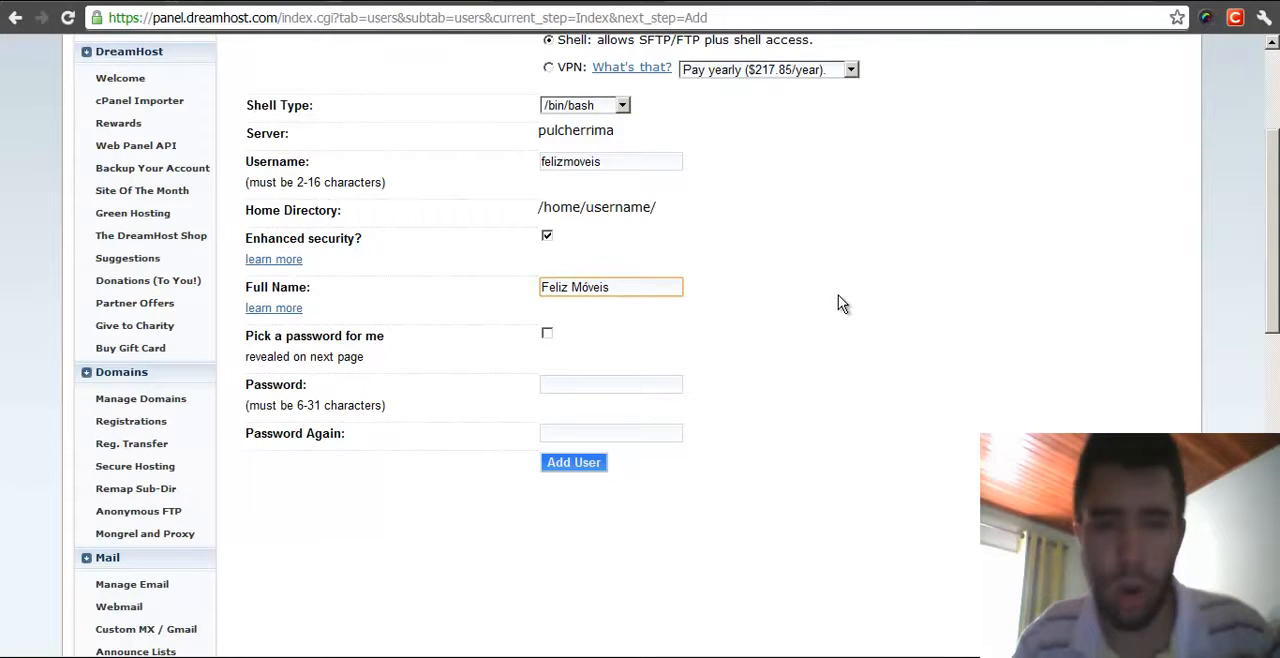
- Try entering proprietario as the username and João as the full name, then restore the username felizmoveis
left_click_drag(631, 160, 504, 157)
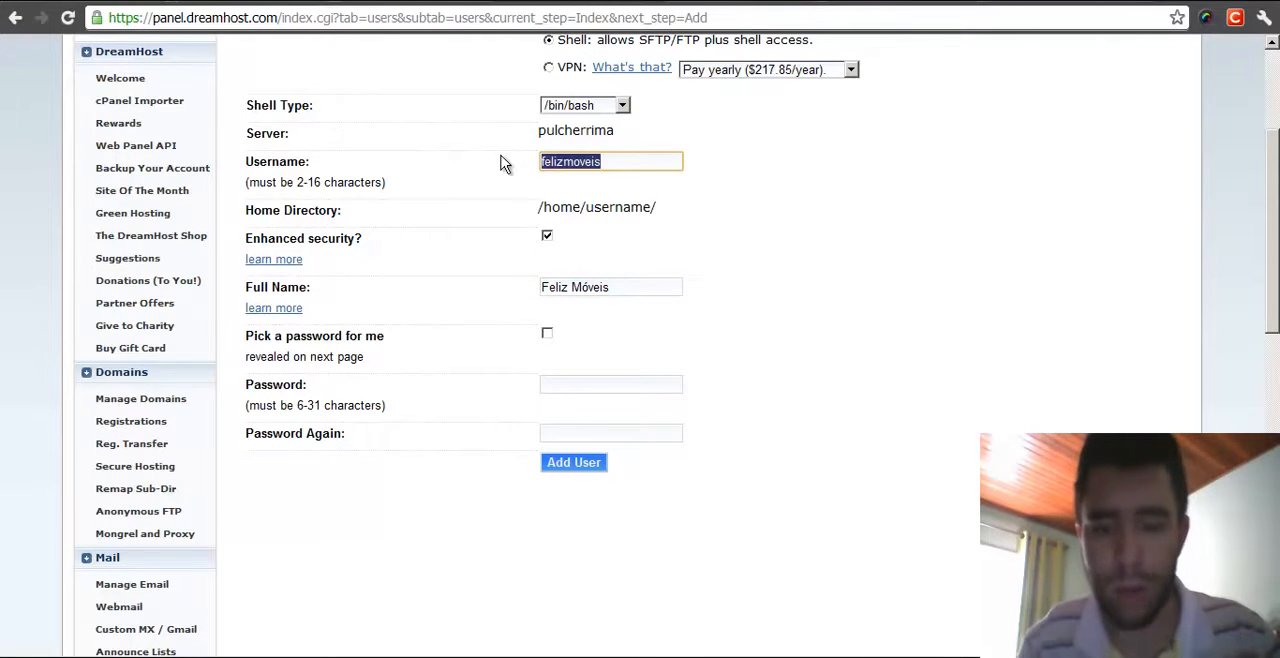
type("propei")
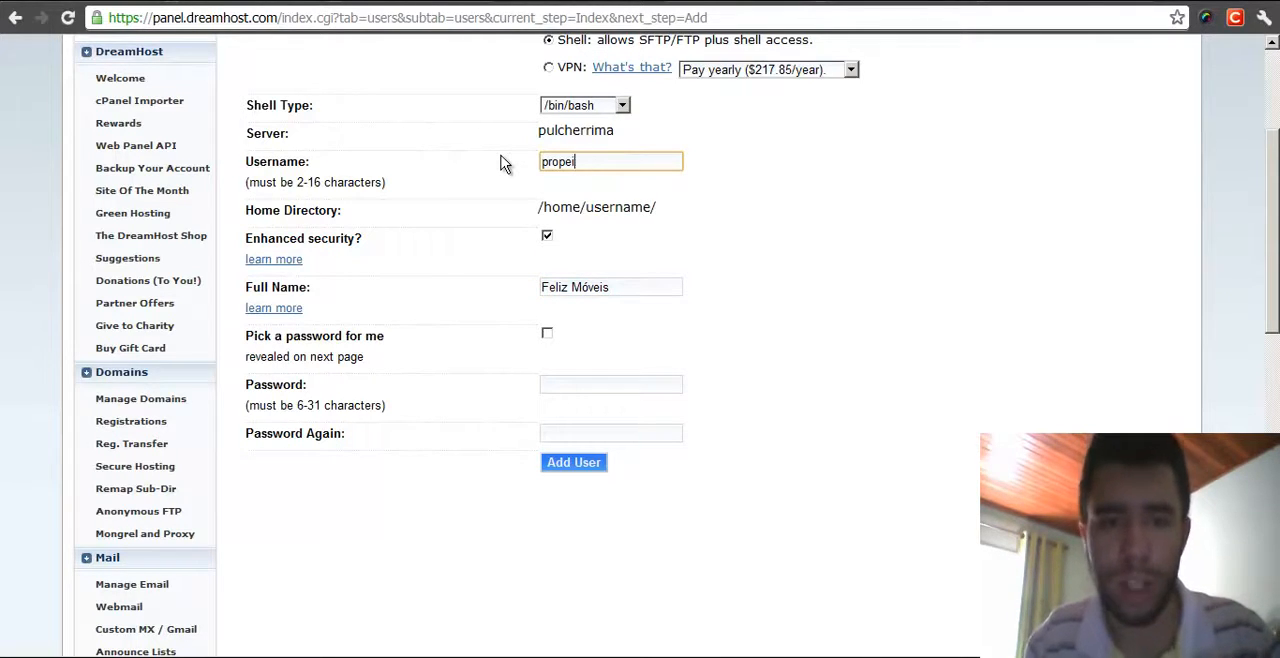
type("ratario")
key("Tab")
key("Tab")
key("Tab")
key("shift+Tab")
key("shift+Tab")
key("shift+Tab")
key("shift+Tab")
key("shift+Tab")
key("Tab")
type("joao")
key("Tab")
key("Tab")
key("Tab")
type("Jo")
key("shift+Tab")
key("shift+Tab")
key("shift+Tab")
type("felizmo")
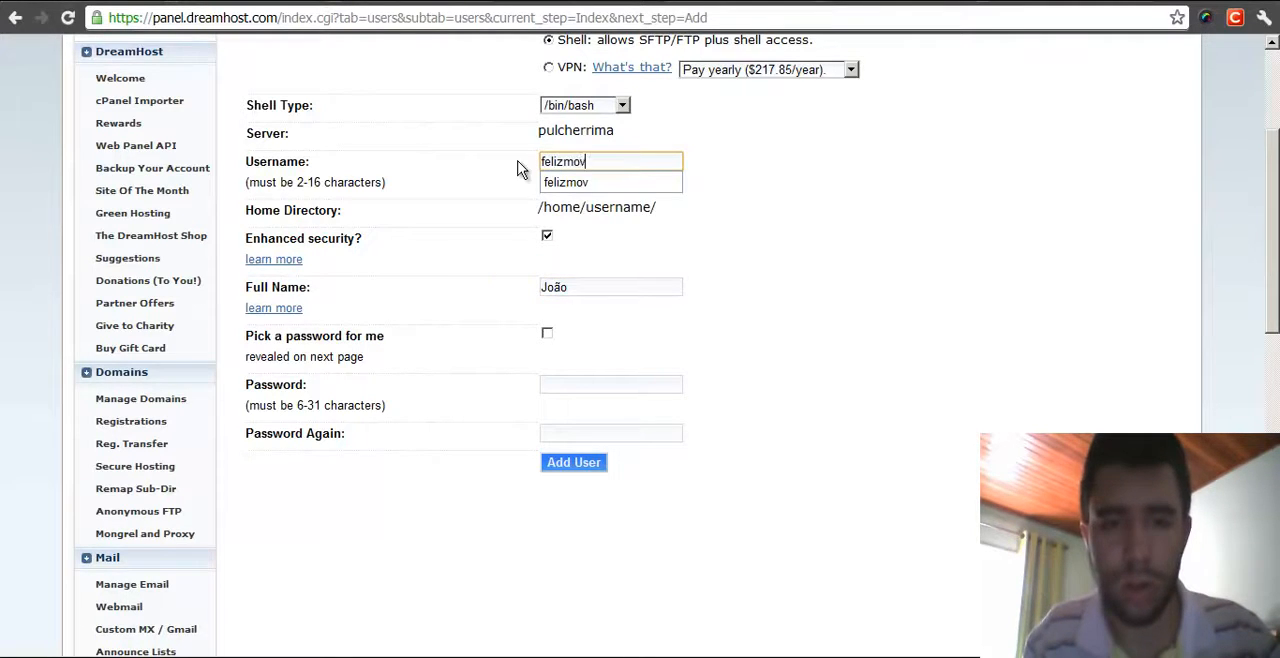
type("veis")
- Replace the full name with Feliz Móveis
key("Tab")
key("Tab")
key("Tab")
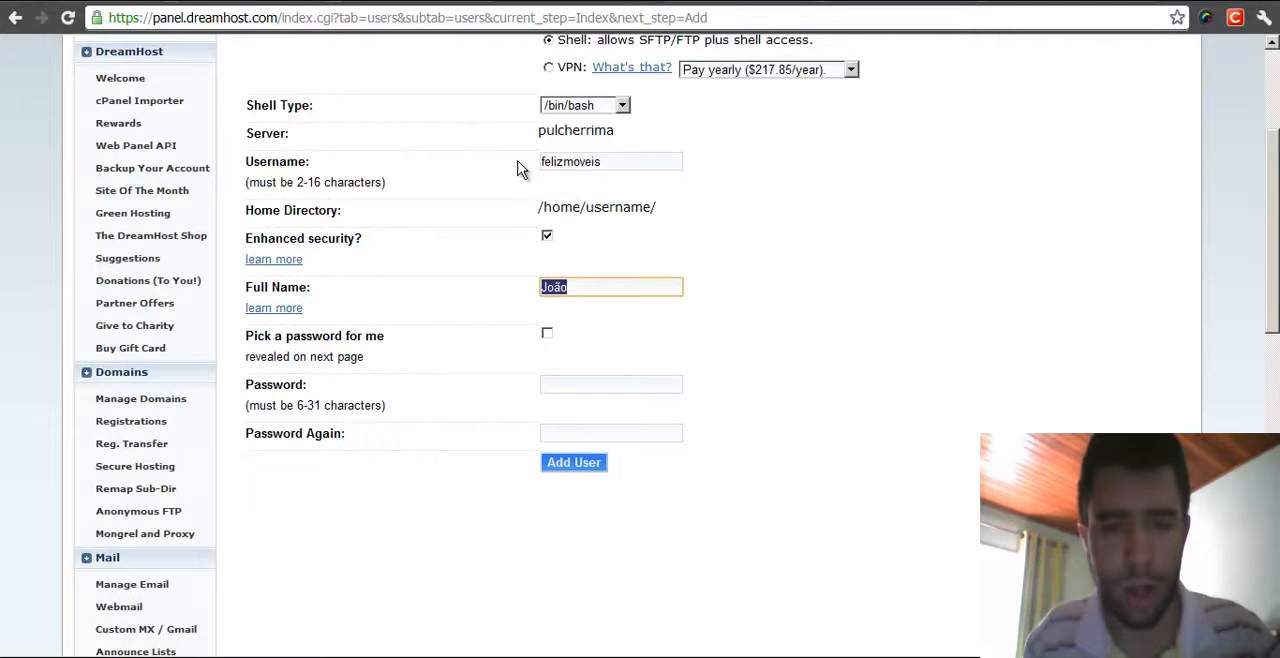
type("Feliz Móv")
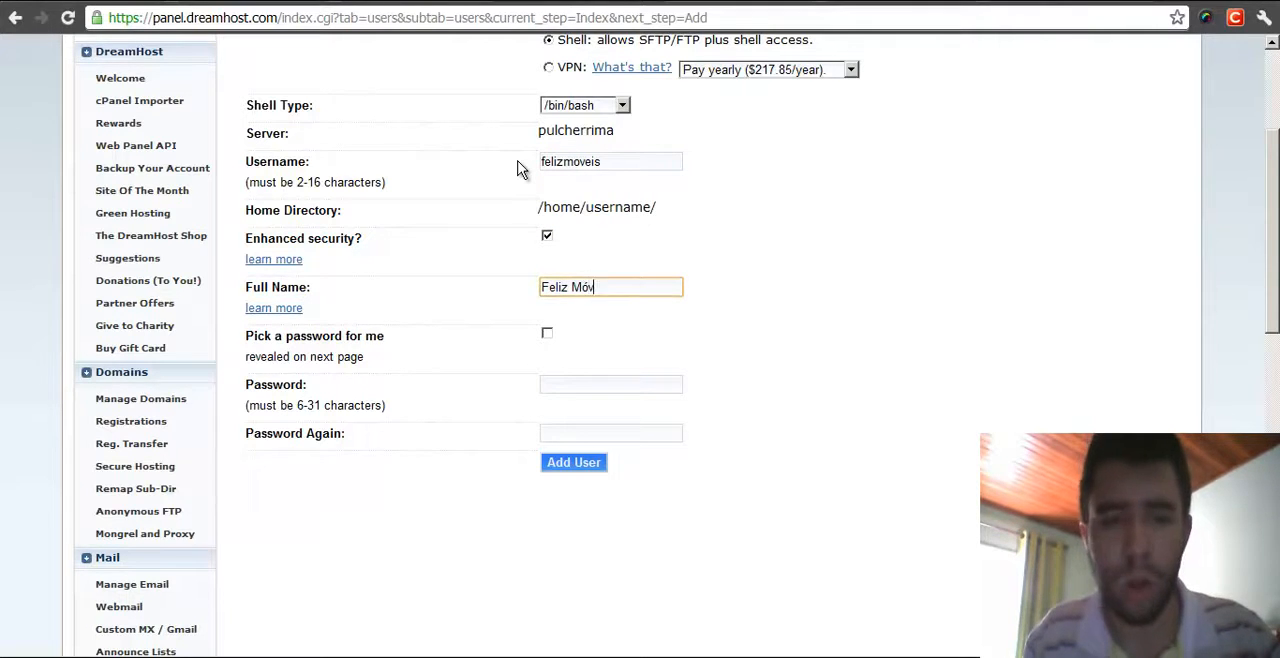
key("Tab")
key("Tab")
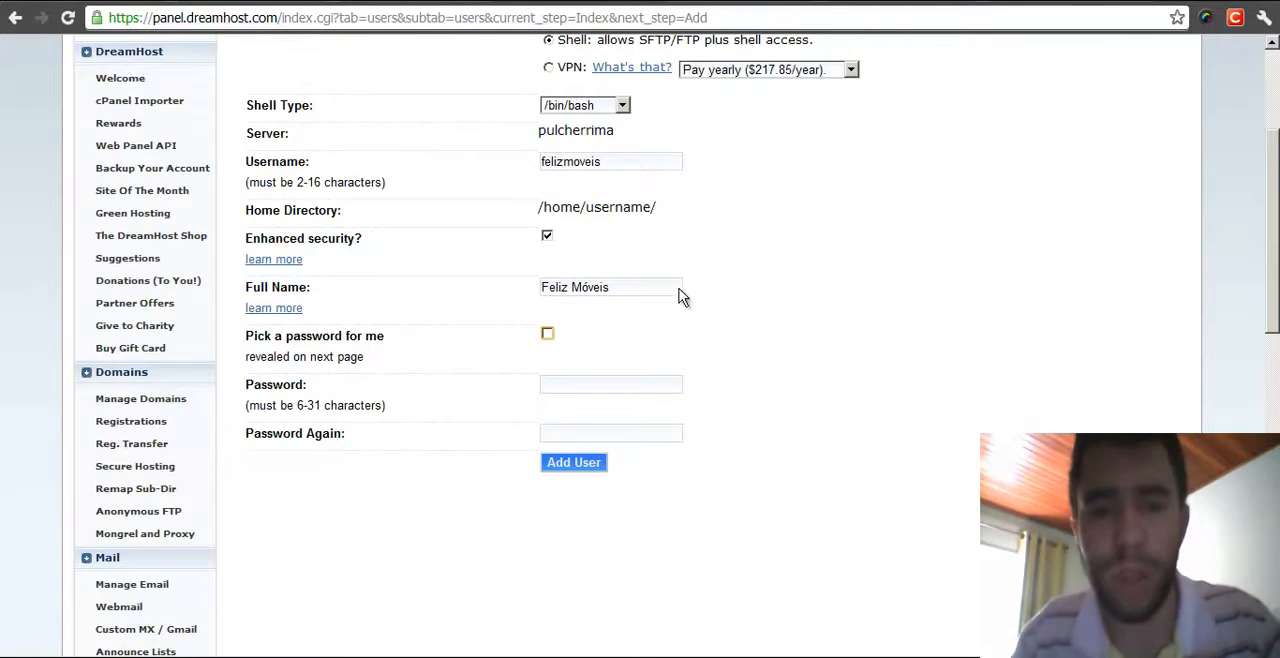
left_click(651, 289)
middle_click(817, 285)
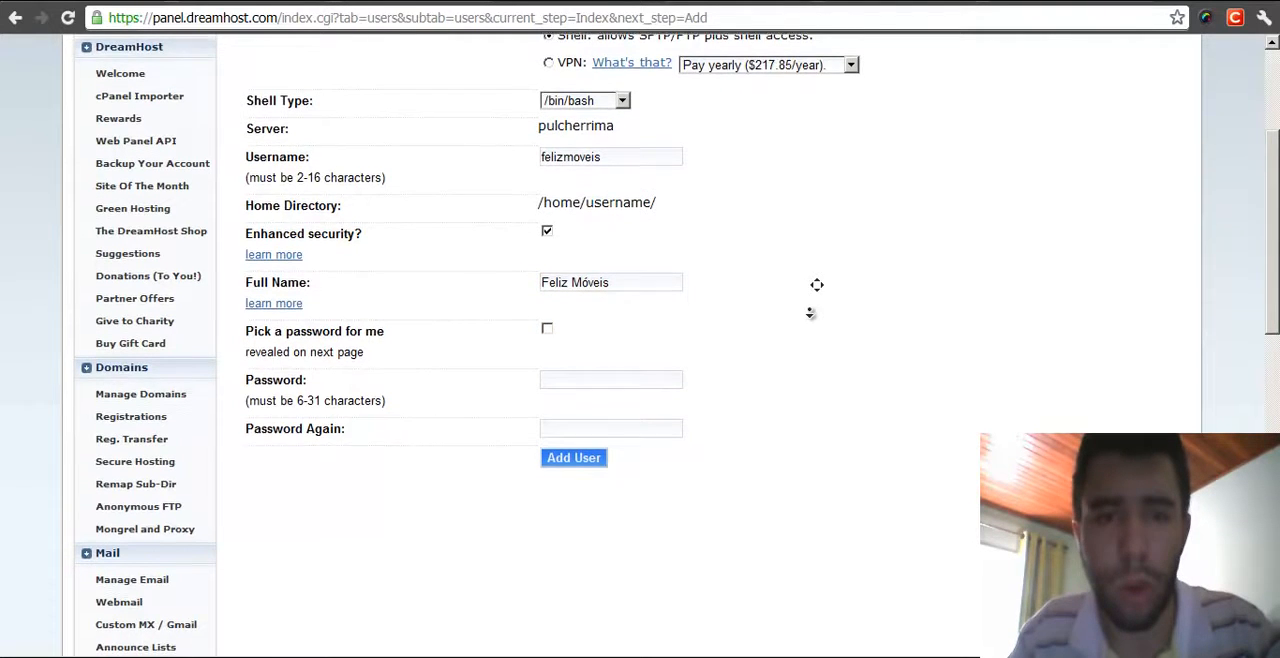
middle_click(786, 275)
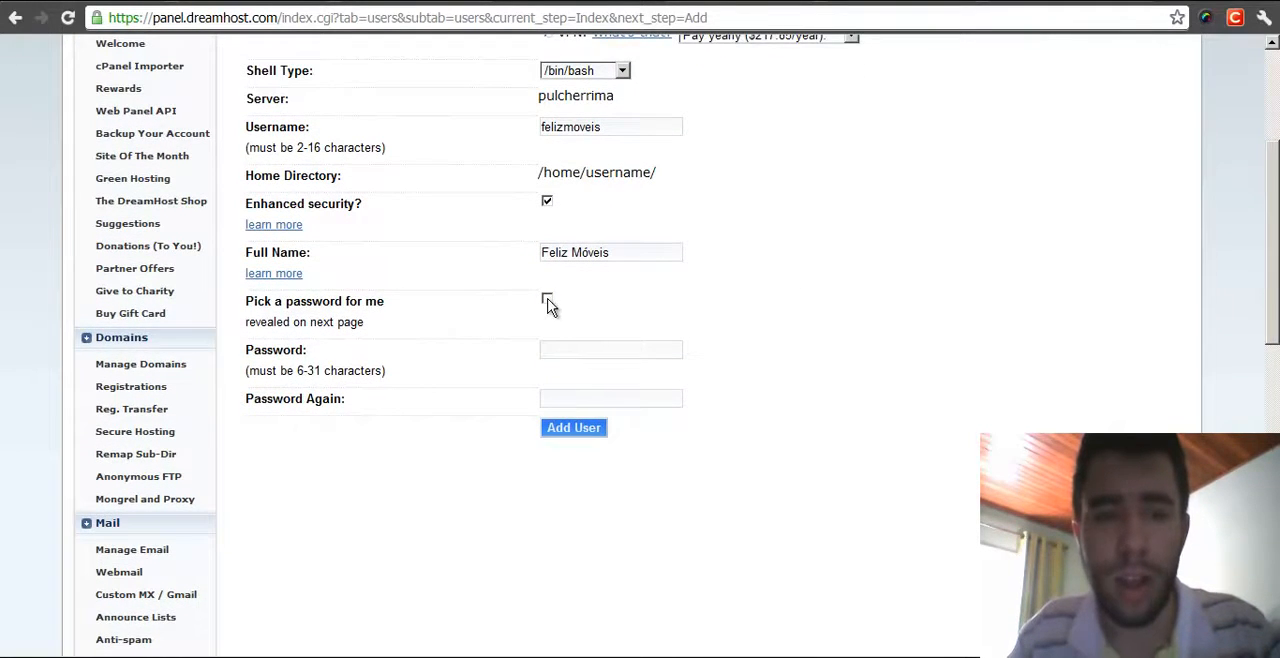
- Untick the automatic password option and type a password in the password fields
left_click(547, 299)
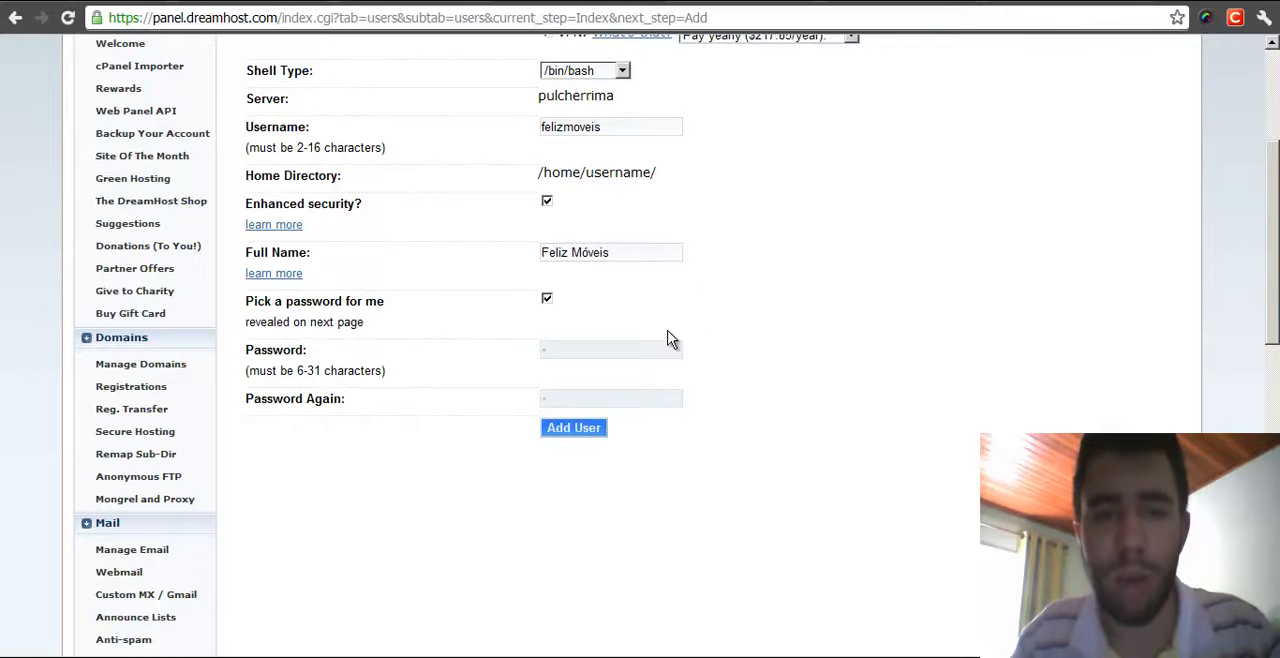
left_click(547, 298)
left_click(560, 348)
left_click_drag(560, 348, 483, 340)
type("•••")
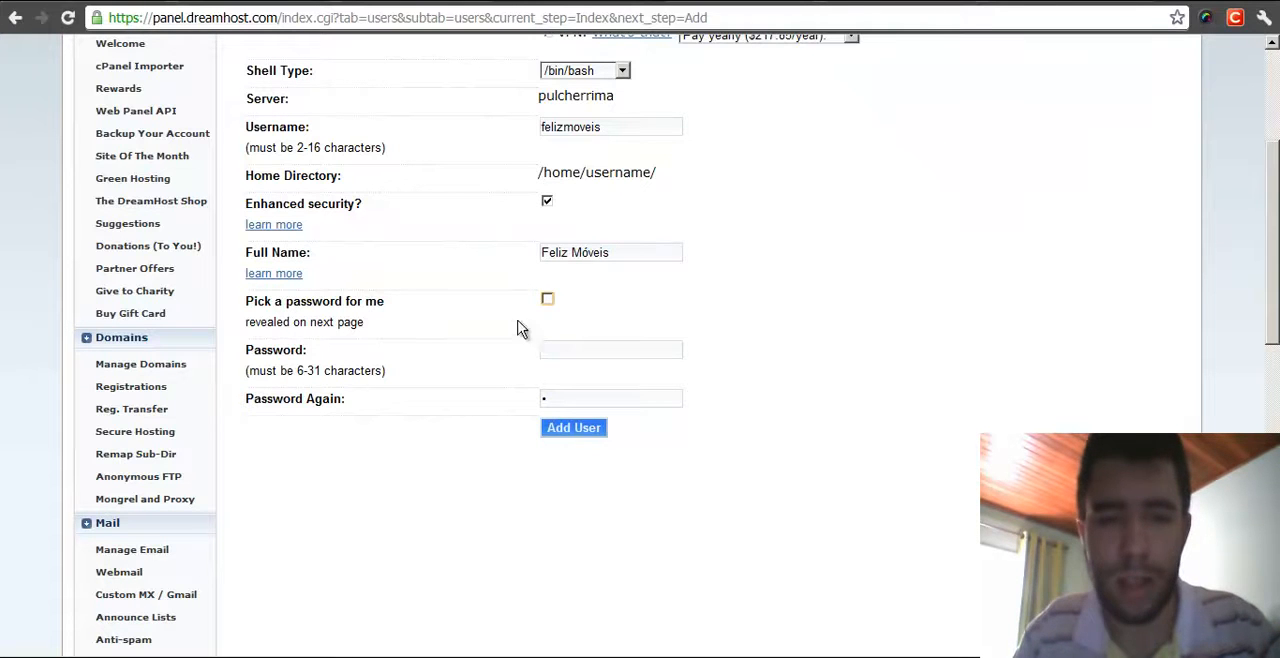
- Re-enable the option to have a password picked automatically and submit the new user
left_click(547, 299)
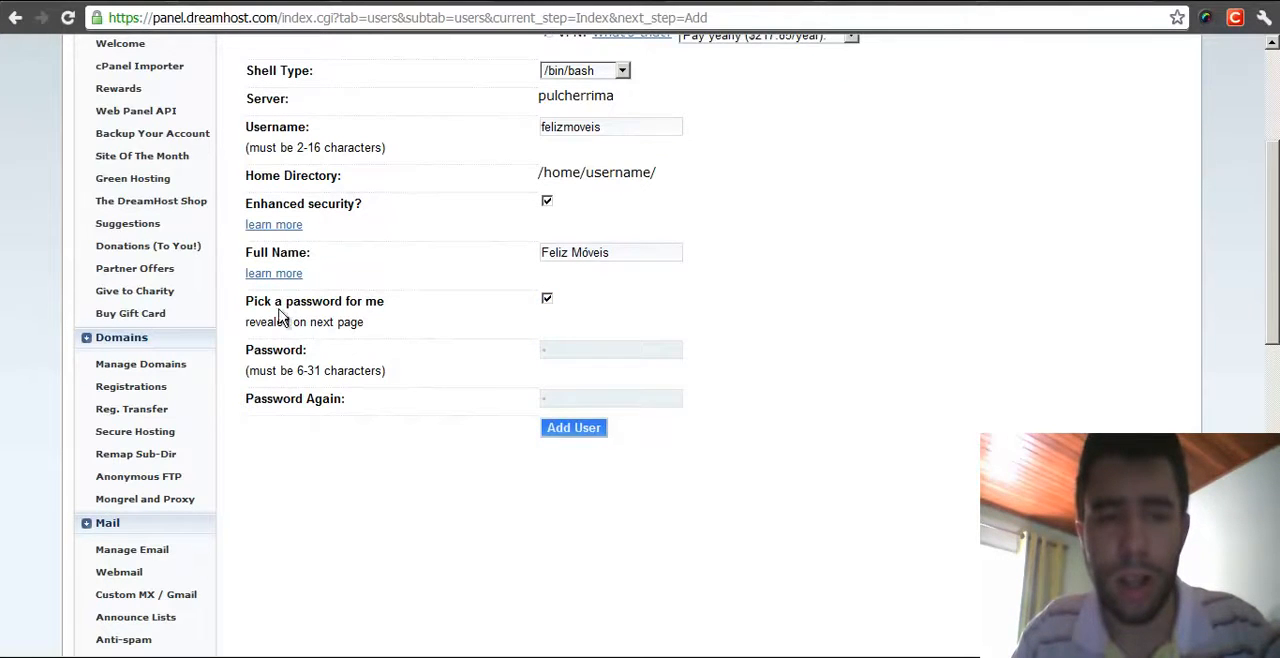
left_click_drag(249, 301, 375, 302)
left_click(374, 303)
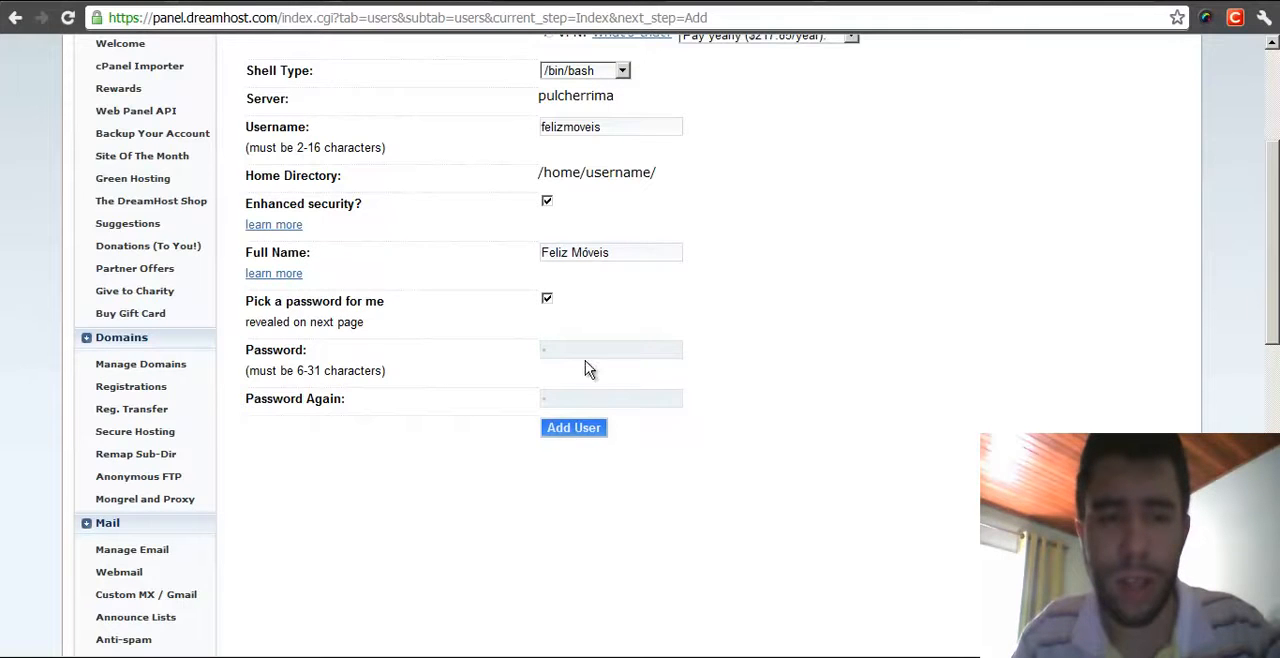
left_click(549, 302)
left_click(550, 300)
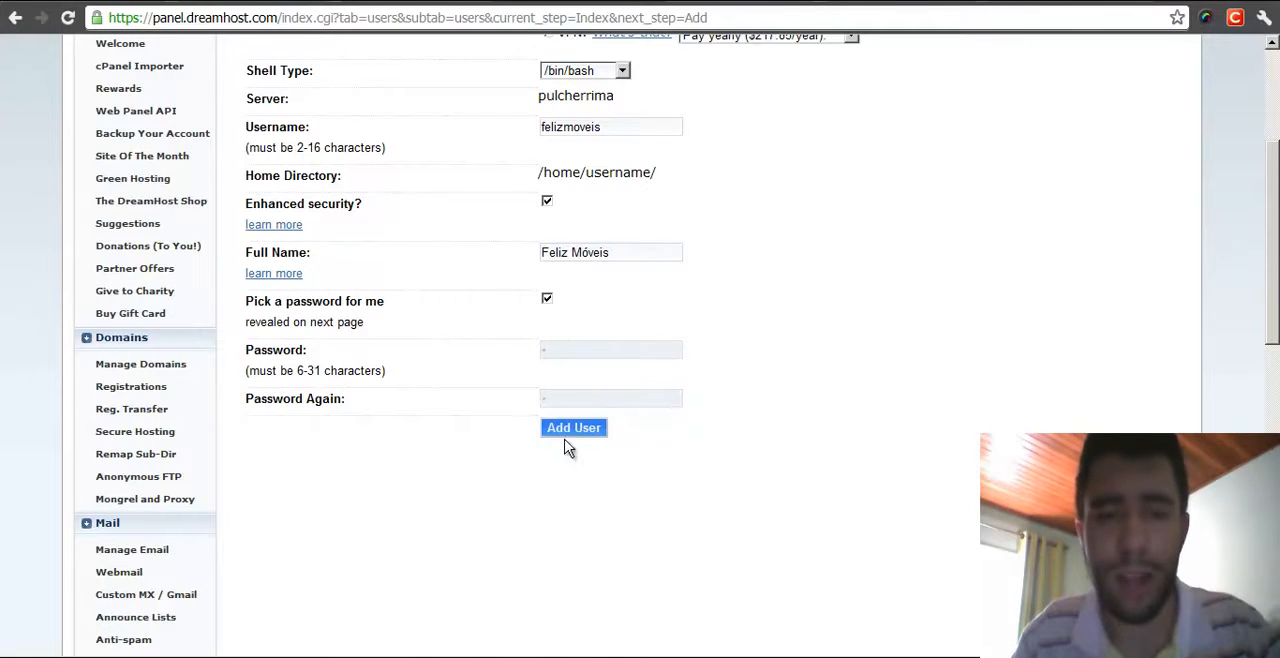
left_click(578, 436)
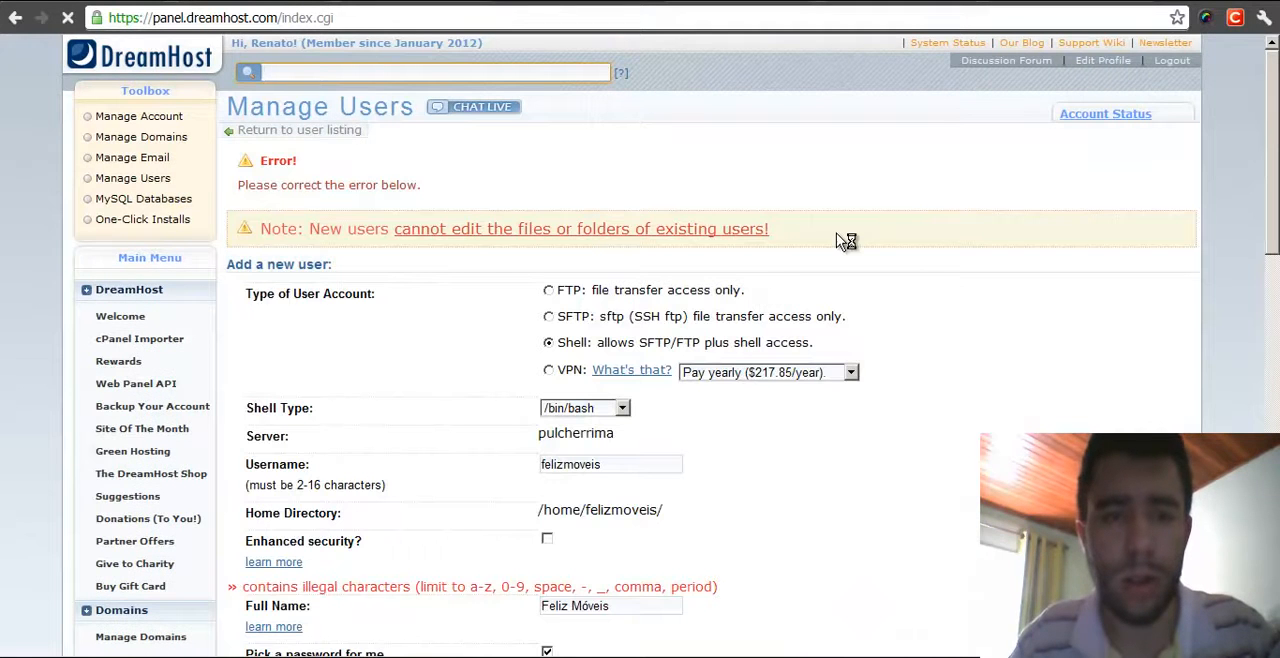
- Remove the space from the full name, making it FelizMóveis, and submit the user again
scroll(838, 240, "down", 1)
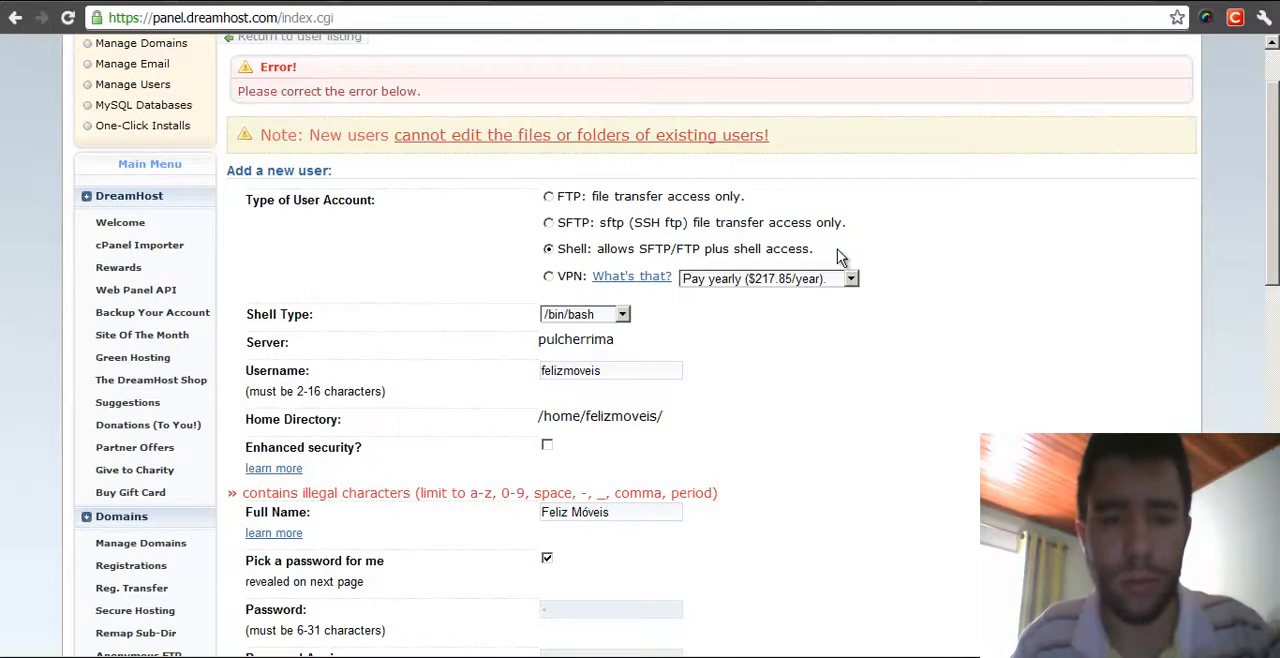
scroll(812, 276, "down", 2)
left_click(576, 333)
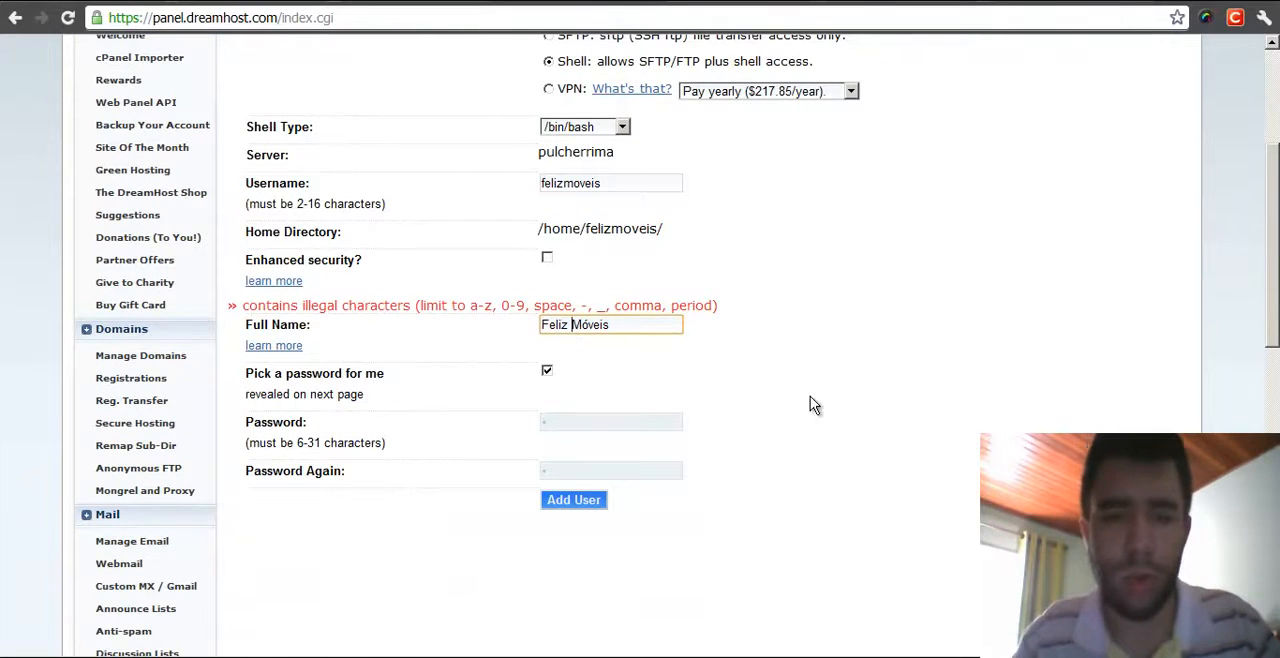
key("BackSpace")
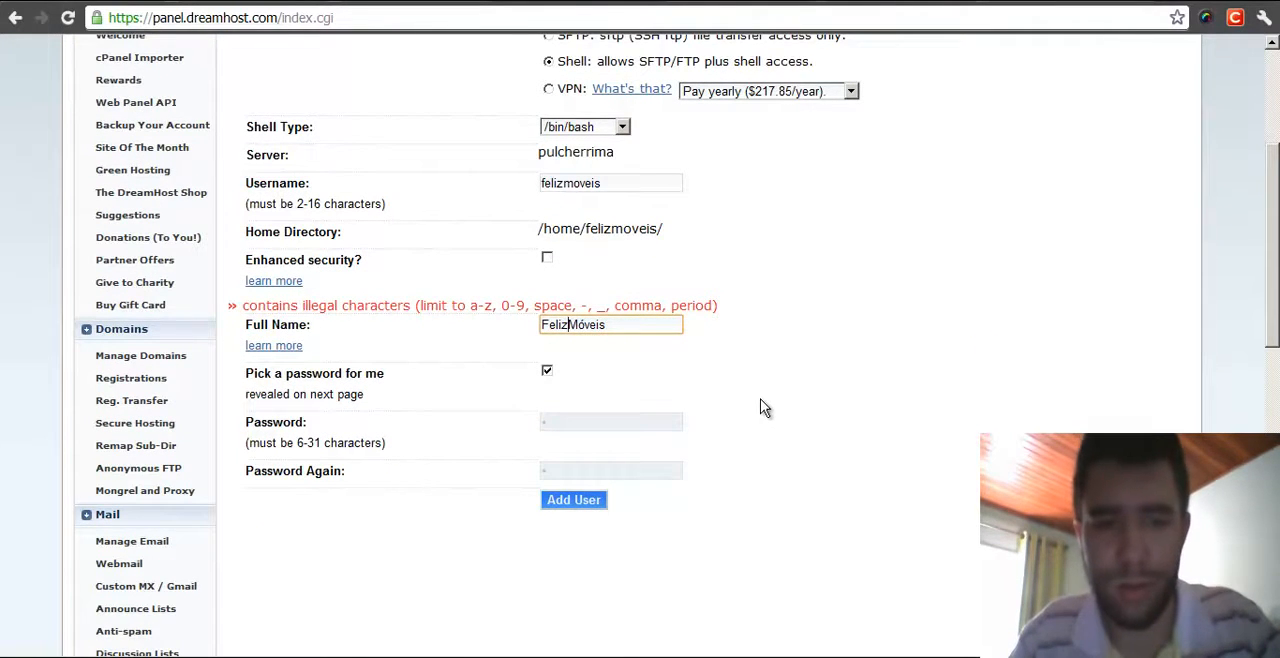
left_click(570, 500)
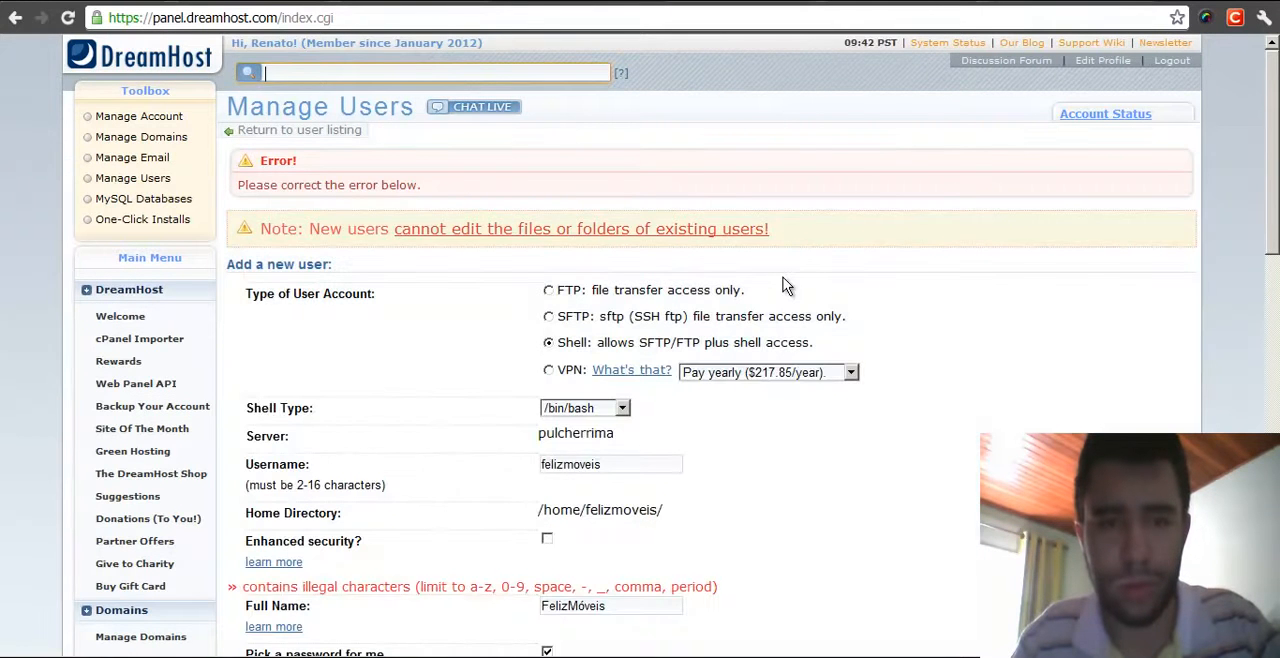
- Replace the accented ó with o so the full name reads FelizMoveis, and add the user
scroll(785, 286, "down", 3)
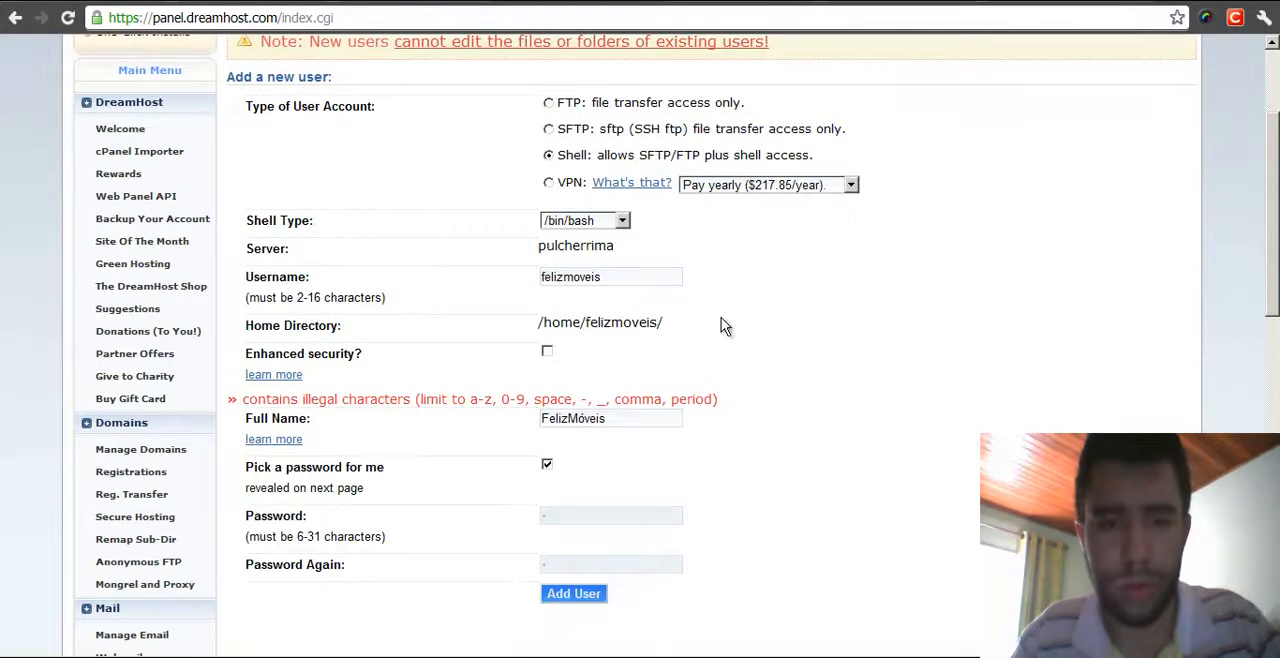
left_click(585, 420)
key("BackSpace")
type("o")
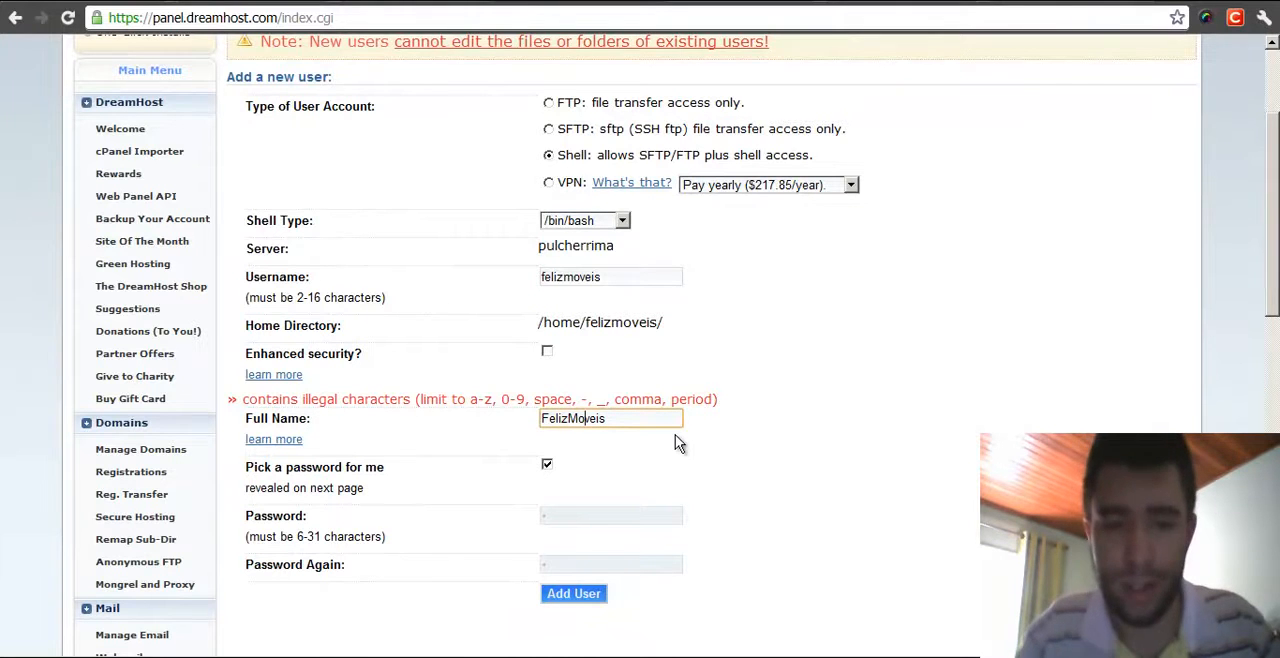
left_click(573, 595)
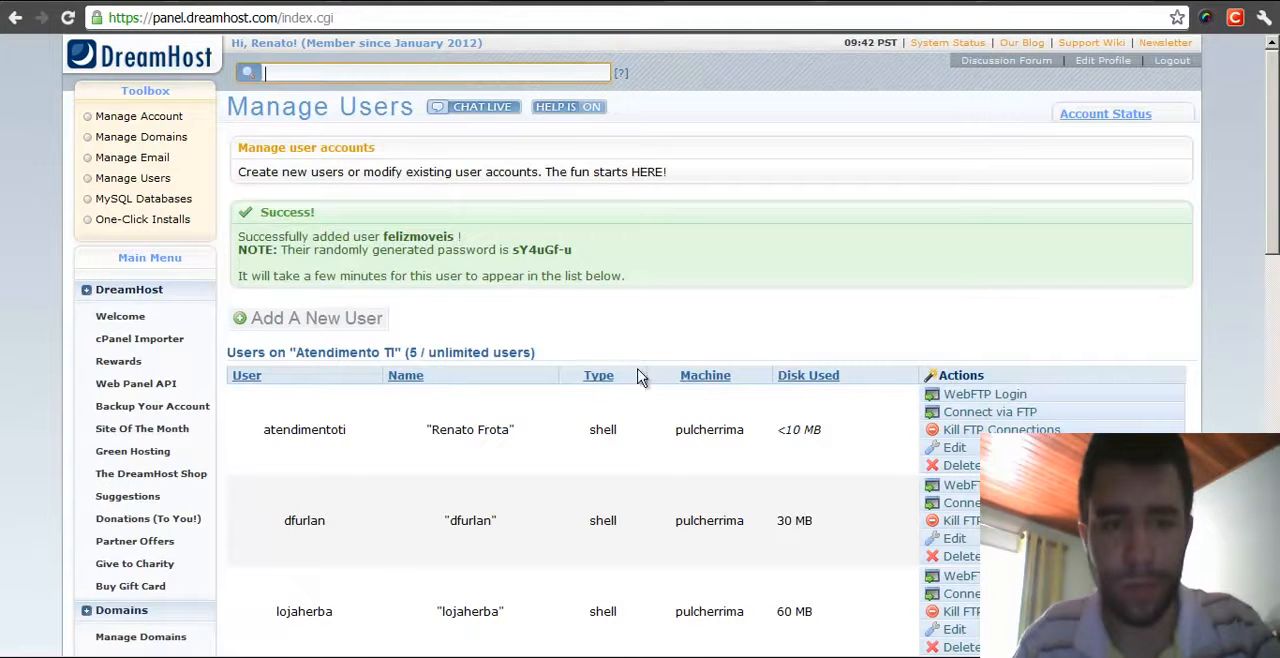
- Select and copy the randomly generated password for the new user
left_click_drag(238, 240, 460, 236)
left_click(480, 252)
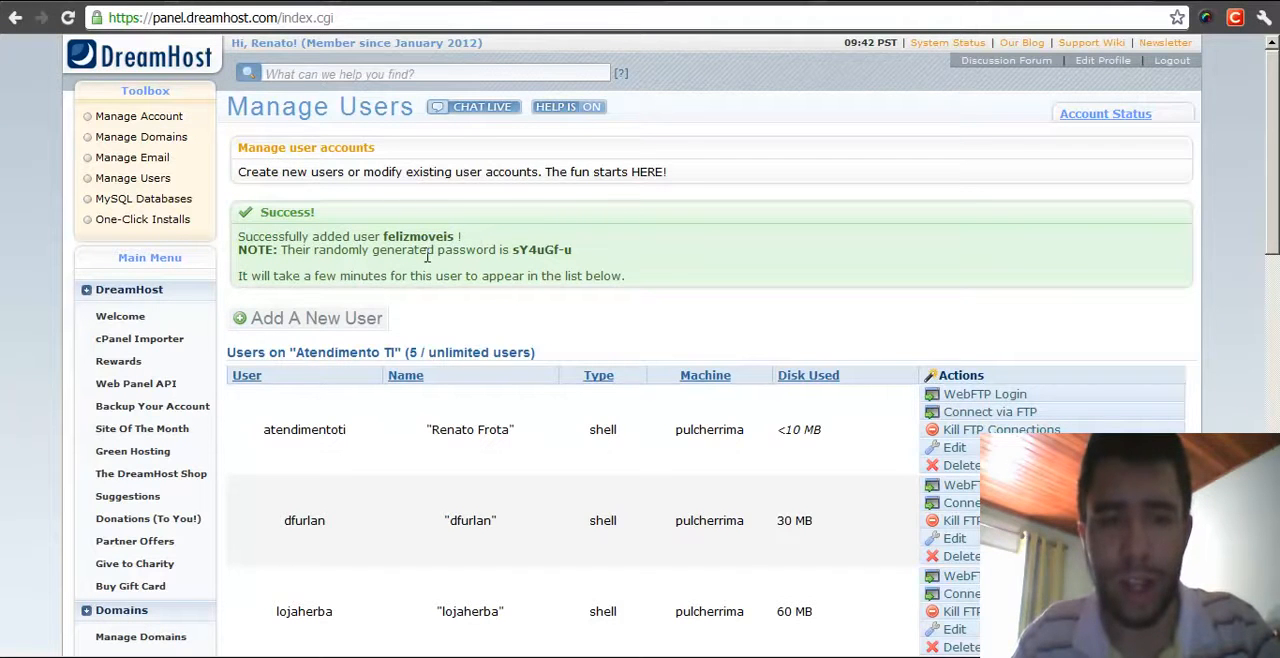
left_click_drag(512, 250, 576, 250)
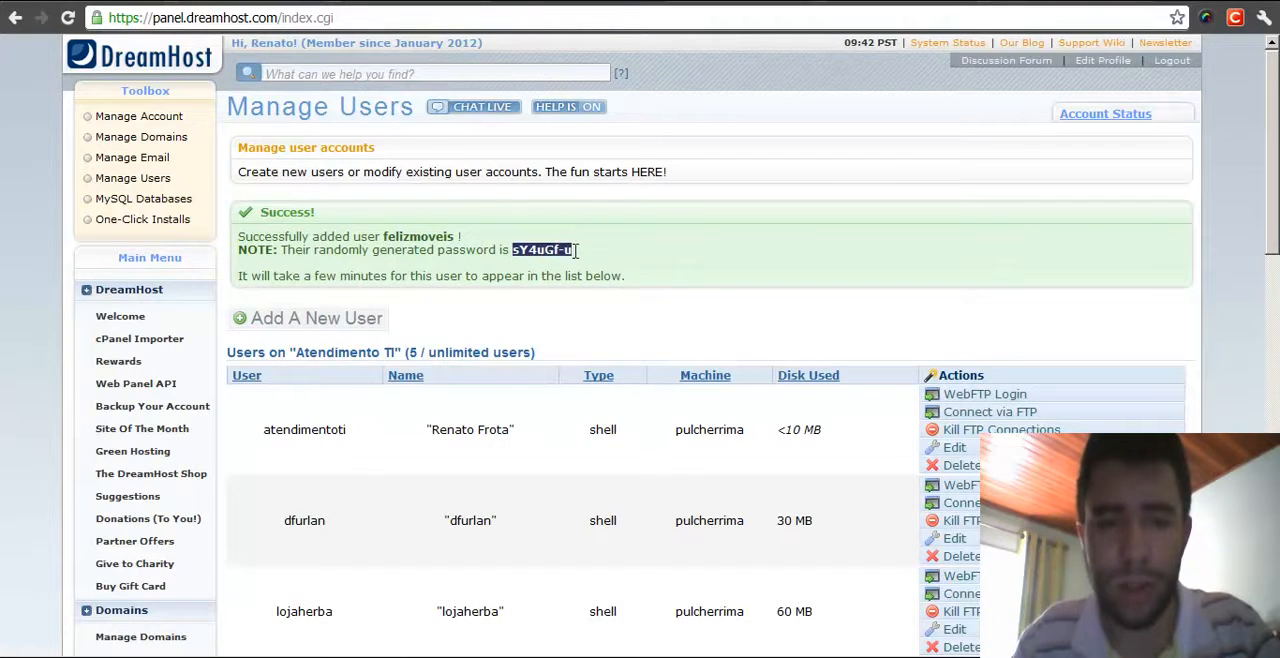
right_click(555, 253)
left_click(587, 265)
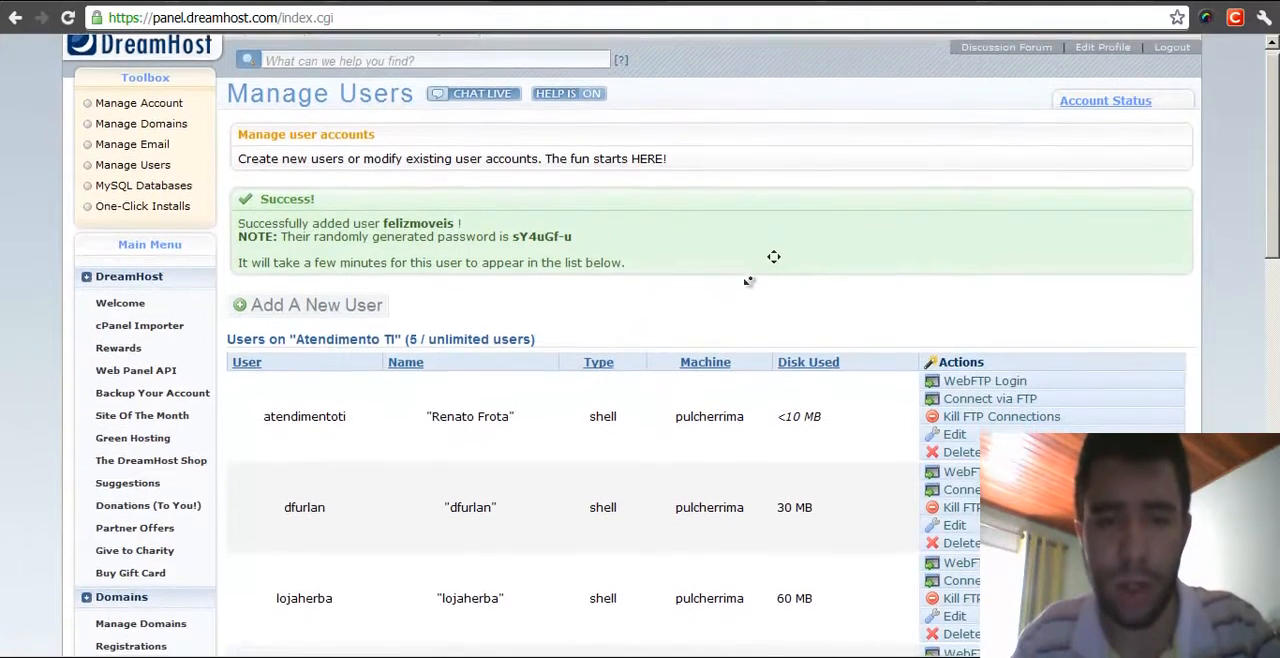
scroll(730, 358, "up", 3)
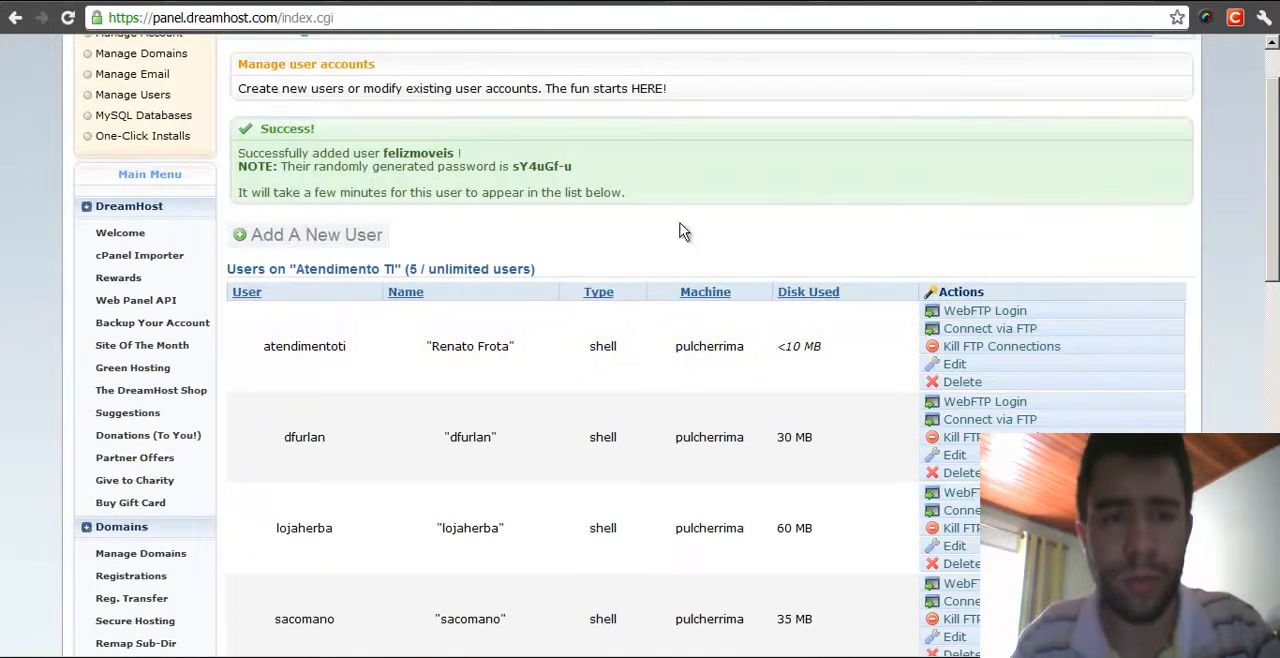
scroll(650, 185, "up", 2)
left_click_drag(240, 278, 643, 277)
left_click(621, 352)
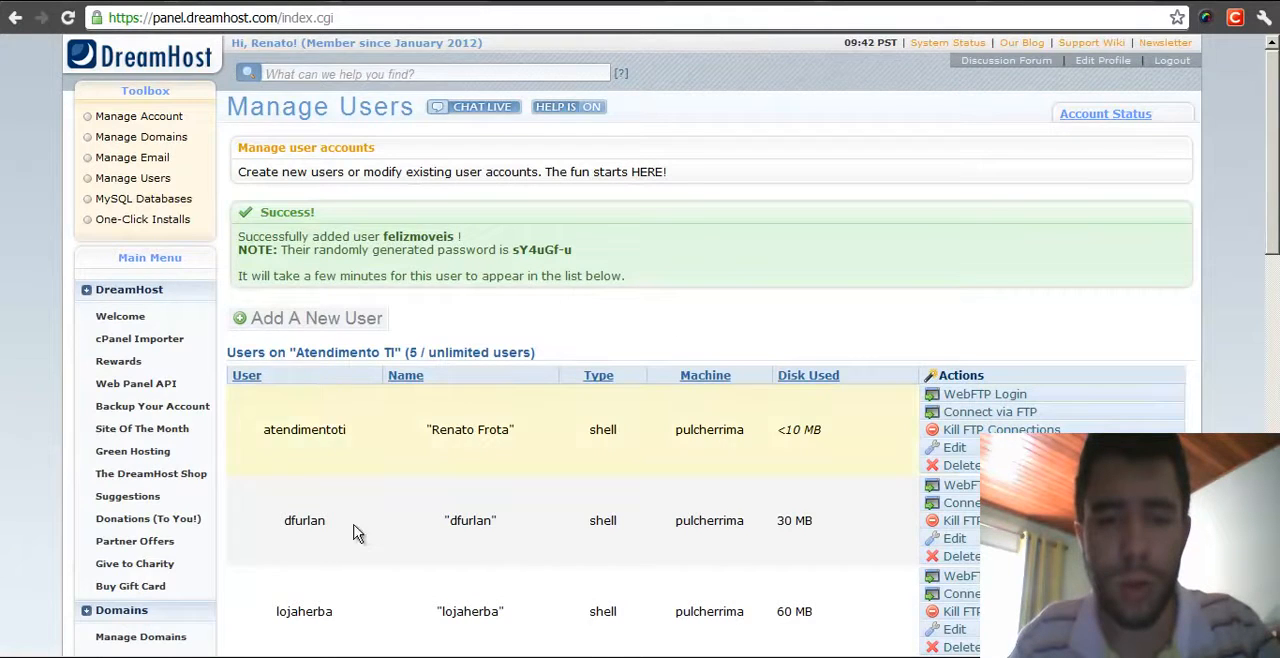
scroll(594, 534, "down", 3)
scroll(431, 410, "up", 3)
- Reload the Manage Users page to check whether felizmoveis appears in the user list
left_click(362, 17)
key("Return")
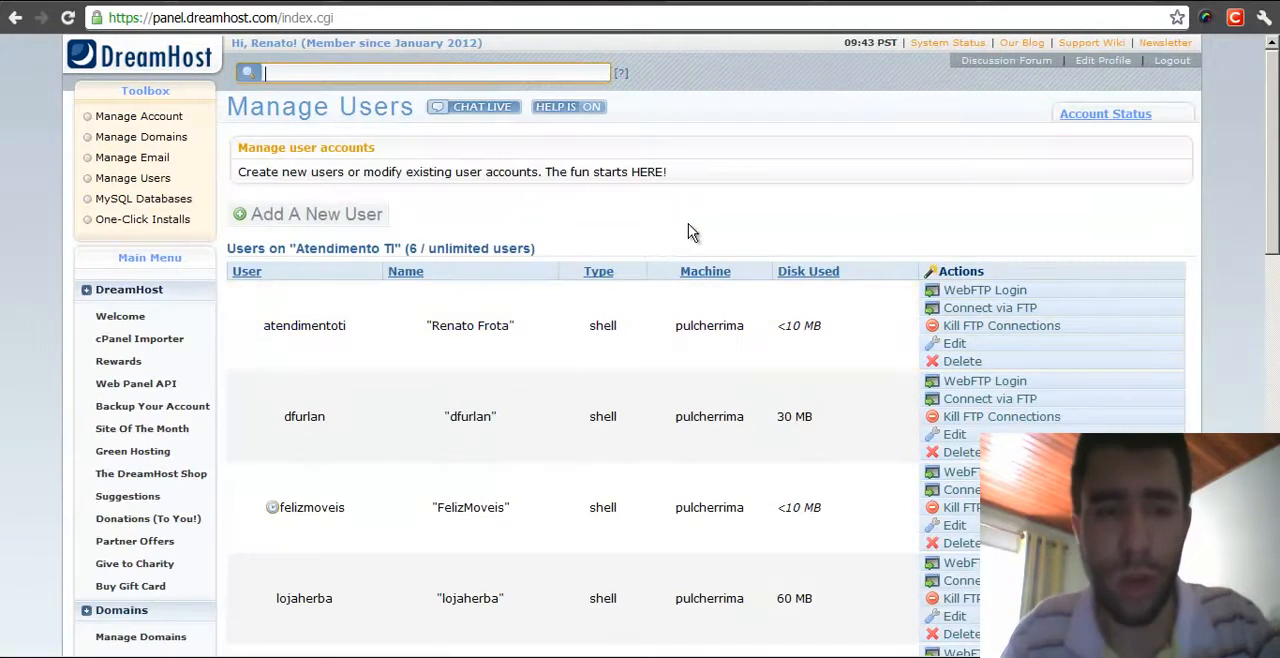
scroll(690, 232, "down", 3)
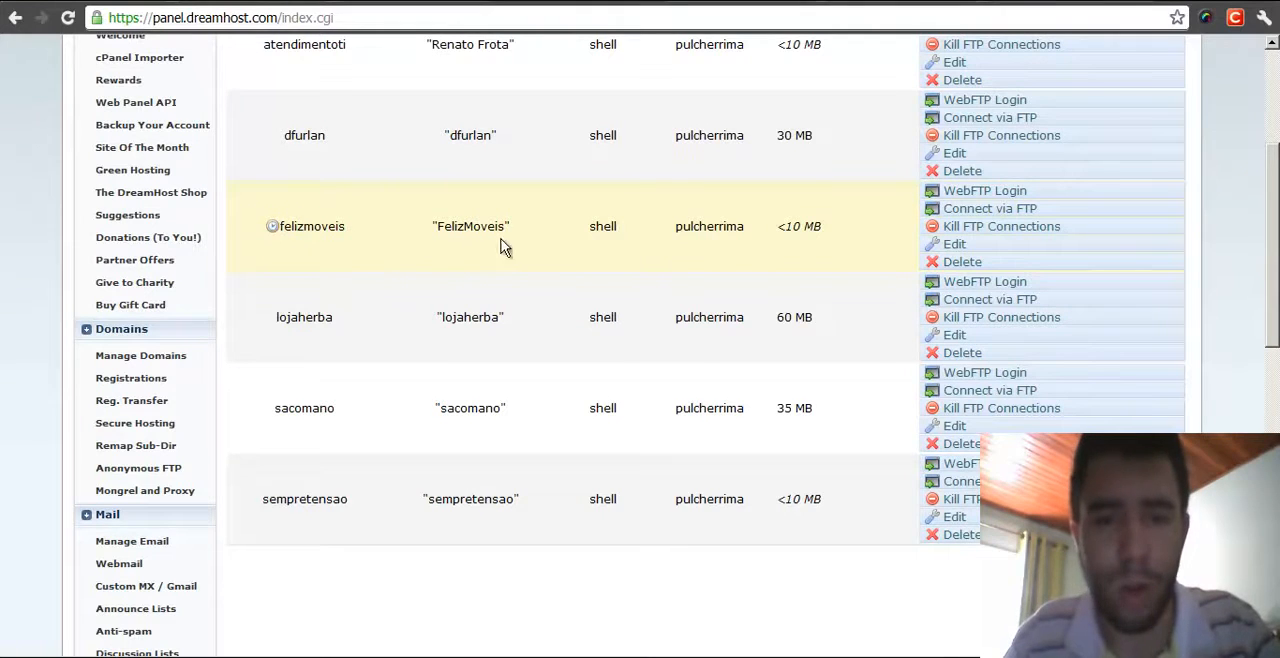
double_click(367, 18)
key("Return")
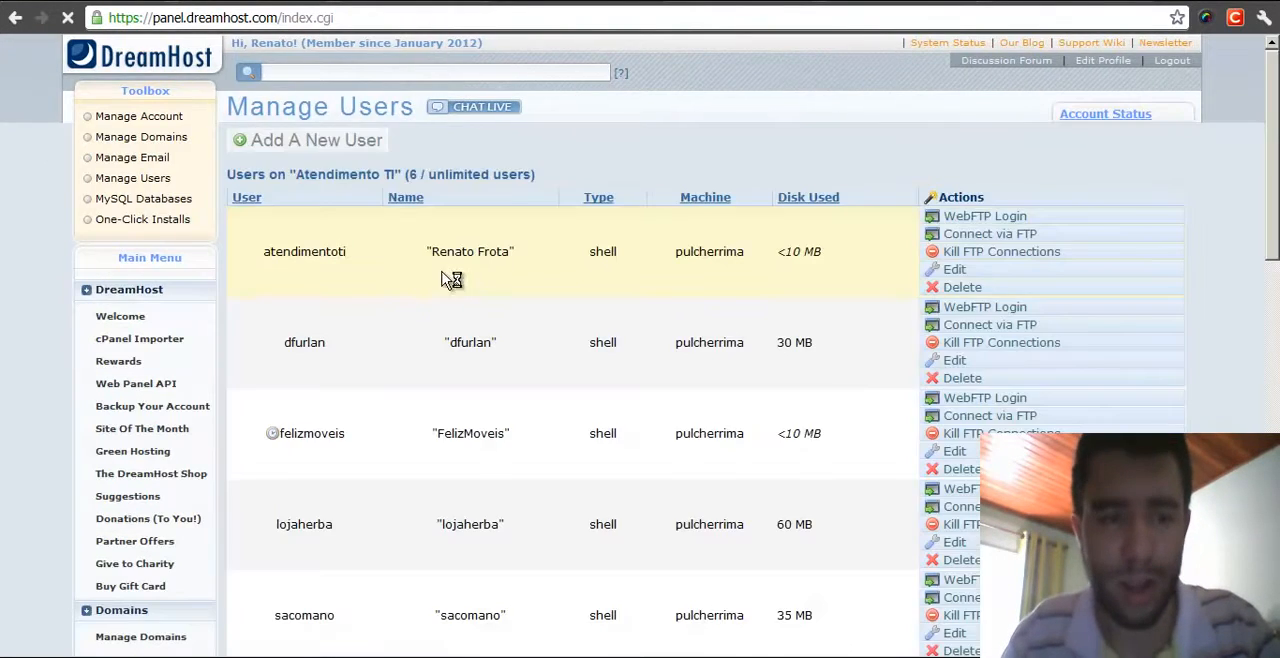
scroll(475, 262, "down", 1)
scroll(476, 264, "up", 1)
left_click(522, 18)
key("Return")
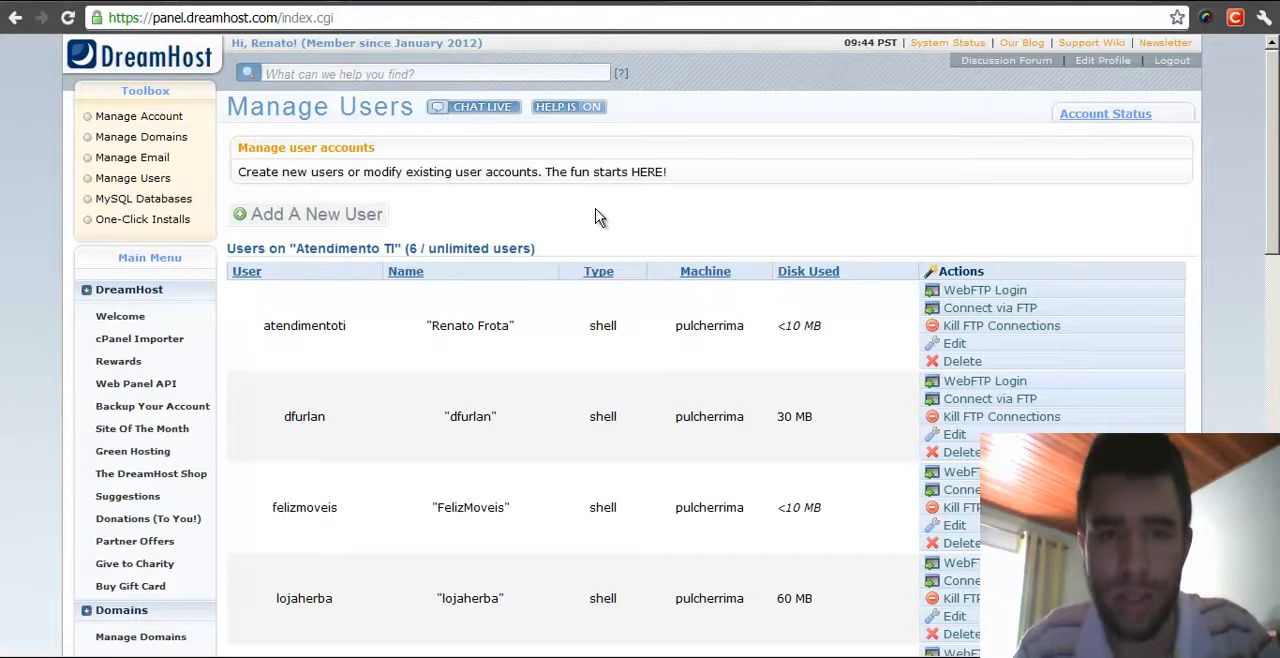
- Highlight the felizmoveis user entry in the user list
left_click_drag(244, 513, 348, 510)
left_click(360, 510)
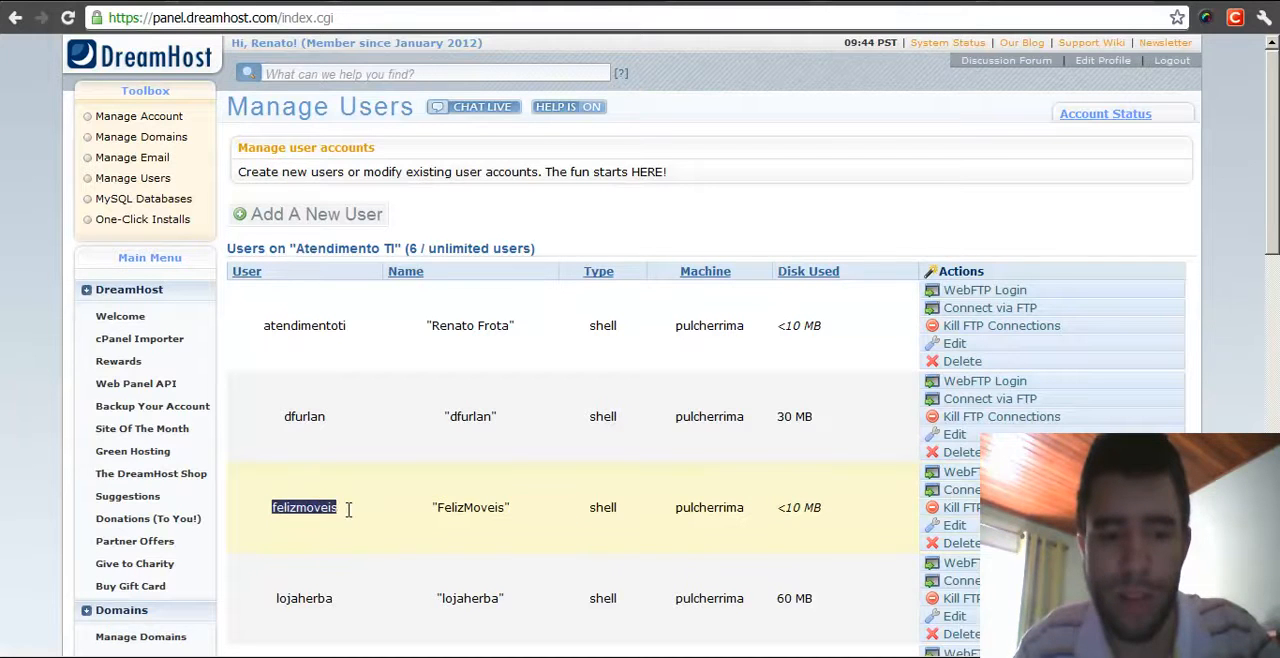
left_click(370, 516)
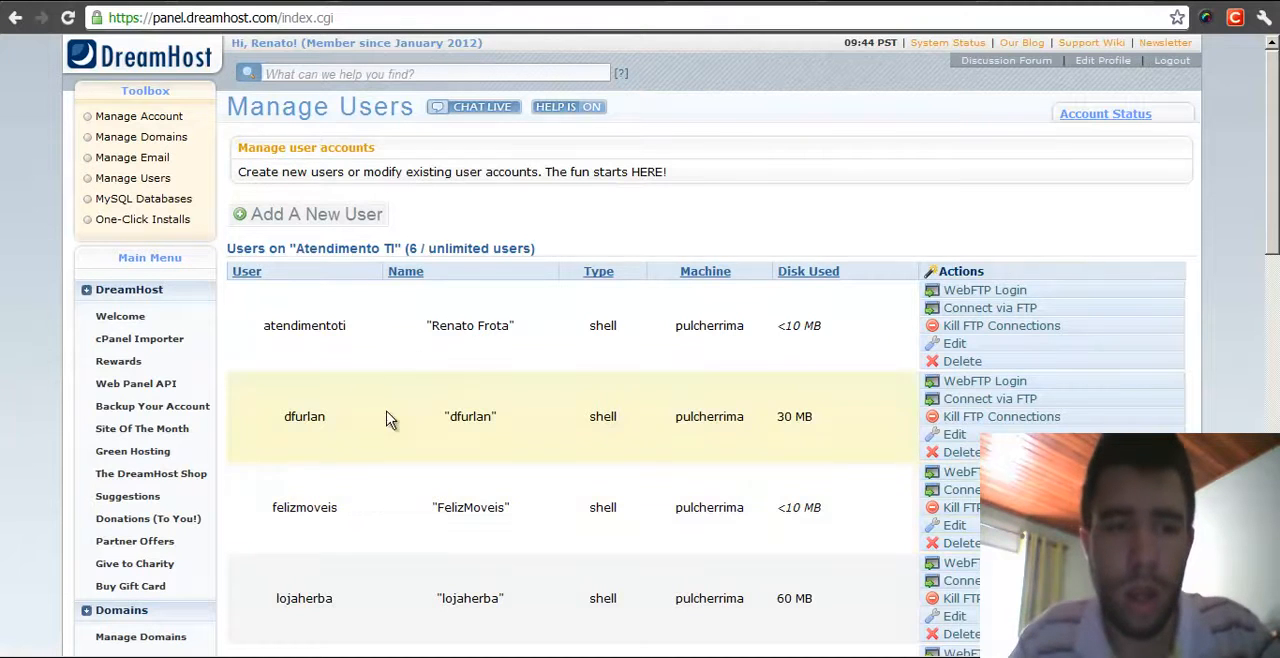
- Start adding a new fully hosted domain and enter felizmoveis.com.br as the domain to host
left_click(152, 140)
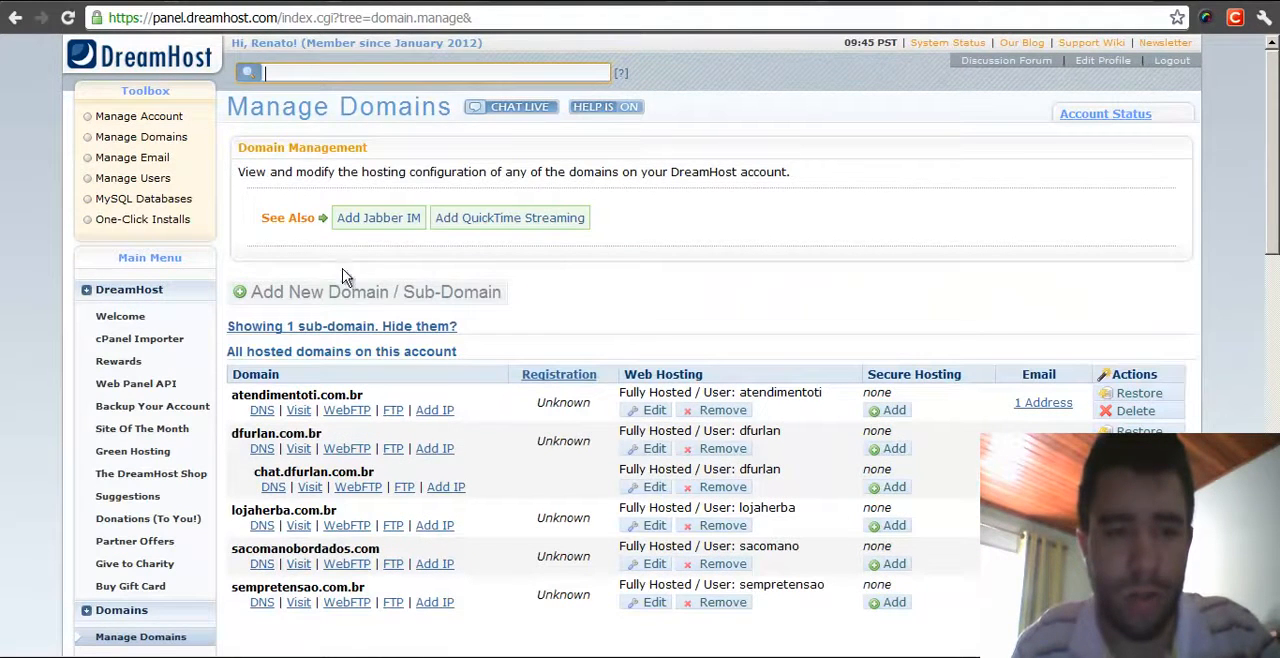
left_click(283, 297)
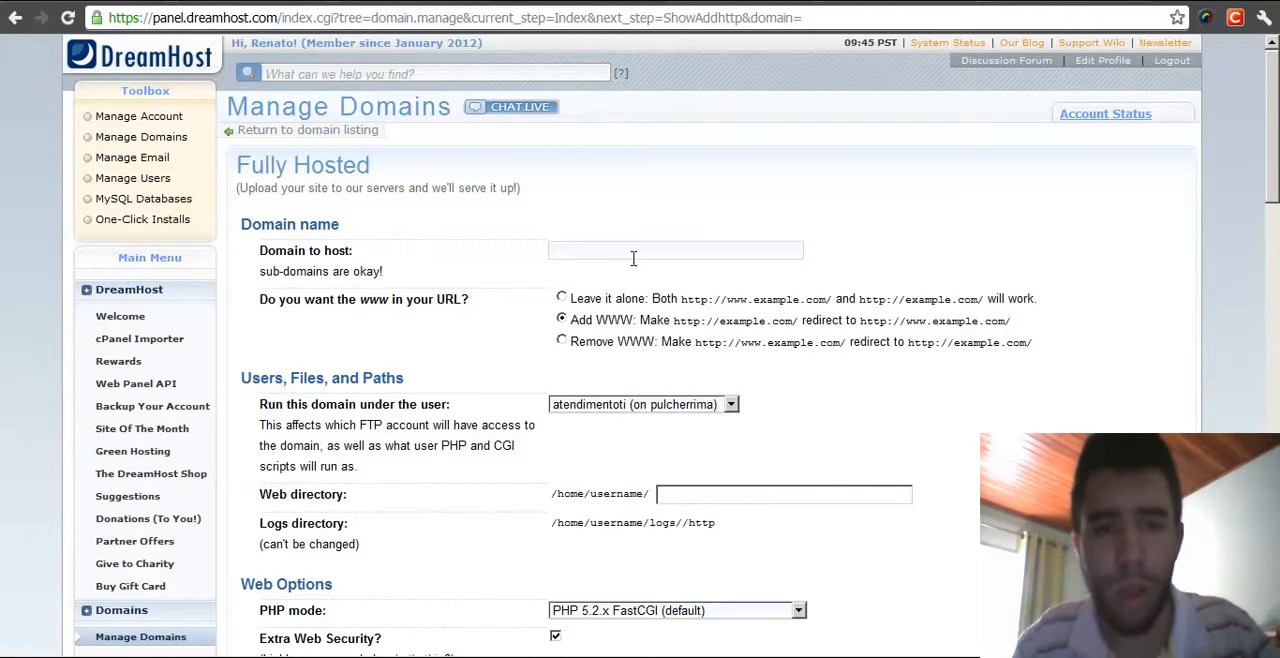
type("felizmoveis.com.br")
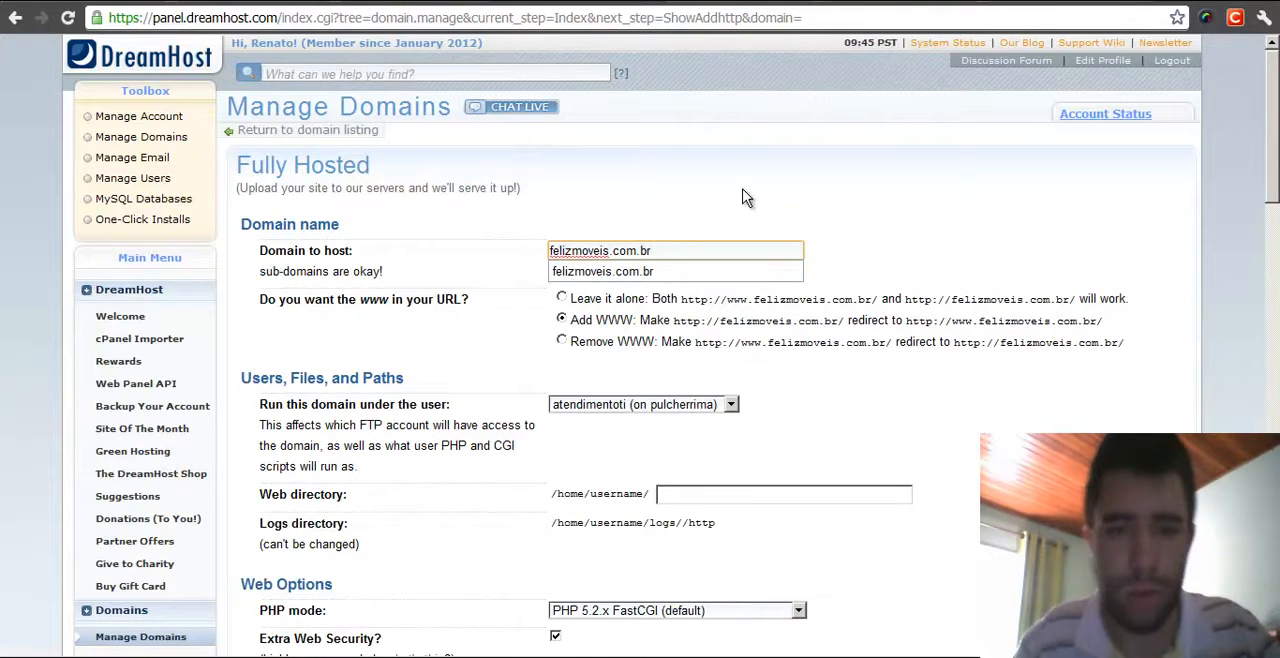
key("Tab")
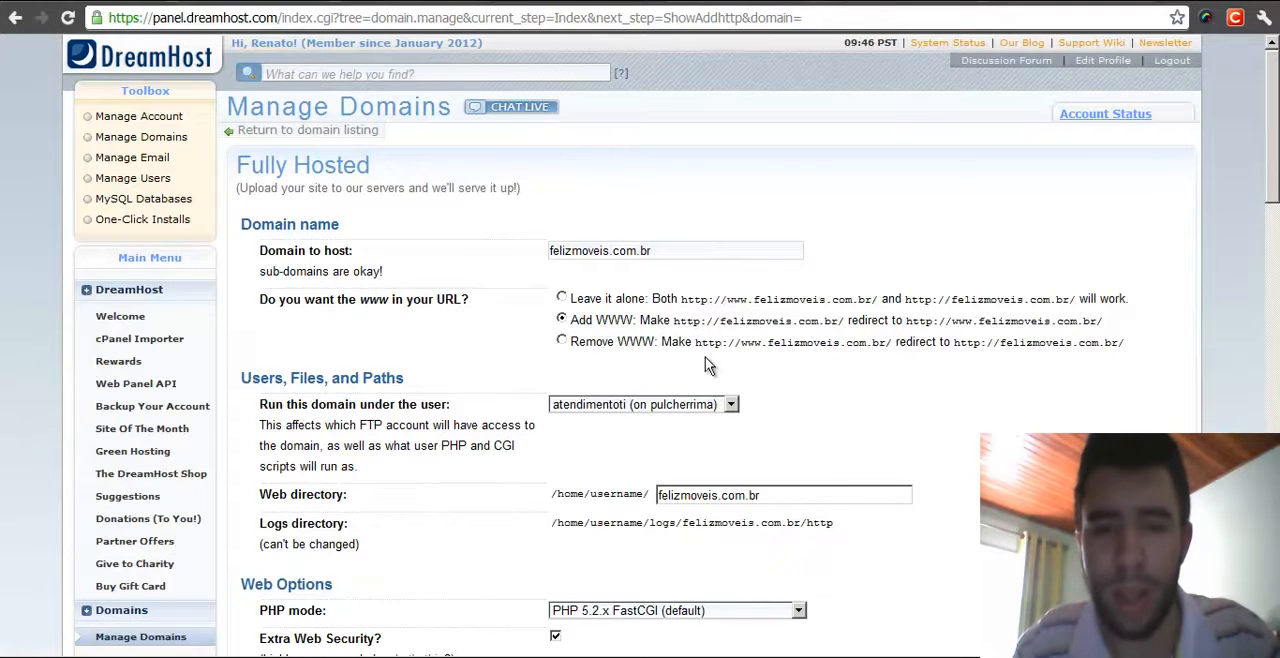
- Set the www option to Leave it alone so both www and non-www addresses work
left_click_drag(723, 320, 840, 321)
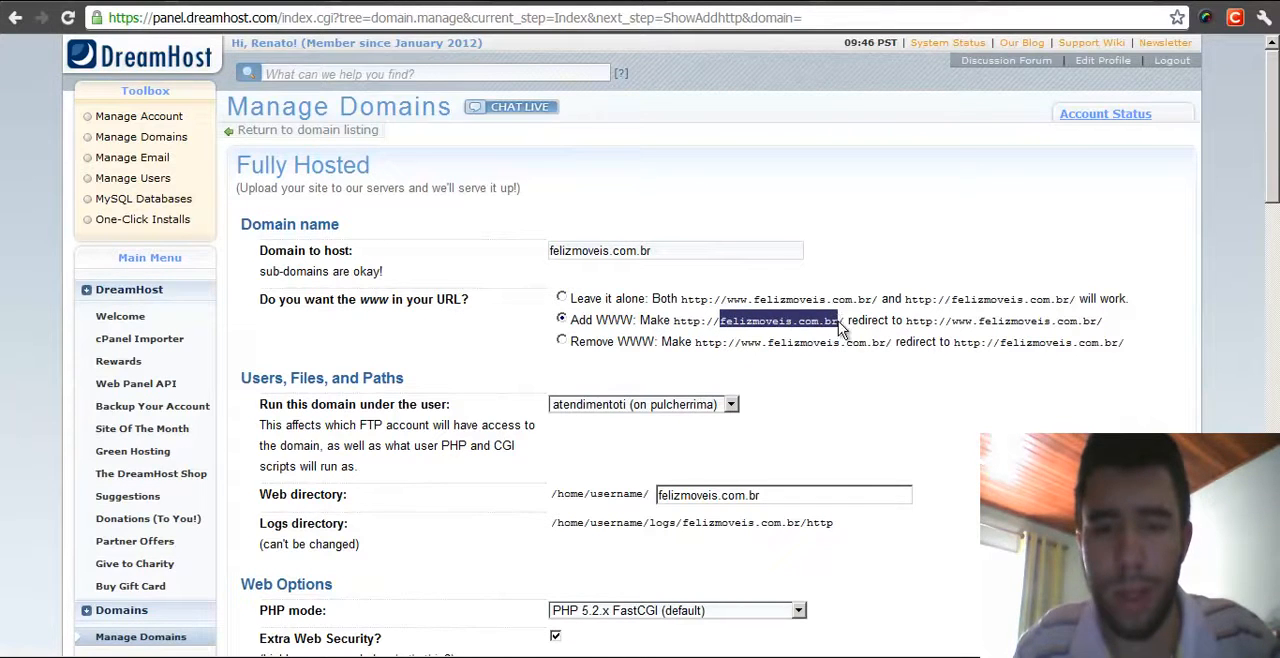
left_click(845, 332)
left_click_drag(952, 321, 958, 322)
left_click(1120, 328)
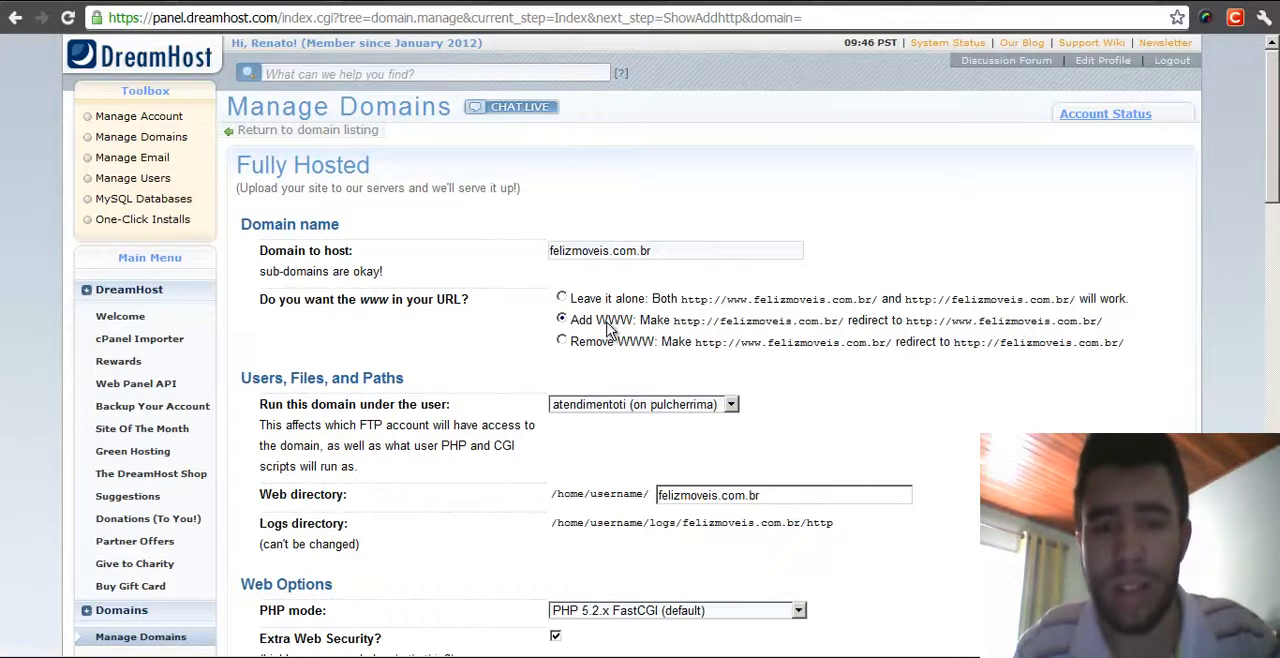
left_click(561, 341)
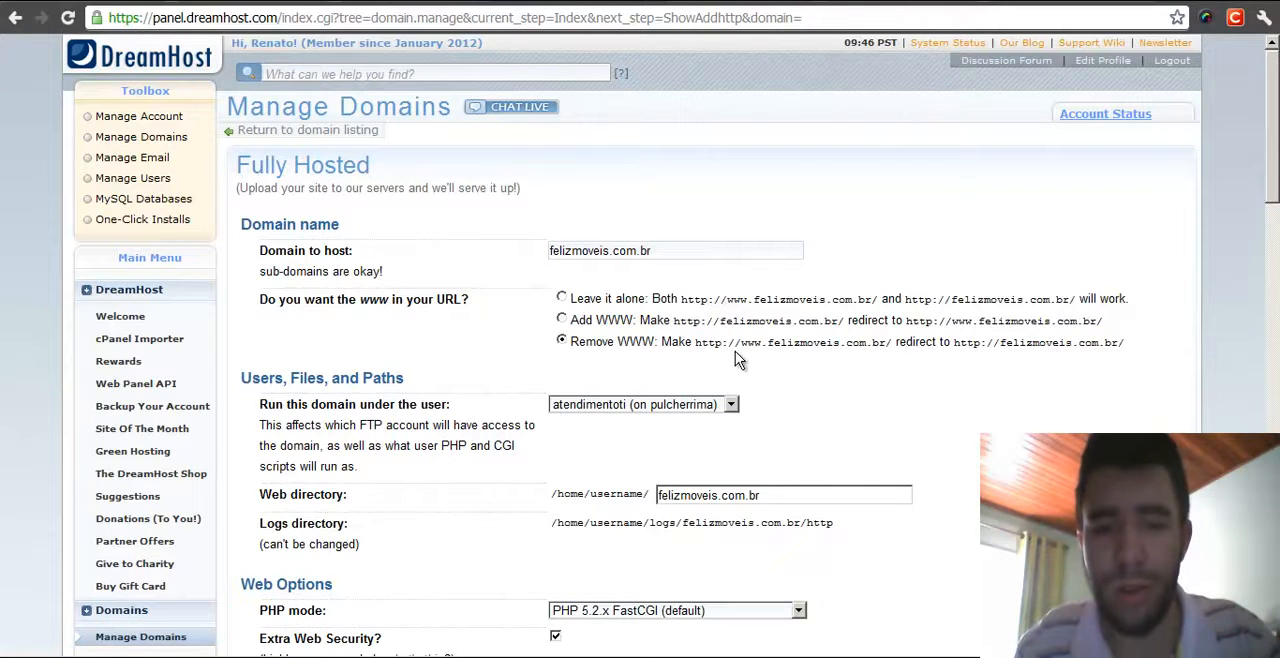
left_click_drag(744, 344, 768, 346)
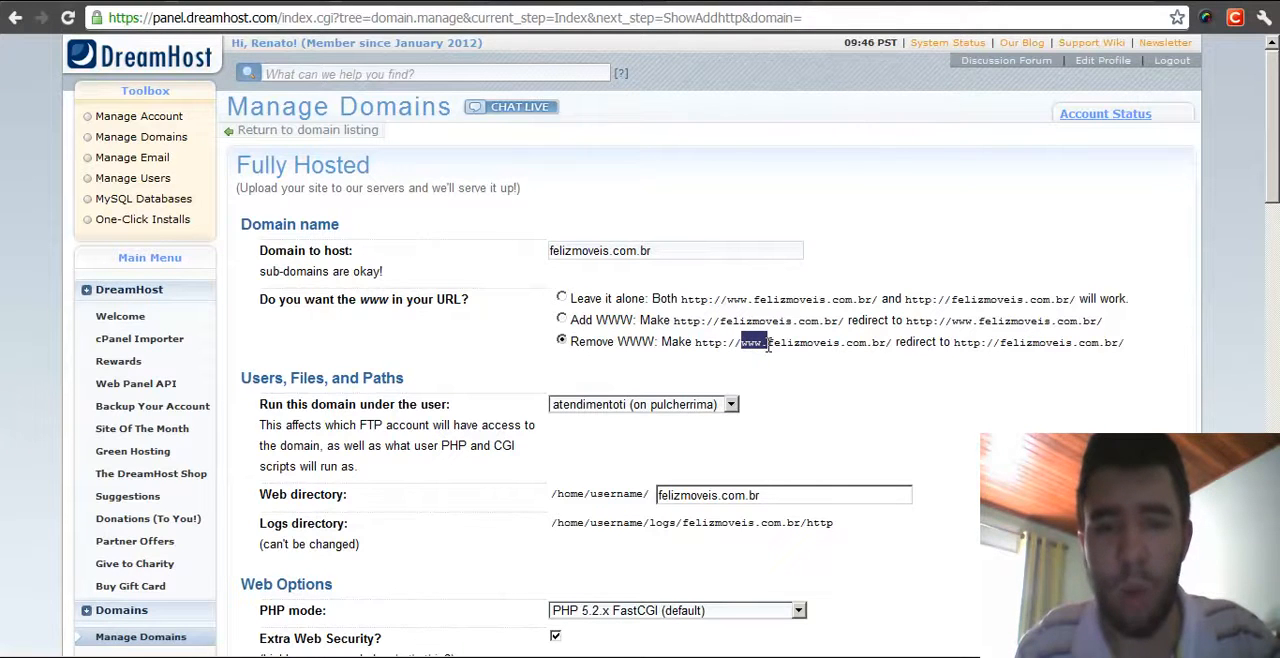
left_click(985, 355)
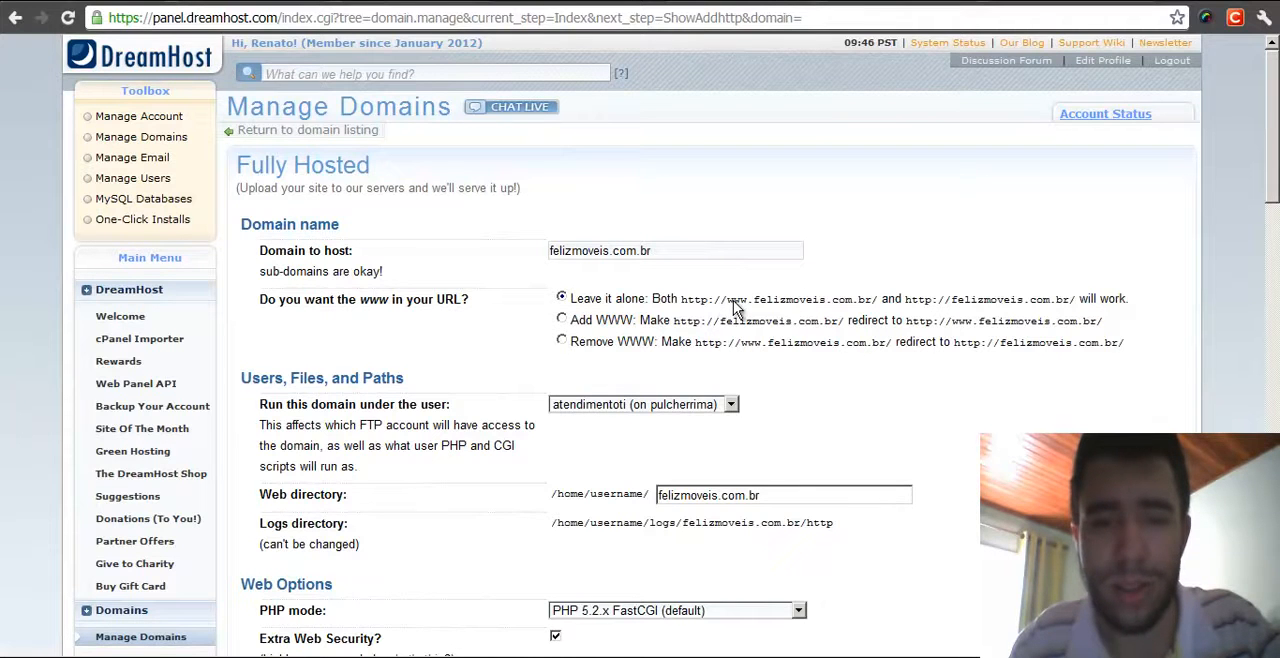
left_click_drag(726, 299, 737, 306)
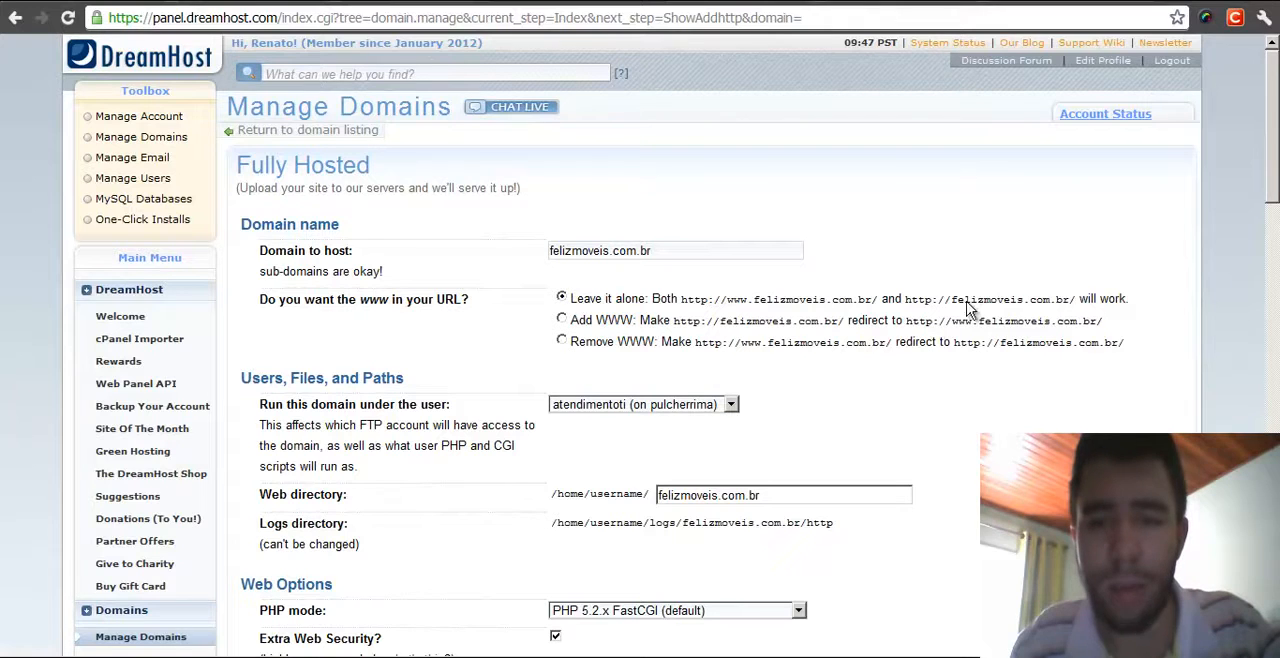
left_click_drag(952, 299, 1088, 298)
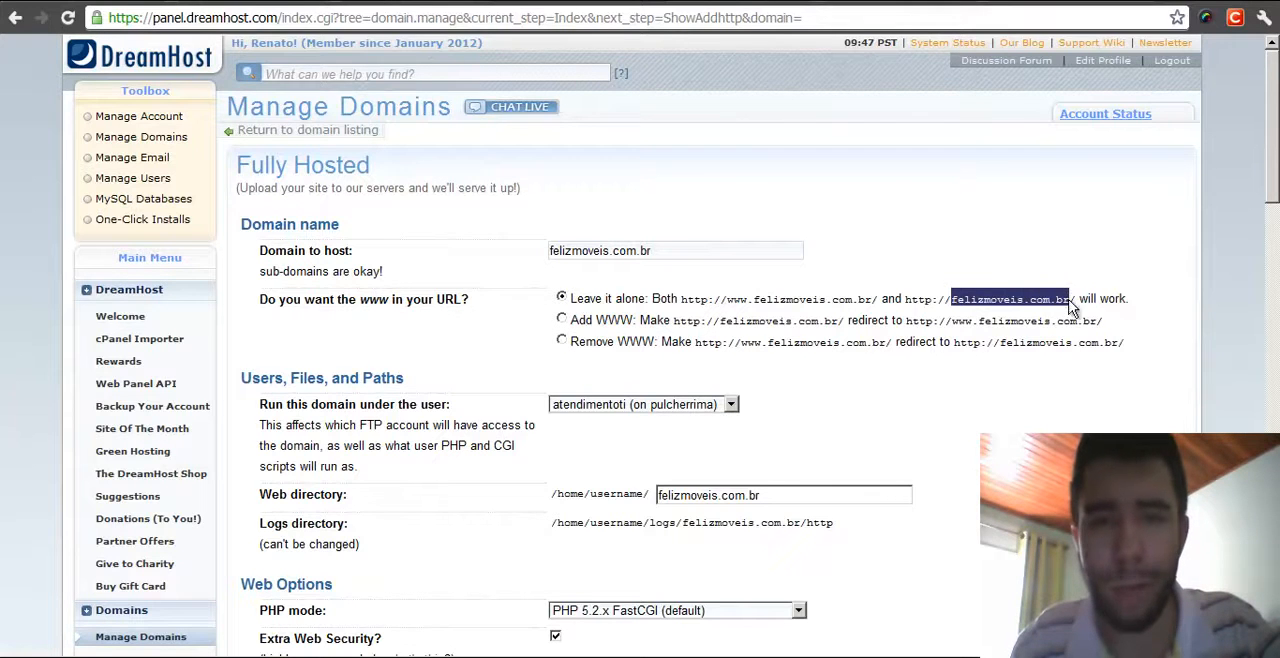
left_click(1029, 278)
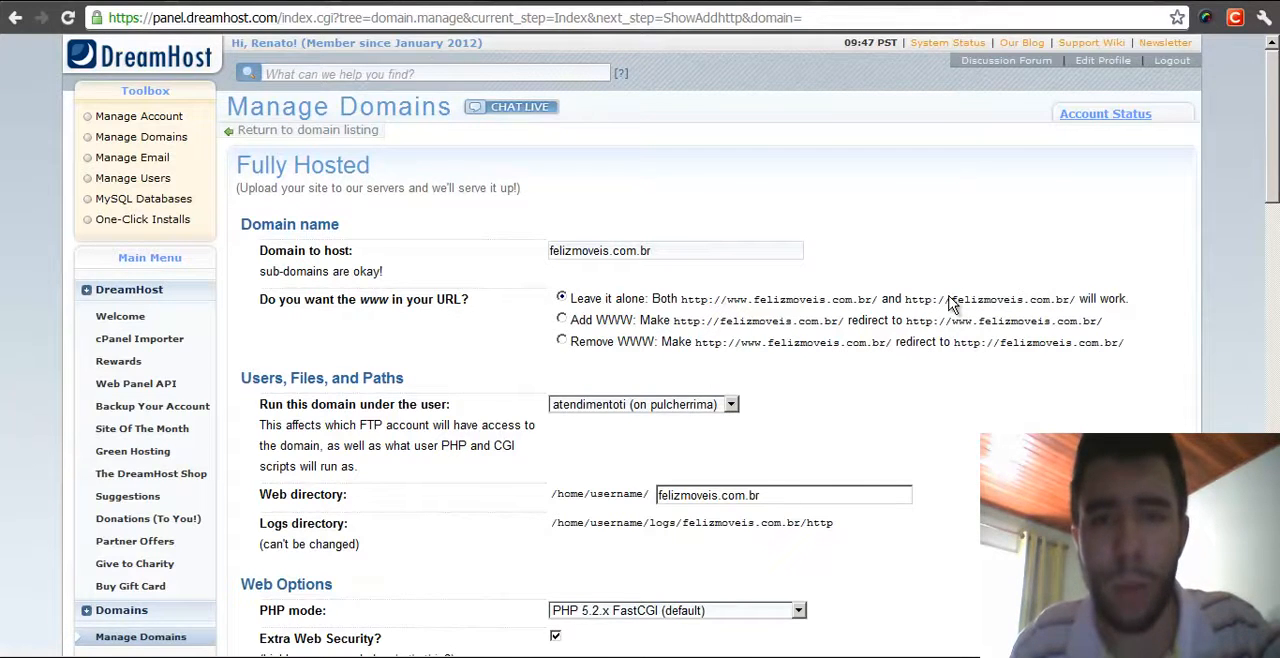
left_click_drag(952, 300, 1068, 298)
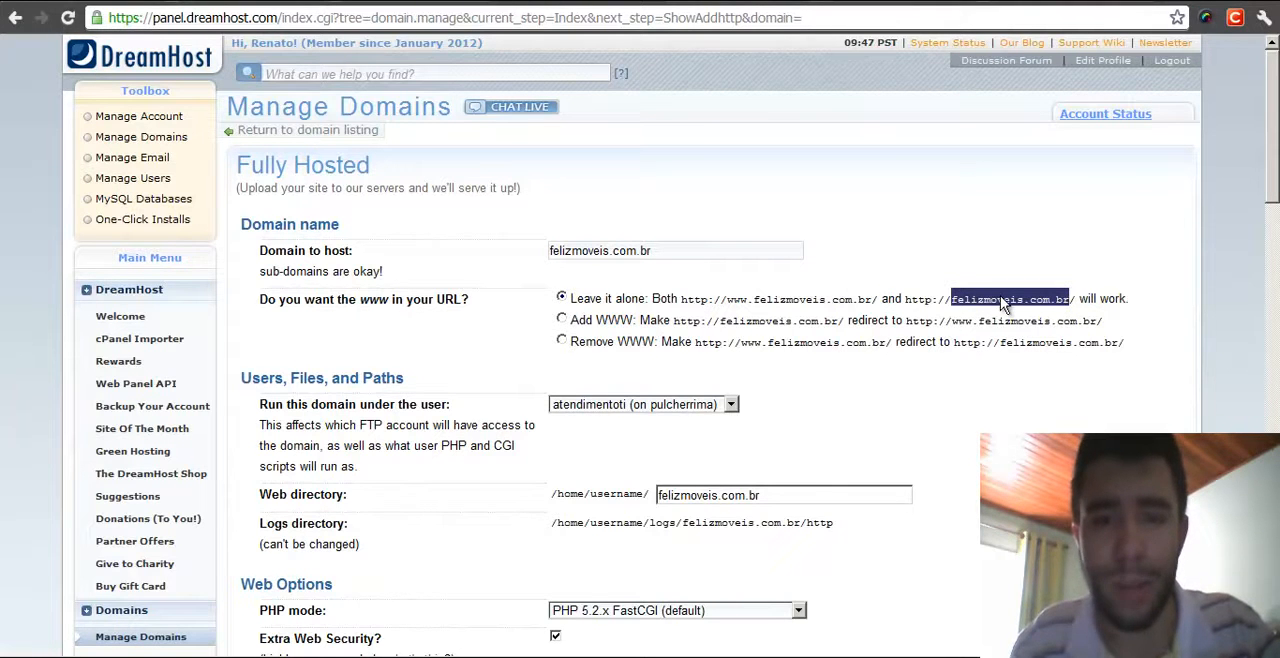
left_click(906, 268)
scroll(960, 290, "down", 1)
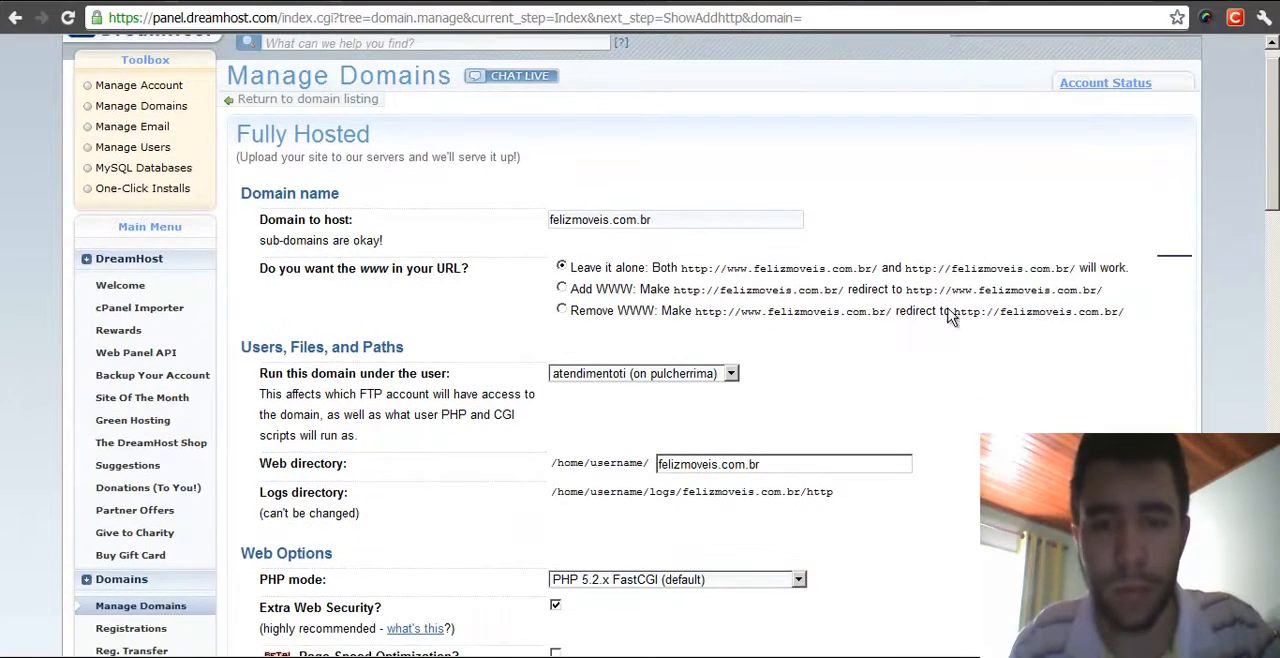
middle_click(524, 315)
middle_click(516, 371)
left_click(644, 252)
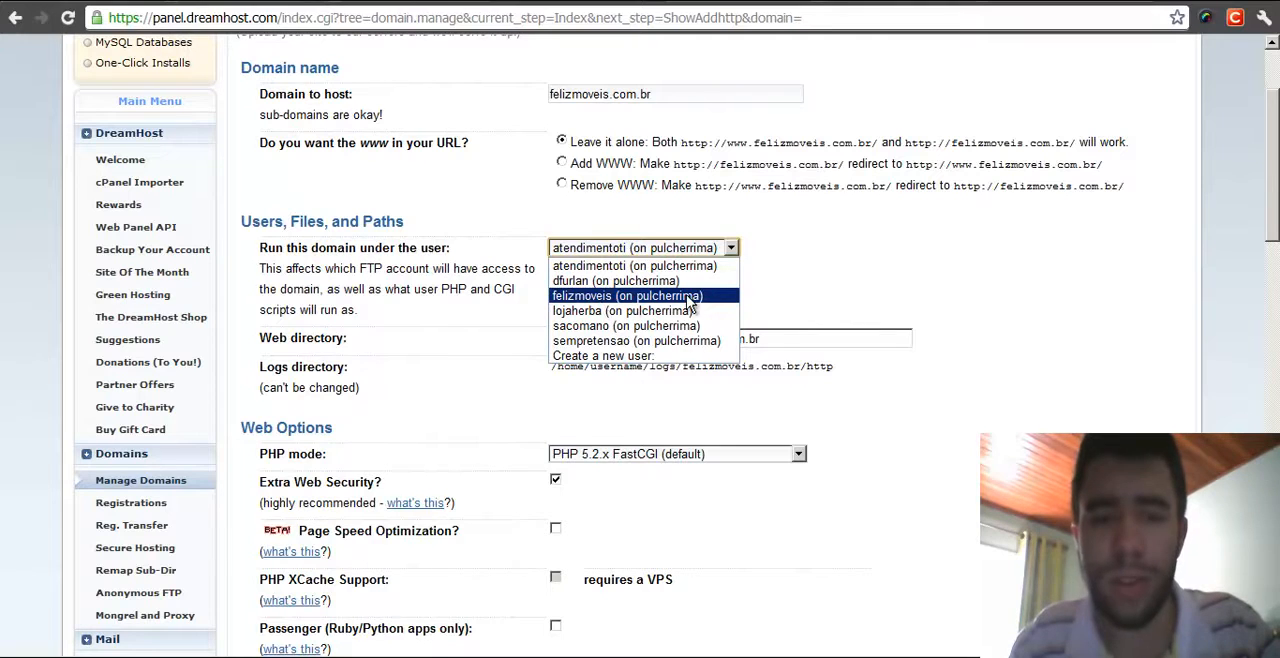
left_click(646, 355)
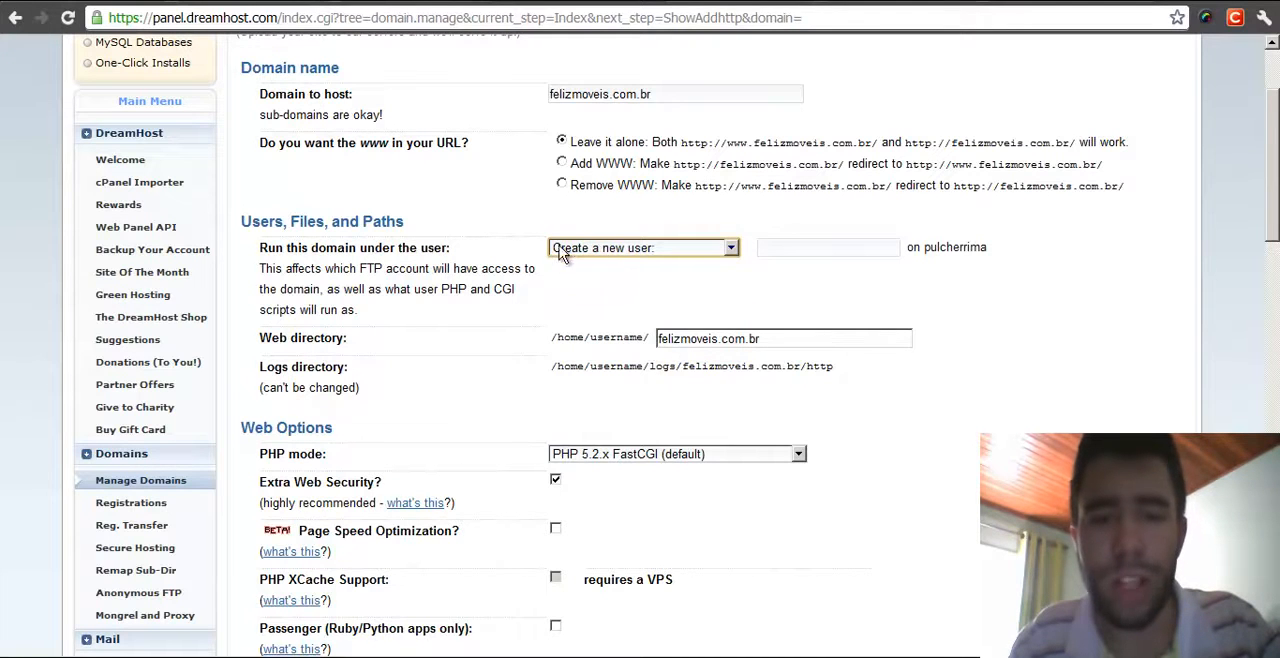
left_click(768, 250)
left_click(825, 249)
left_click(826, 226)
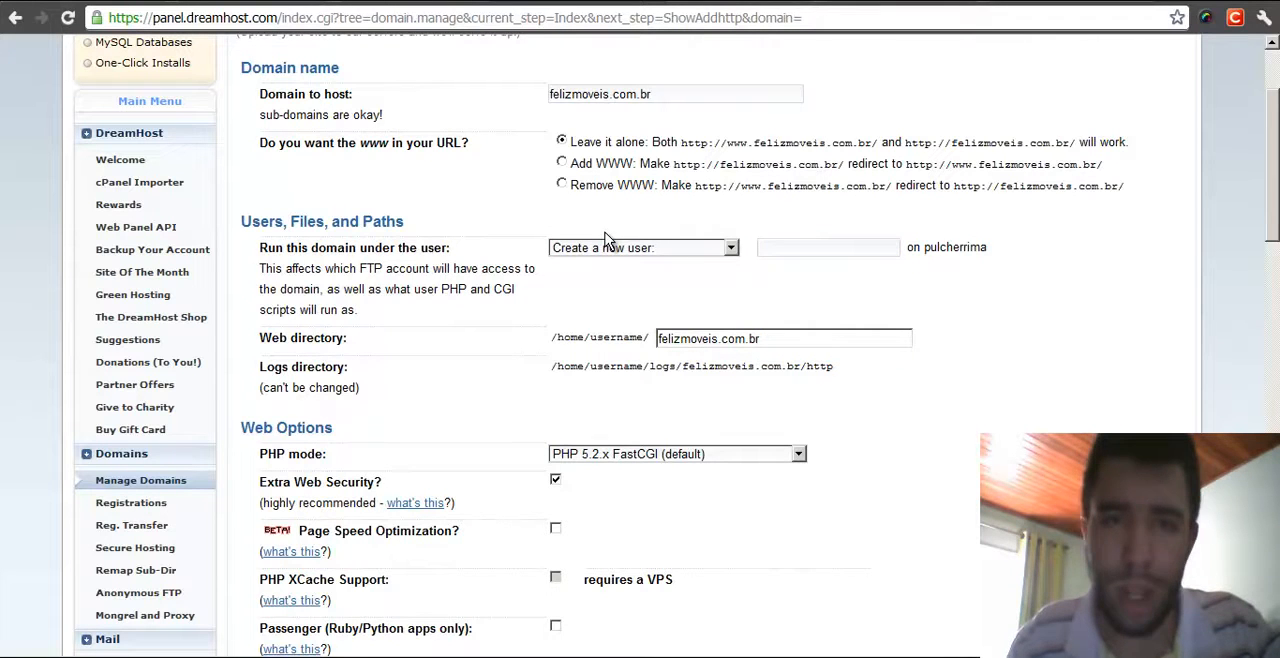
left_click(803, 249)
type("asdasdsad")
left_click_drag(829, 246, 754, 245)
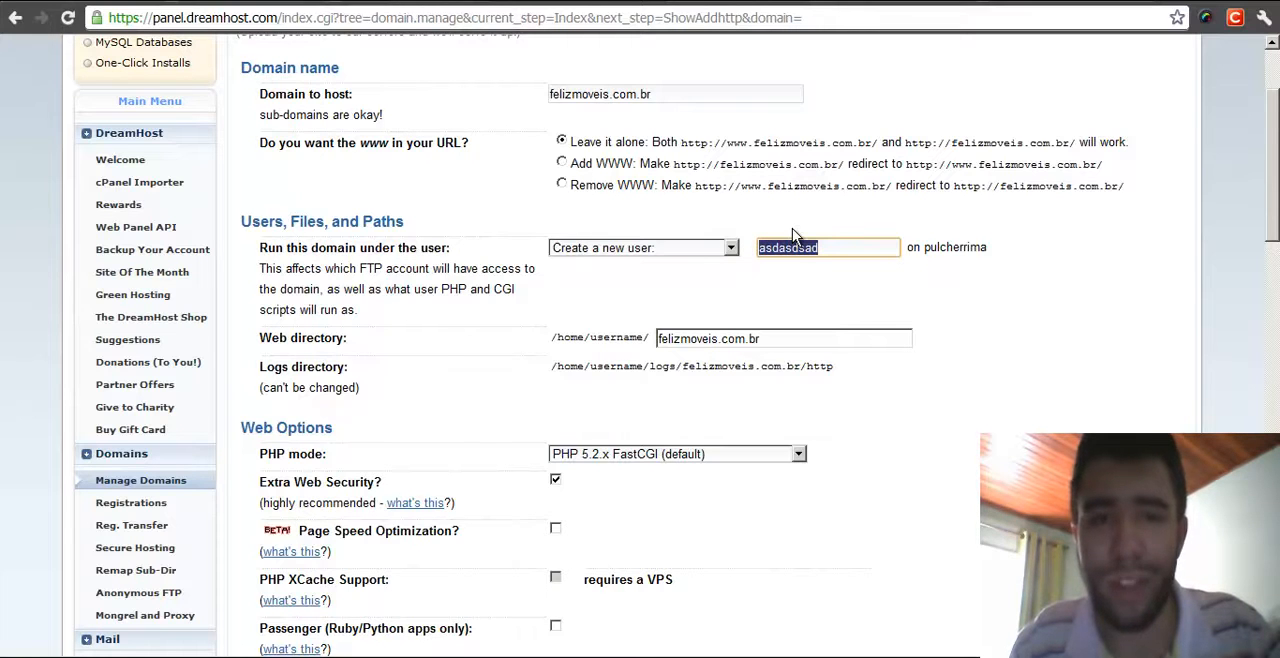
left_click(858, 251)
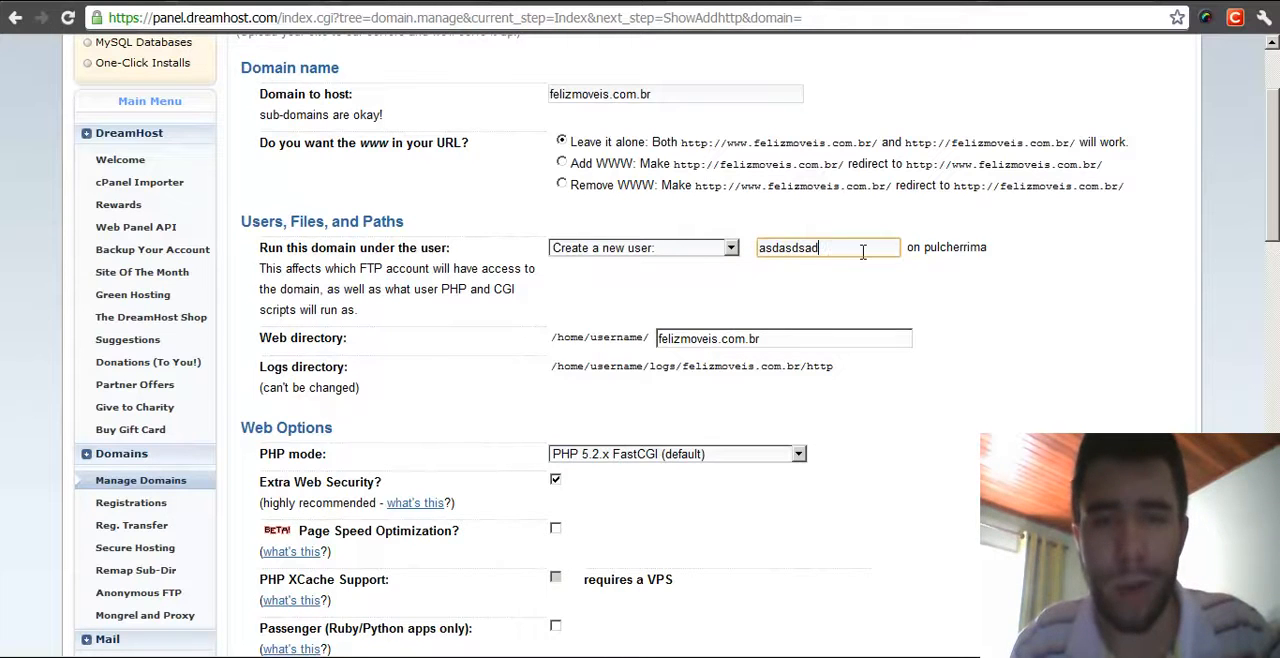
left_click_drag(838, 251, 719, 245)
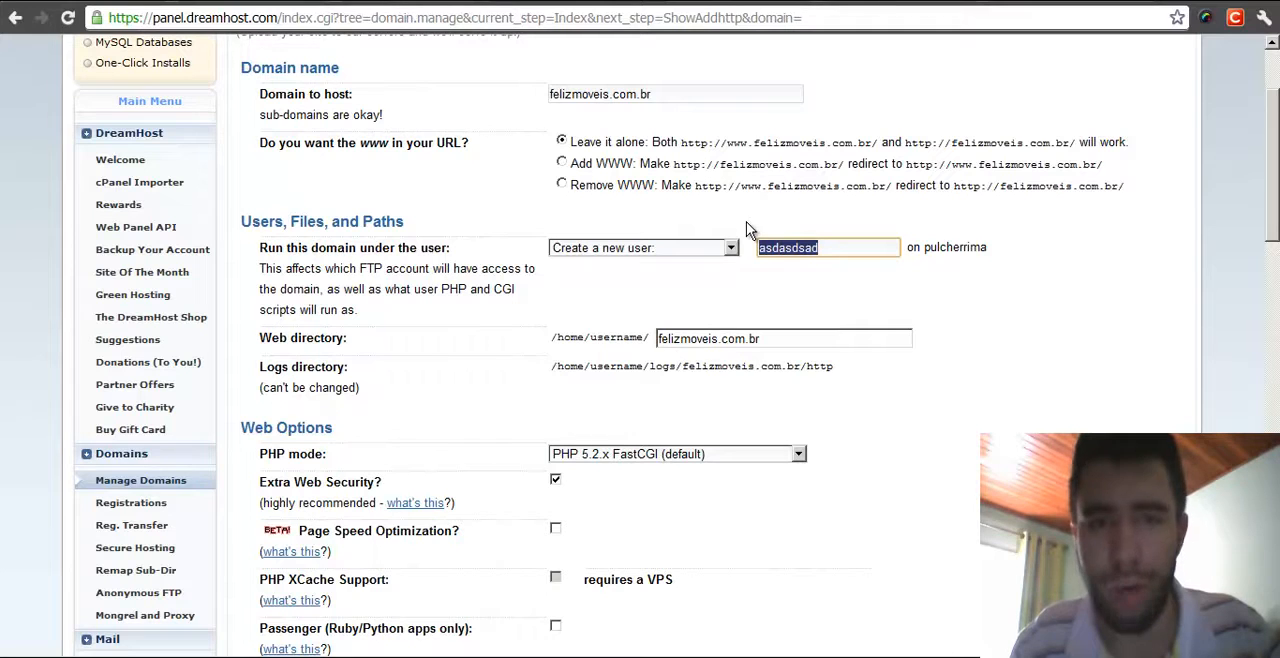
left_click(881, 247)
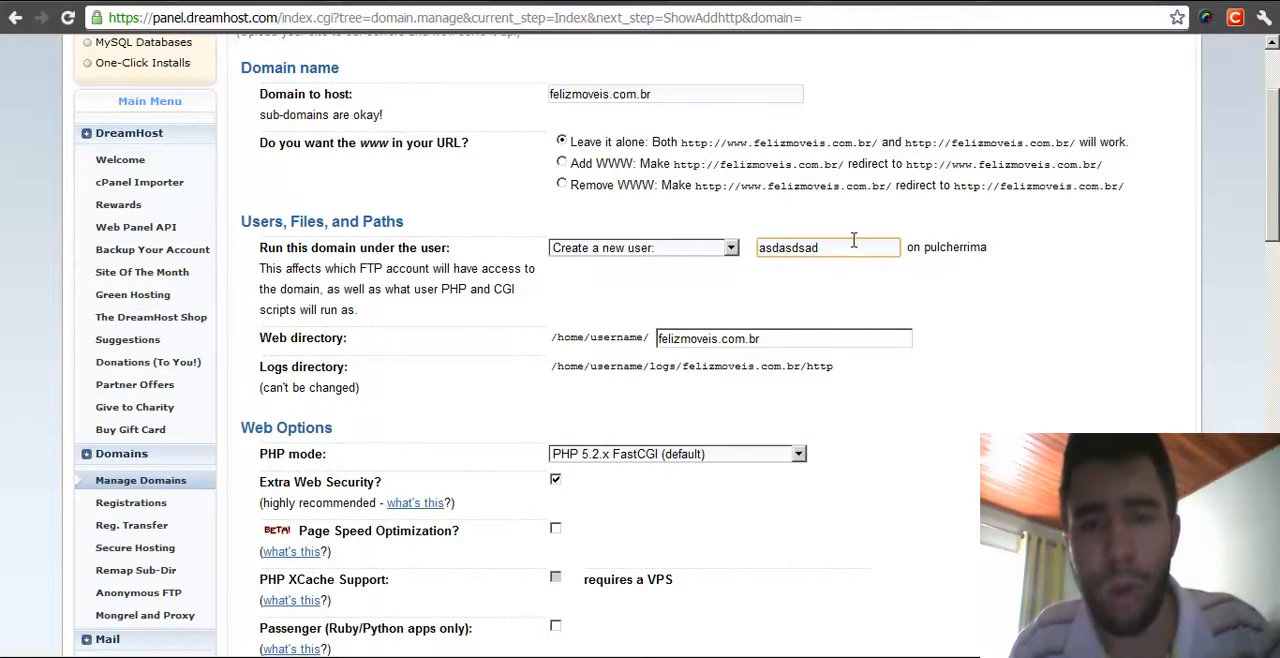
left_click_drag(850, 254, 760, 256)
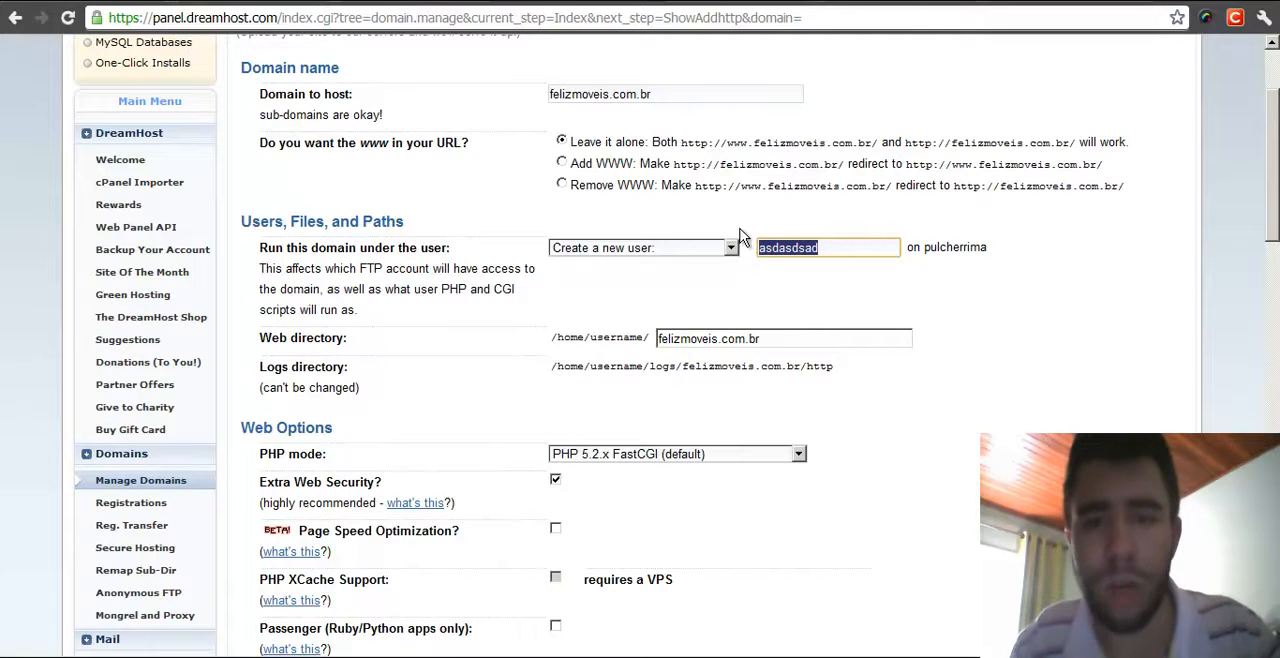
left_click(840, 249)
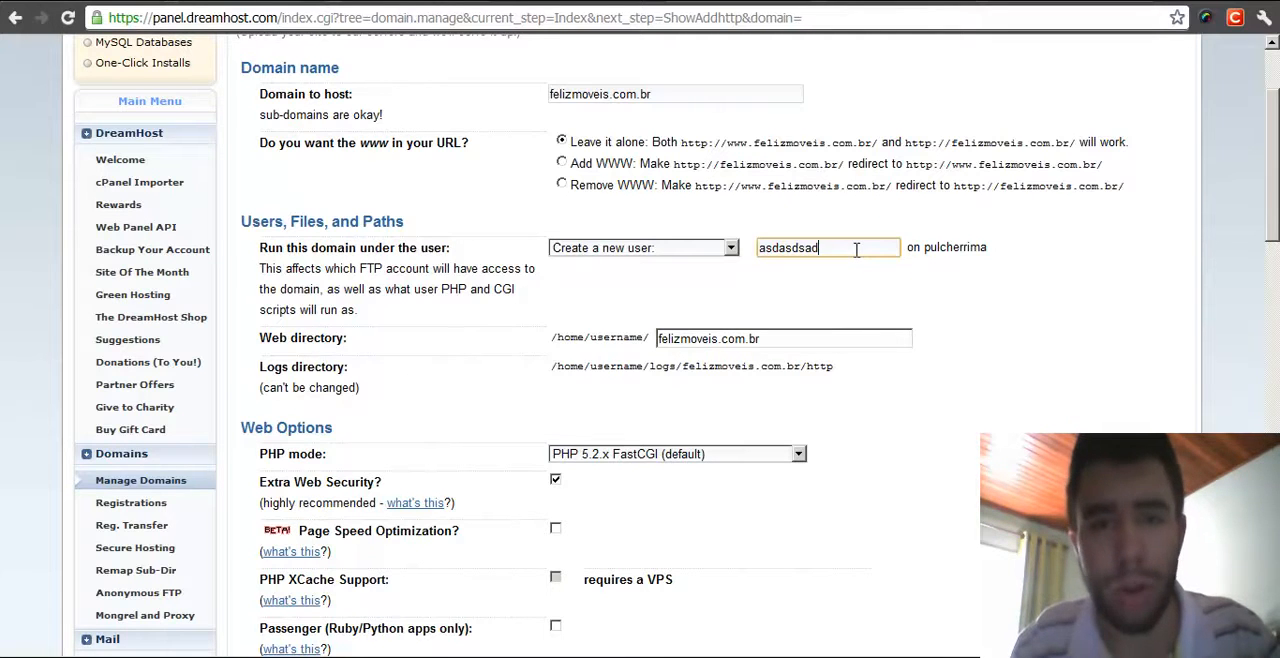
left_click_drag(857, 250, 758, 251)
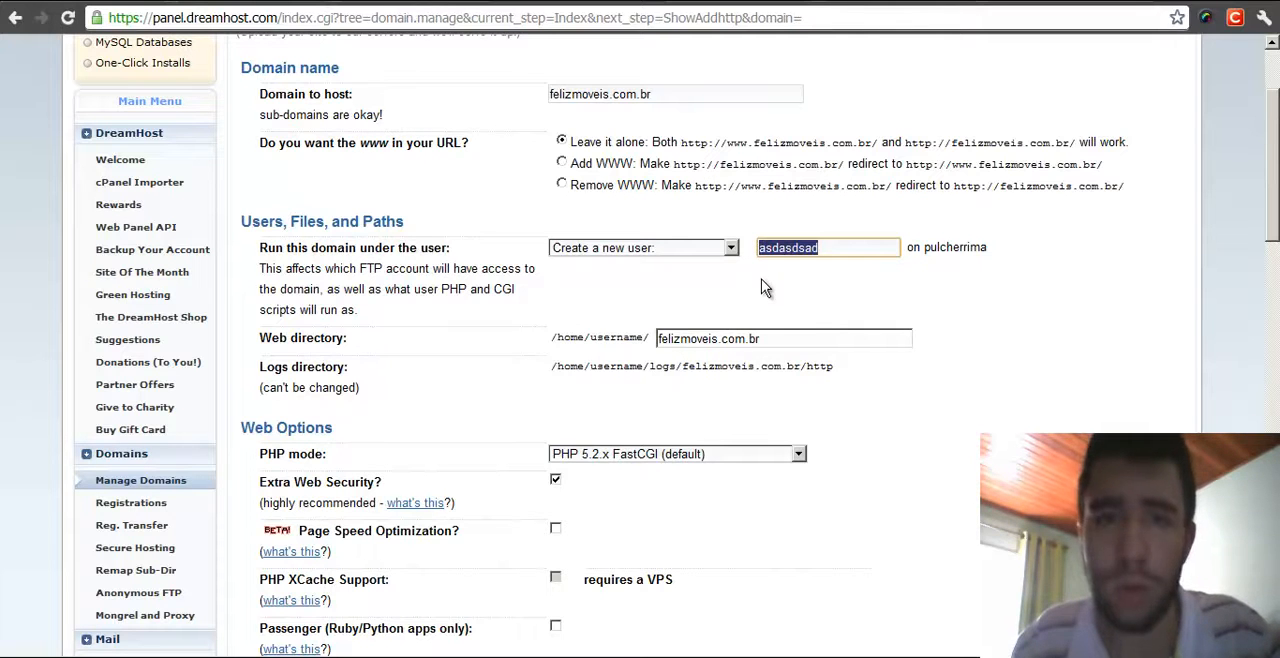
left_click(844, 254)
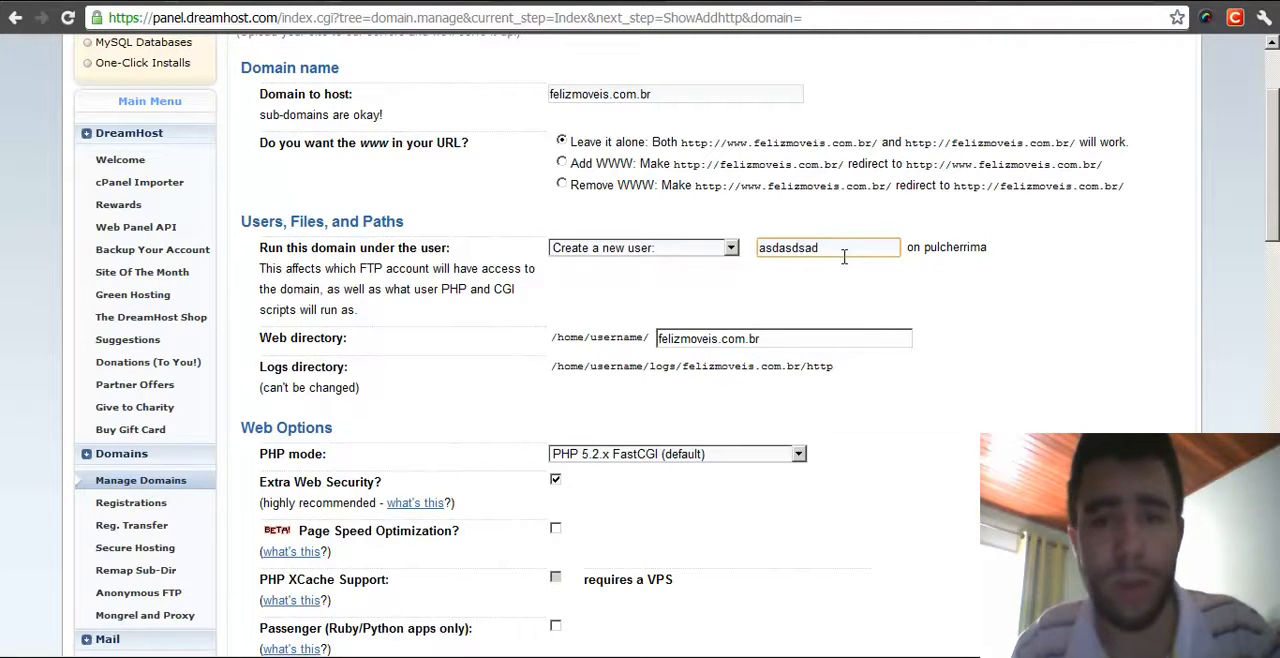
left_click_drag(841, 254, 752, 249)
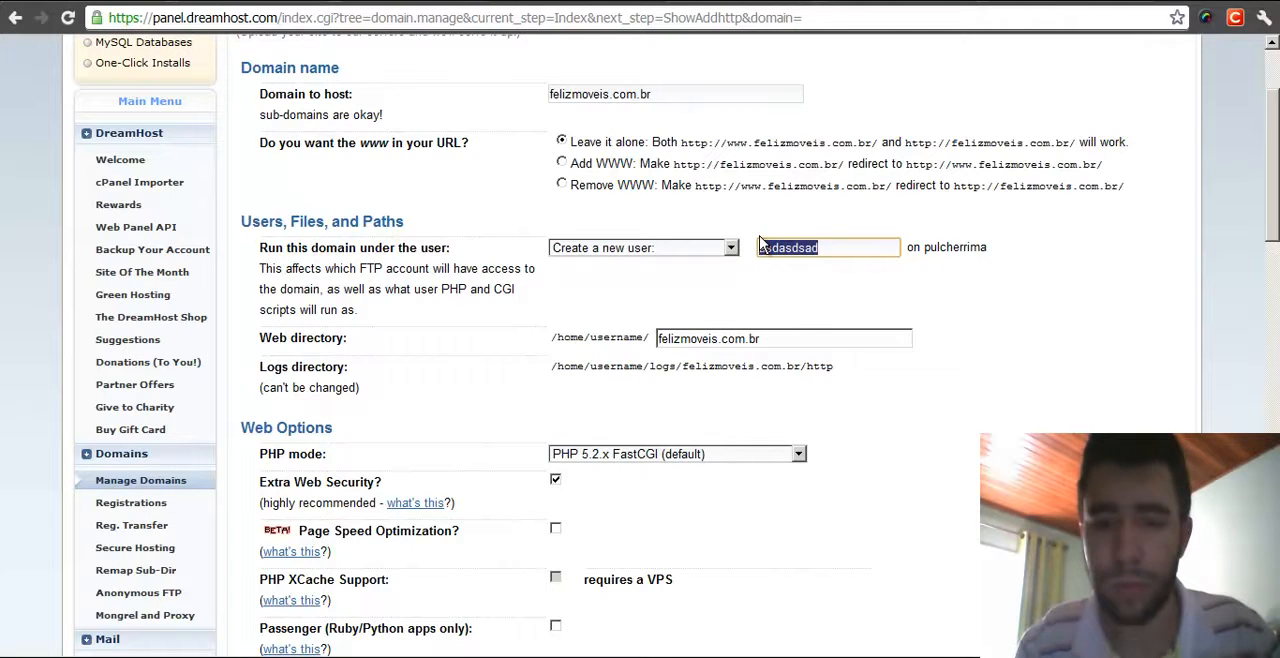
key("BackSpace")
- Set the domain to run under the felizmoveis user
left_click(731, 247)
left_click(680, 296)
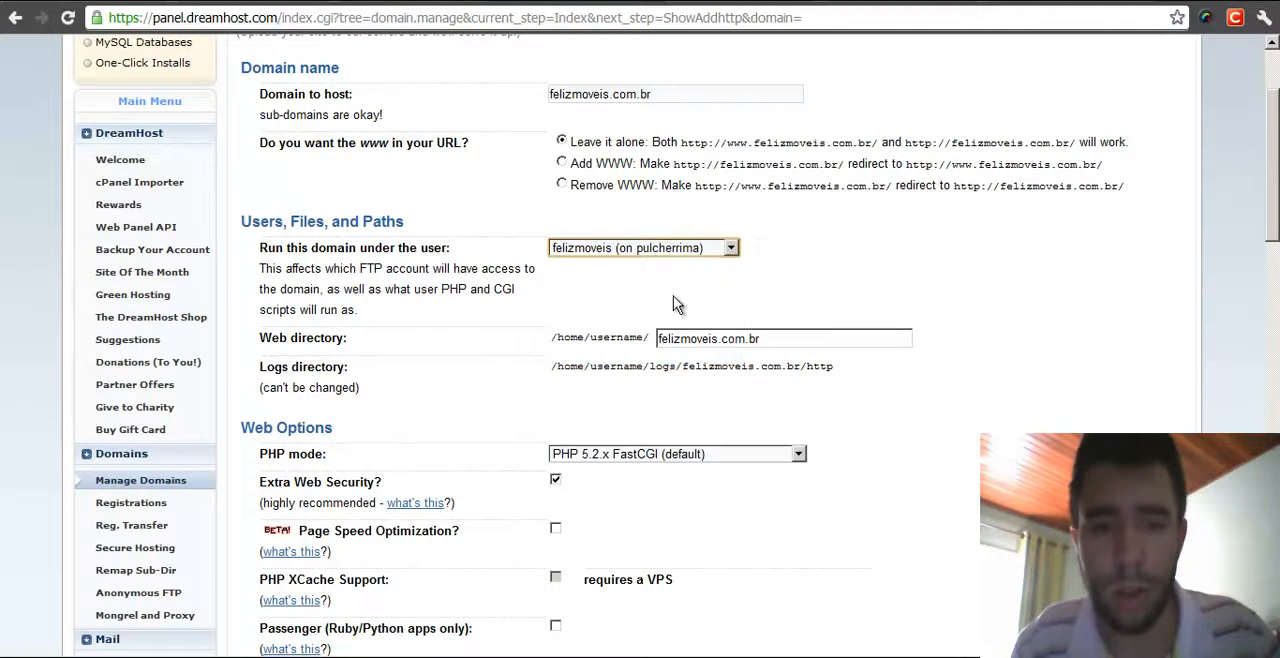
scroll(677, 286, "down", 3)
left_click(825, 226)
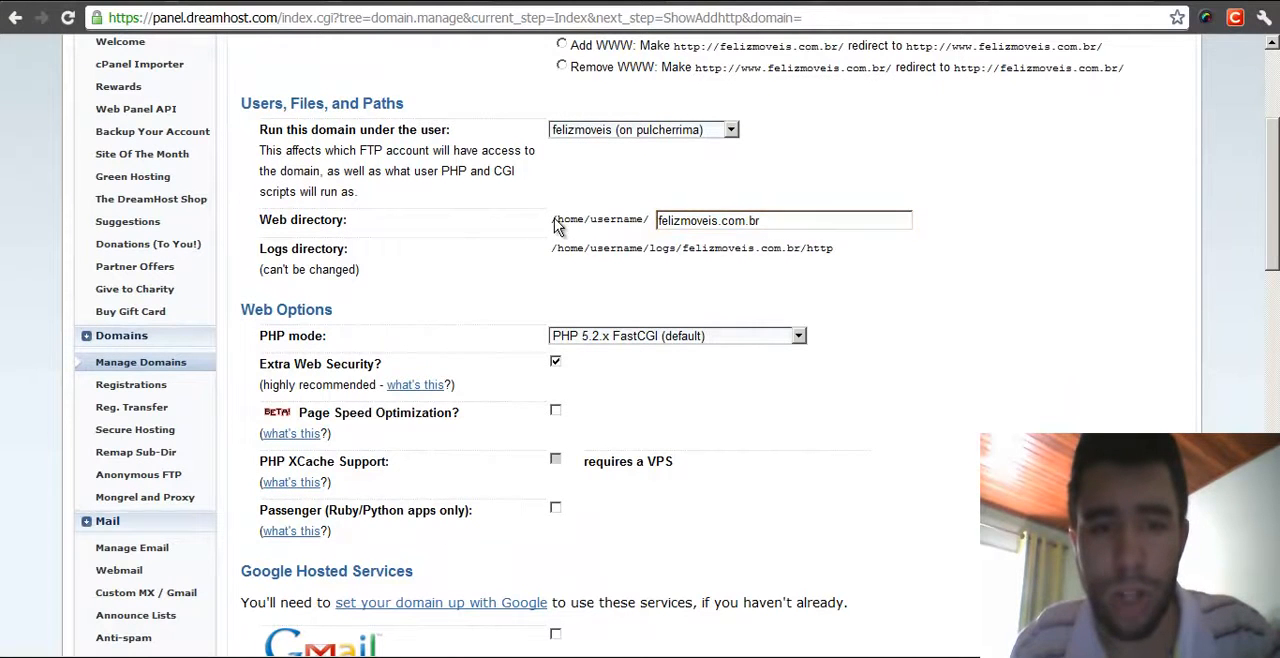
left_click_drag(552, 219, 651, 219)
left_click_drag(788, 220, 633, 212)
type("public")
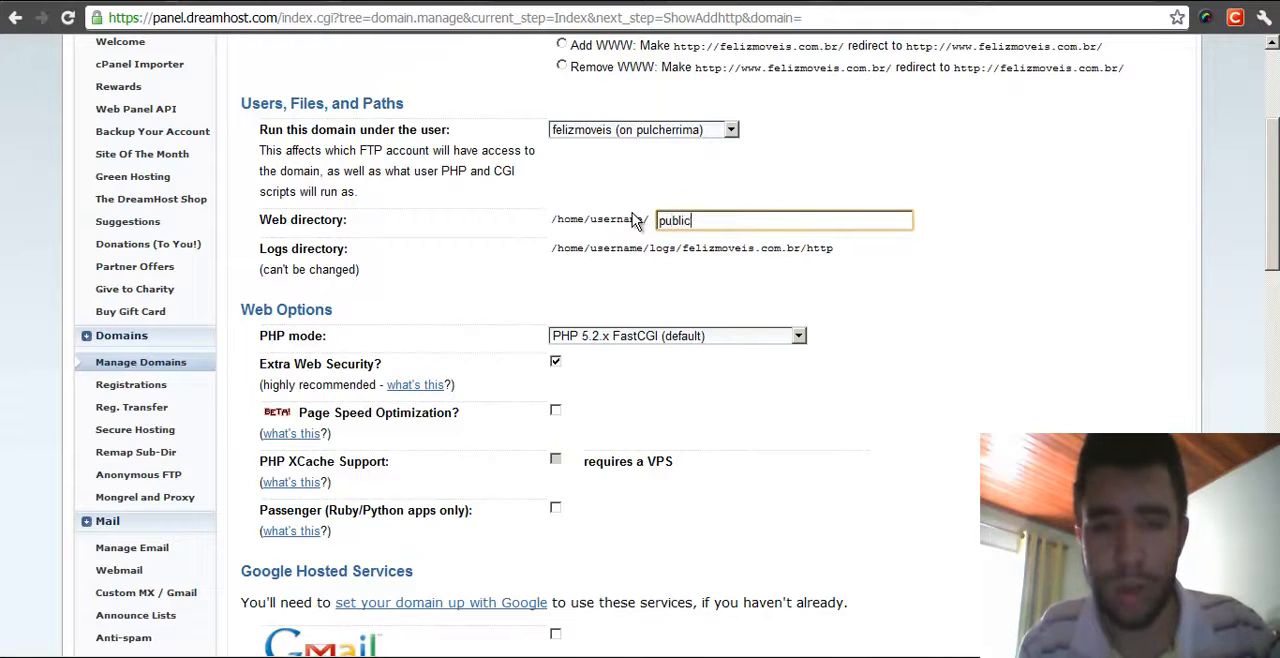
type("_html")
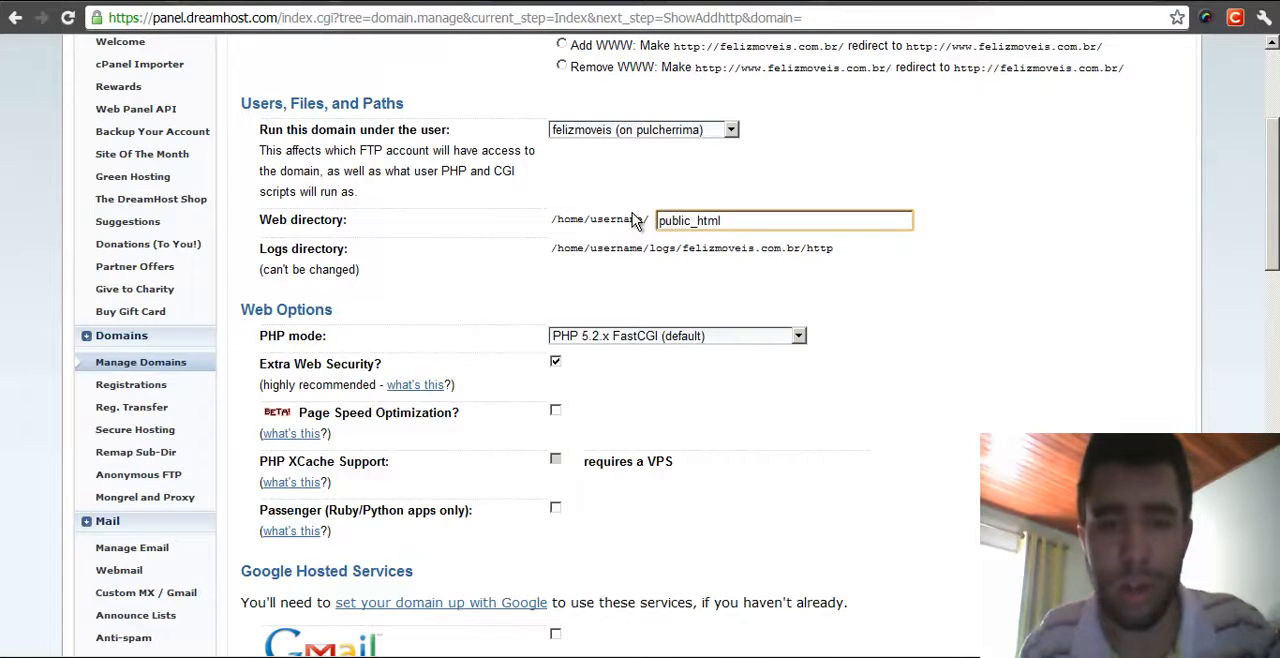
key("ctrl+z")
left_click(783, 221)
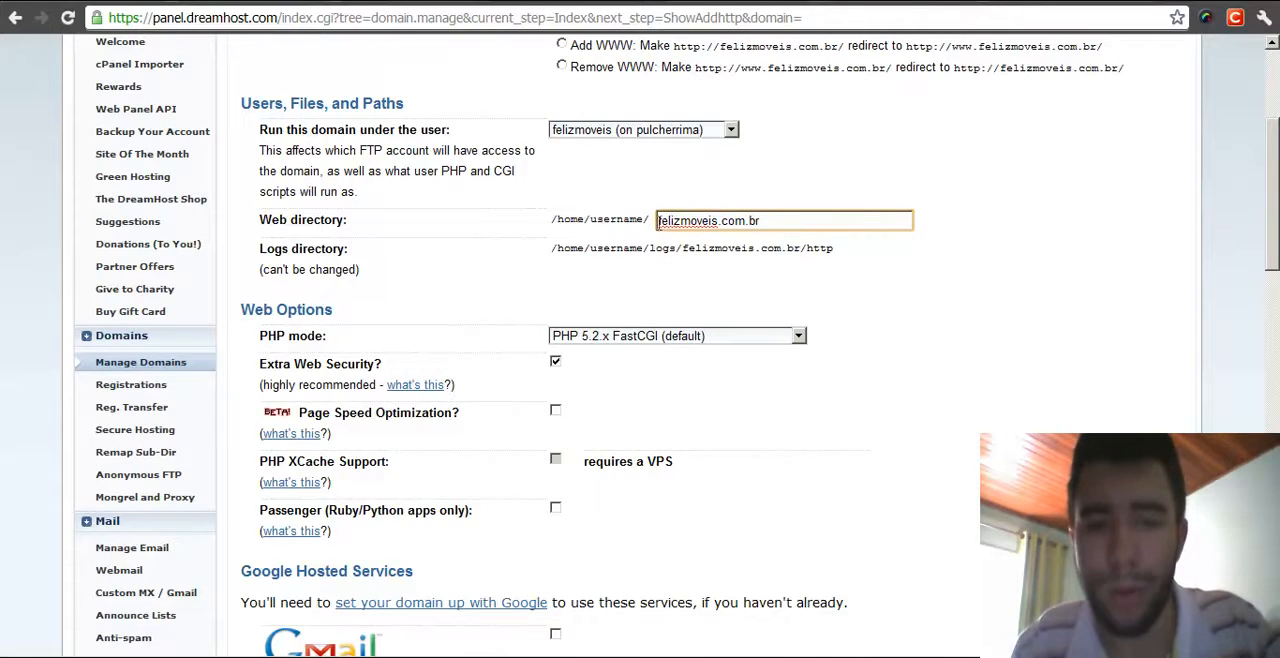
- Prefix the web directory with loja. so it reads loja.felizmoveis.com.br
left_click_drag(846, 220, 648, 220)
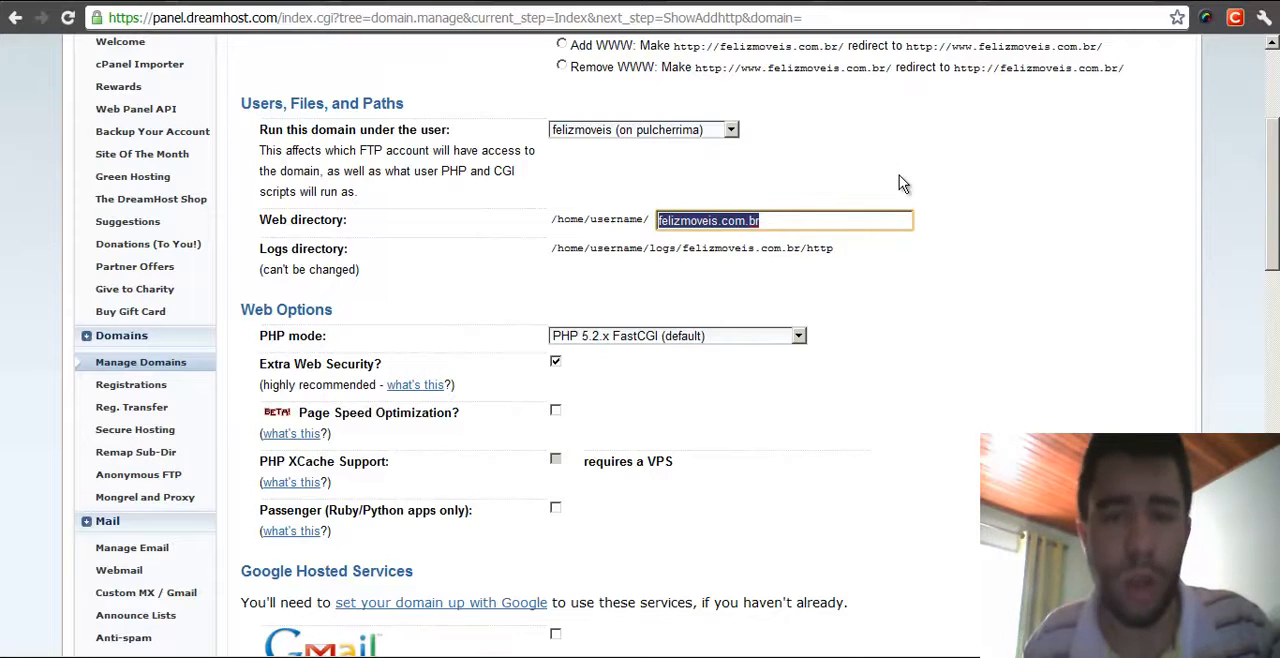
key("Home")
type("loja.")
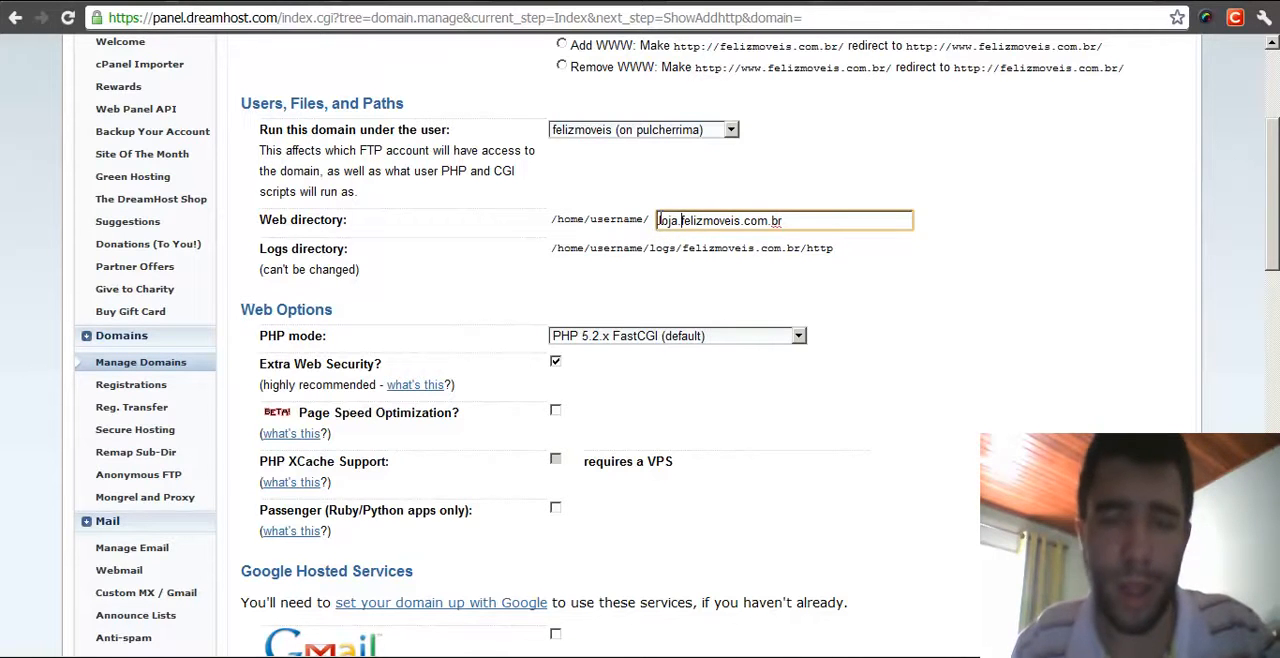
- Try setting the web directory to public_html/loja
left_click_drag(838, 221, 638, 222)
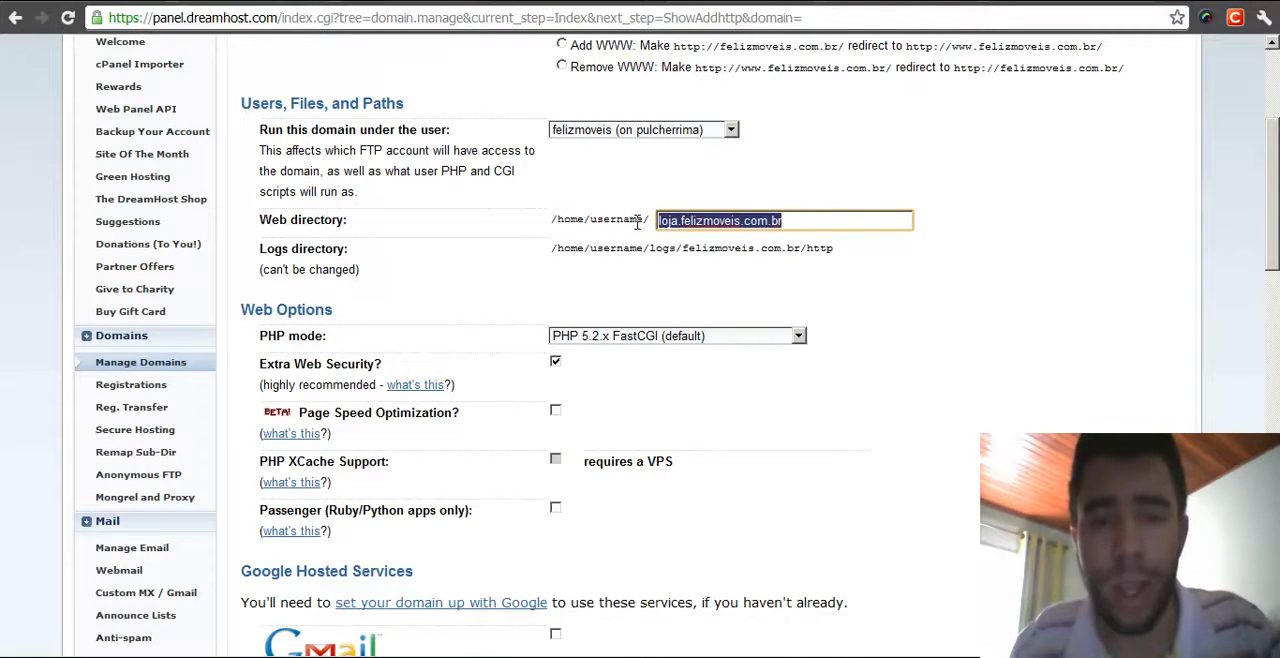
type("public_html/loja")
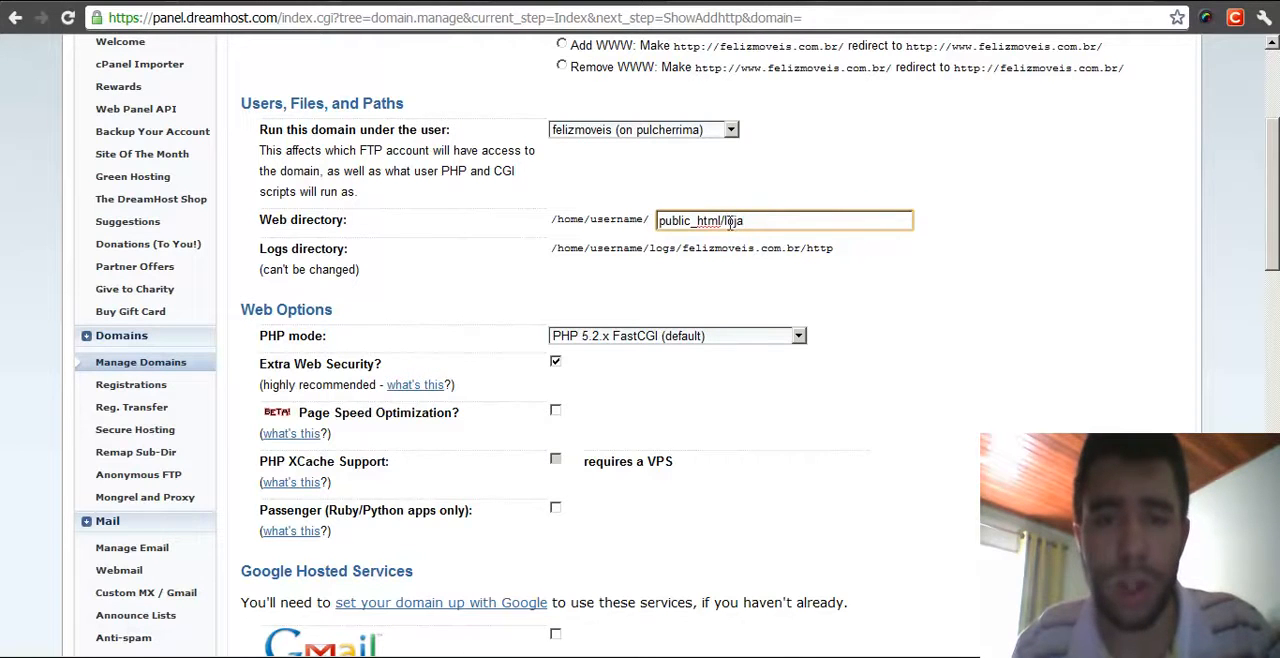
- Try replacing the web directory with felizmoveis.com.br/loja
left_click_drag(725, 224, 763, 221)
key("BackSpace")
key("ctrl+a")
key("BackSpace")
type("felizmoveis.com.br/loja")
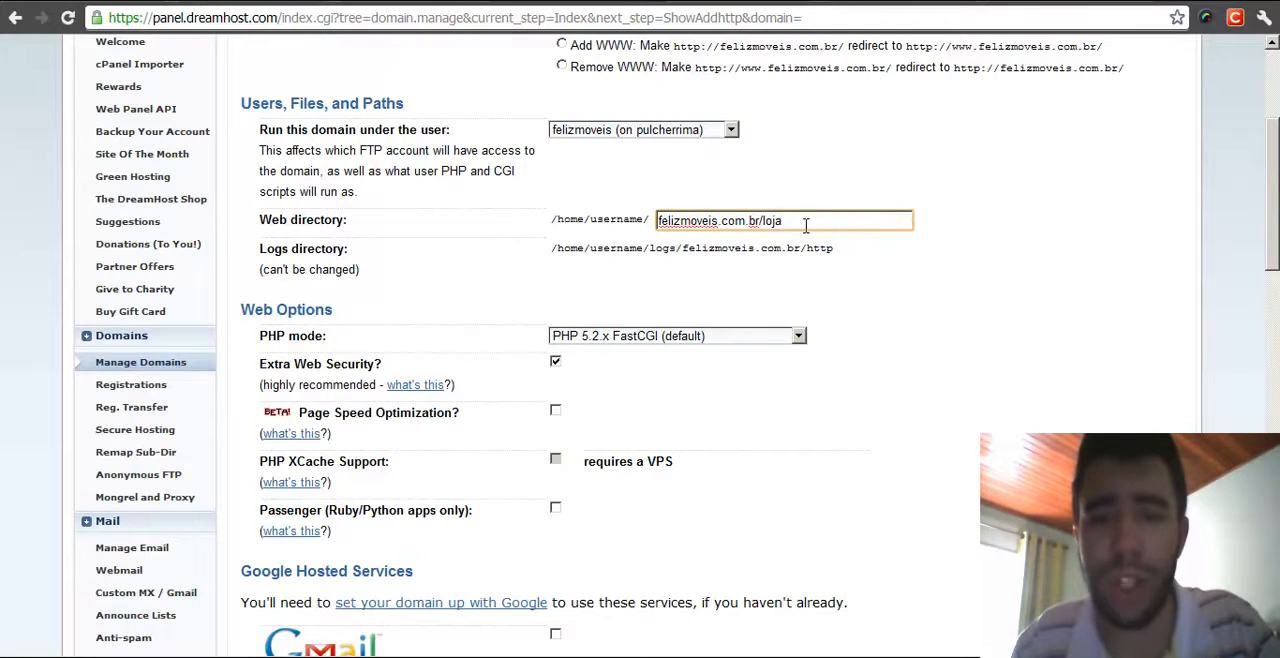
key("Left")
key("Left")
key("Left")
key("Left")
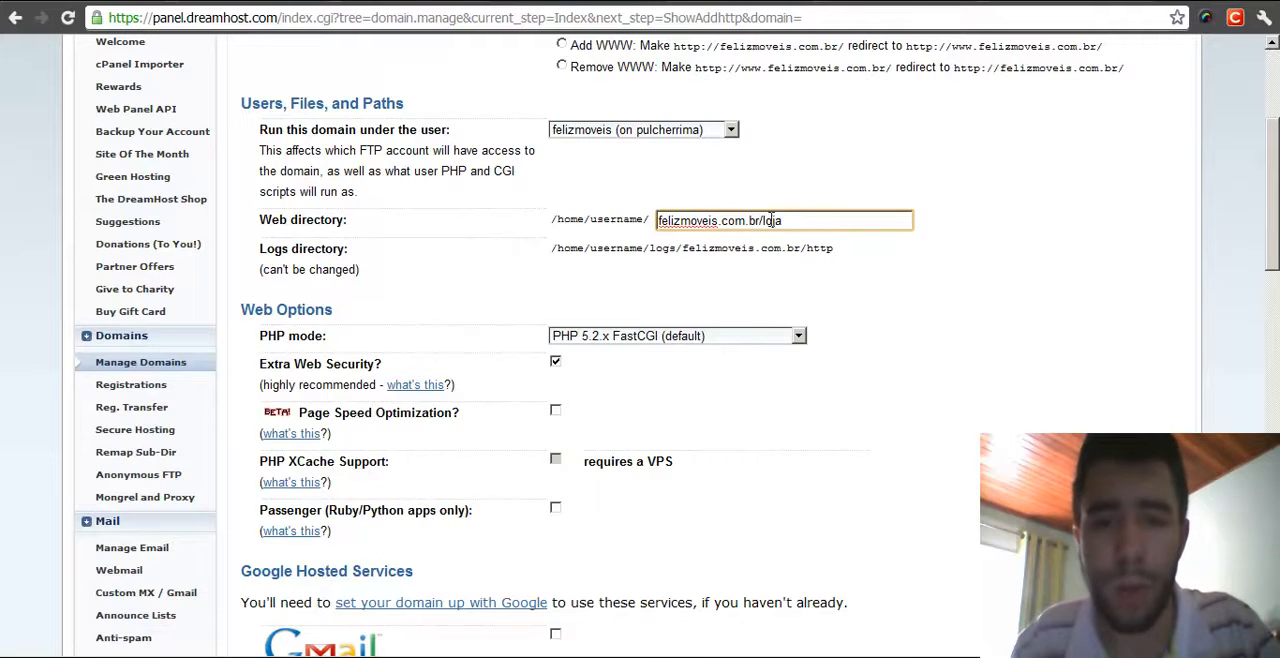
left_click_drag(755, 221, 620, 225)
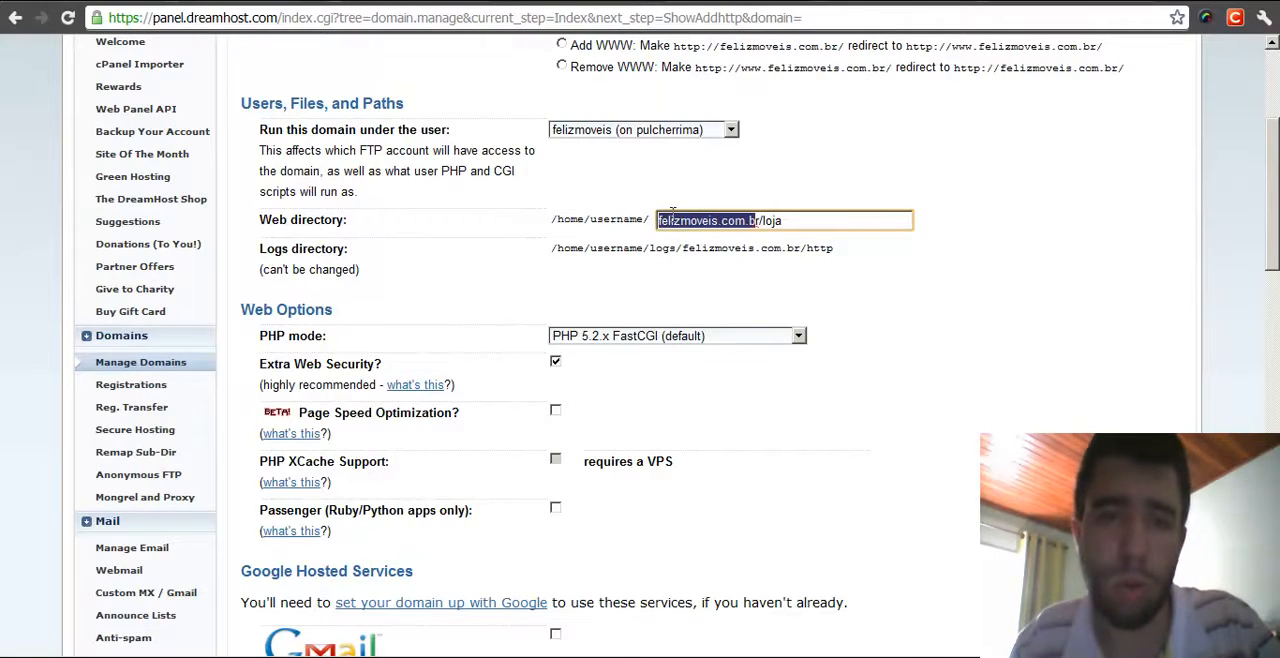
left_click(790, 222)
left_click_drag(843, 225, 593, 232)
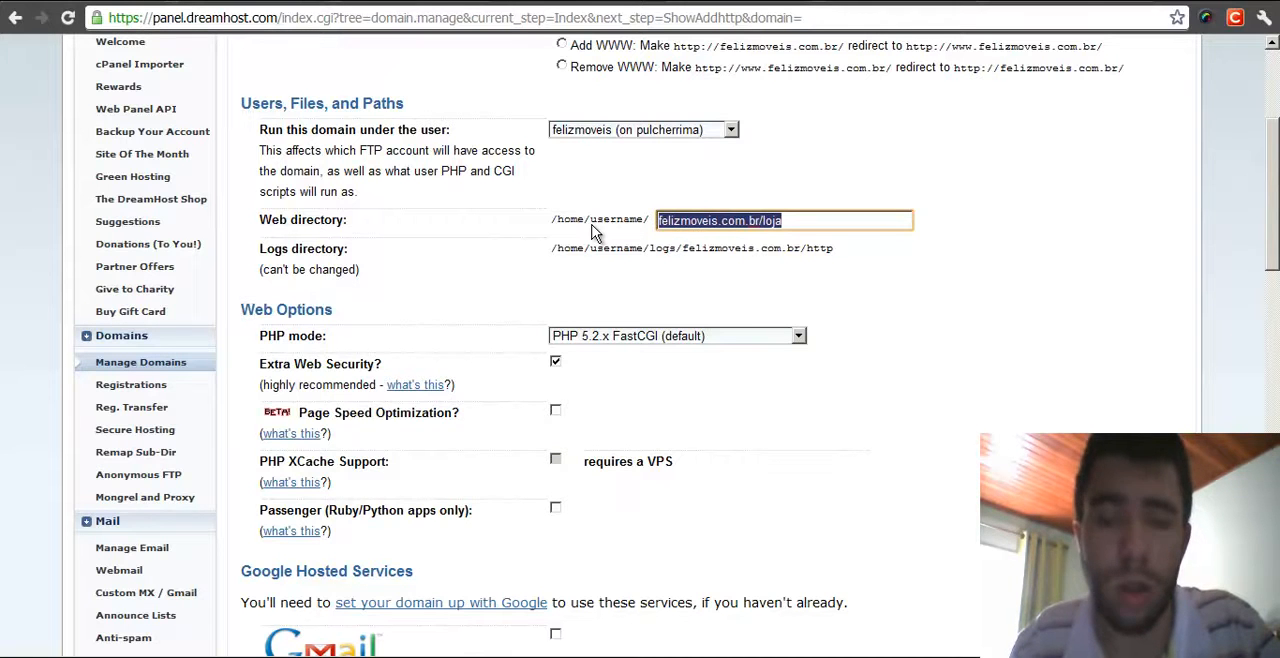
left_click_drag(848, 222, 620, 228)
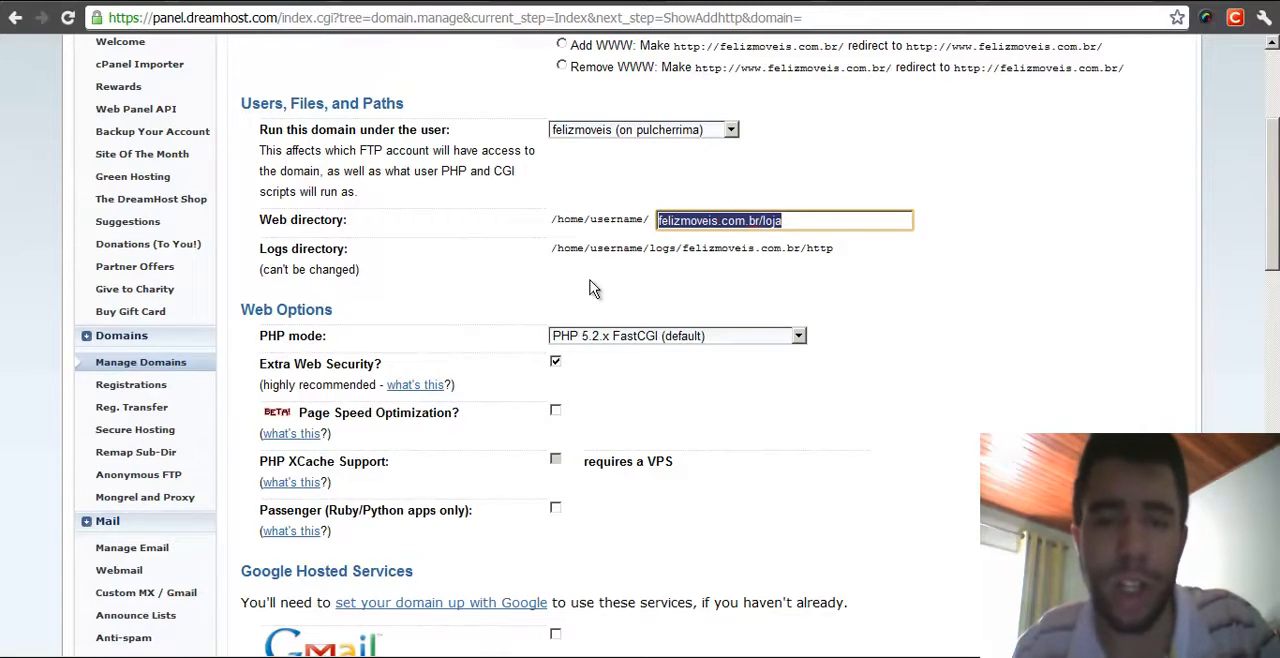
- Set the web directory to felizmoveis.com.br
left_click(852, 220)
left_click_drag(852, 220, 640, 230)
type("feliz")
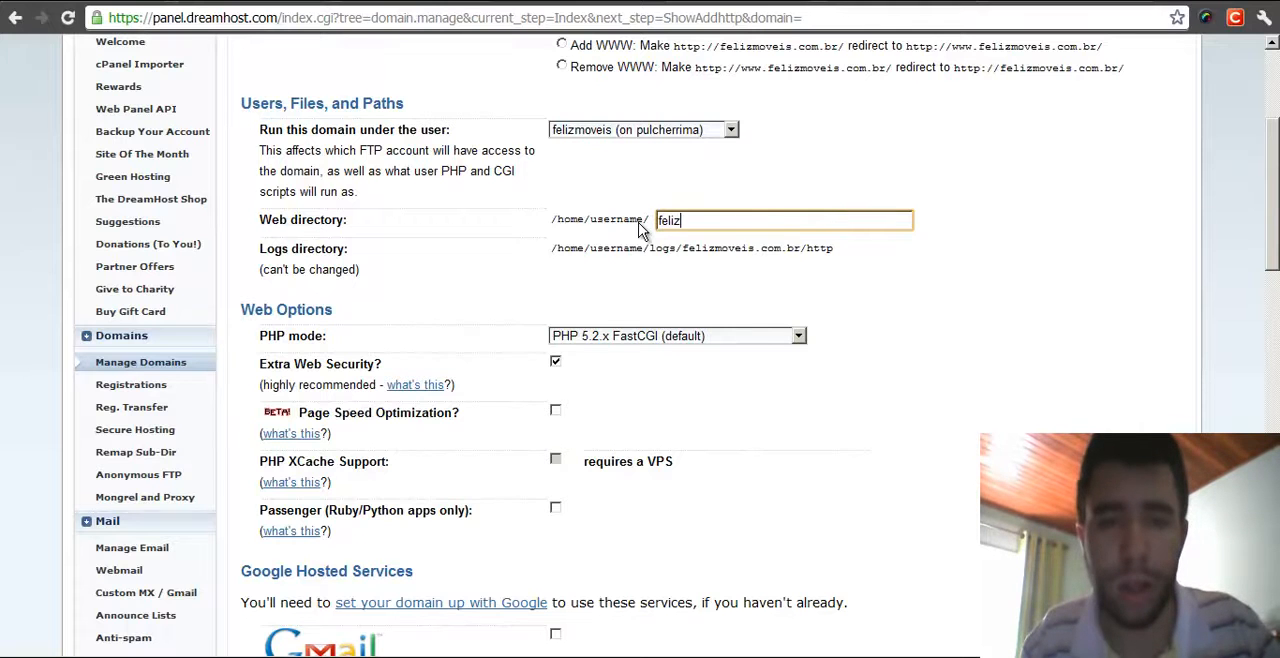
type("movei")
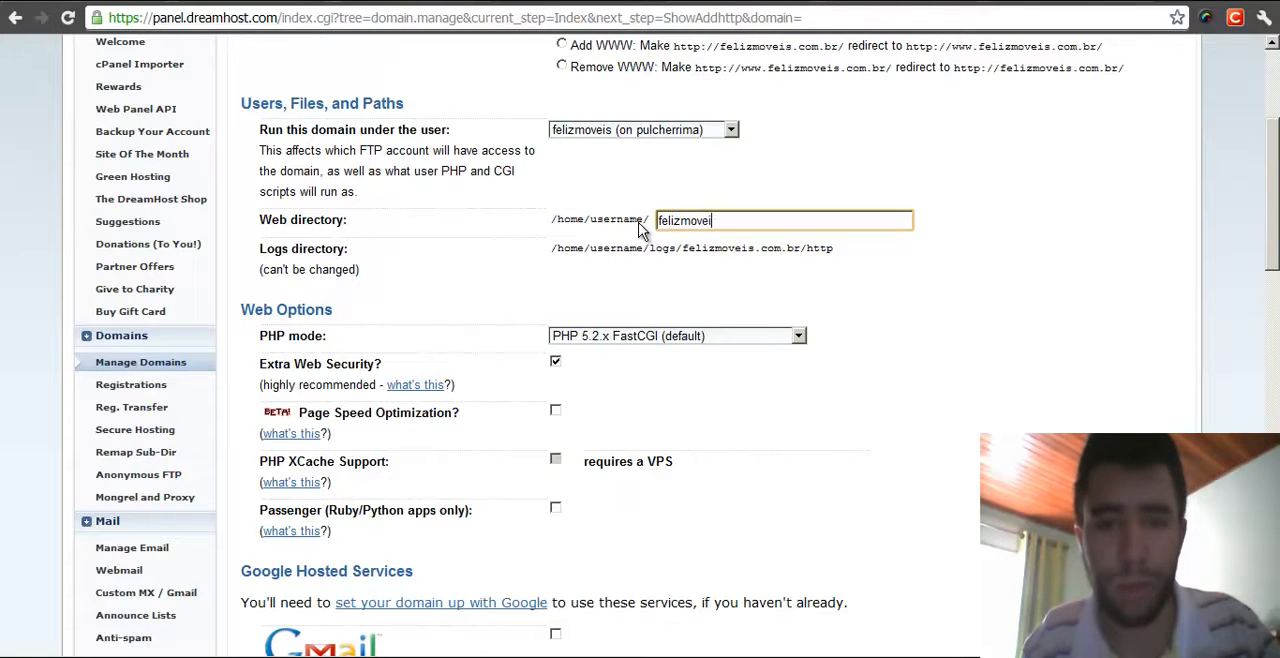
type("s.com.br")
- Open the PHP mode list to review the available PHP versions
left_click(948, 348)
scroll(886, 257, "down", 2)
left_click_drag(551, 152, 881, 153)
left_click(881, 153)
middle_click(887, 163)
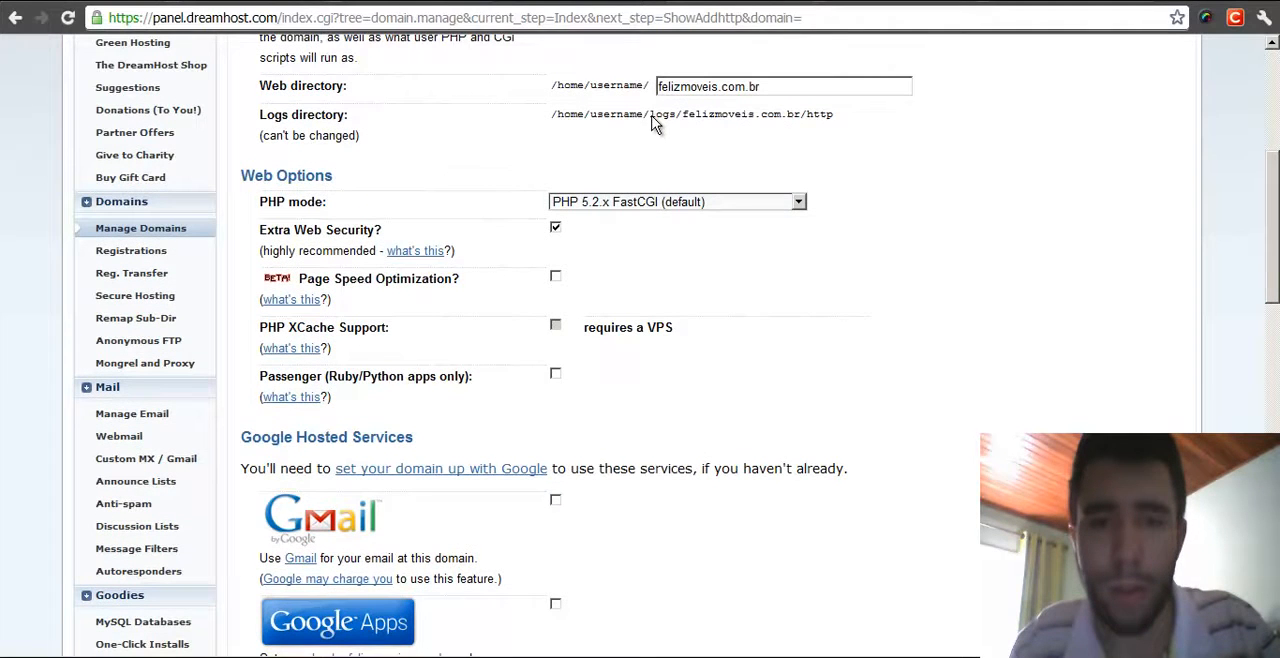
left_click_drag(650, 114, 677, 108)
left_click(717, 148)
middle_click(748, 144)
left_click(640, 136)
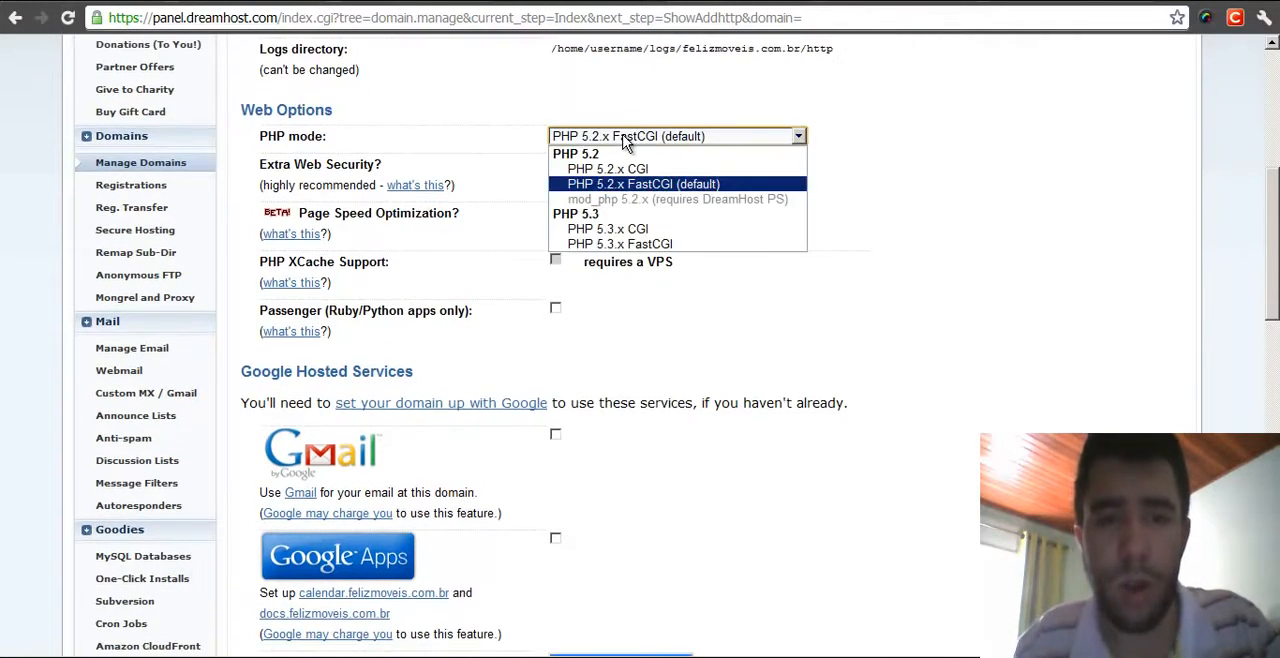
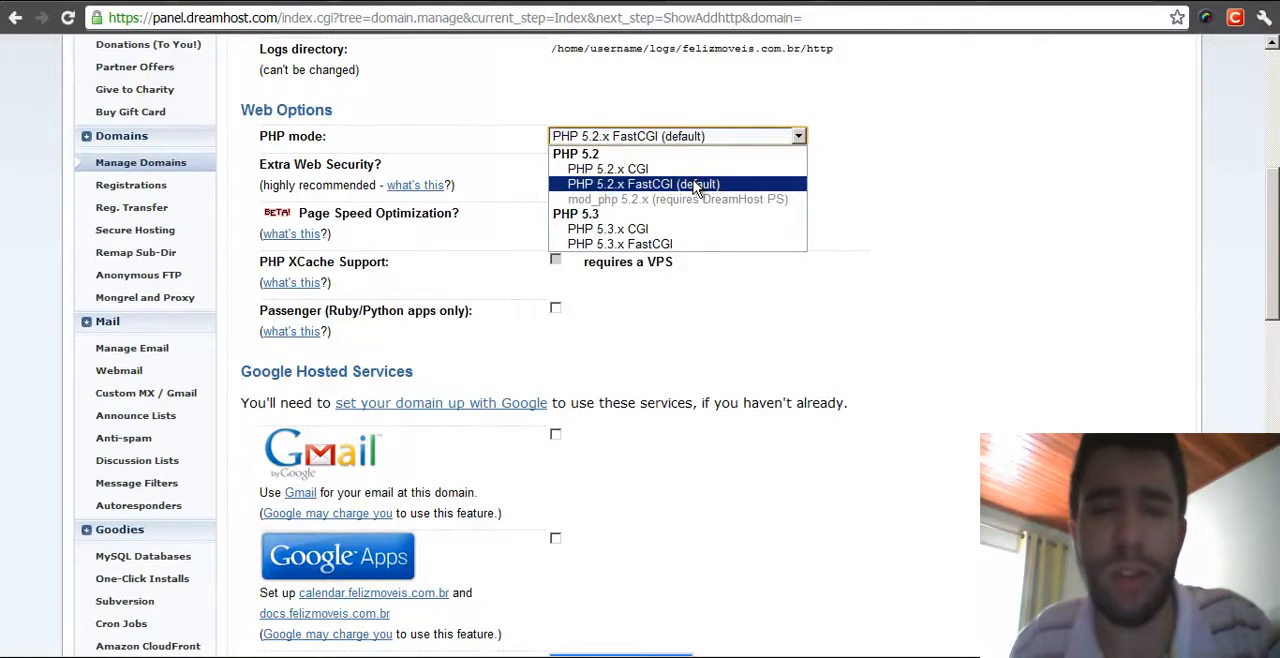
- Set the domain's PHP mode to PHP 5.3.x FastCGI
left_click(690, 229)
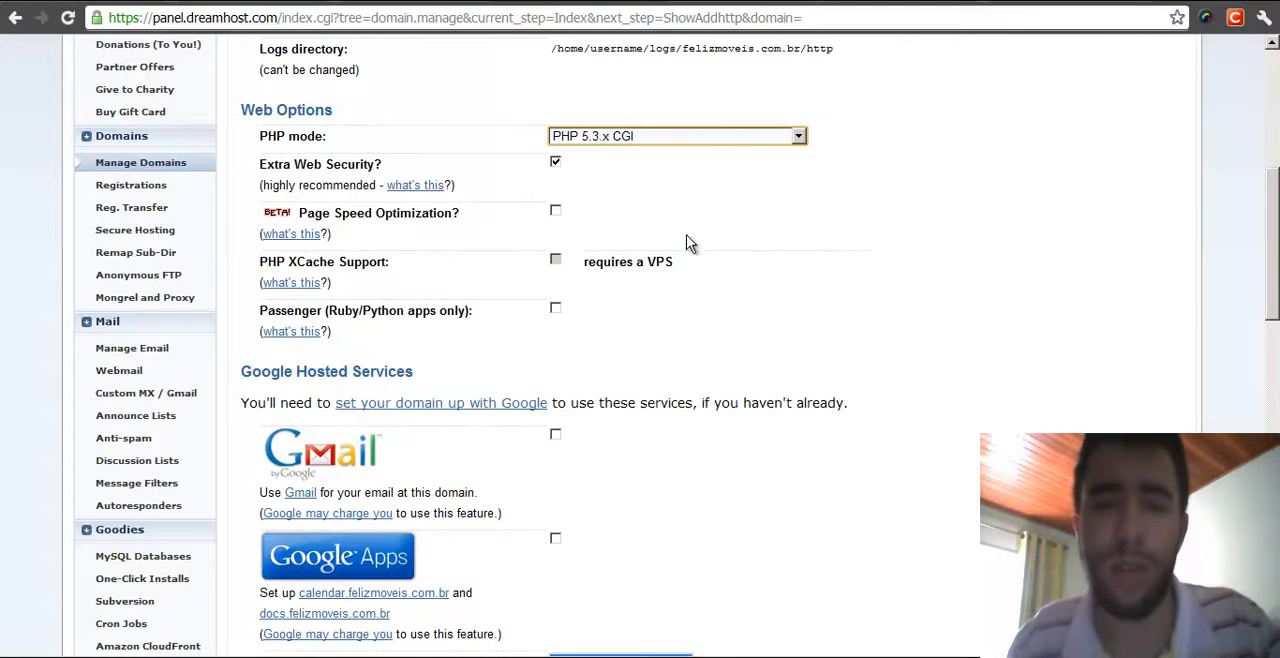
left_click(678, 138)
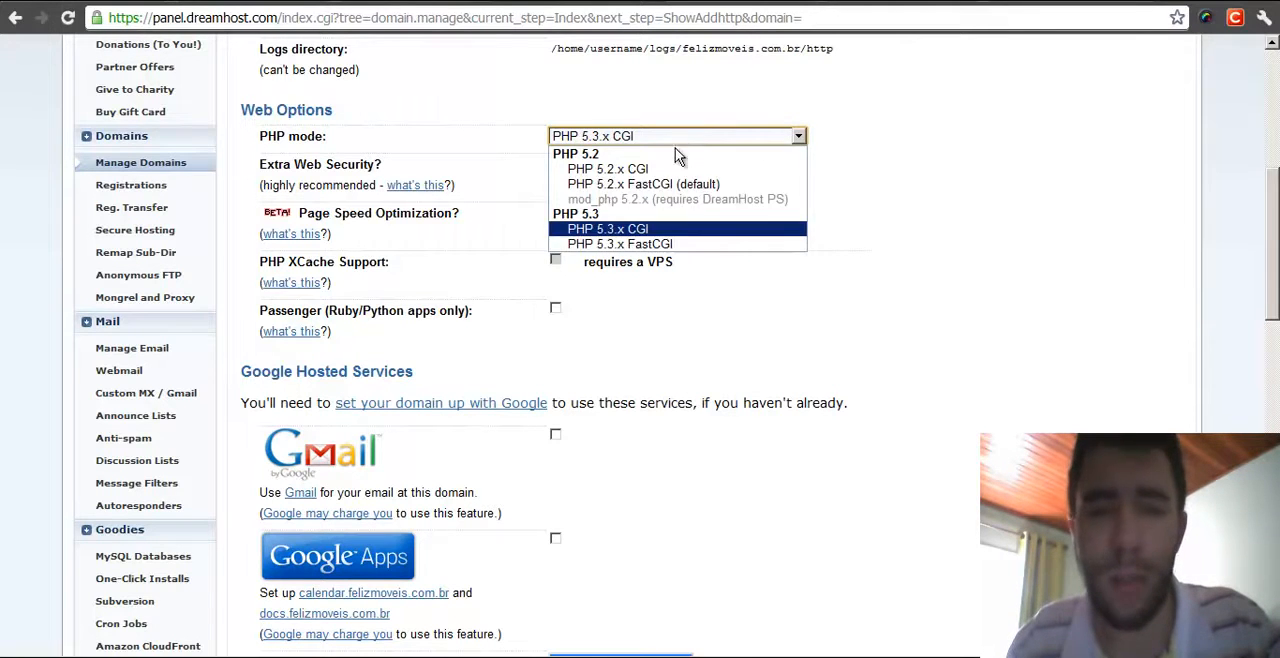
left_click(670, 246)
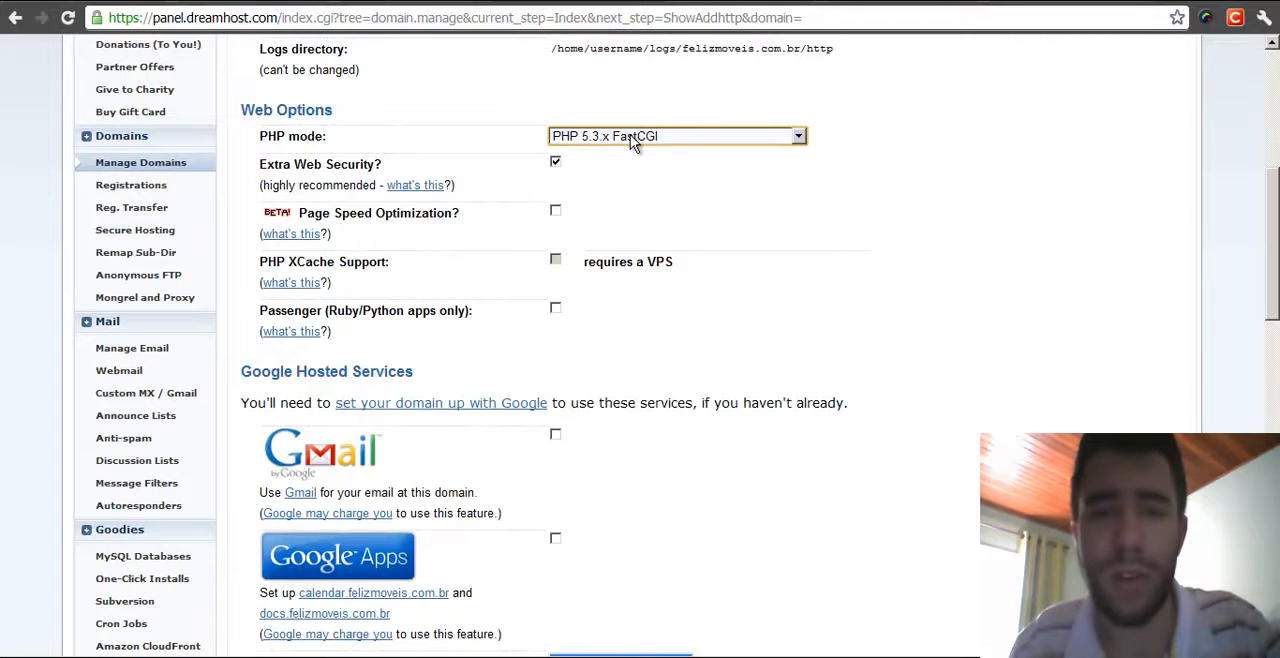
left_click(830, 135)
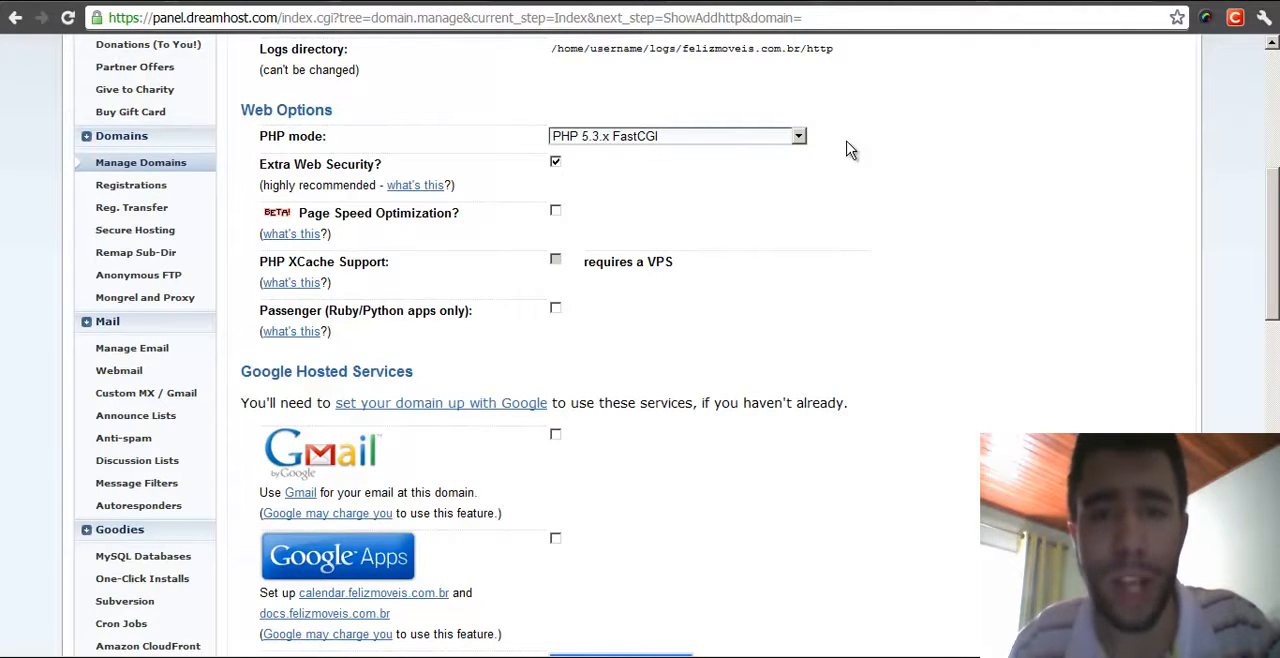
- Review the Extra Web Security, XCache, Passenger and Google Hosted Services options for the domain
scroll(839, 160, "down", 1)
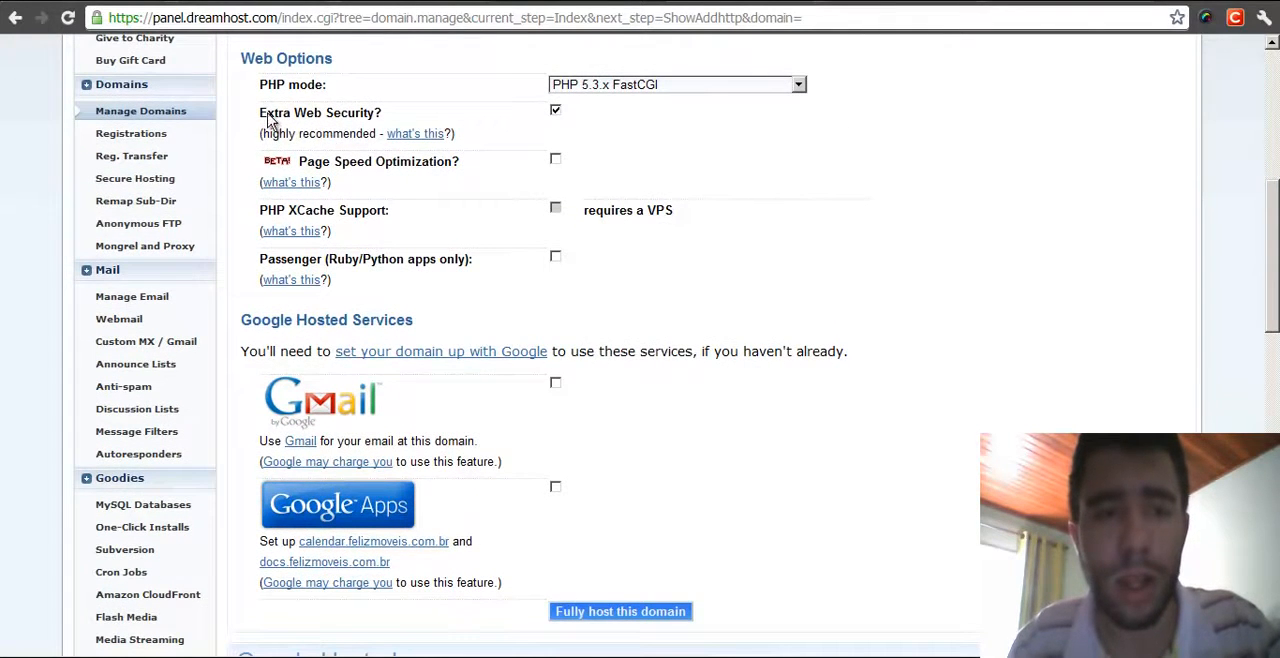
left_click_drag(266, 112, 398, 122)
left_click(400, 122)
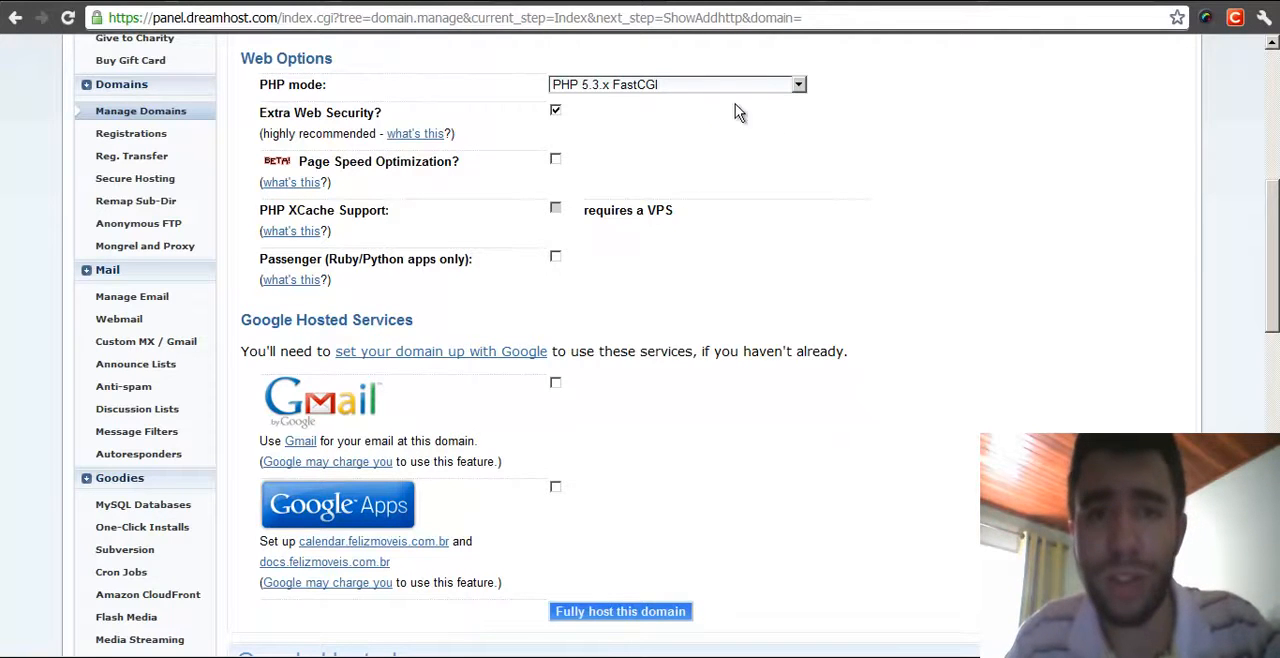
middle_click(866, 134)
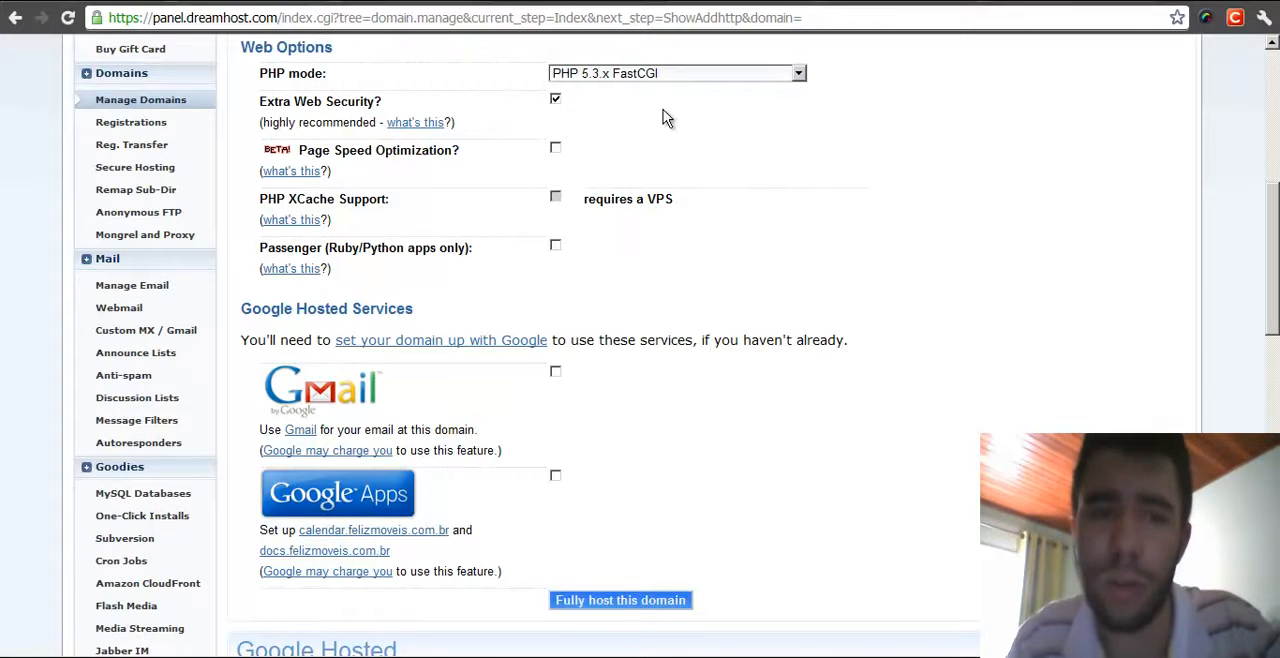
scroll(660, 112, "down", 1)
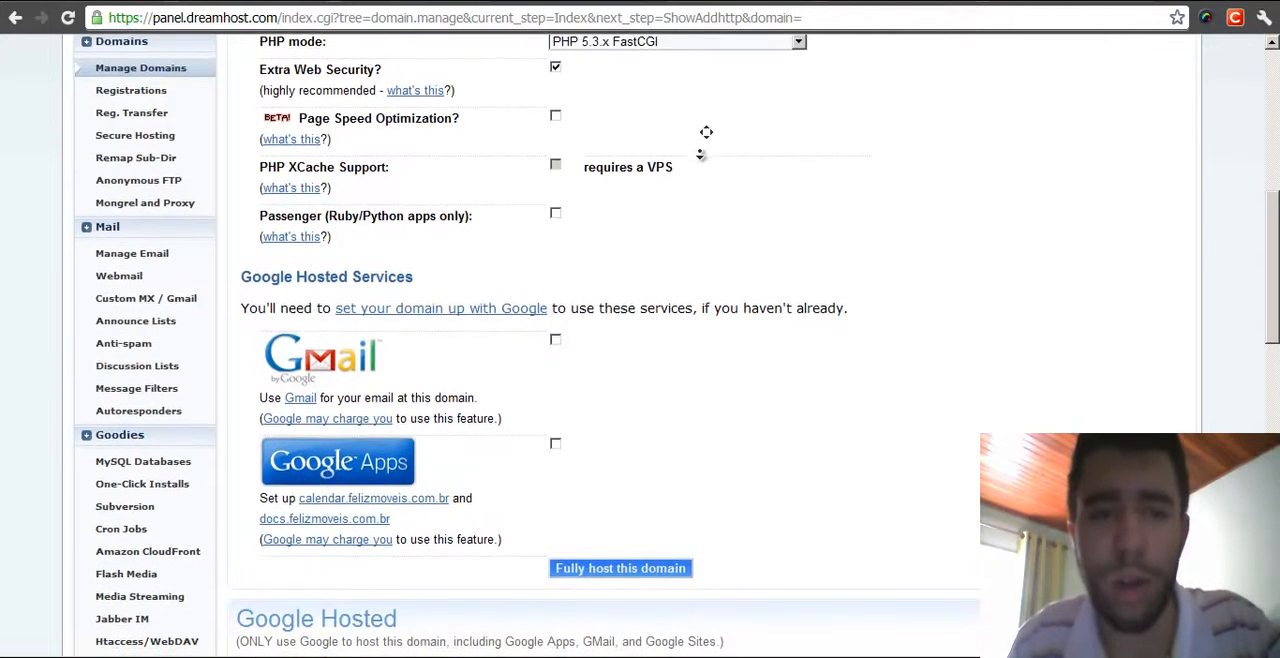
scroll(701, 163, "up", 1)
scroll(831, 314, "down", 2)
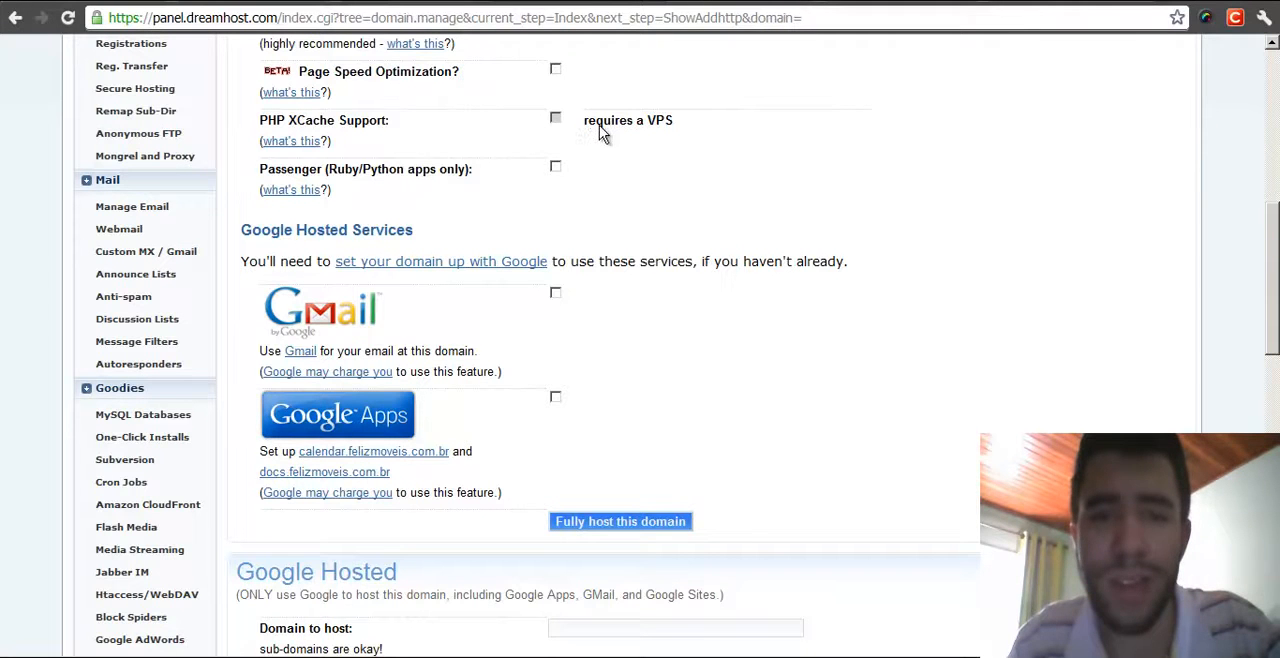
left_click_drag(586, 128, 680, 126)
left_click(680, 126)
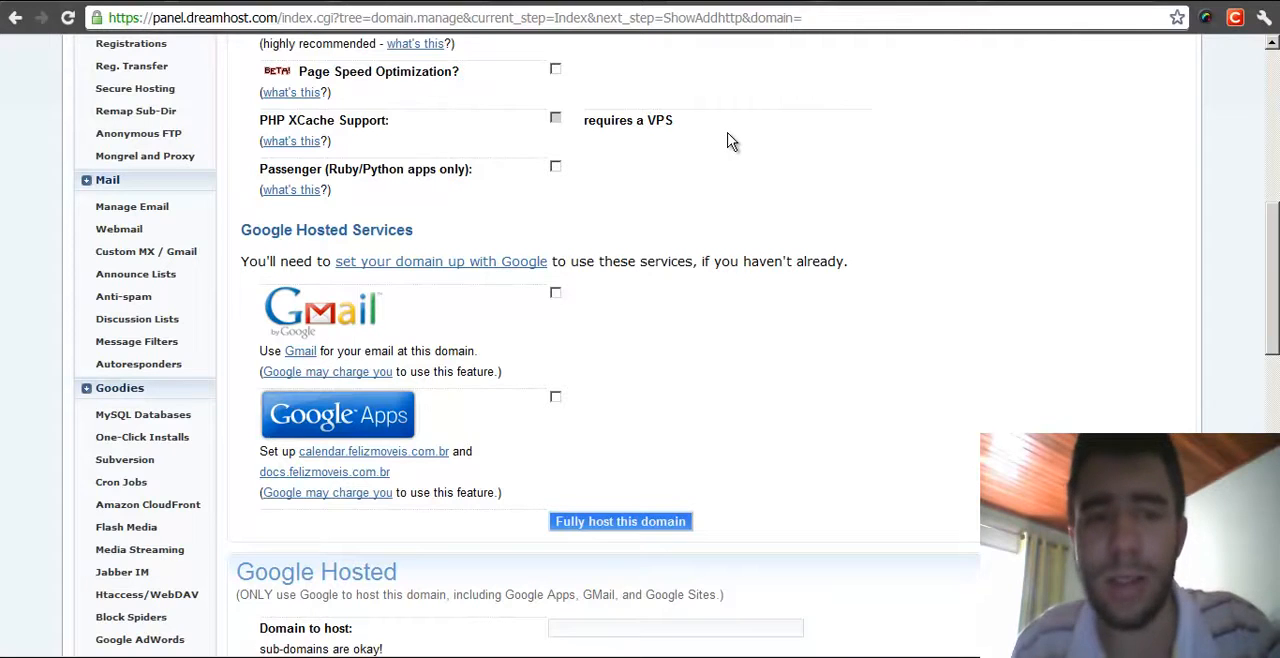
scroll(726, 130, "down", 1)
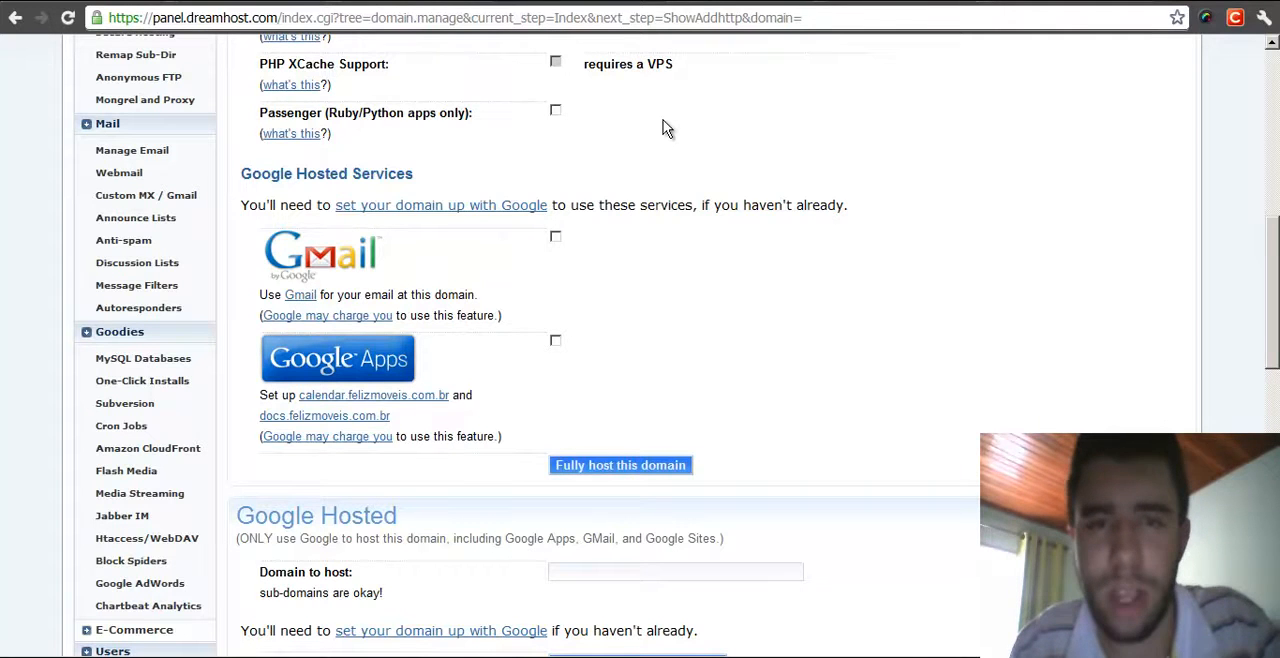
double_click(338, 114)
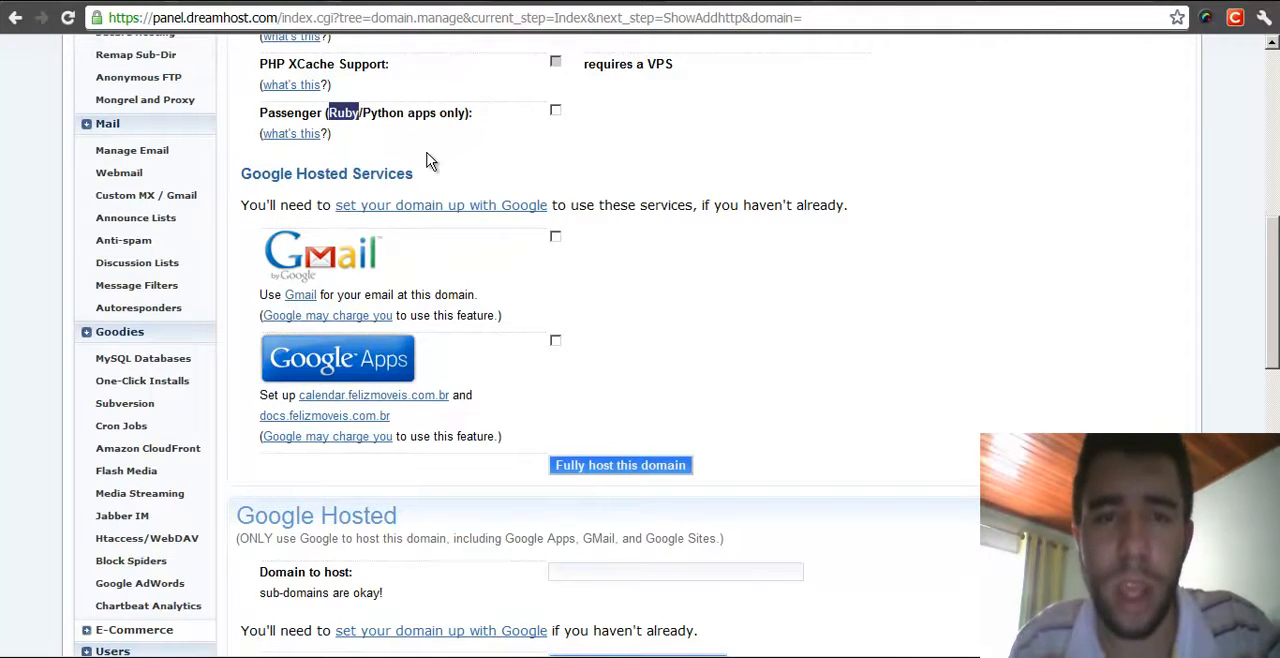
double_click(388, 113)
left_click(484, 130)
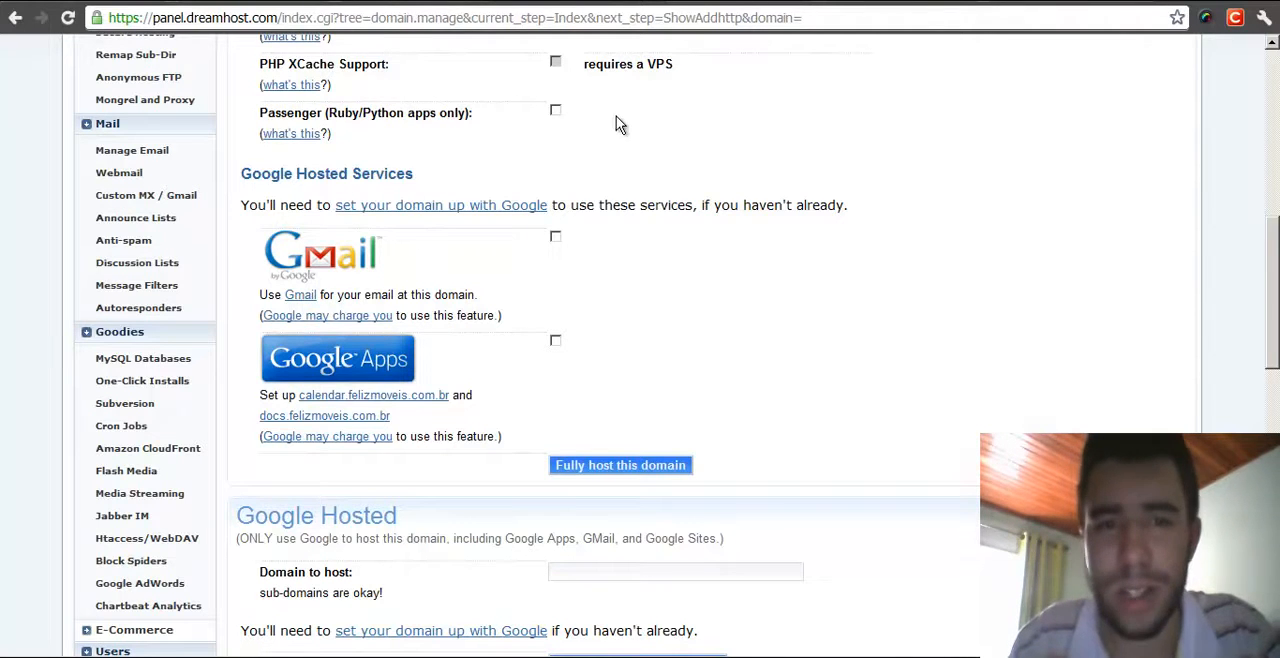
scroll(658, 116, "down", 2)
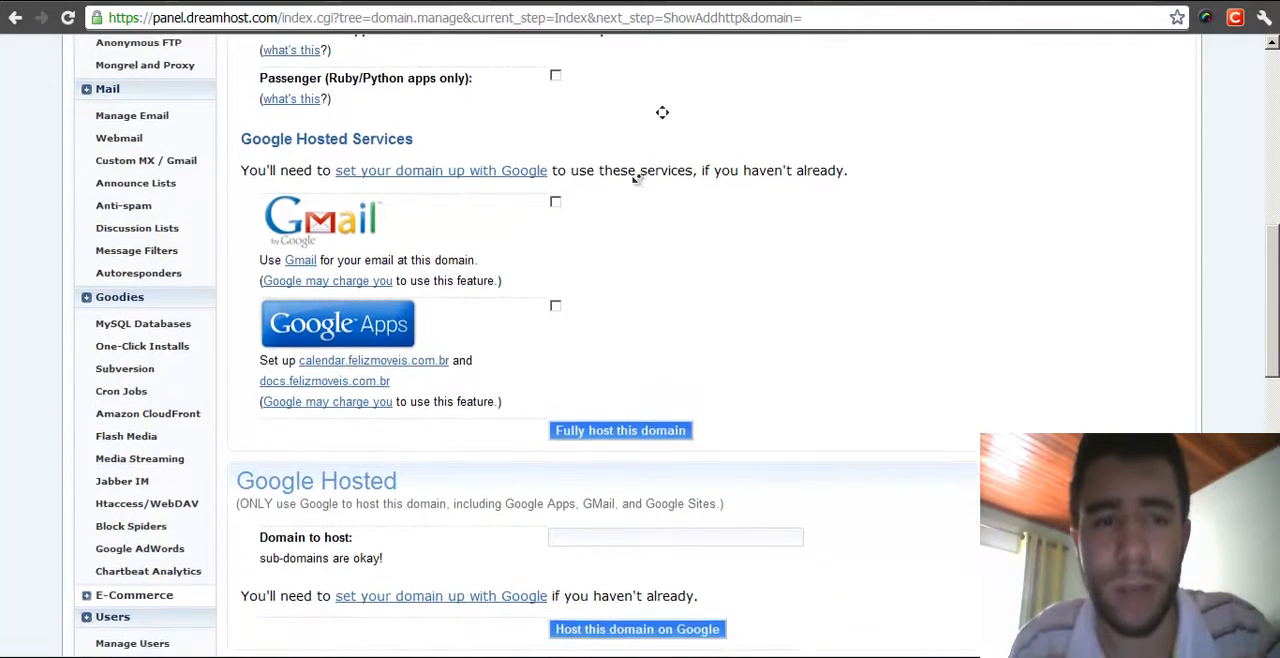
left_click_drag(241, 100, 466, 95)
- Toggle the Gmail hosted-service option on and off again
left_click(466, 95)
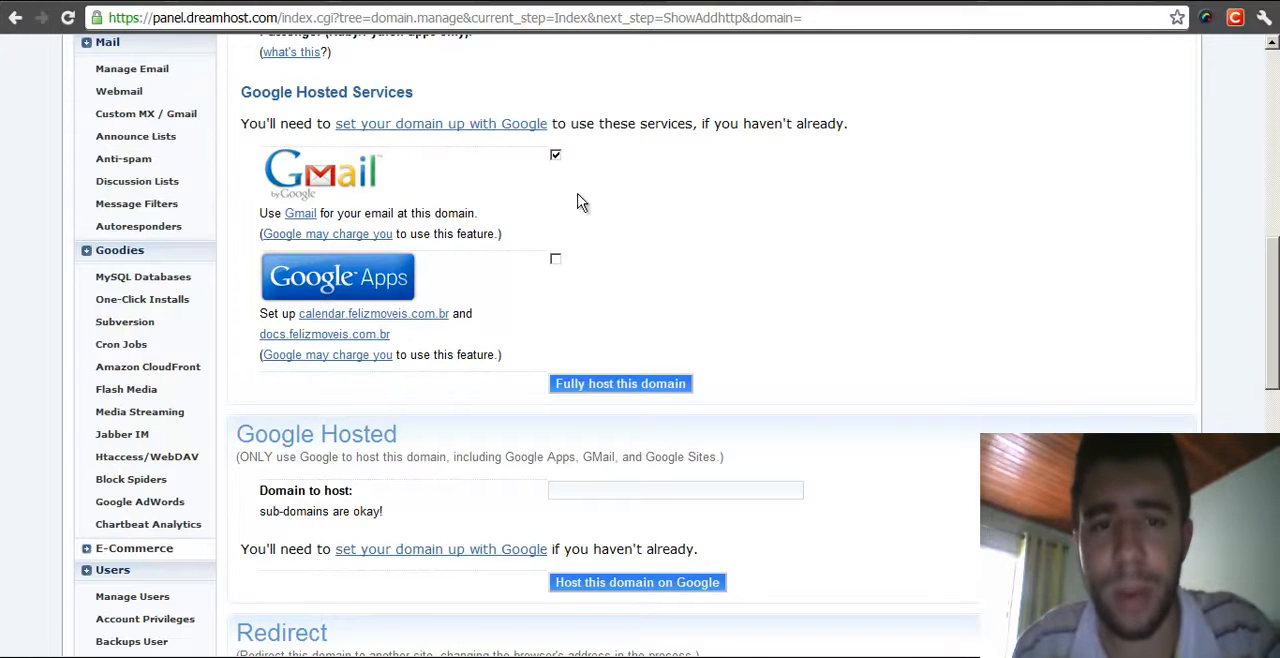
left_click(555, 155)
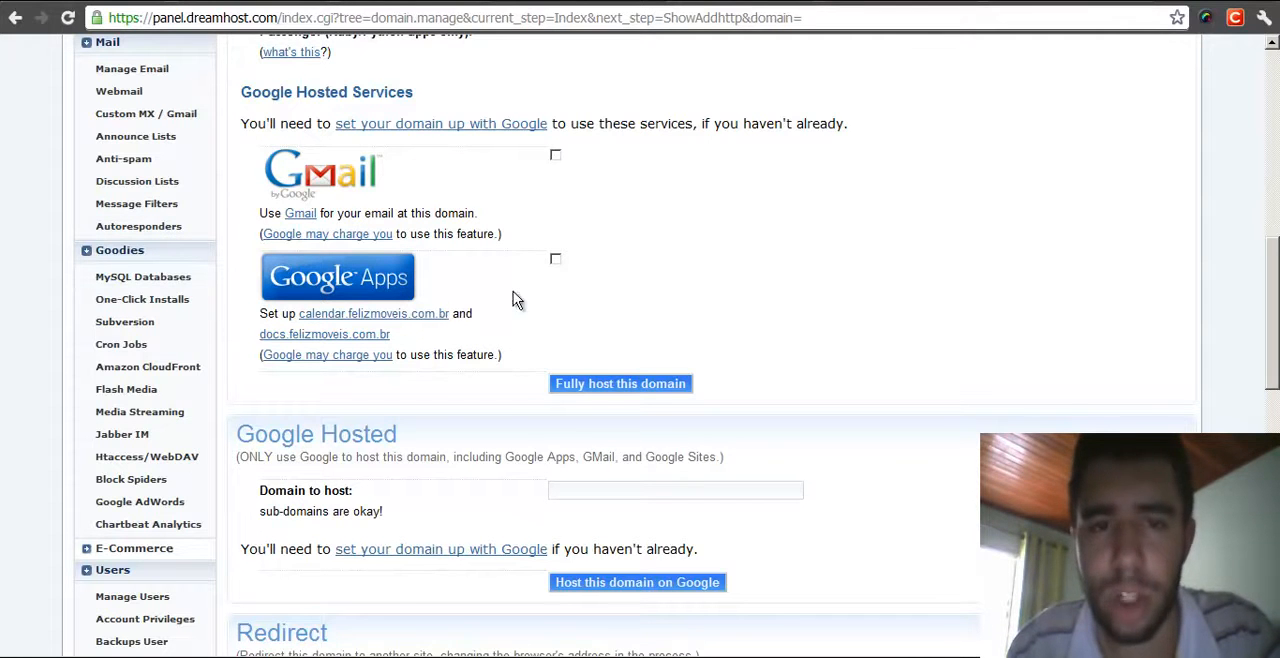
middle_click(737, 201)
middle_click(850, 294)
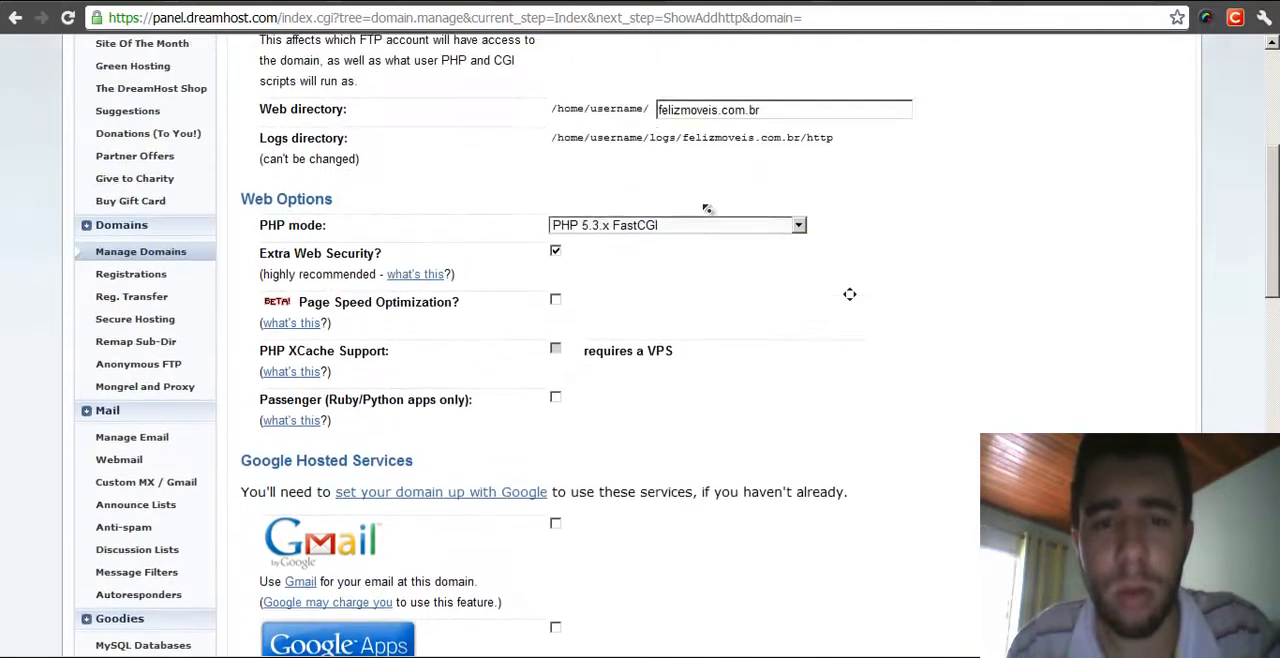
middle_click(686, 420)
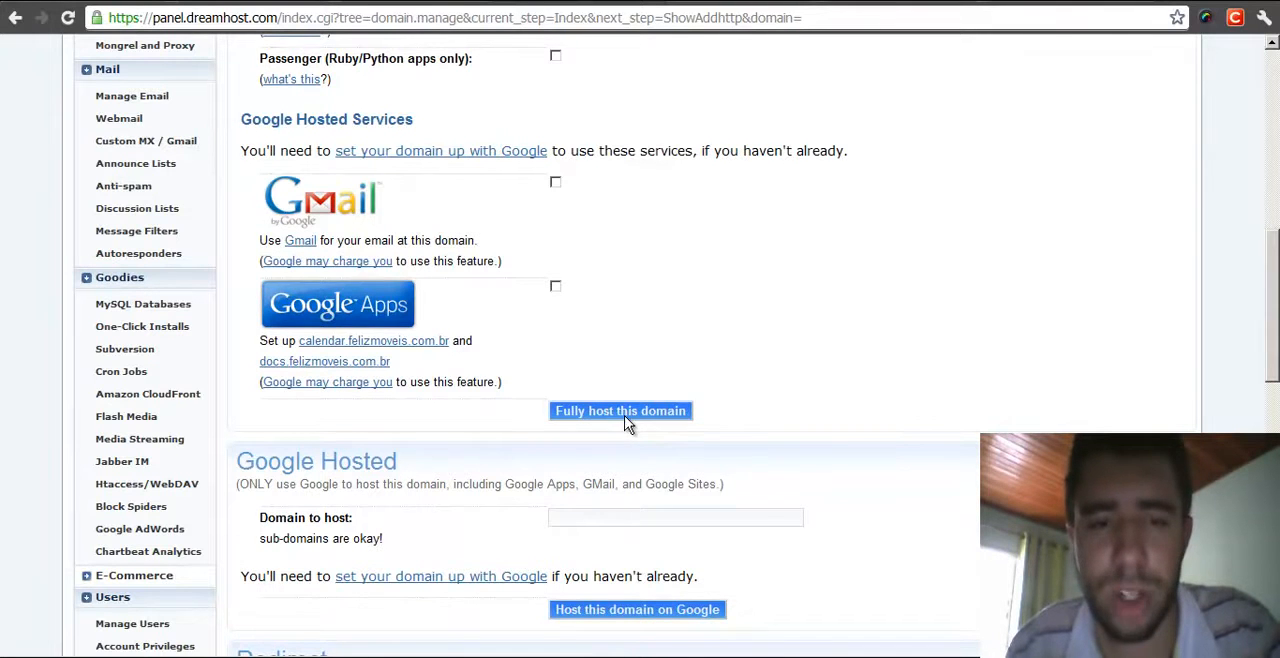
scroll(800, 280, "down", 1)
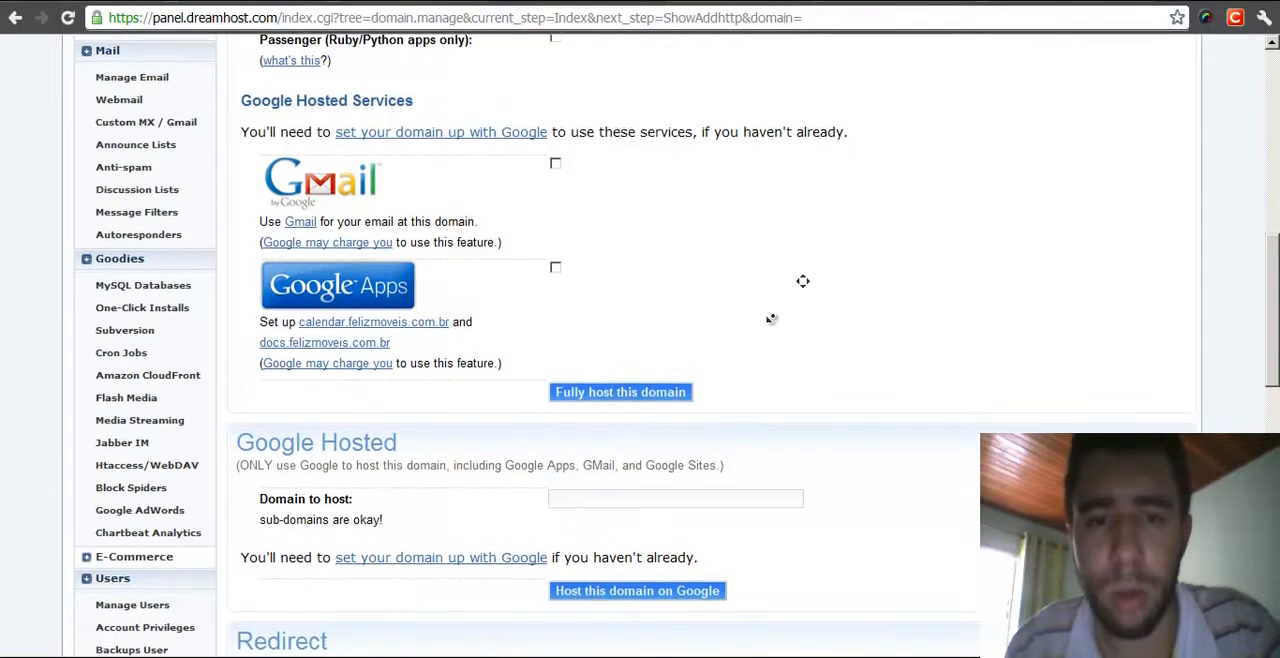
scroll(804, 207, "down", 1)
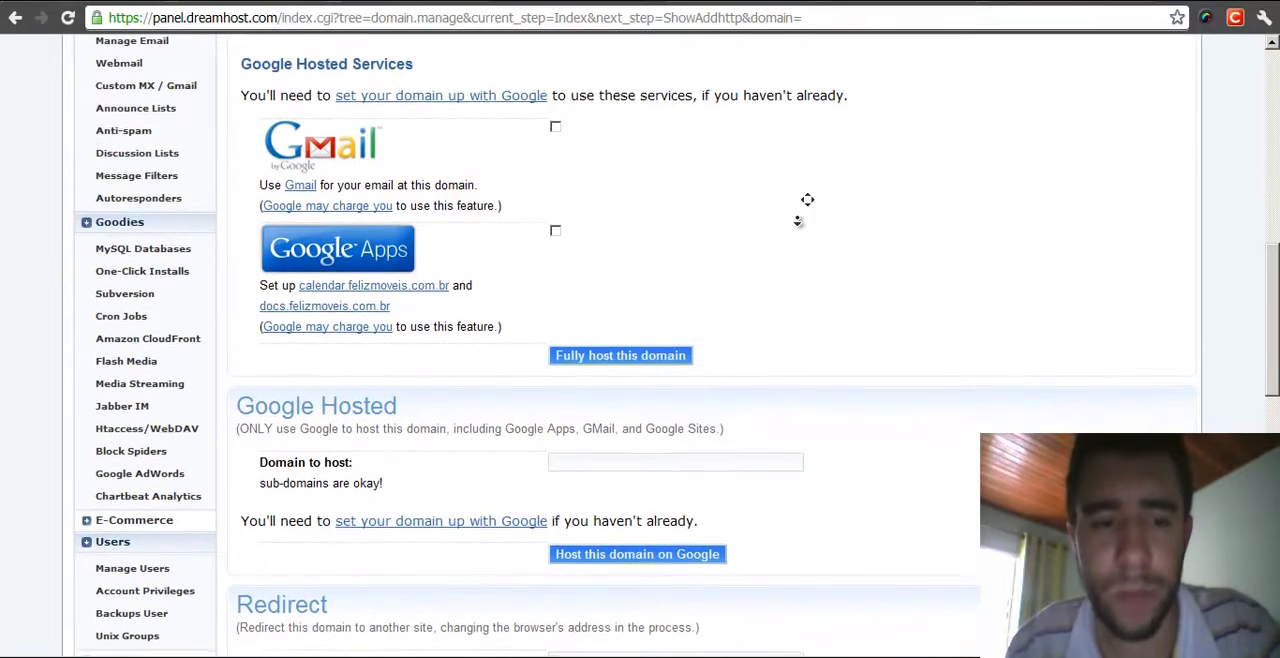
scroll(842, 261, "down", 3)
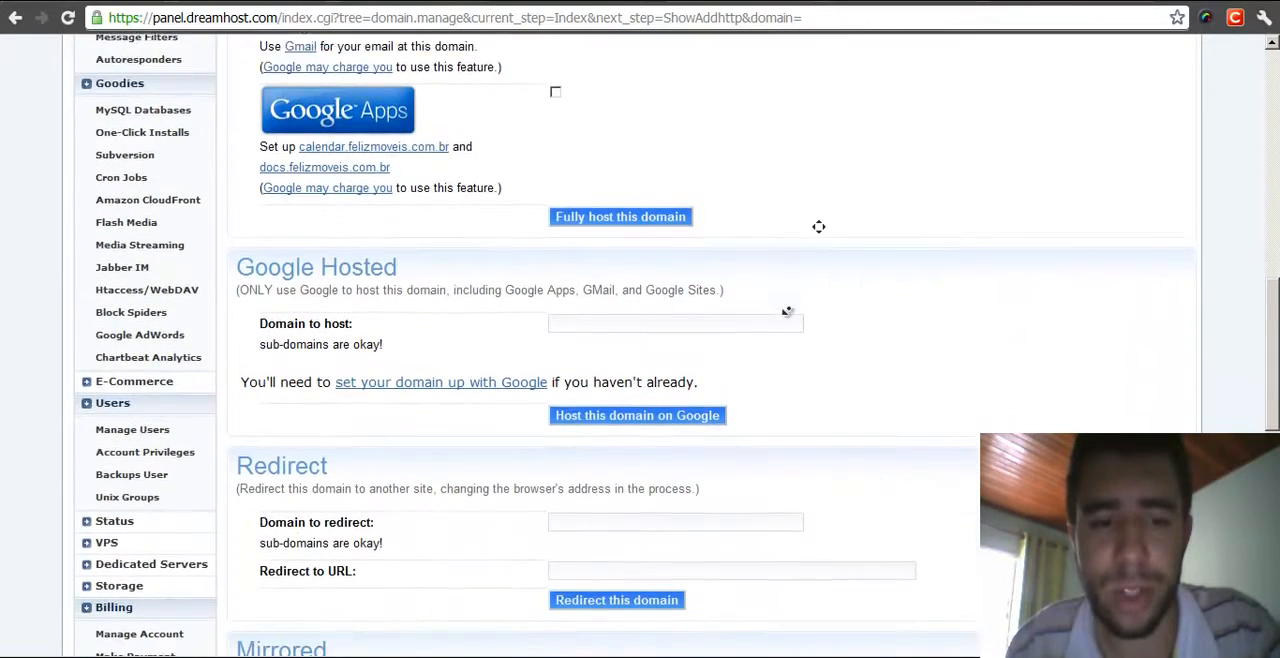
middle_click(951, 217)
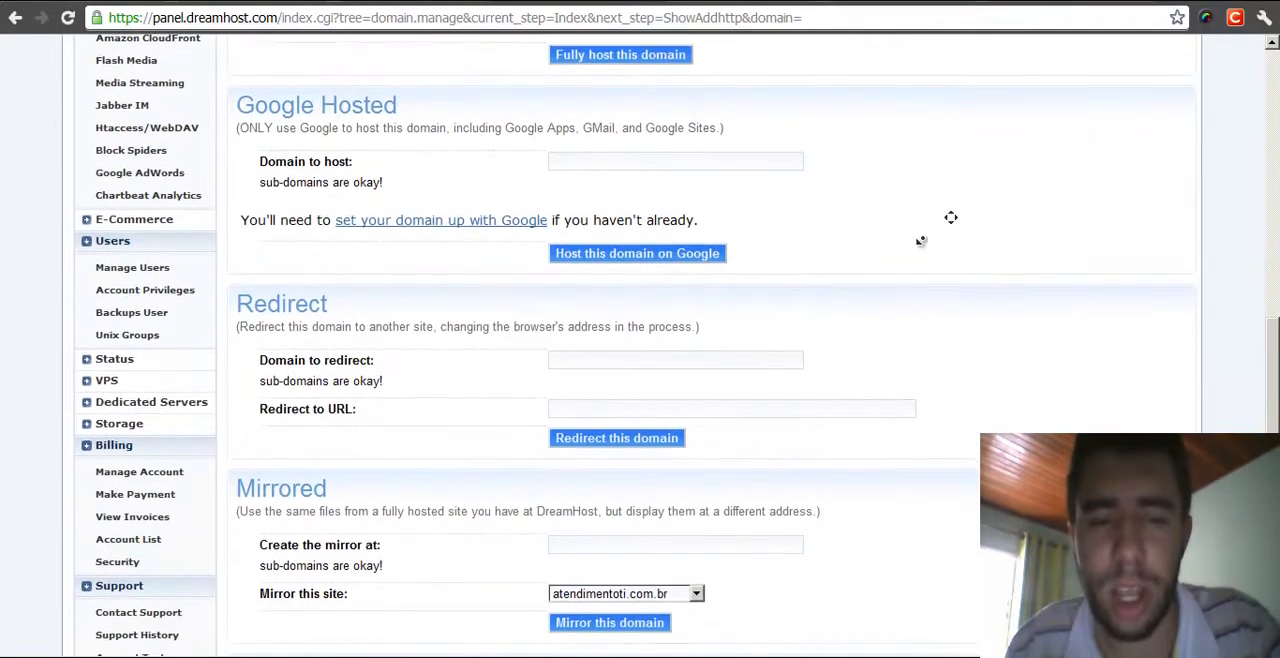
middle_click(956, 401)
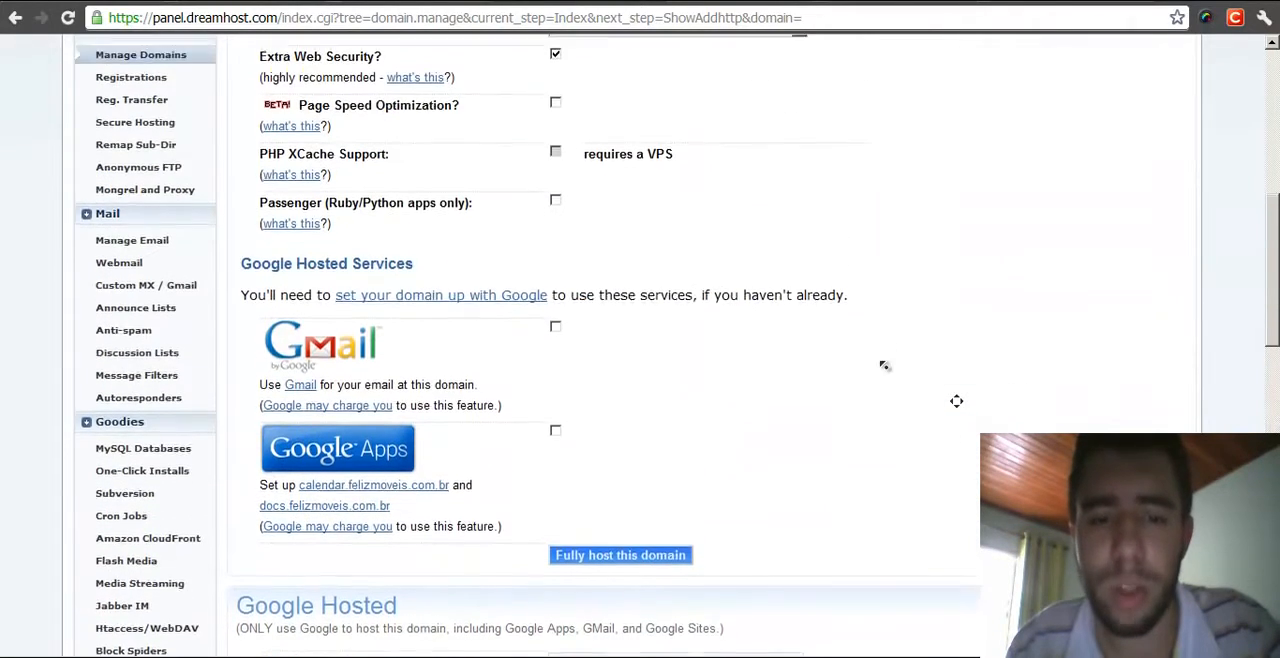
middle_click(996, 313)
middle_click(951, 277)
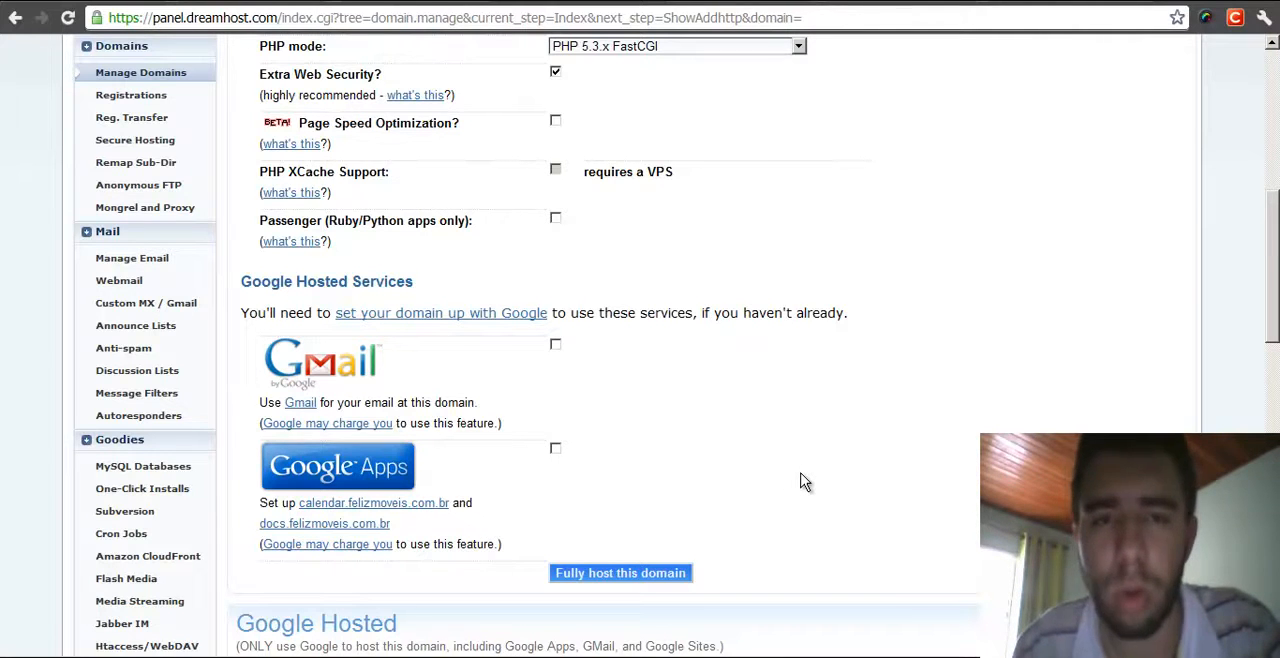
middle_click(980, 382)
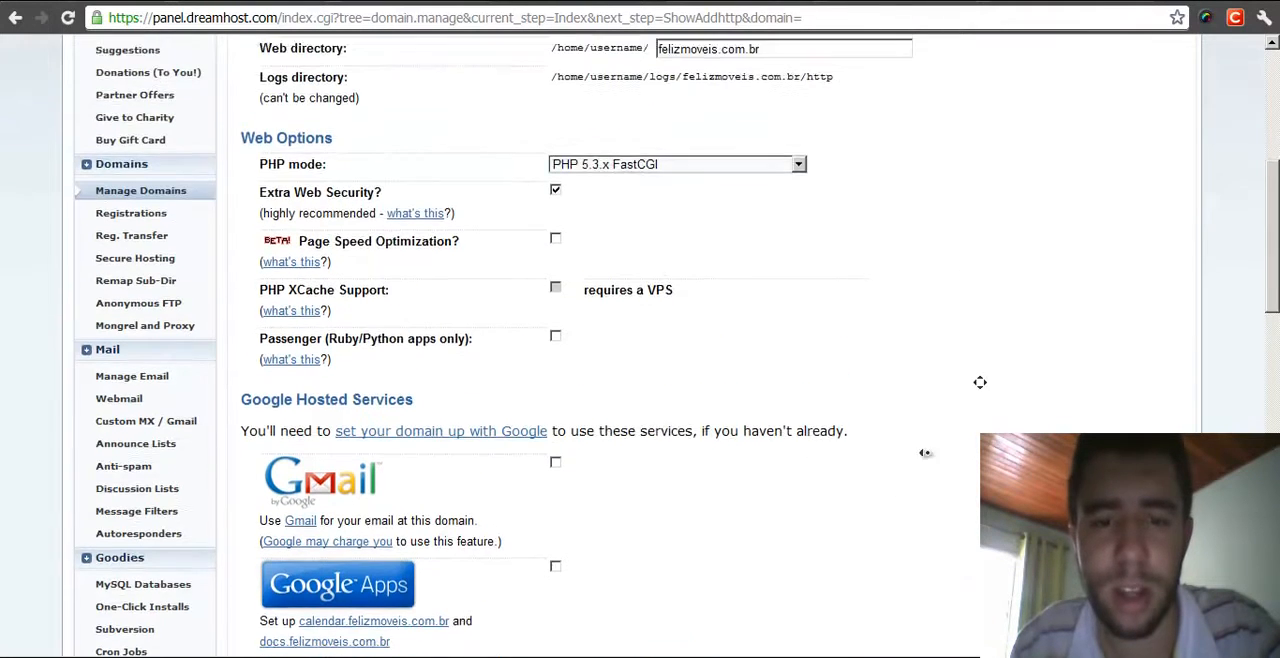
- Fully host the felizmoveis.com.br domain with the chosen settings
scroll(980, 382, "down", 3)
left_click(596, 528)
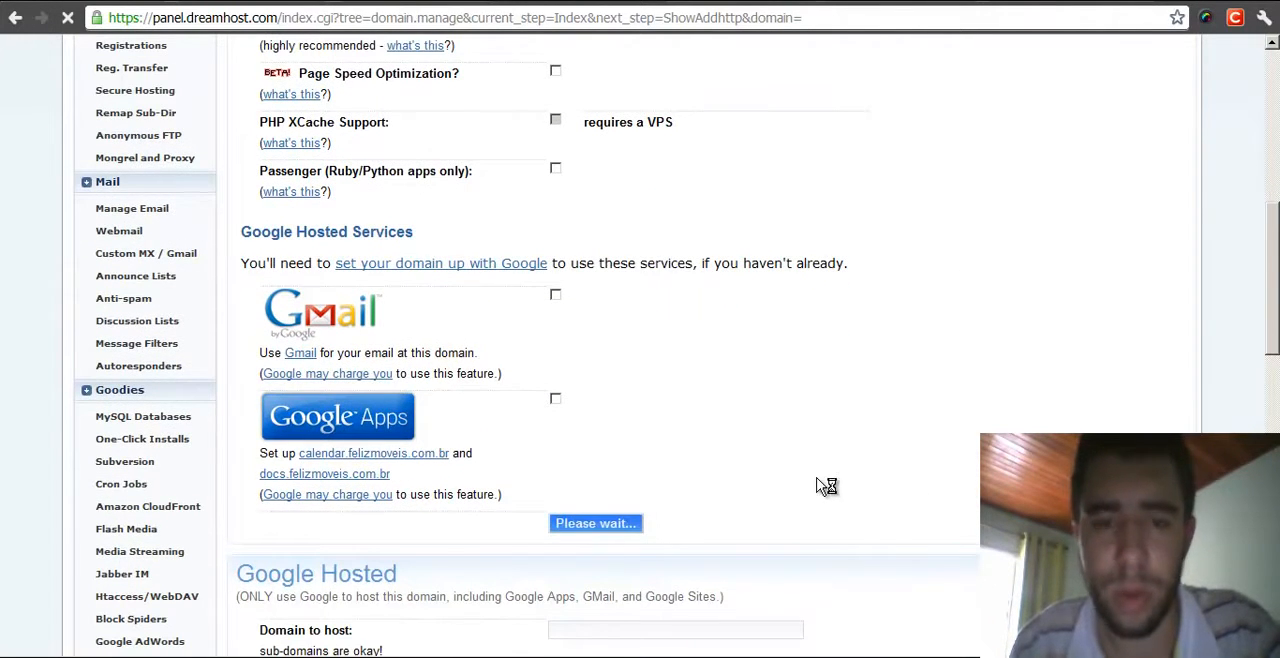
scroll(814, 423, "up", 5)
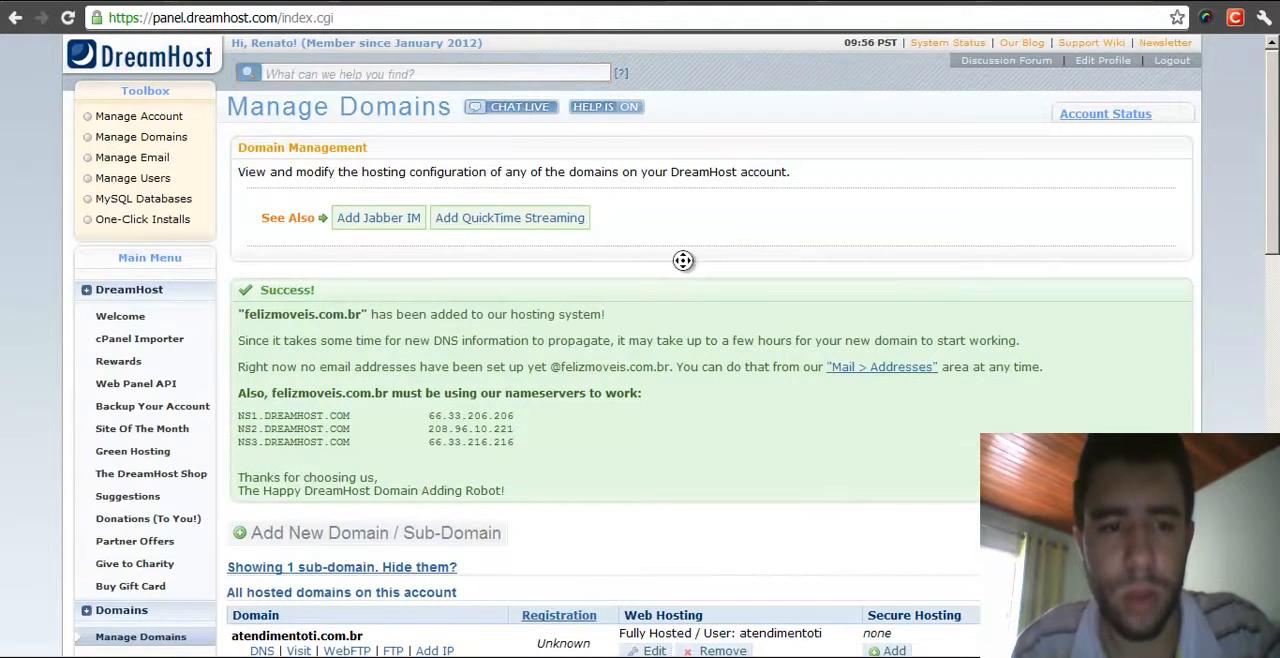
- Read the confirmation message and the DreamHost nameservers the domain must use
scroll(686, 268, "down", 1)
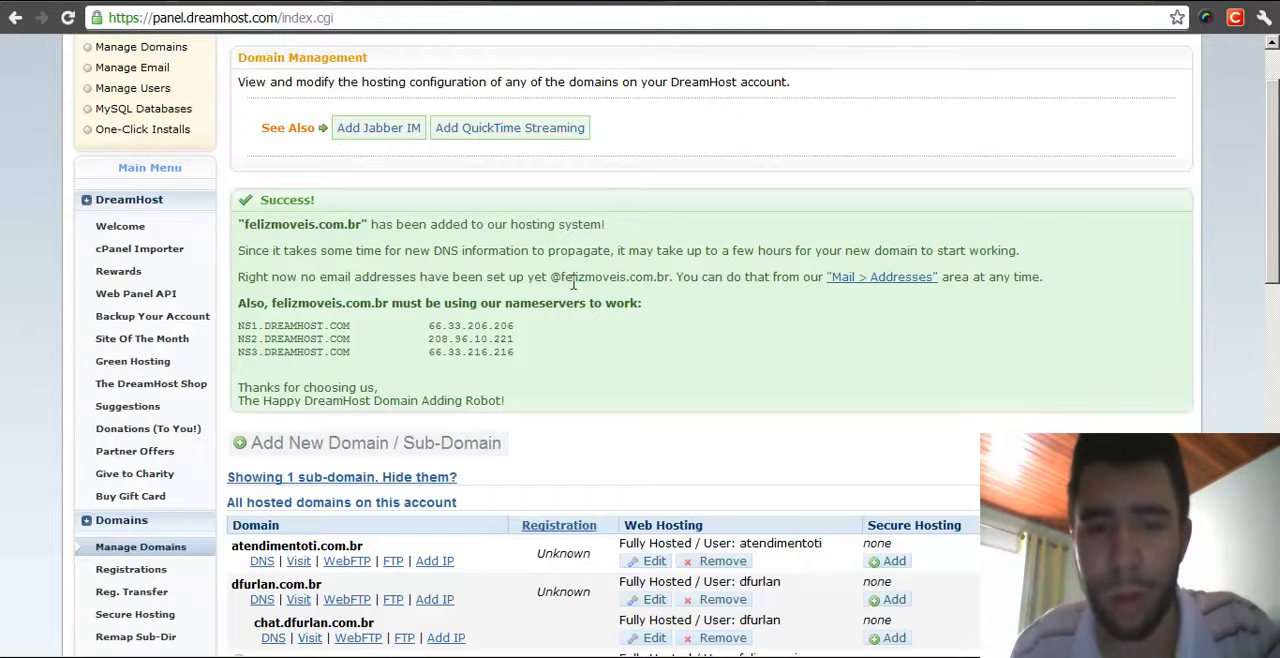
middle_click(800, 297)
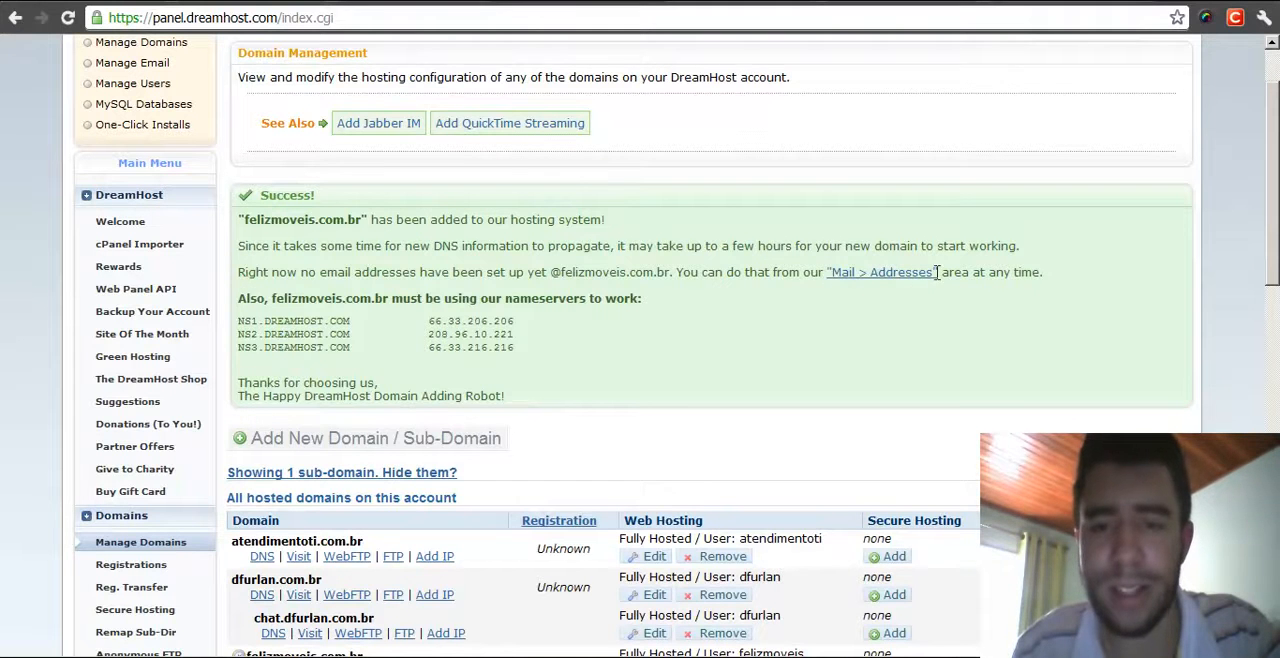
scroll(26, 337, "up", 1)
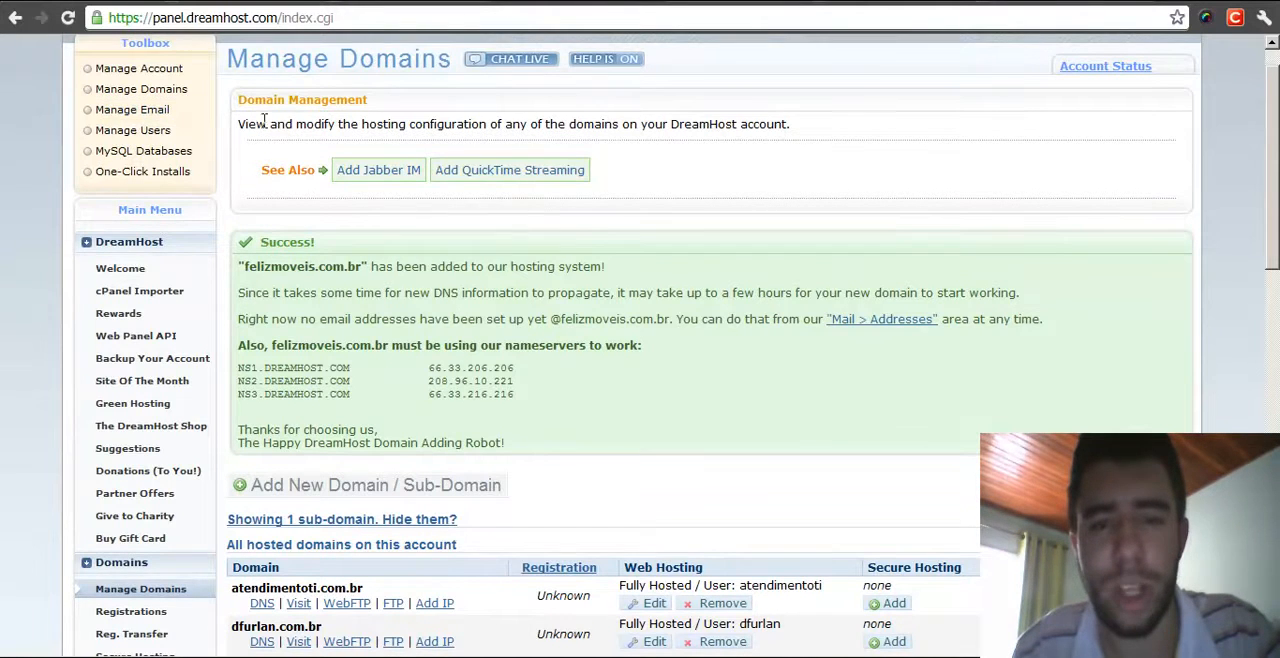
scroll(790, 400, "down", 2)
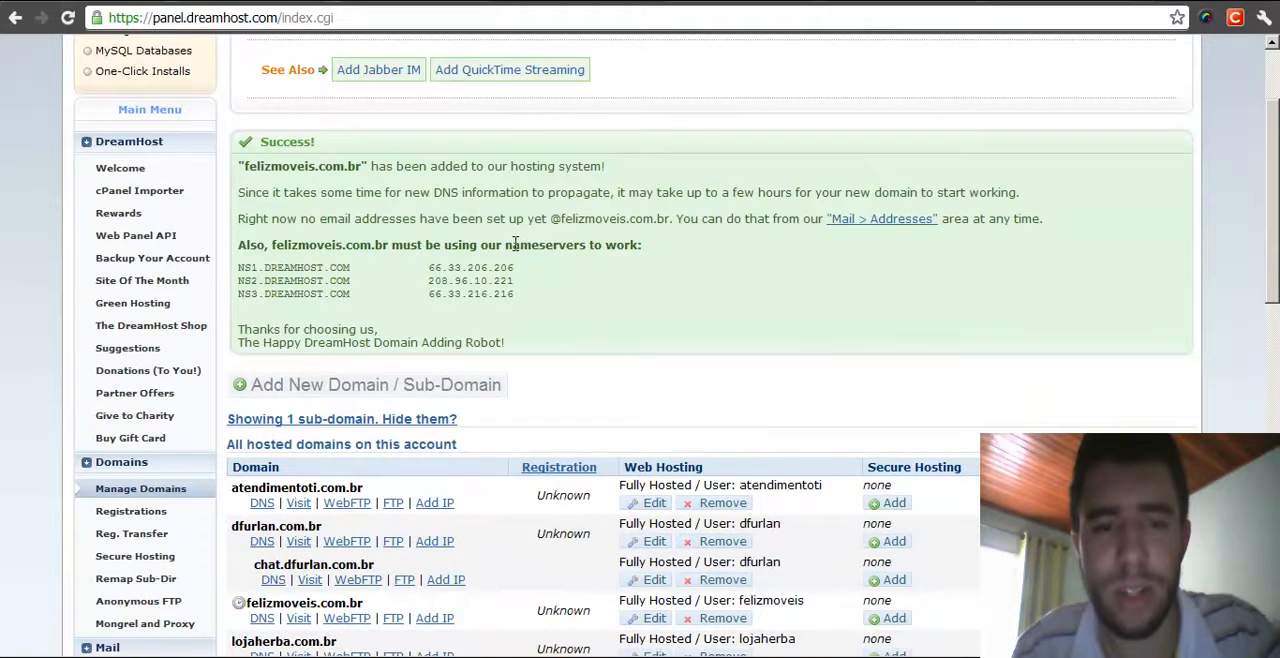
left_click_drag(505, 244, 587, 246)
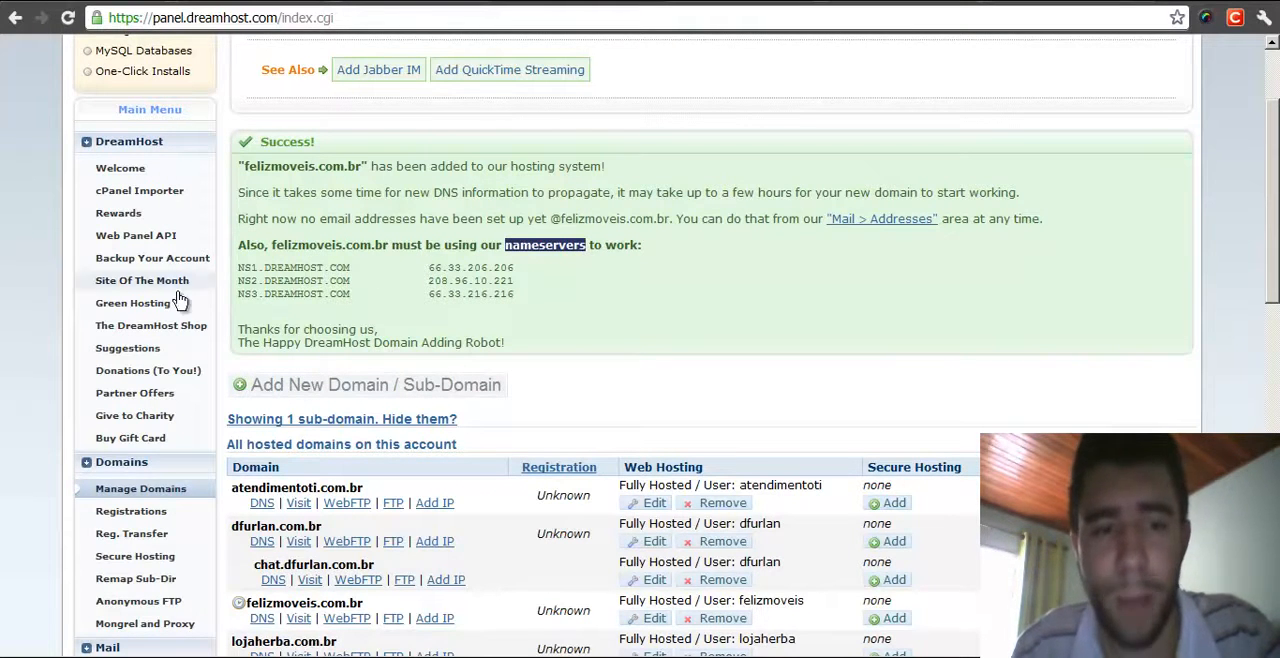
left_click(586, 300)
middle_click(662, 279)
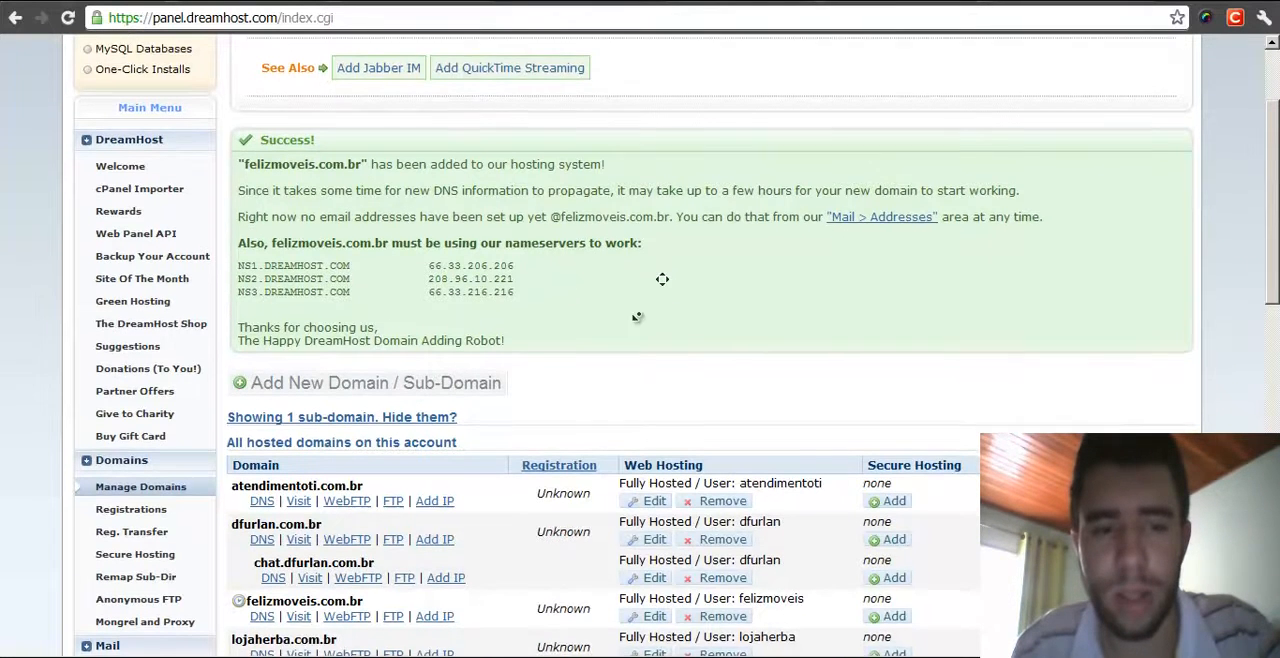
middle_click(628, 344)
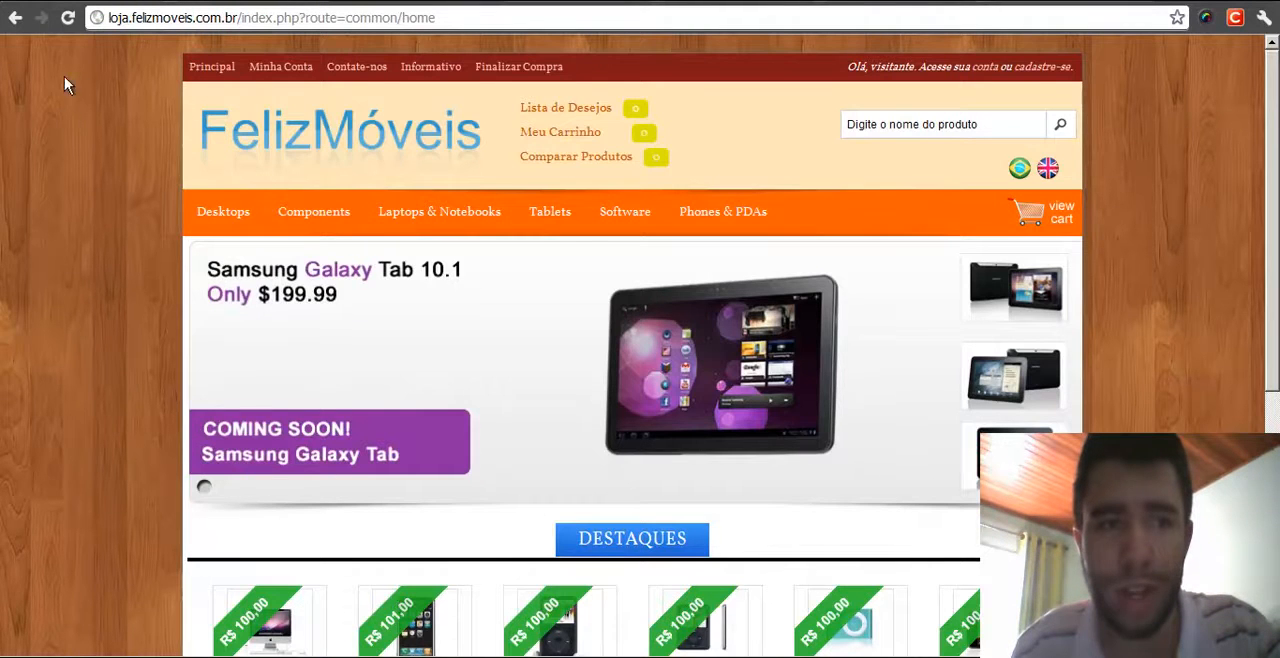
- Reload the FelizMóveis store page at loja.felizmoveis.com.br
left_click(72, 26)
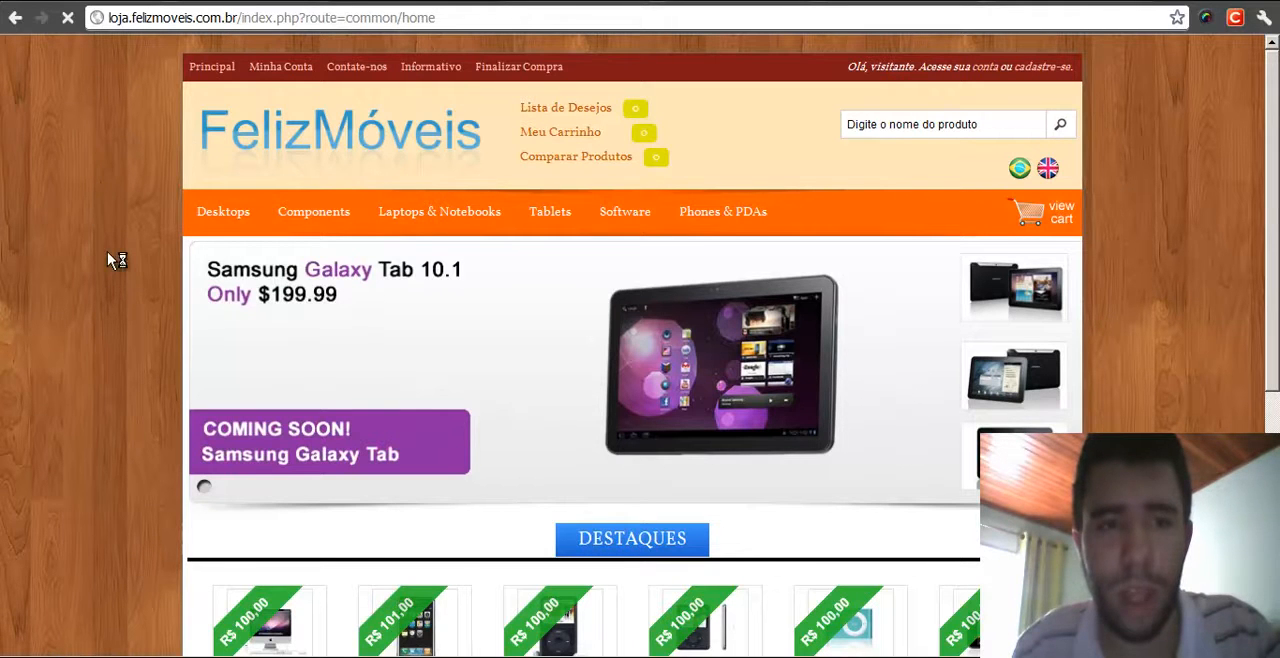
- Compare the store's loja.felizmoveis.com.br address with the hosted domains list in the DreamHost panel
left_click(558, 5)
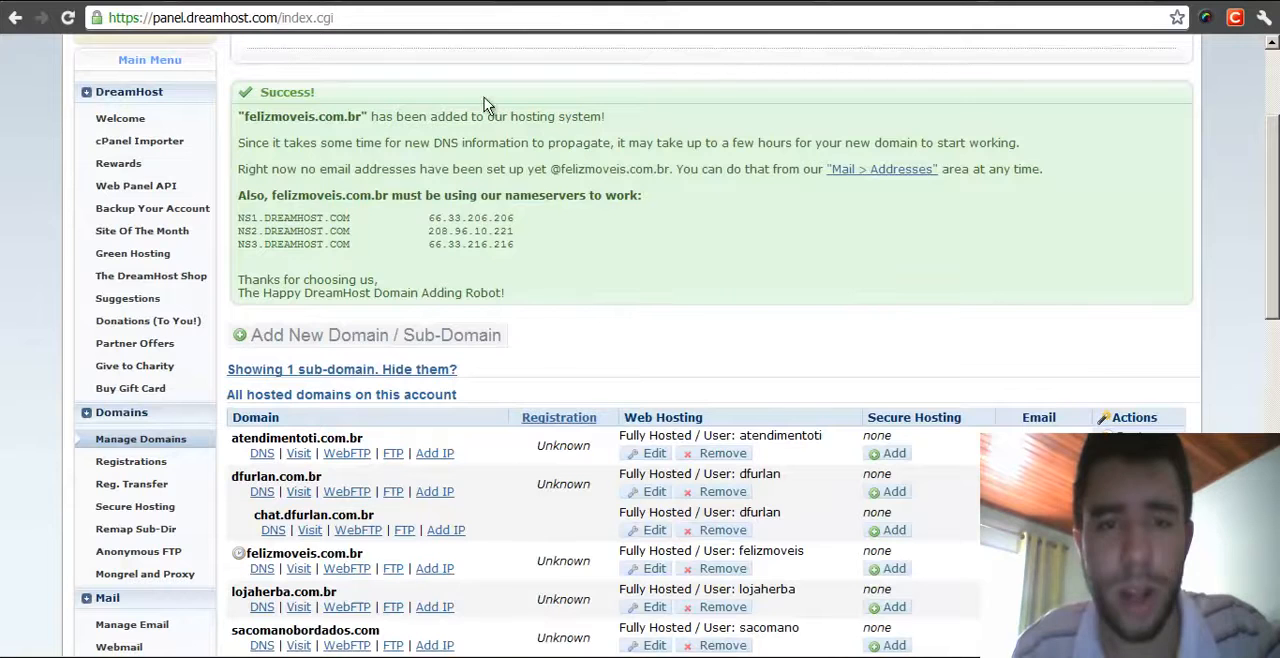
scroll(700, 300, "down", 1)
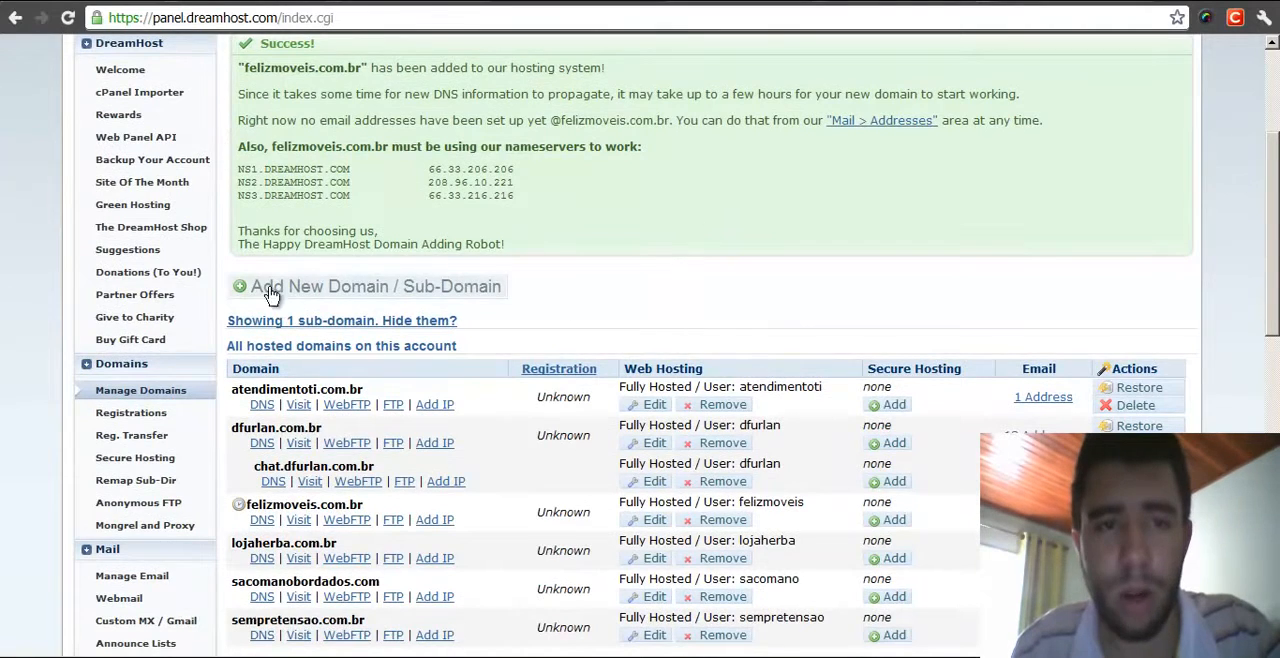
left_click(330, 4)
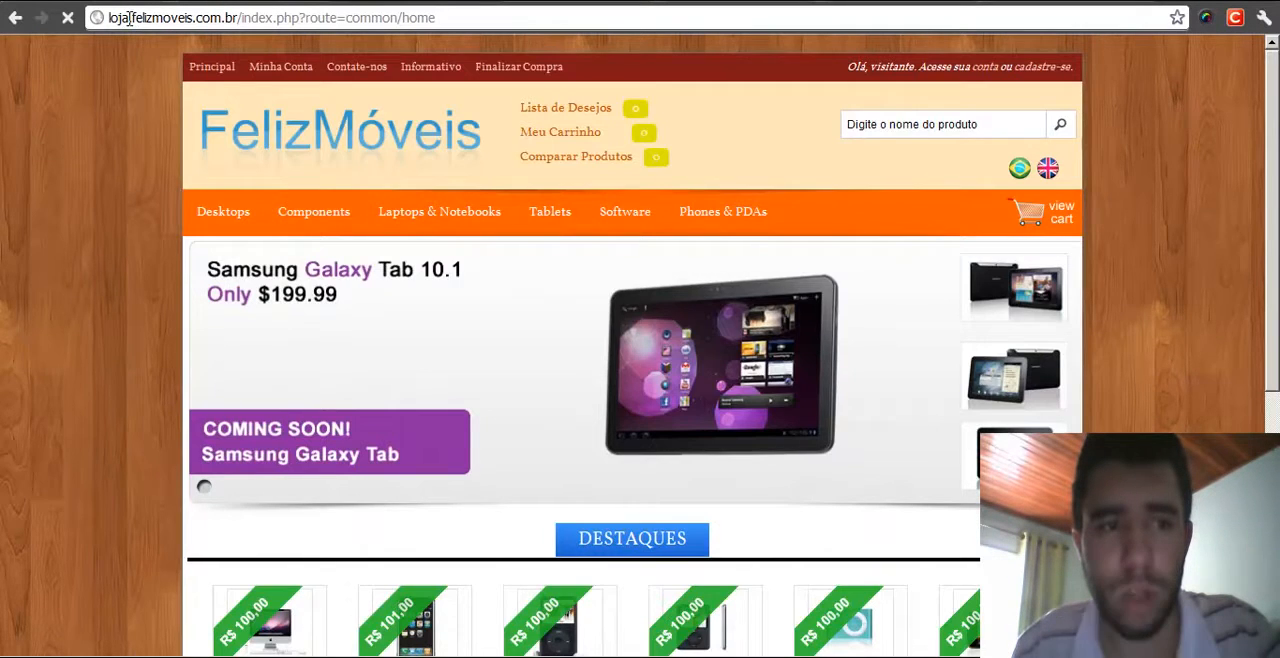
left_click_drag(129, 18, 110, 18)
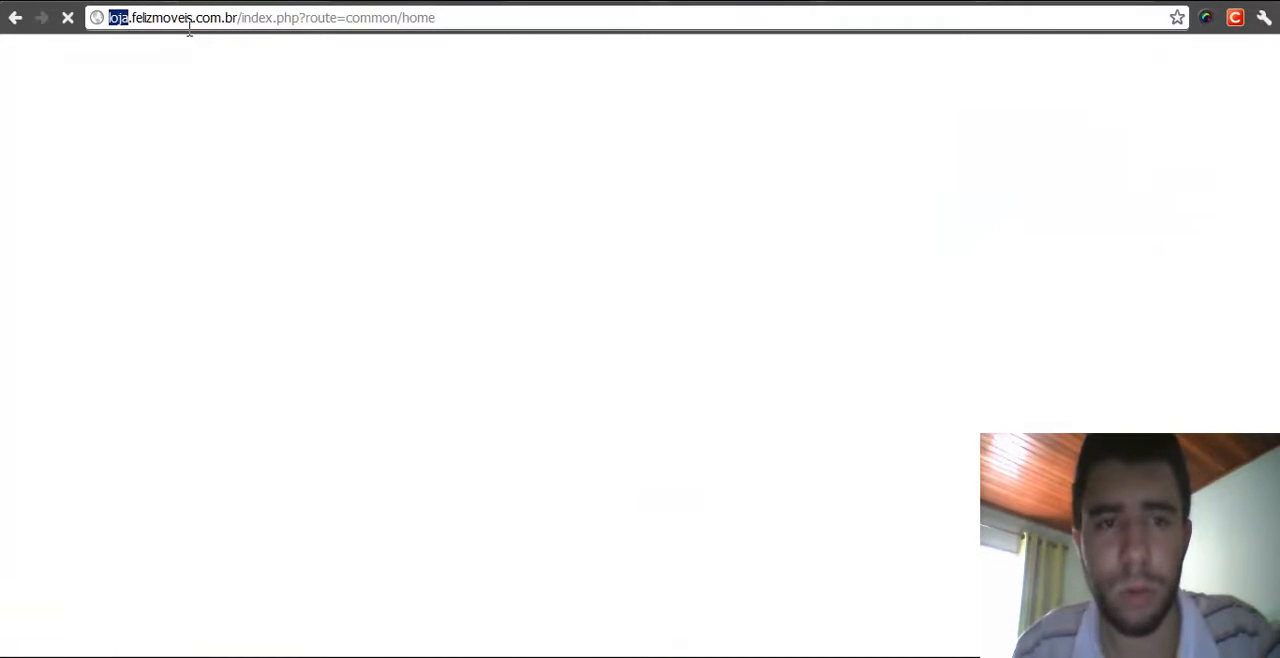
left_click(590, 4)
scroll(697, 286, "down", 1)
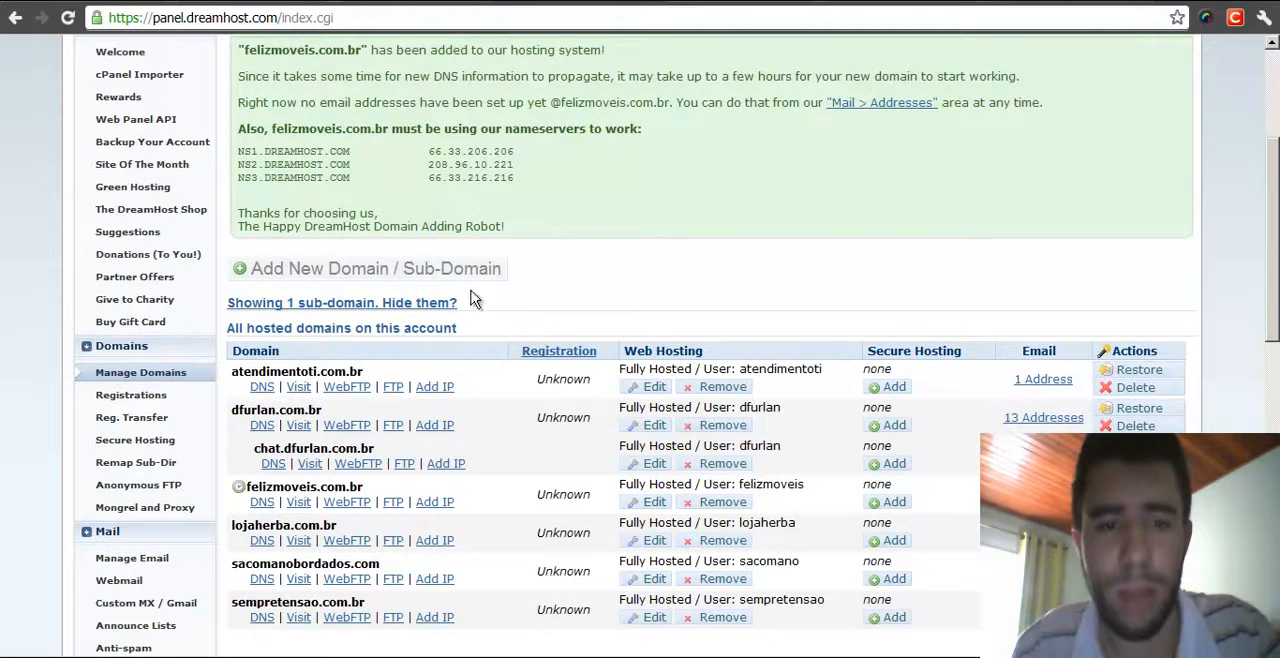
- Start adding a new fully hosted domain and enter loja.felizmoveis.com.br as the domain to host
left_click(401, 278)
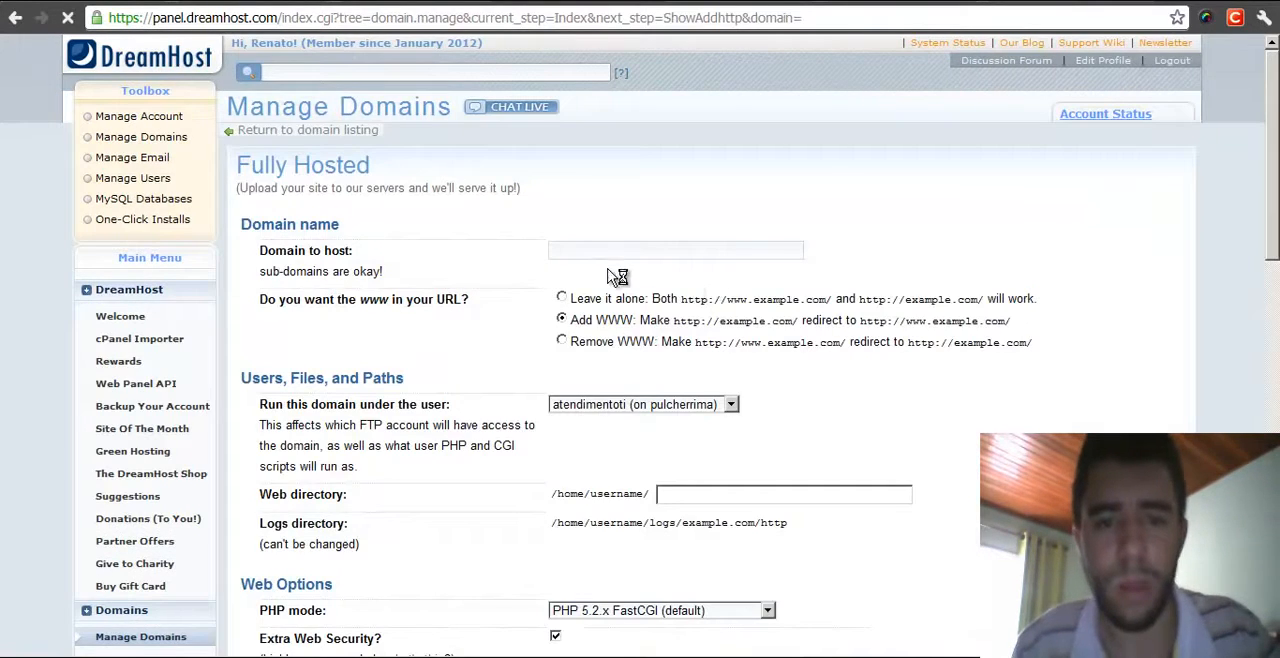
left_click(607, 252)
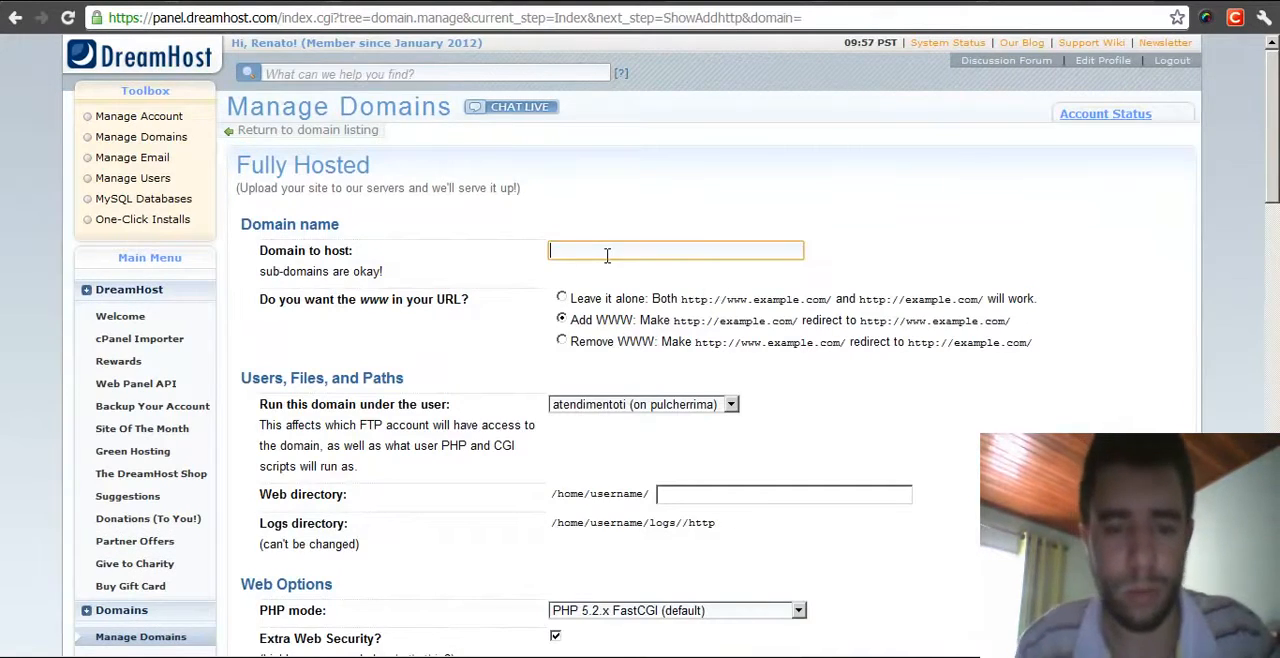
type("loja.felizmovee")
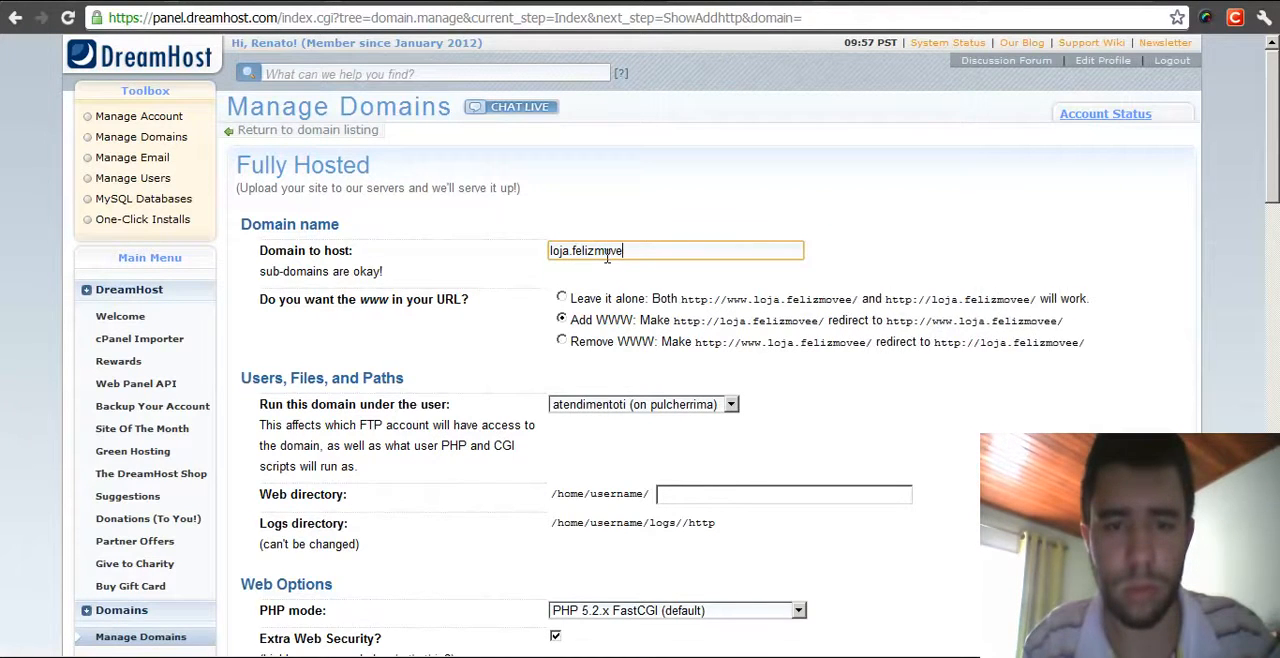
key("BackSpace")
type("is.com.br")
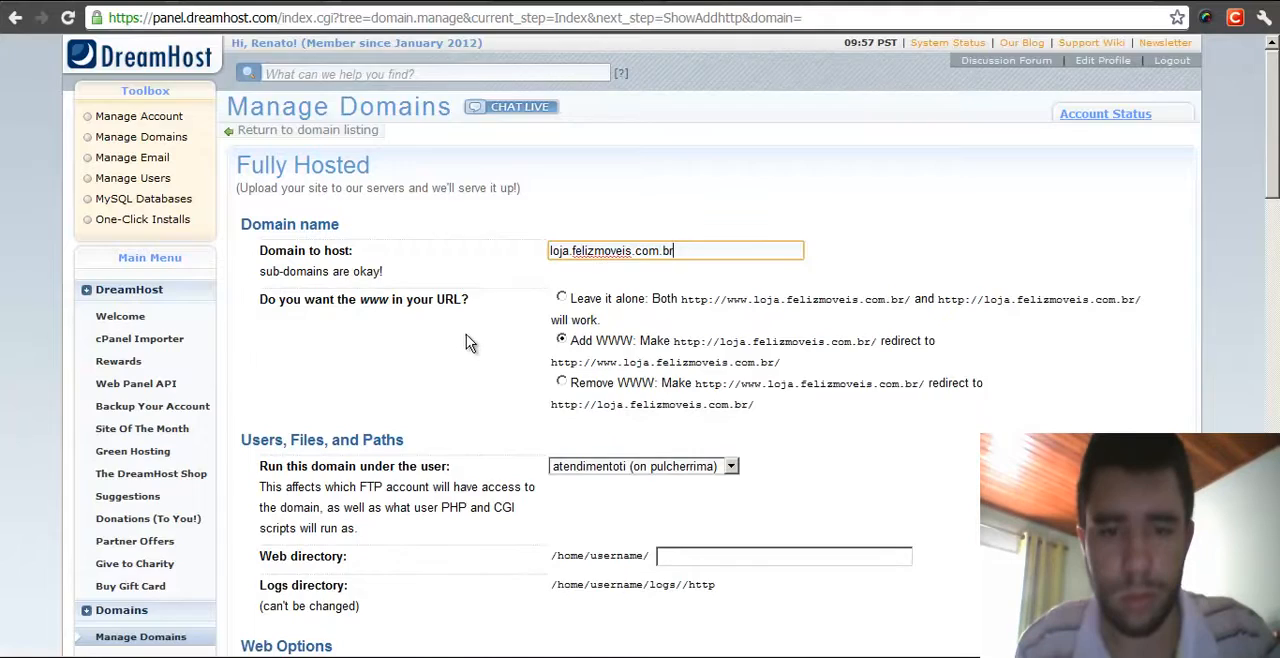
scroll(470, 332, "down", 1)
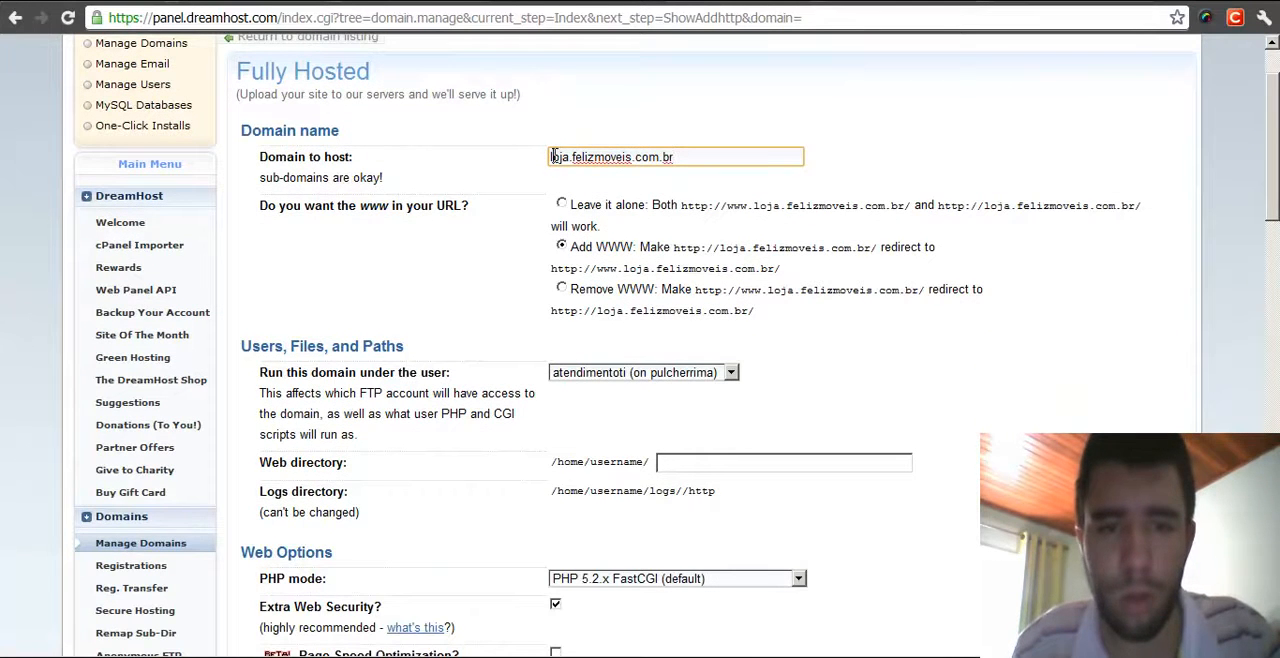
scroll(607, 148, "up", 1)
key("Home")
type("www.")
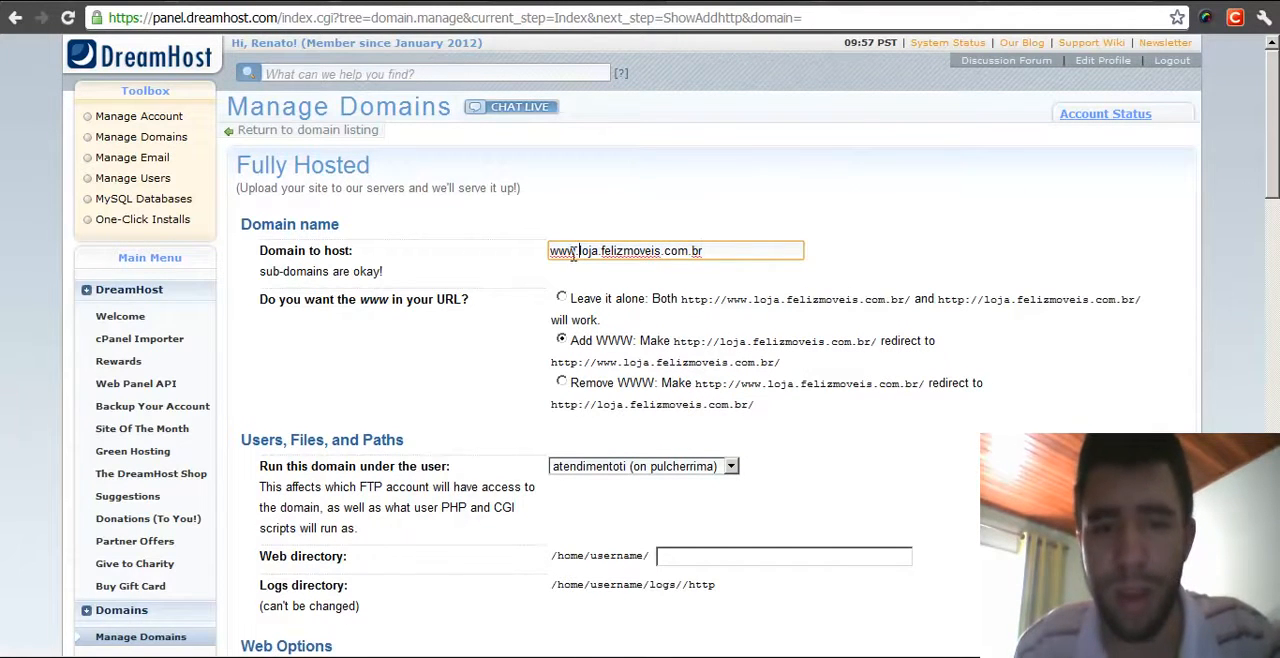
left_click_drag(580, 251, 533, 248)
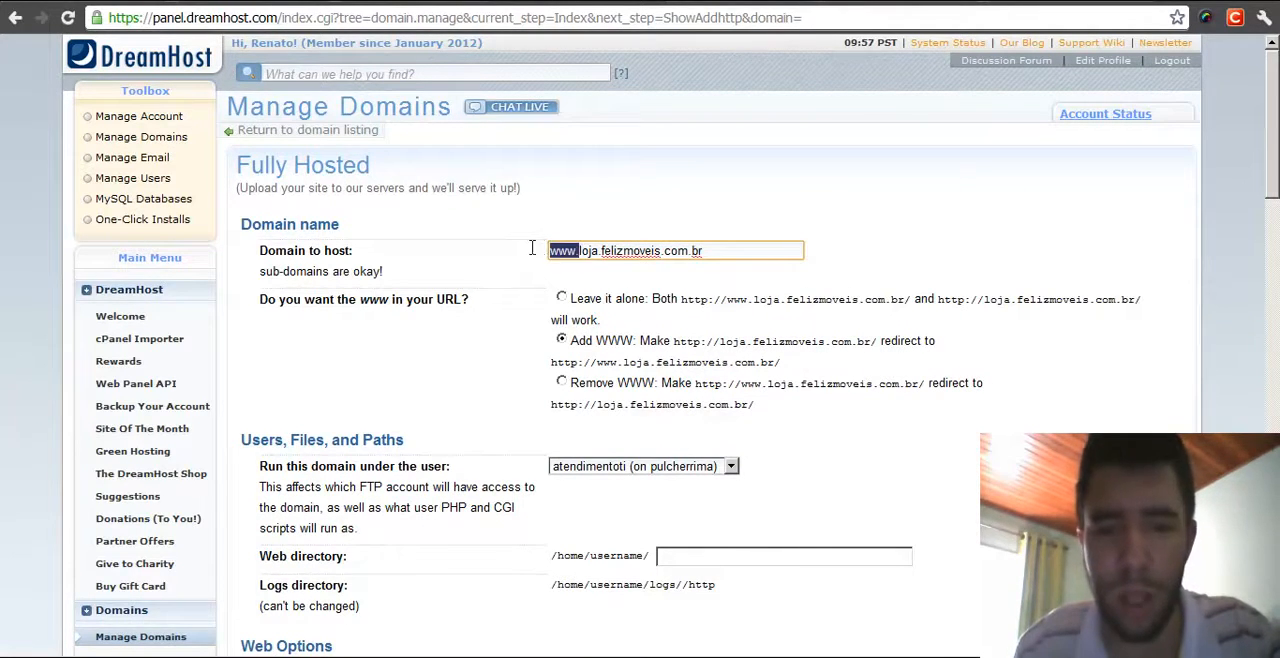
key("BackSpace")
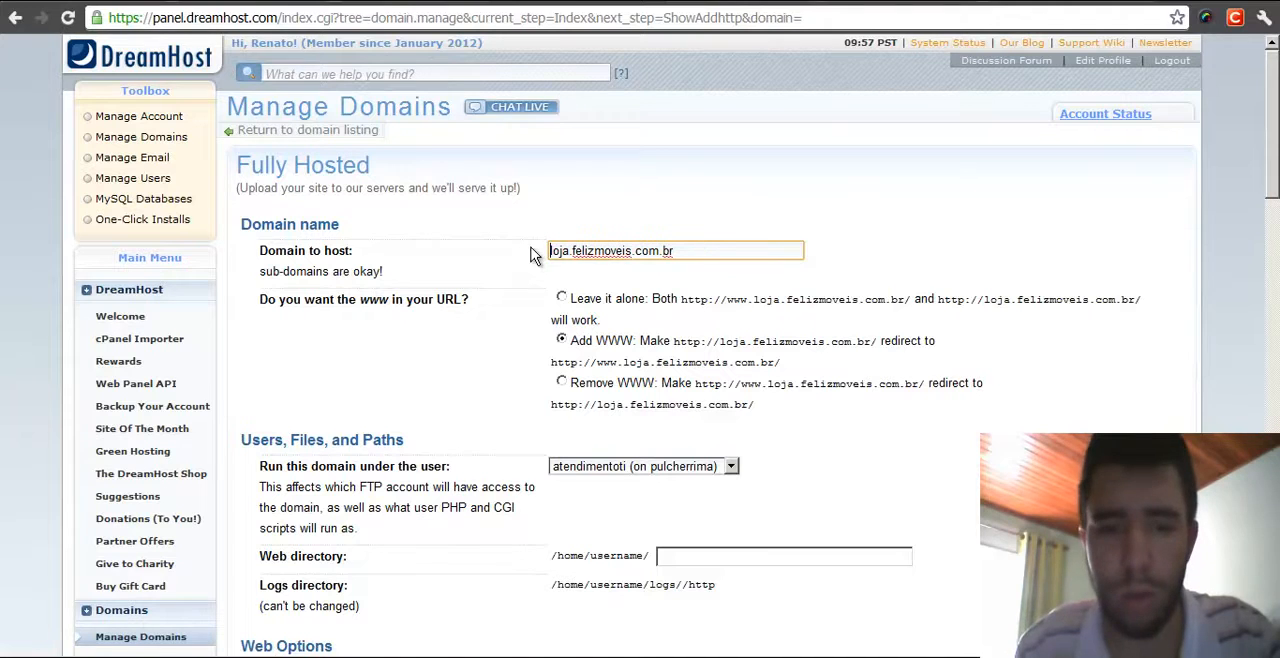
- Set the www option to leave the URL alone so both addresses work
left_click(562, 384)
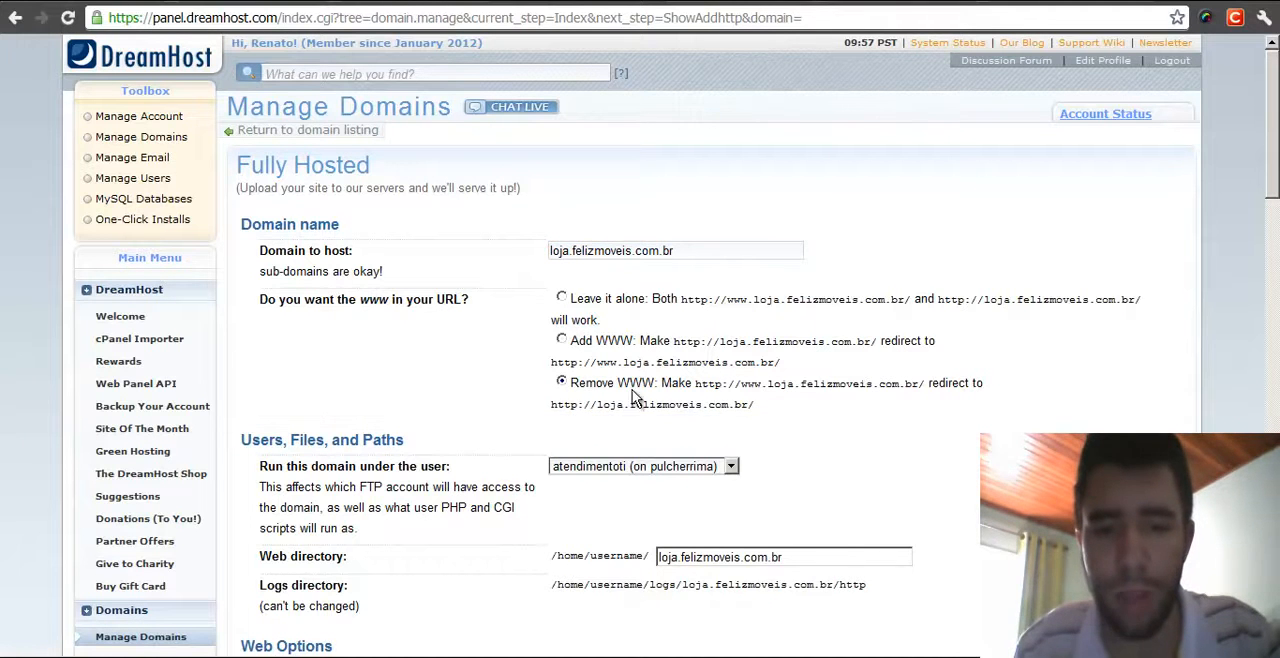
middle_click(428, 361)
middle_click(437, 463)
middle_click(888, 273)
left_click(561, 199)
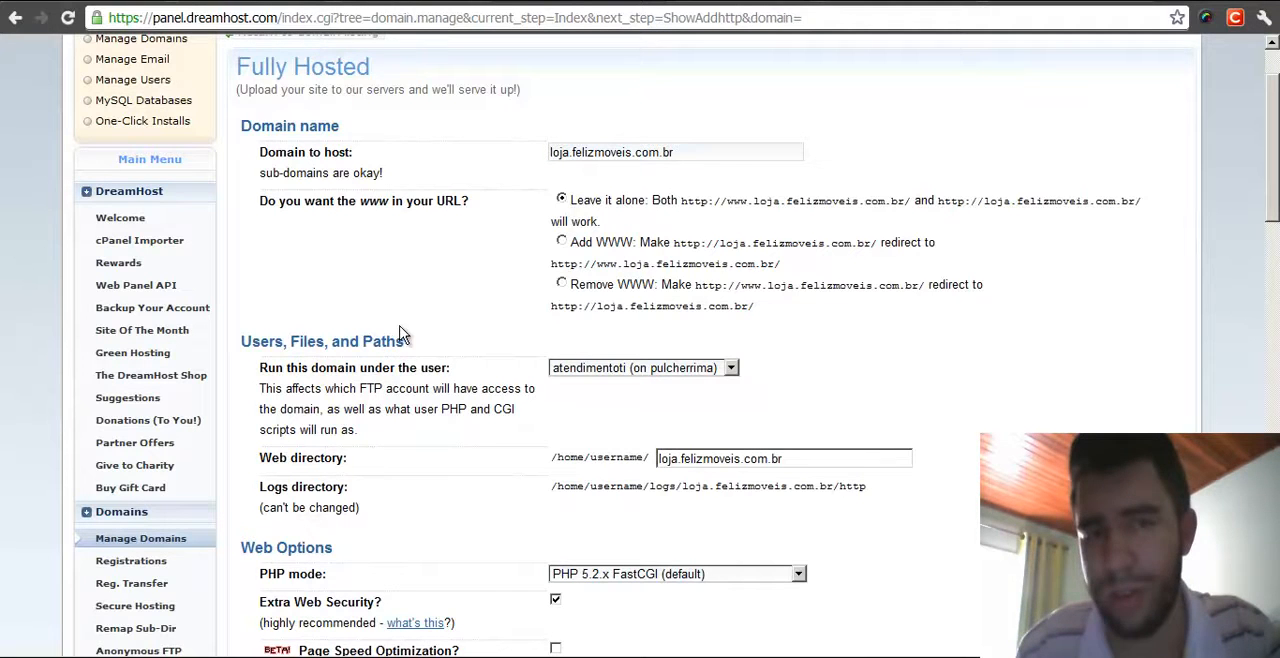
- Set the subdomain's PHP mode to PHP 5.3.x FastCGI
middle_click(482, 258)
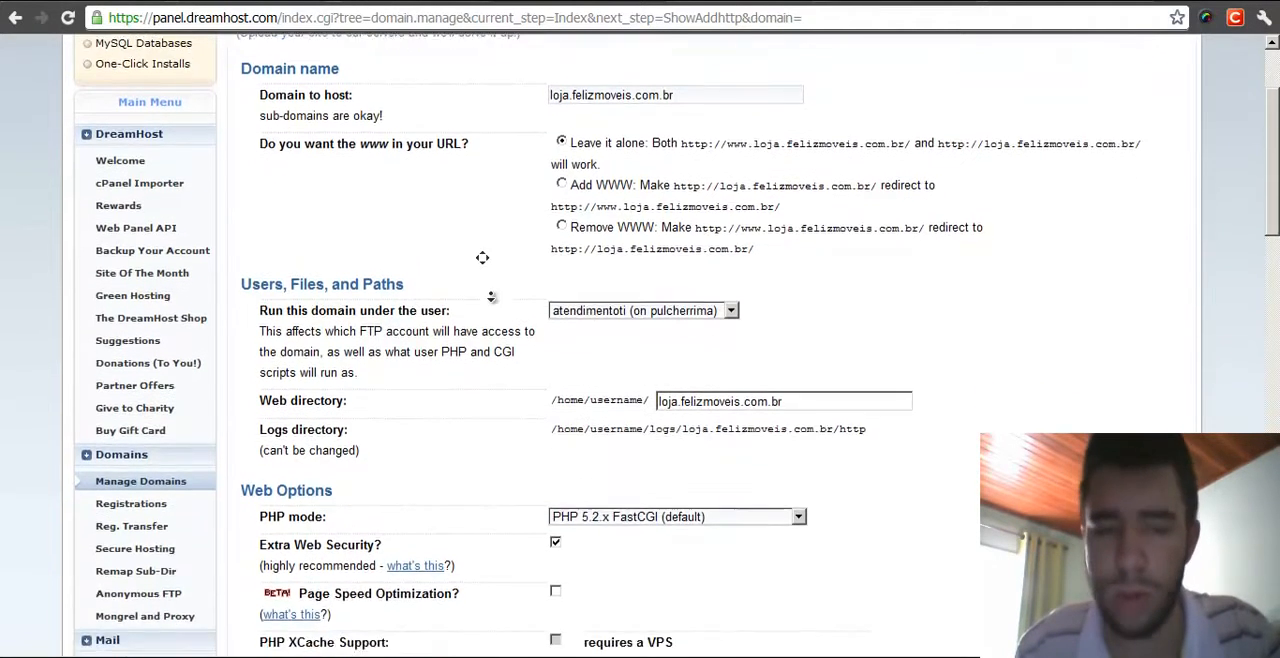
middle_click(496, 308)
middle_click(1008, 290)
left_click(740, 312)
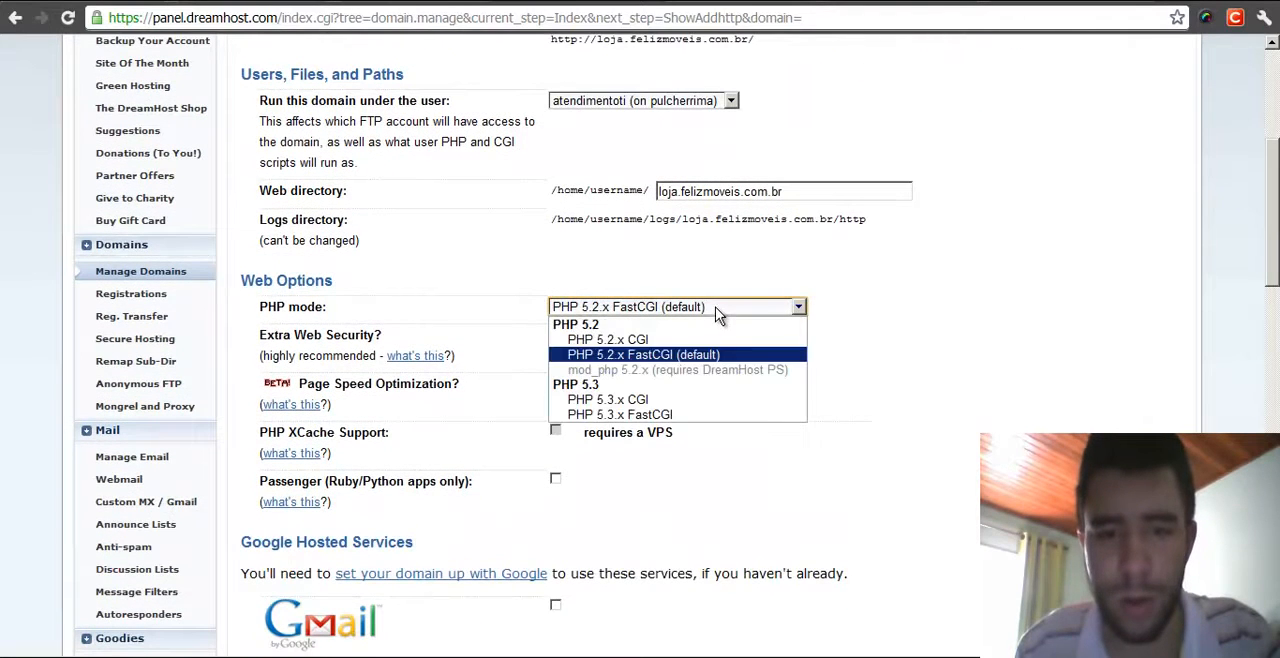
left_click(706, 414)
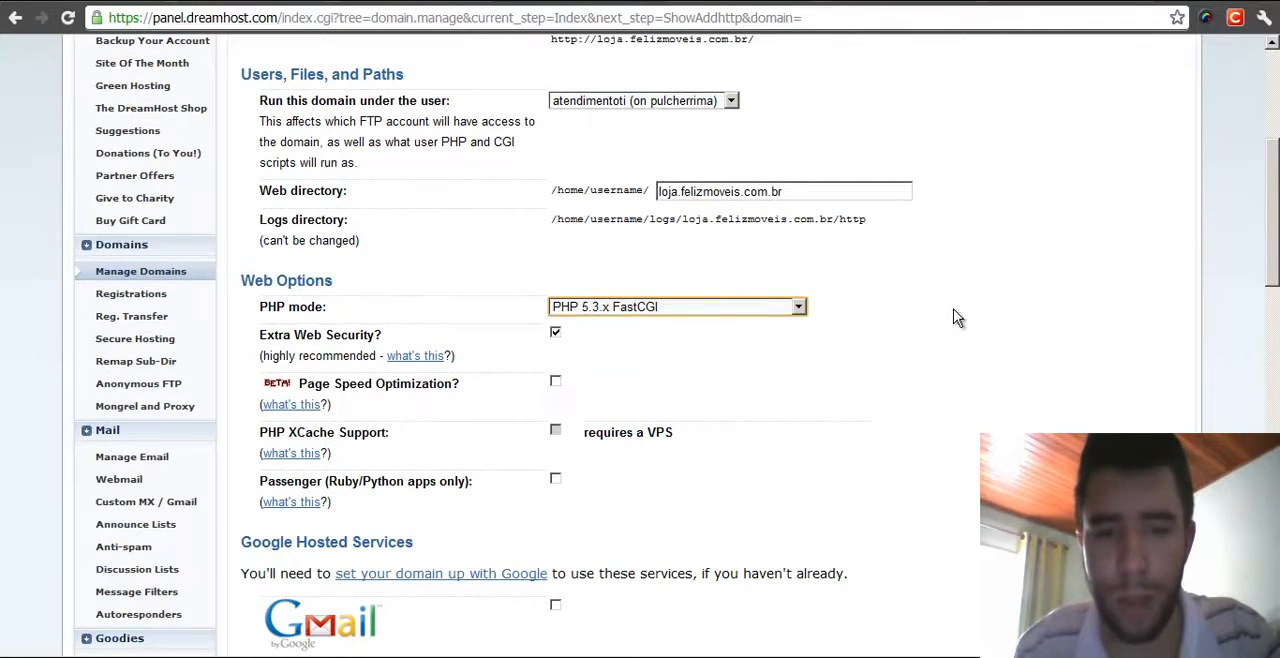
- Fully host loja.felizmoveis.com.br with the chosen settings
middle_click(953, 371)
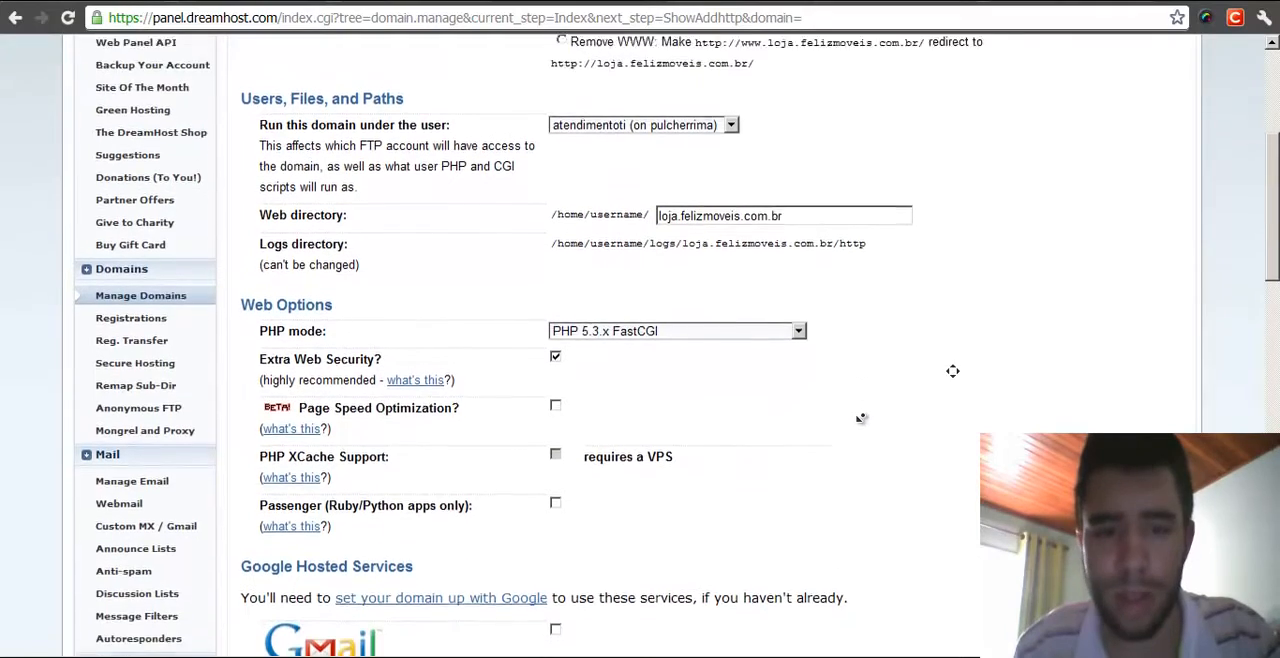
middle_click(848, 462)
scroll(900, 430, "down", 2)
left_click(645, 514)
middle_click(952, 438)
middle_click(928, 263)
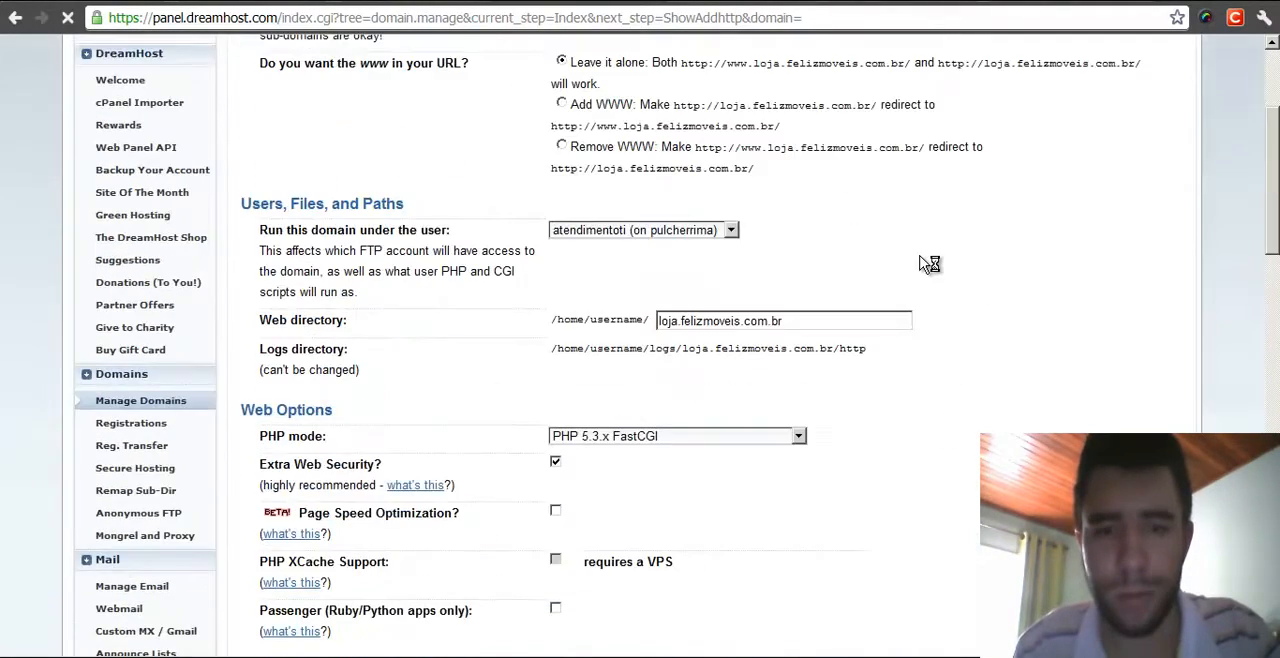
scroll(928, 263, "up", 2)
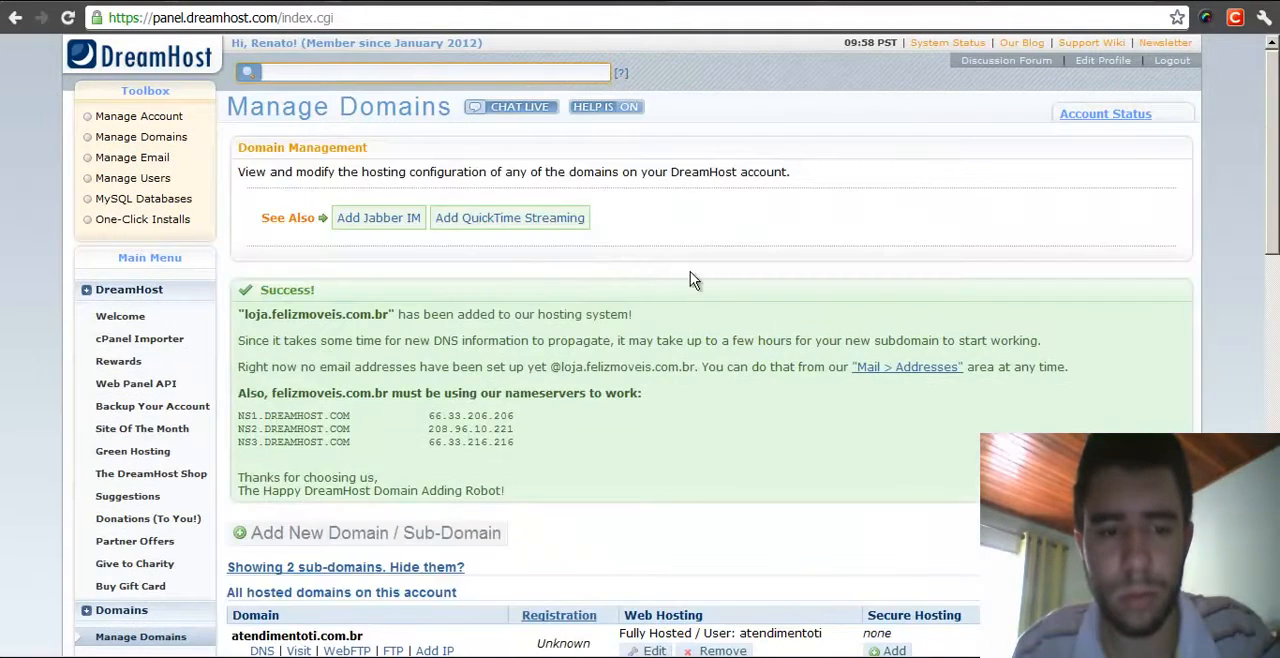
- Review the confirmation message and the hosted domains list for the new subdomain
scroll(705, 275, "down", 4)
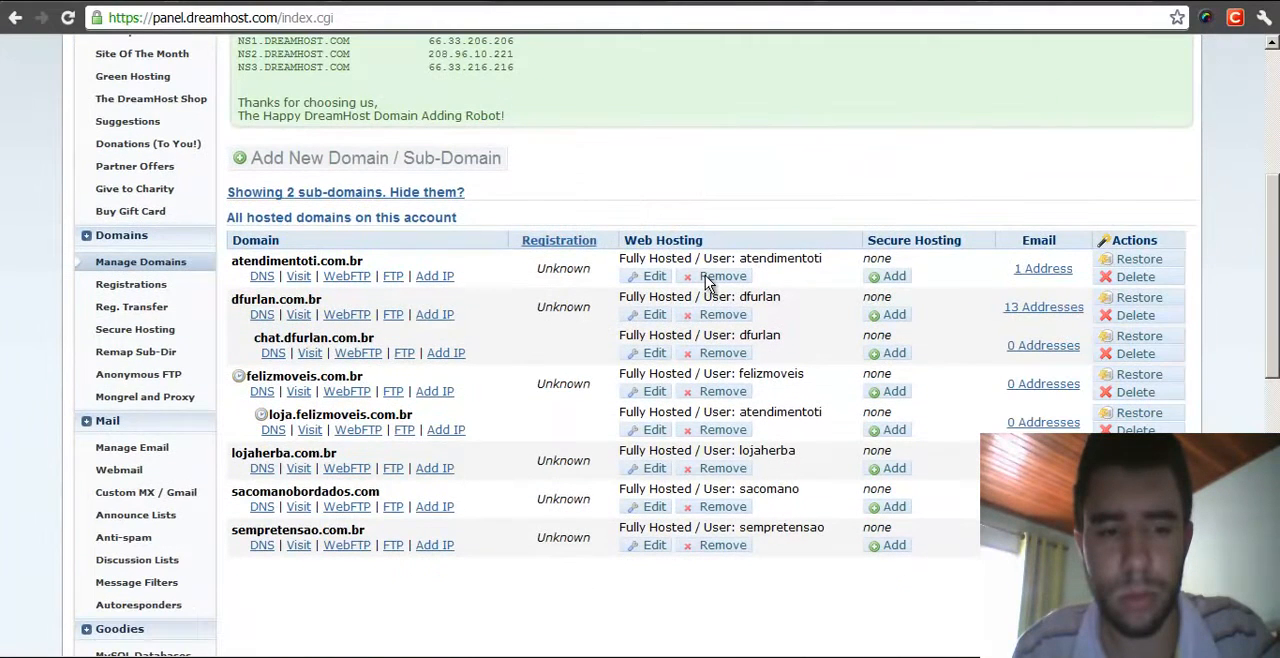
scroll(705, 275, "up", 2)
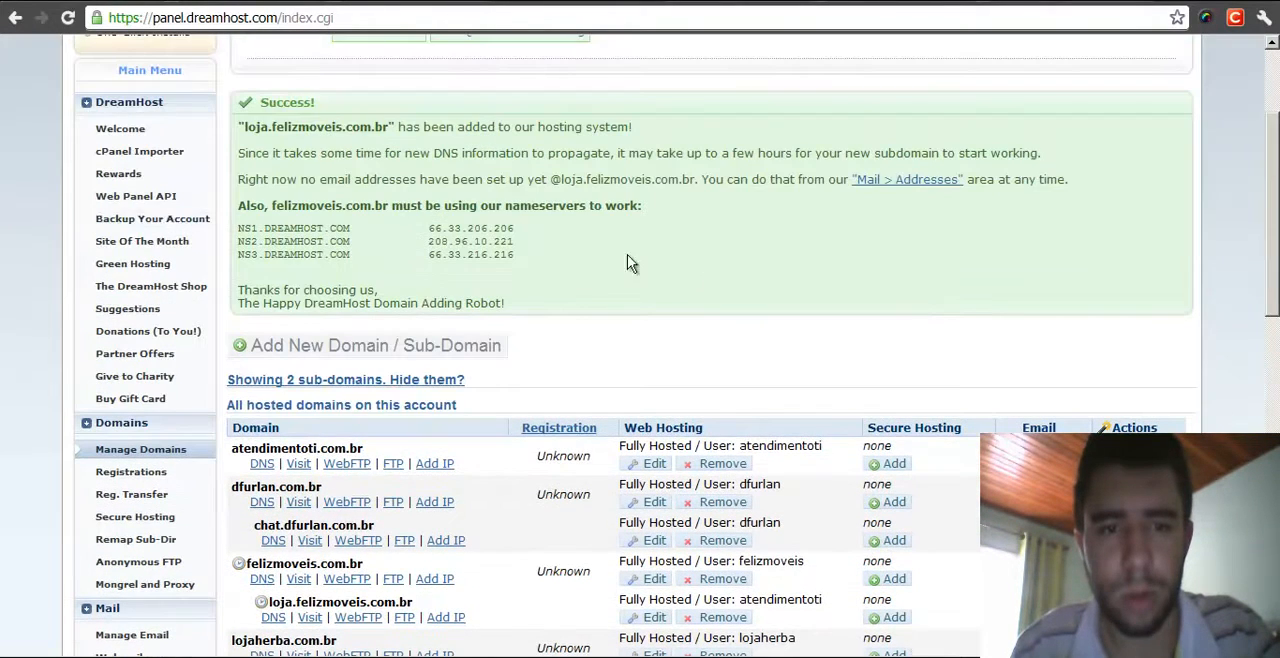
middle_click(739, 298)
middle_click(740, 300)
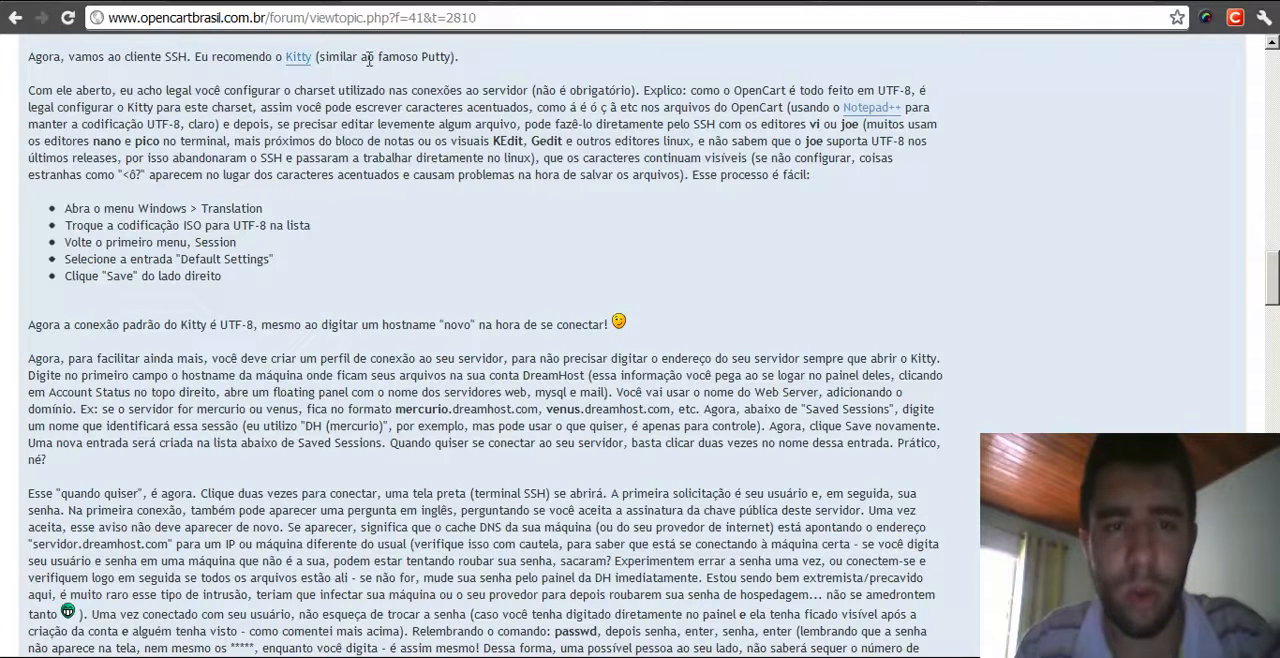
- Launch the KiTTY SSH client from the start menu's SSH folder
left_click_drag(422, 58, 447, 58)
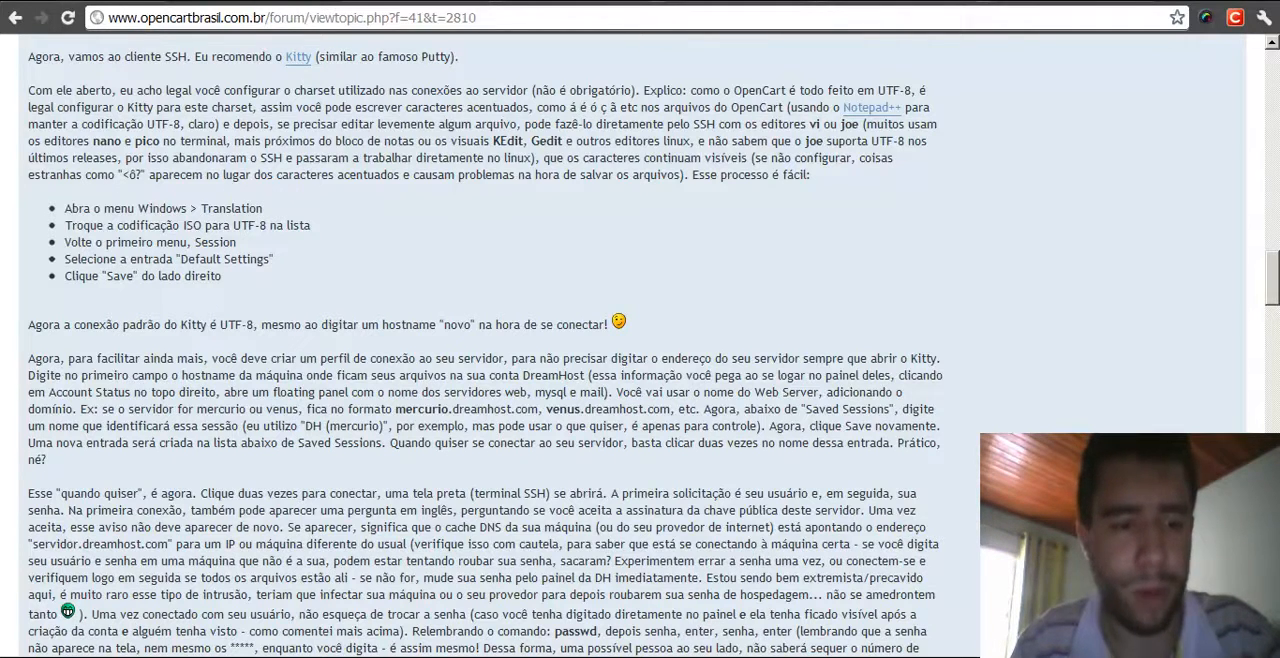
left_click(124, 657)
mouse_move(133, 650)
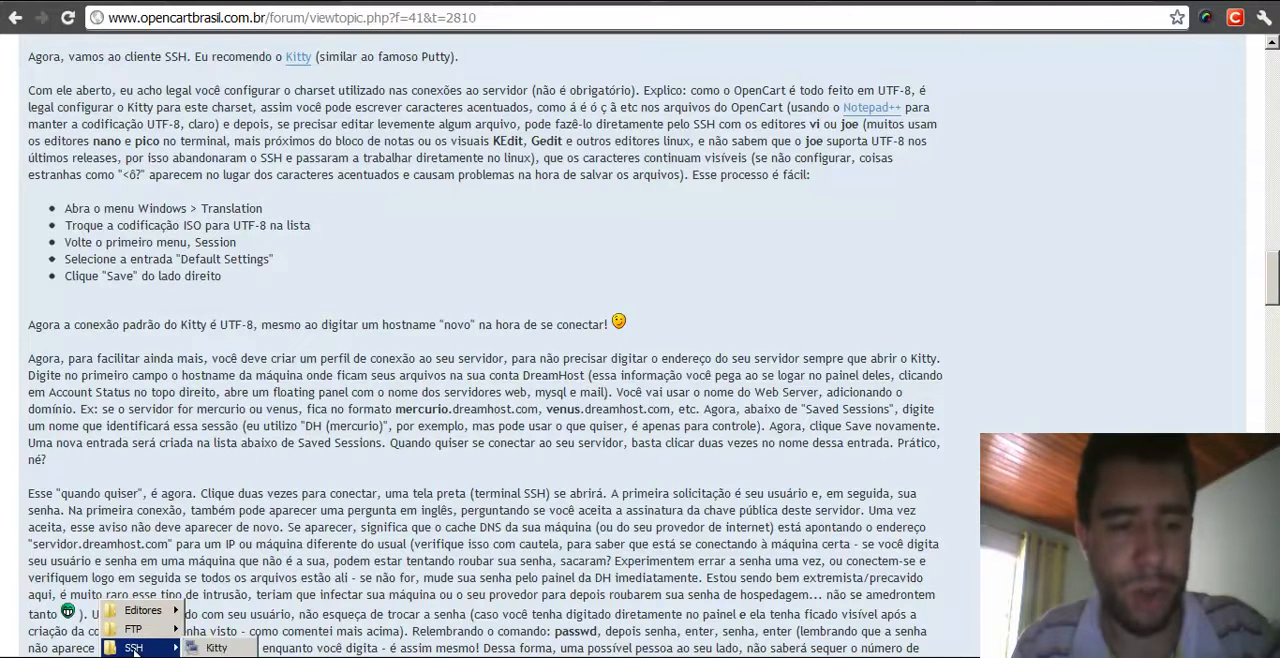
left_click(216, 648)
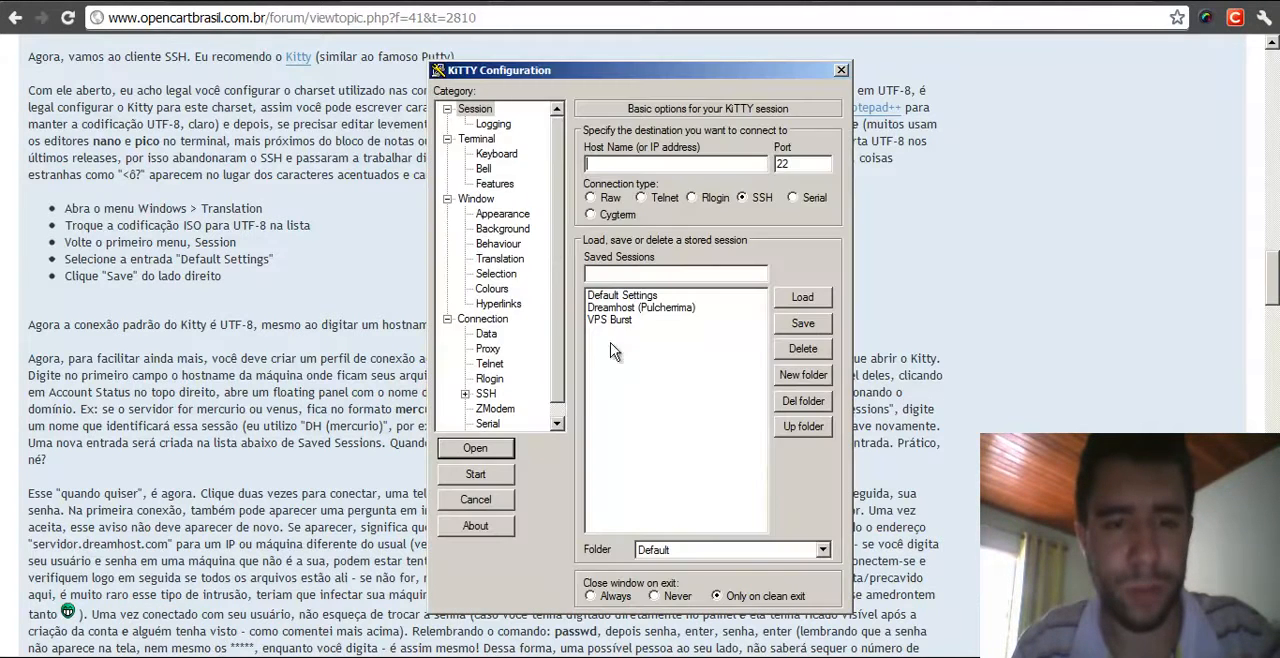
- Read the forum instructions on setting KiTTY's character set to UTF-8
left_click(340, 235)
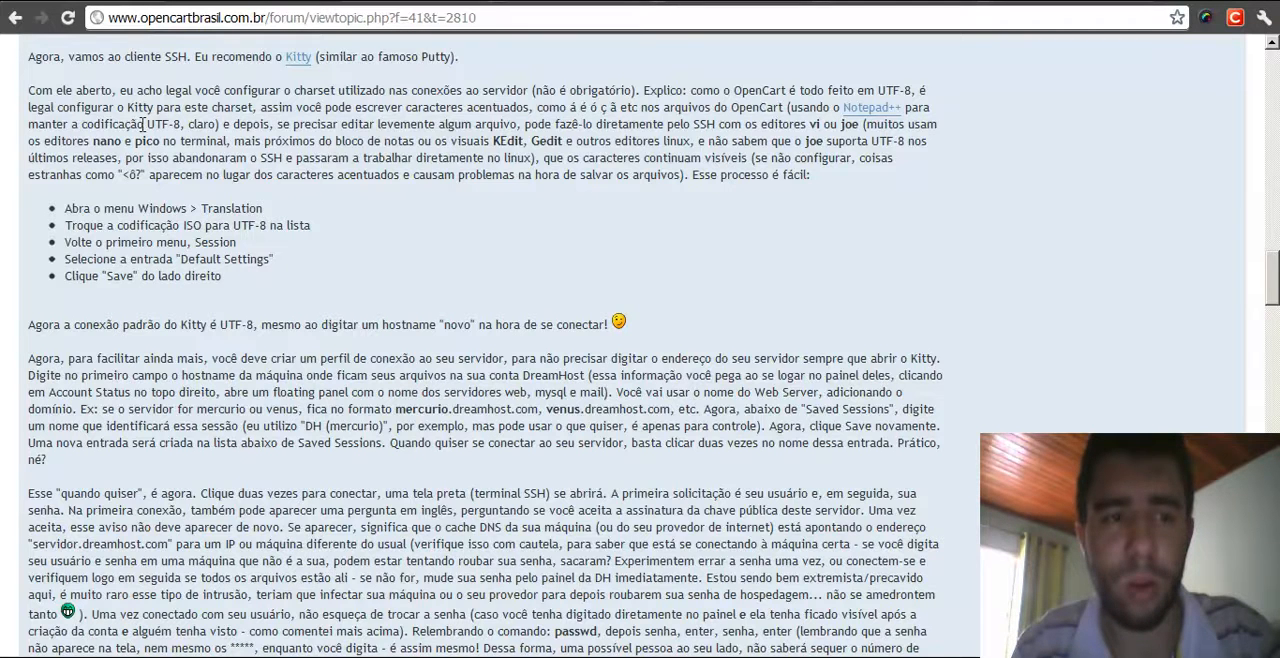
left_click_drag(147, 125, 186, 125)
left_click(440, 227)
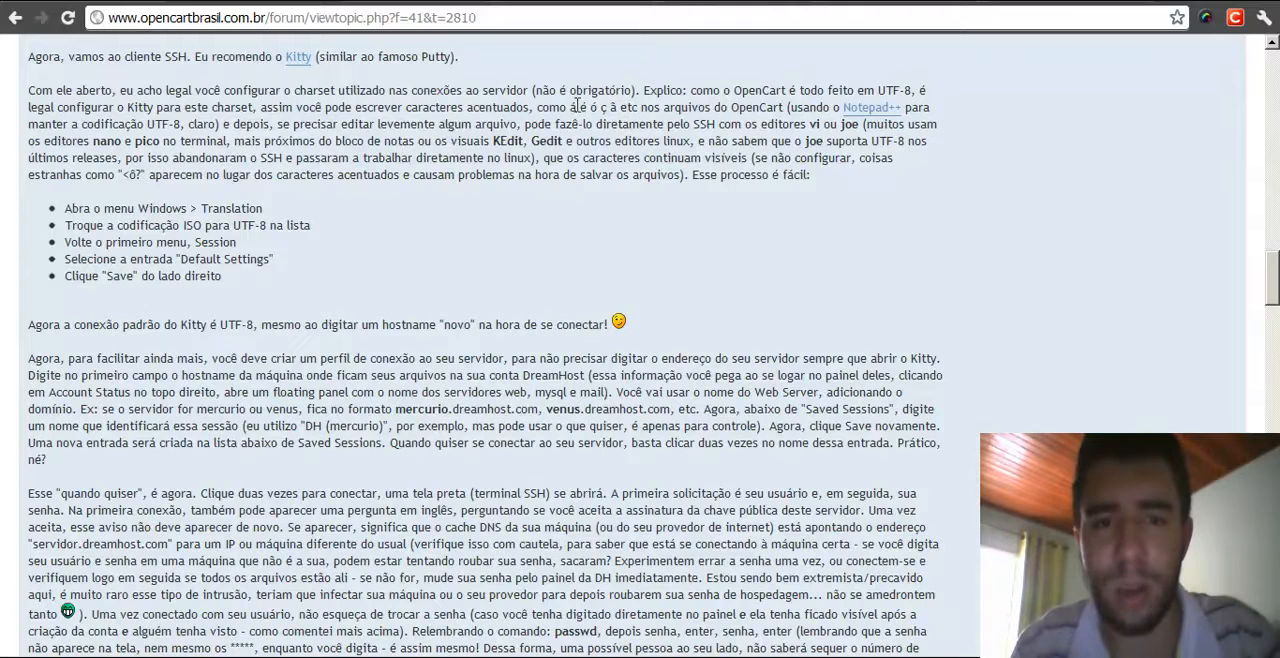
left_click_drag(571, 108, 619, 110)
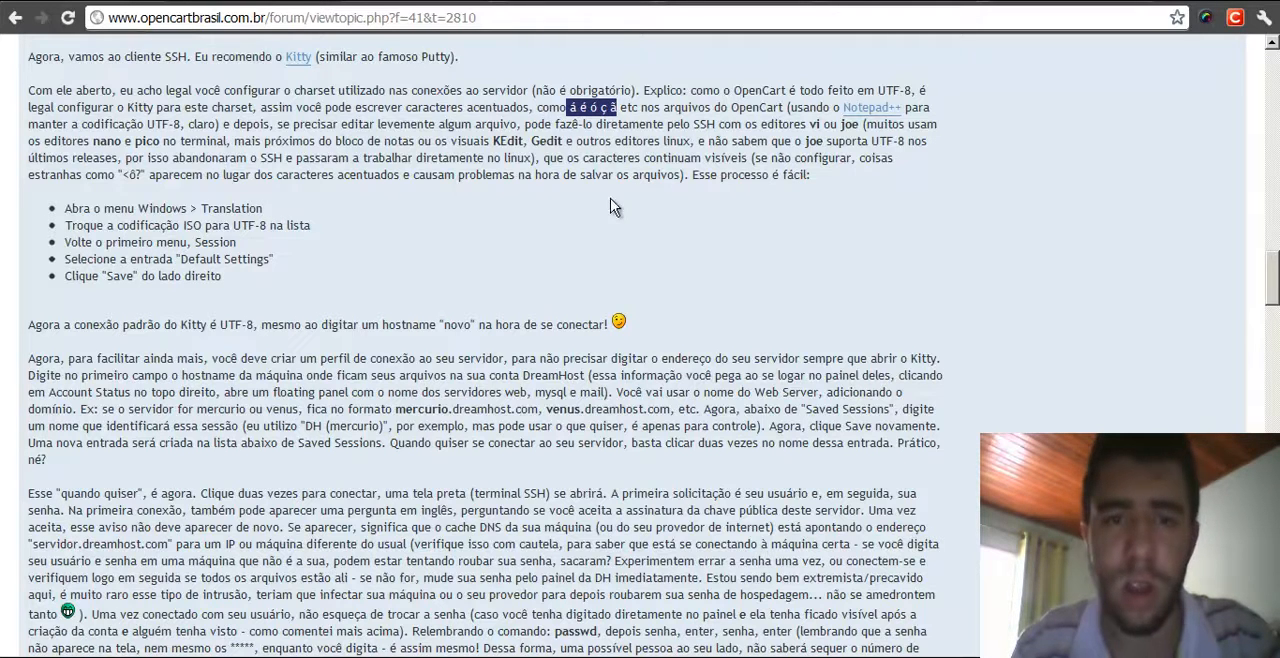
left_click(562, 205)
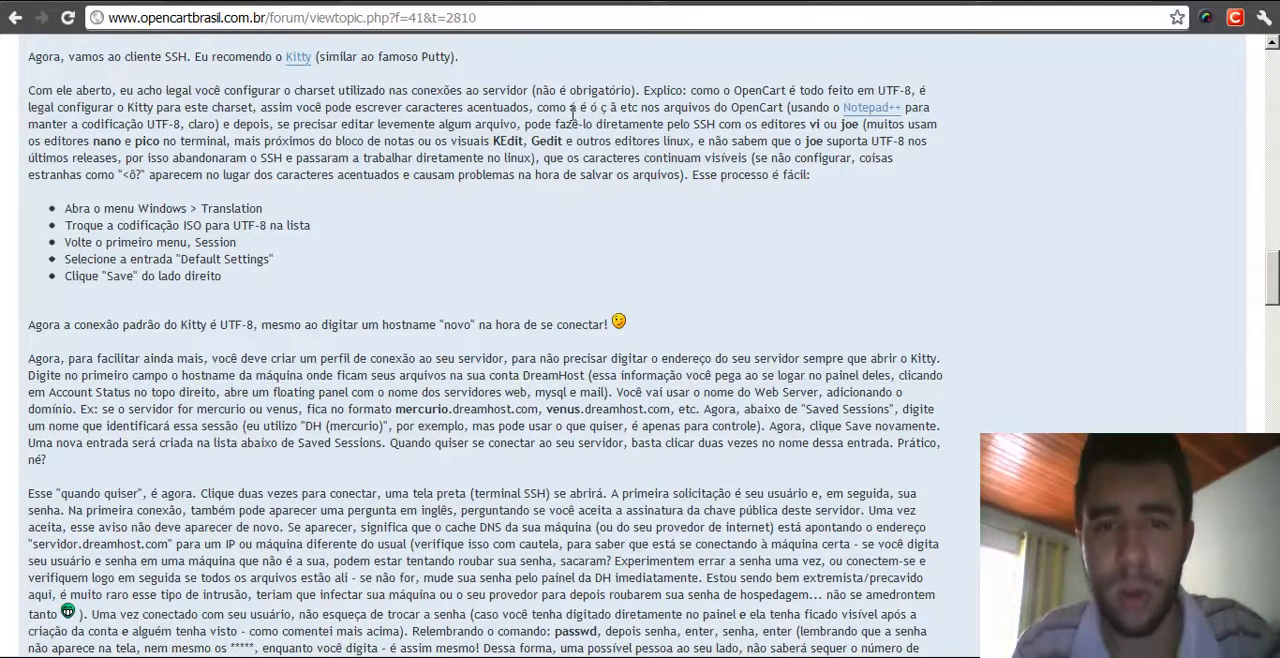
left_click_drag(572, 107, 620, 107)
left_click(620, 230)
left_click(567, 213)
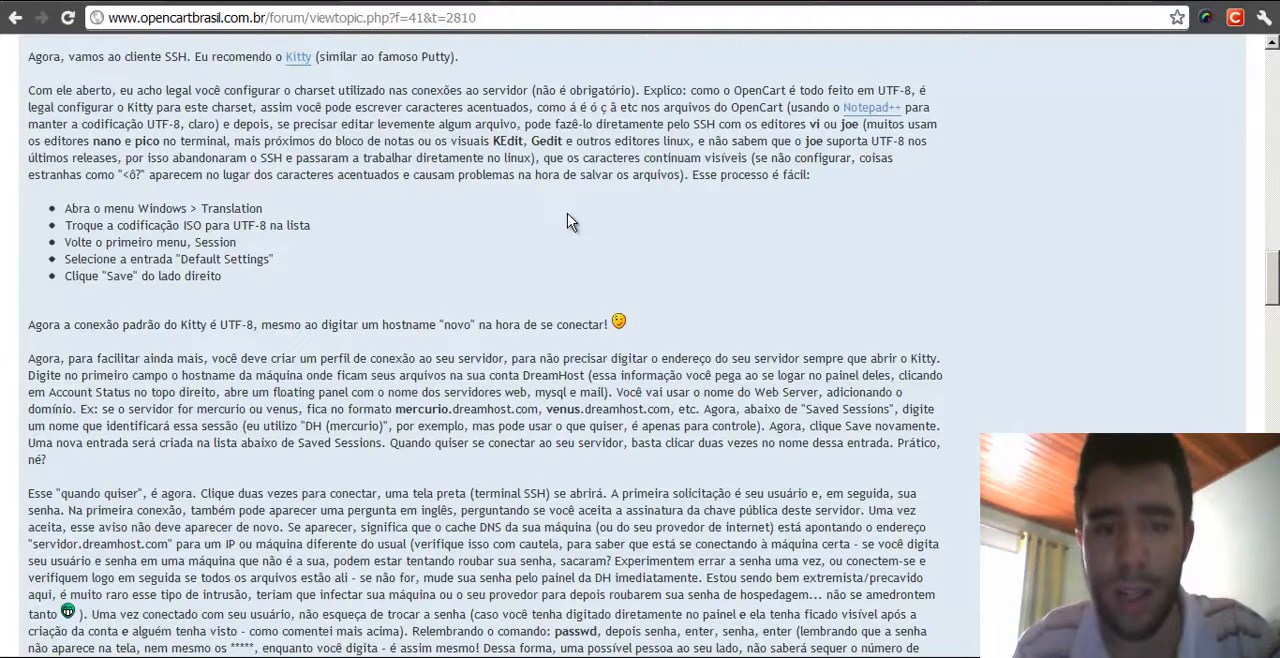
- Switch KiTTY's remote character set in Translation to ISO-8859-1:1998 (Latin-1, West Europe)
key("alt+Tab")
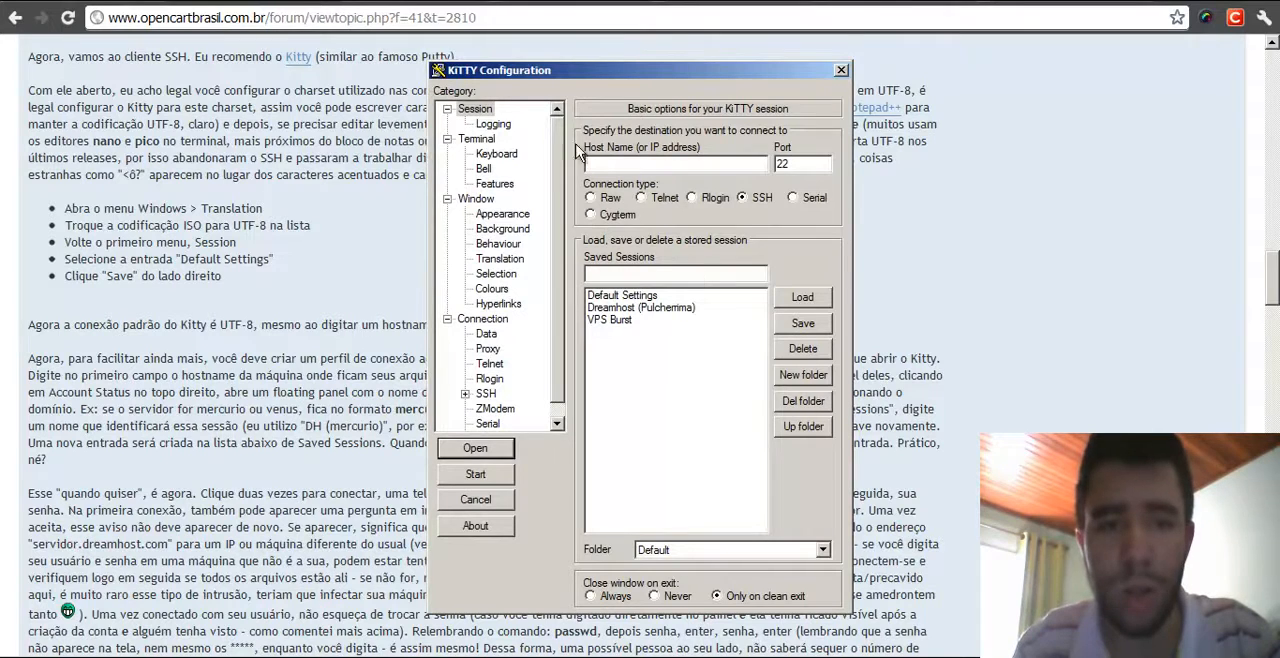
left_click(499, 259)
left_click(687, 166)
left_click(820, 165)
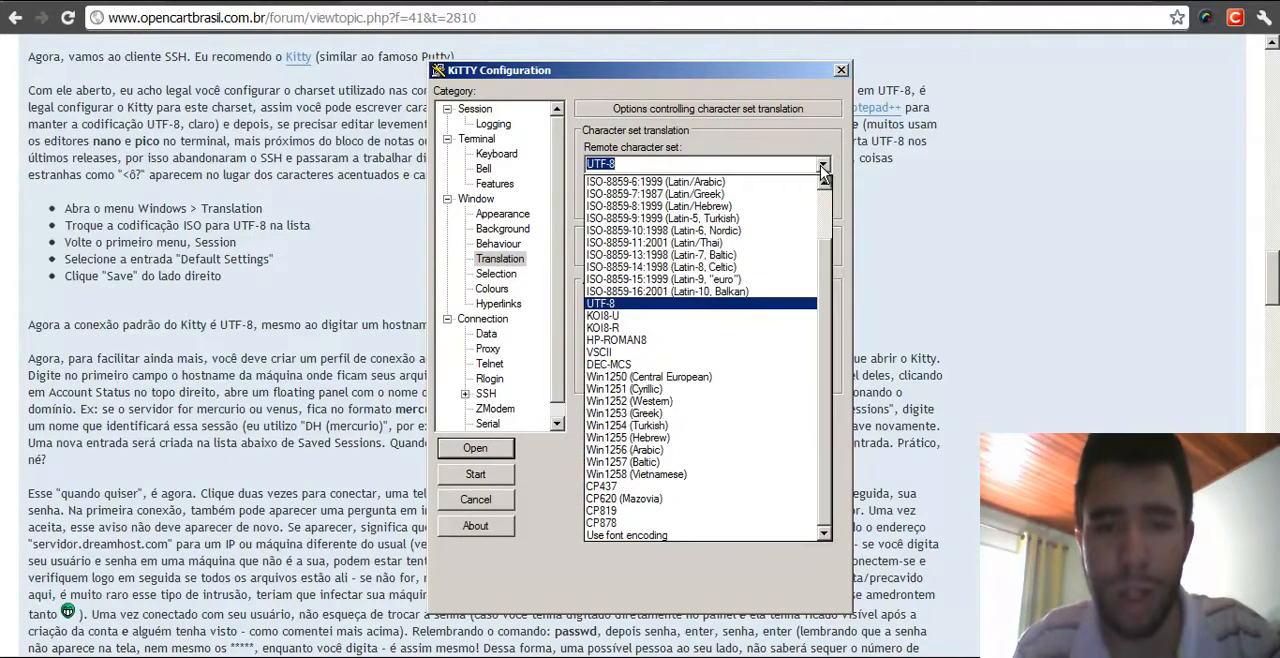
scroll(748, 260, "up", 2)
scroll(748, 260, "up", 1)
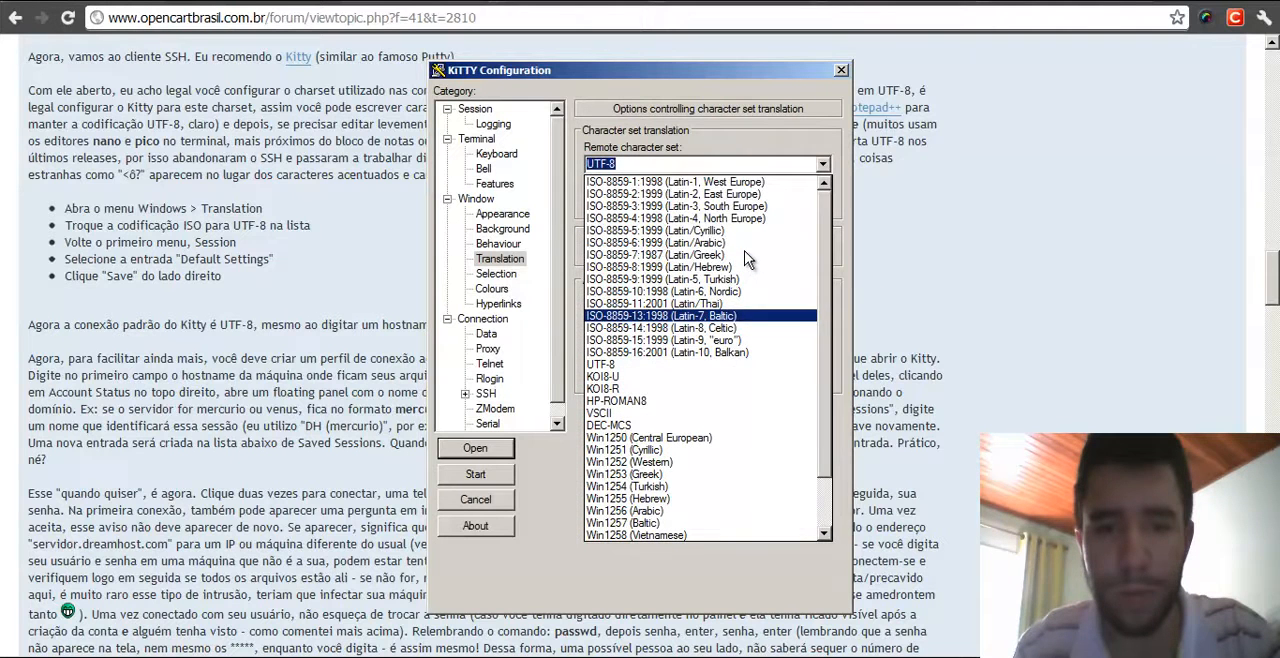
left_click(692, 183)
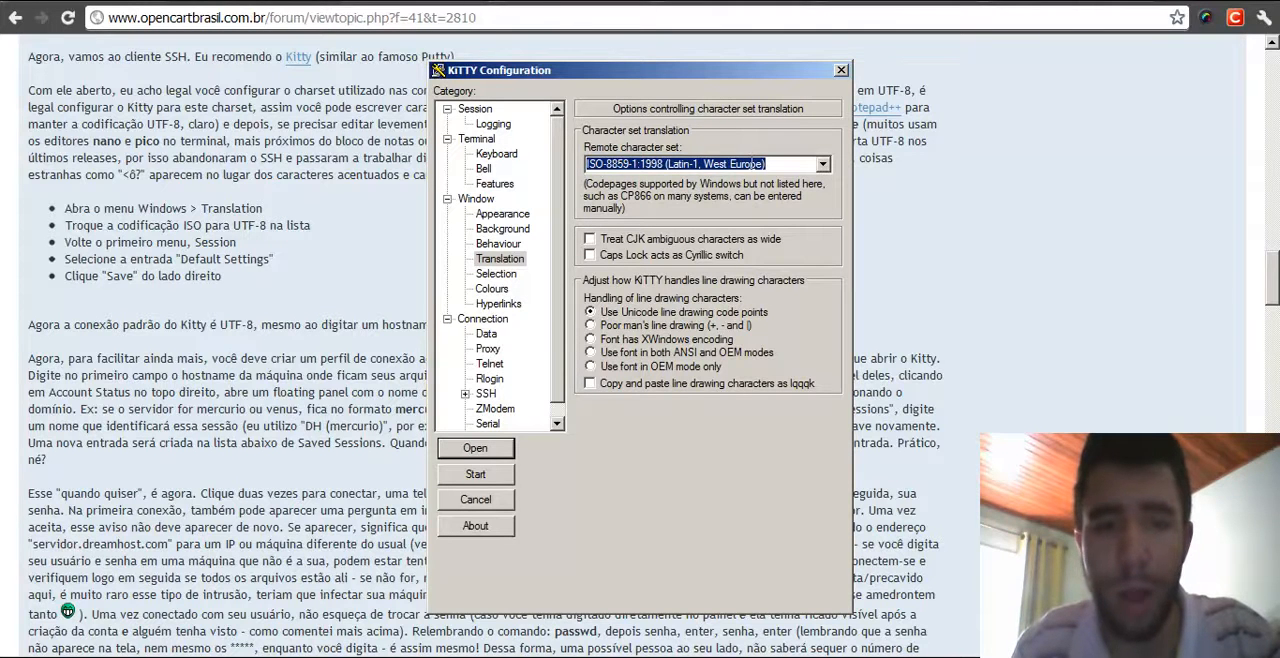
- Set the remote character set in Translation back to UTF-8
left_click(508, 260)
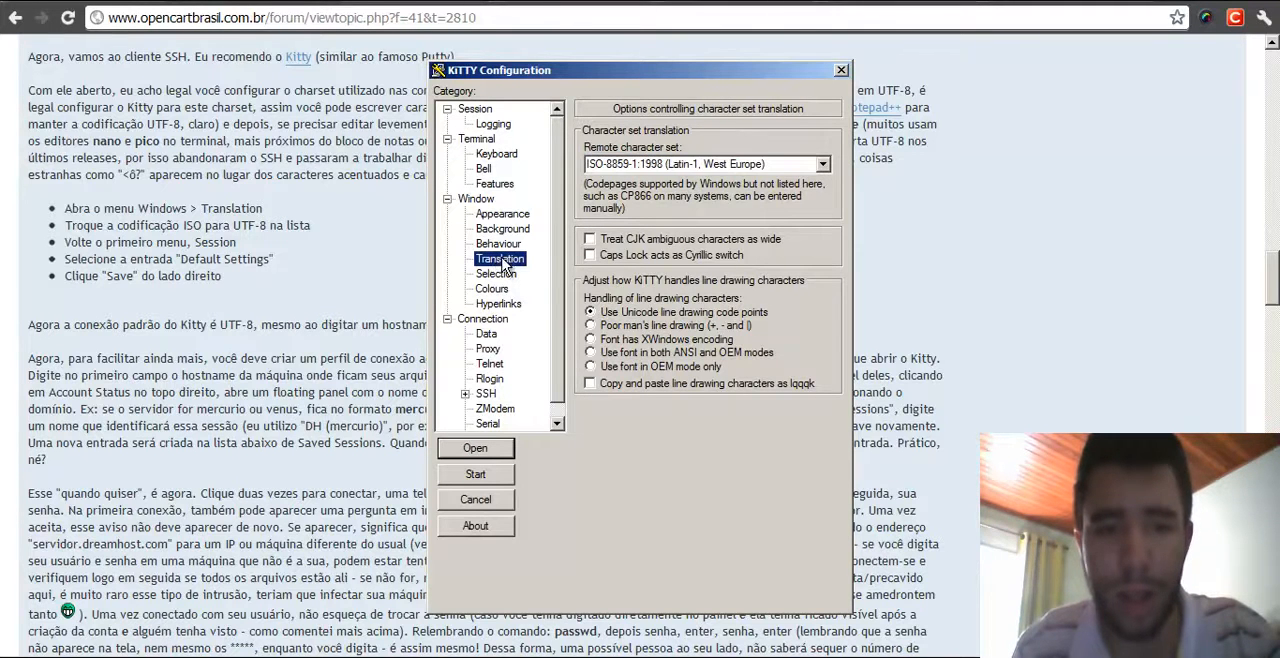
left_click(822, 165)
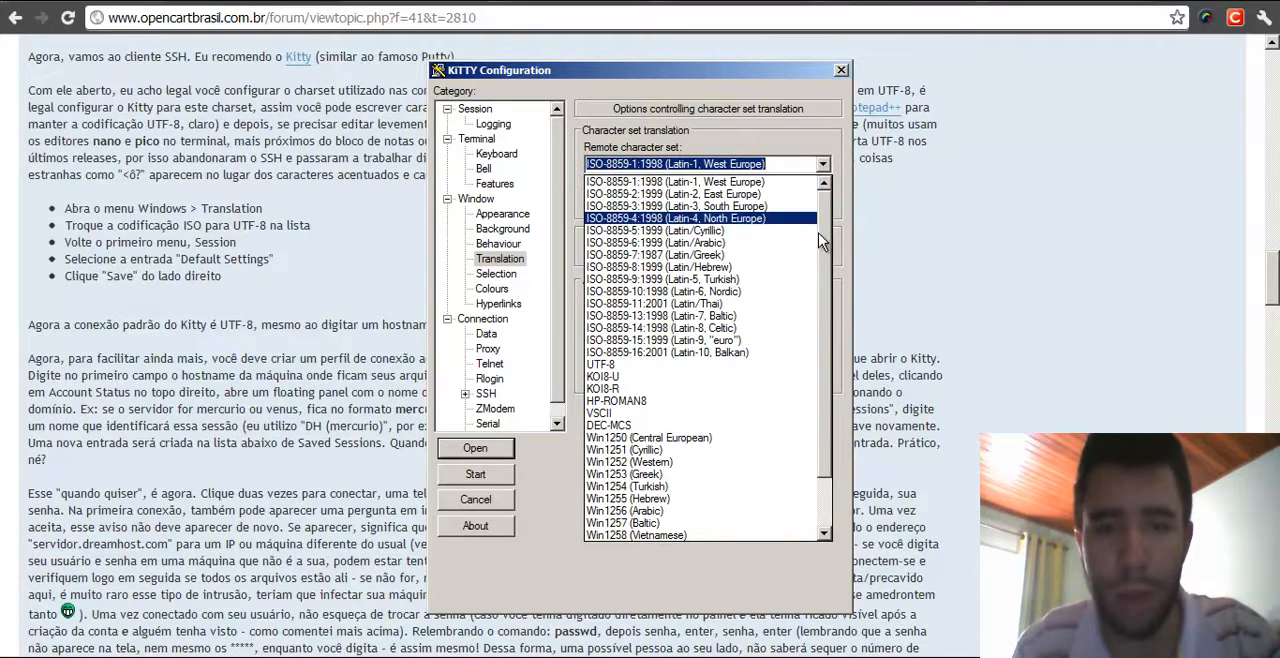
scroll(825, 208, "down", 2)
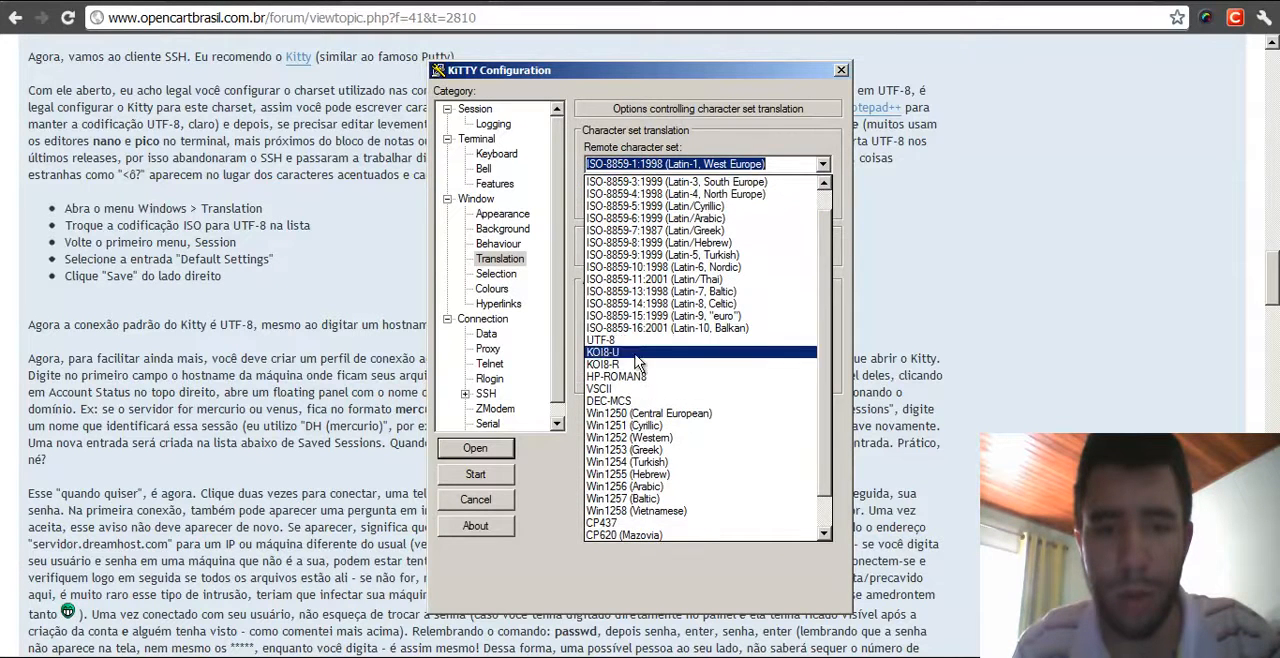
left_click(620, 293)
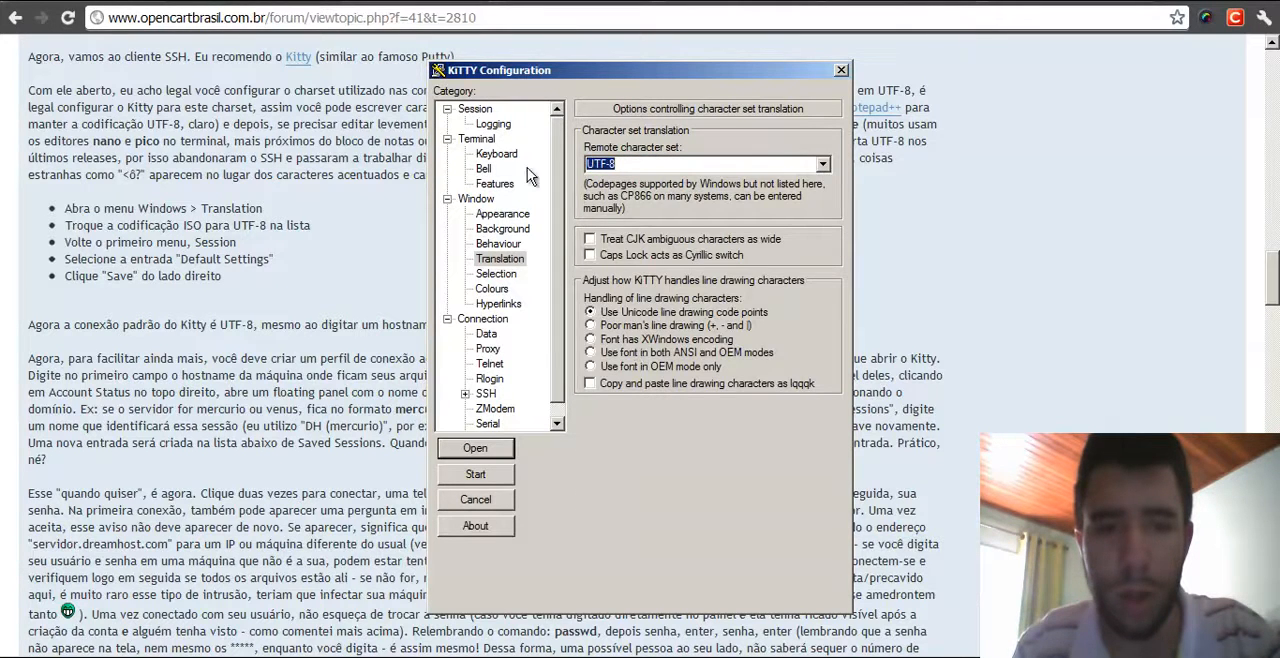
- Select the Default Settings saved session and save the UTF-8 configuration into it
left_click(472, 110)
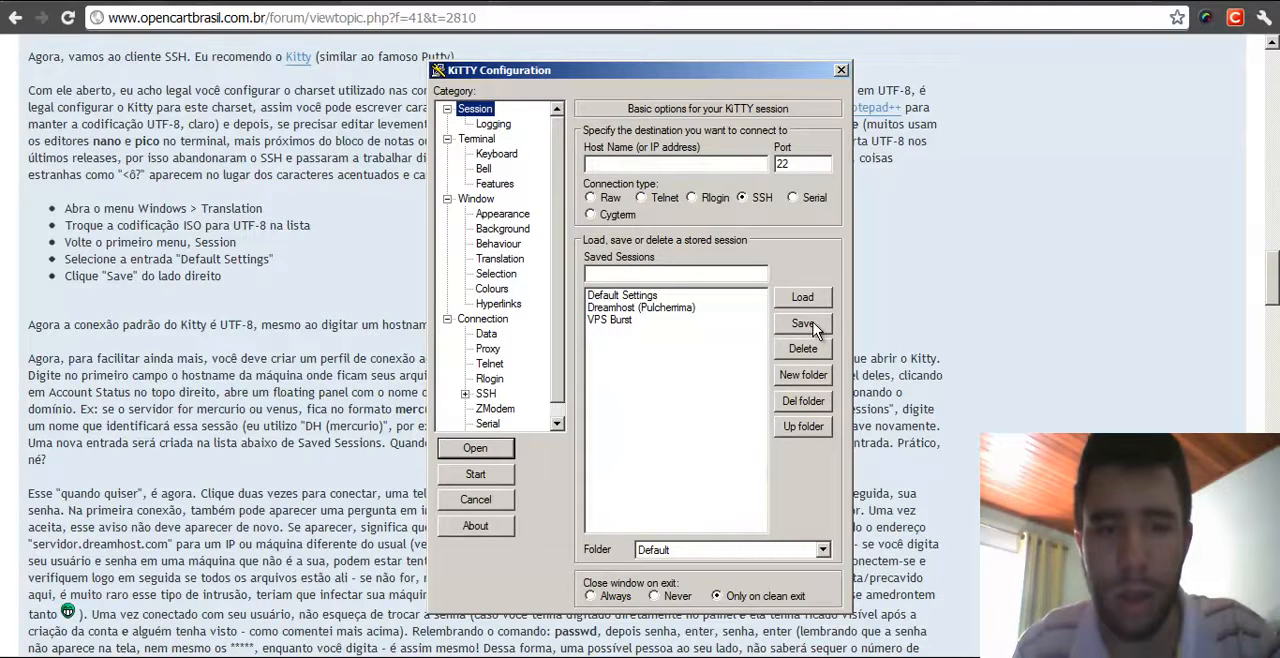
left_click(632, 296)
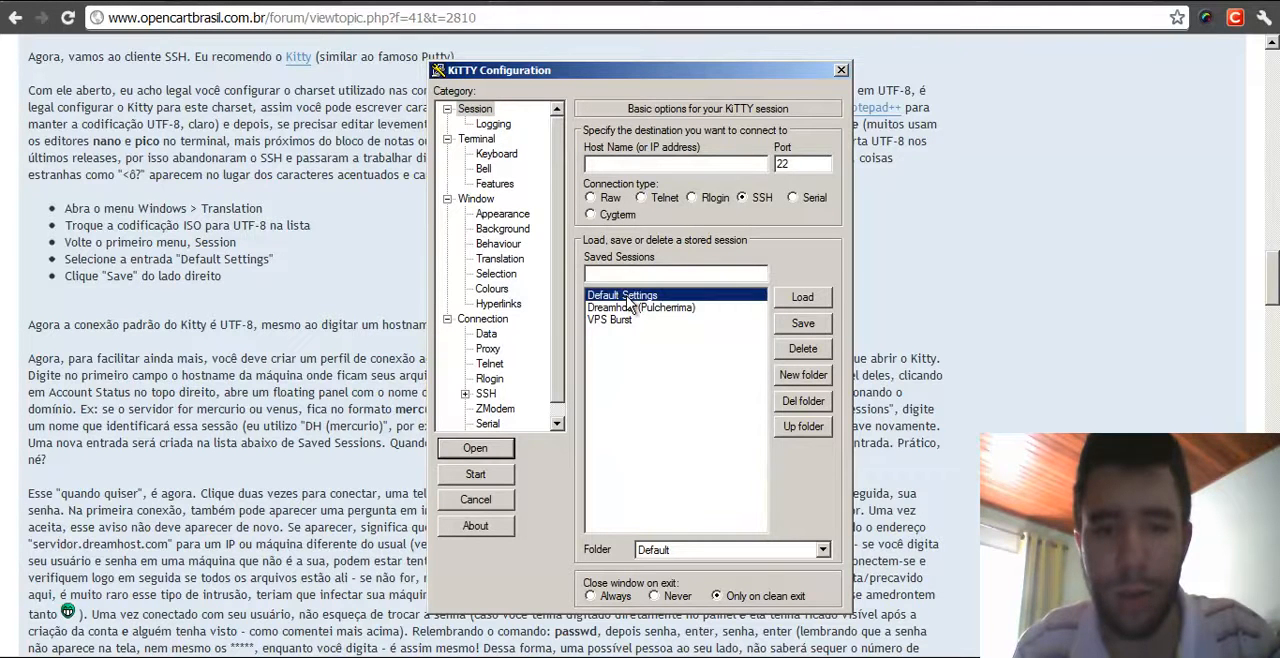
left_click(803, 328)
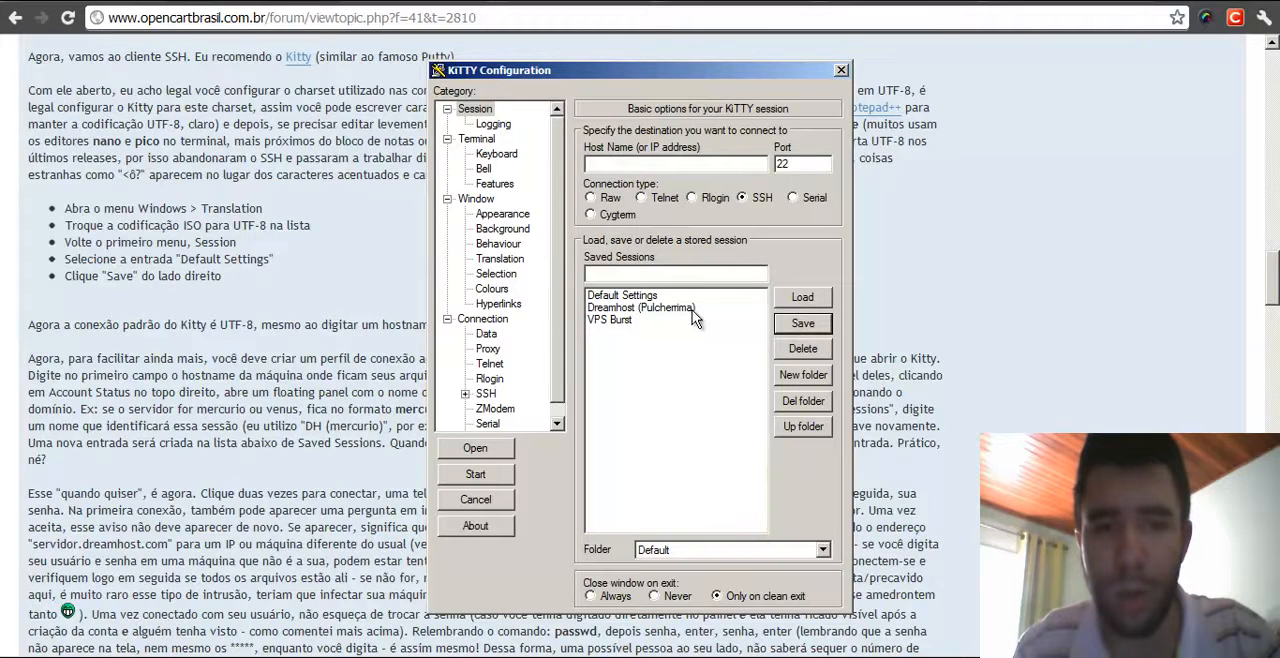
left_click(500, 259)
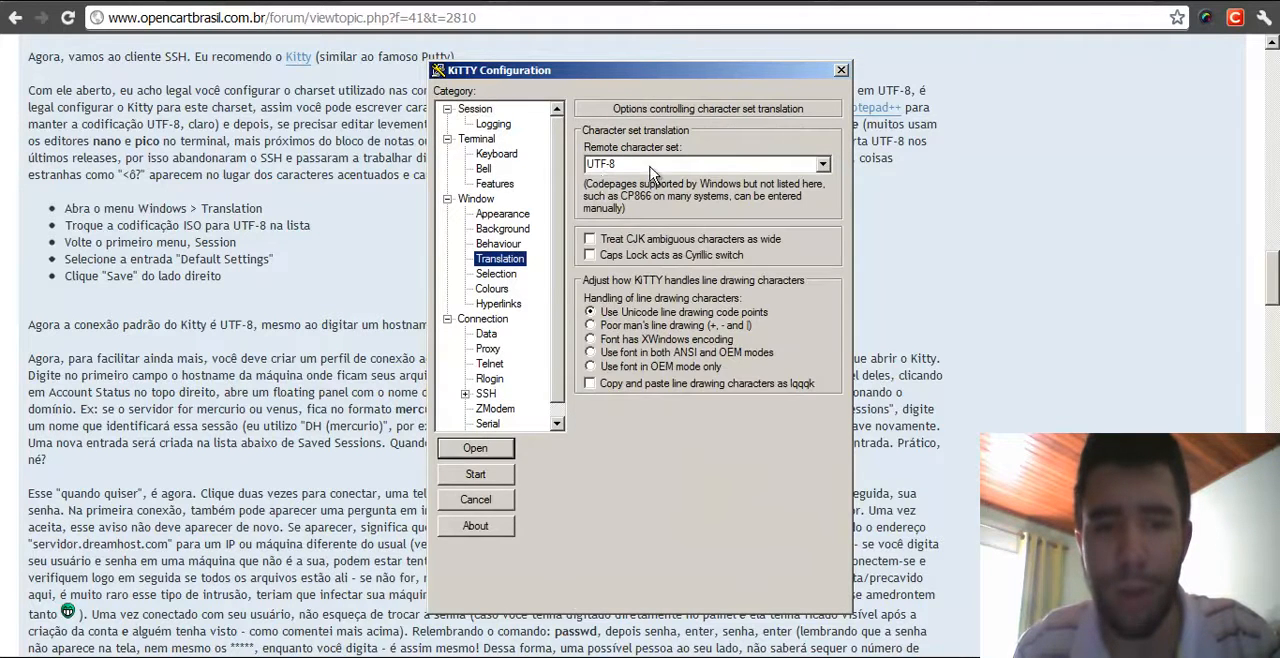
left_click(490, 111)
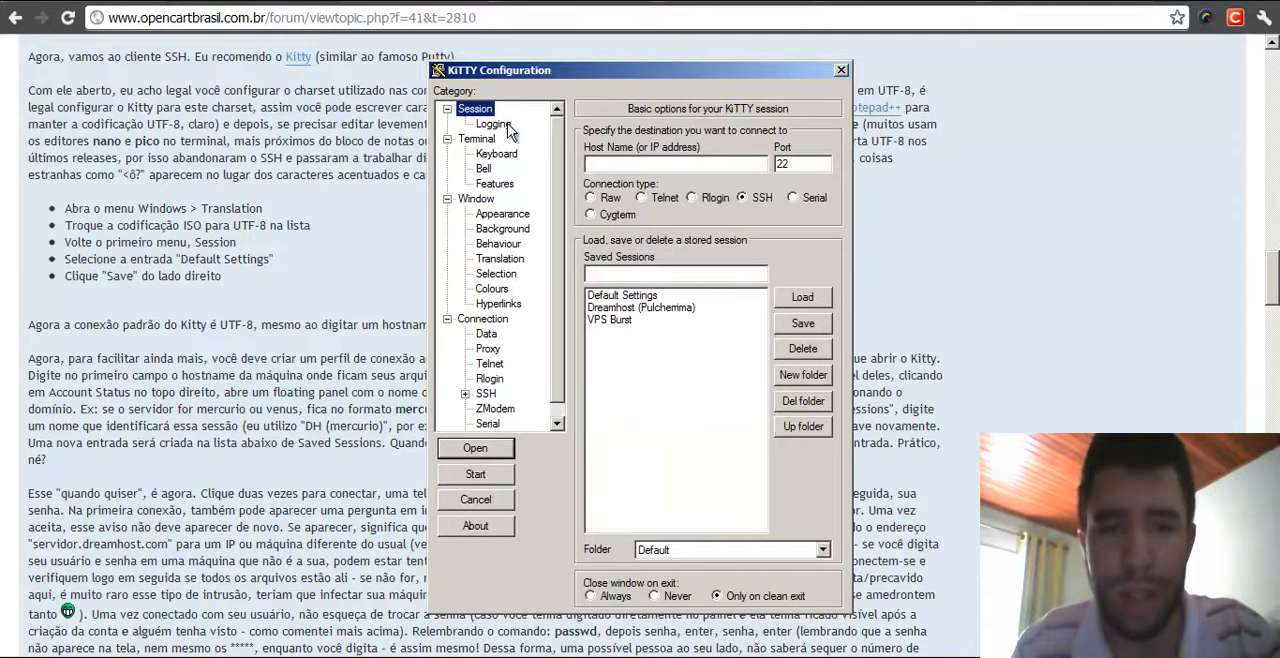
left_click(634, 166)
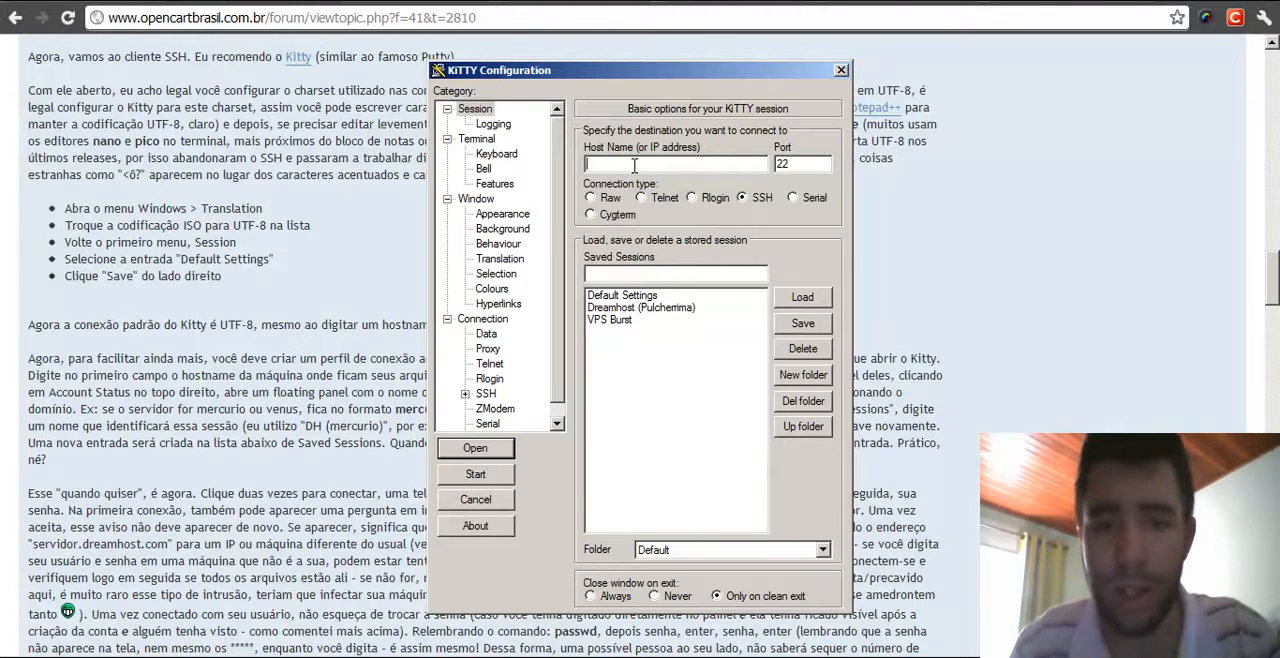
type("ahsudhasdhh")
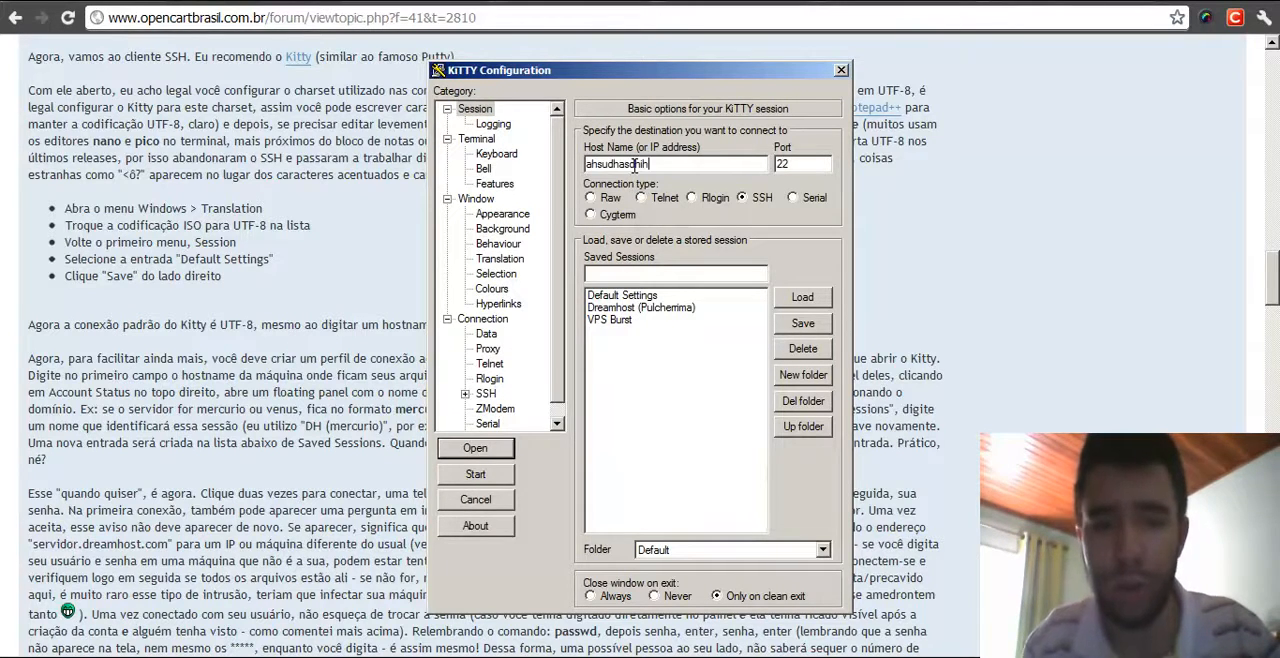
key("BackSpace")
key("BackSpace")
key("BackSpace")
key("BackSpace")
key("BackSpace")
key("BackSpace")
key("BackSpace")
key("BackSpace")
key("BackSpace")
key("BackSpace")
key("BackSpace")
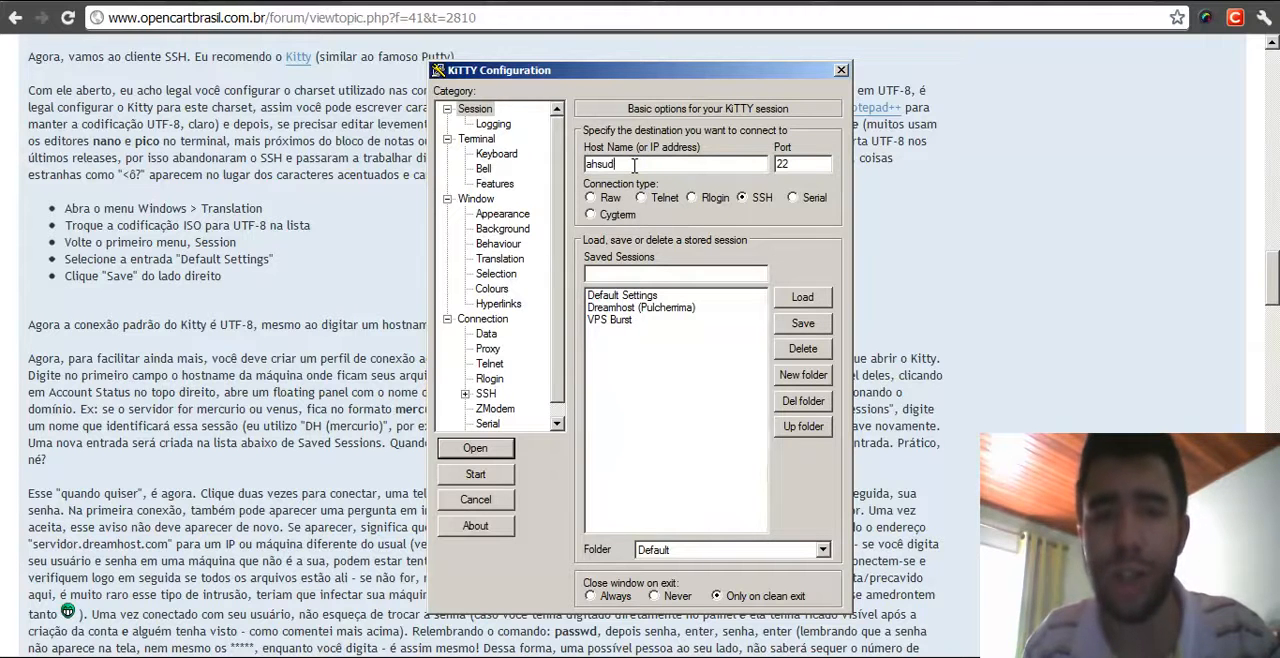
left_click(645, 308)
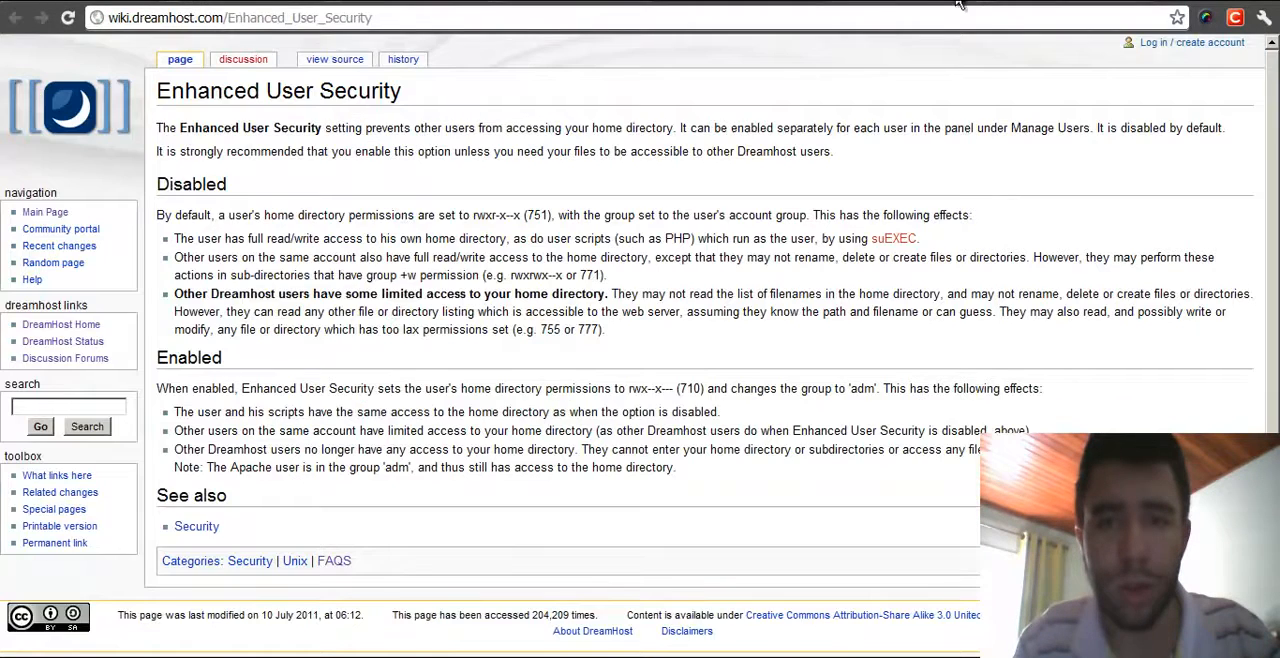
- Open dreamhoststatus.com in a new browser tab
key("ctrl+t")
type("dreamho")
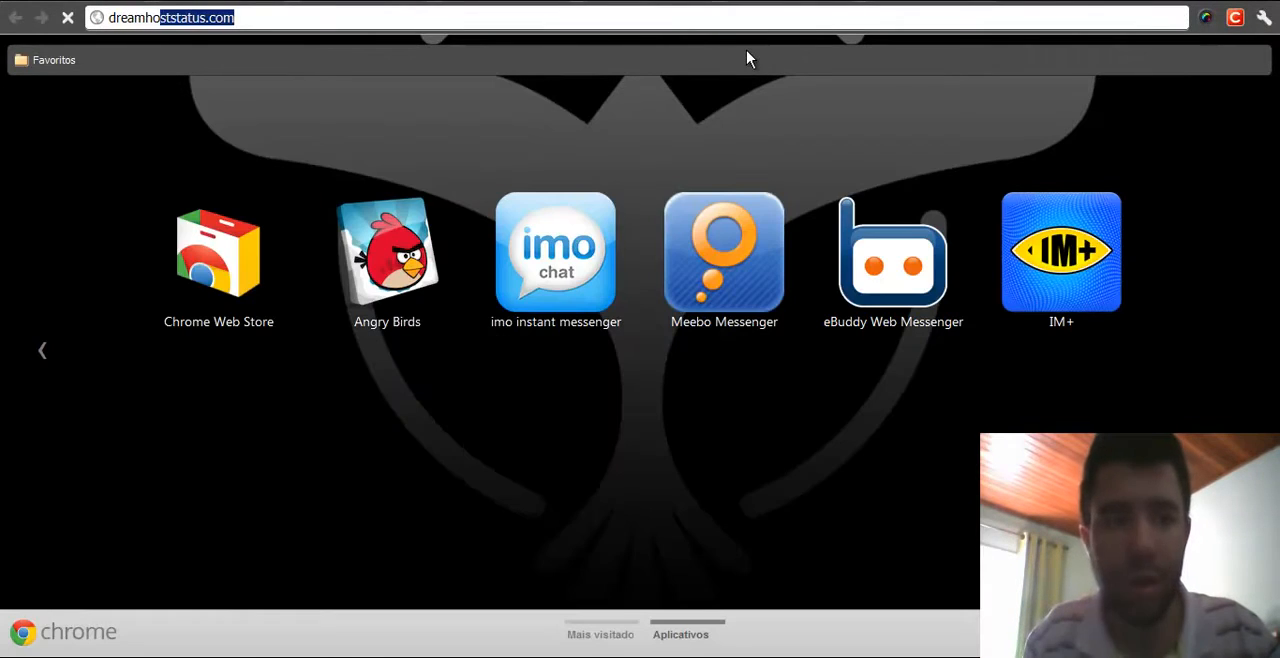
key("Return")
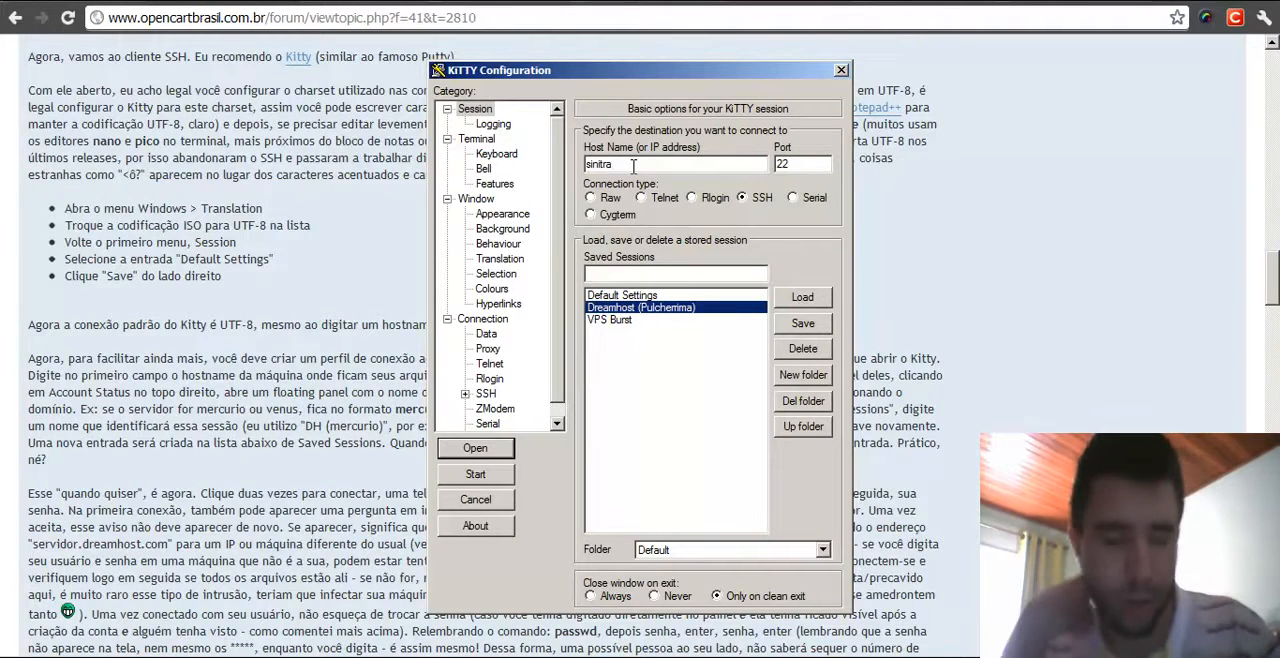
- Enter host sinistra.dreamhost.com, save it as session 'DH - Sinistra', and close the configuration window
type("str")
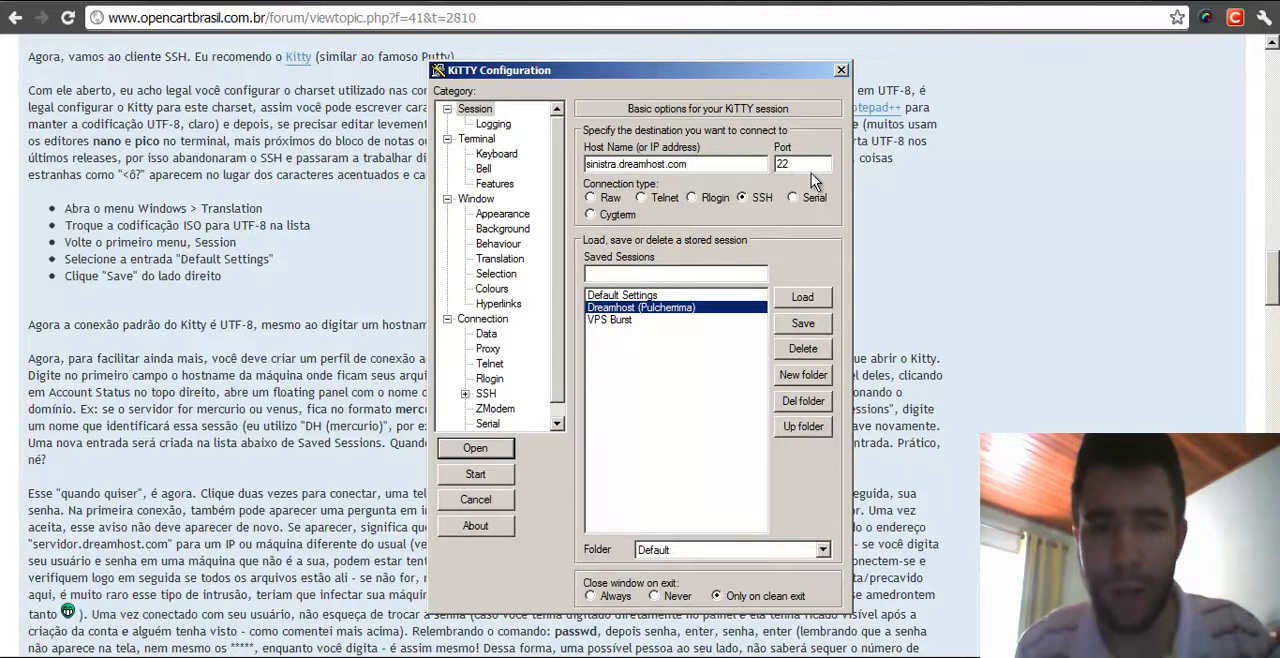
left_click(675, 278)
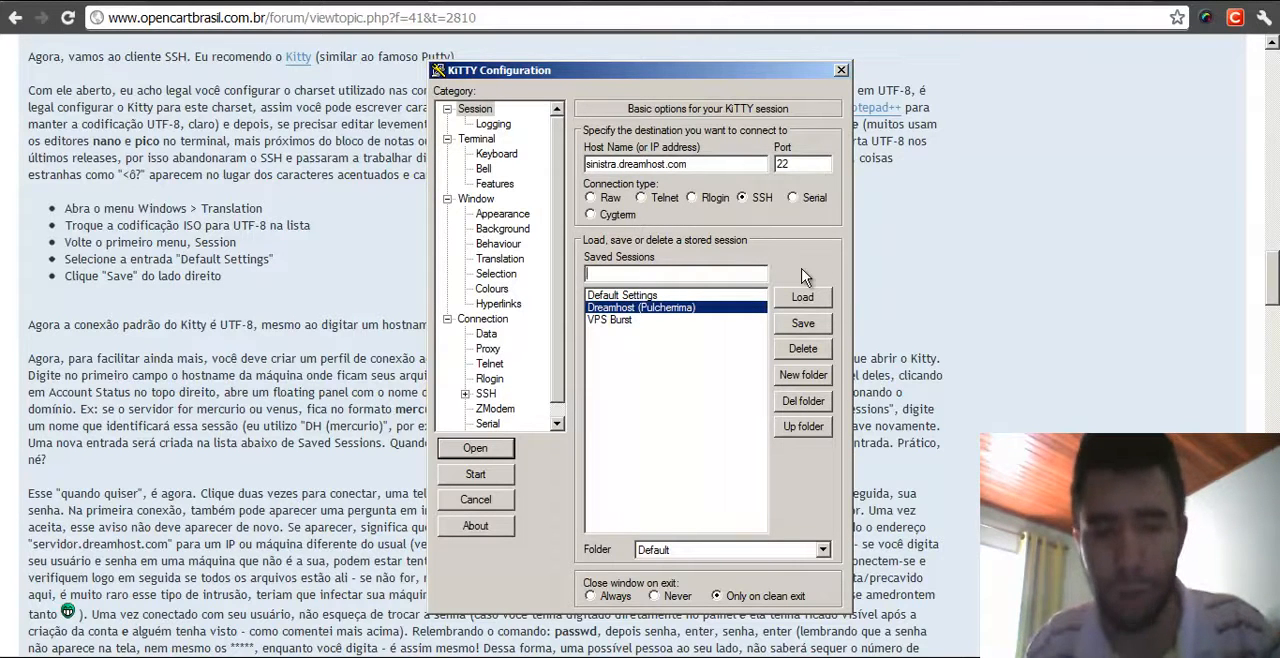
type("DH")
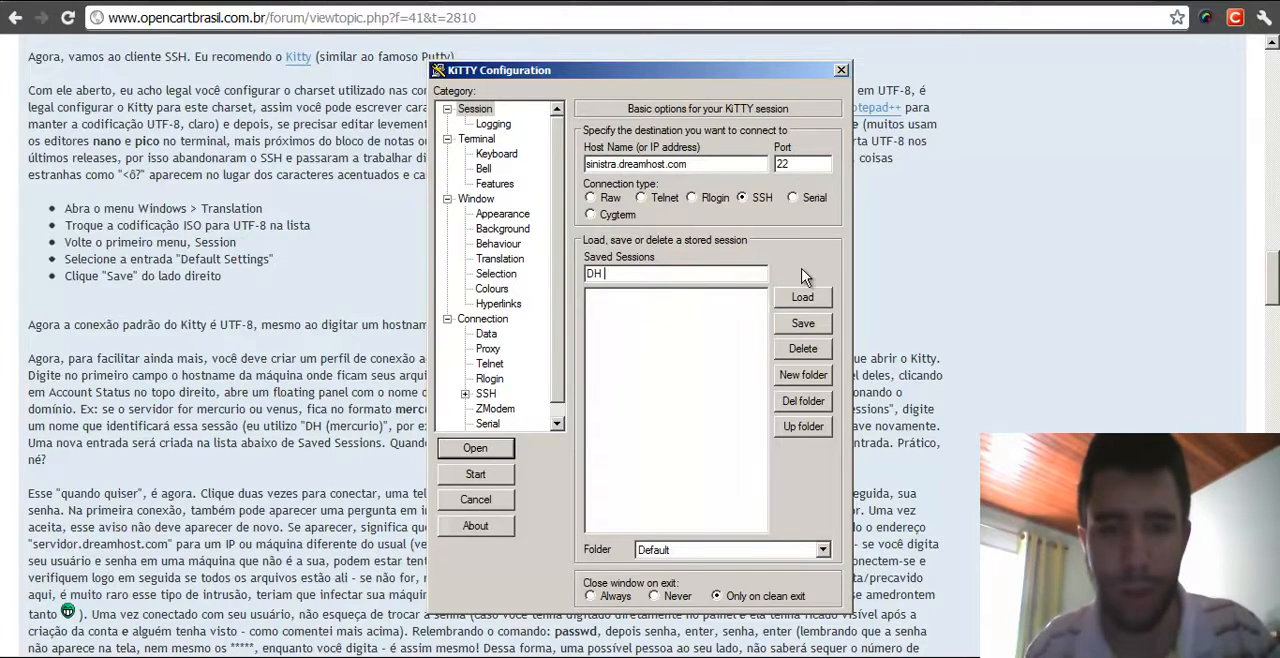
type(" - Sinistra")
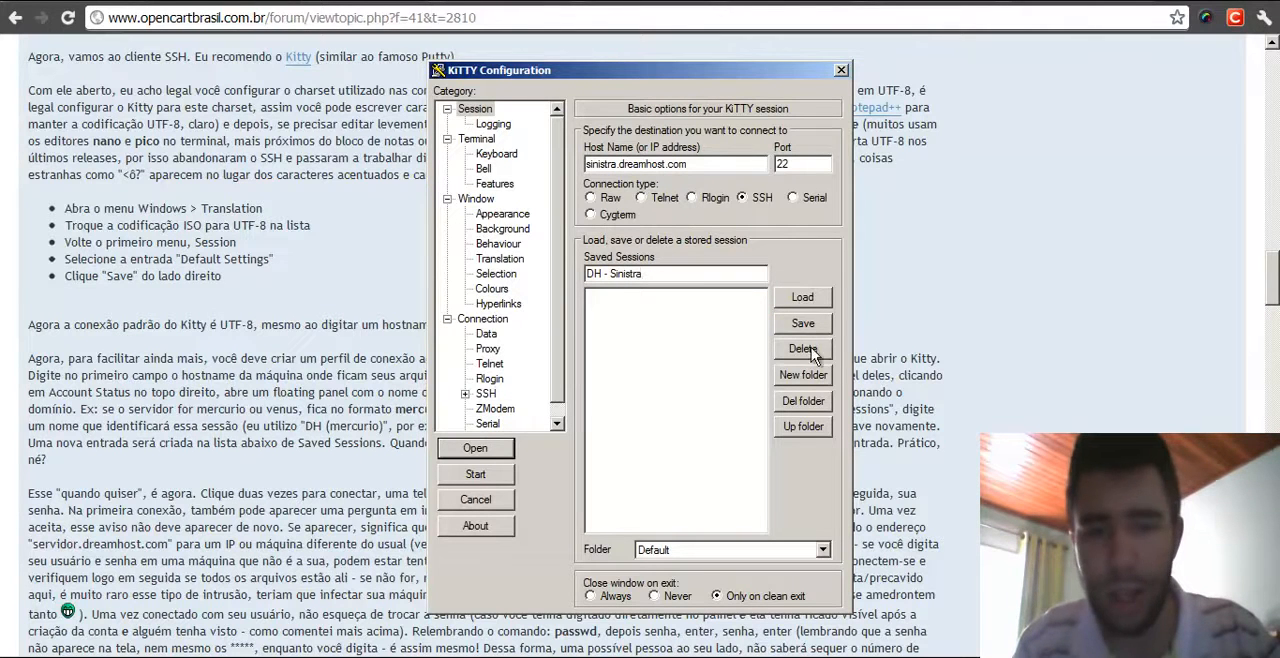
left_click(817, 326)
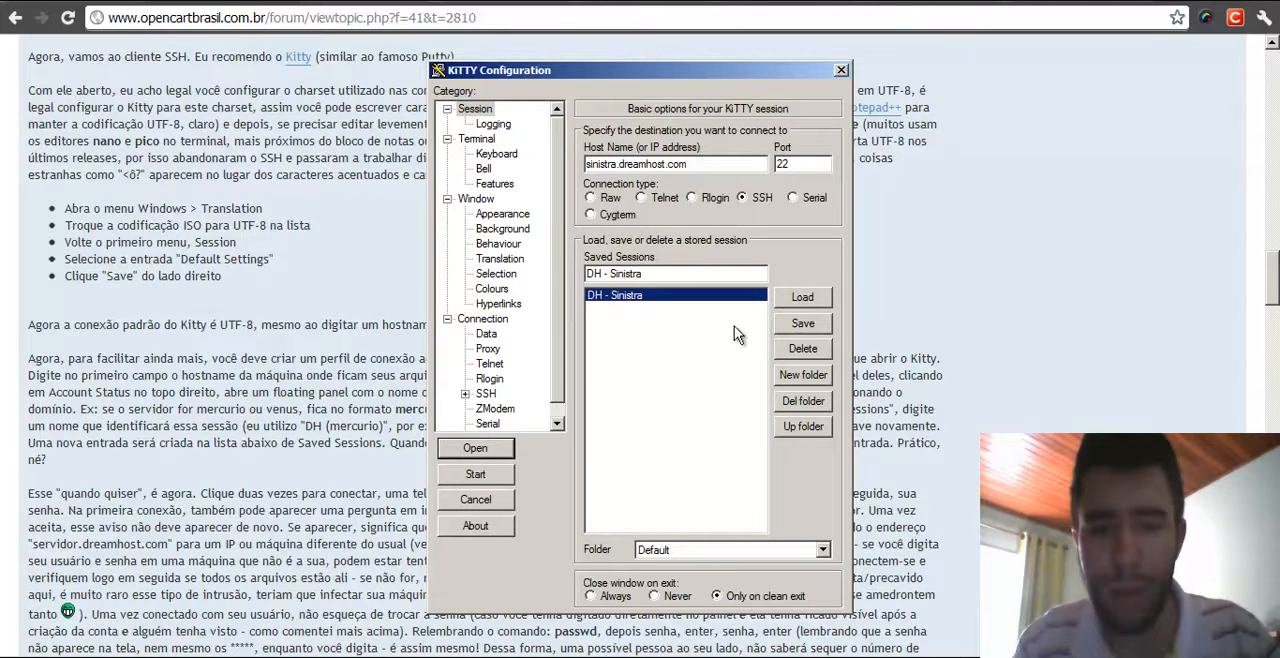
left_click(841, 70)
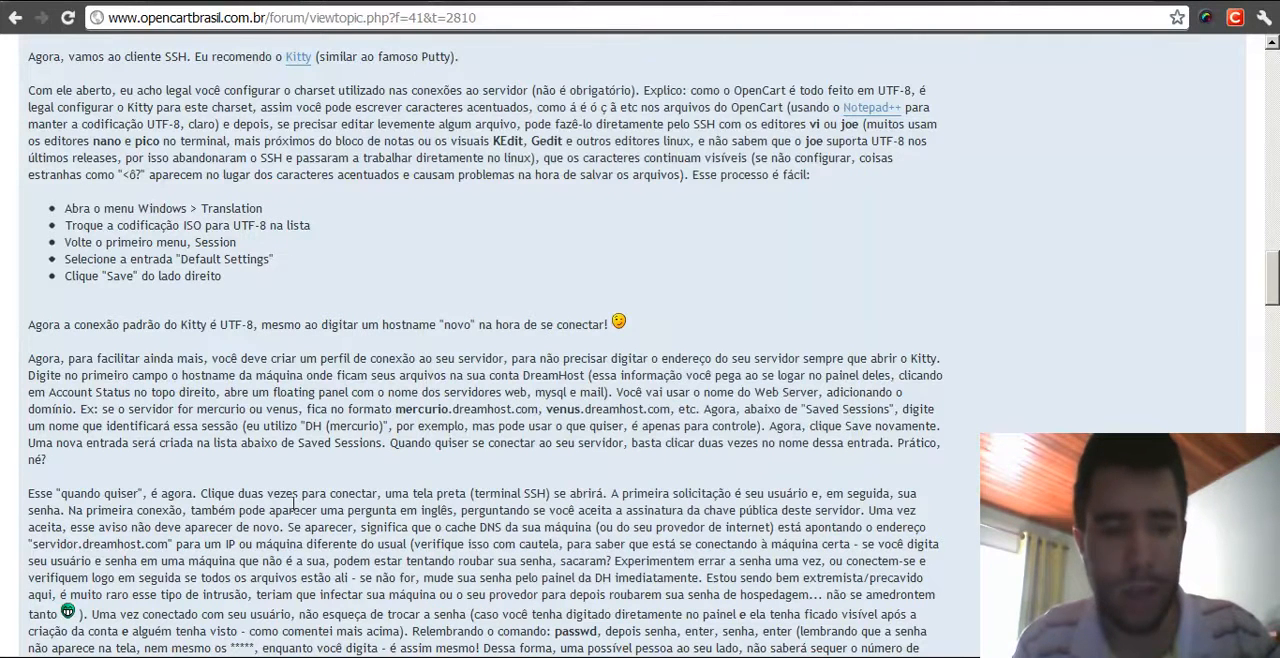
- Relaunch KiTTY from the start menu's SSH folder and delete the 'DH - Sinistra' saved session
left_click(124, 656)
mouse_move(160, 648)
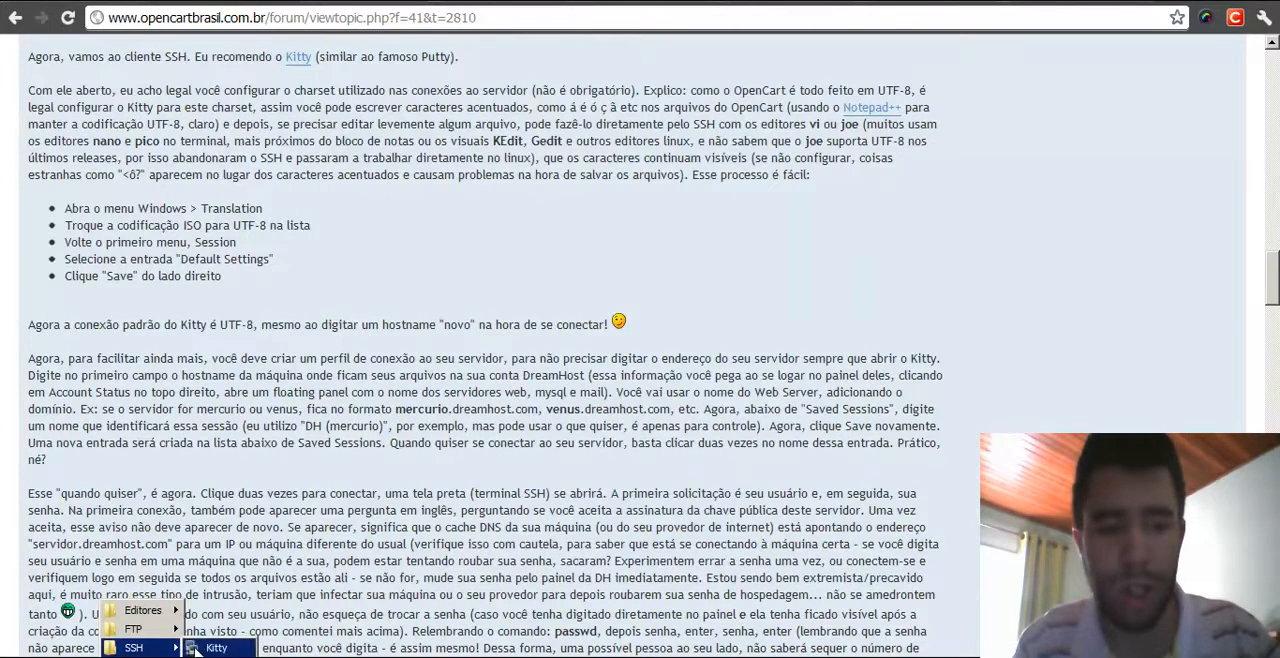
left_click(214, 646)
left_click(640, 307)
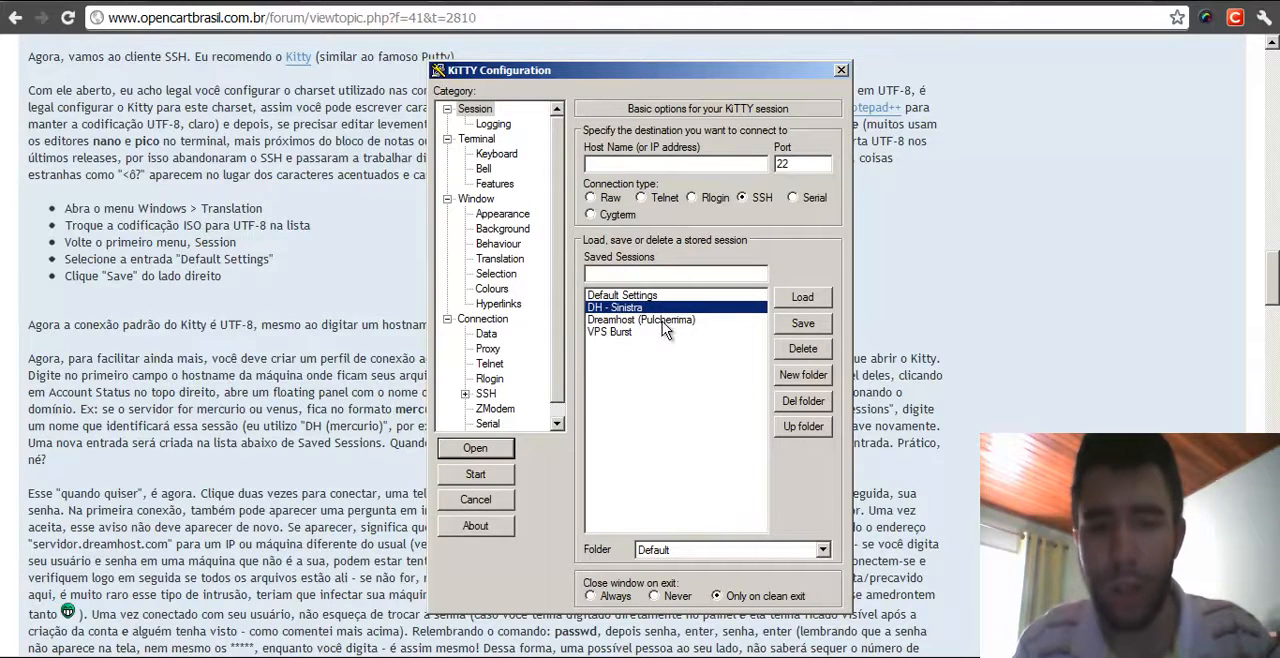
left_click(803, 349)
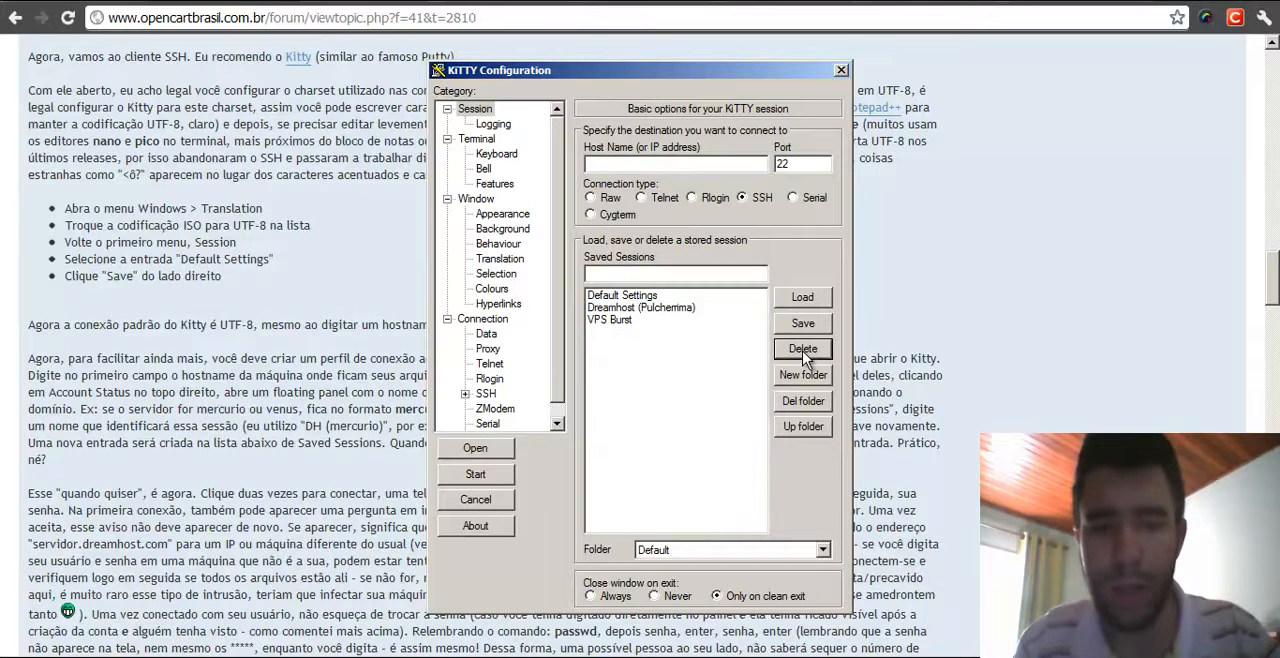
- Open an SSH connection using the Dreamhost (Pulcherrima) saved session
left_click(675, 307)
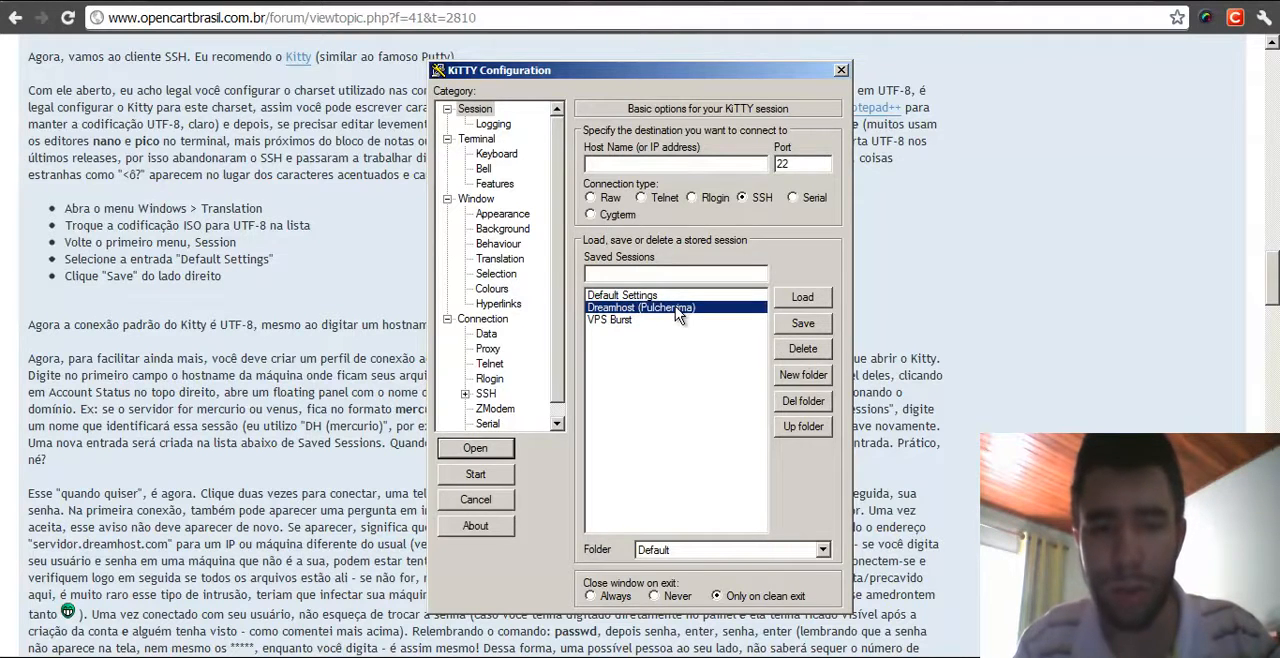
double_click(675, 307)
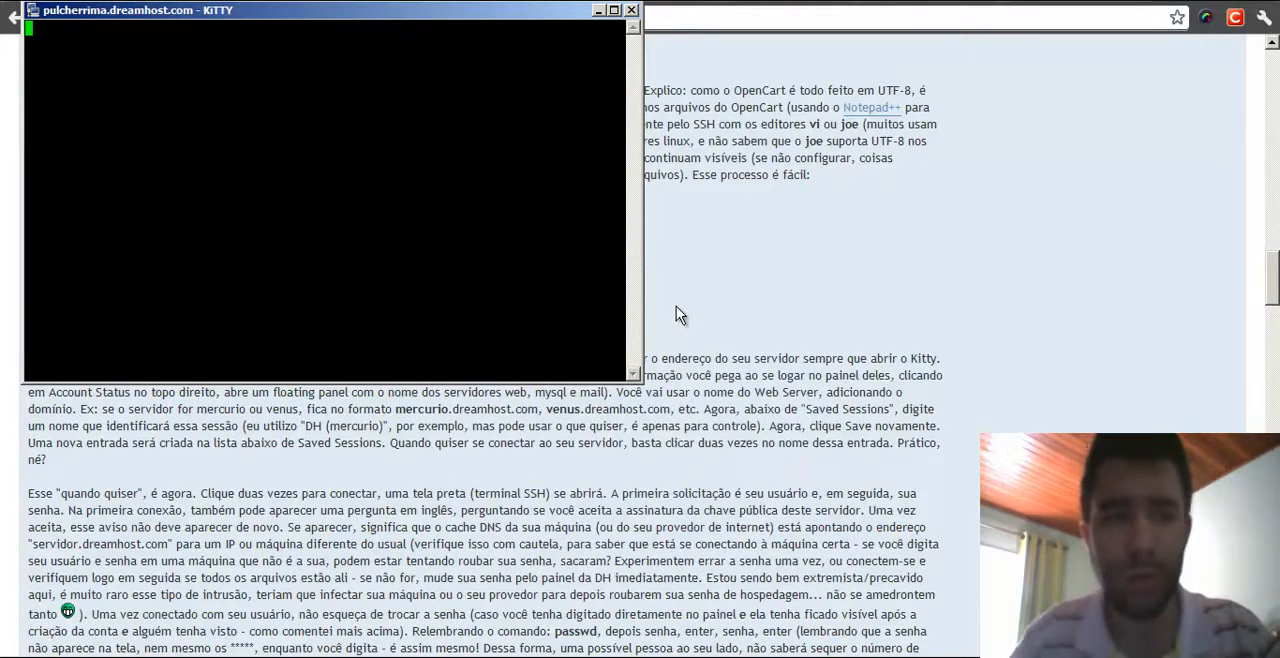
left_click_drag(465, 18, 770, 155)
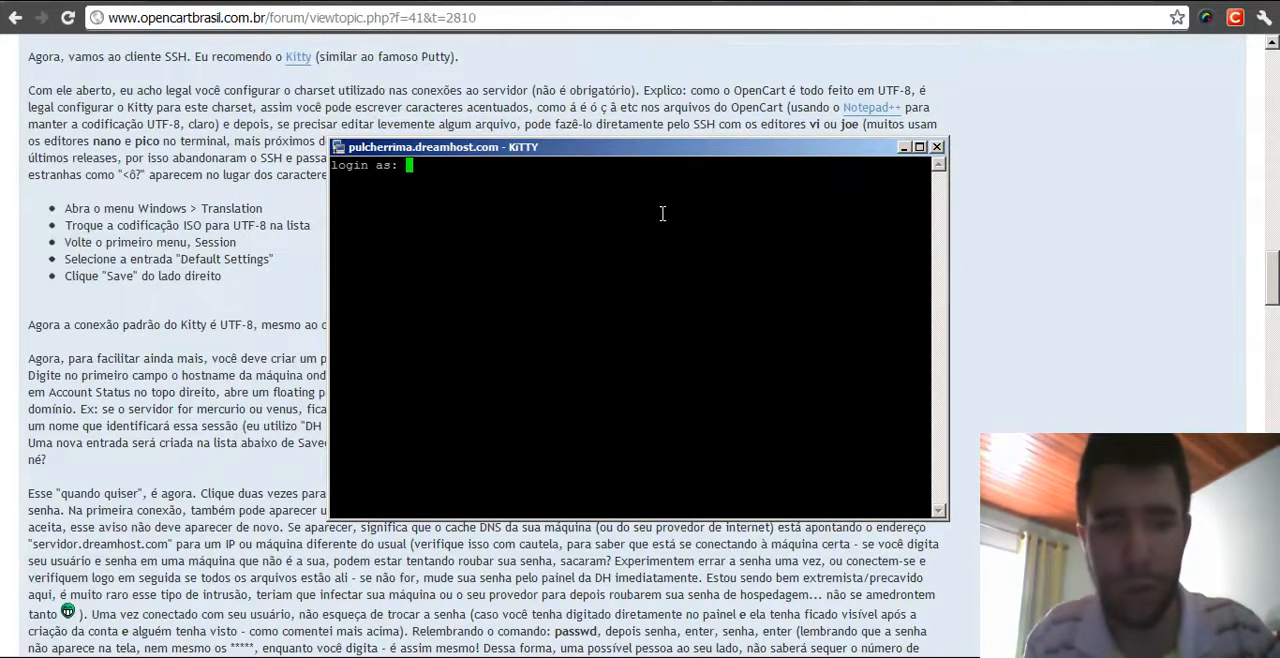
- Log in to the SSH server with the account username and password
type("felizmoveis")
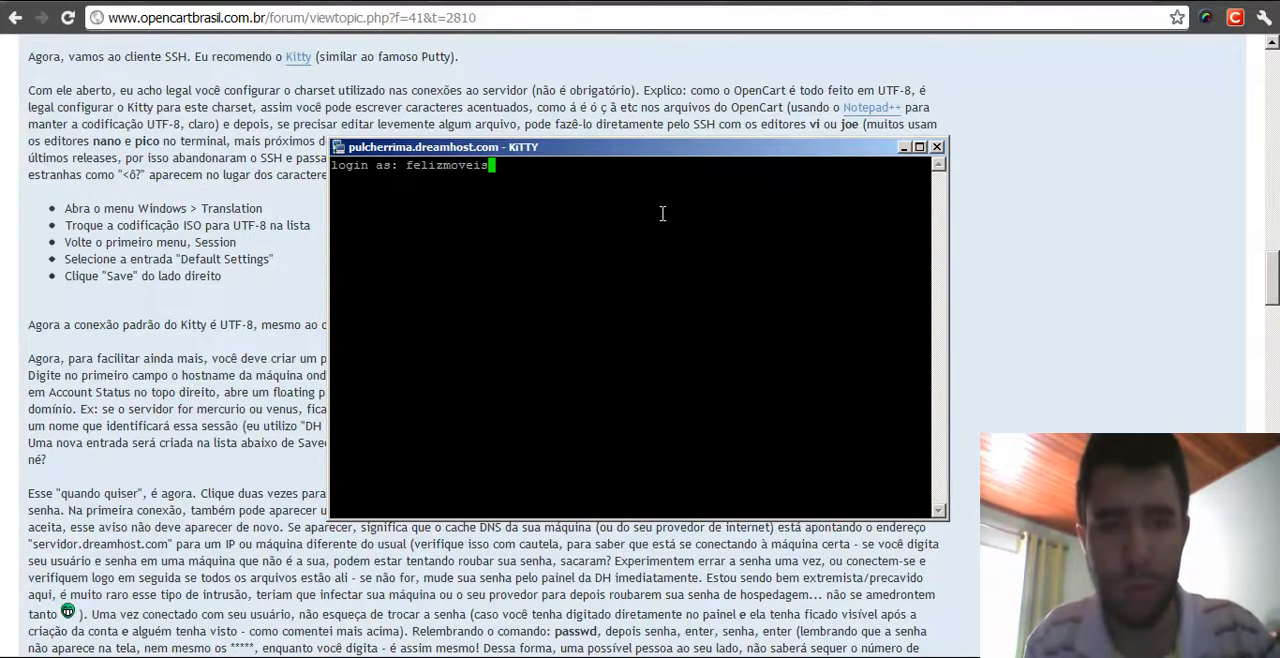
key("Return")
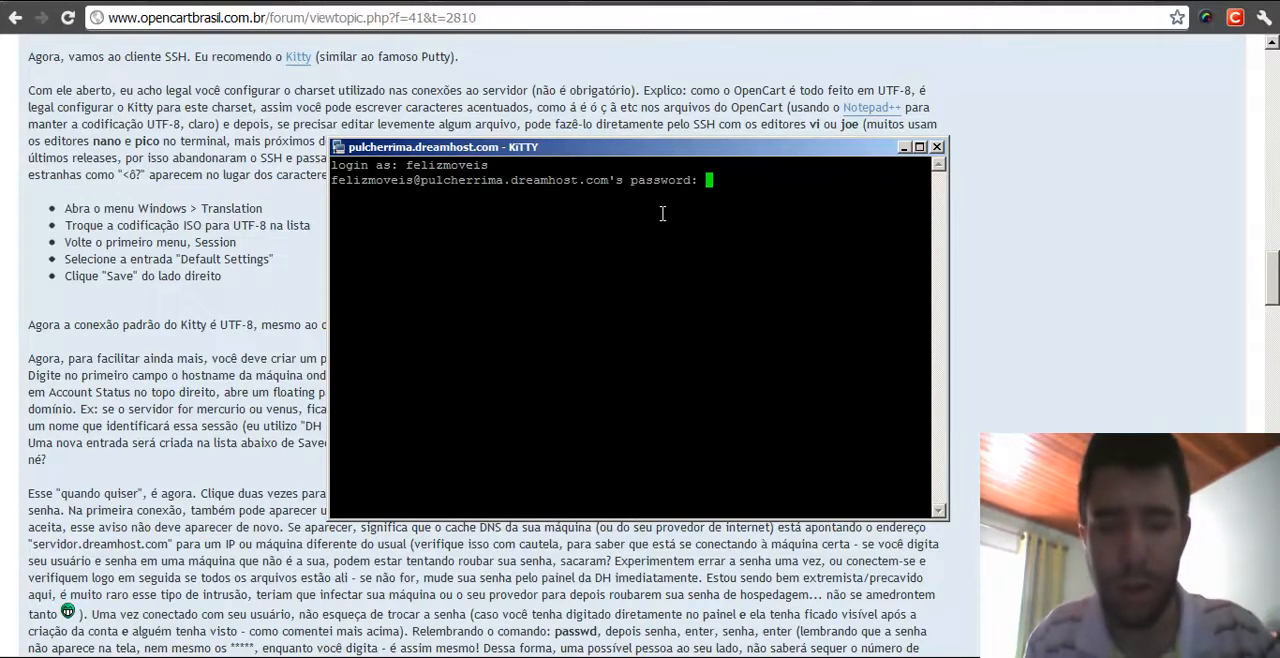
key("Return")
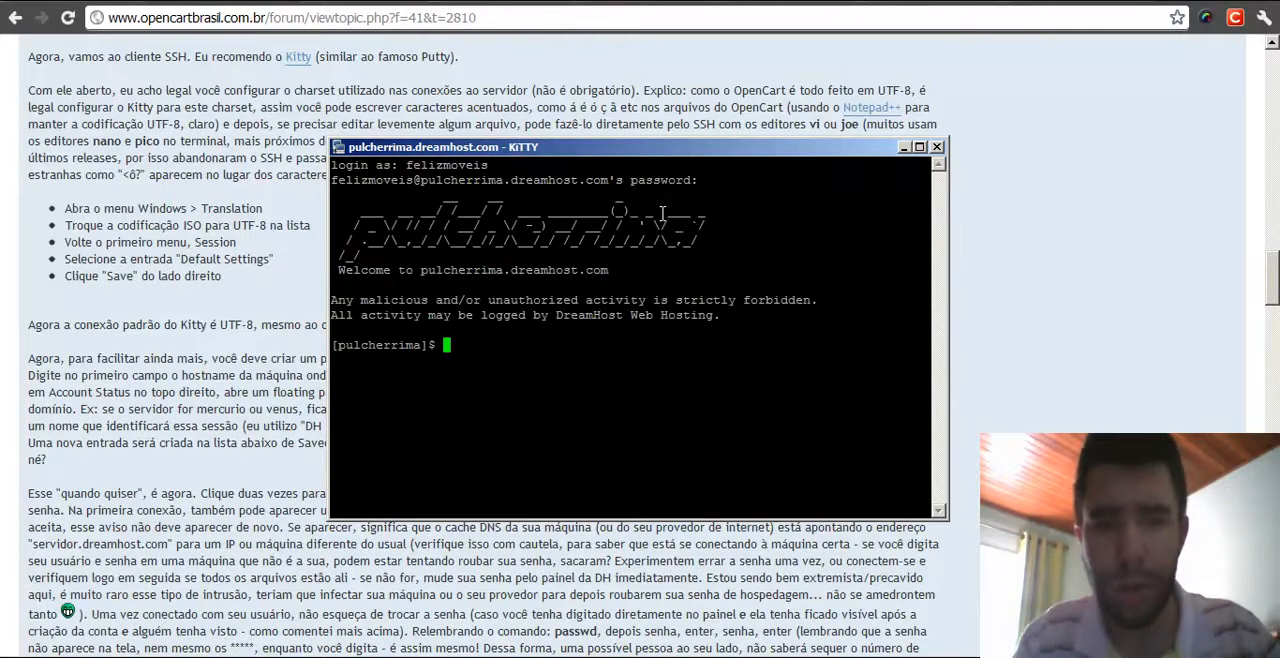
left_click_drag(668, 151, 658, 135)
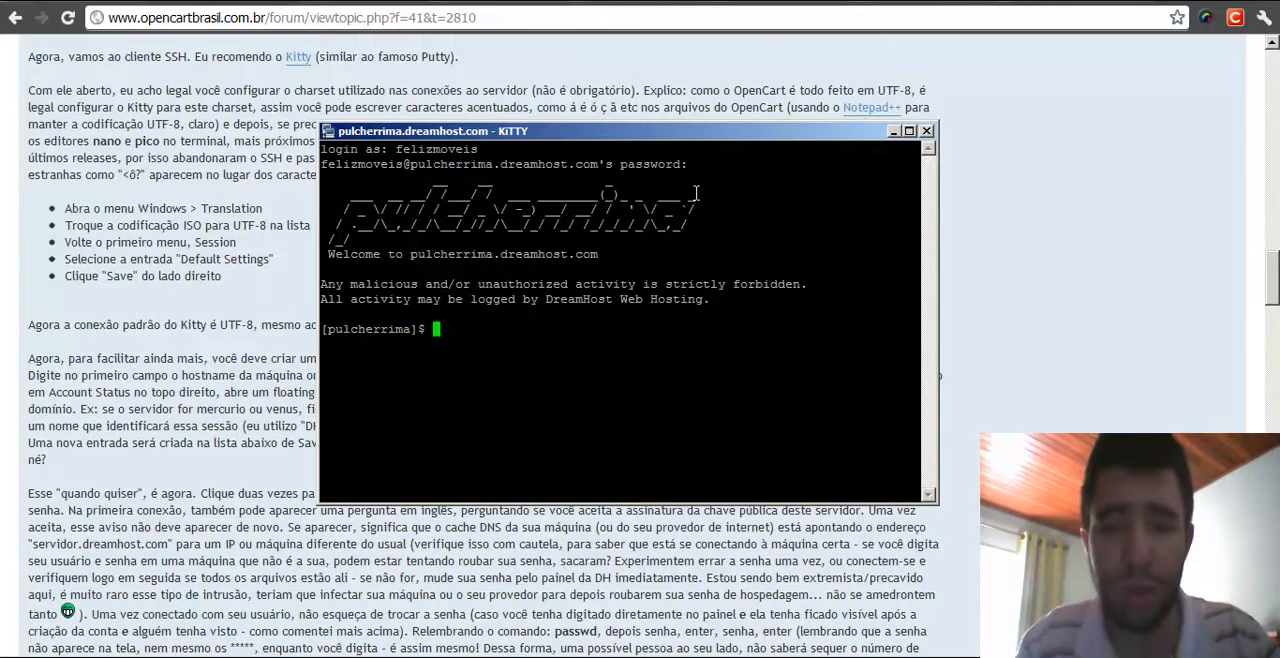
- Maximize the SSH terminal window and list the contents of the home directory with ls
left_click_drag(655, 131, 635, 117)
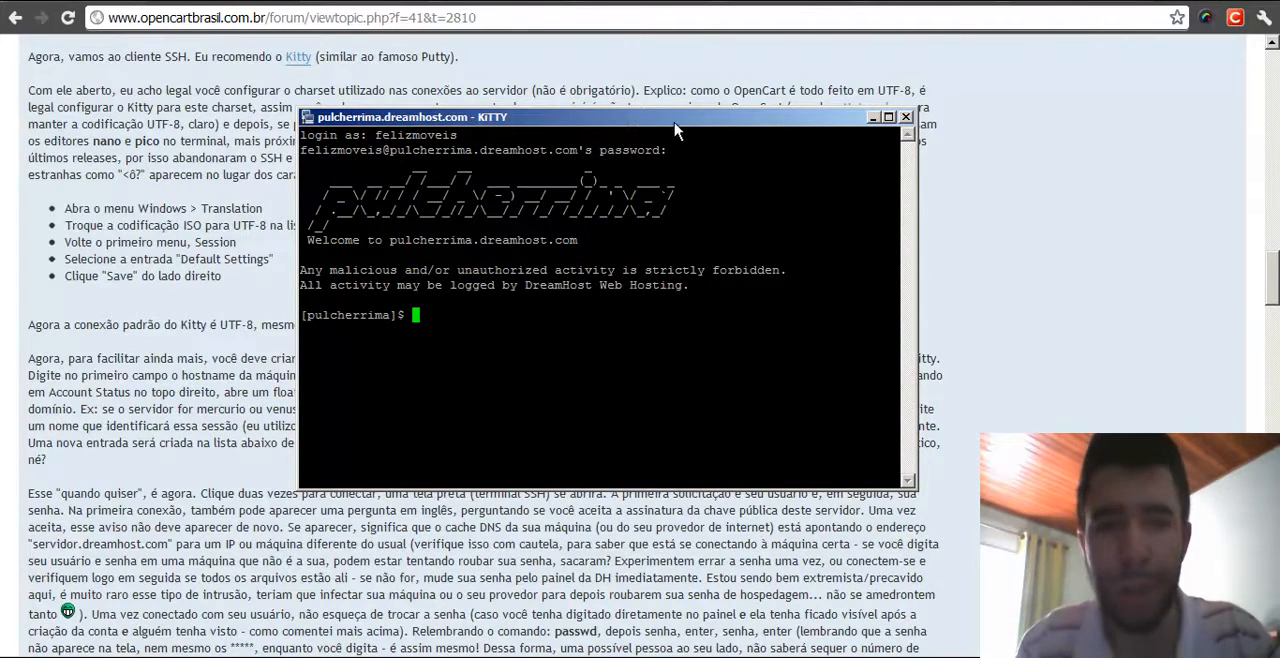
double_click(621, 127)
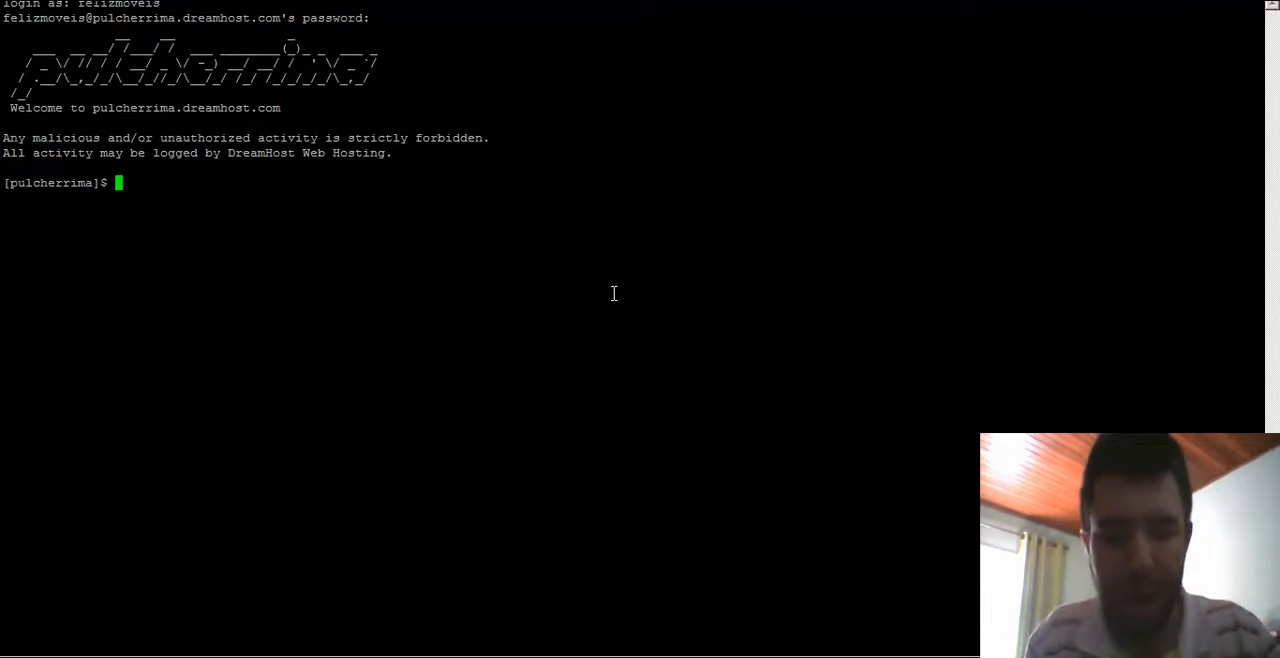
type("ls")
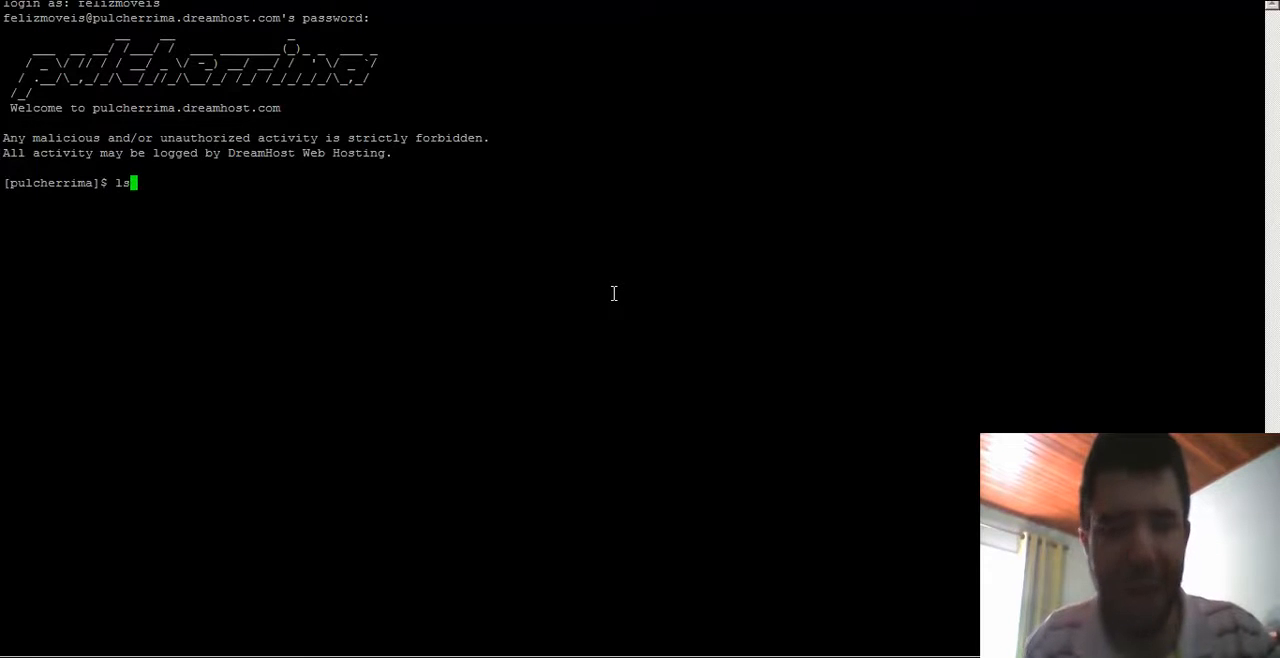
key("Return")
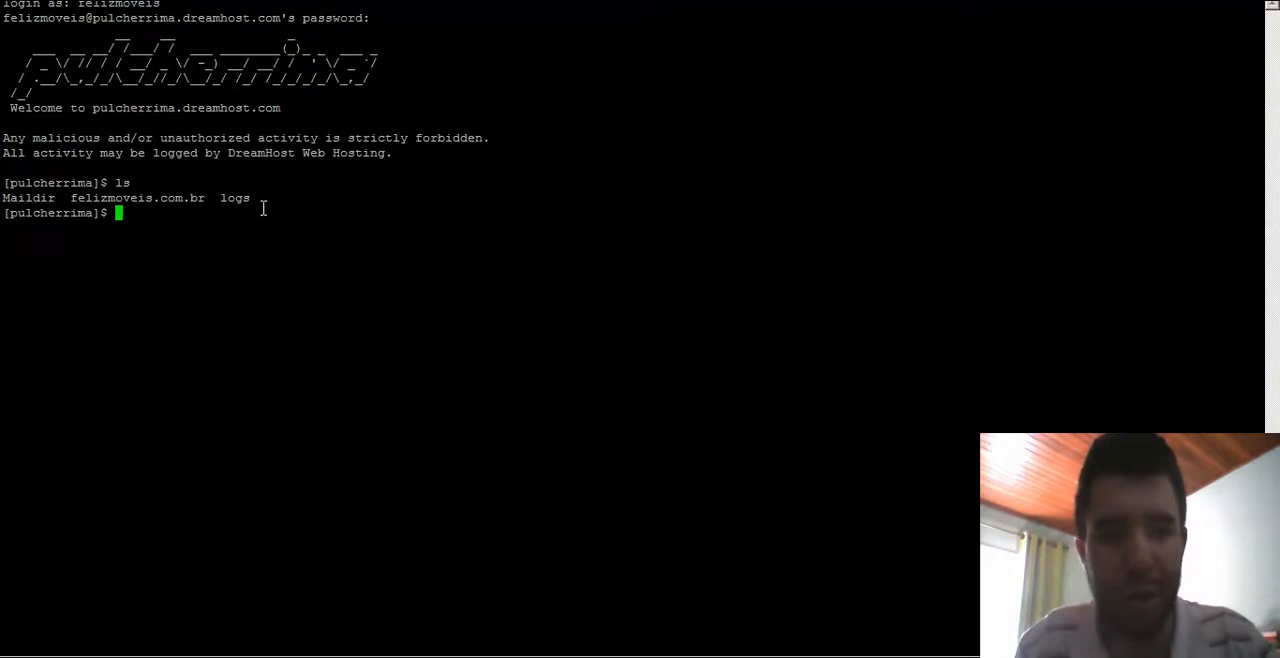
- Switch to the DreamHost panel and compare the web hosting users of felizmoveis.com.br and its loja subdomain
key("alt+Tab")
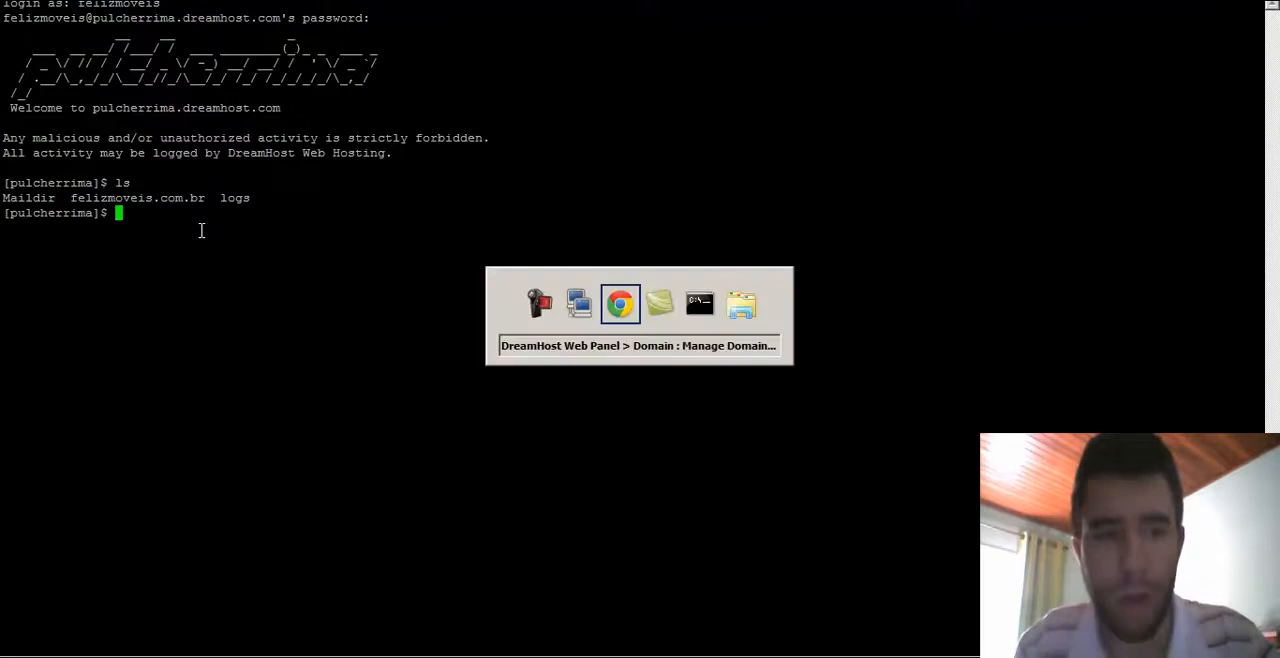
scroll(434, 570, "up", 1)
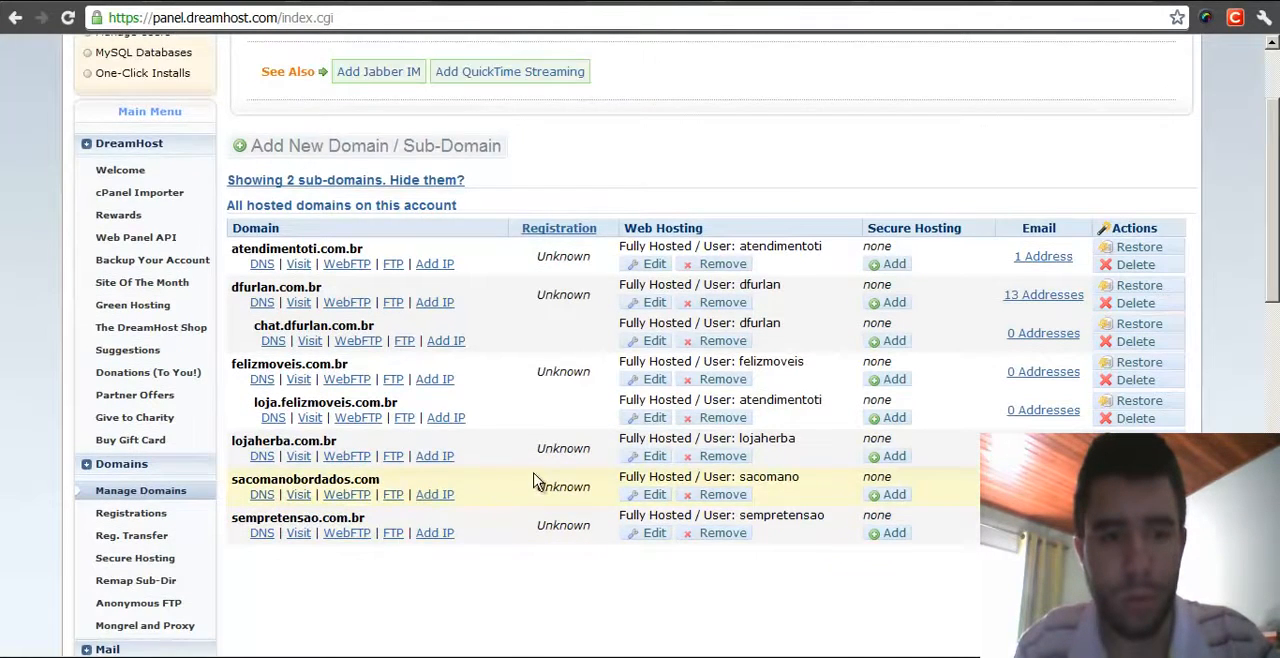
scroll(537, 480, "down", 3)
scroll(352, 421, "up", 1)
scroll(352, 421, "up", 1)
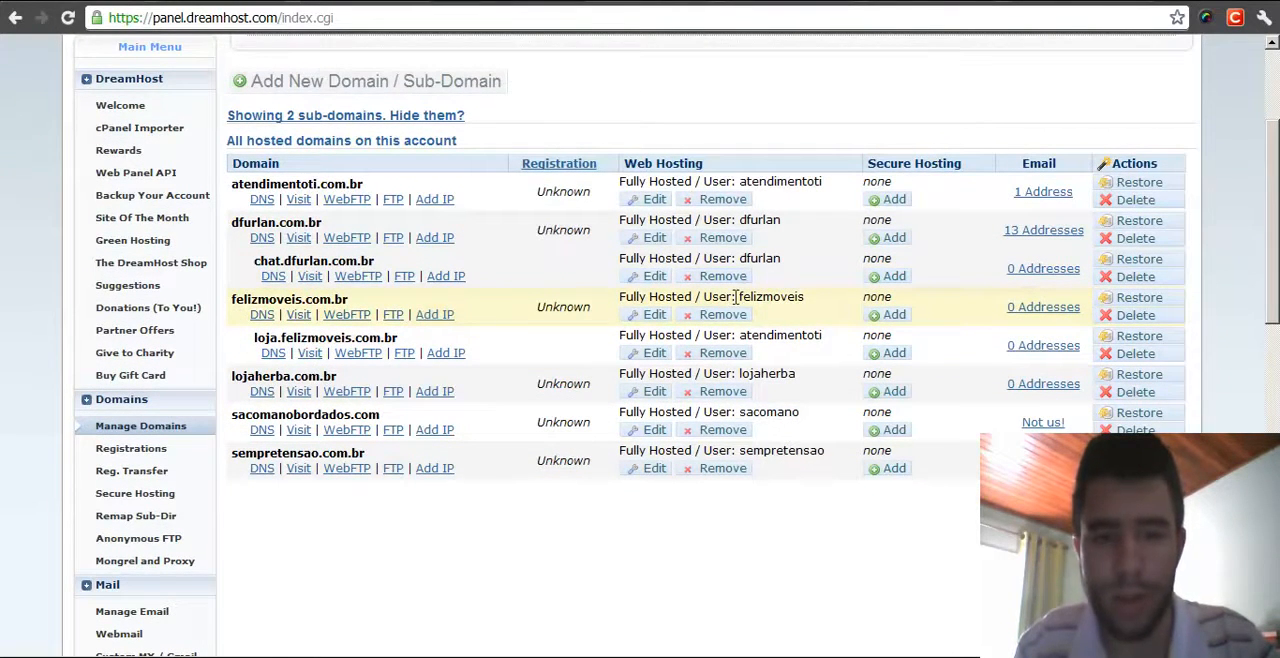
left_click_drag(735, 296, 809, 297)
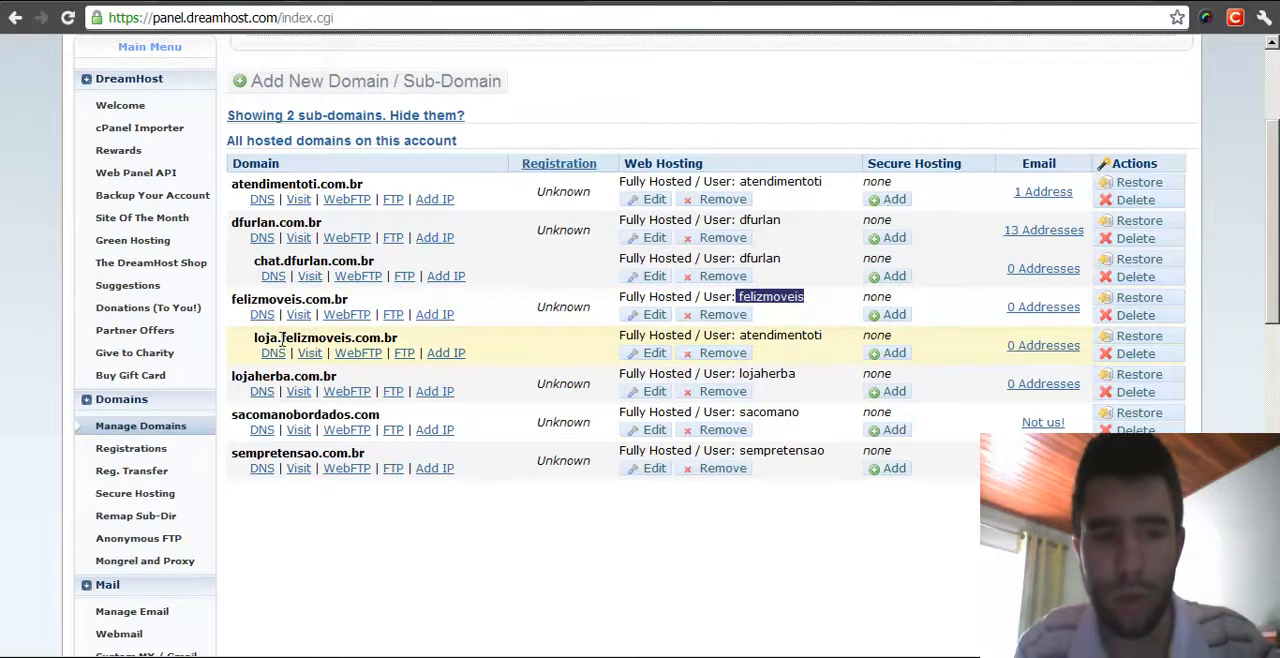
left_click_drag(736, 336, 827, 341)
left_click(827, 337)
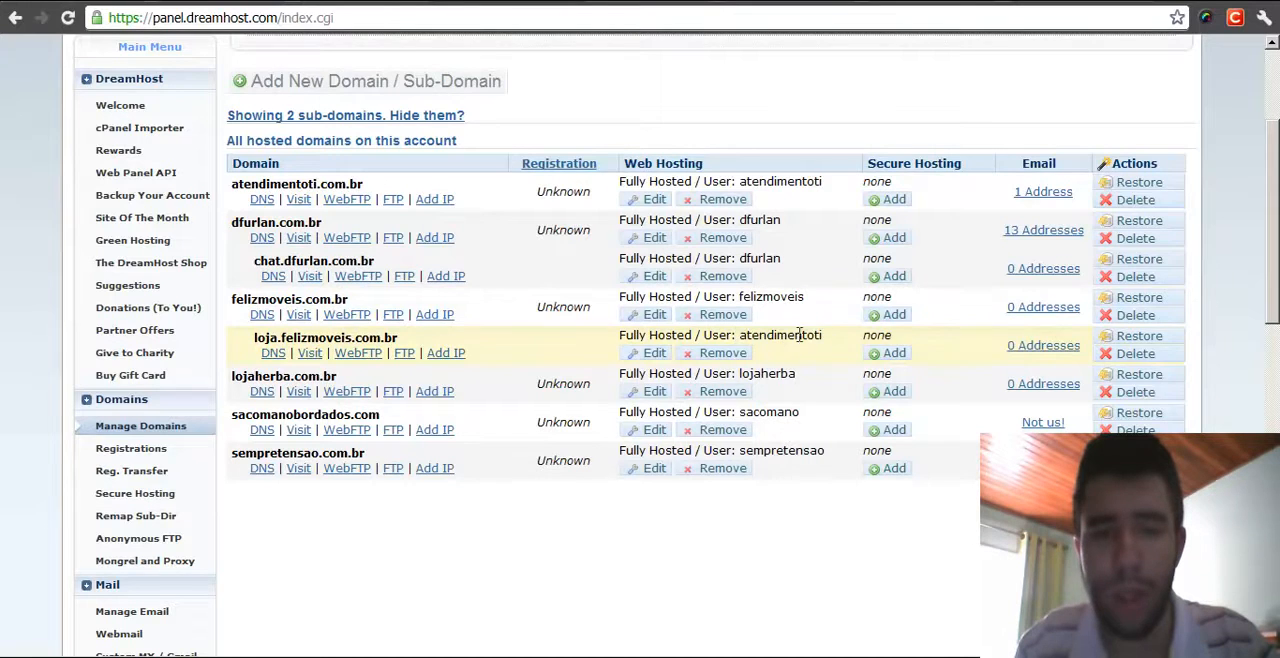
- Open the hosting settings of loja.felizmoveis.com.br and set it to run under the user felizmoveis (on pulcherrima)
left_click(652, 355)
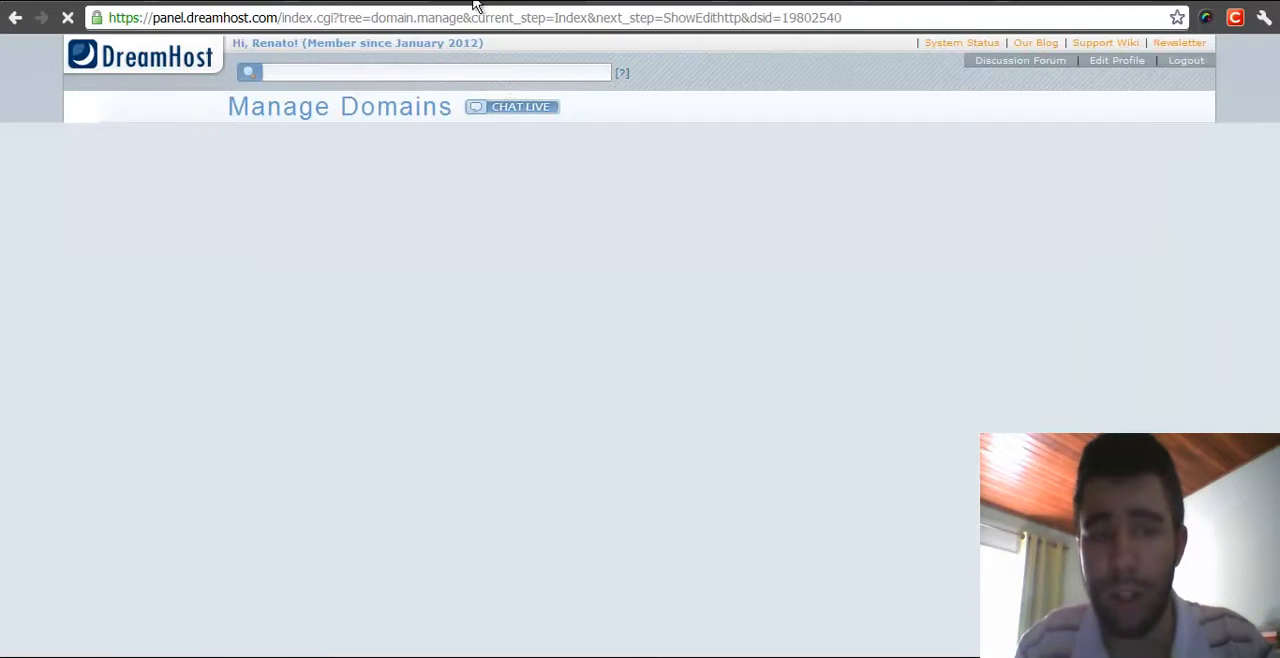
scroll(722, 172, "down", 2)
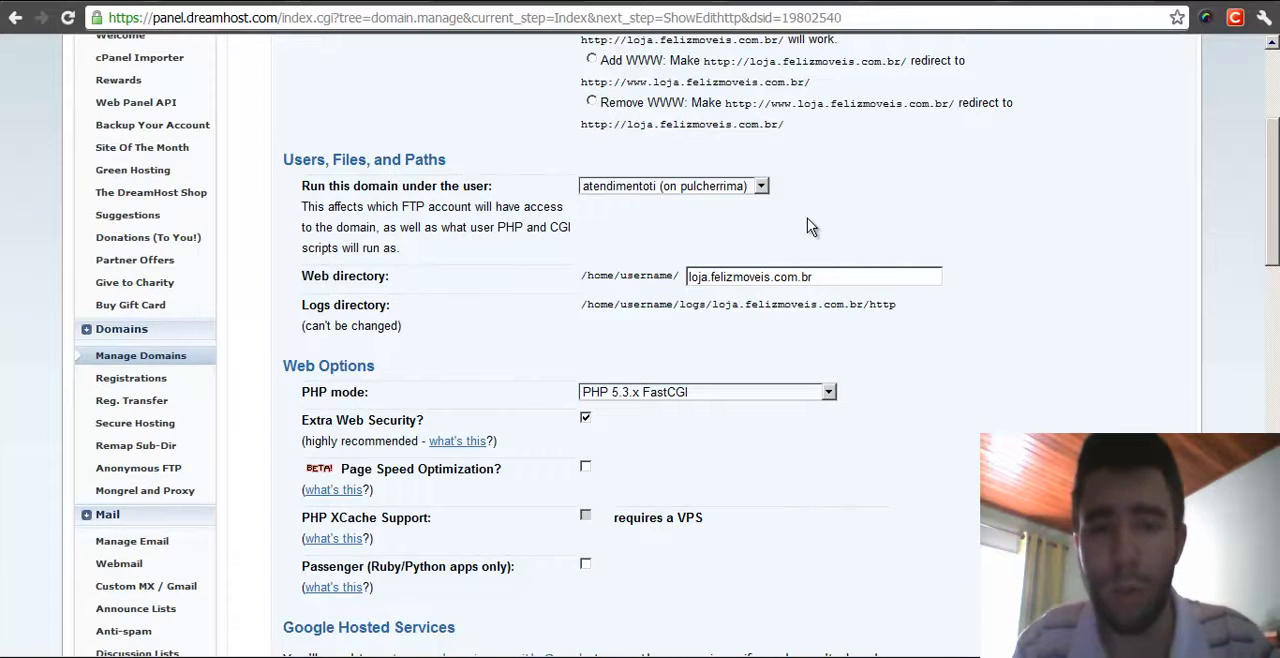
left_click(731, 190)
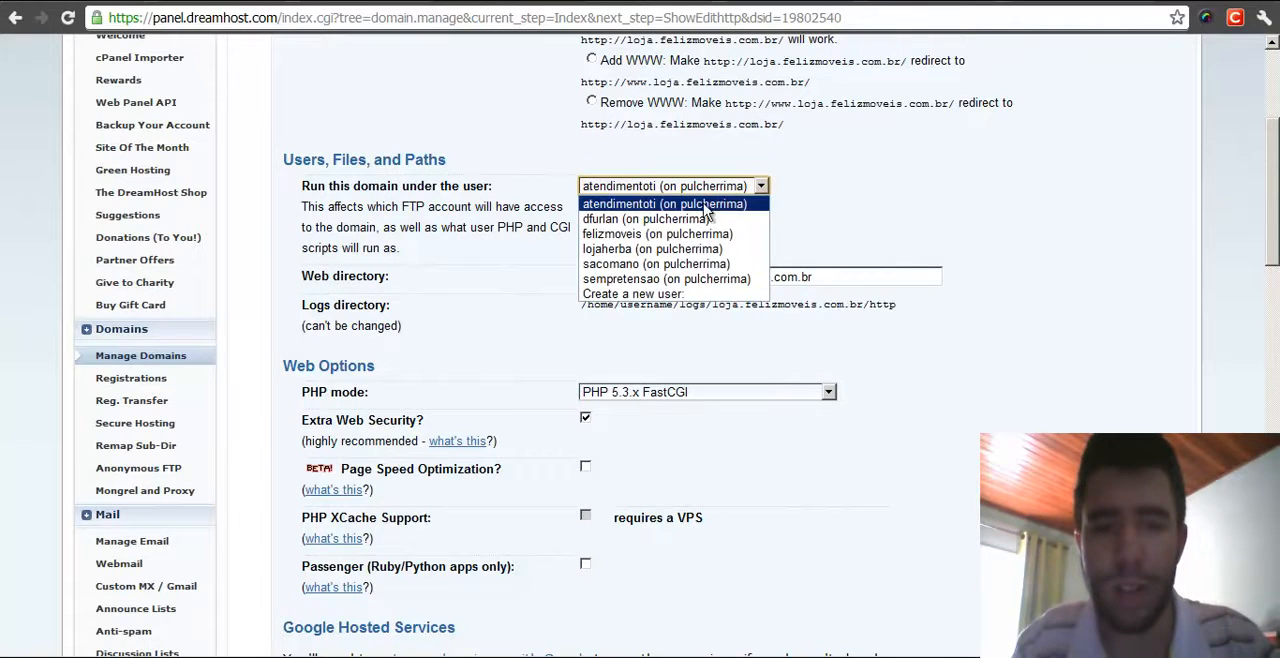
left_click(660, 234)
left_click(620, 221)
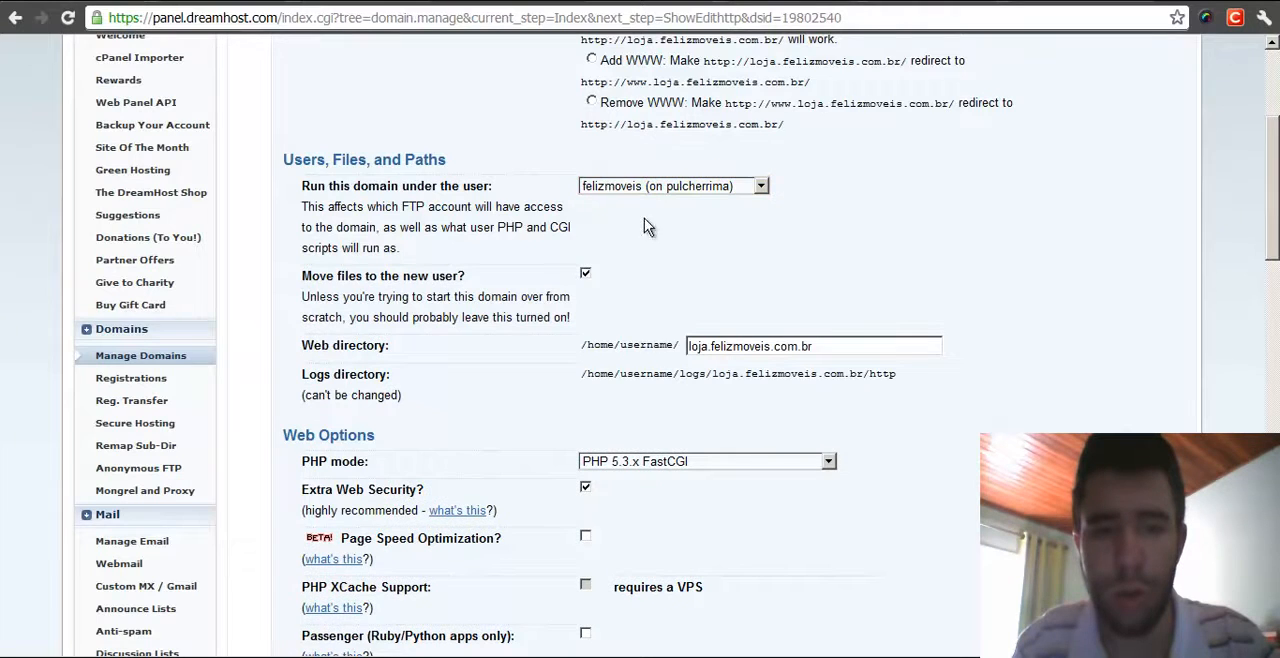
- Keep 'Move files to the new user?' enabled and save the subdomain's hosting changes
scroll(943, 206, "down", 1)
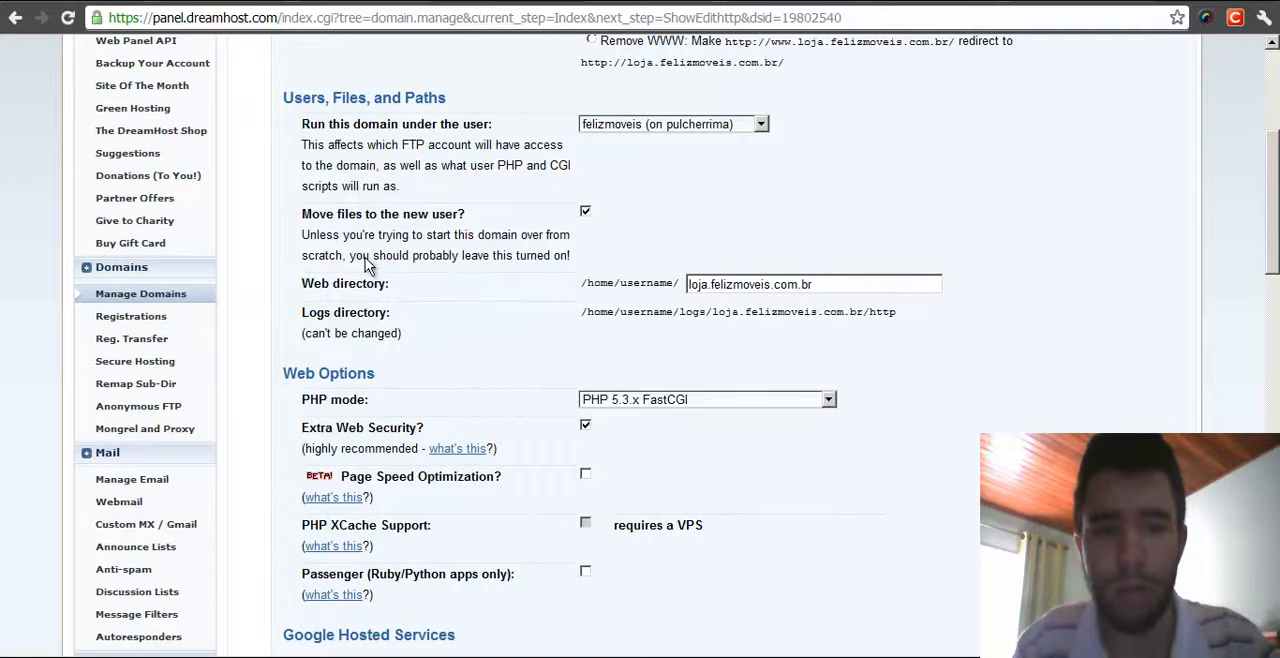
scroll(690, 219, "down", 1)
left_click(586, 192)
scroll(638, 195, "down", 1)
left_click(585, 183)
middle_click(728, 183)
middle_click(711, 232)
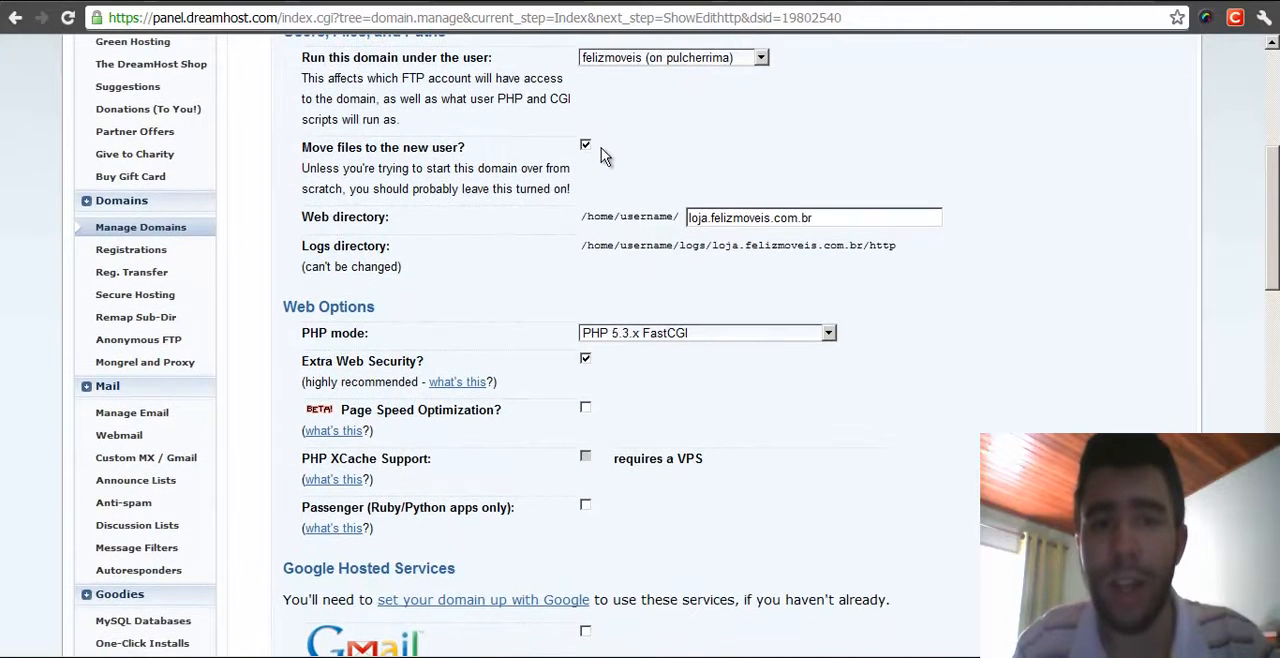
middle_click(733, 153)
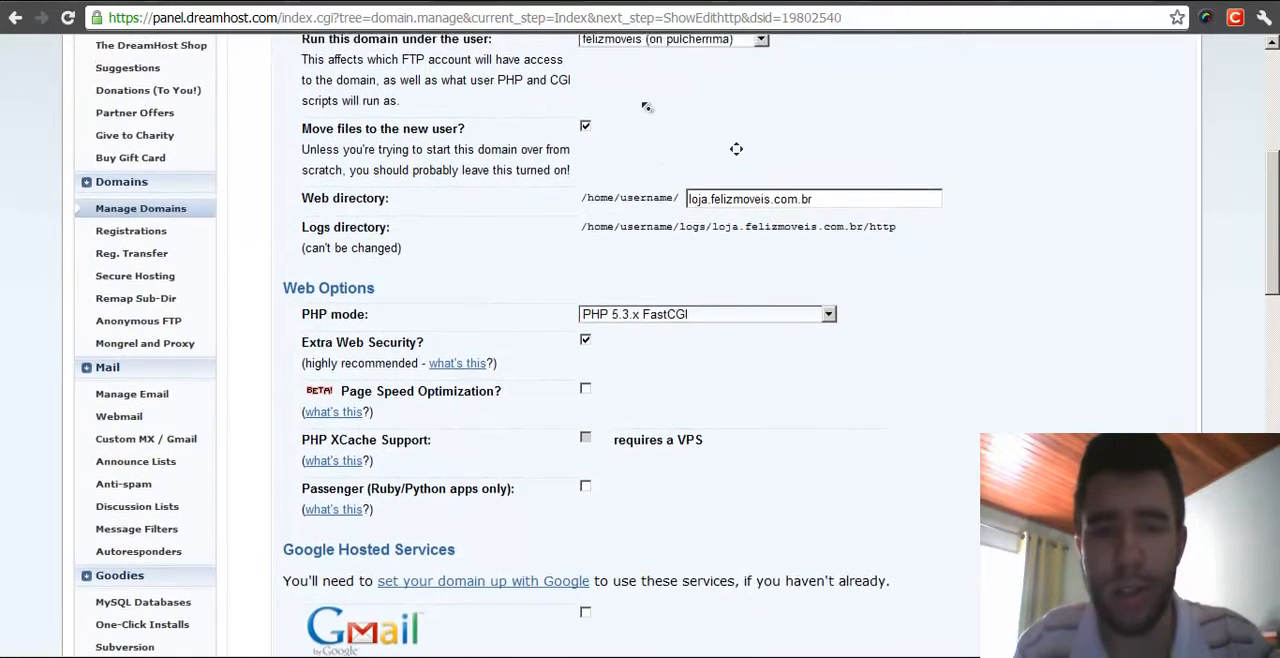
middle_click(713, 183)
middle_click(713, 183)
middle_click(645, 330)
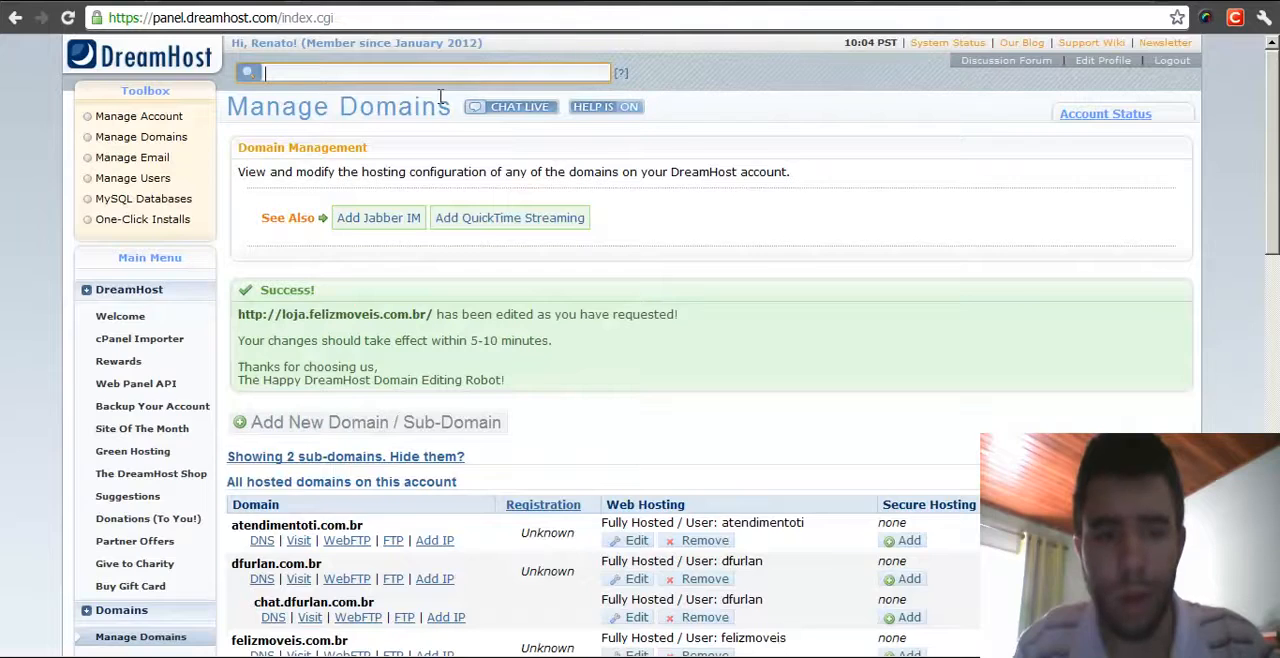
- Reload the Manage Domains list to follow the loja subdomain's move to the felizmoveis user
scroll(440, 96, "down", 3)
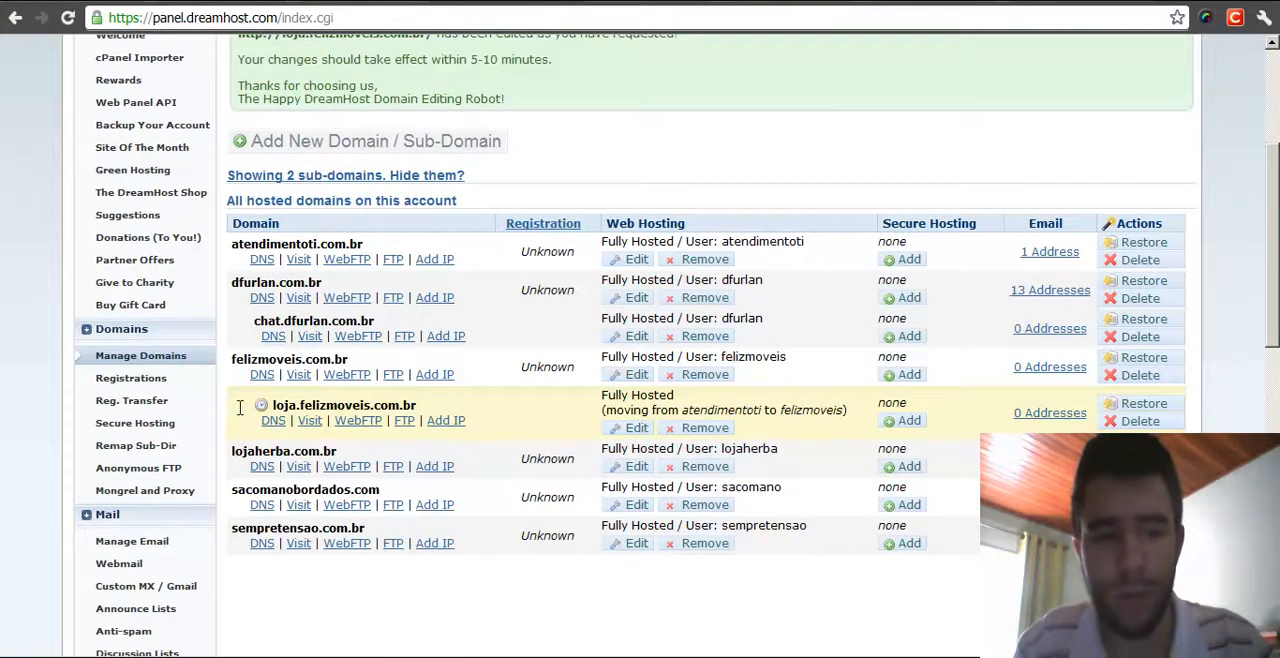
key("F5")
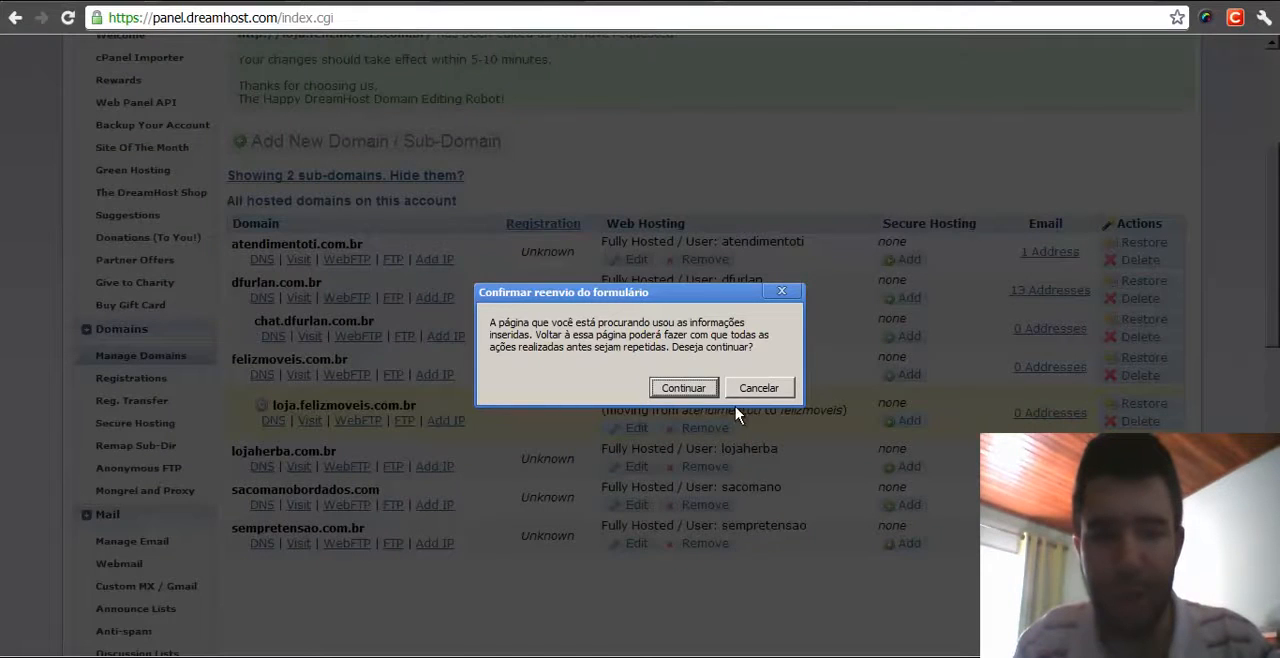
left_click(684, 388)
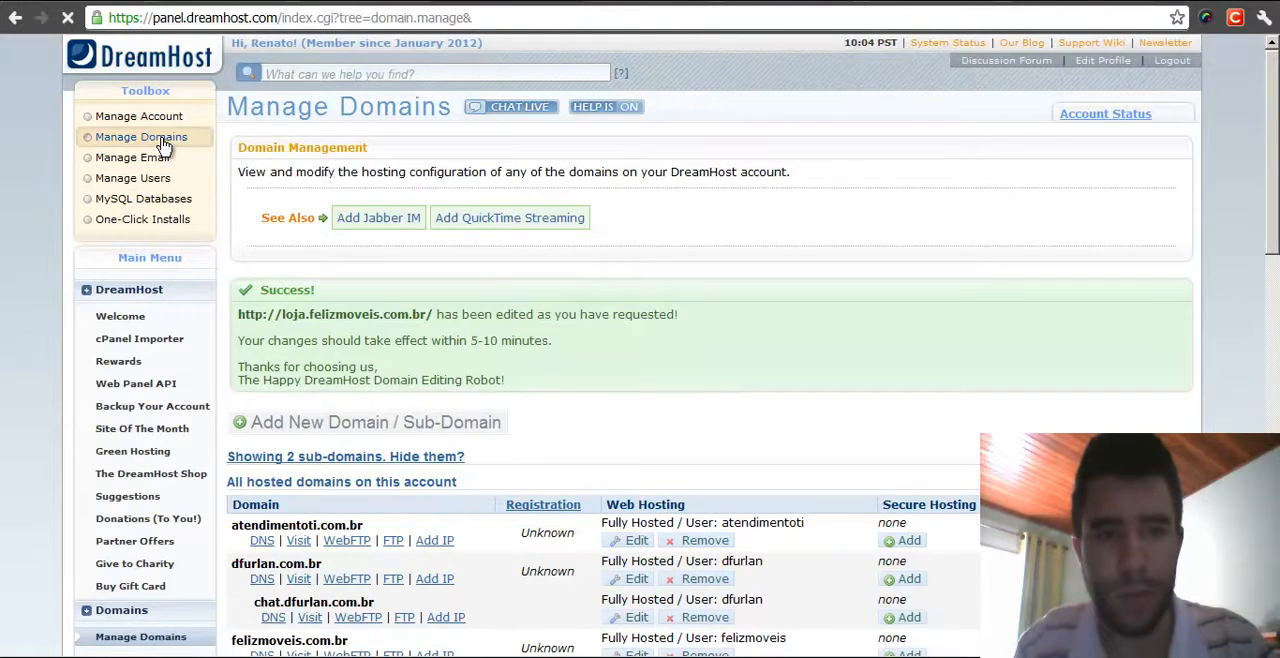
left_click(163, 146)
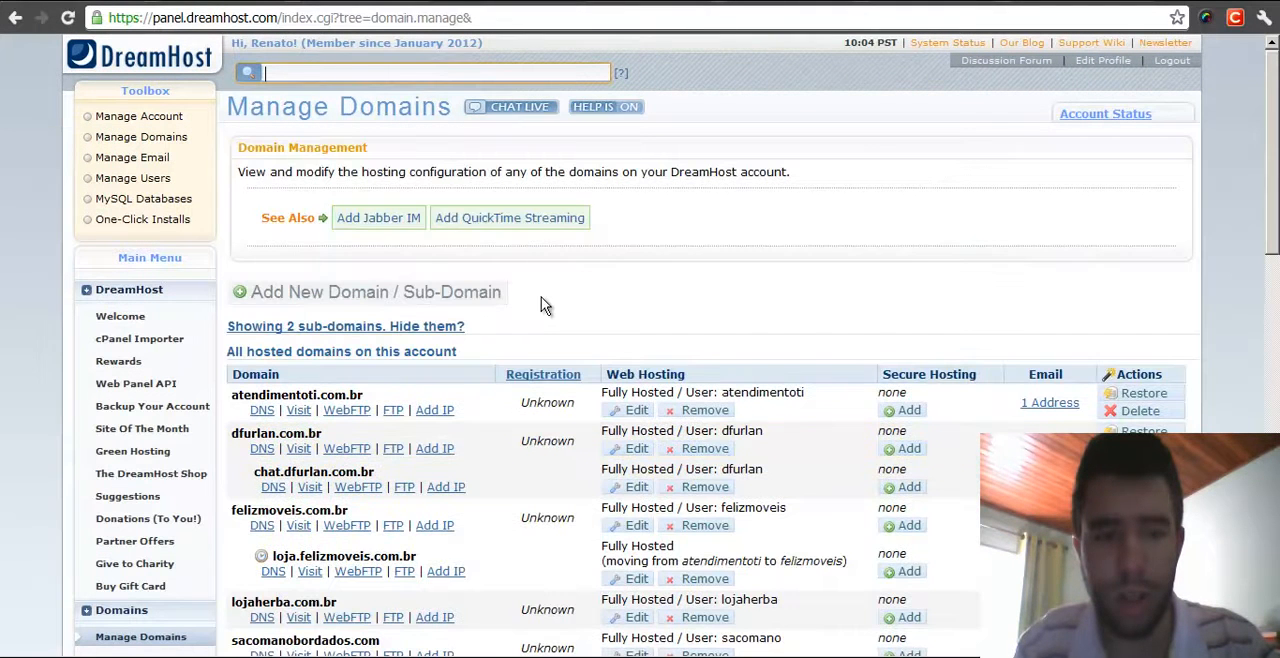
left_click_drag(606, 561, 838, 563)
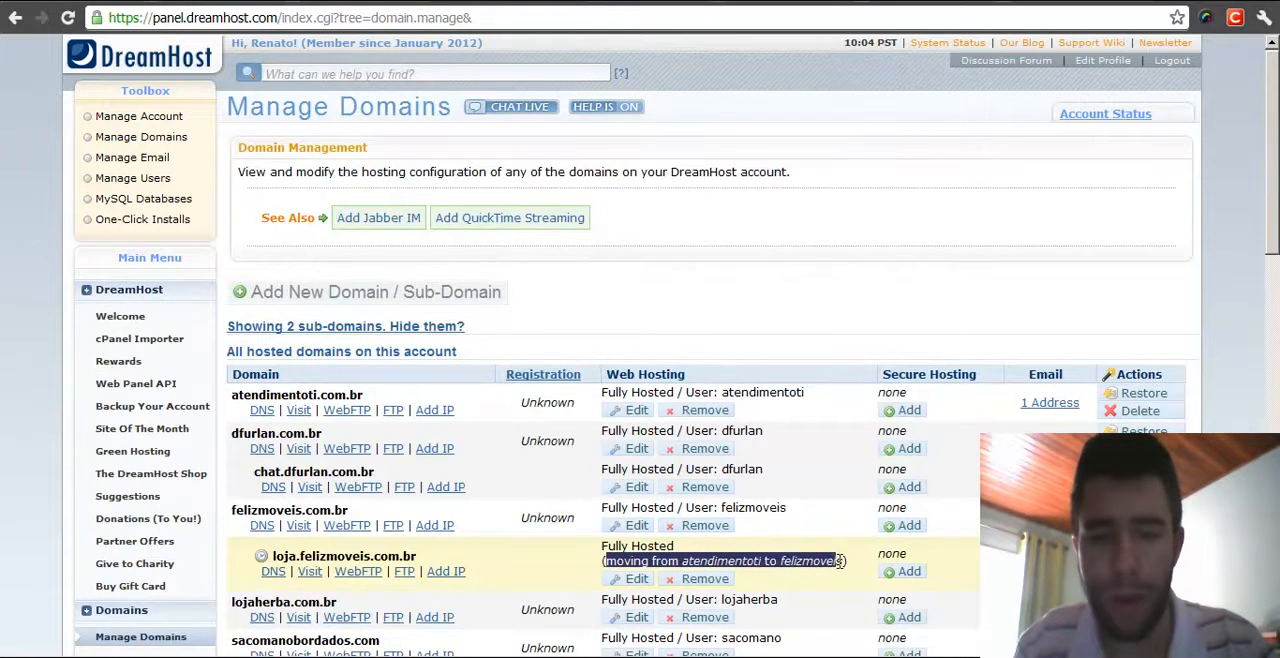
left_click(791, 317)
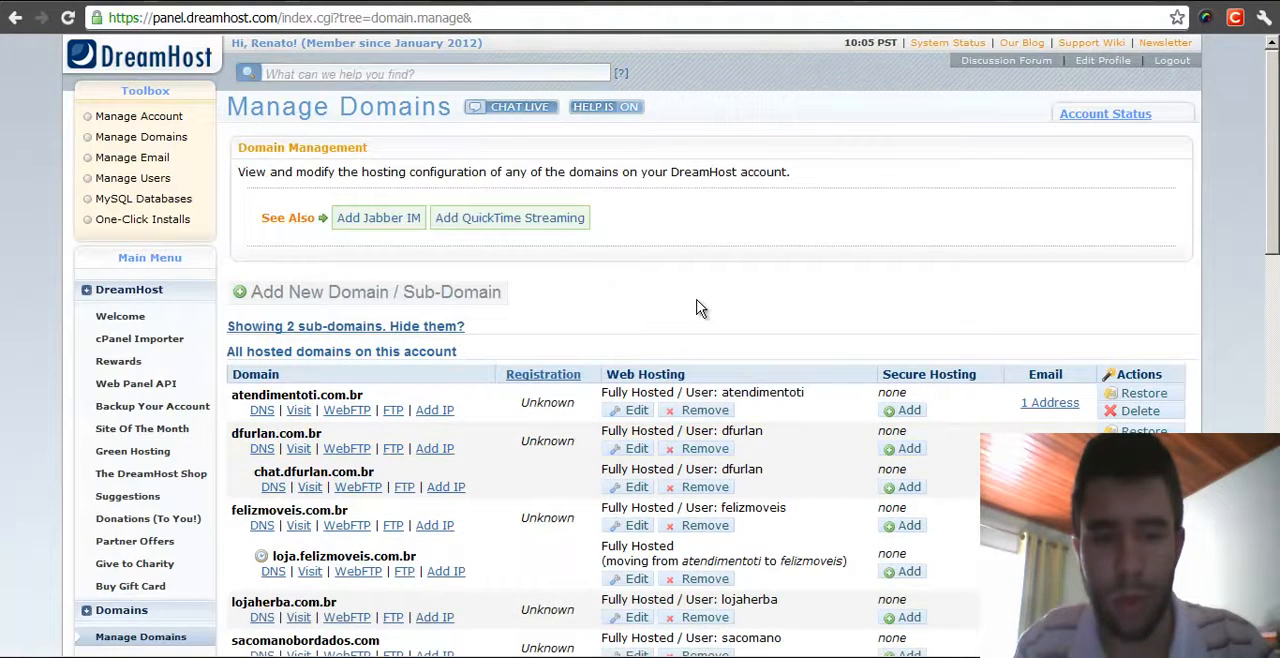
key("F5")
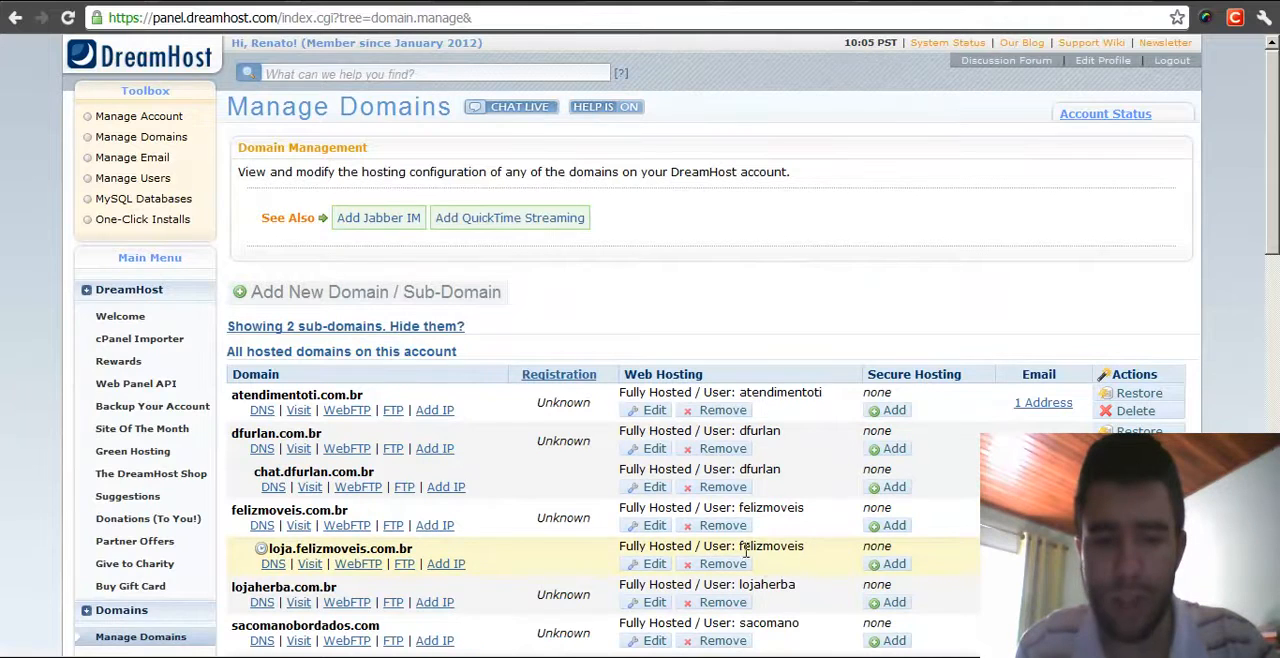
key("F5")
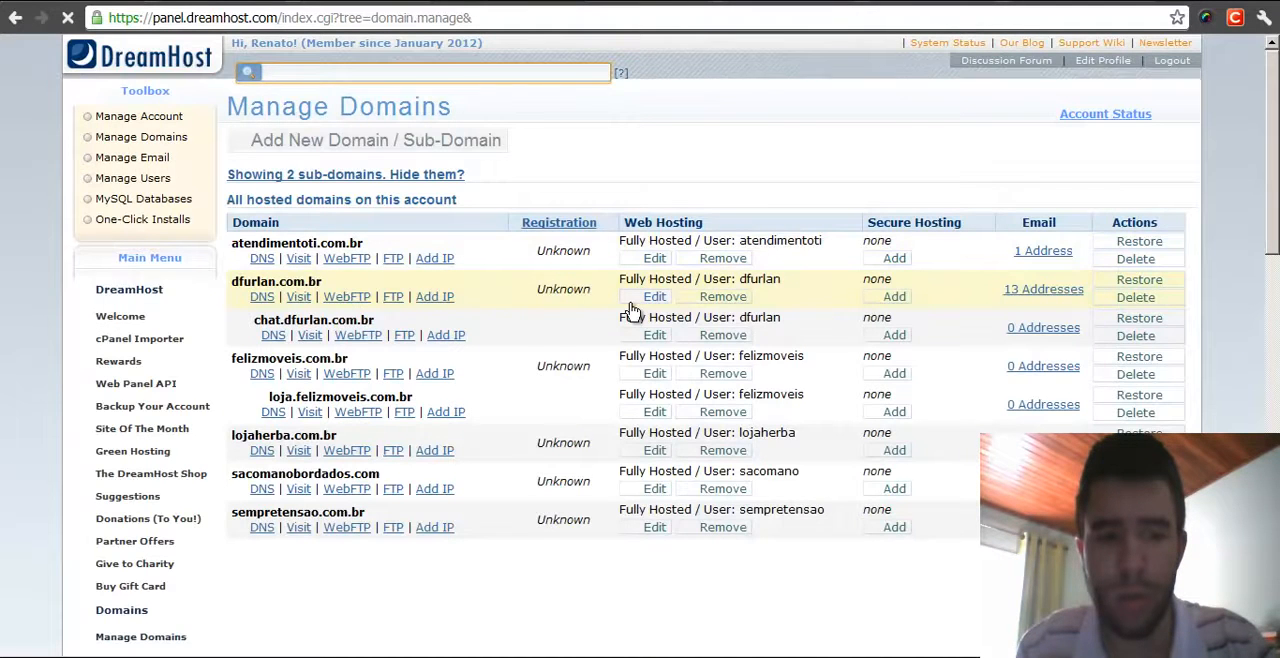
key("F5")
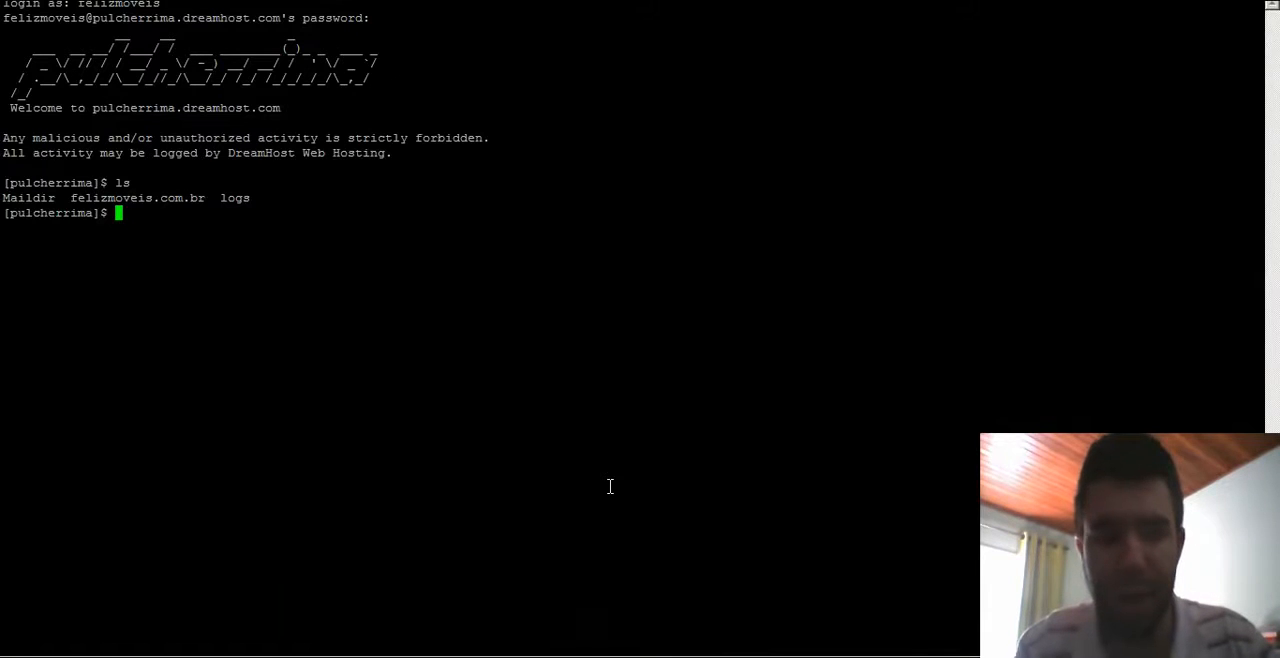
- Re-list the home directory in the SSH terminal with ls, ls -lha and ls -lh
type("ls")
key("Return")
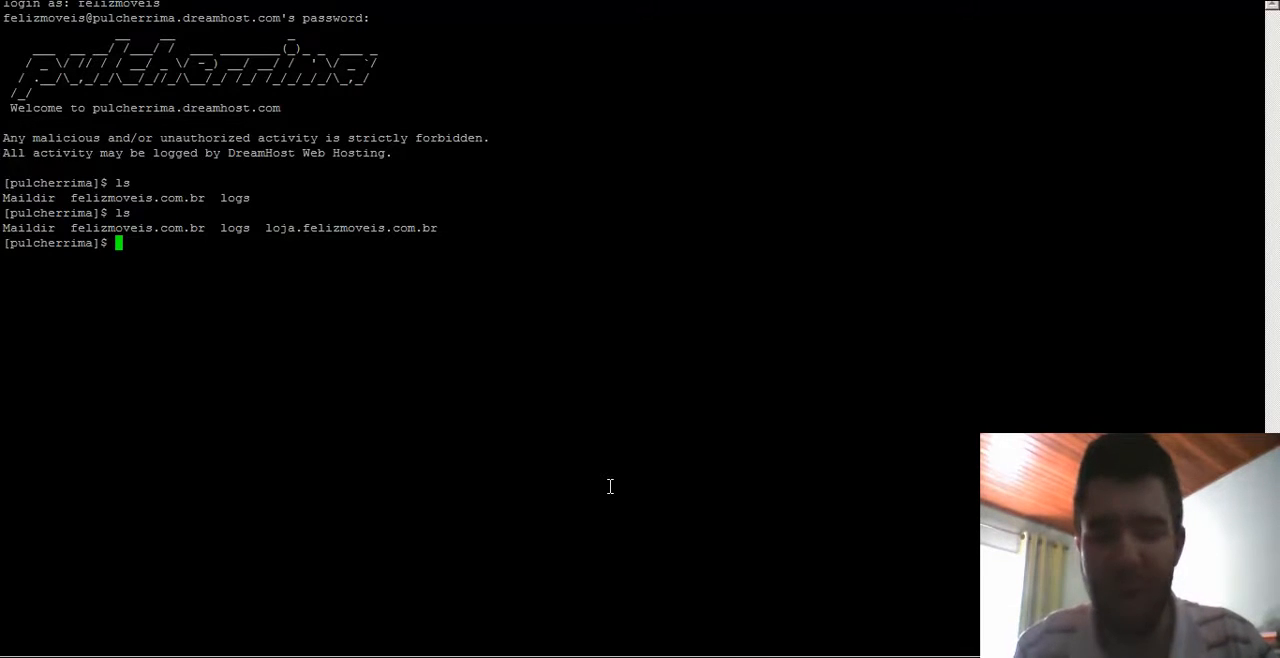
type("ls -lh")
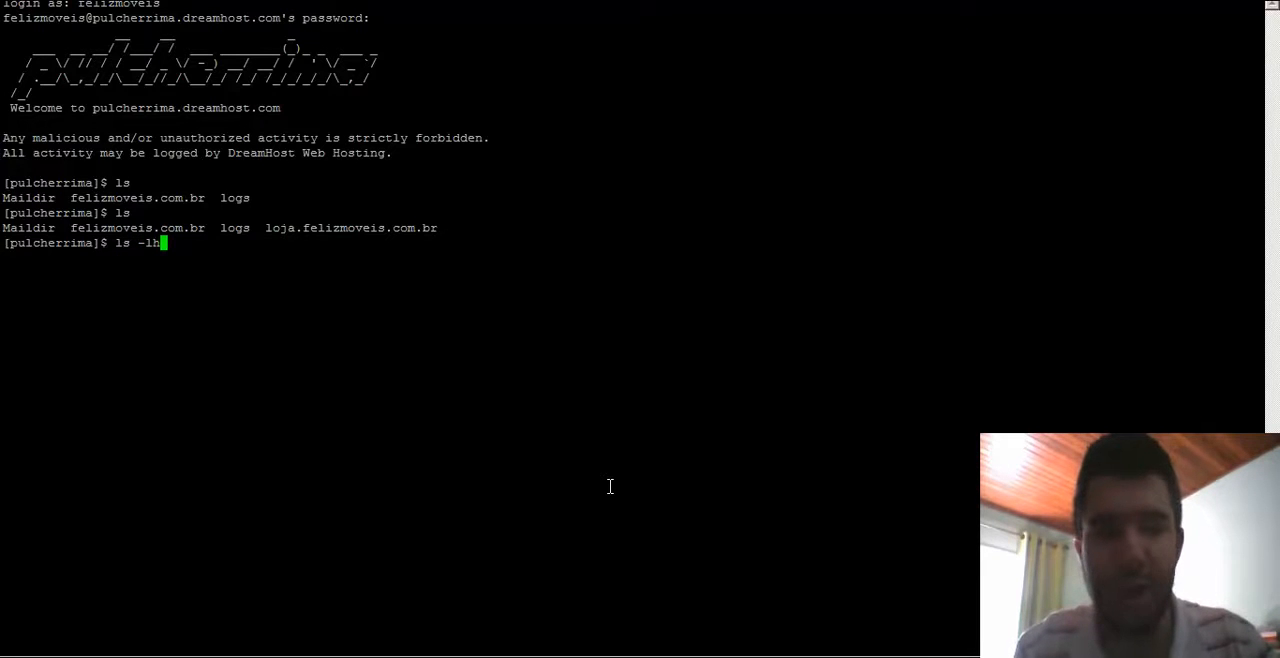
type("a")
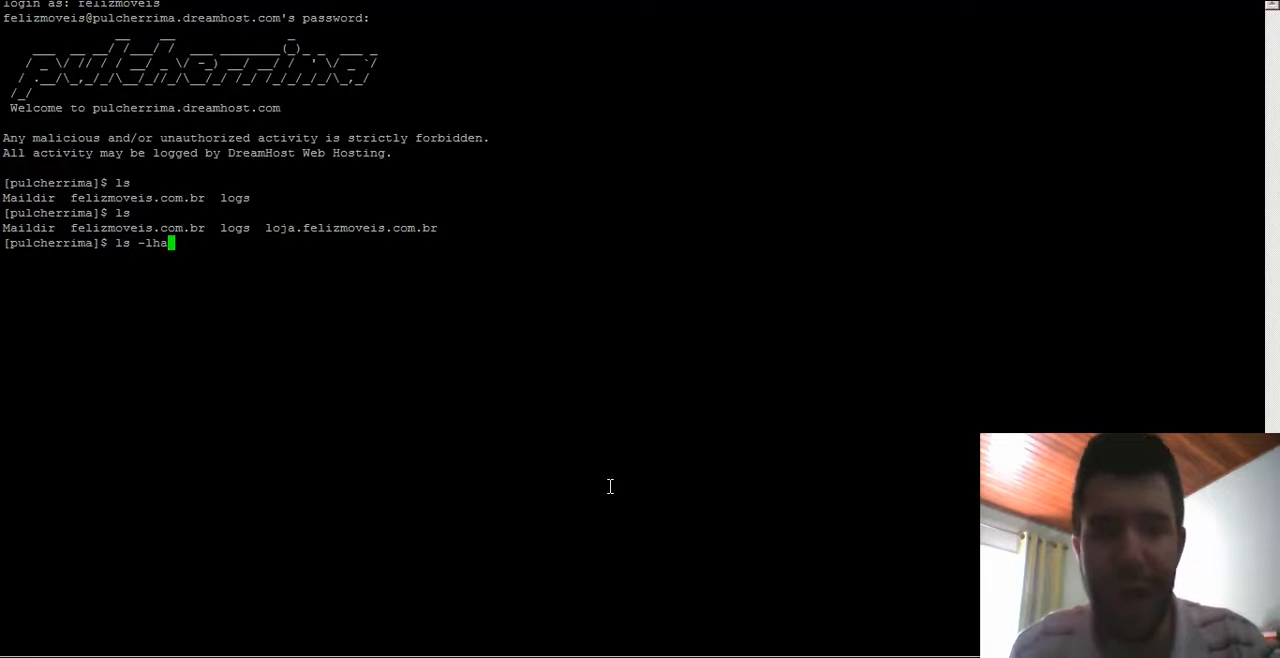
type(" (LS -LHA)")
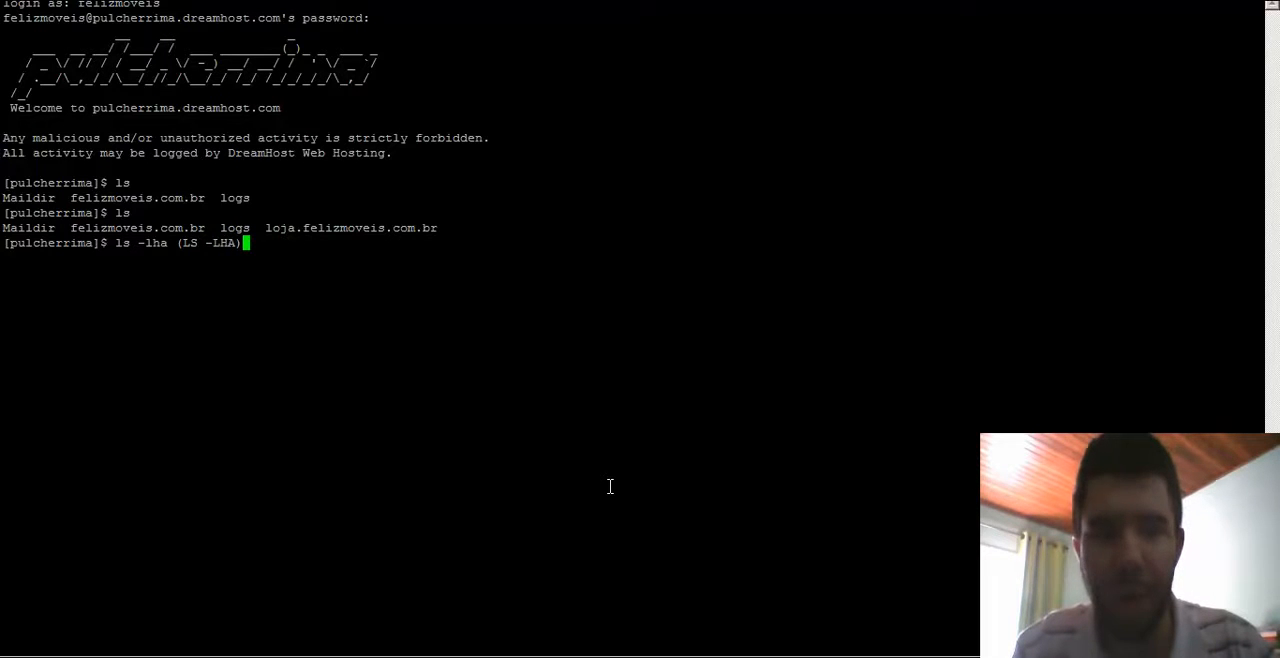
key("BackSpace")
key("BackSpace")
key("BackSpace")
key("BackSpace")
key("BackSpace")
key("BackSpace")
key("BackSpace")
key("BackSpace")
key("BackSpace")
key("BackSpace")
key("BackSpace")
key("BackSpace")
type("ha")
key("Return")
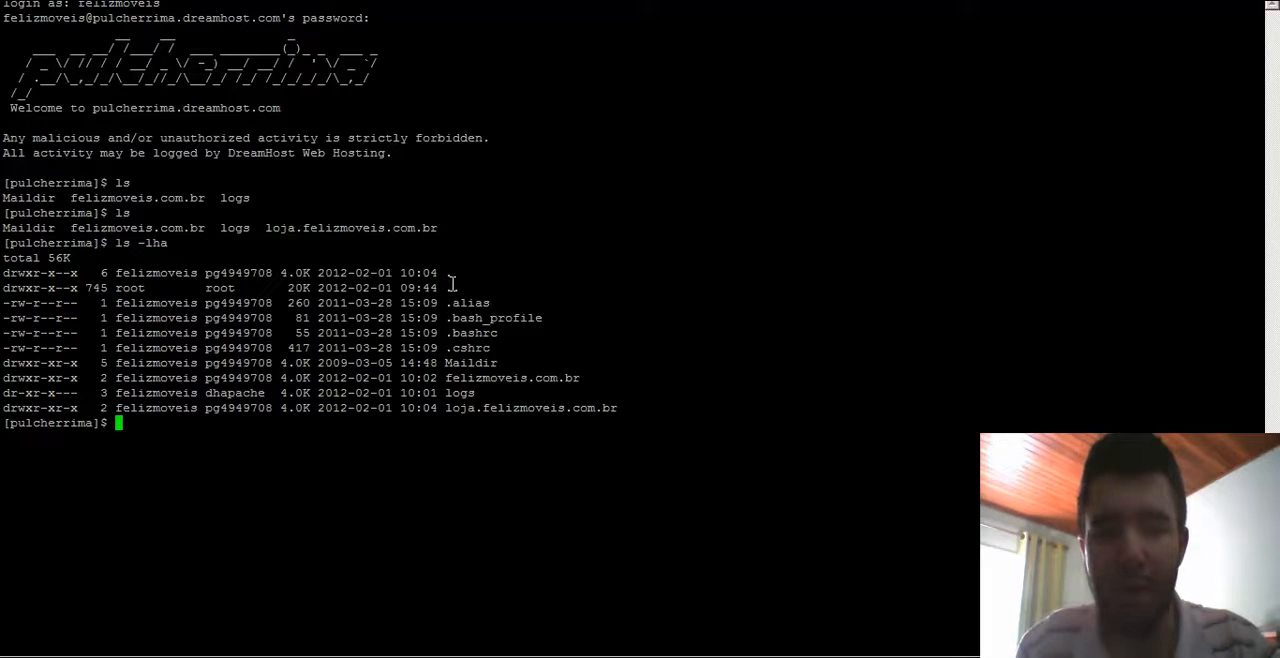
type("ls -lh")
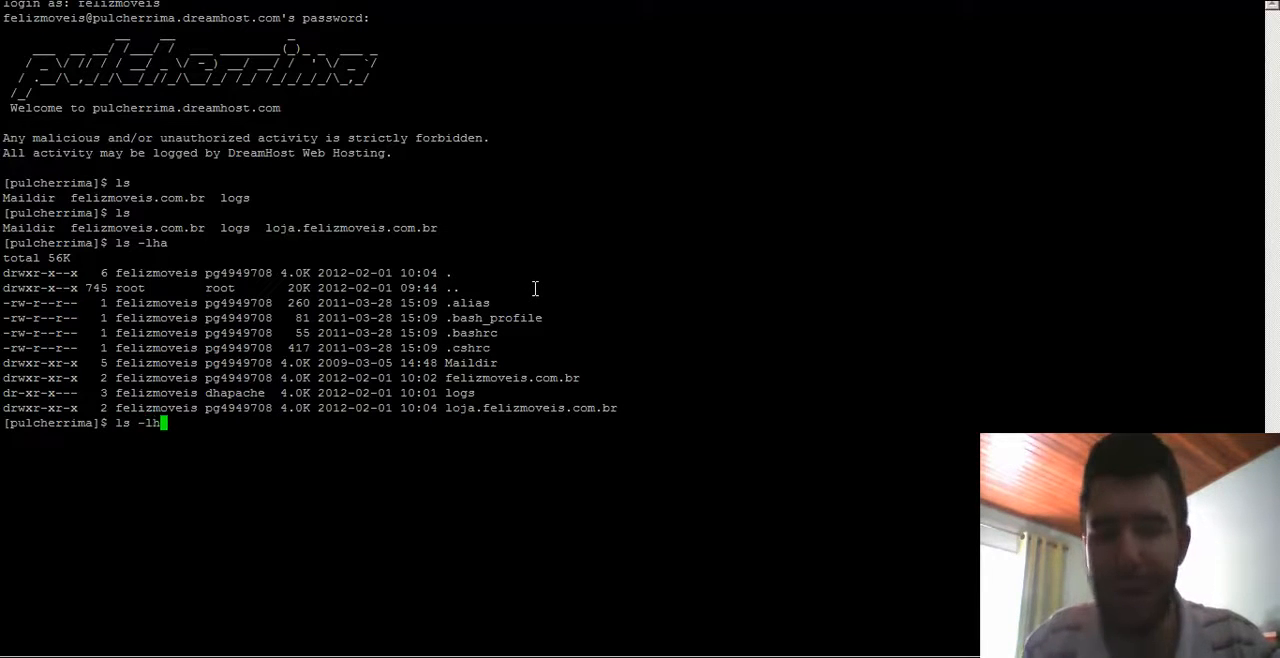
key("Return")
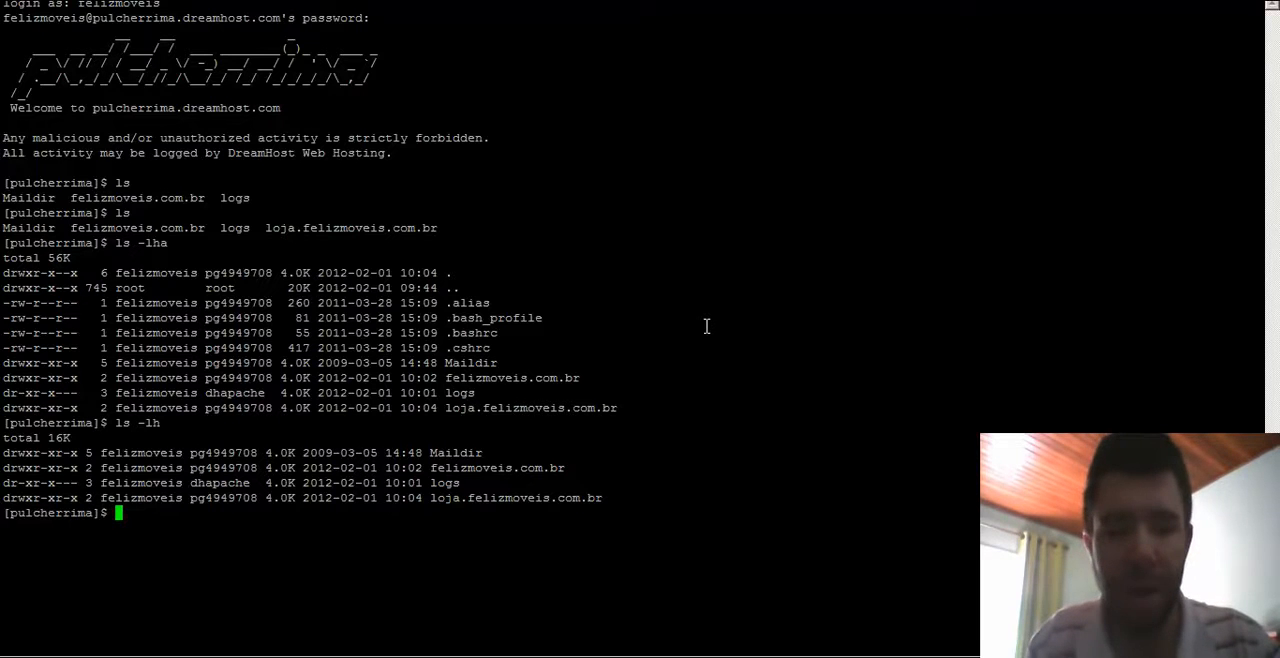
type("cd ")
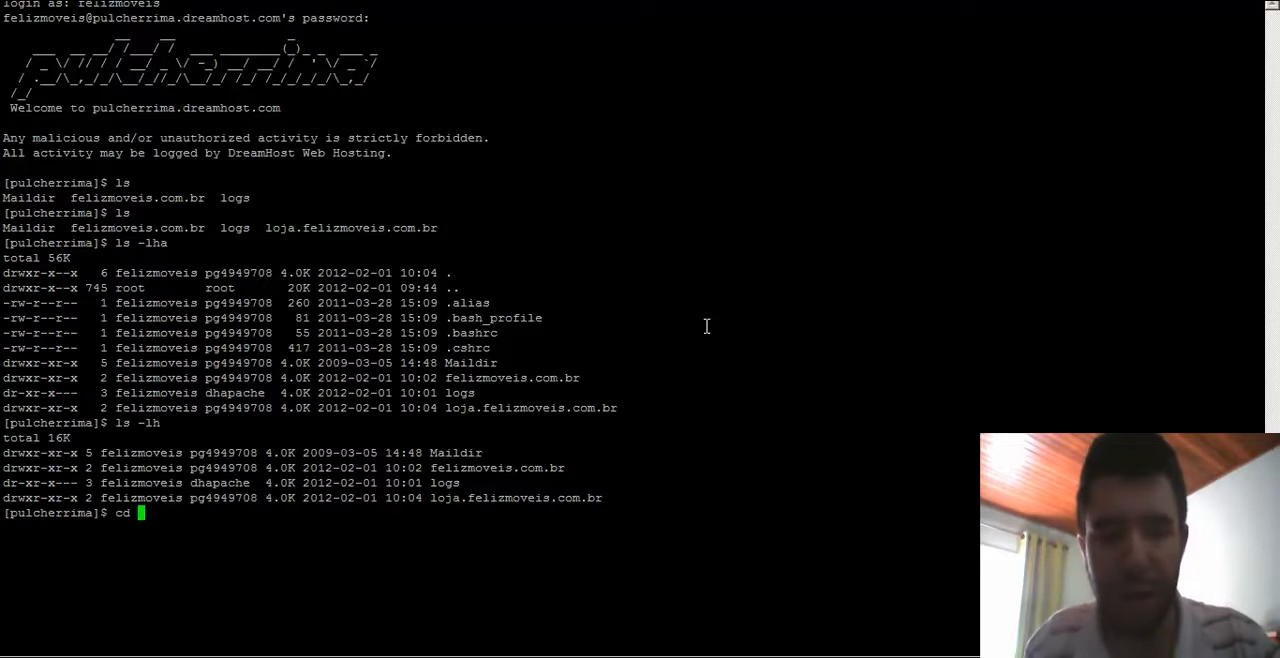
type("loja")
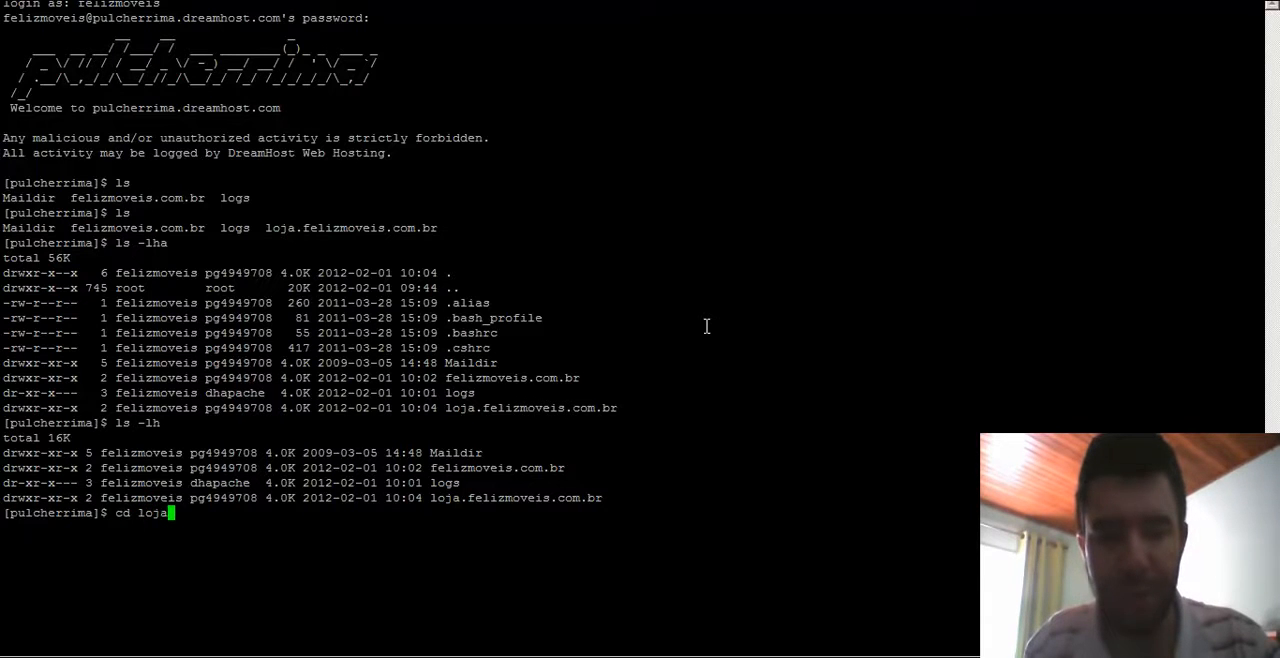
key("Tab")
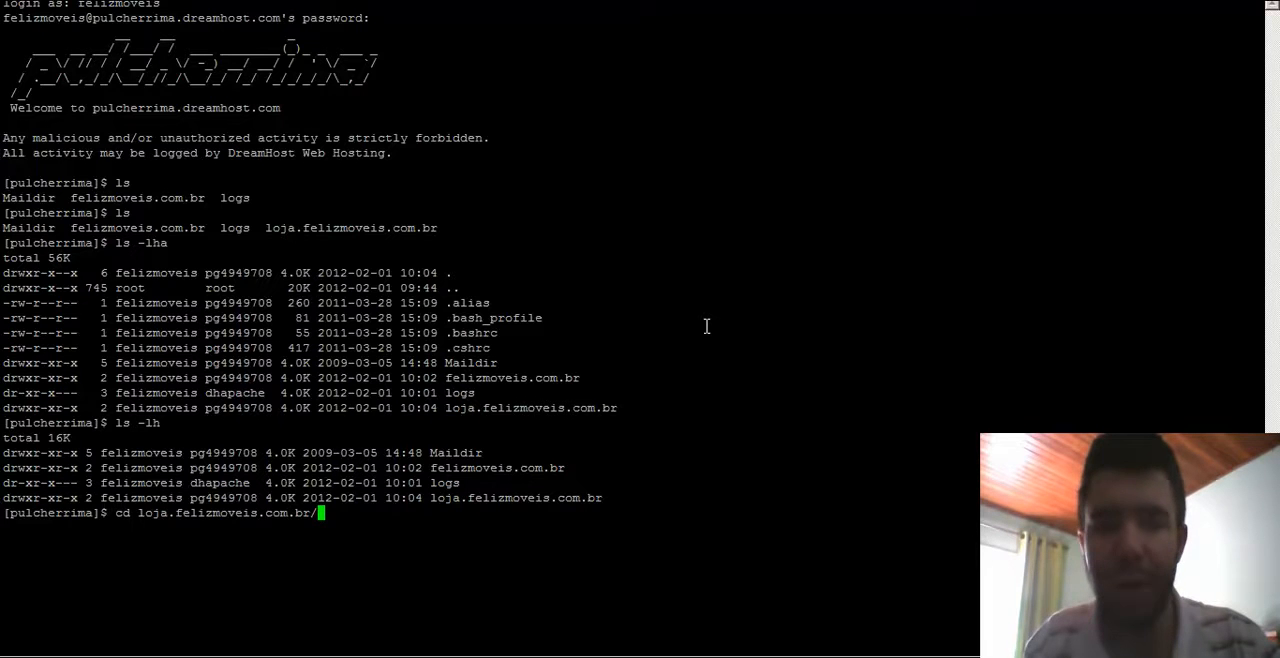
key("BackSpace")
key("BackSpace")
key("BackSpace")
key("BackSpace")
key("BackSpace")
key("BackSpace")
key("BackSpace")
key("BackSpace")
key("BackSpace")
key("BackSpace")
key("BackSpace")
key("BackSpace")
key("BackSpace")
key("BackSpace")
key("BackSpace")
key("BackSpace")
key("BackSpace")
key("BackSpace")
key("BackSpace")
key("BackSpace")
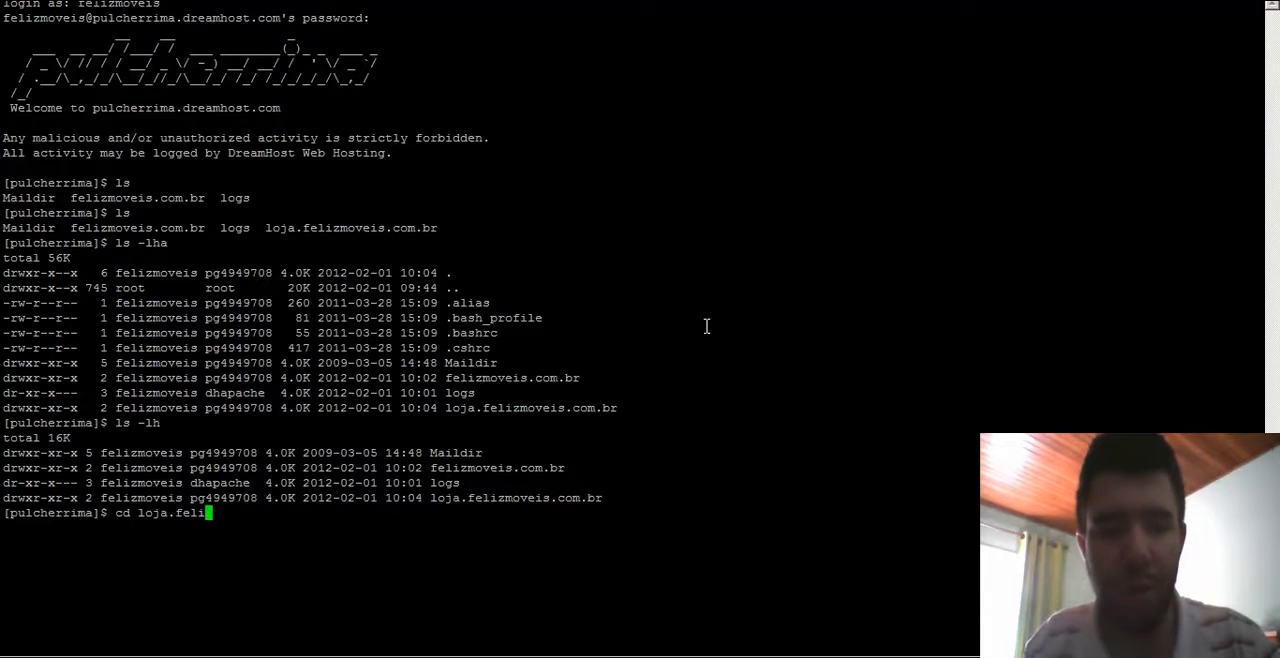
type("cd ")
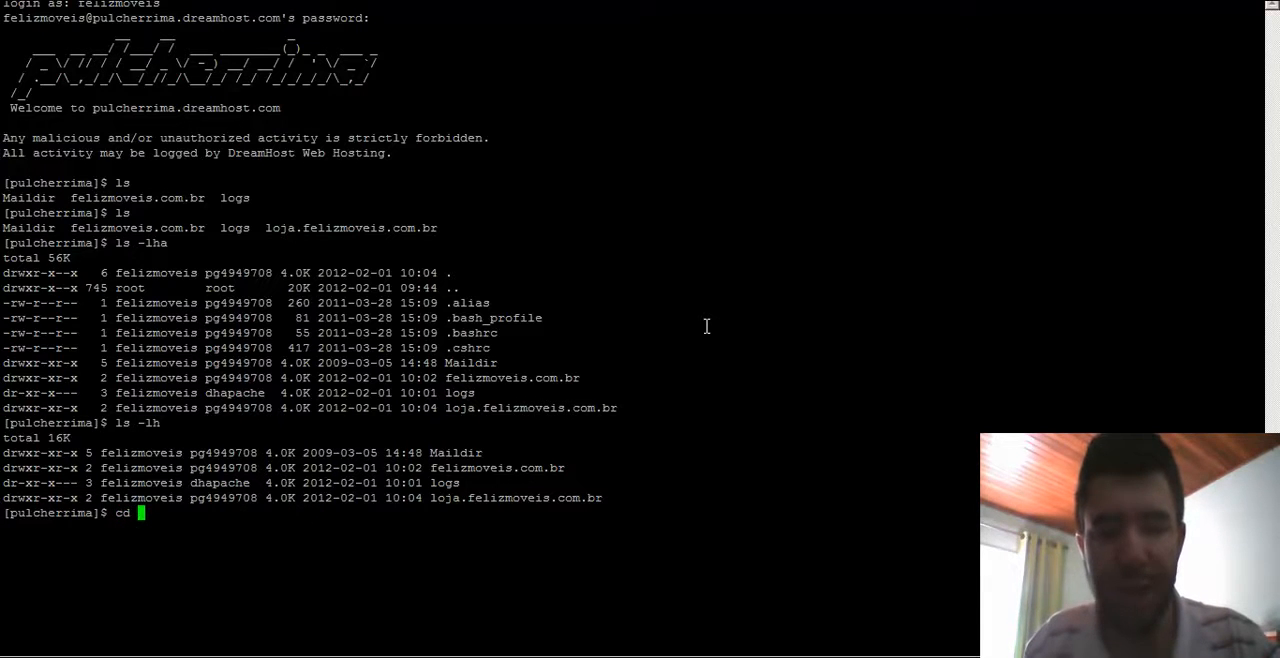
type("loj")
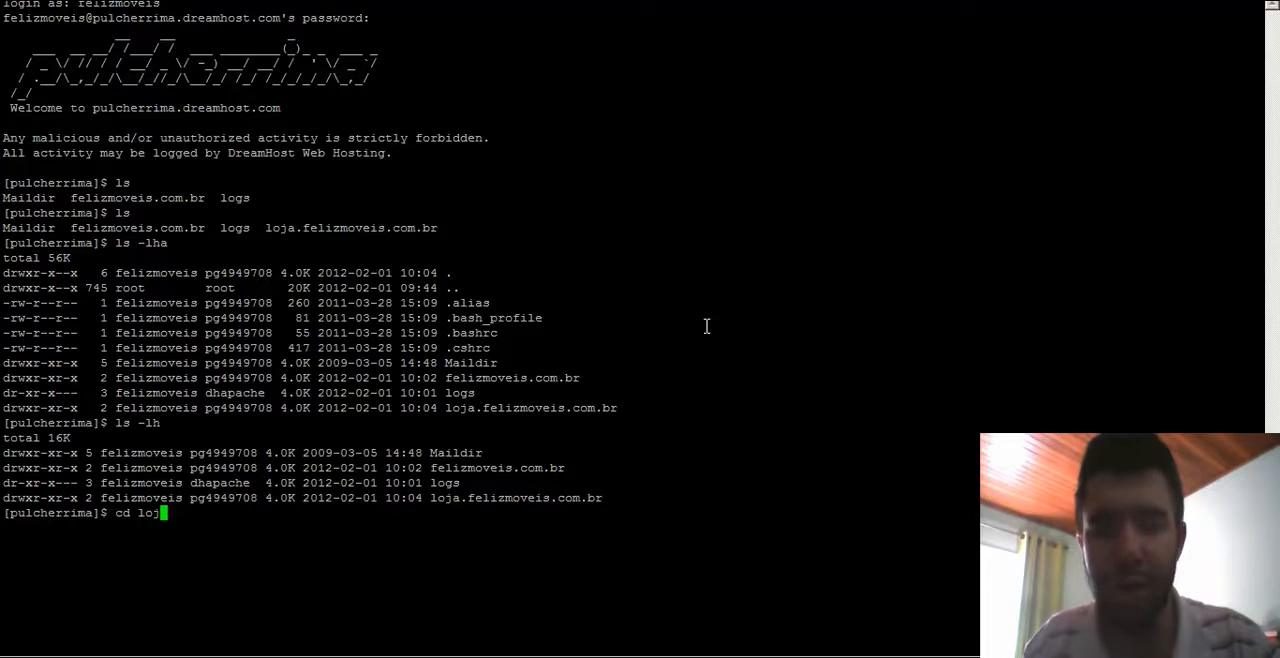
key("Tab")
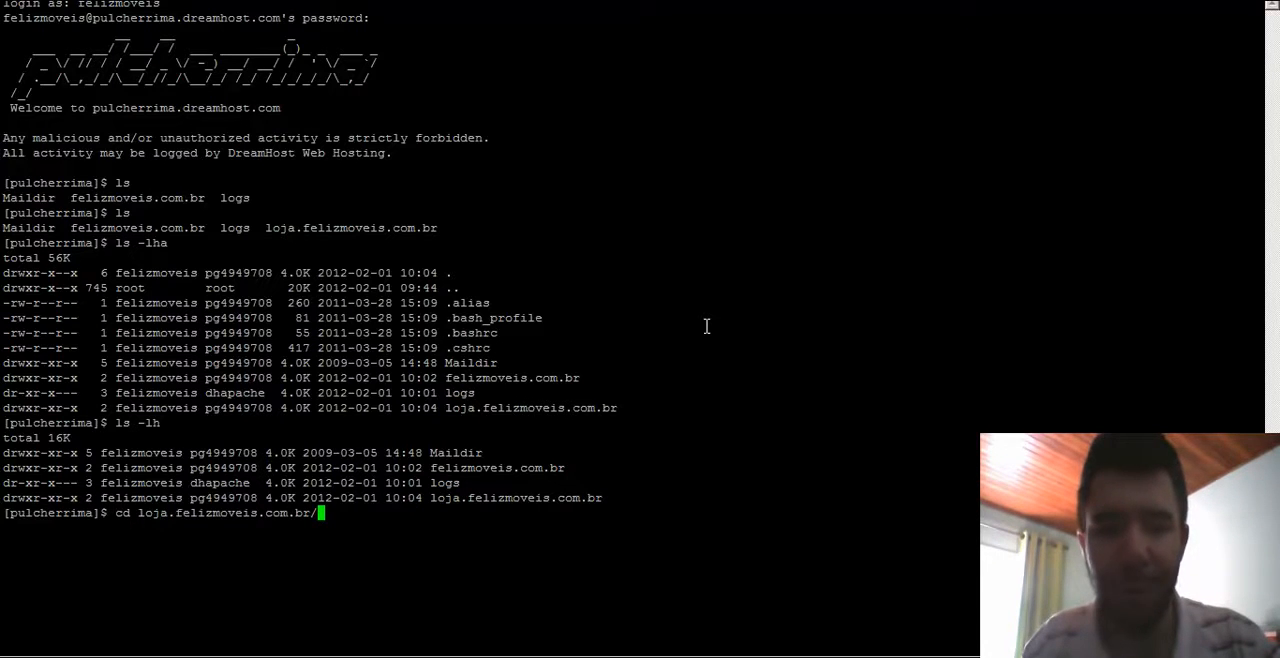
key("BackSpace")
key("BackSpace")
key("BackSpace")
key("BackSpace")
key("BackSpace")
key("BackSpace")
key("BackSpace")
key("BackSpace")
key("BackSpace")
key("BackSpace")
key("BackSpace")
key("BackSpace")
key("BackSpace")
key("BackSpace")
key("BackSpace")
key("BackSpace")
key("BackSpace")
key("BackSpace")
key("BackSpace")
key("BackSpace")
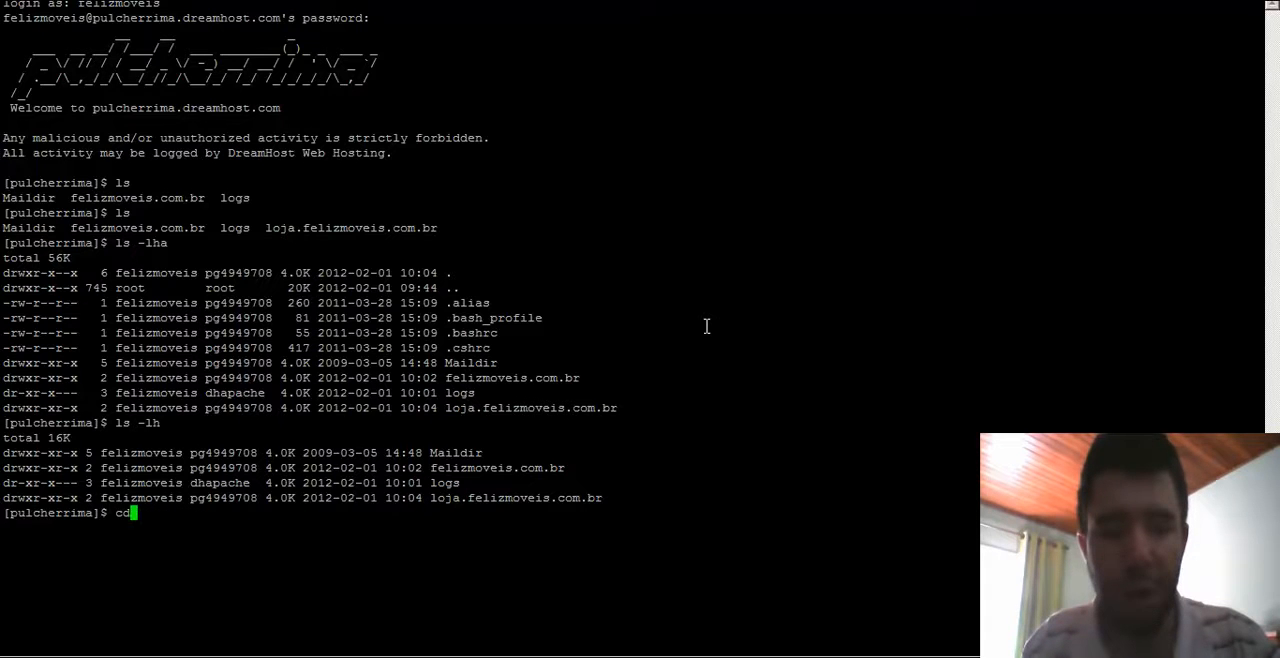
type("cd f")
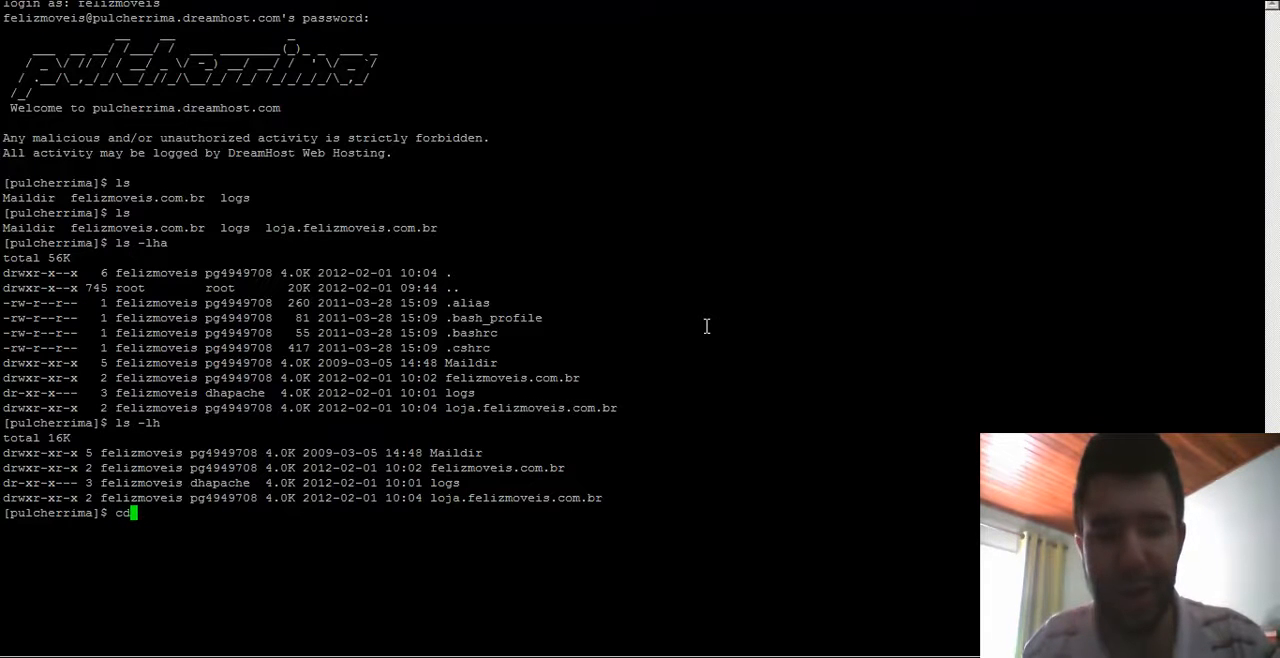
key("Tab")
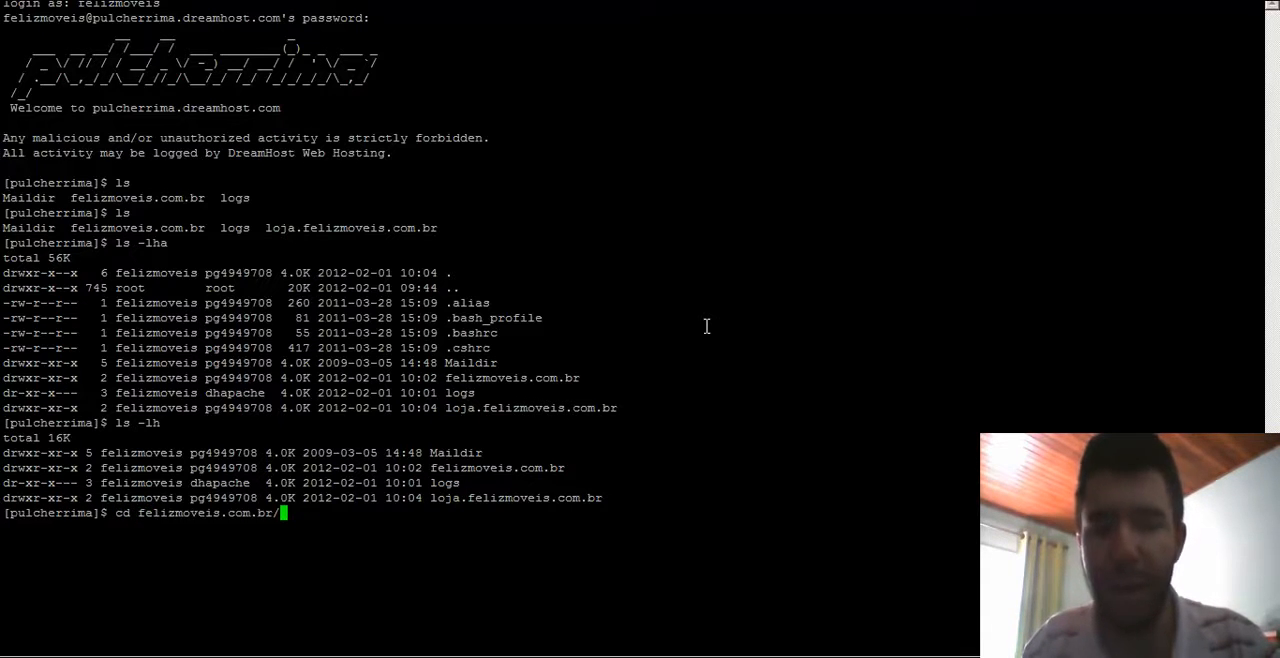
key("BackSpace")
key("BackSpace")
key("BackSpace")
key("BackSpace")
key("BackSpace")
key("BackSpace")
key("BackSpace")
key("BackSpace")
key("BackSpace")
key("BackSpace")
key("BackSpace")
key("BackSpace")
key("BackSpace")
key("BackSpace")
key("BackSpace")
key("BackSpace")
key("BackSpace")
key("BackSpace")
key("BackSpace")
key("BackSpace")
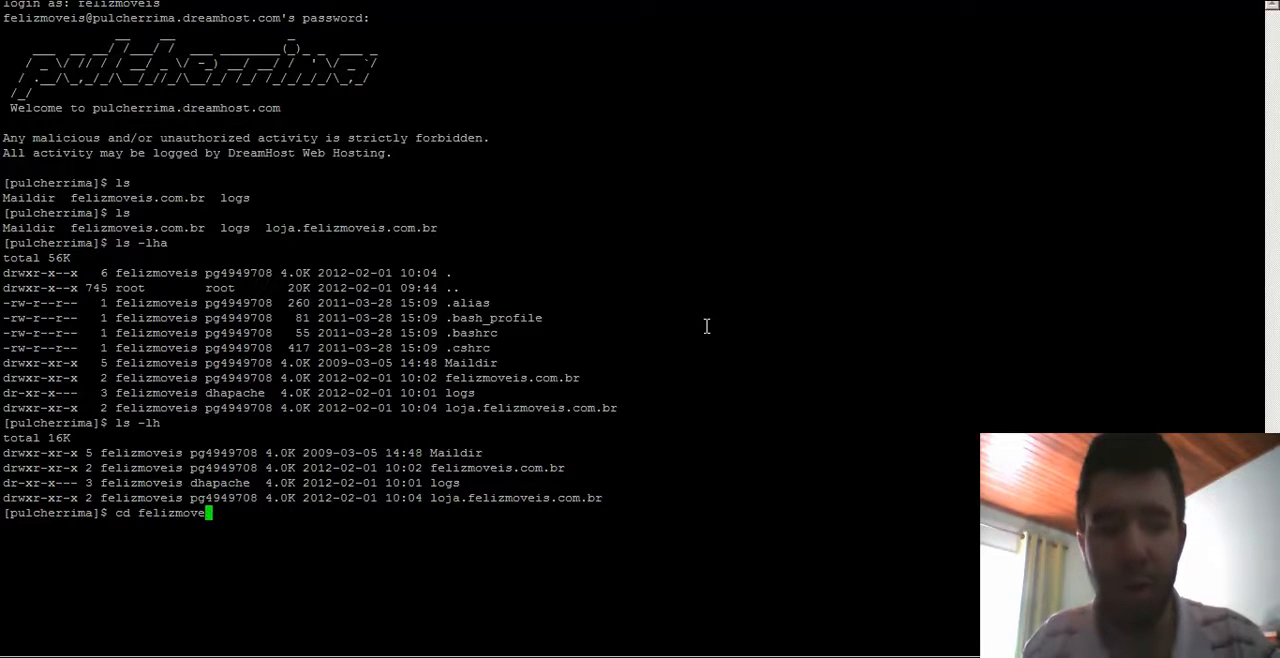
- Change into the loja.felizmoveis.com.br directory and list its contents with ls -lh
type("cd lo")
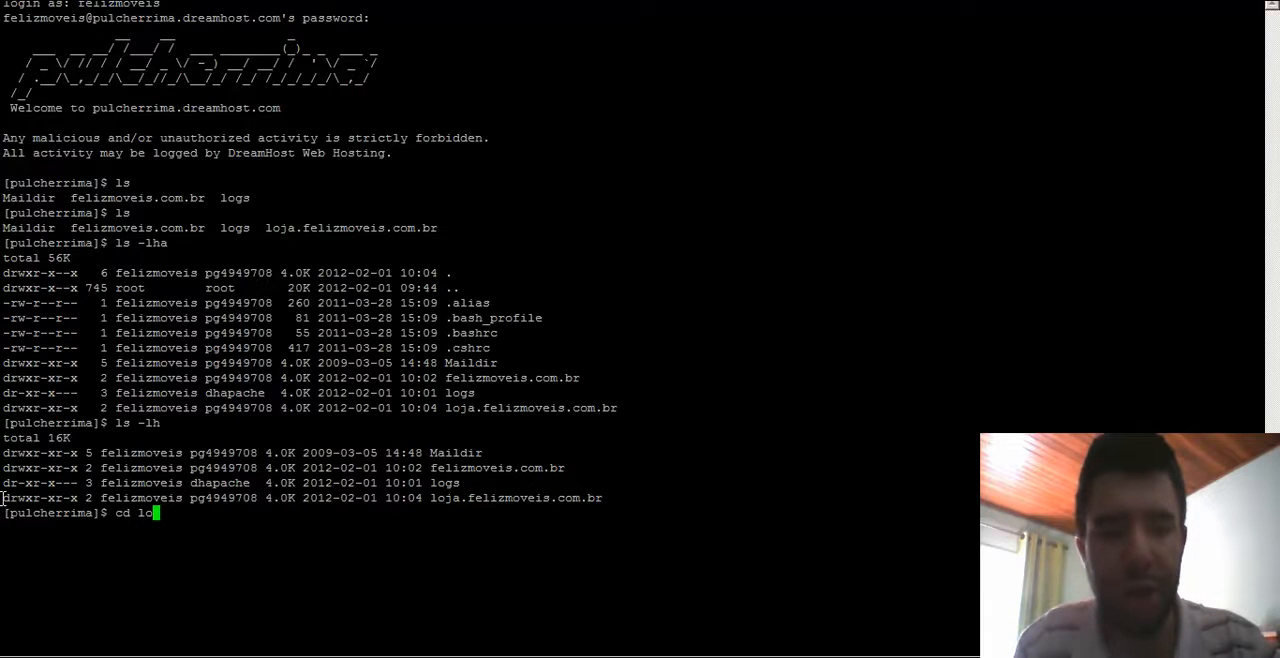
type("ja")
key("Tab")
key("Return")
type("ls -lh")
key("Return")
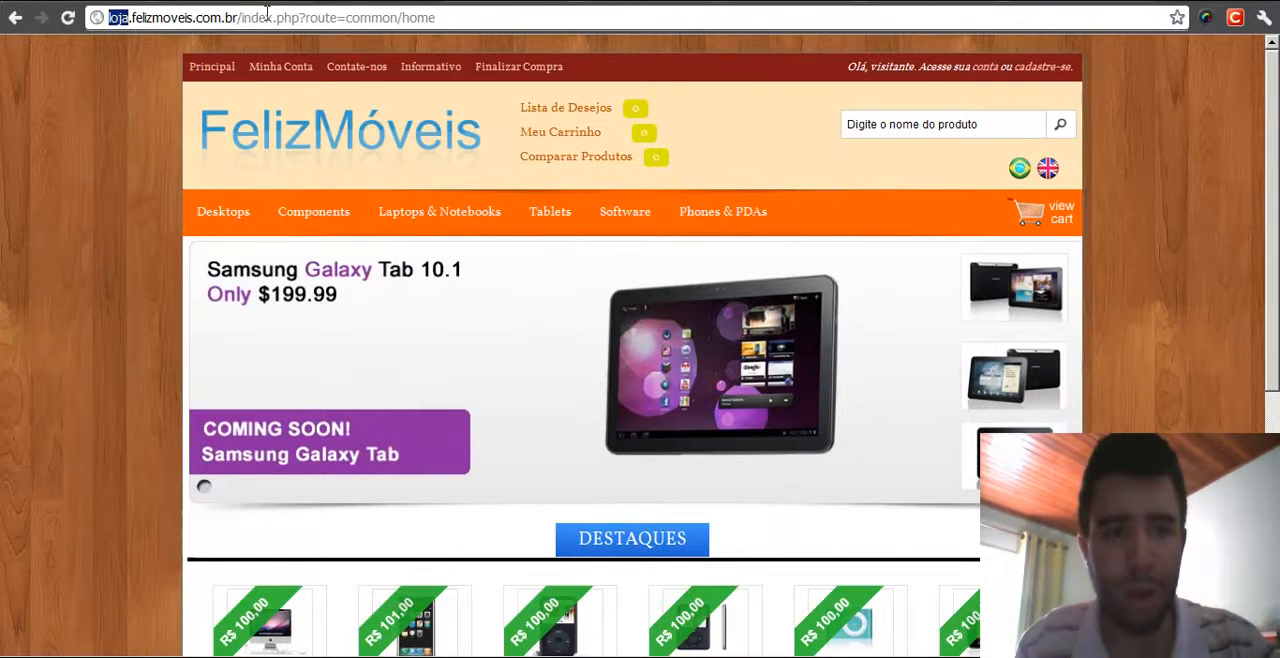
- Open loja.felizmoveis.com.br in the browser to view the store
left_click_drag(241, 17, 451, 22)
key("BackSpace")
key("Return")
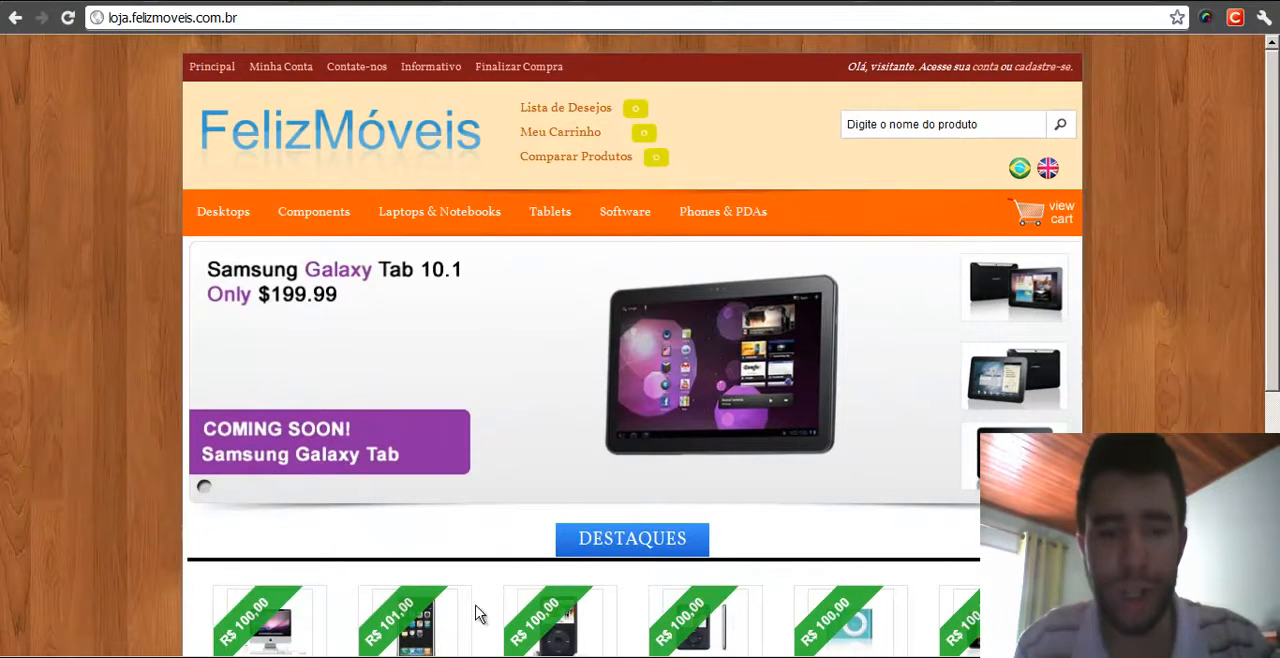
- Launch Notepad++ as administrator
left_click(518, 656)
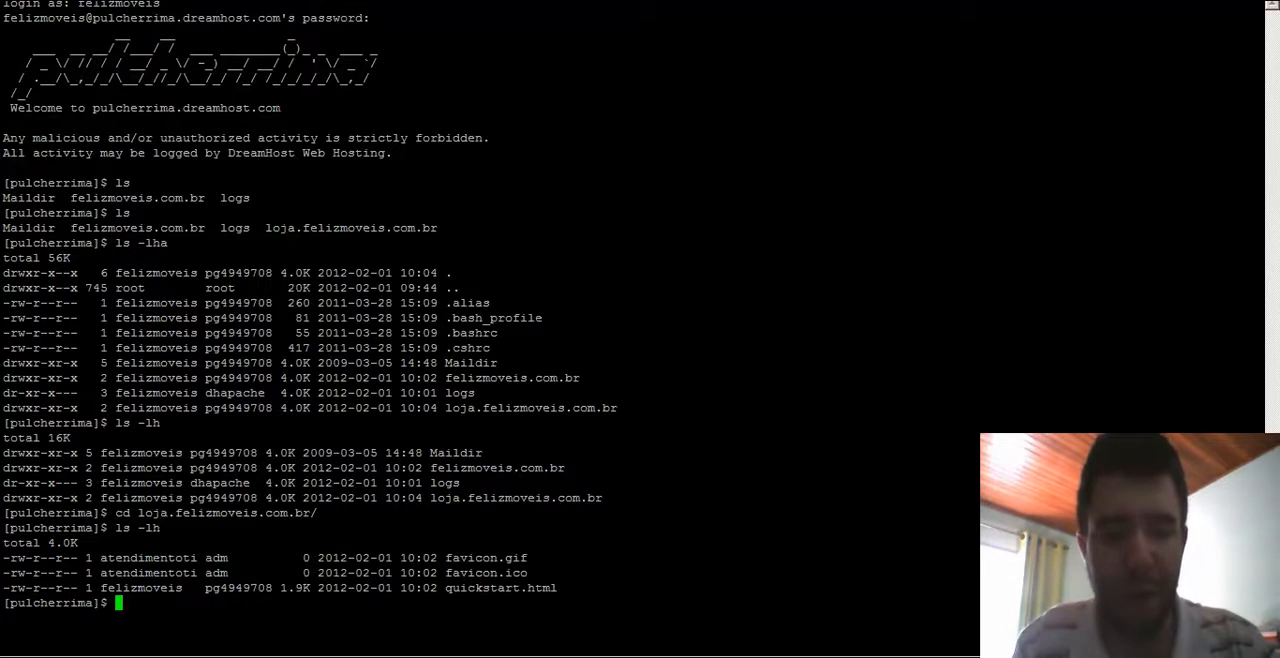
left_click(106, 656)
mouse_move(160, 610)
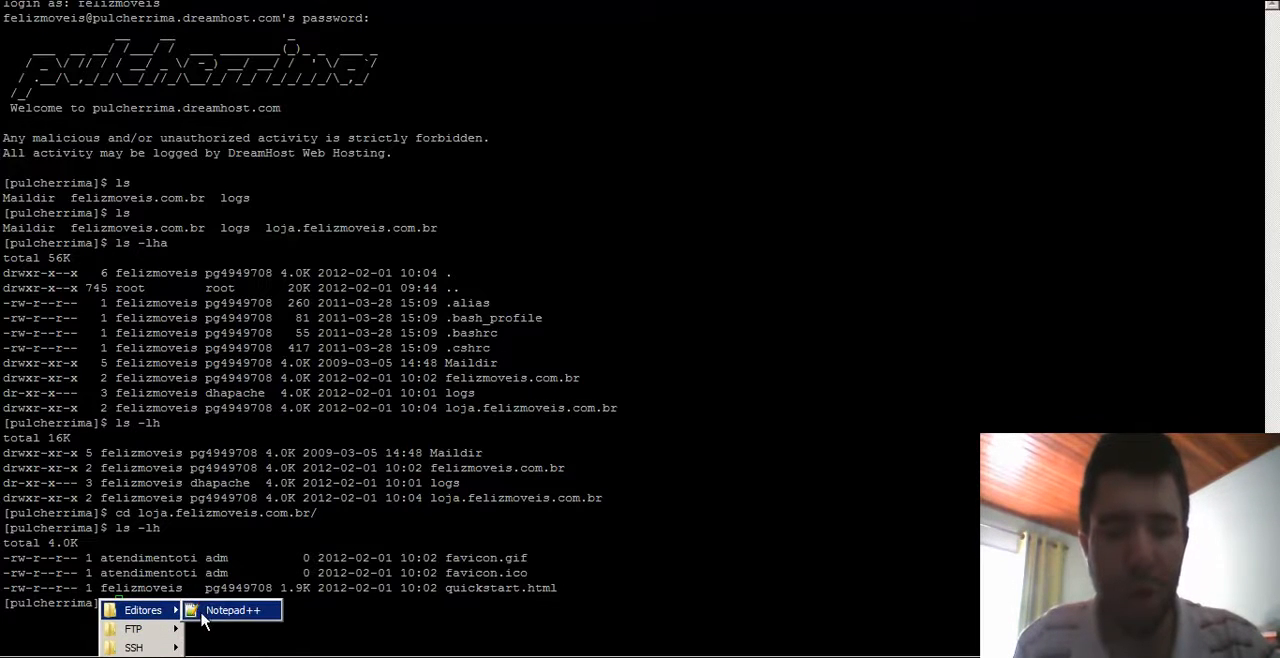
right_click(224, 612)
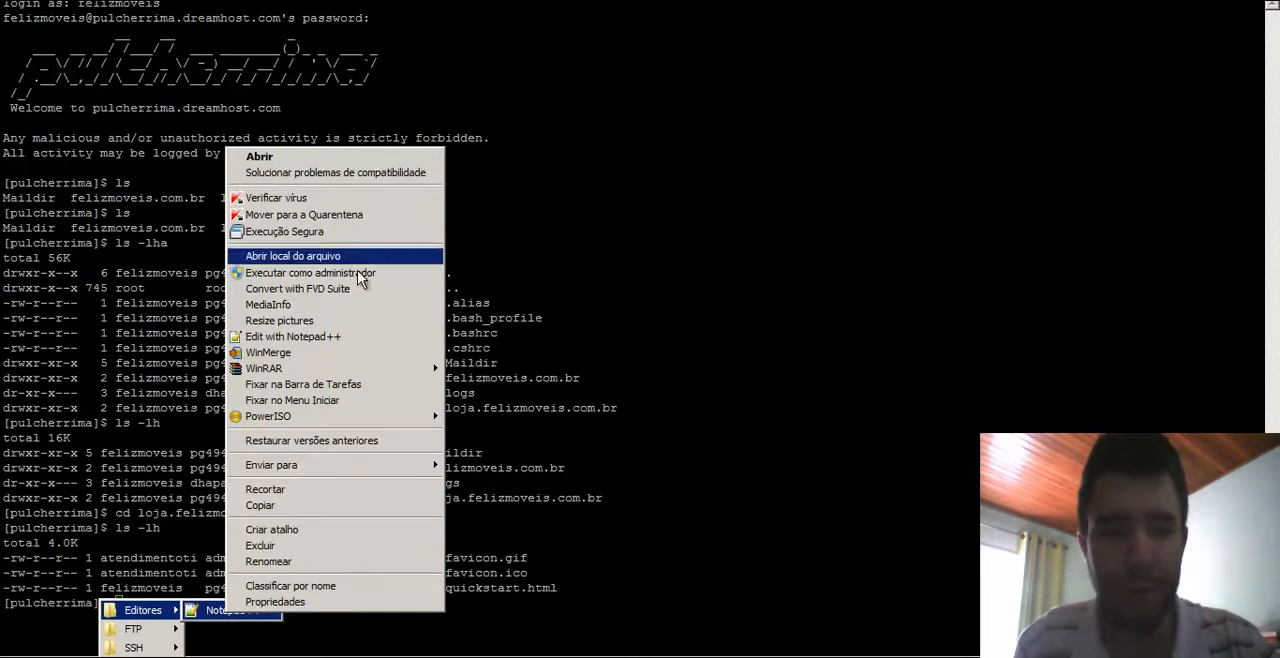
left_click(318, 275)
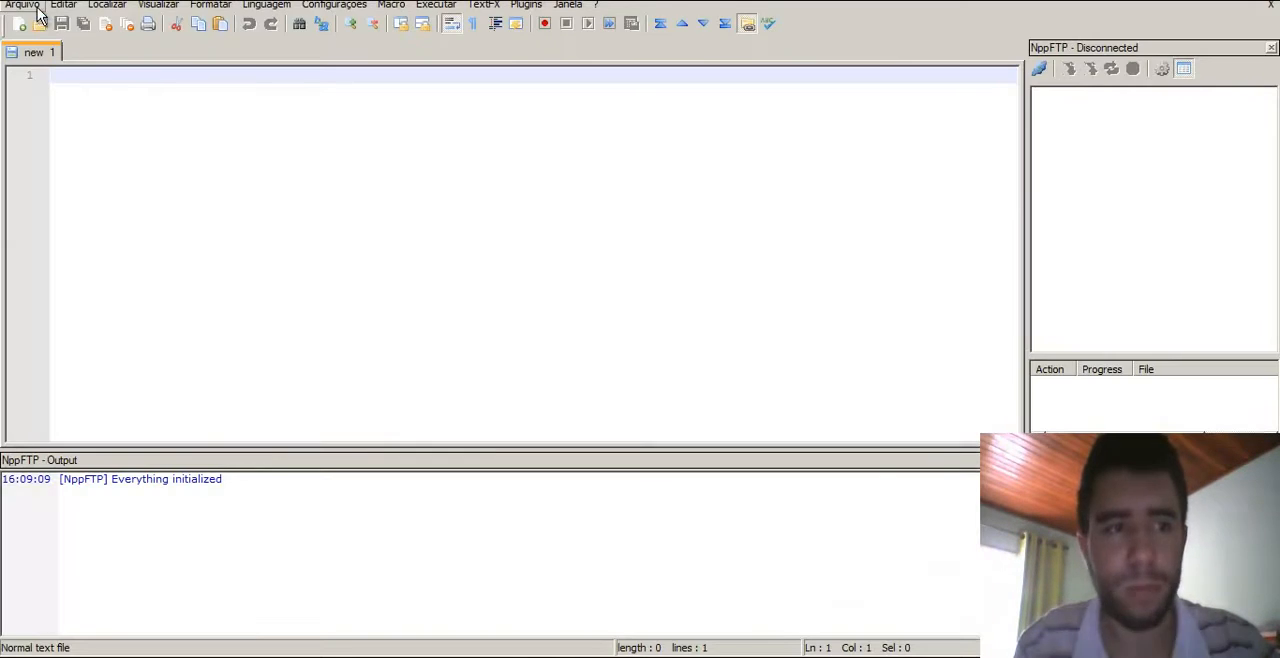
- Open the recent file C:\Windows\System32\drivers\etc\hosts in Notepad++
left_click(26, 6)
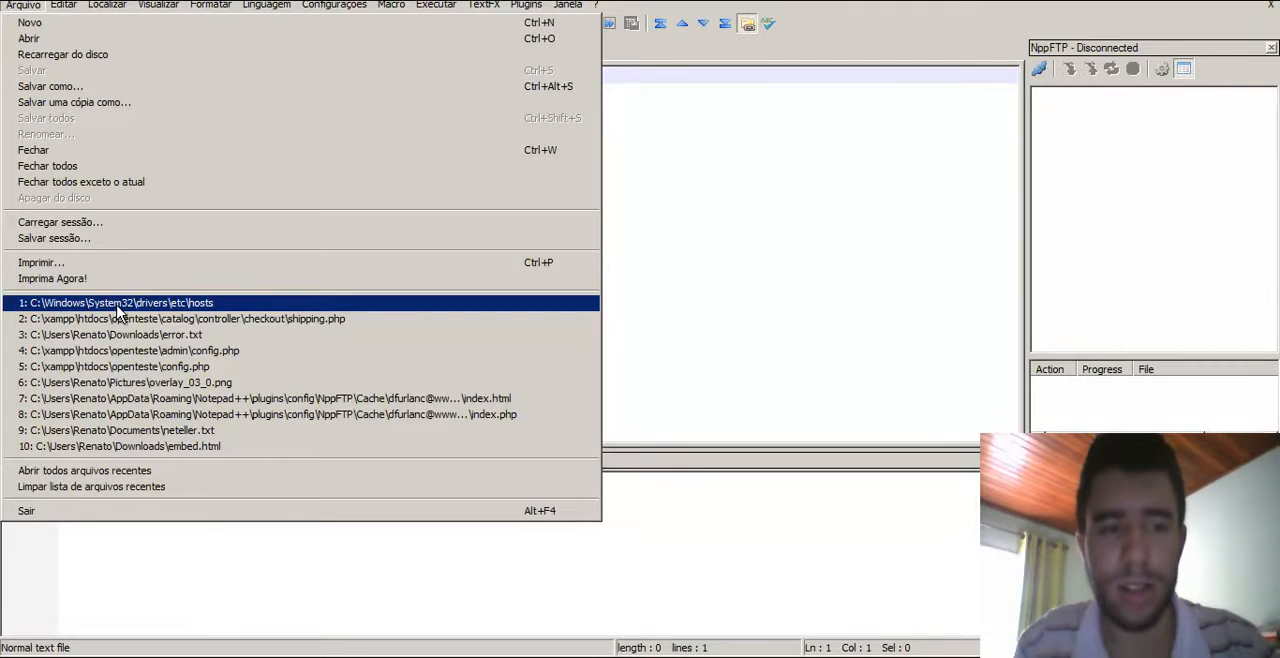
left_click(203, 308)
left_click(358, 310)
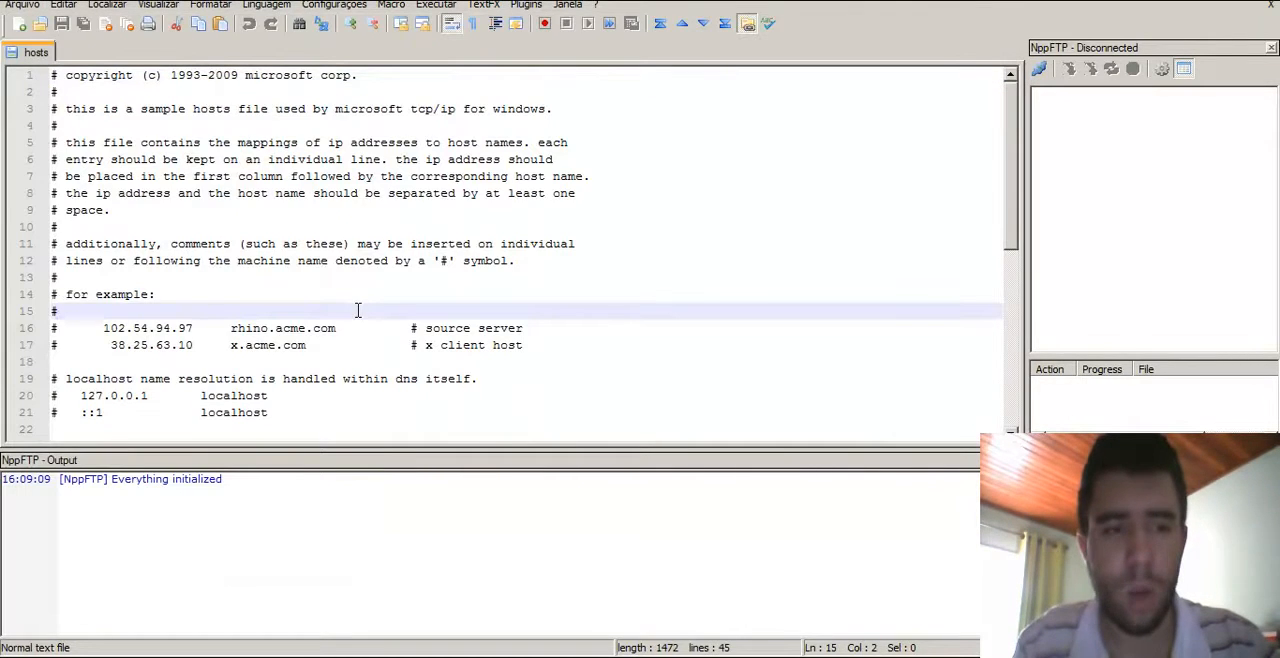
- Add new blank lines at the end of the hosts file after the localhost entries
left_click(578, 376)
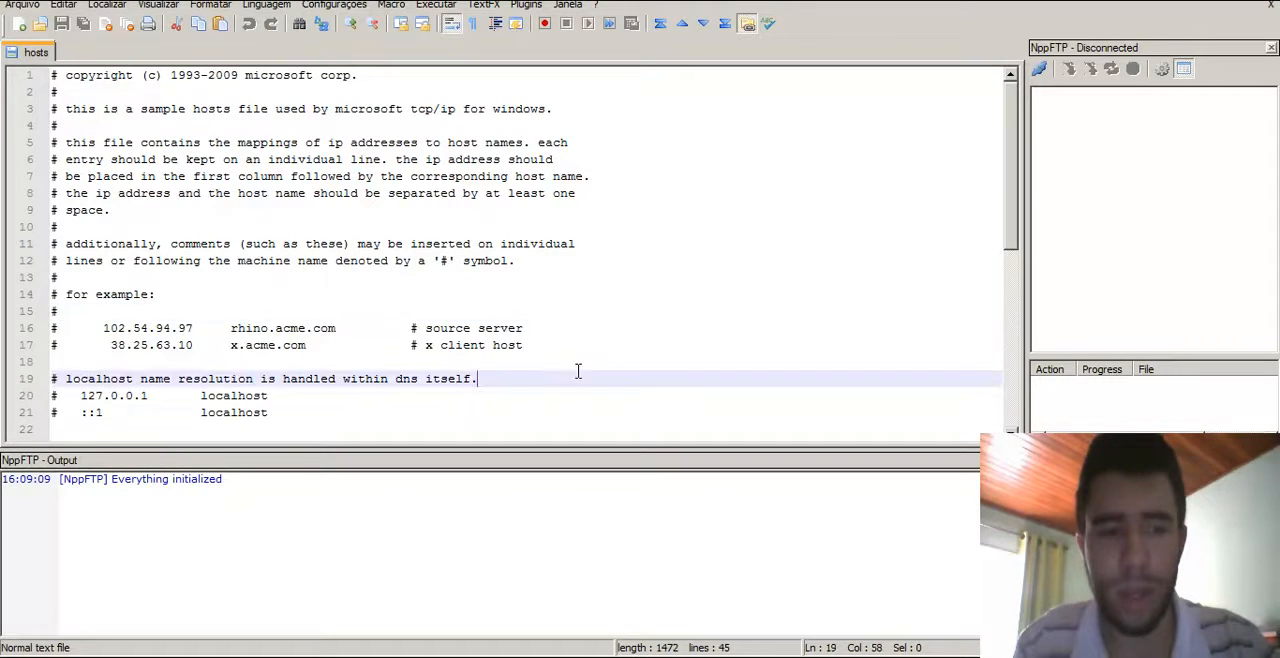
left_click(403, 409)
key("Right")
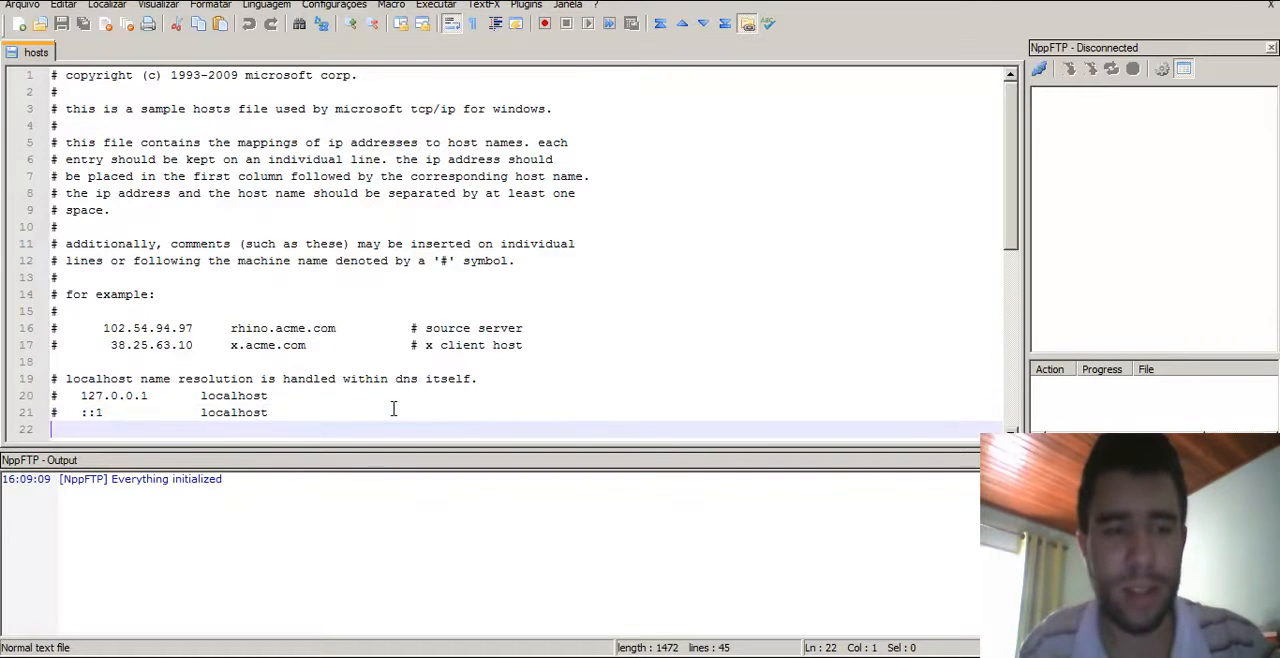
key("Up")
key("Up")
key("Right")
key("Right")
key("Right")
key("Right")
key("Right")
key("Right")
key("Right")
key("Right")
key("Right")
key("Right")
key("Right")
key("Right")
key("Right")
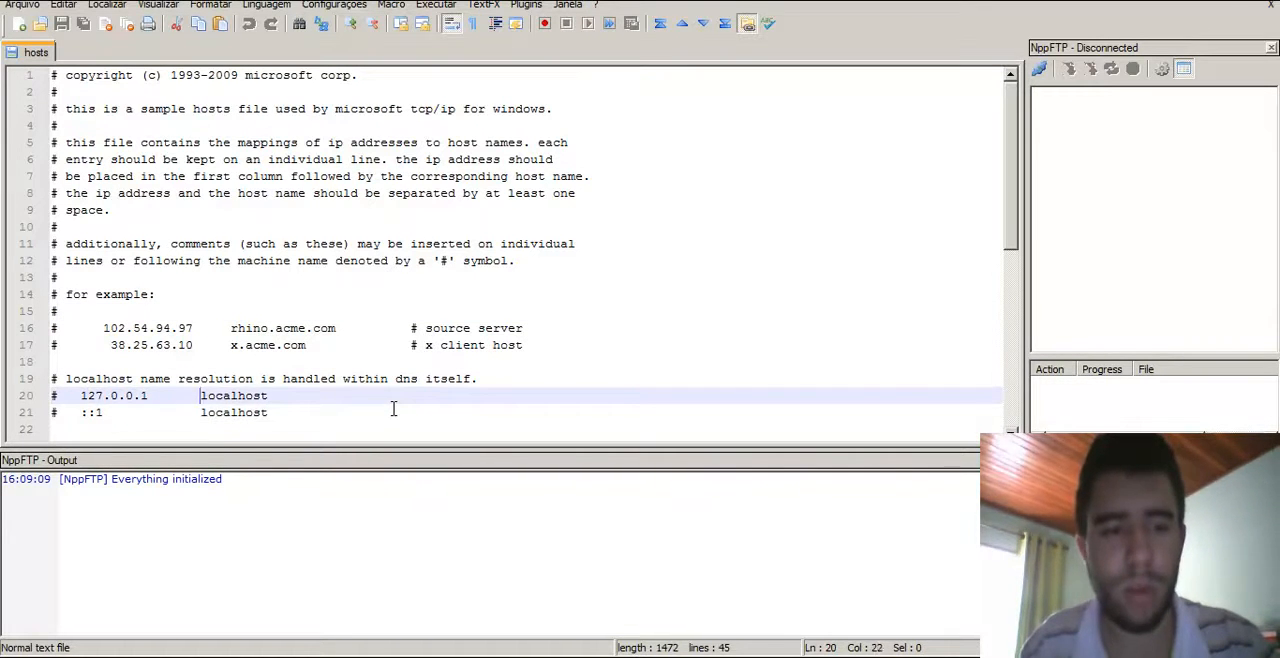
key("Down")
key("Right")
key("Right")
key("Right")
key("Right")
key("Right")
key("Right")
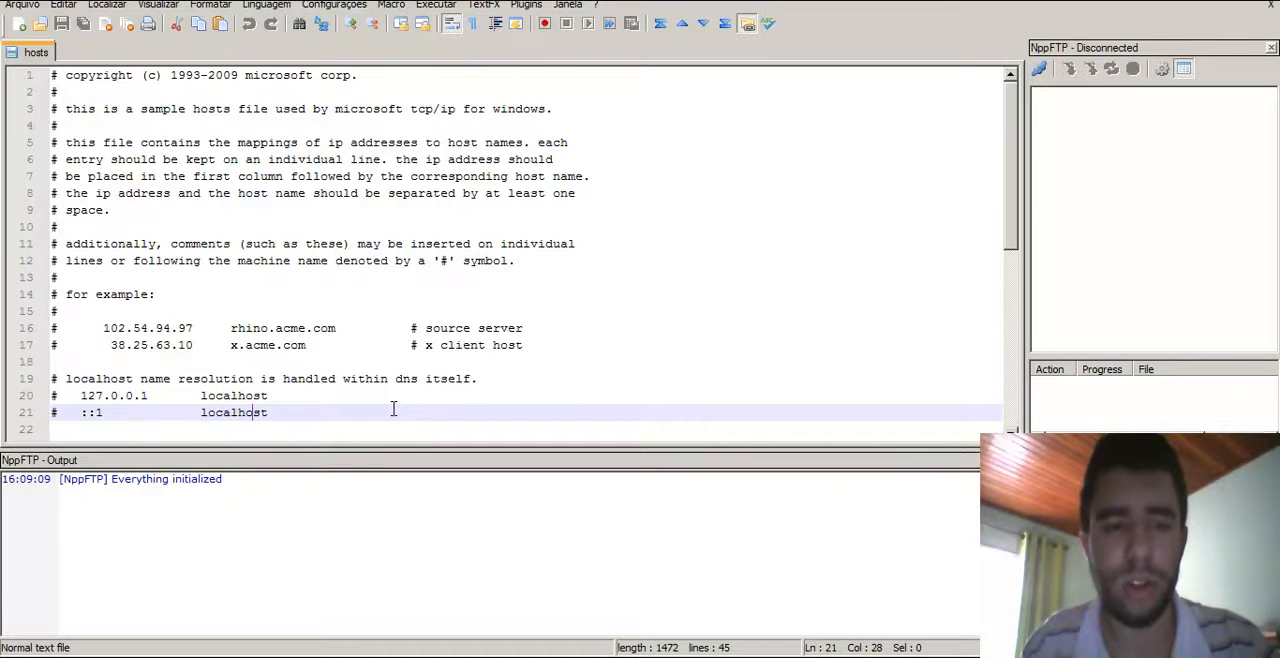
key("Return")
key("Return")
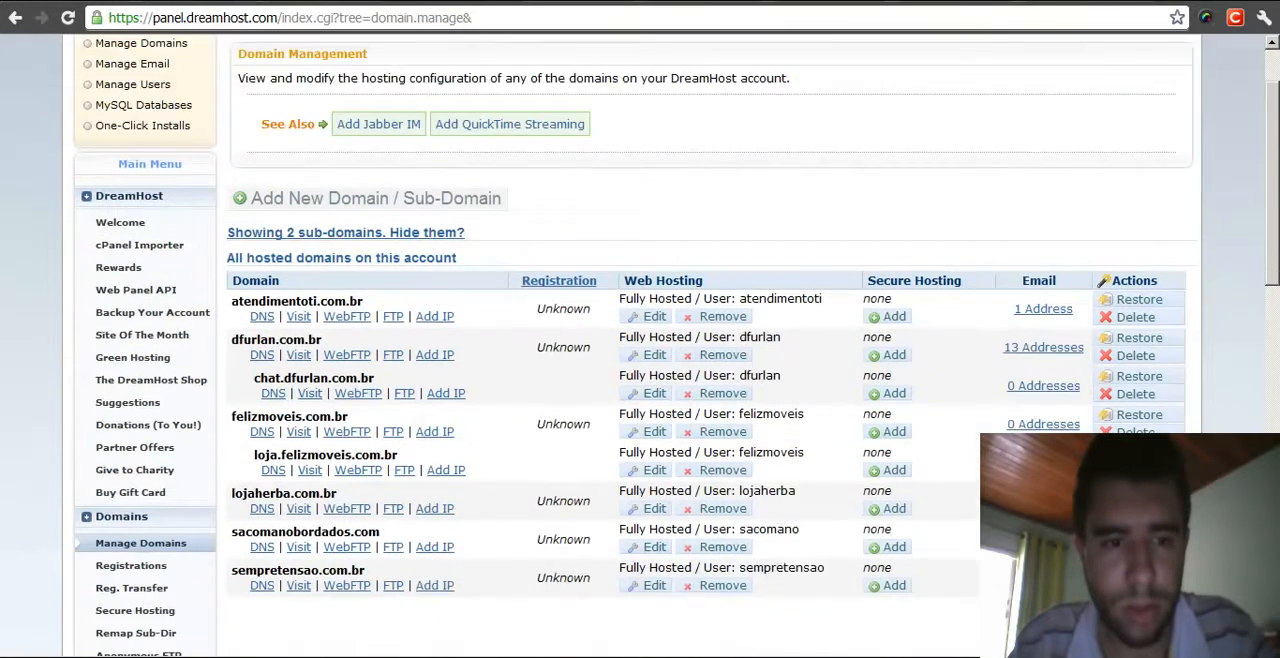
- Open the DNS records of loja.felizmoveis.com.br and copy its A record IP 64.90.48.59
scroll(640, 340, "down", 1)
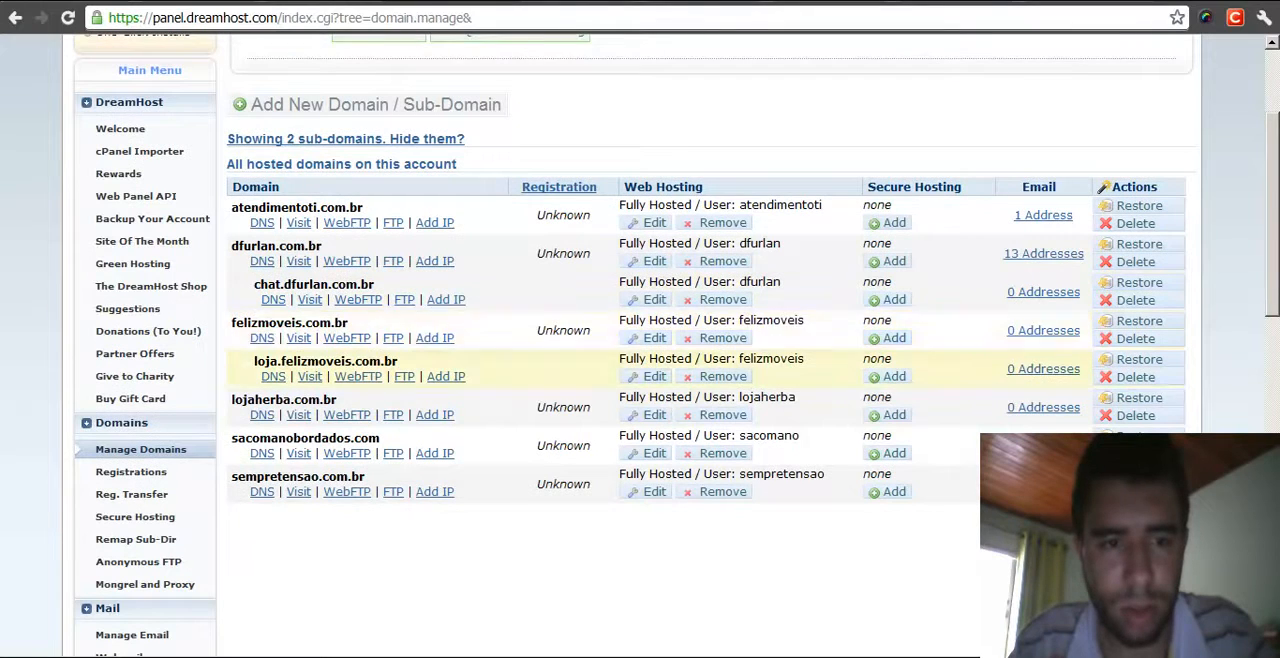
left_click(273, 376)
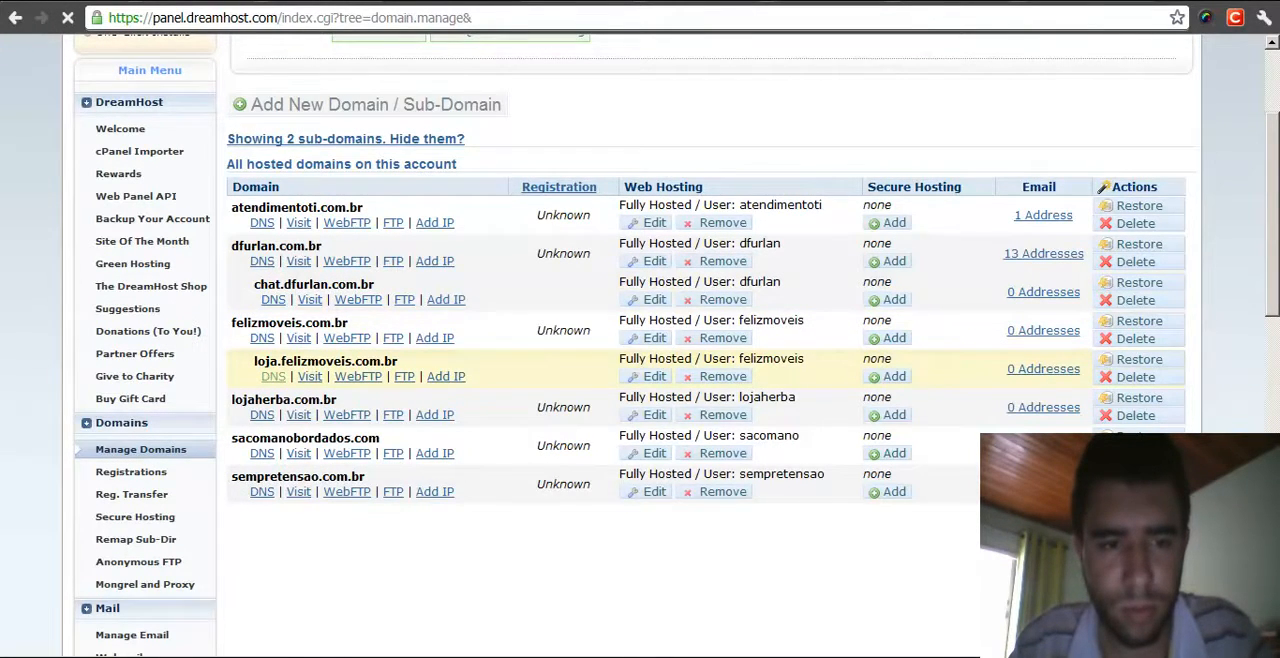
scroll(700, 374, "down", 1)
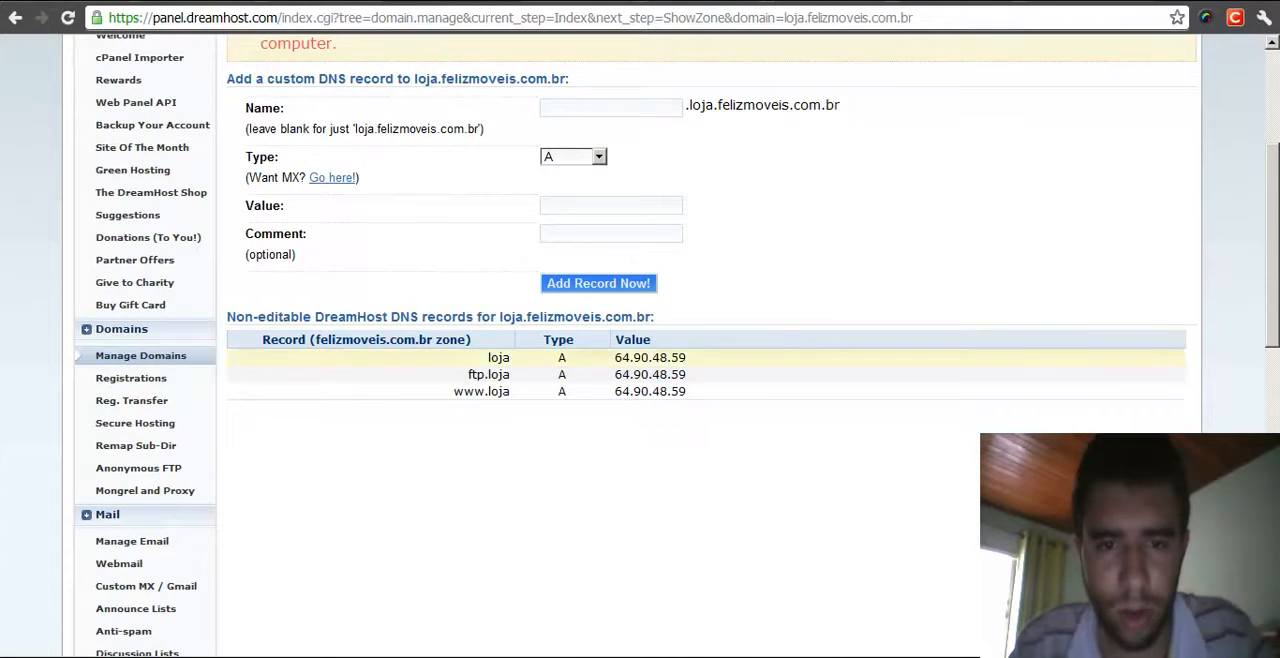
left_click_drag(687, 357, 614, 357)
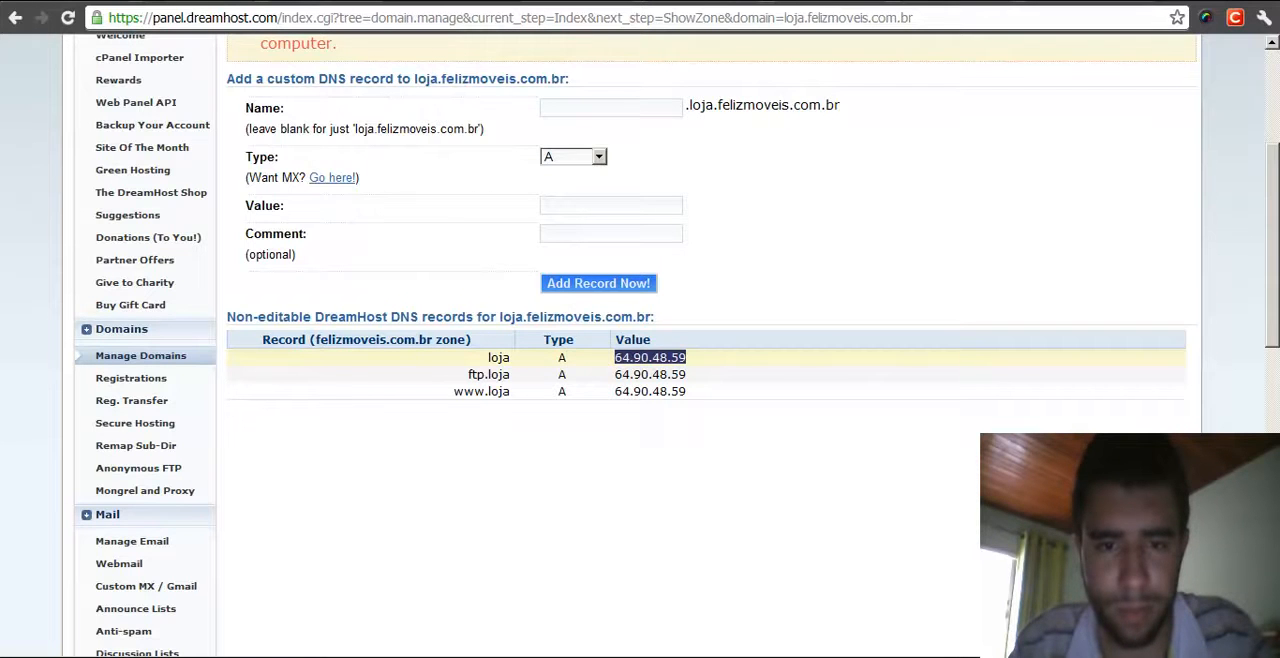
right_click(640, 358)
left_click(662, 369)
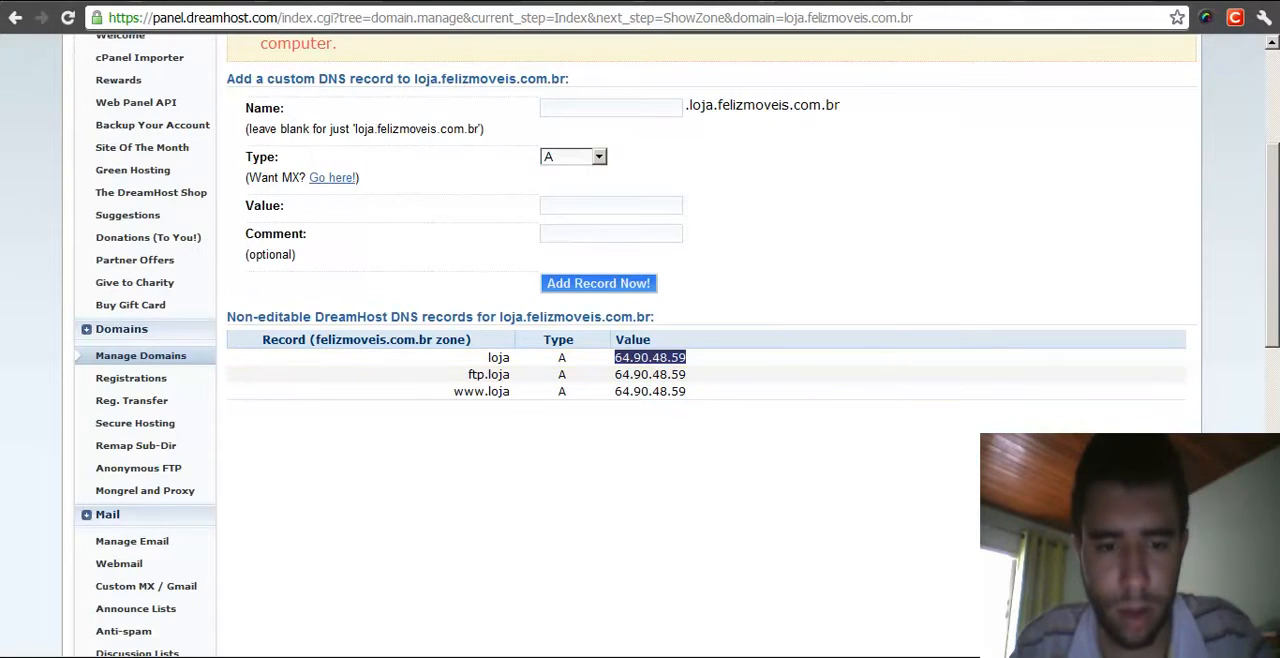
- Add a hosts entry mapping 64.90.48.59 to loja.felizmoveis.com.br
key("alt+Tab")
key("ctrl+v")
type("loj")
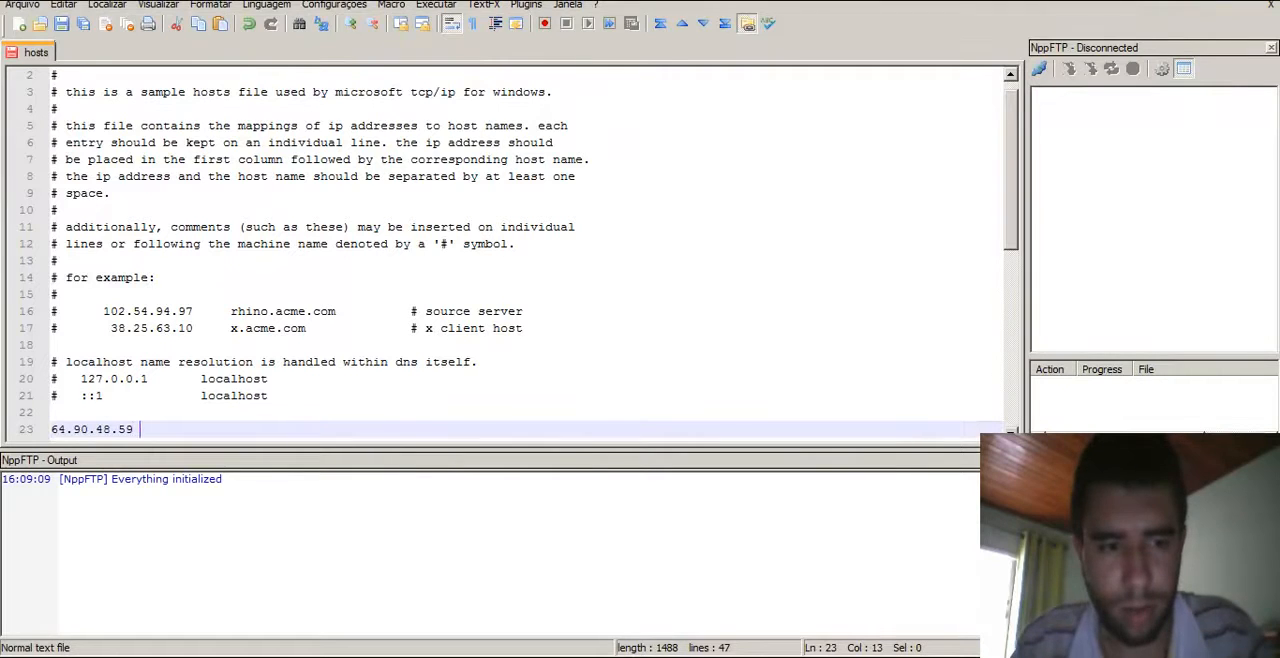
type("a.feliz")
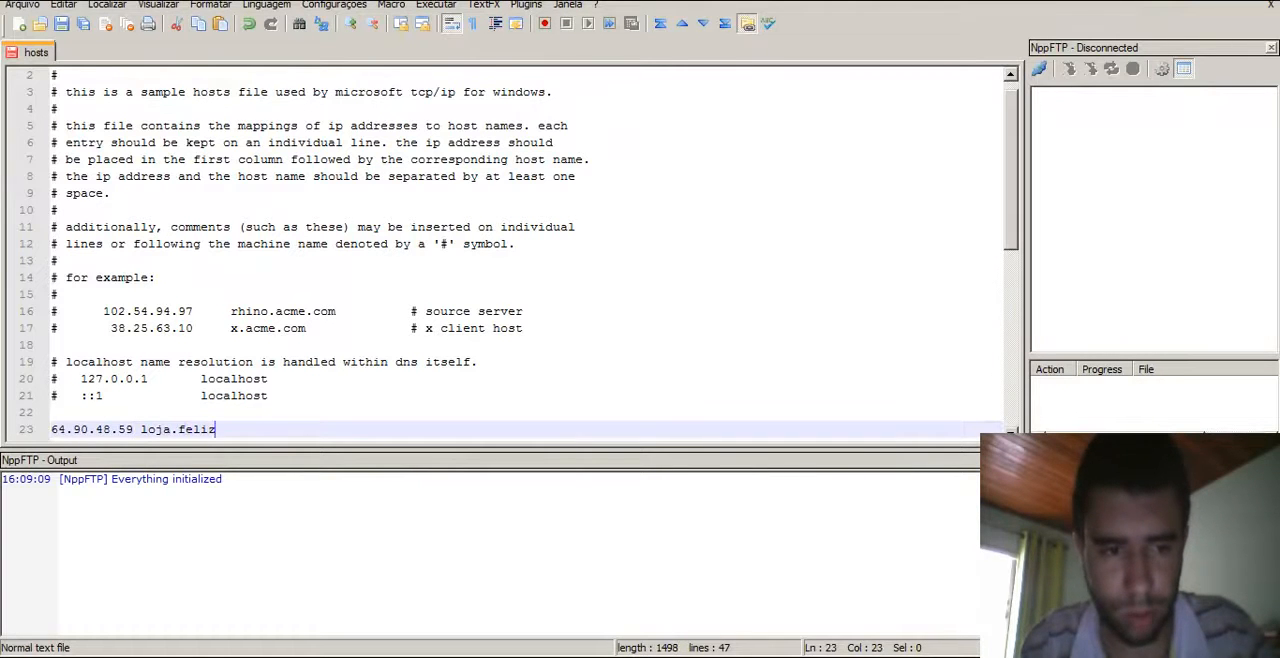
type("moveis.com.br")
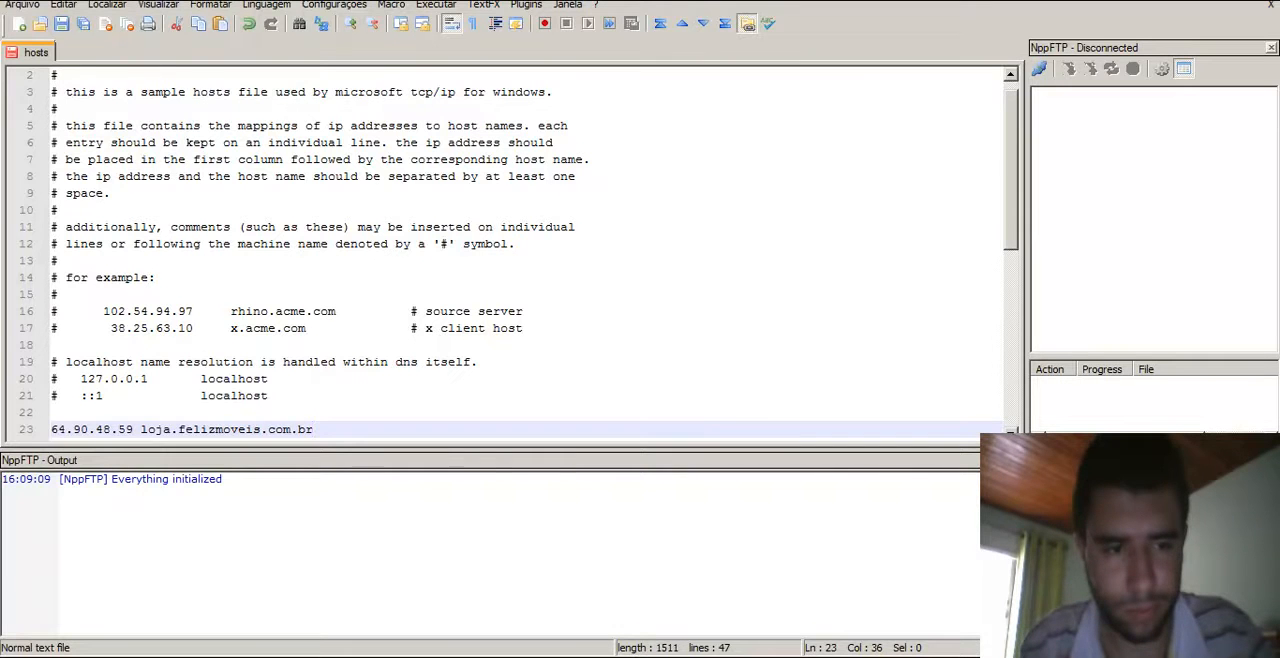
- Add a hosts entry mapping 64.90.48.59 to felizmoveis.com.br
key("Return")
type("felizmoveis.com.br")
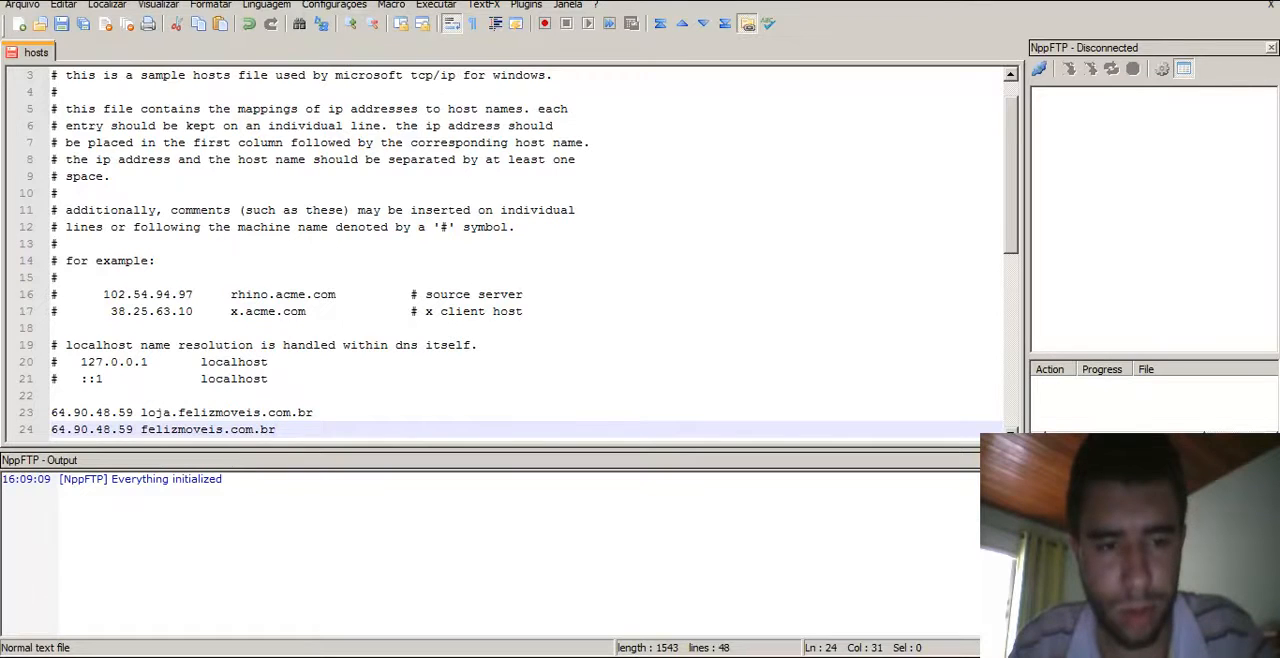
key("Return")
type("64.90.48.59 ")
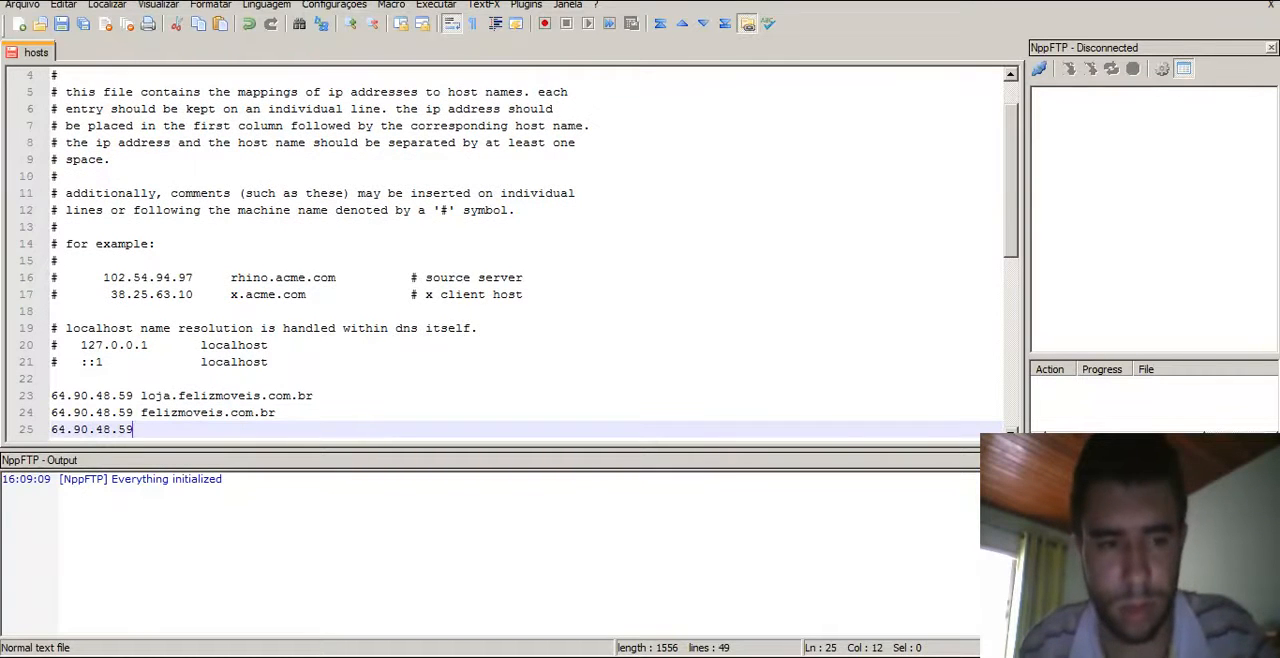
type("www.felizmoveis.com.br")
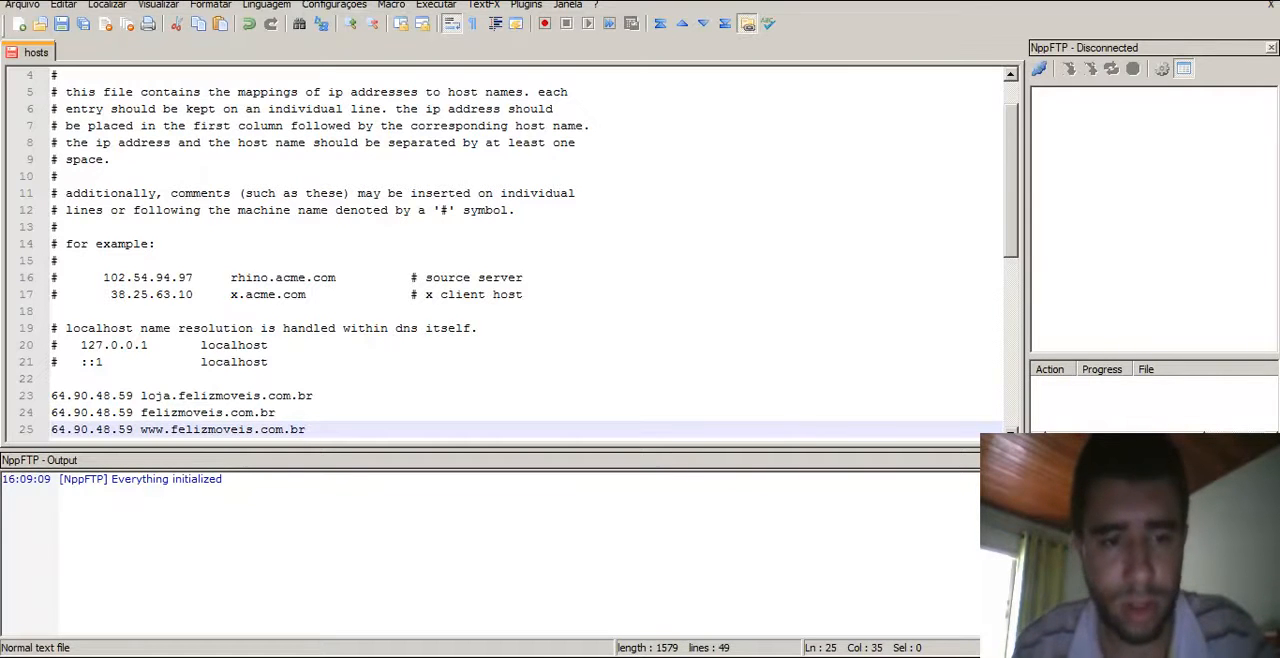
key("Home")
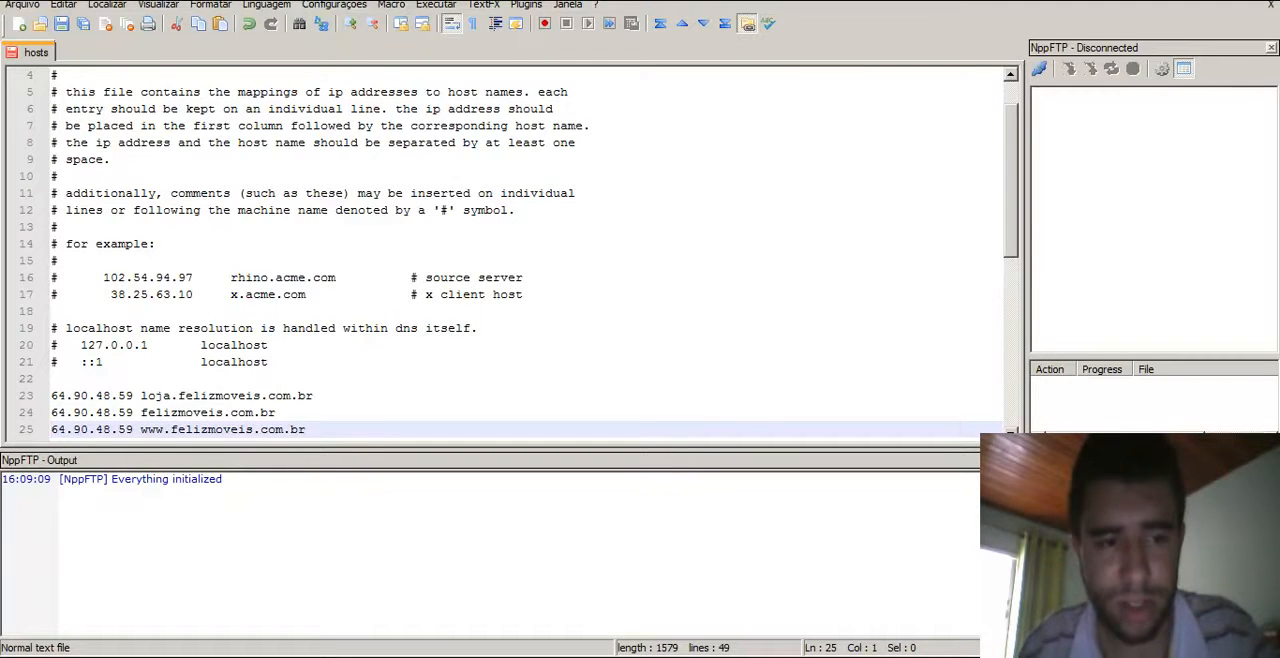
key("Down")
key("Up")
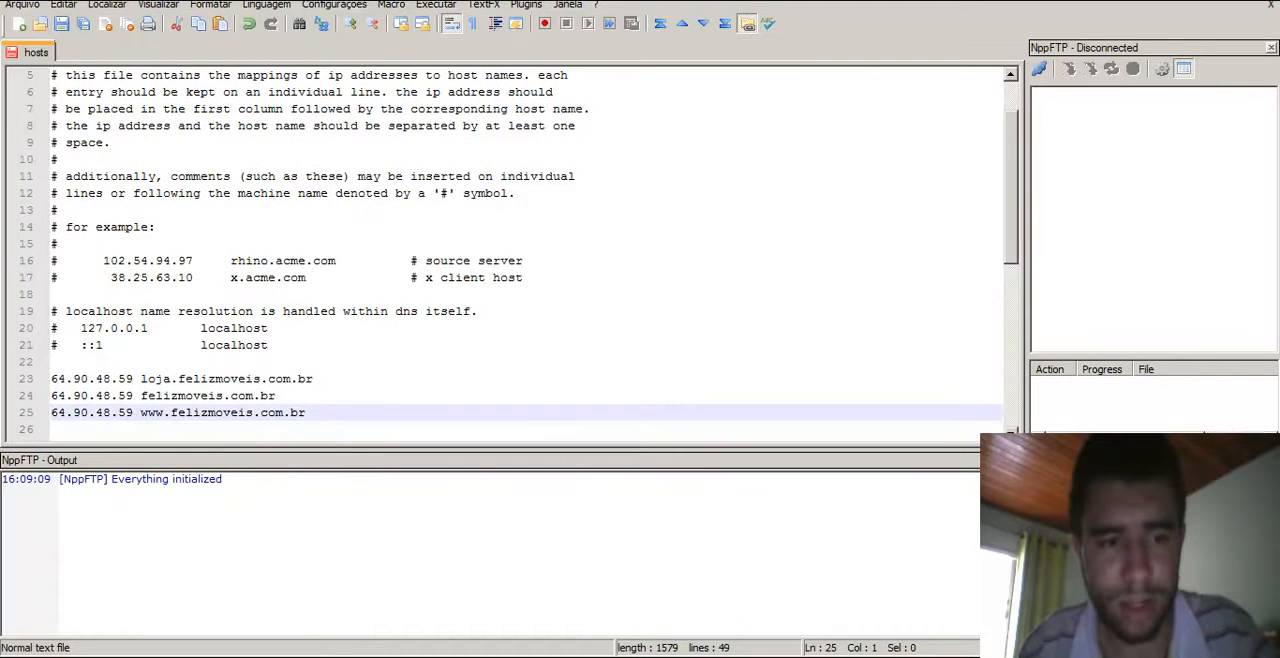
key("shift+Down")
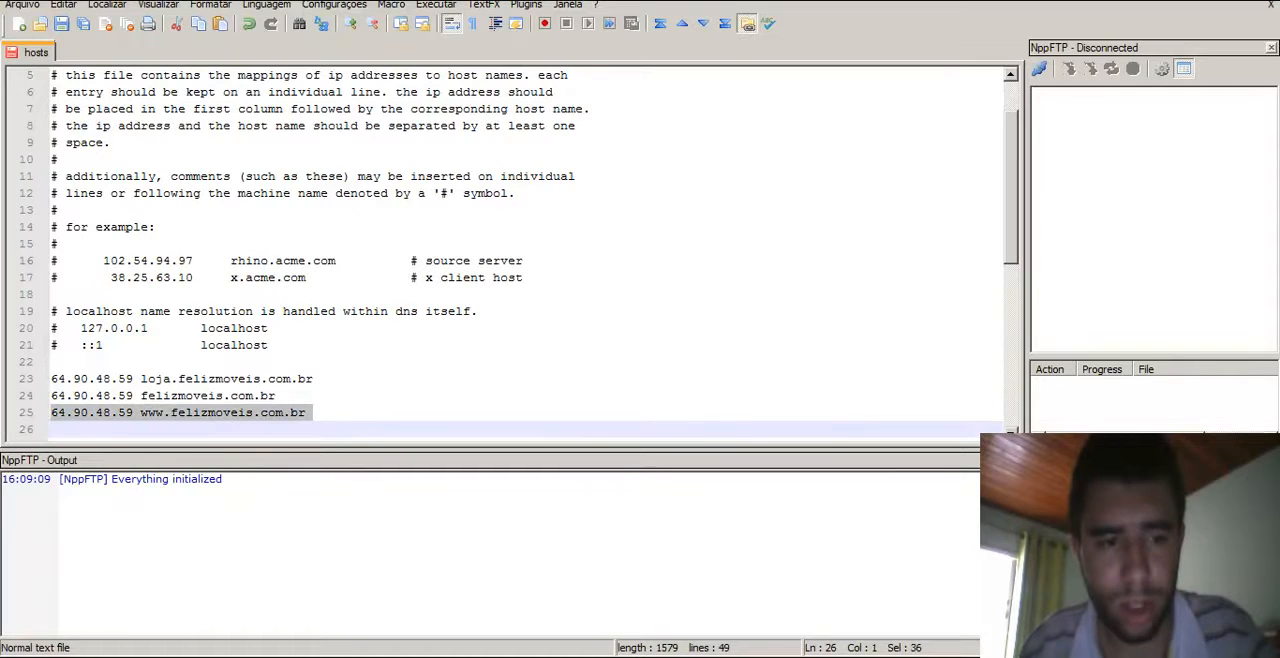
key("Delete")
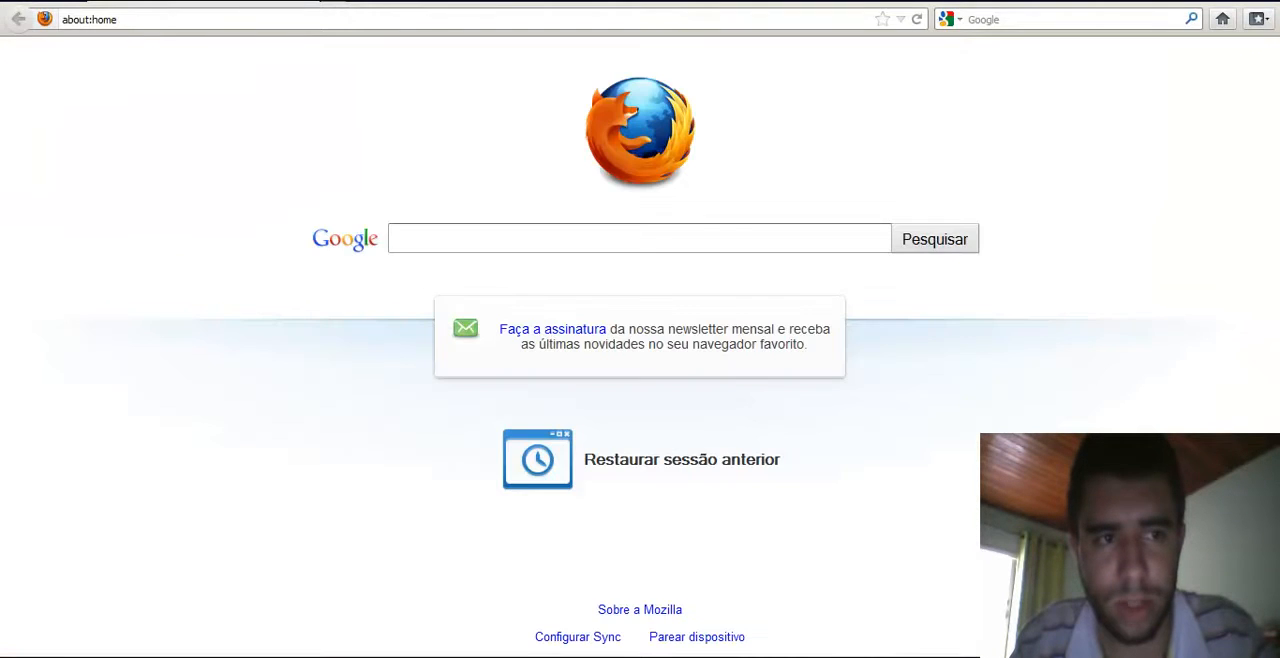
- Switch to Firefox and open loja.felizmoveis.com.br to test the new hosts mapping
key("ctrl+a")
type("felizm")
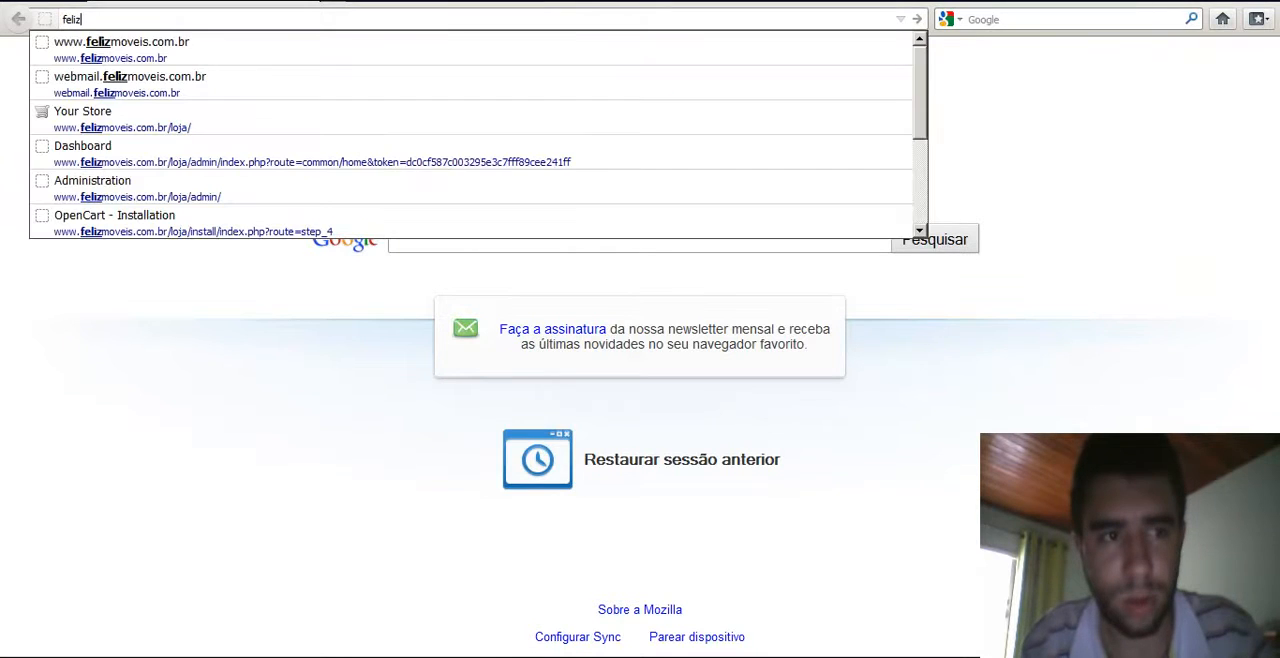
type("ov")
key("Down")
key("Return")
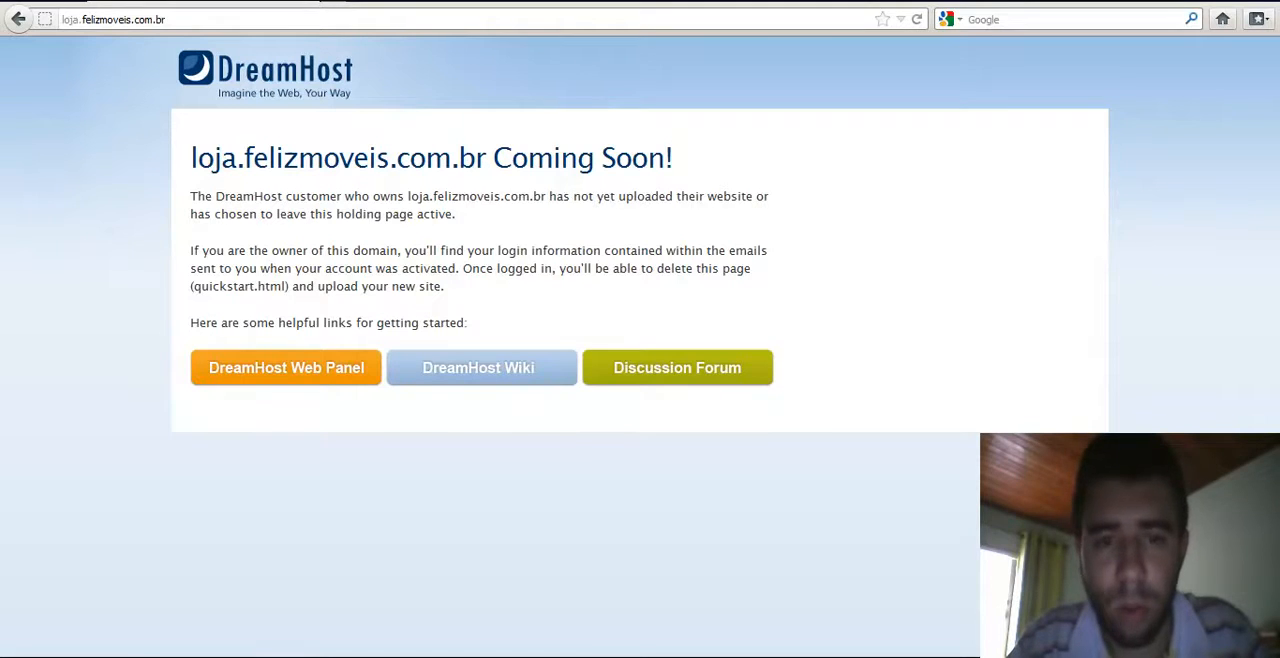
- Switch to the cPanel tab in Chrome and open the File Manager in the home directory with hidden files shown
key("alt+Tab")
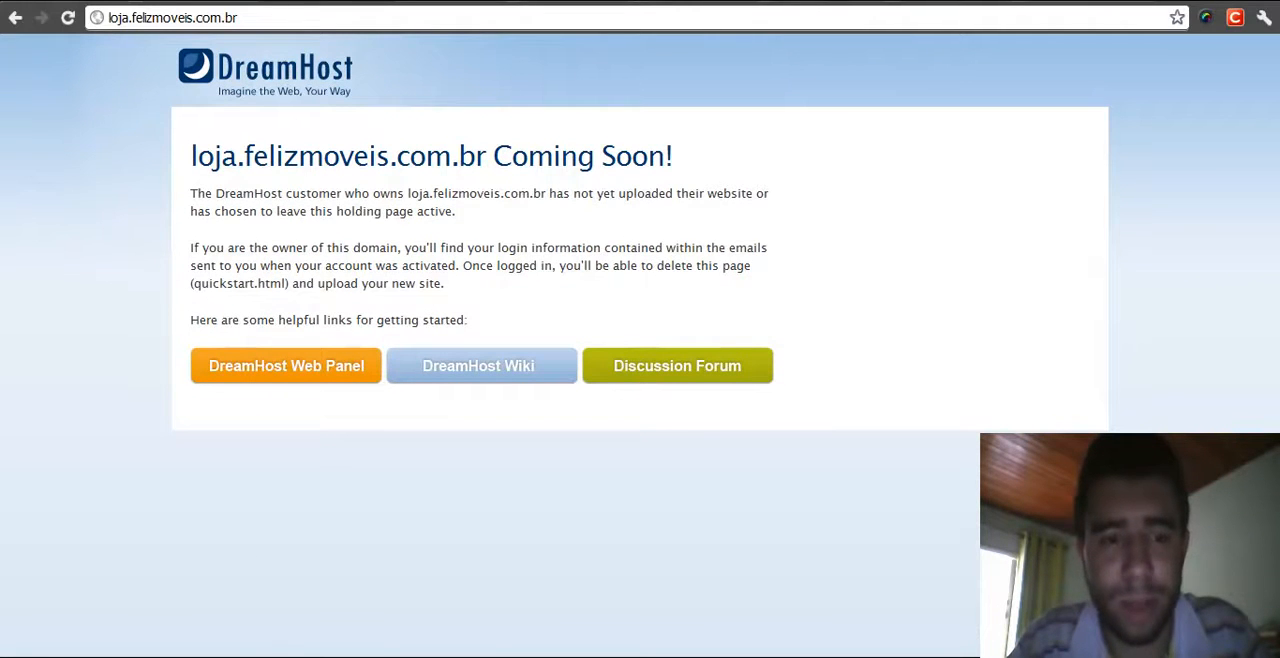
key("ctrl+Tab")
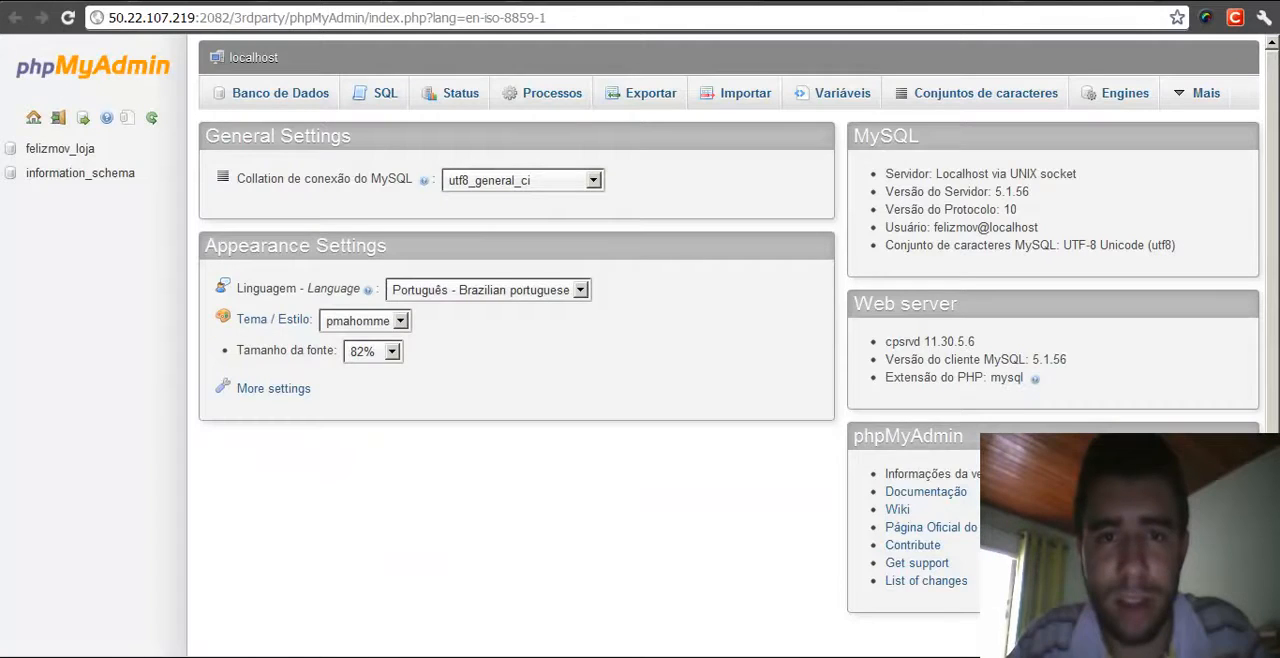
key("ctrl+Tab")
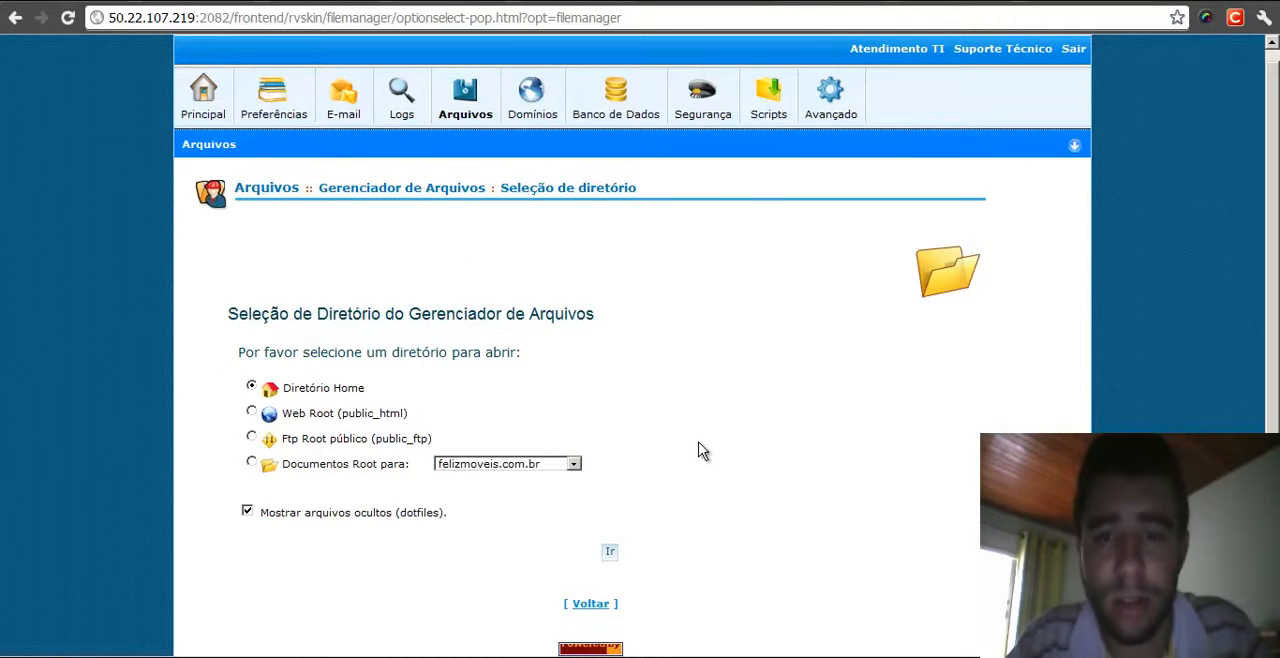
mouse_move(465, 100)
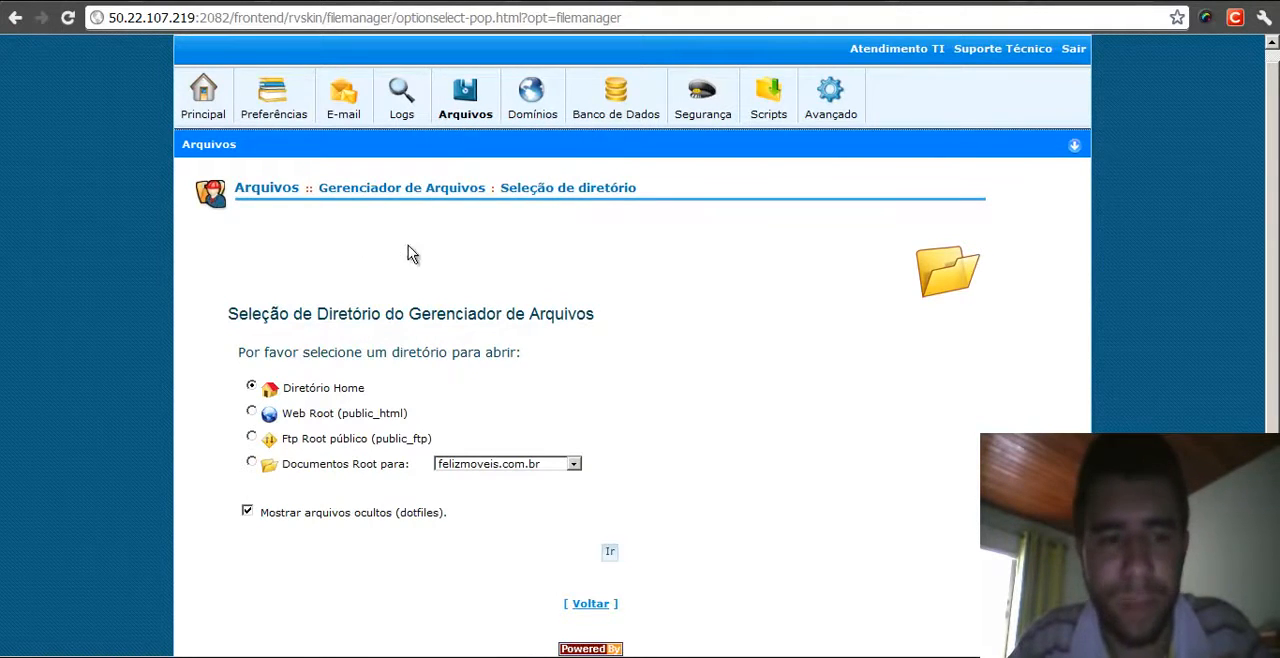
left_click(251, 388)
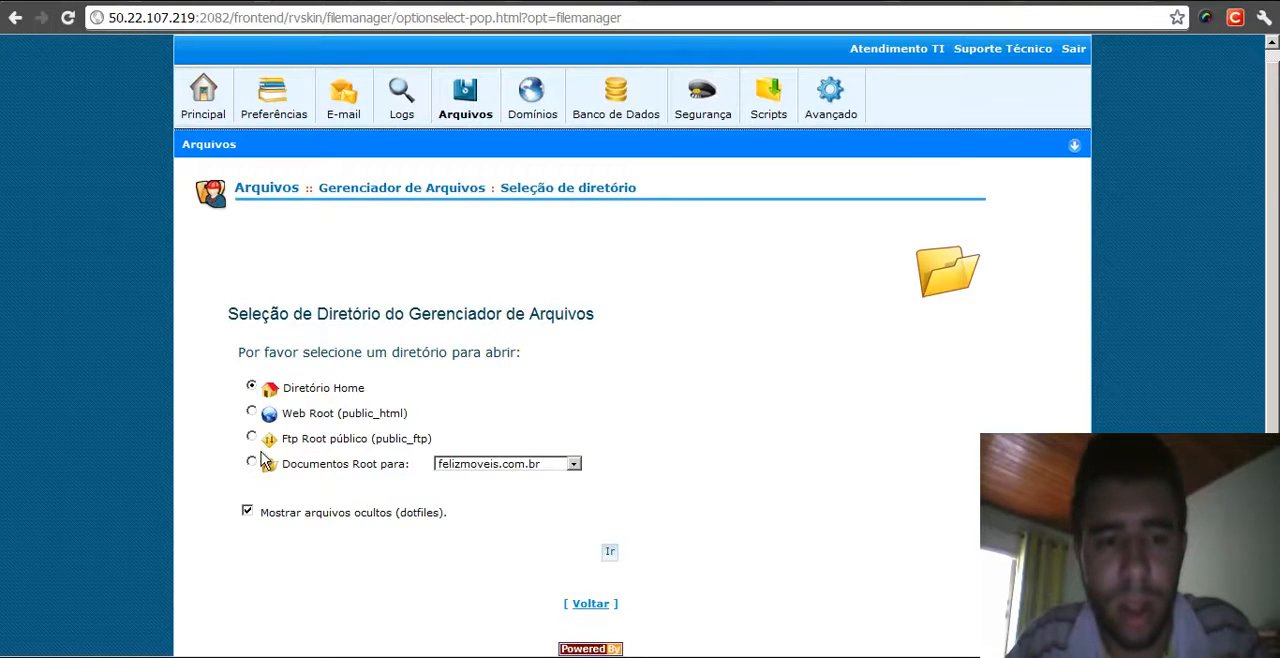
left_click(248, 512)
left_click(248, 512)
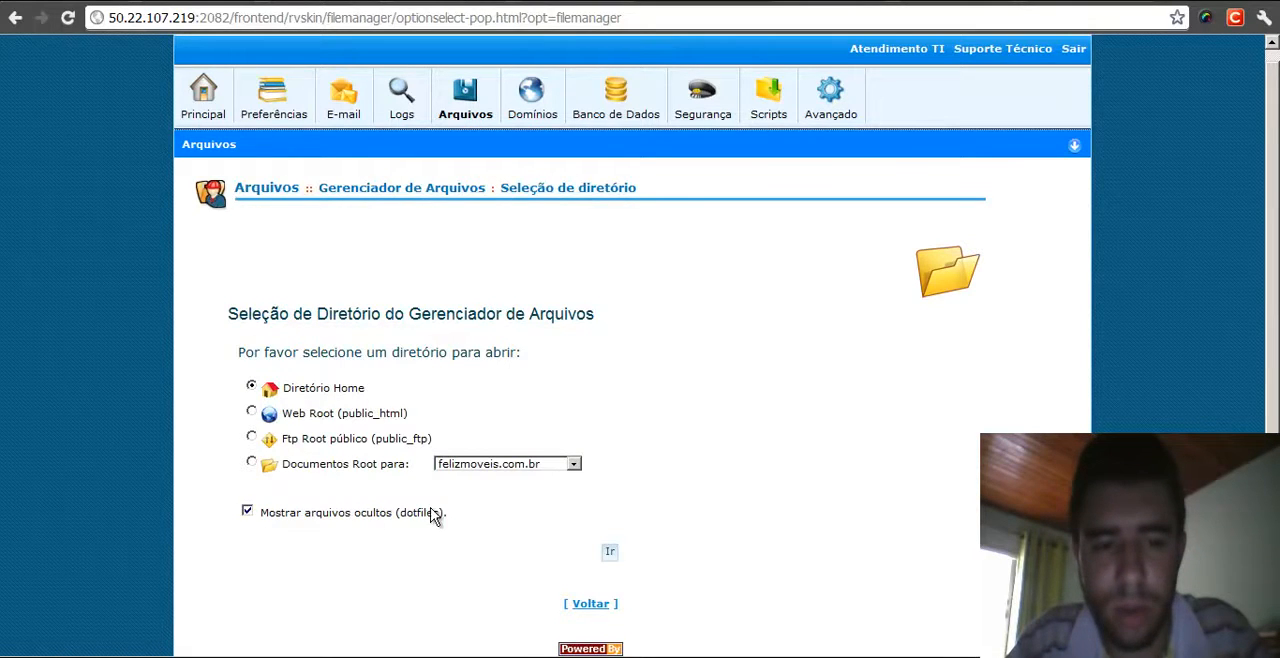
left_click(249, 514)
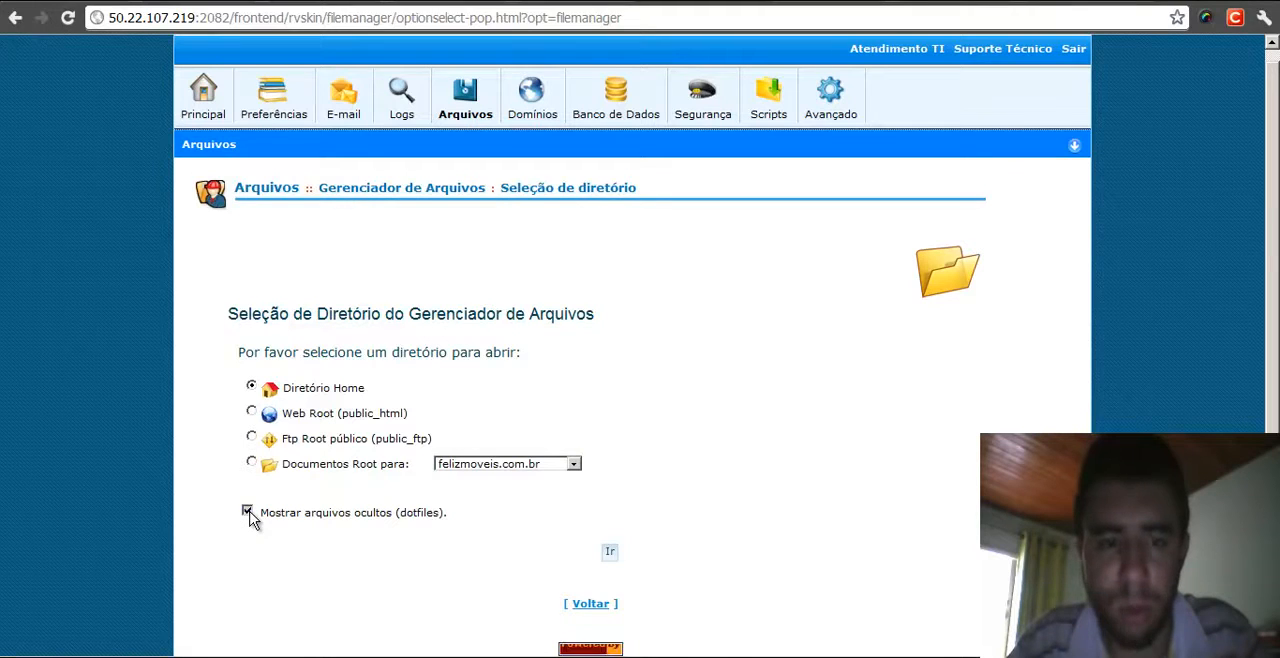
left_click(249, 513)
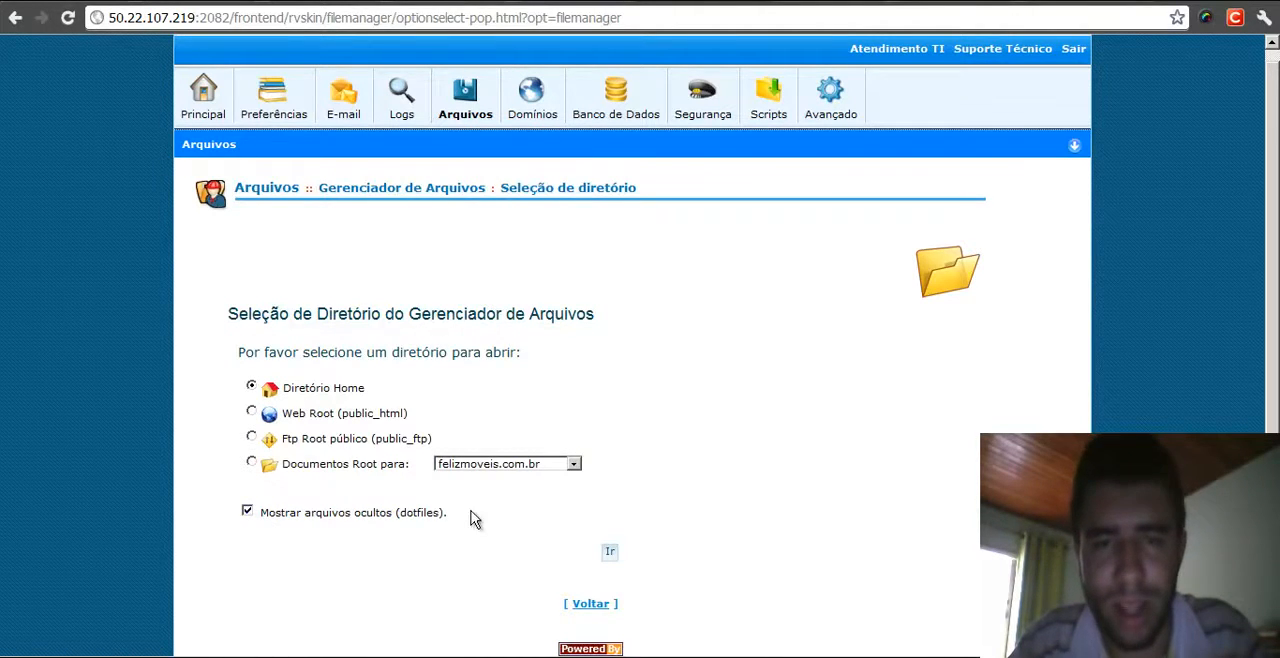
left_click_drag(363, 513, 447, 511)
left_click(247, 511)
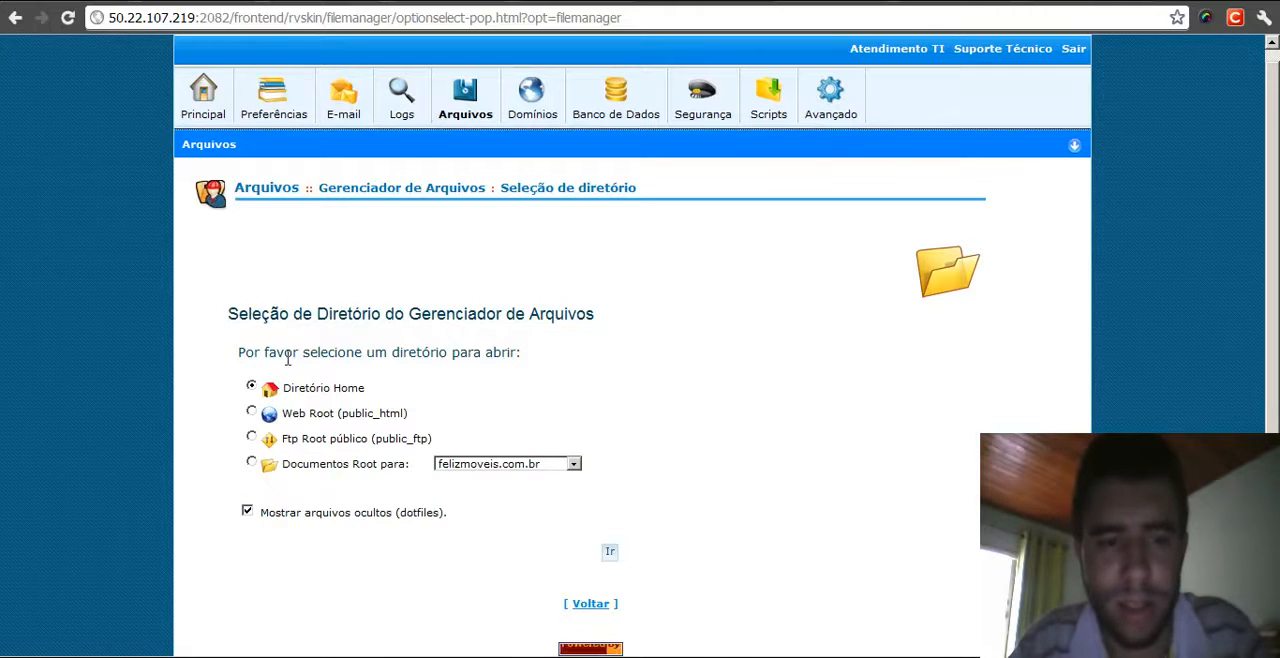
left_click(251, 412)
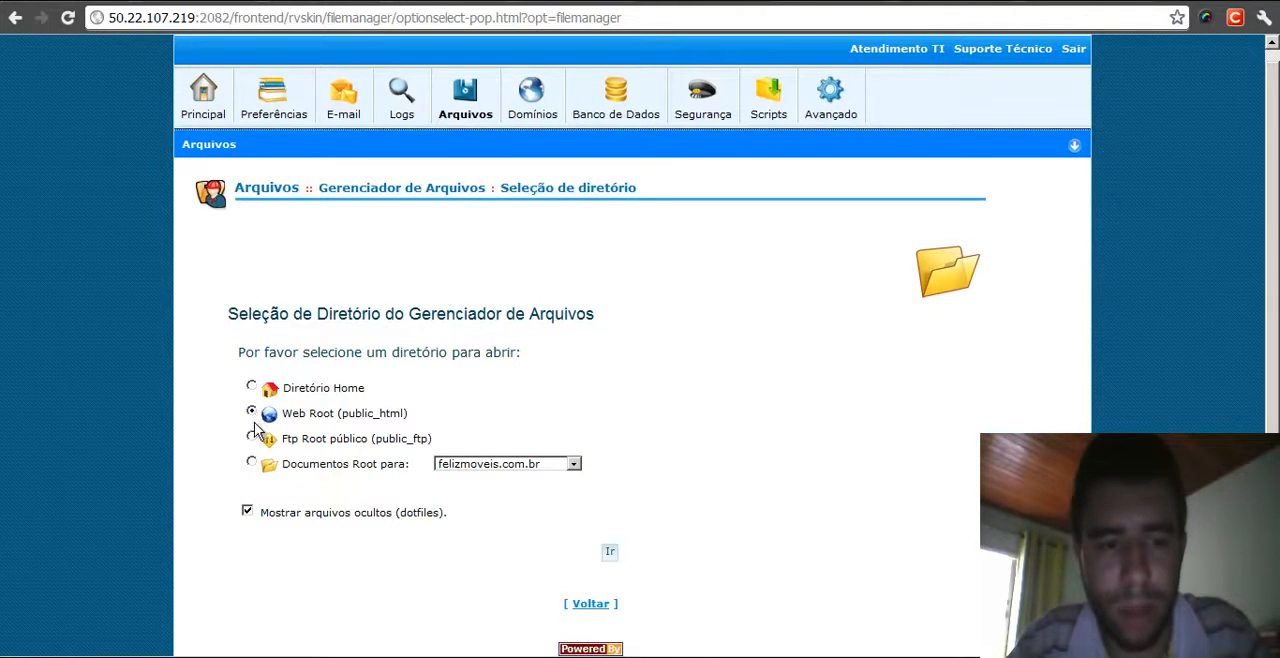
left_click(251, 386)
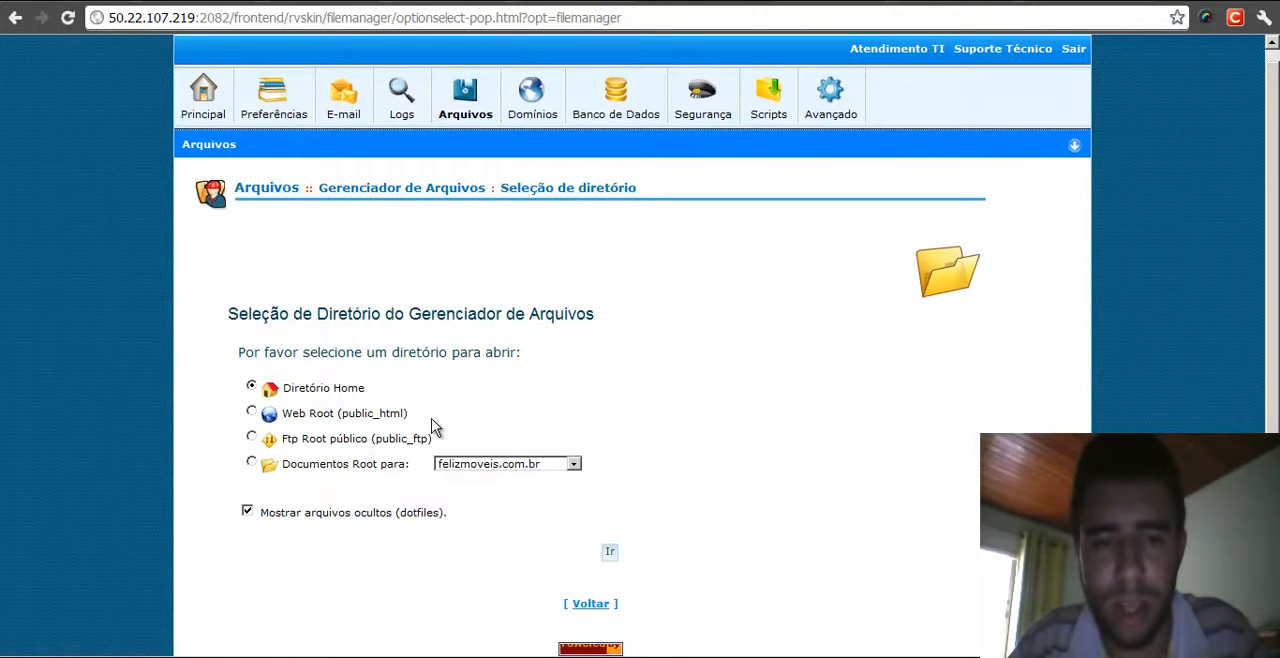
left_click(610, 551)
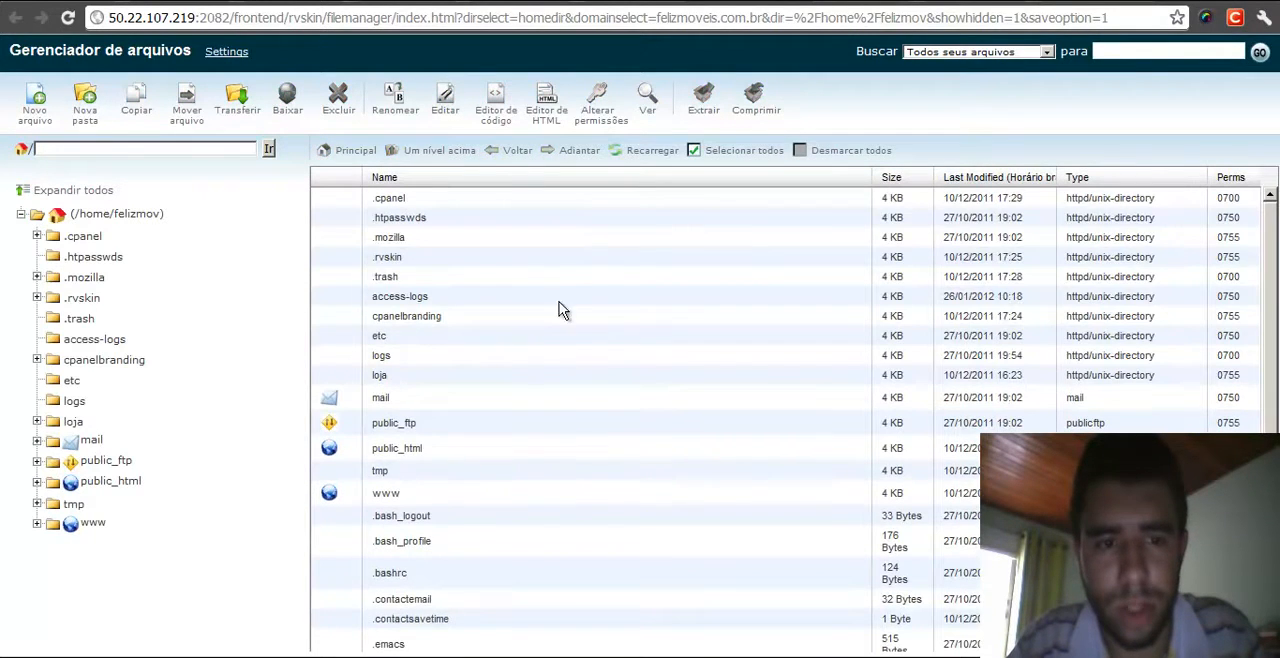
- Open the loja folder, select all its contents and compress them into a Zip archive named /loja/lojacompleta.zip
left_click(381, 430)
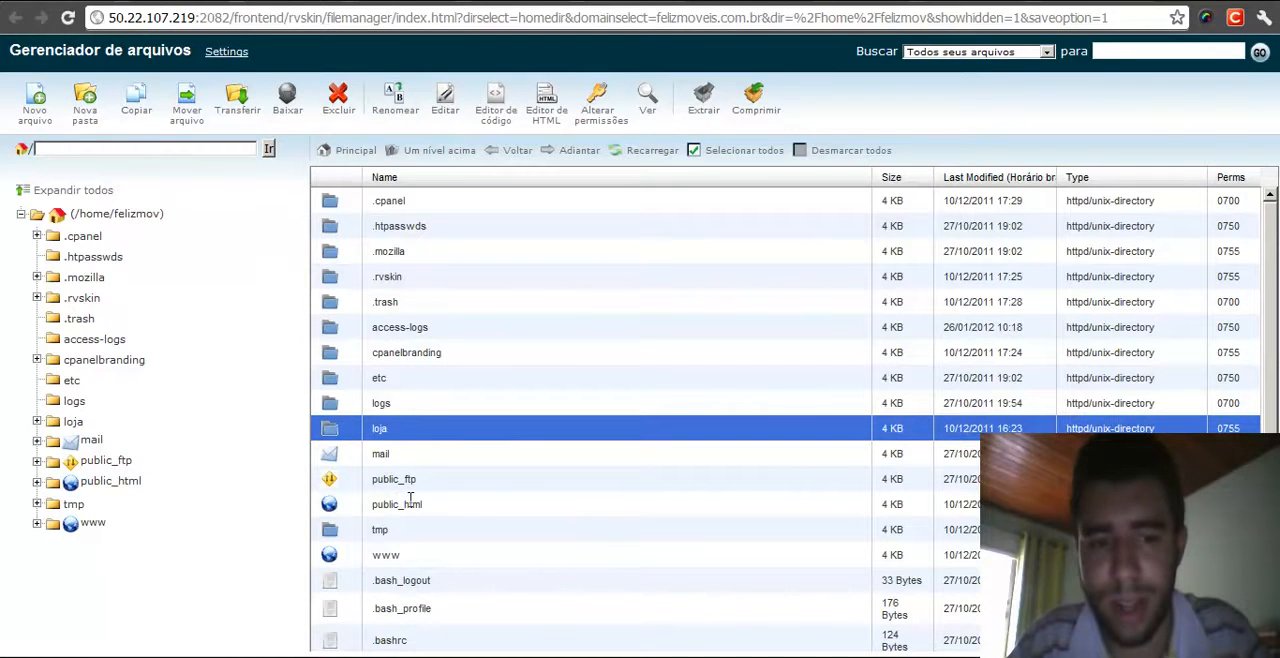
left_click(380, 428)
double_click(342, 436)
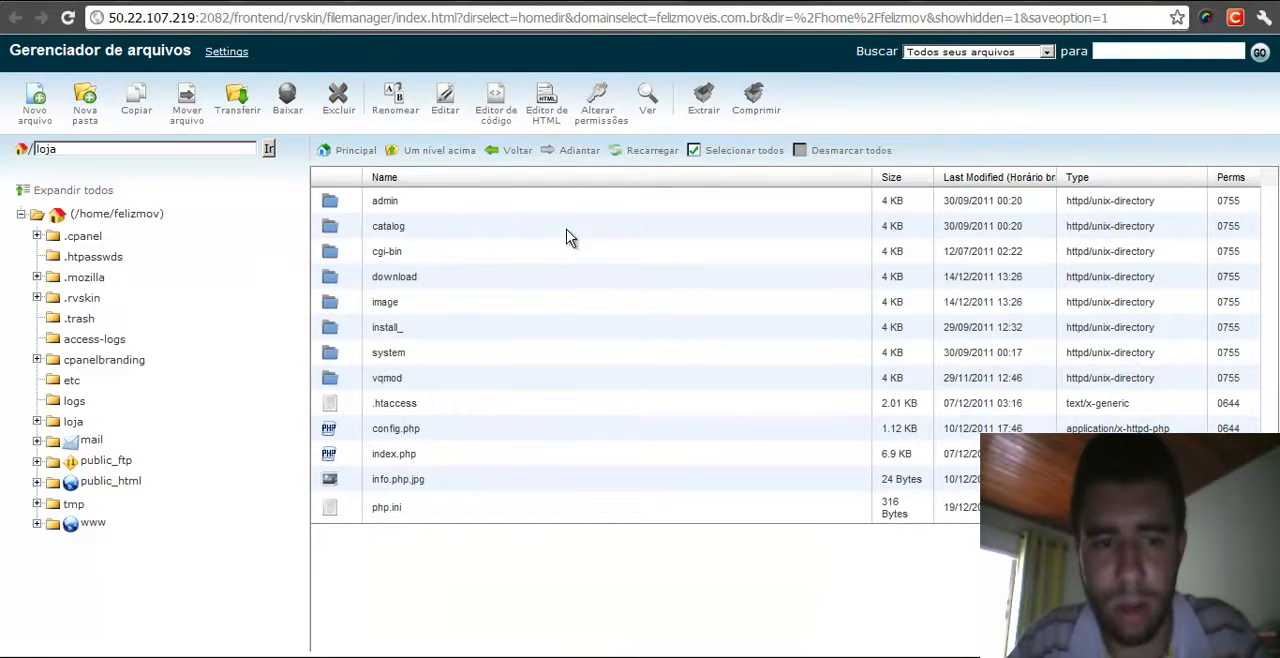
left_click(418, 204)
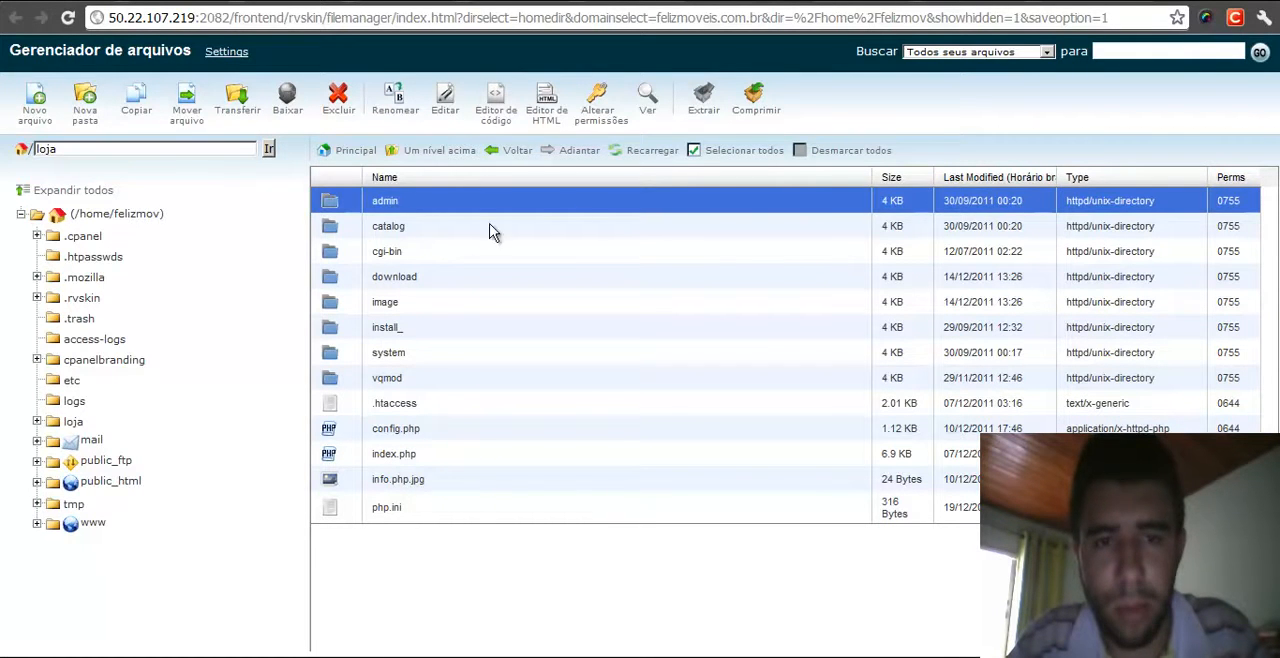
left_click(719, 154)
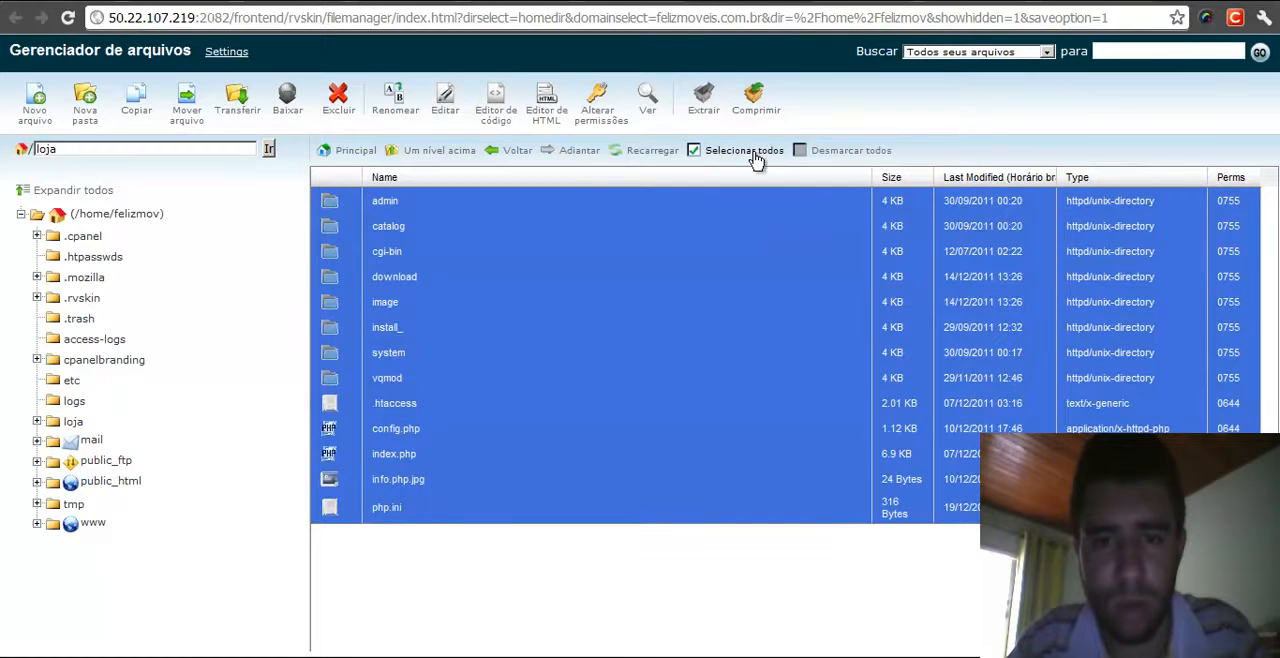
left_click(758, 100)
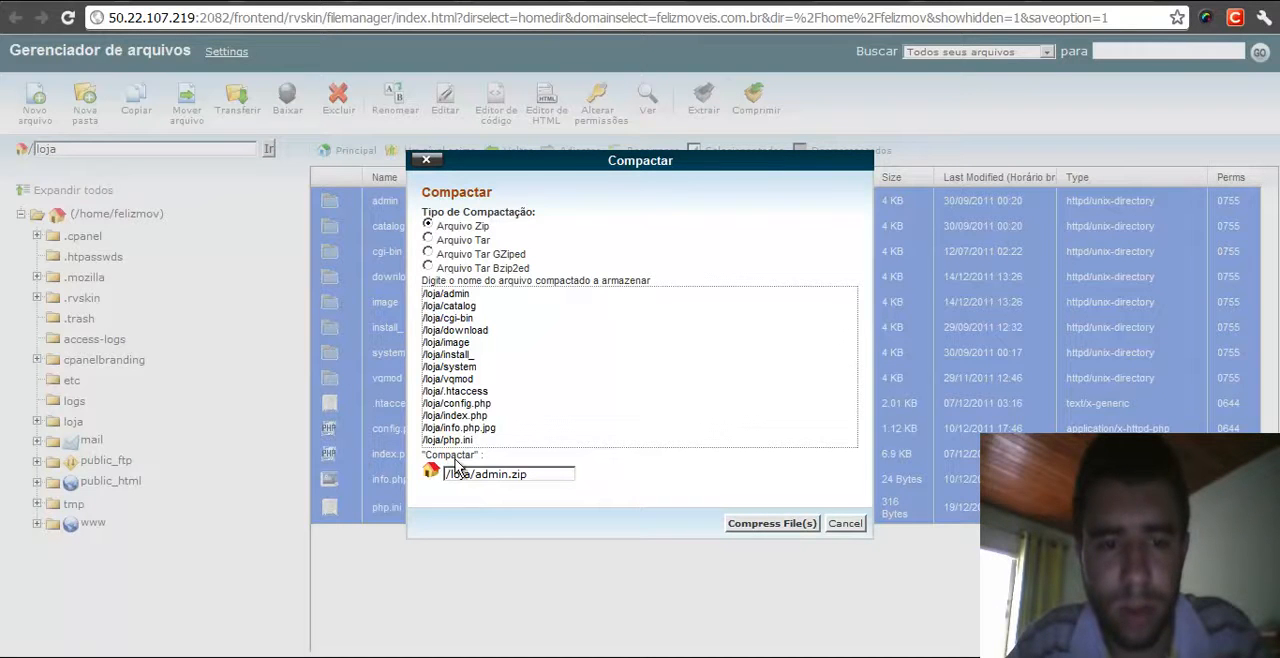
left_click(536, 474)
left_click_drag(476, 474, 555, 474)
key("BackSpace")
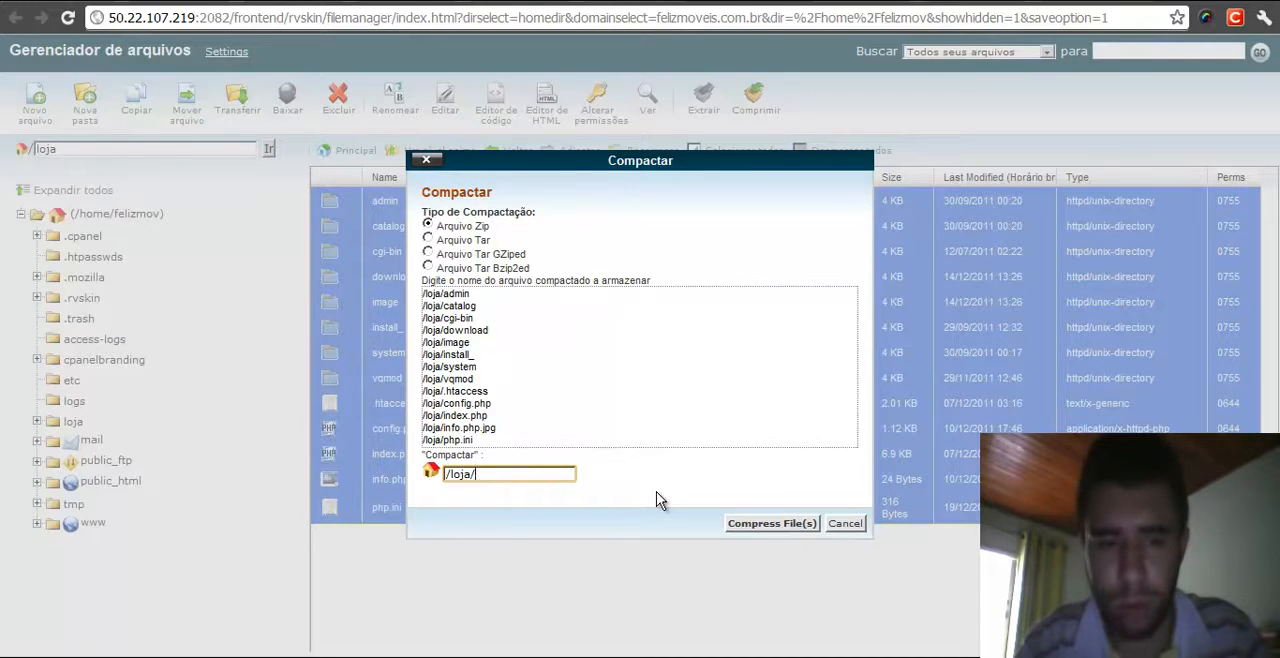
type("lojacompleta.zip")
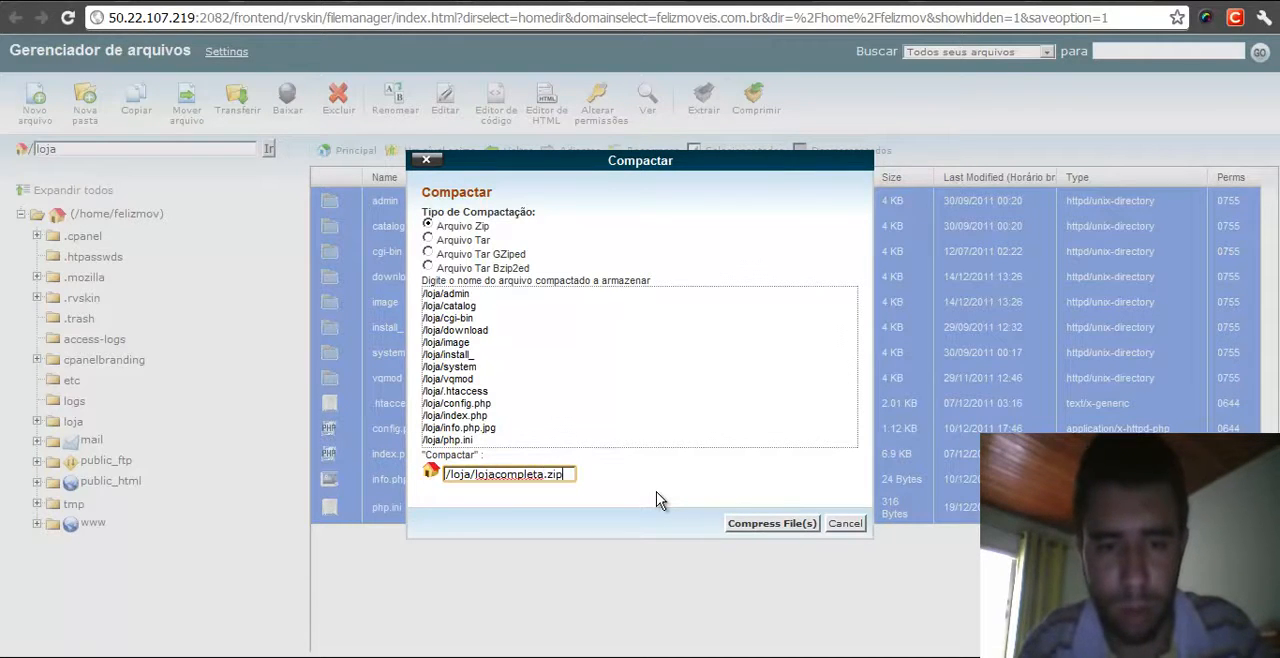
left_click_drag(449, 479, 467, 477)
left_click(473, 477)
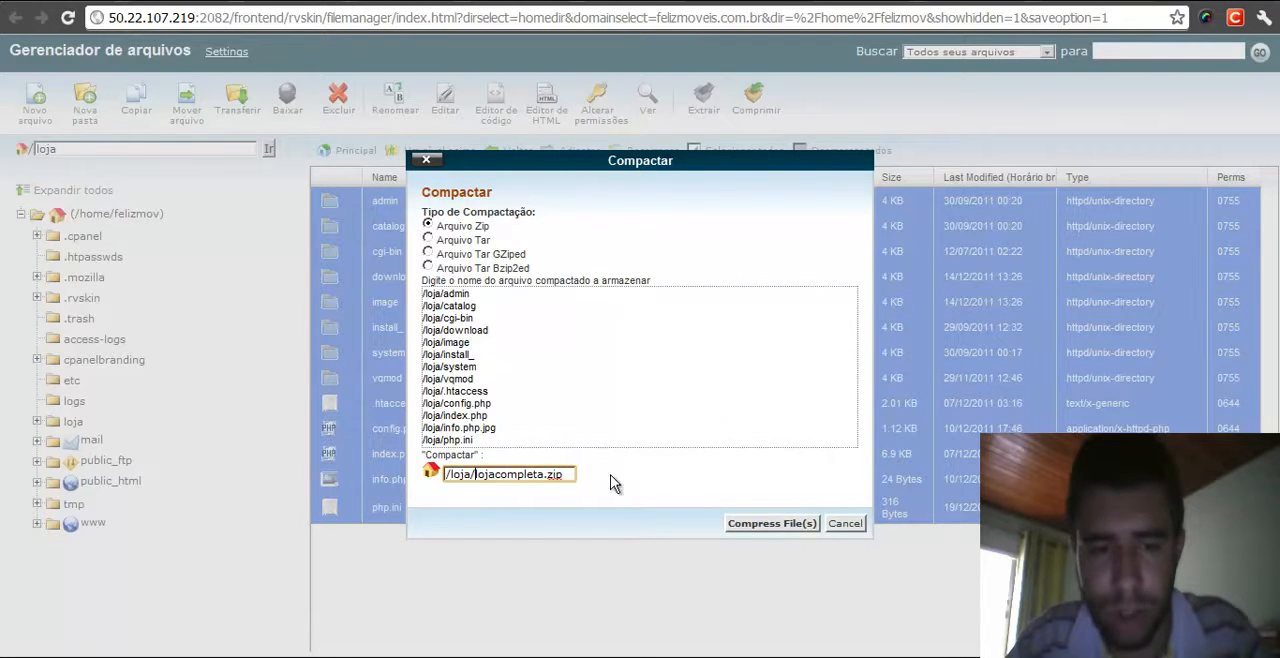
left_click(781, 527)
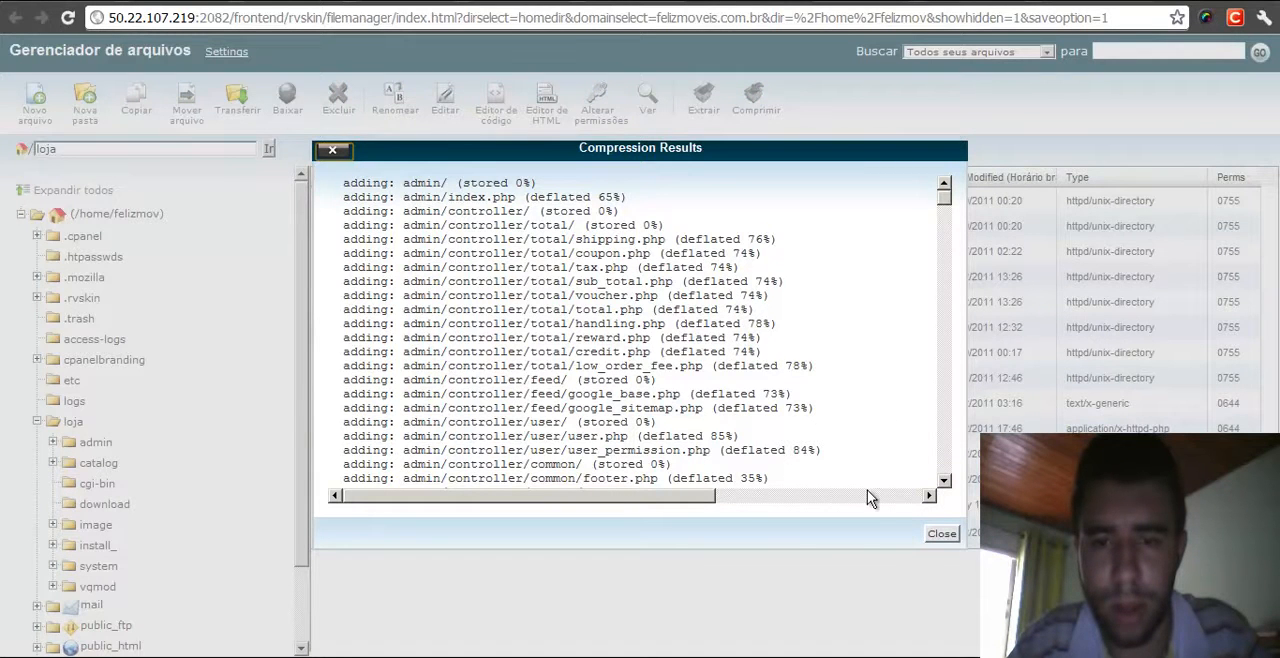
left_click(941, 534)
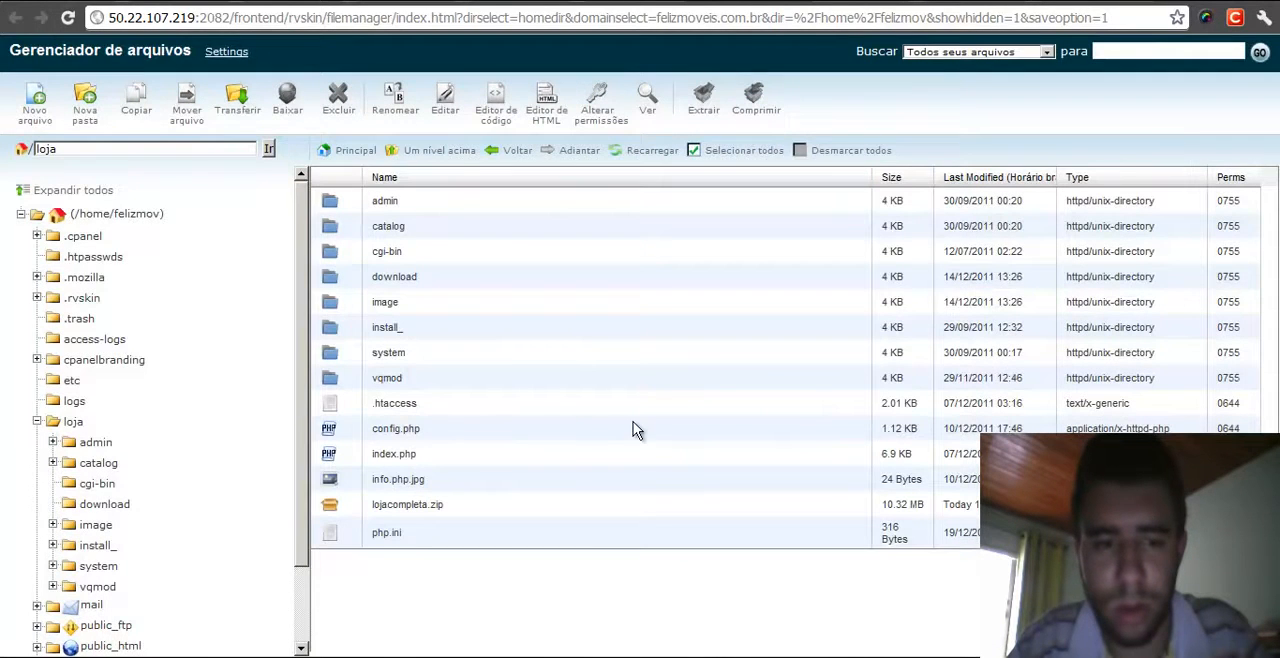
left_click(388, 509)
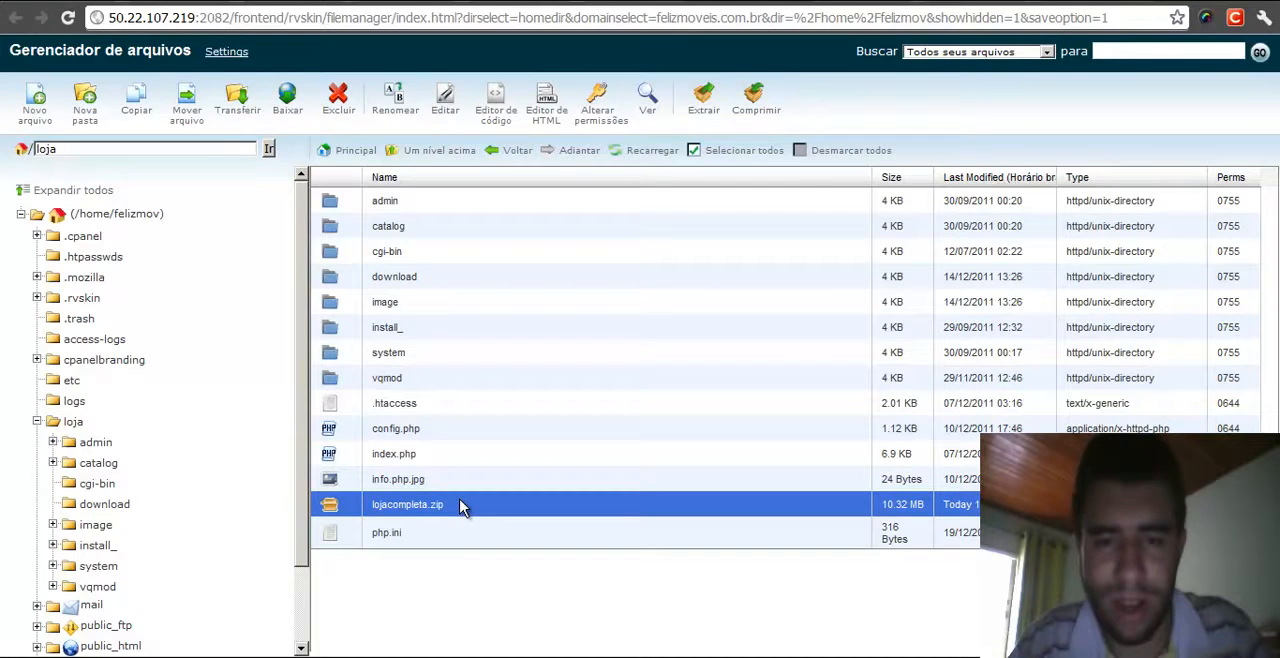
key("alt+Tab")
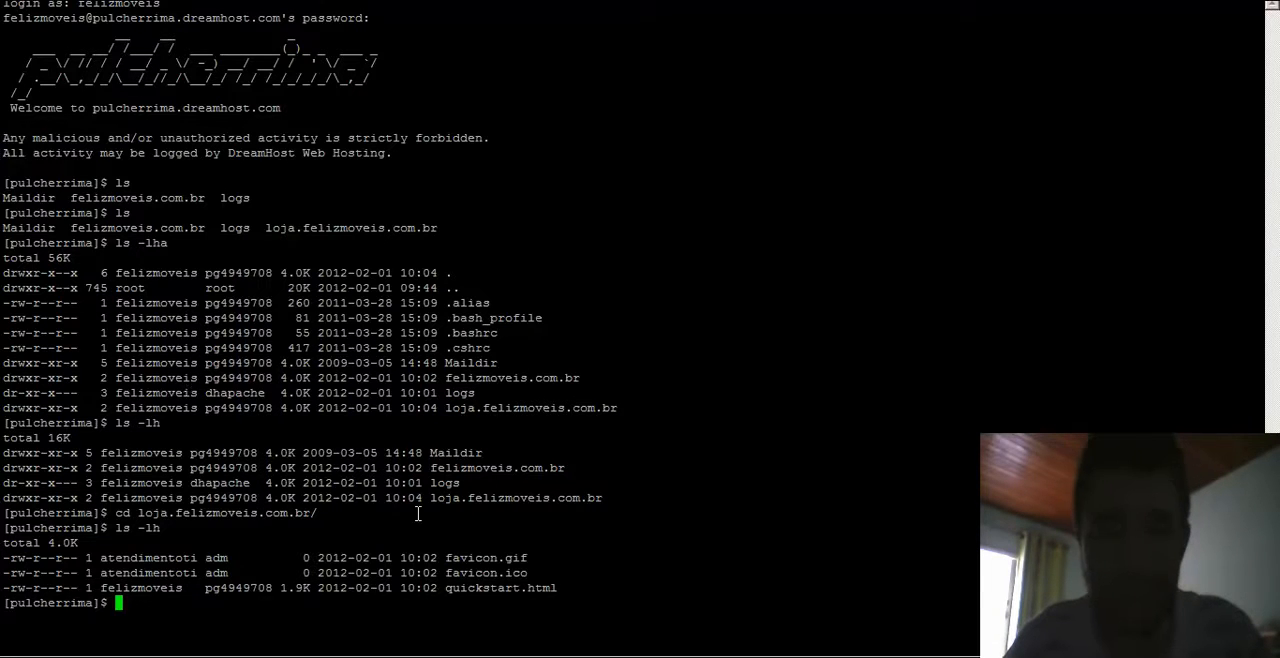
type("get")
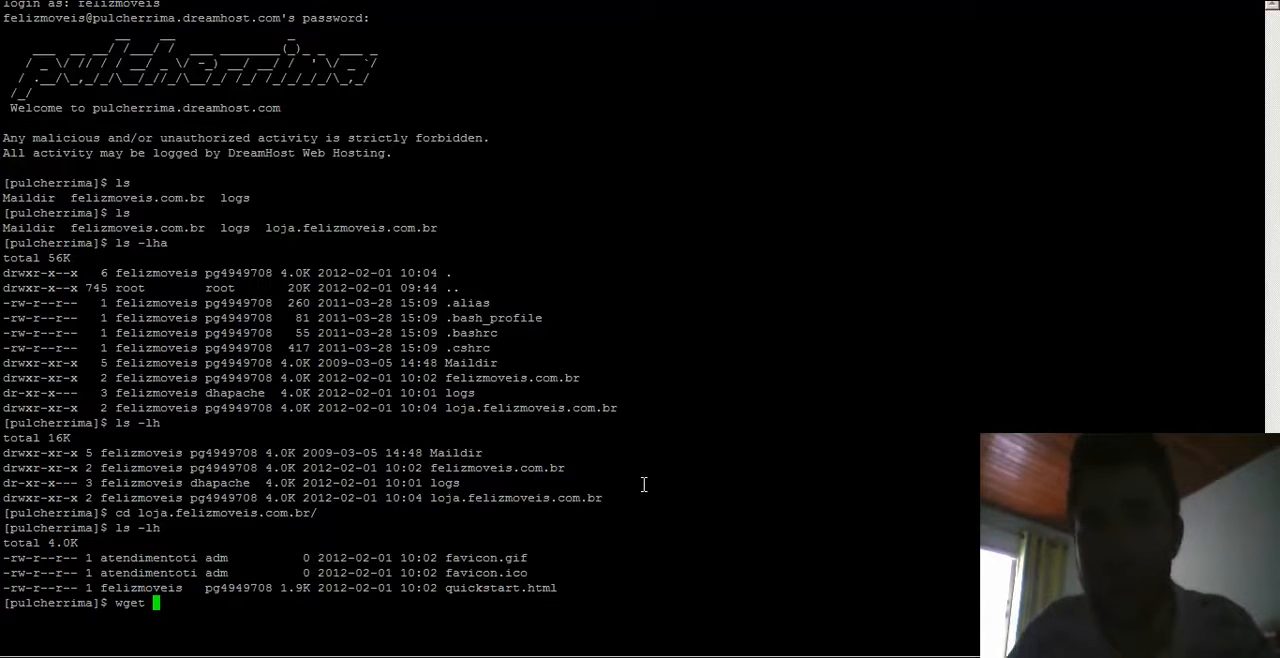
type(" http://")
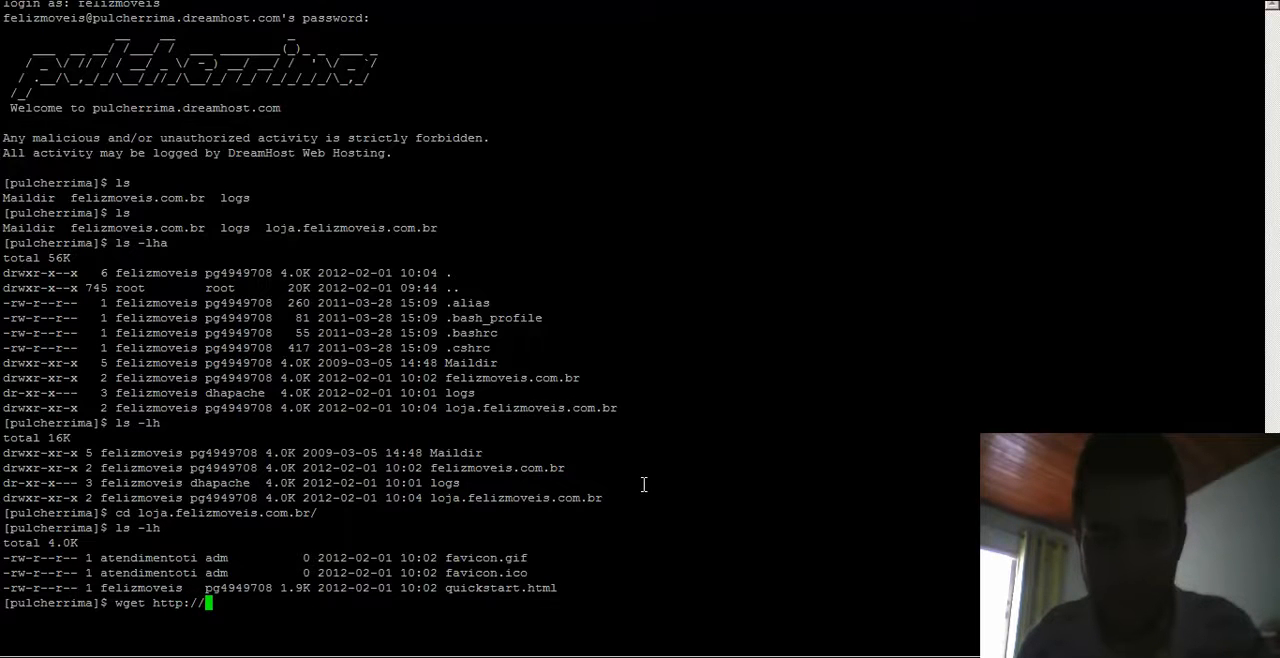
type("loja.felizmoveis.")
key("BackSpace")
type("moveis.com")
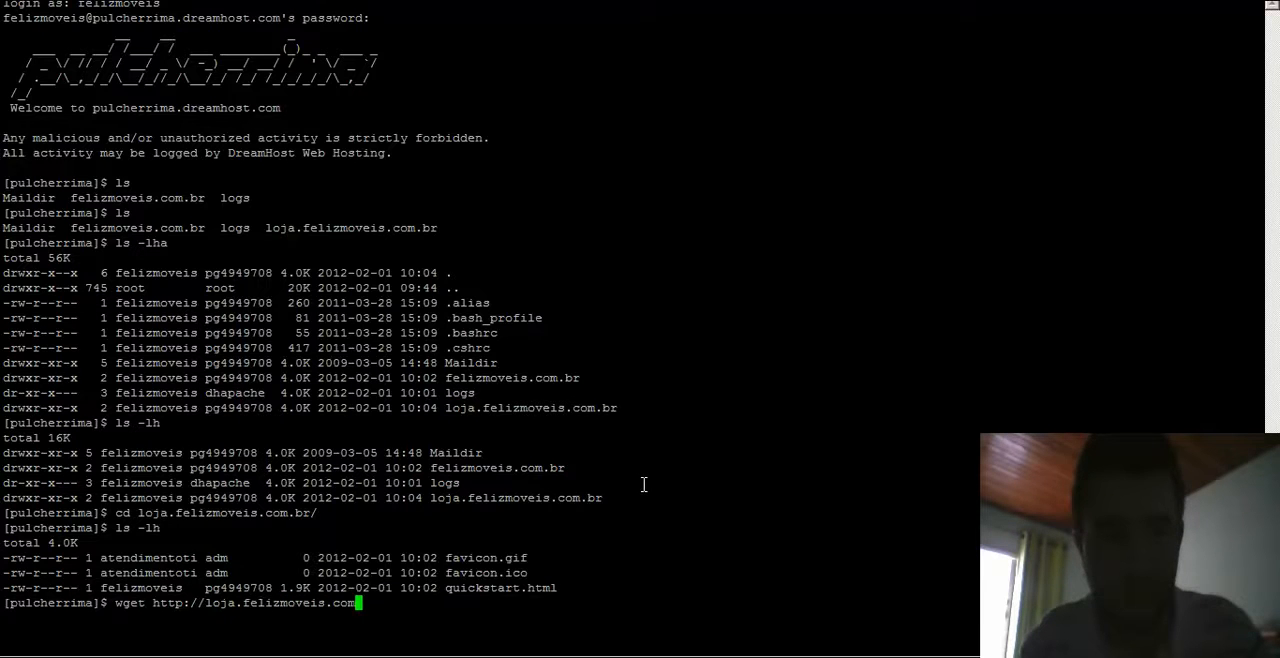
type(".br/lojacompra.")
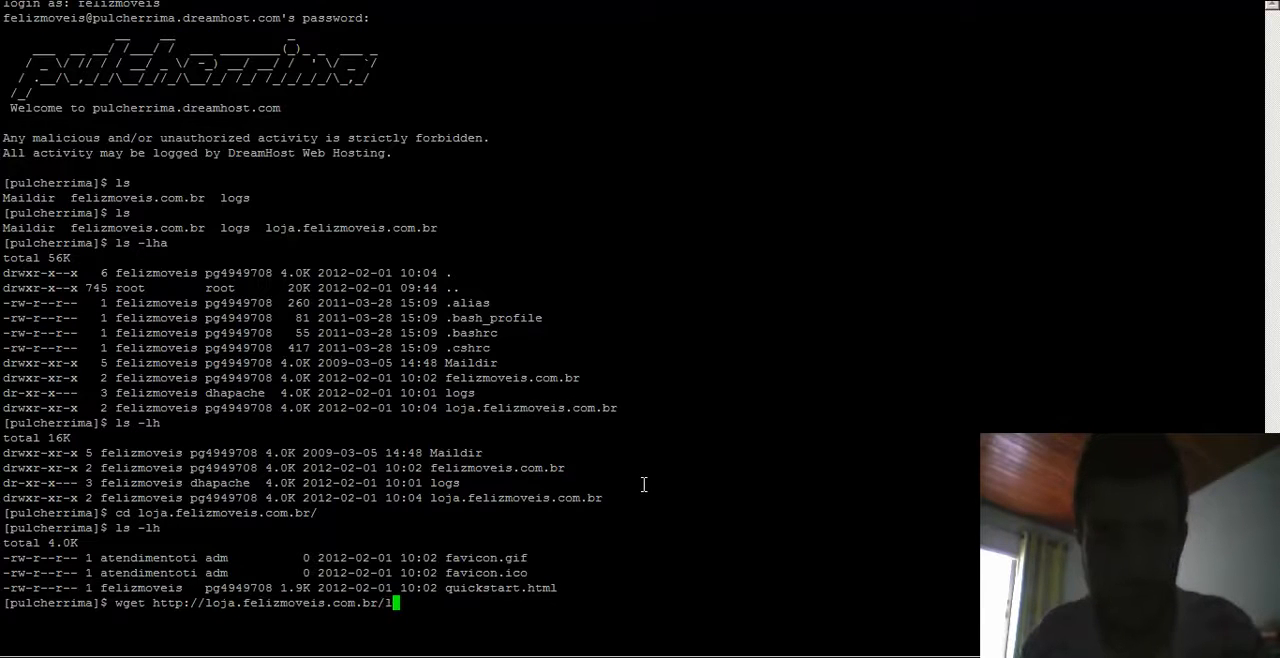
key("BackSpace")
key("BackSpace")
key("BackSpace")
key("BackSpace")
type("pleta.zip")
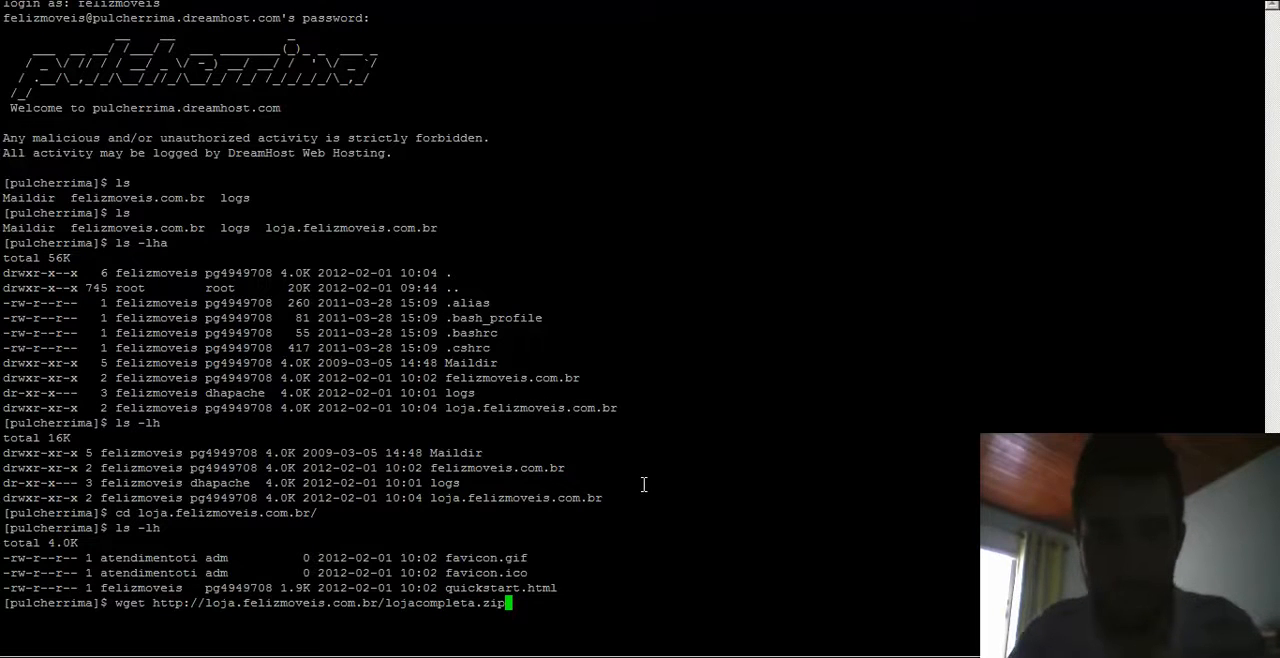
key("Return")
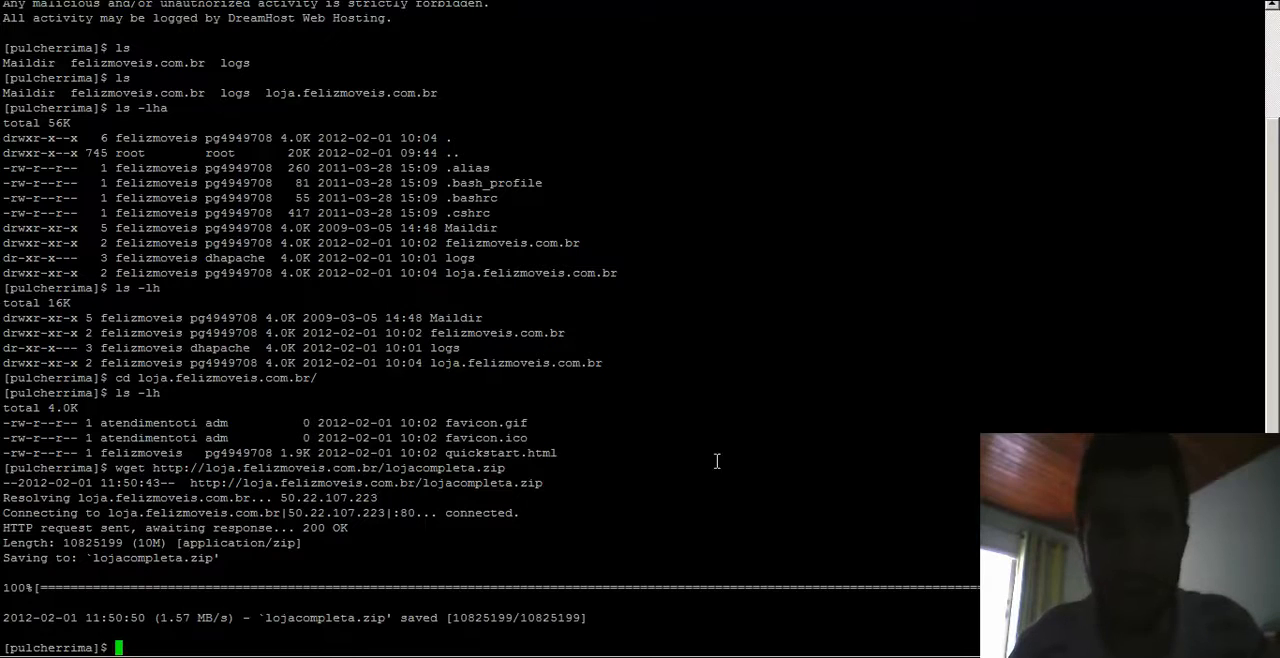
- List the store folder's files, delete quickstart.html, and reload the store page in the browser
type("ls -lha")
key("BackSpace")
key("Return")
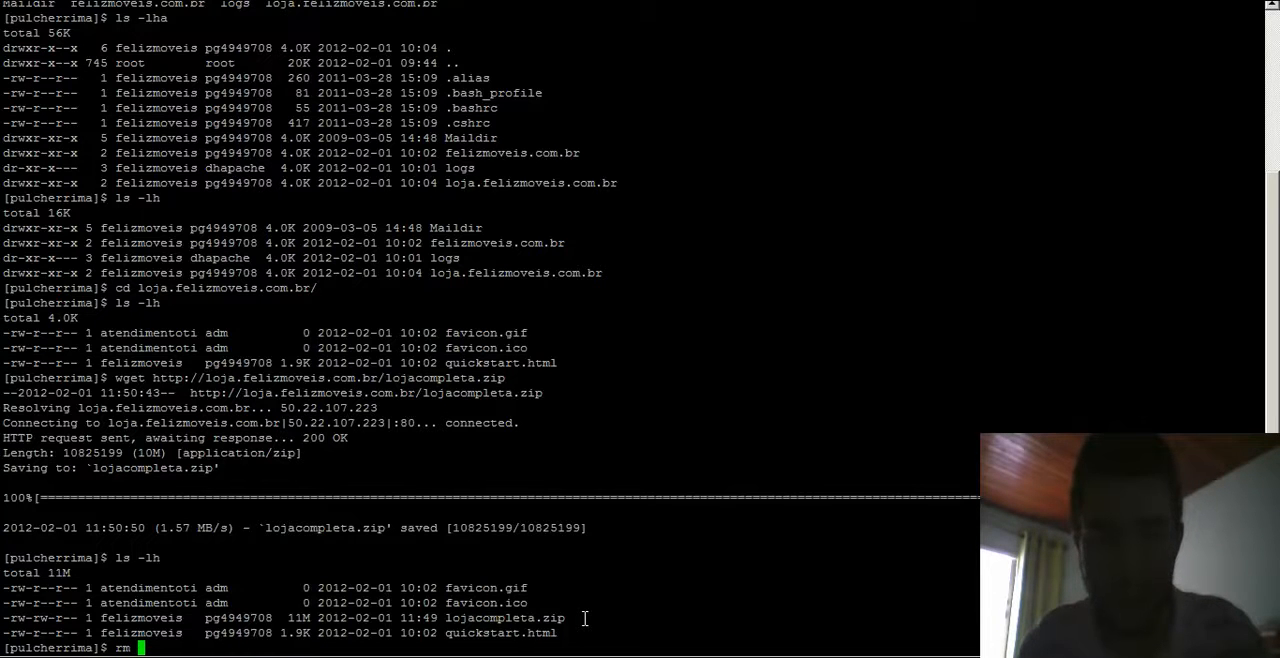
type("quickstart.html")
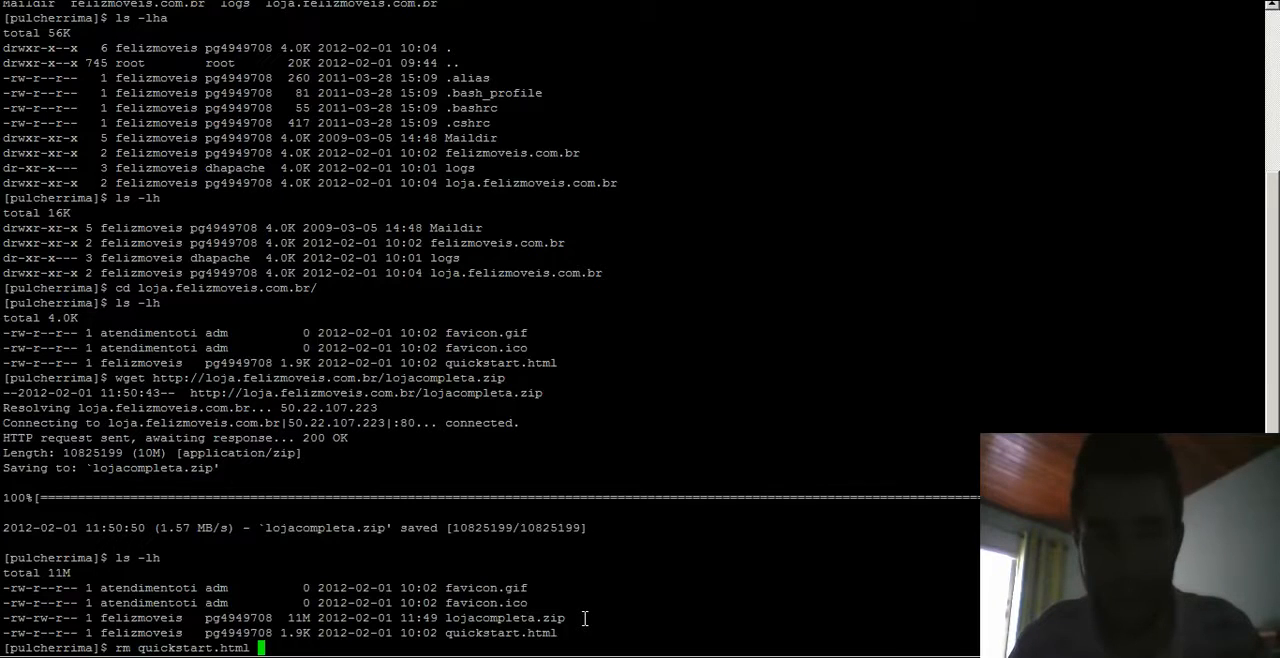
key("Return")
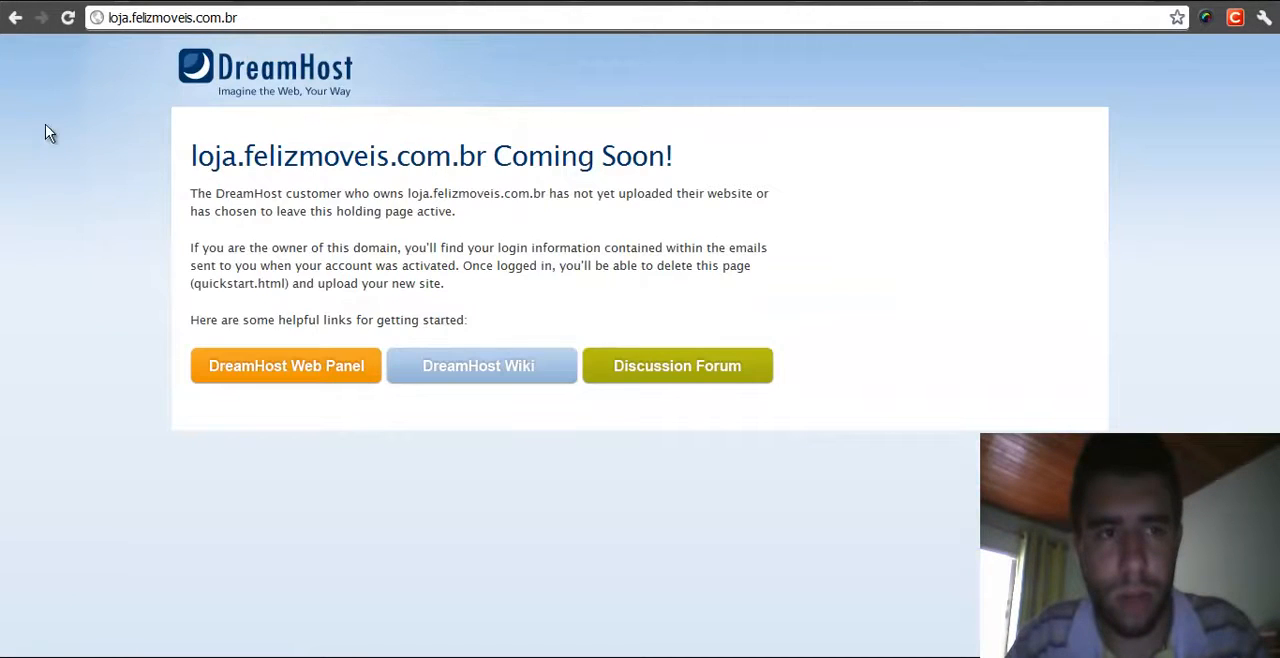
left_click(67, 18)
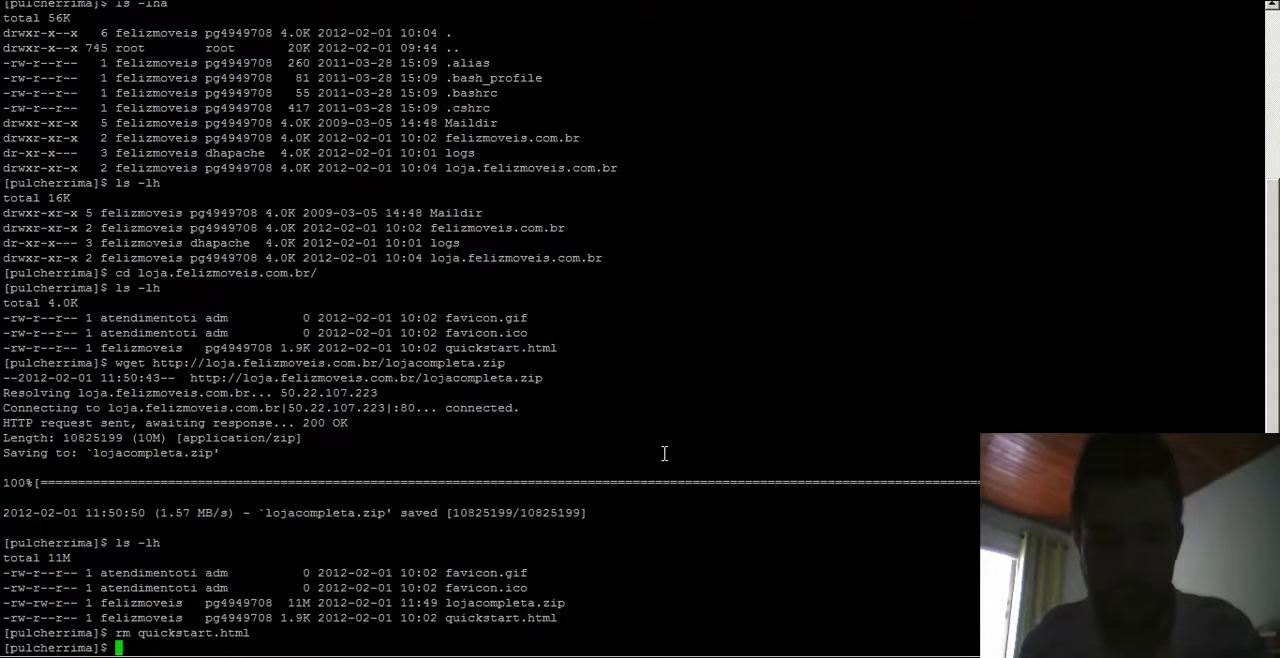
- Extract lojacompleta.zip in the store folder with unzip
type("ip ")
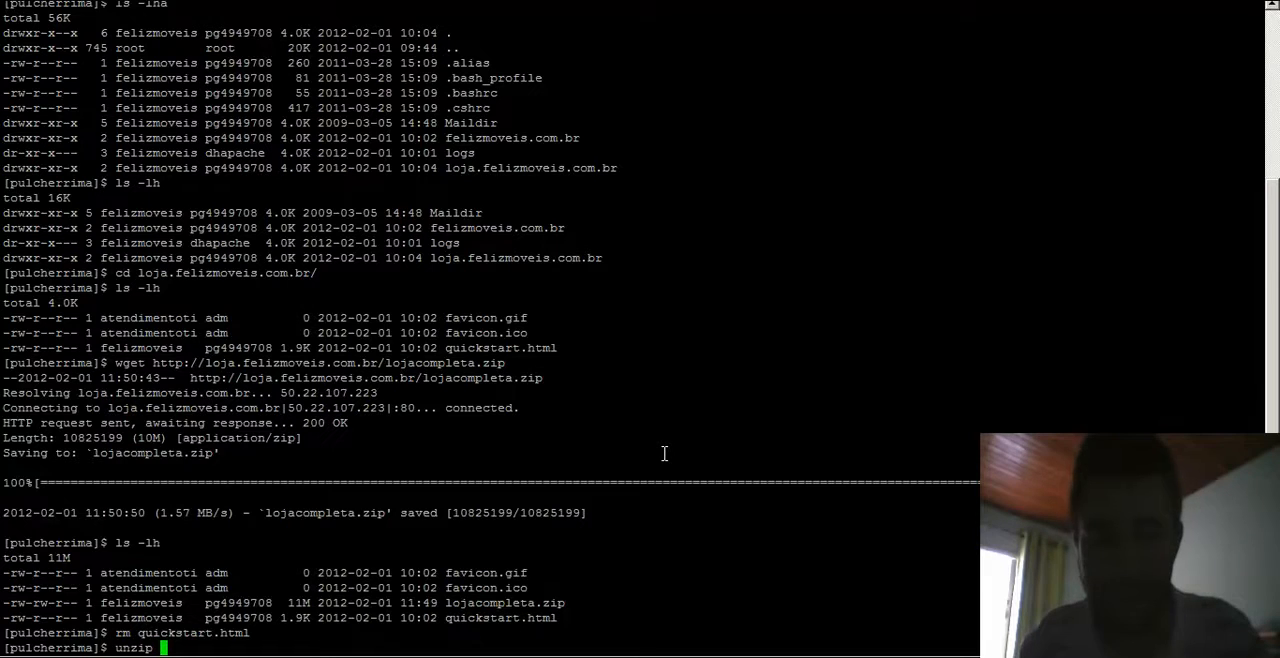
type("loja")
key("Tab")
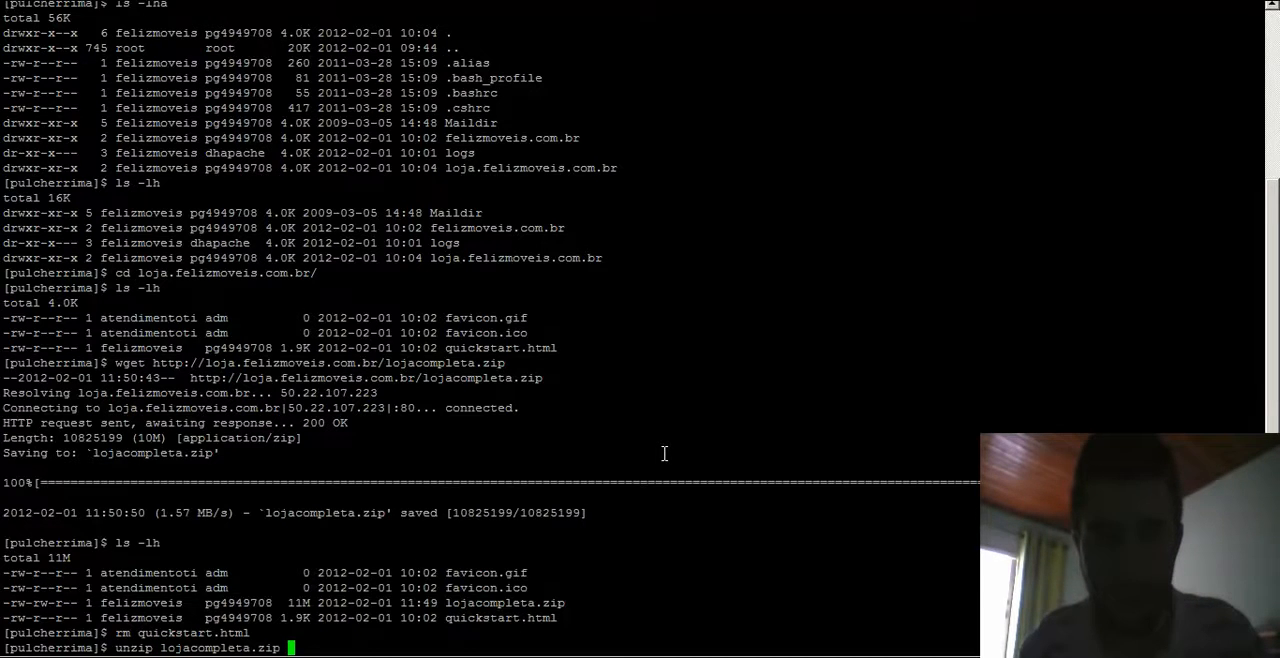
key("Return")
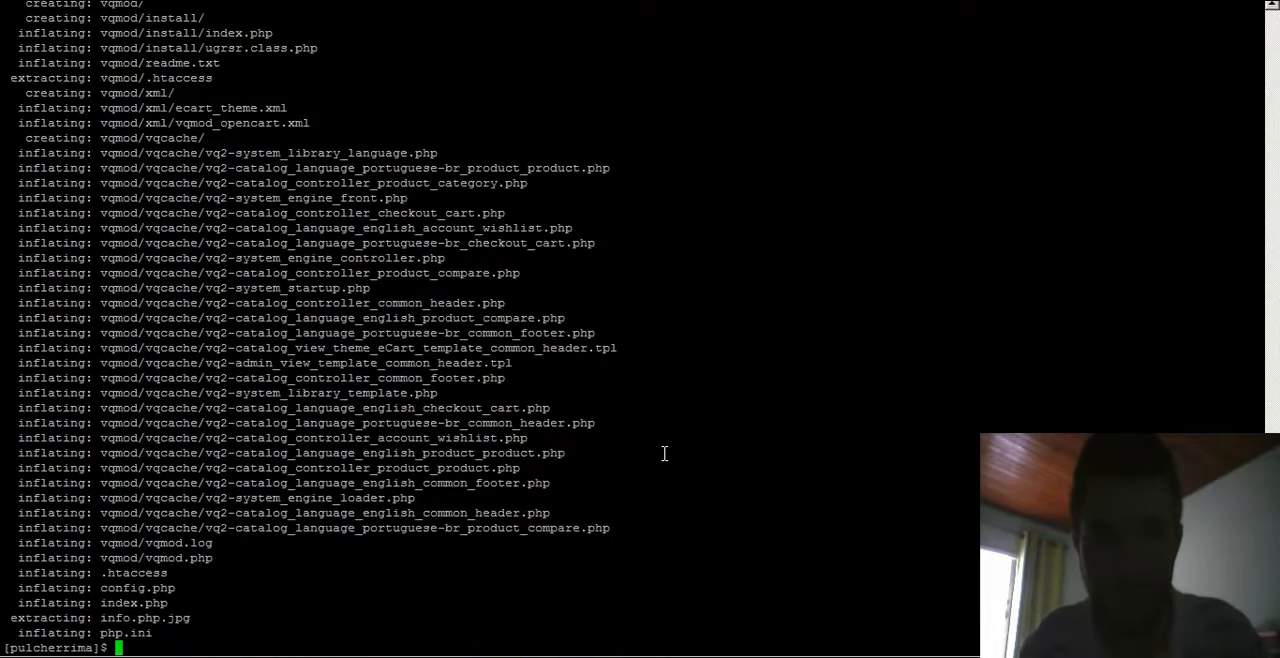
- Reload the store page in the browser and examine the file path in the require_once error
key("alt+Tab")
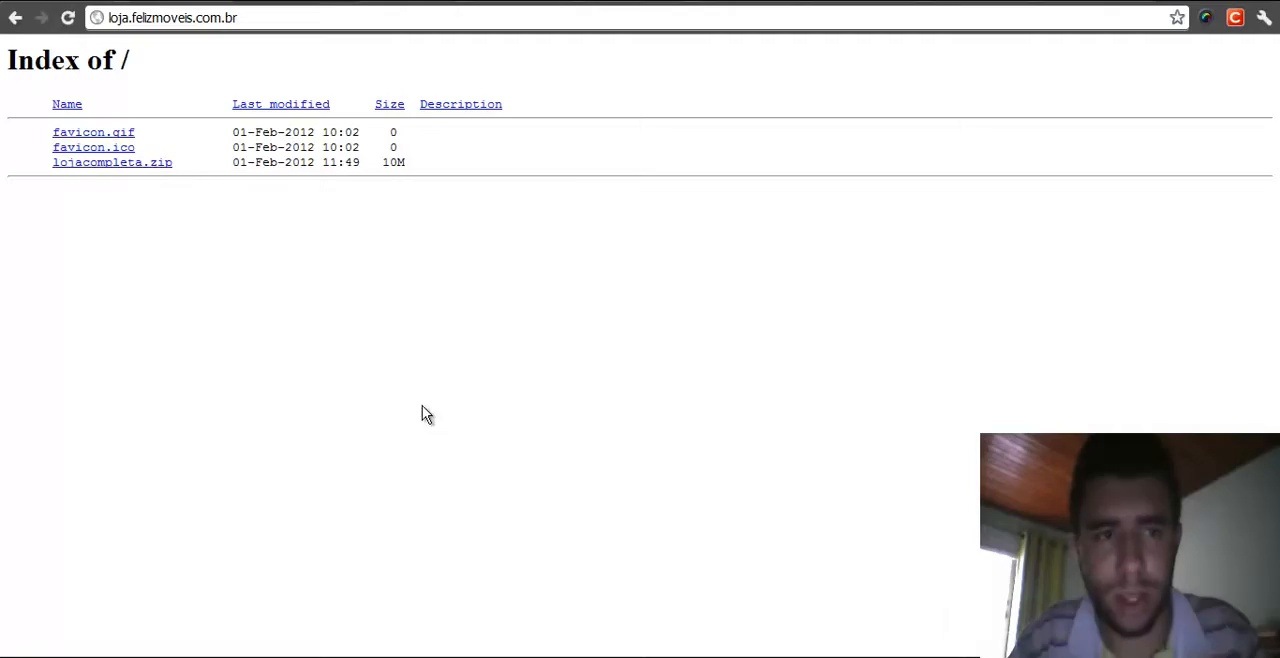
left_click(68, 18)
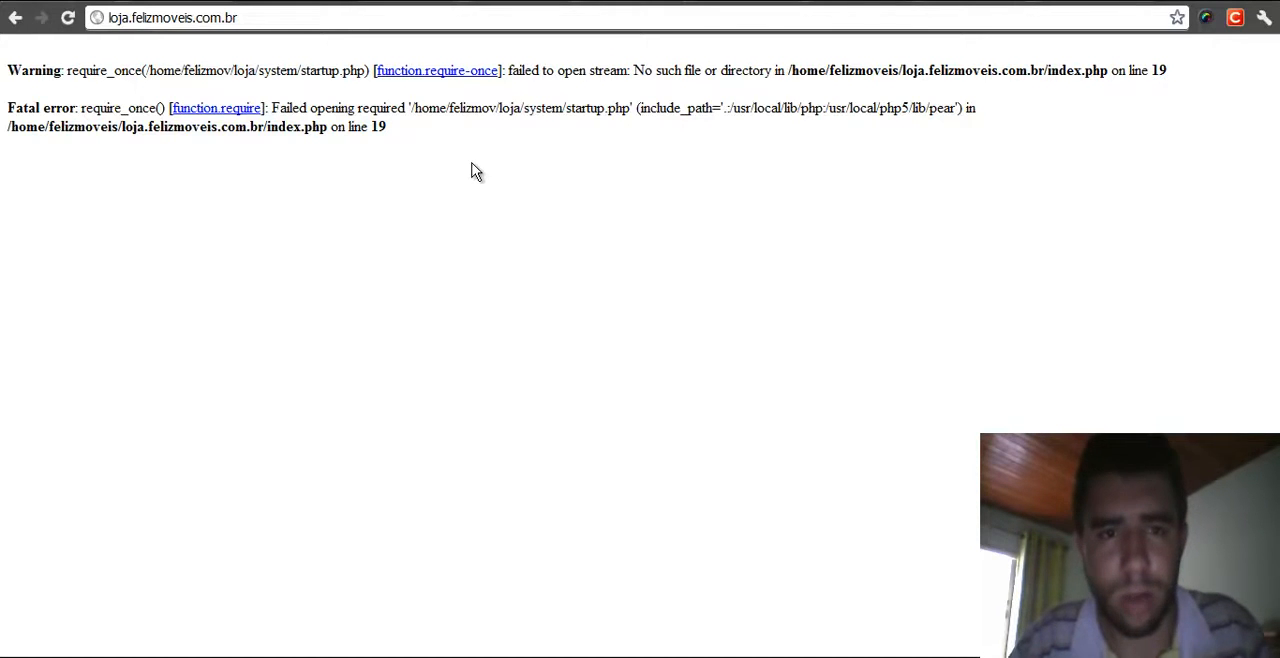
left_click_drag(411, 106, 634, 106)
left_click(519, 162)
left_click_drag(411, 110, 498, 110)
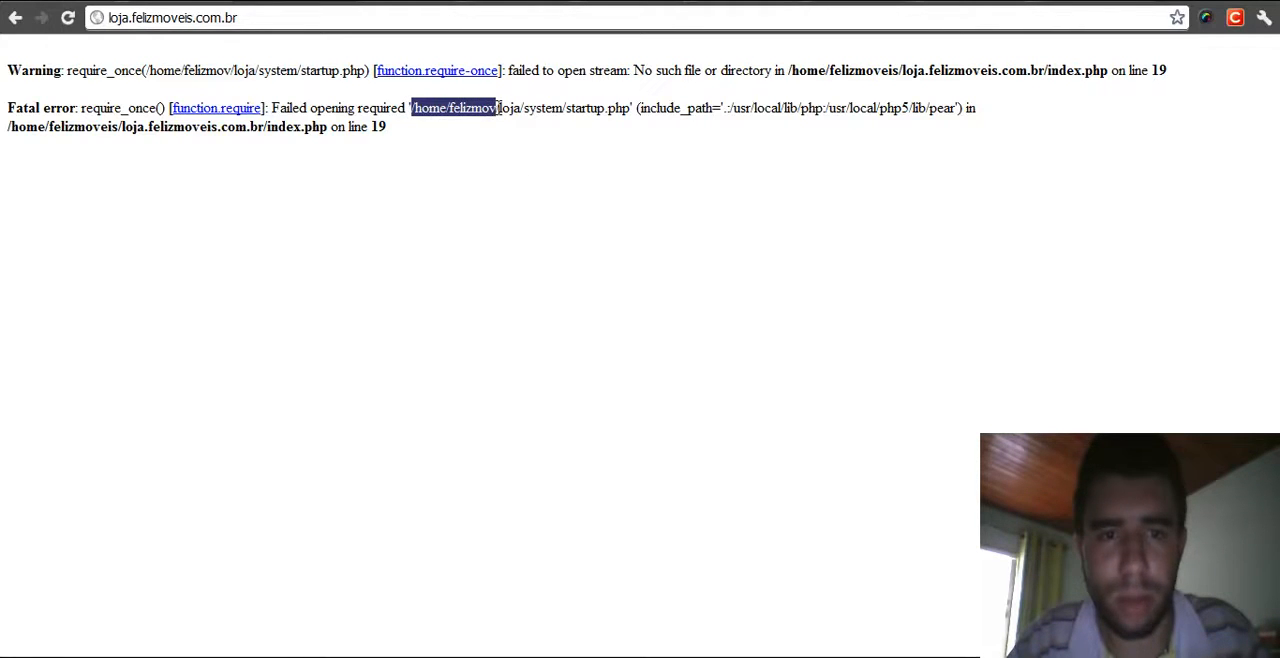
left_click(448, 138)
left_click_drag(415, 107, 522, 105)
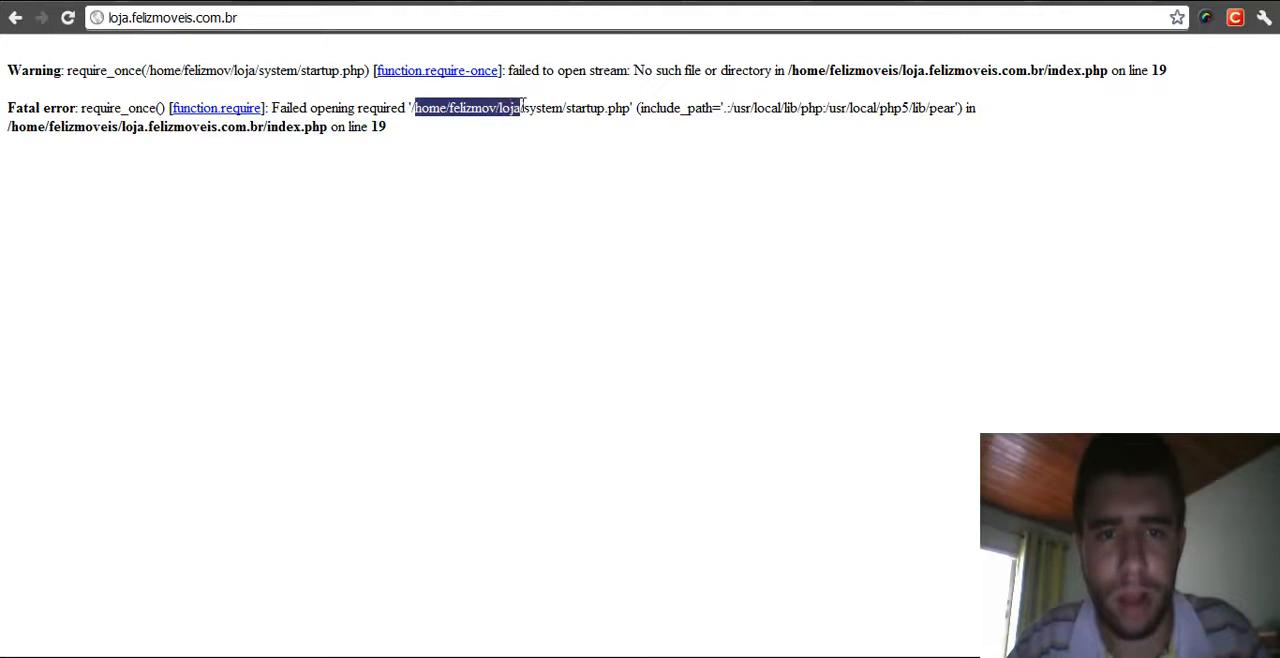
left_click(514, 140)
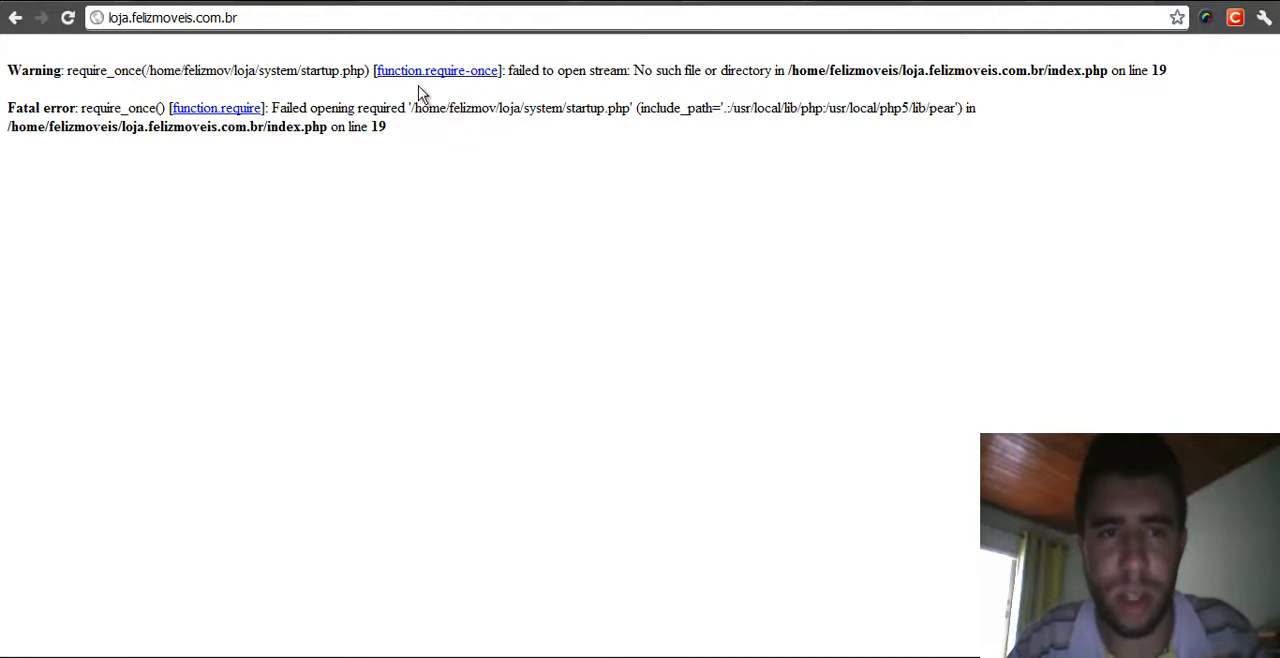
left_click_drag(414, 107, 496, 107)
left_click(531, 186)
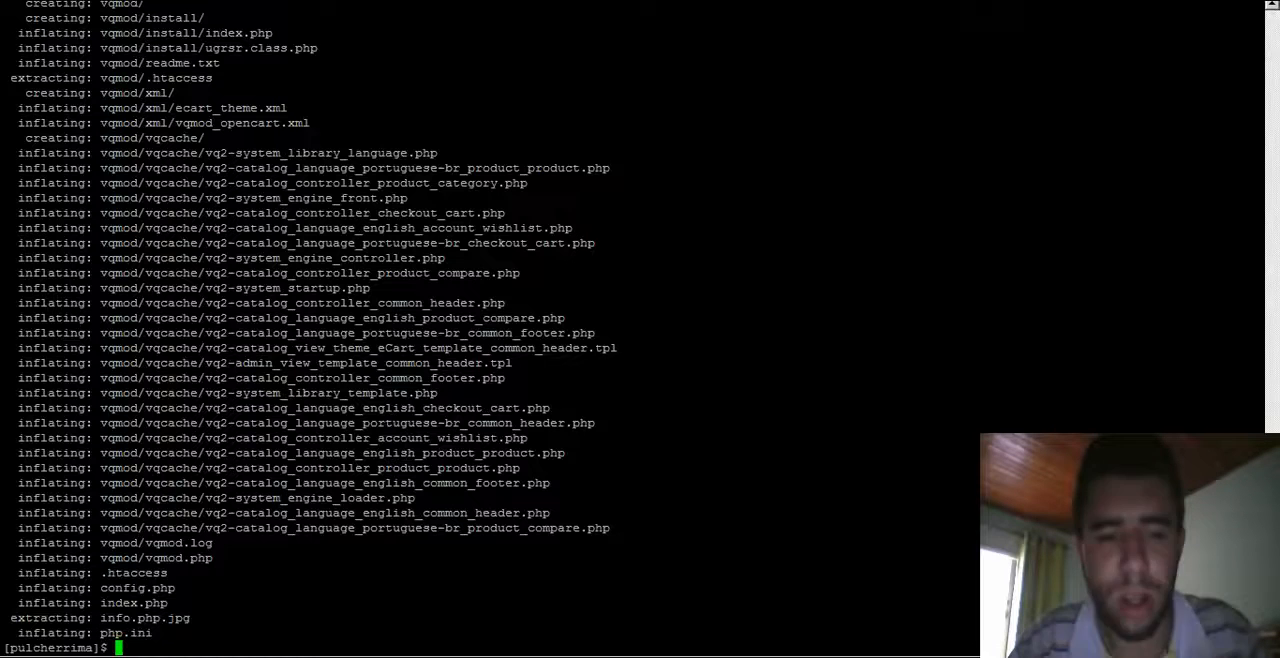
left_click(382, 656)
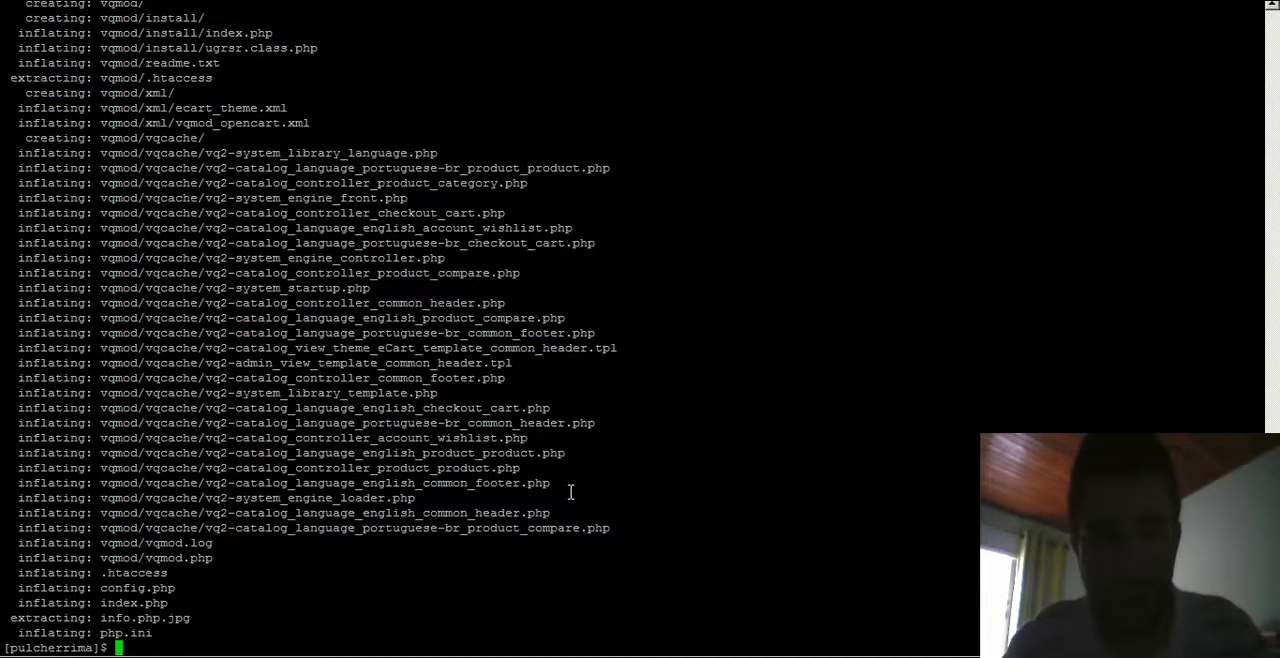
- Launch Midnight Commander and browse the store folder's contents, including the download folder
type("mc")
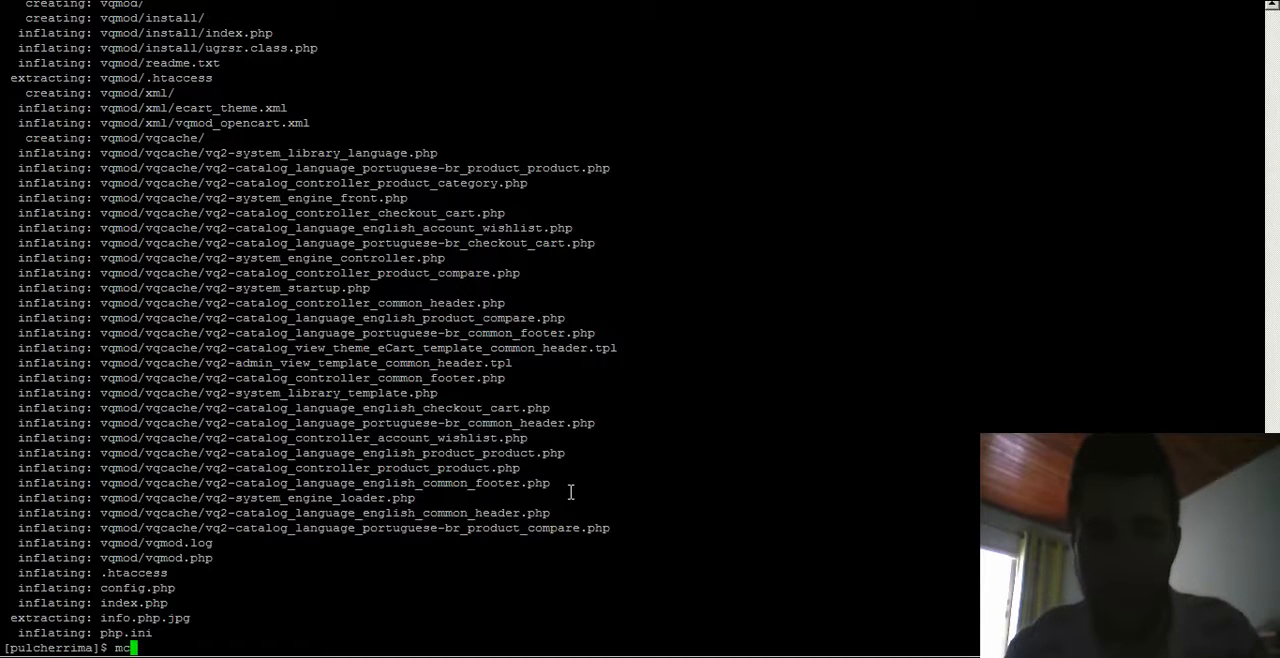
key("Return")
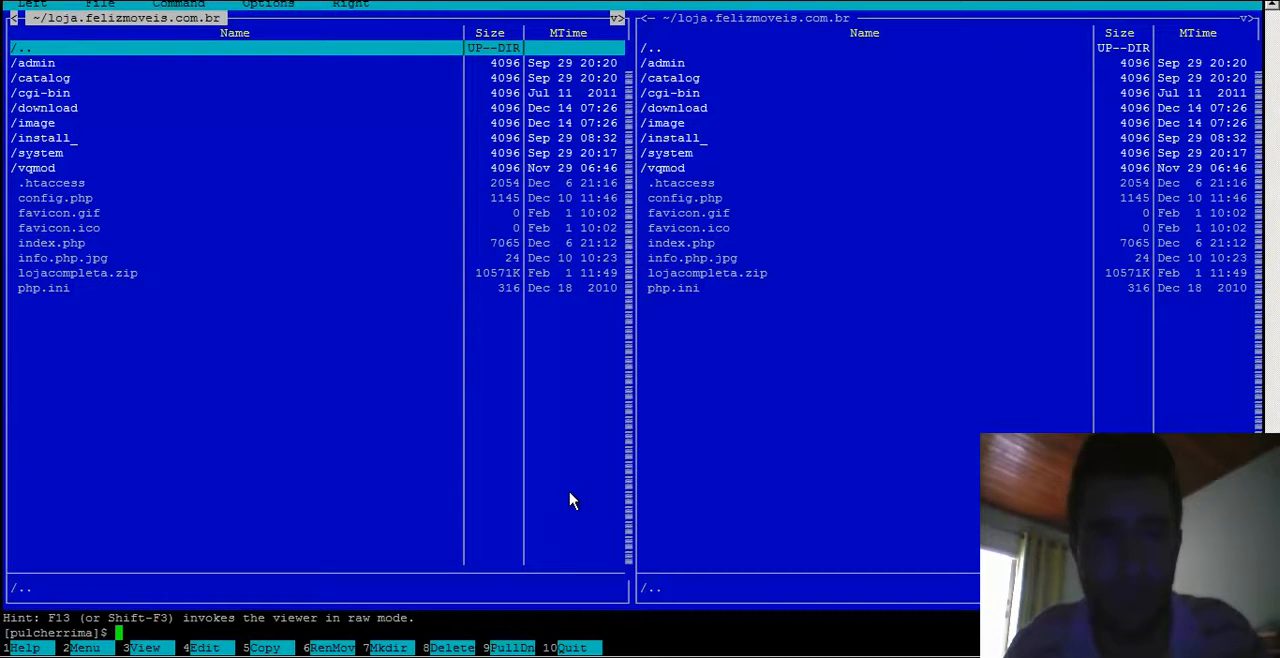
key("Down")
key("Down")
key("Down")
key("Down")
key("Down")
key("Down")
key("Down")
key("Down")
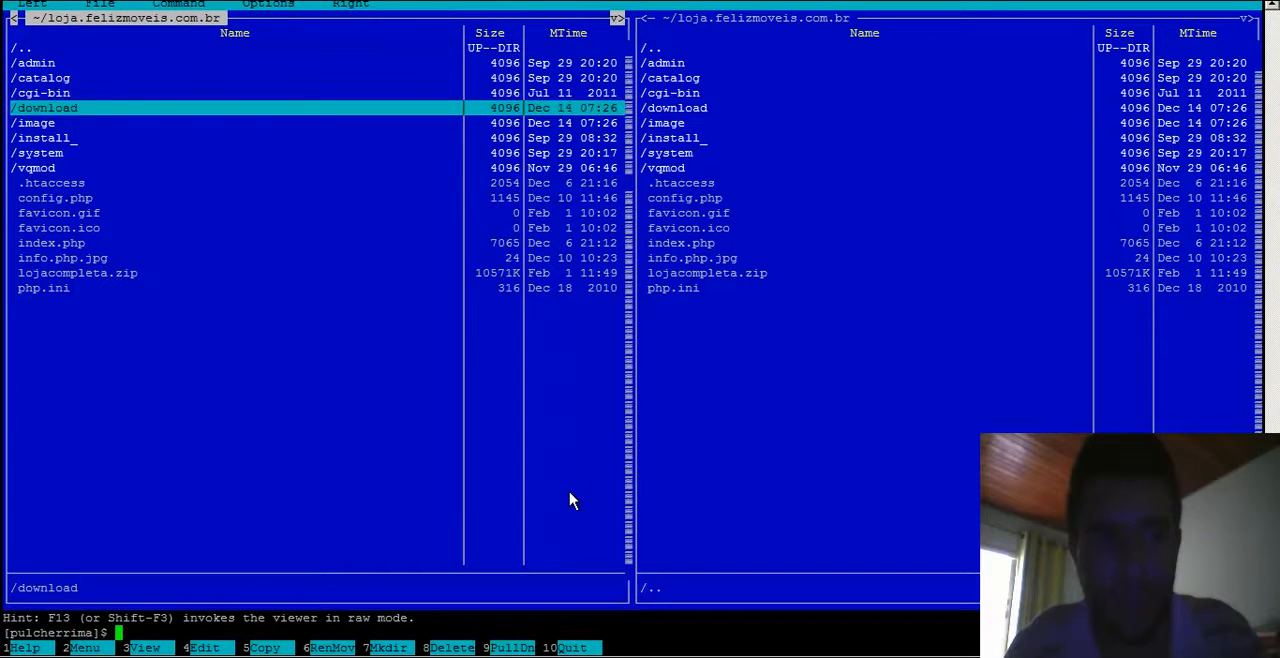
key("Up")
key("Up")
key("Up")
key("Up")
key("Up")
key("Up")
key("Down")
key("Down")
key("Return")
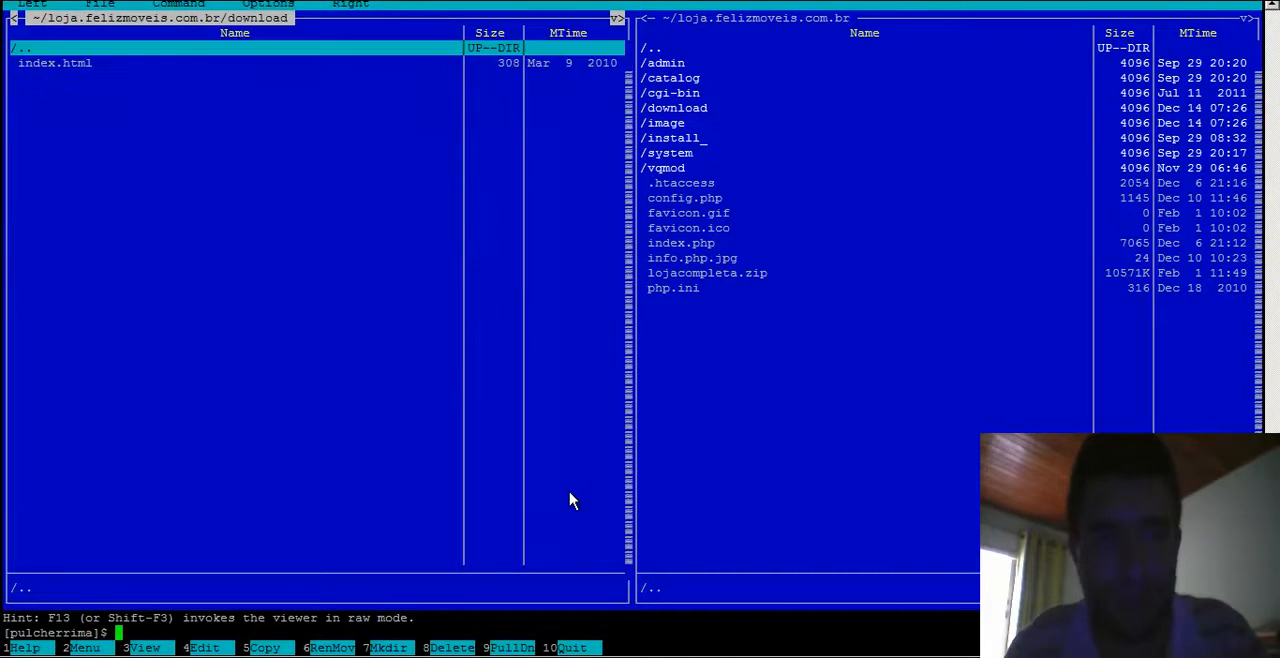
key("Return")
key("Down")
key("Down")
key("Down")
key("Down")
key("Down")
key("Down")
key("Down")
key("Down")
key("Down")
key("Down")
key("Down")
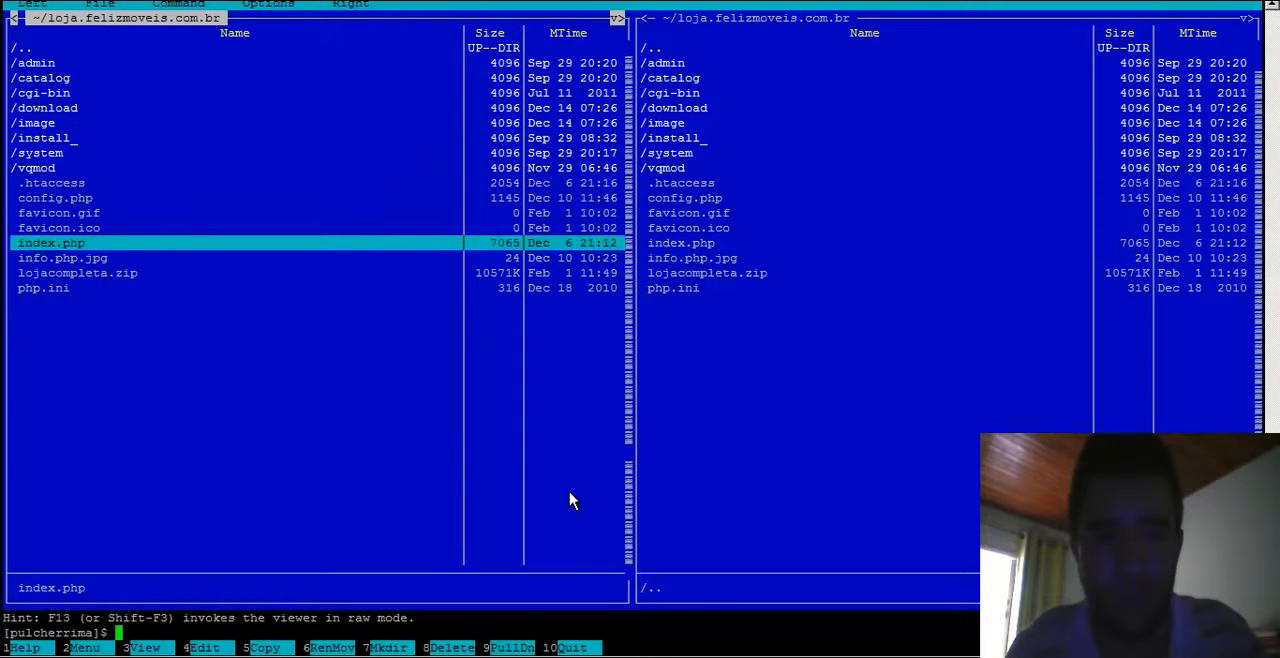
key("Down")
key("Up")
key("Up")
key("Up")
key("Up")
key("Up")
key("Up")
key("Up")
key("Up")
key("Down")
key("Tab")
key("Tab")
key("Tab")
key("Tab")
key("Tab")
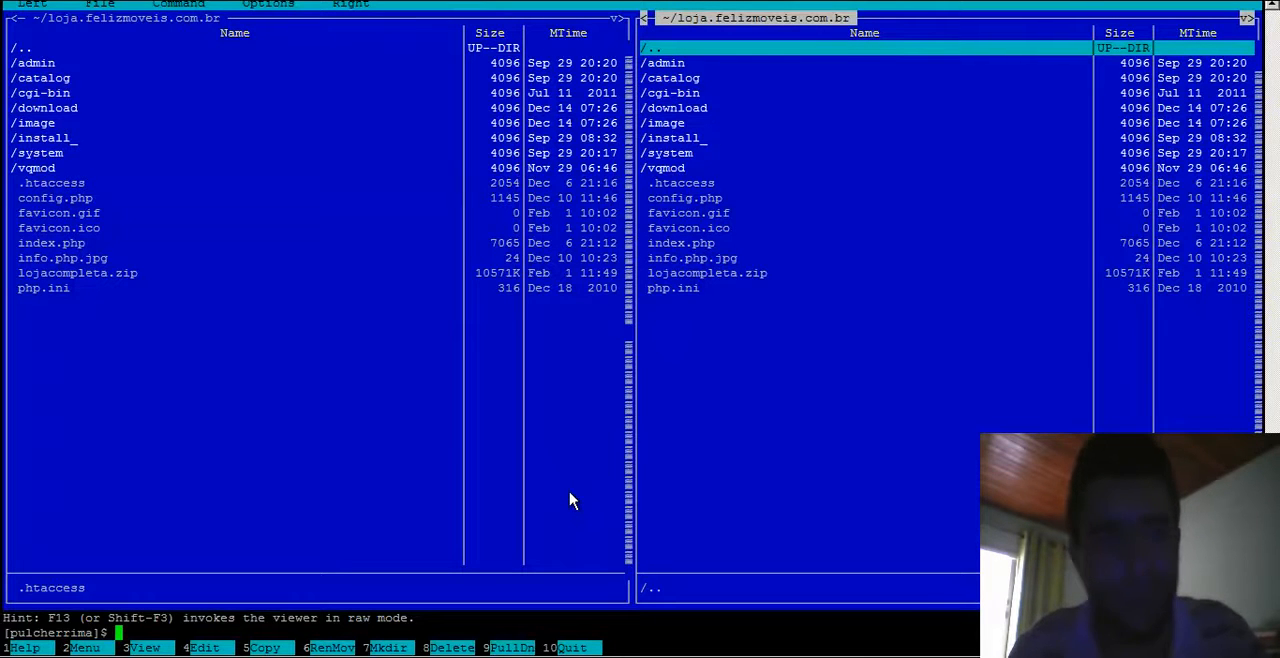
key("Tab")
key("Down")
key("Down")
key("Down")
key("Down")
key("Down")
key("Down")
key("Down")
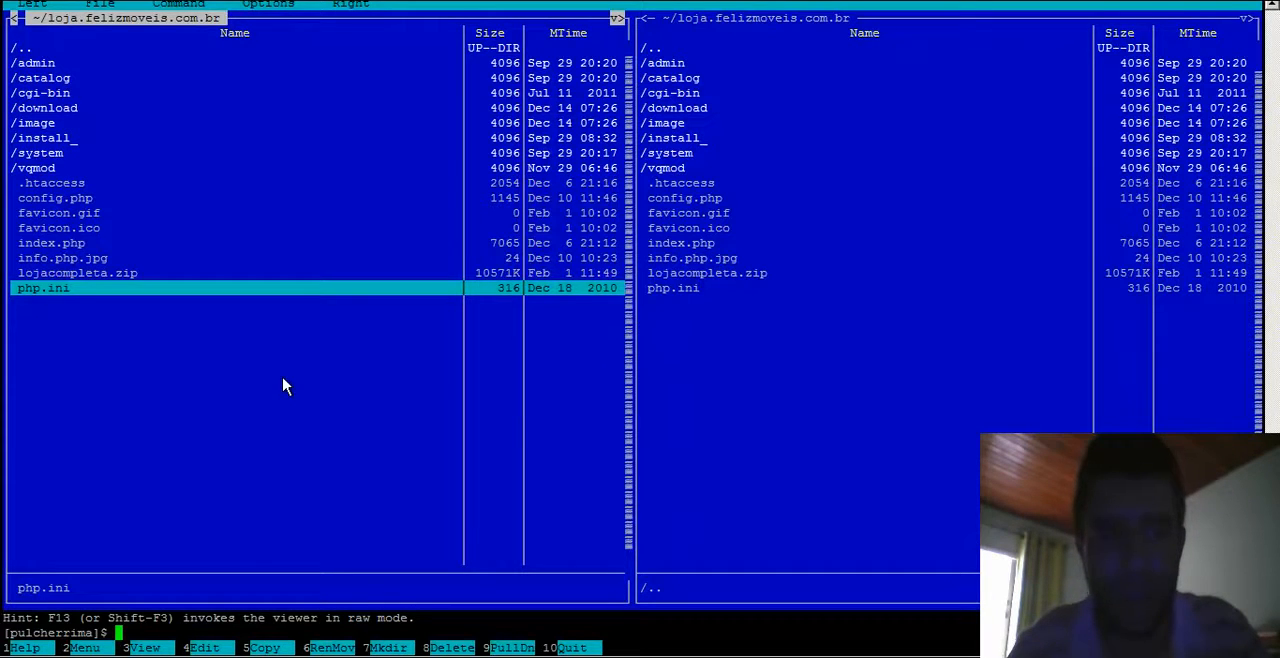
key("Up")
key("Up")
key("Up")
key("Up")
key("Up")
key("Up")
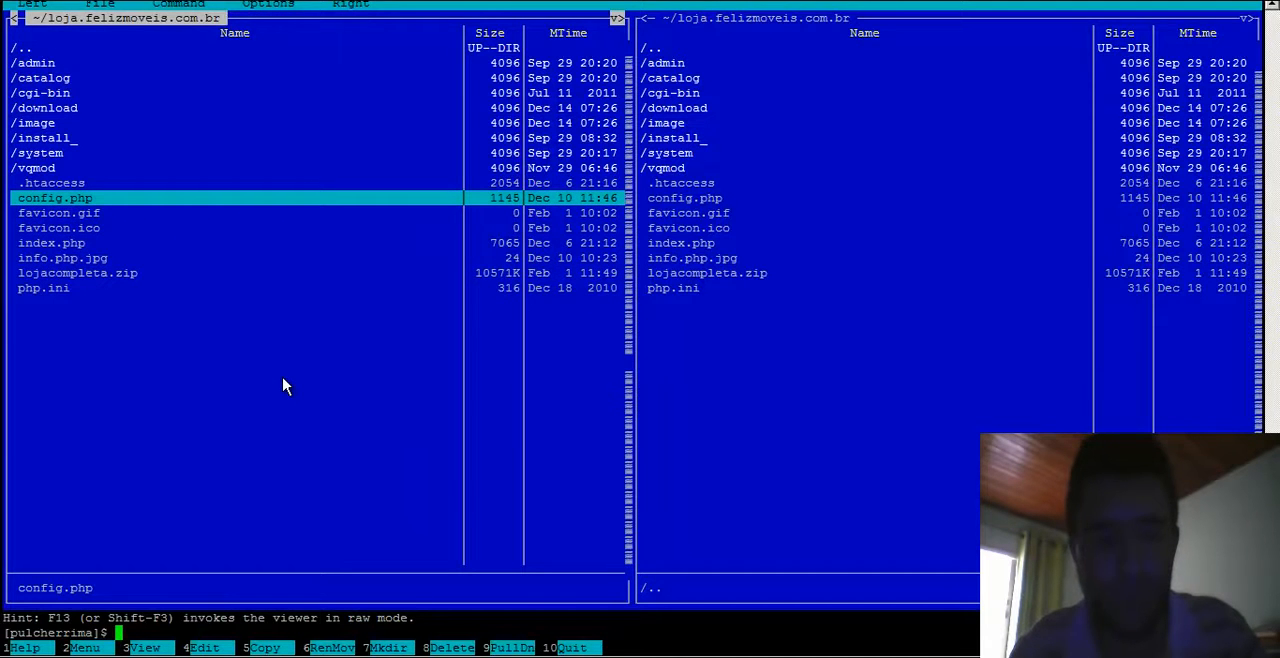
- Open config.php for editing and change the DIR_APPLICATION path to /home/felizmoveis/loja.felizmoveis.com.br/catalog/
key("F4")
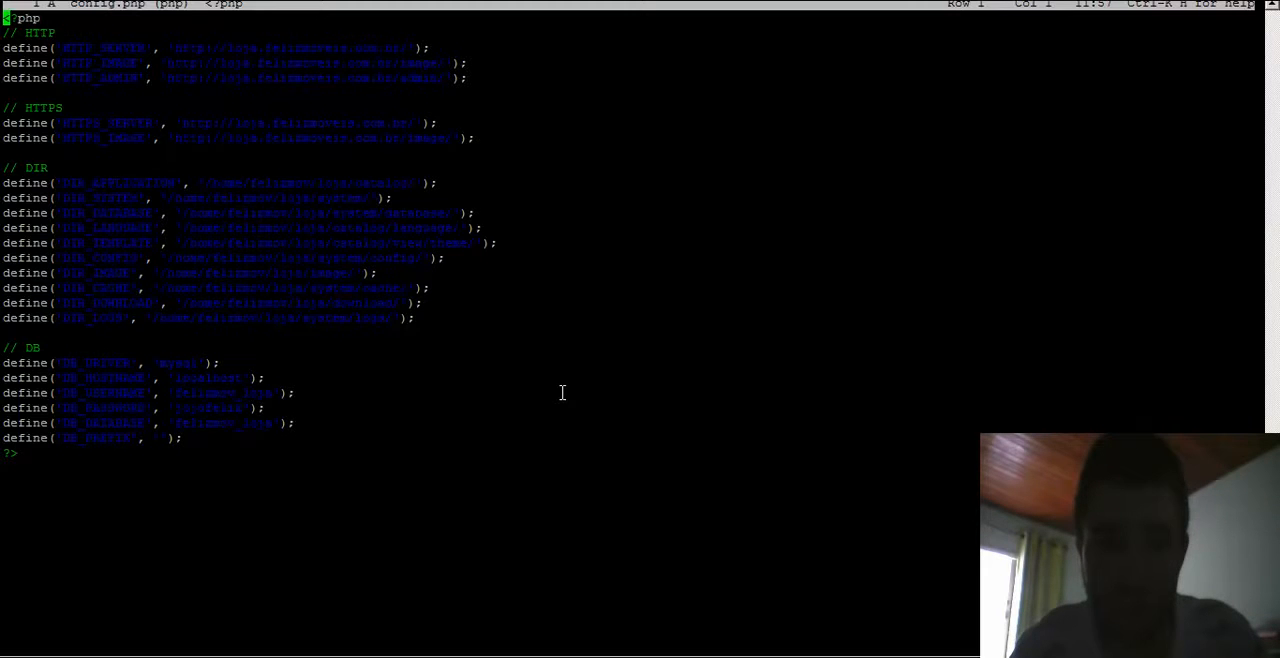
key("Down")
key("Down")
key("Down")
key("Down")
key("Down")
key("Down")
key("Down")
key("Down")
key("Down")
key("Down")
key("Down")
key("Right")
key("Right")
key("Right")
key("Right")
key("Right")
key("Right")
key("Right")
key("Right")
key("Right")
key("Right")
key("Right")
key("Right")
key("Right")
key("Right")
key("Right")
key("Right")
key("Right")
key("Right")
key("Right")
key("Right")
key("Right")
key("Right")
key("Right")
key("Right")
key("Right")
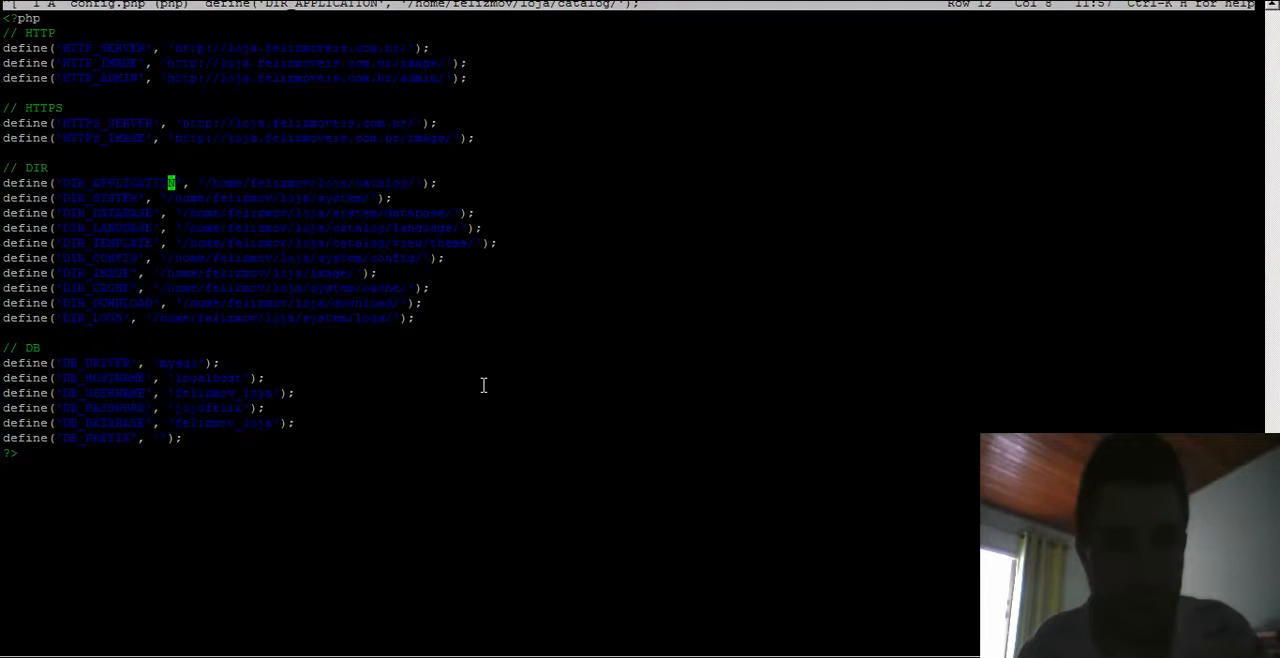
key("Right")
key("Right")
key("Right")
key("Right")
key("Right")
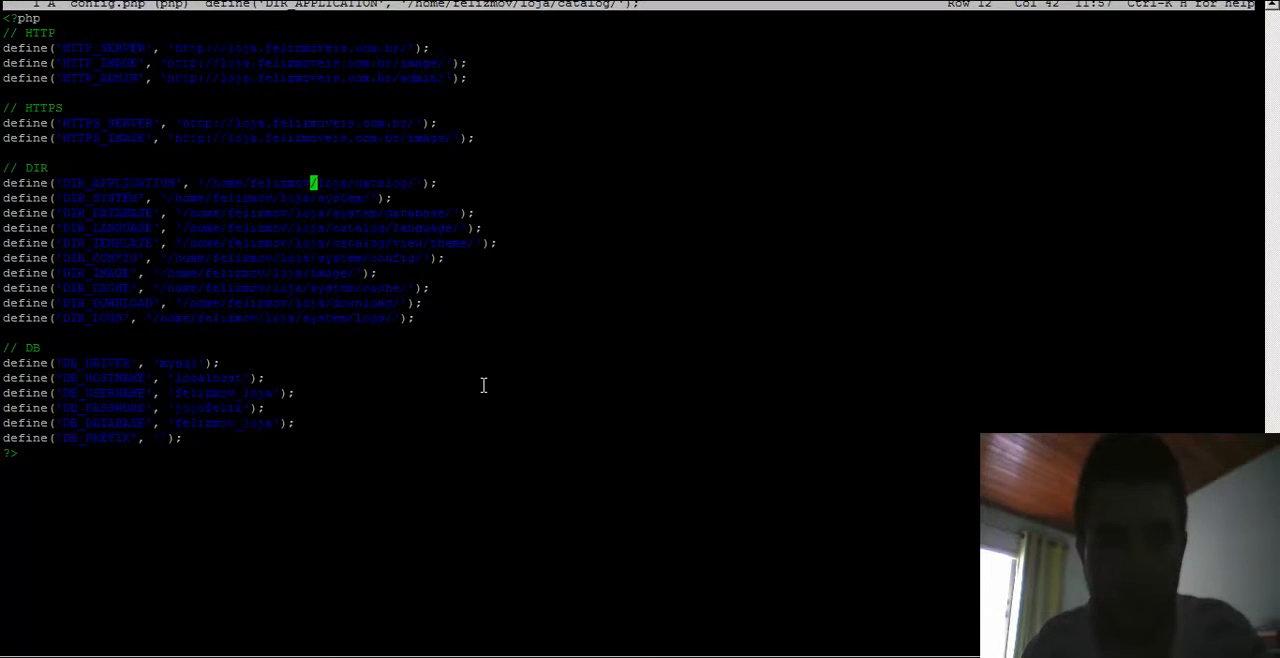
type("eis")
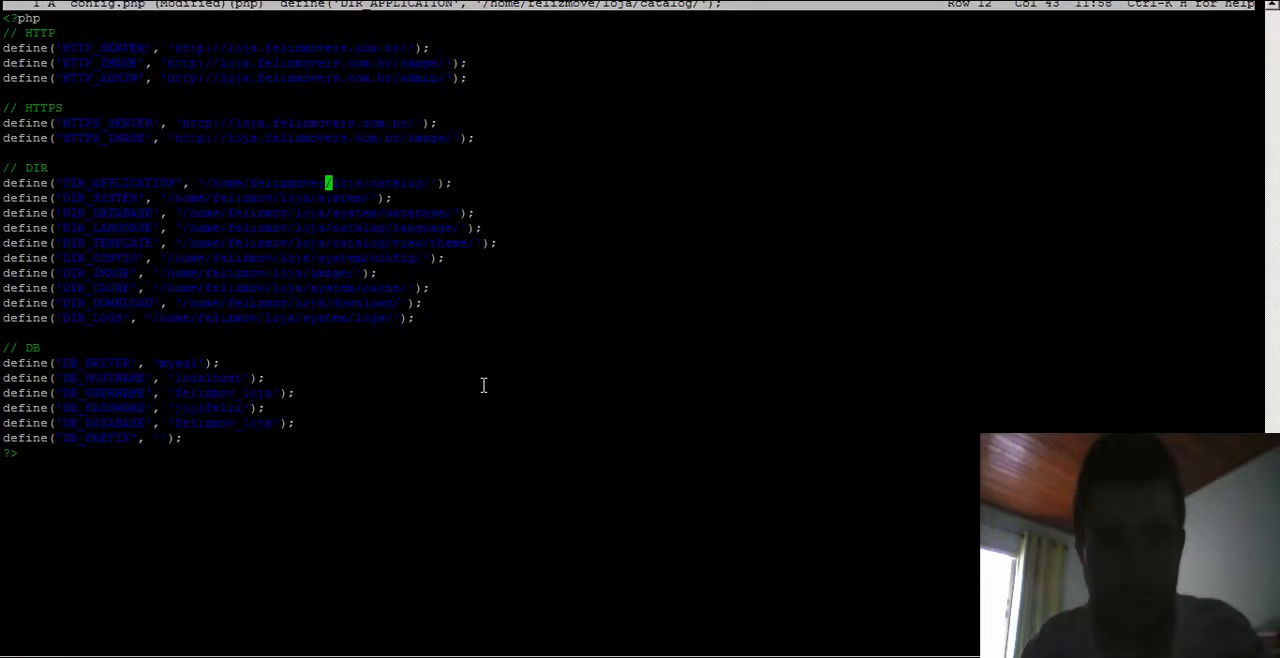
key("Right")
key("Right")
key("Right")
key("Right")
type(".felizmove")
type("zmoveis.com.")
type("br")
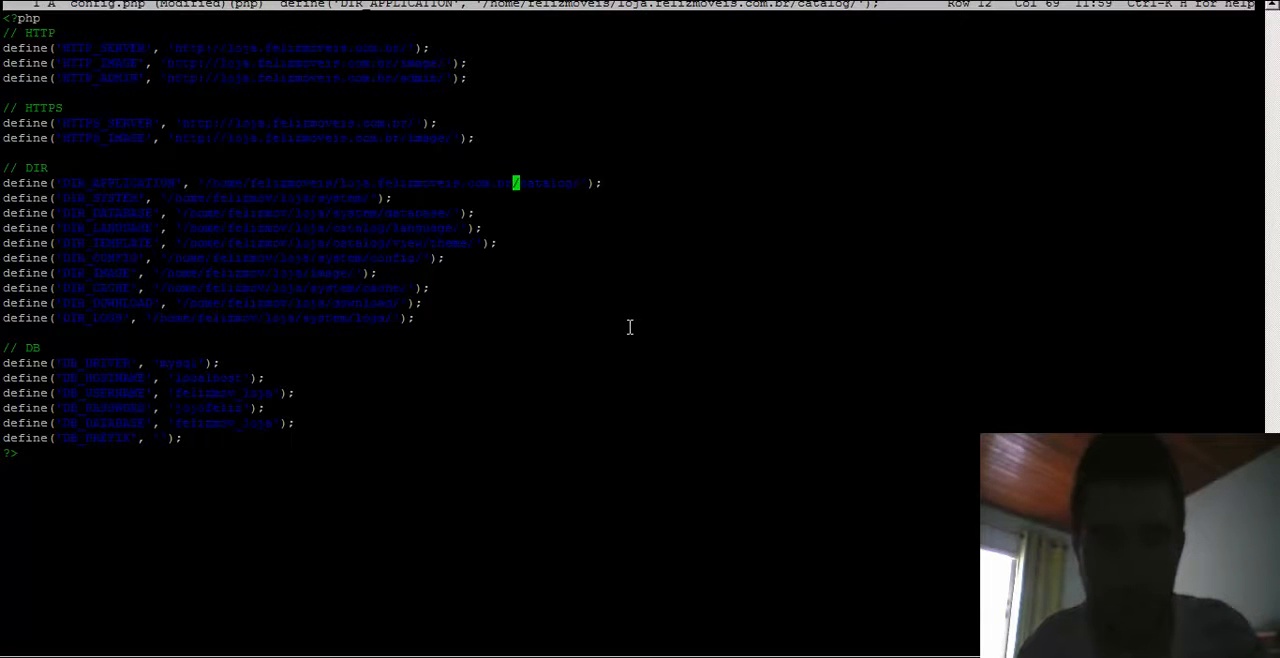
- Use the Run box as a scratch field to copy the text .felizmoveis.com.br to the clipboard
key("super+r")
key("End")
key("BackSpace")
key("BackSpace")
key("BackSpace")
key("BackSpace")
key("BackSpace")
key("BackSpace")
key("BackSpace")
key("BackSpace")
key("BackSpace")
key("BackSpace")
key("BackSpace")
key("BackSpace")
key("BackSpace")
key("BackSpace")
key("BackSpace")
key("BackSpace")
key("BackSpace")
key("BackSpace")
type(".fe")
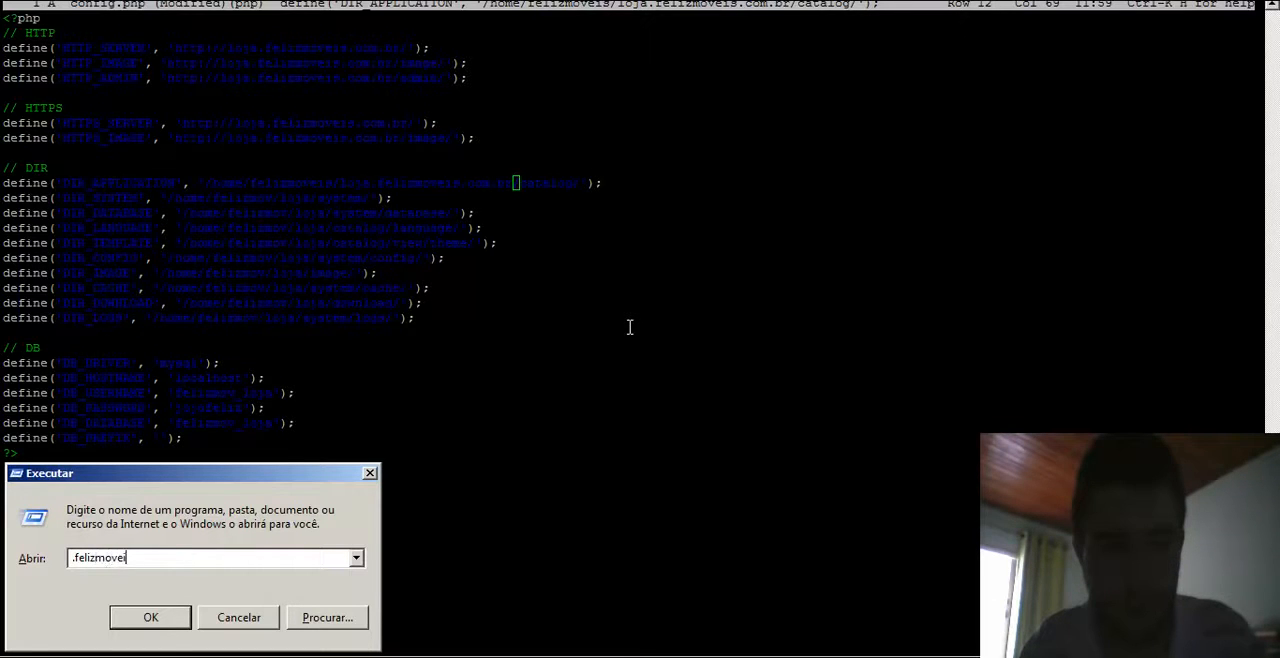
key("ctrl+shift+Left")
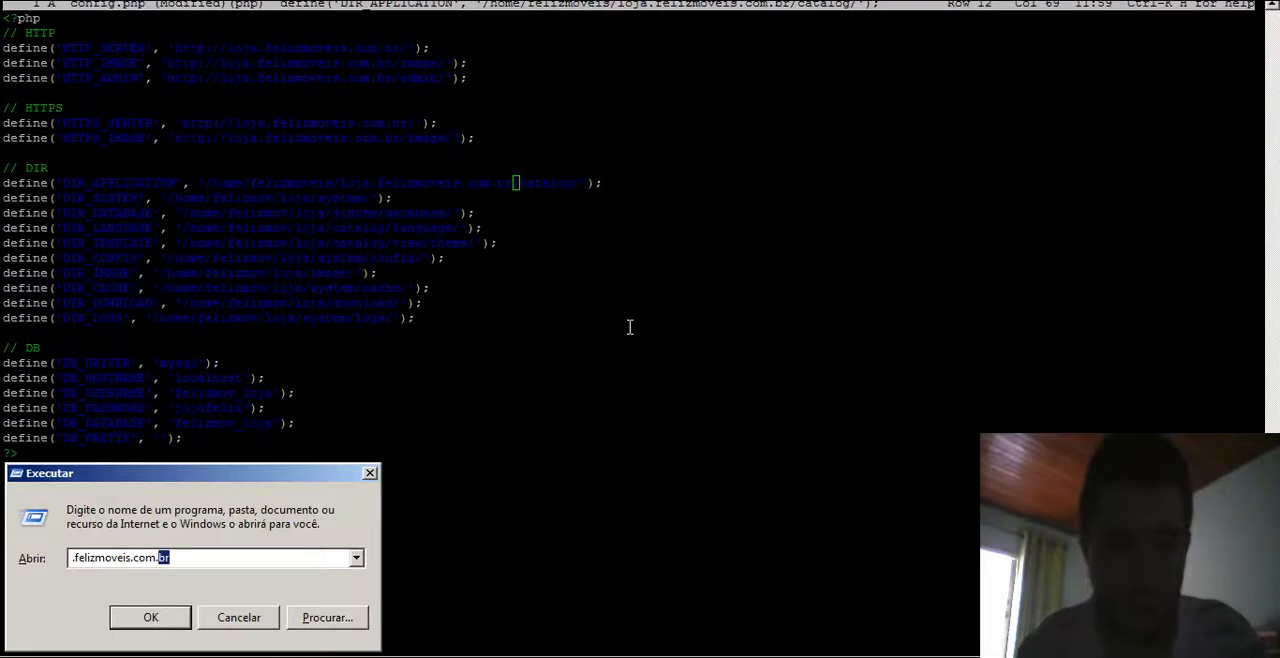
key("shift+Home")
key("ctrl+c")
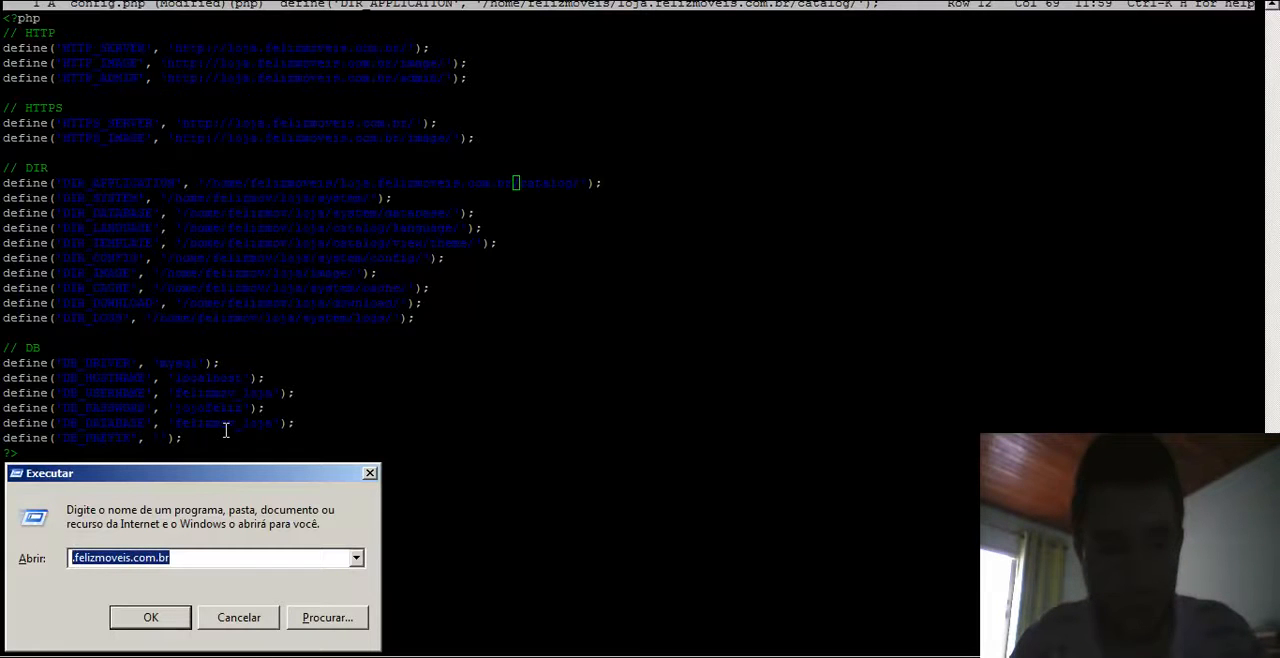
left_click(370, 474)
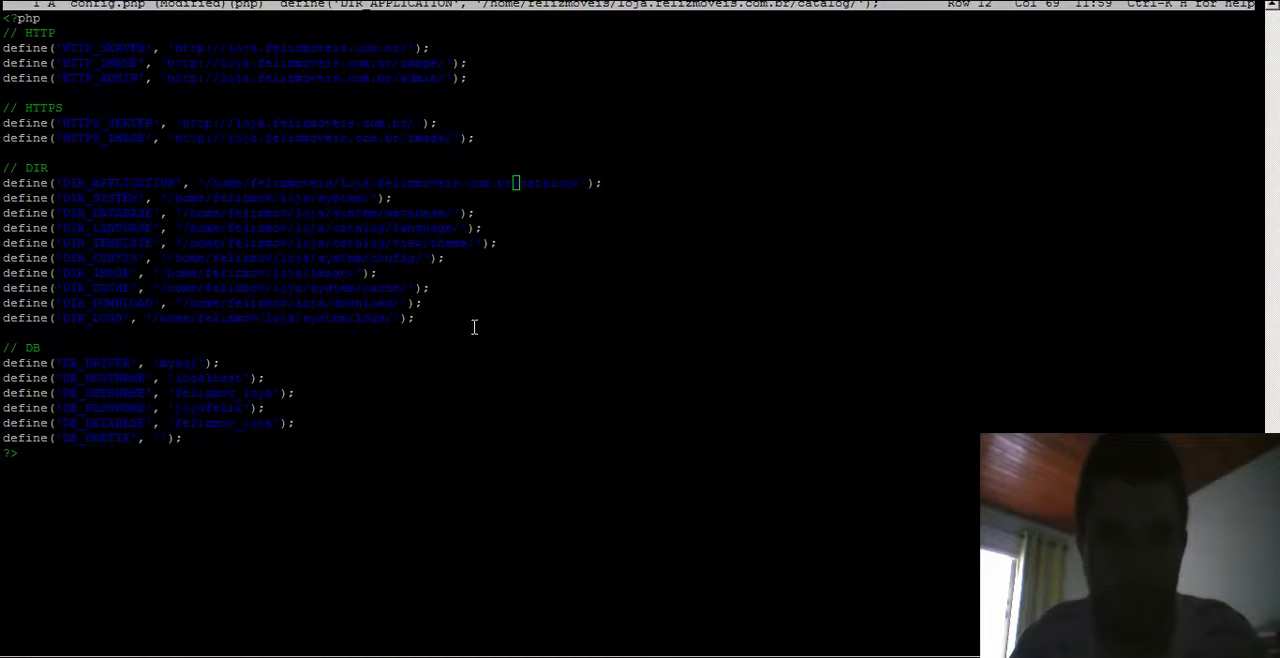
- Paste .felizmoveis.com.br after loja in the DIR_SYSTEM and following DIR paths of config.php
key("Down")
key("Left")
key("Left")
key("Left")
key("Left")
key("Left")
key("Left")
key("Left")
key("Left")
key("Left")
key("Left")
key("Left")
key("Left")
key("Left")
key("Left")
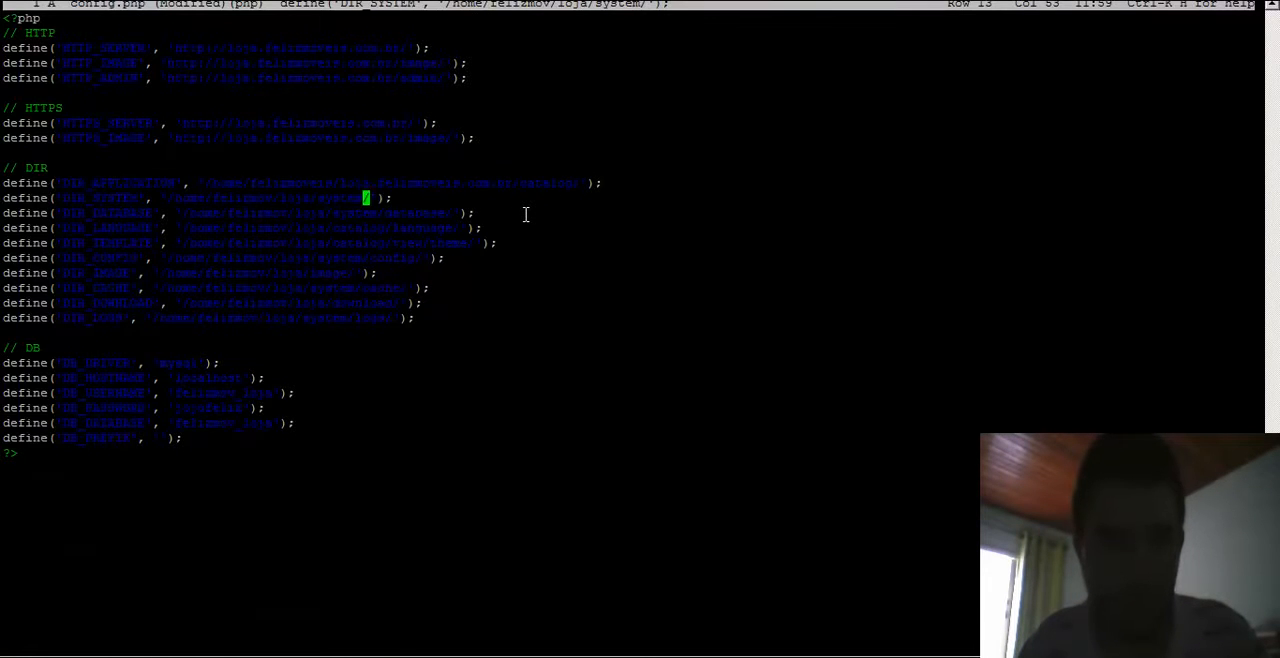
key("Right")
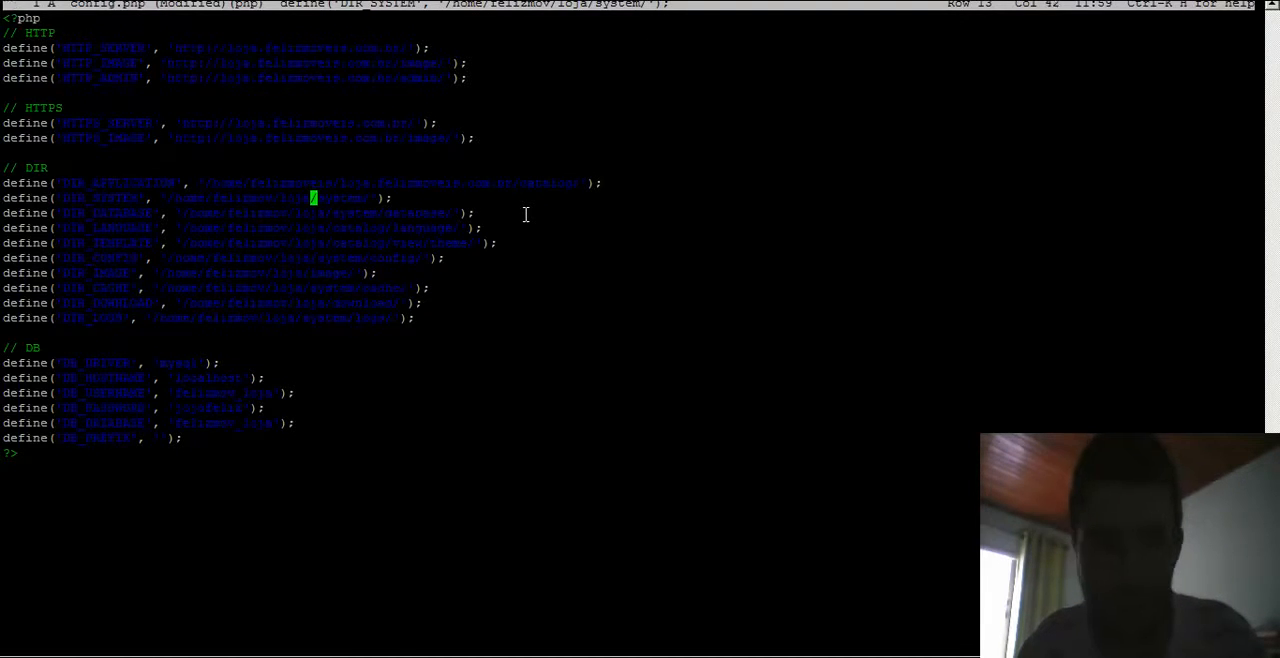
key("ctrl+shift+v")
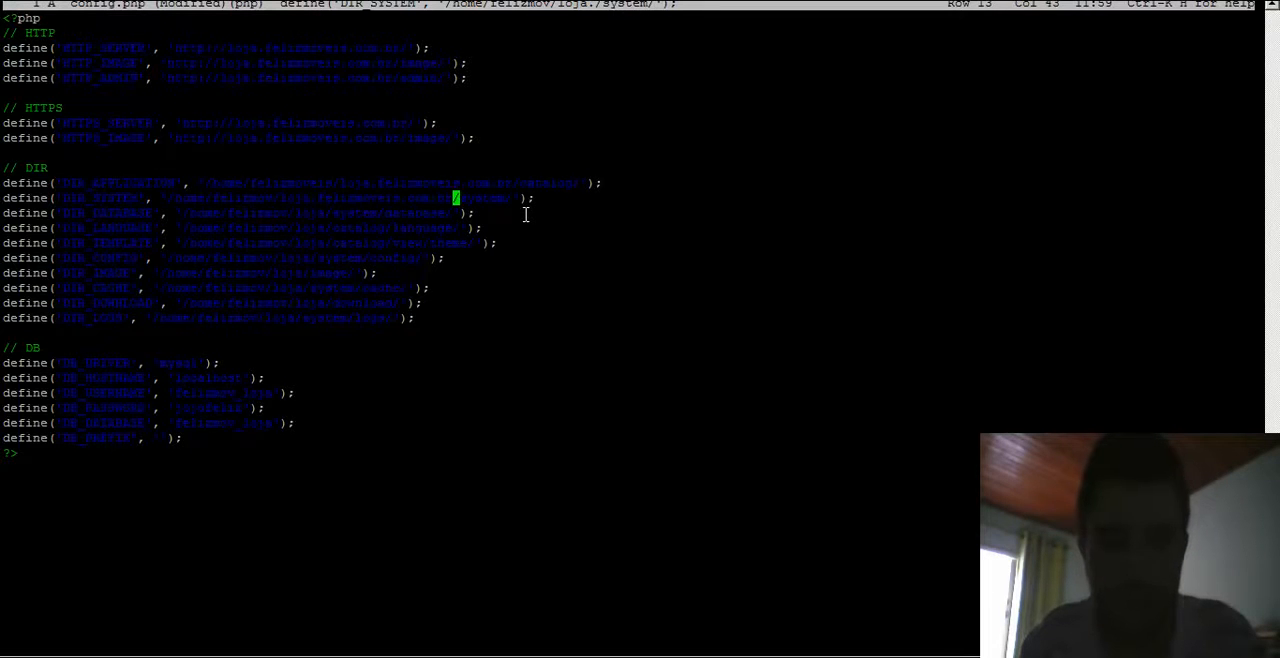
key("Left")
key("Down")
key("Left")
key("Left")
key("Left")
key("Left")
key("Left")
key("Left")
key("Left")
key("Left")
key("Left")
key("Left")
key("Left")
key("Left")
key("Left")
key("Left")
key("Left")
key("Left")
key("Left")
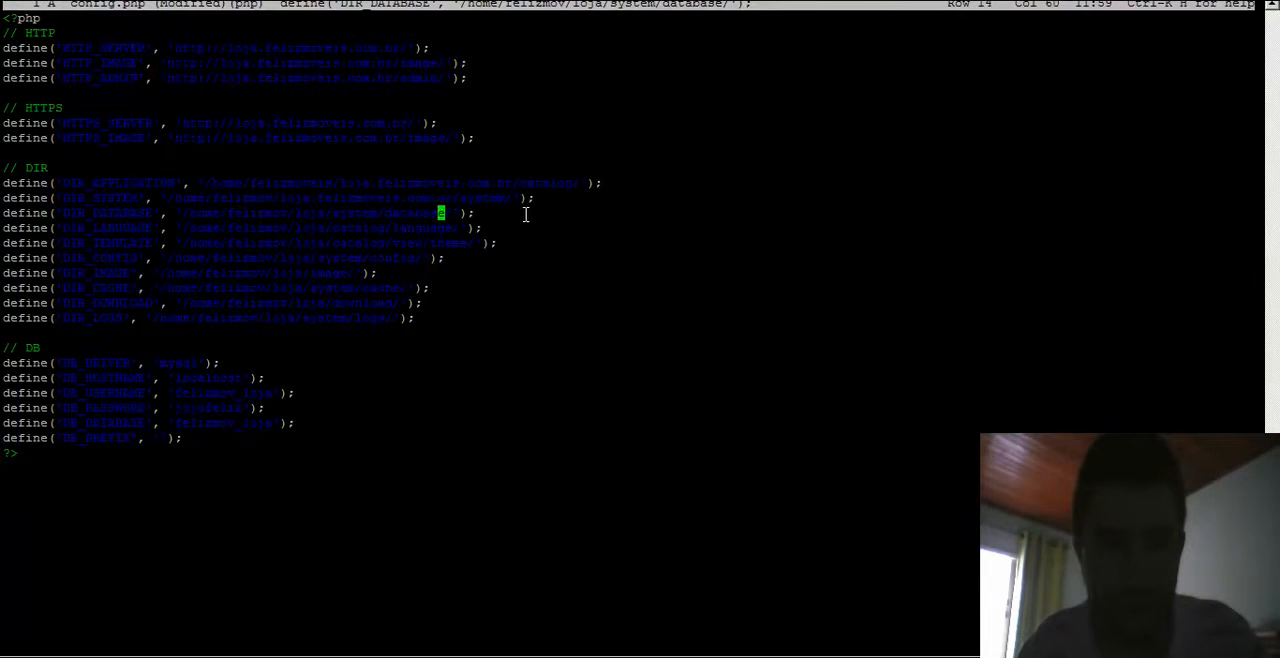
key("ctrl+shift+v")
key("Down")
key("Left")
key("Left")
key("Left")
key("Left")
key("Left")
key("Left")
key("Left")
key("Left")
key("Left")
key("Left")
key("Left")
key("Left")
key("Left")
key("Left")
key("Left")
key("Left")
key("Left")
key("Left")
key("Left")
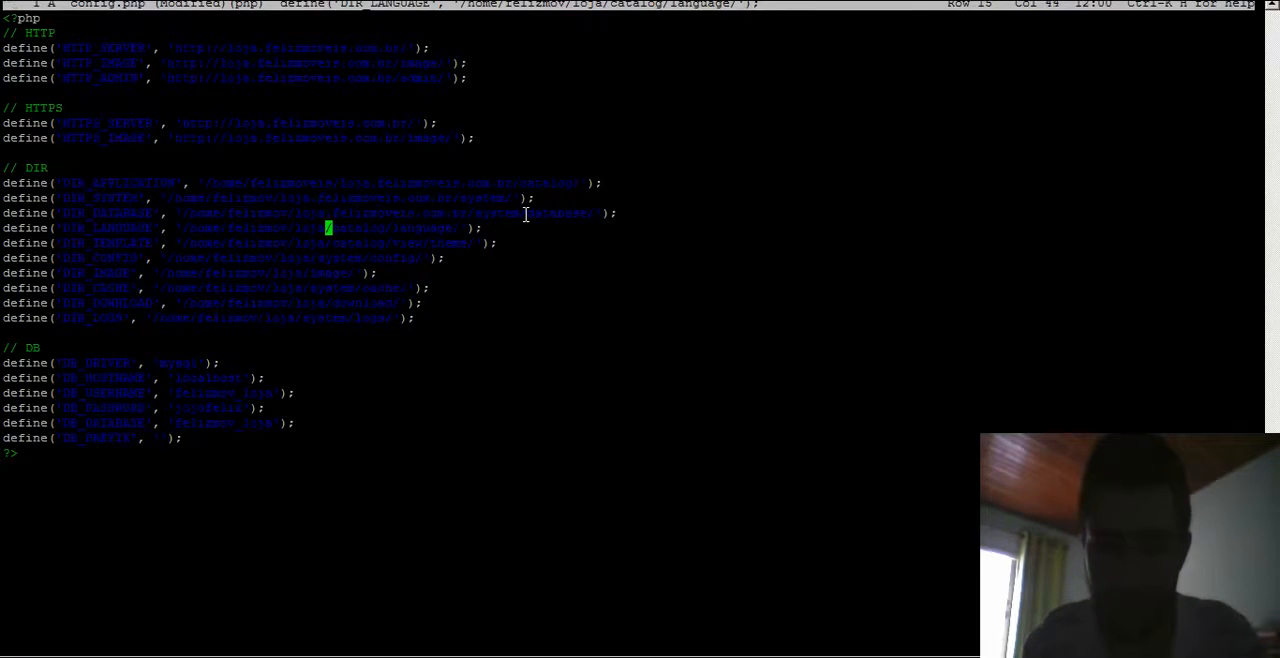
key("ctrl+shift+v")
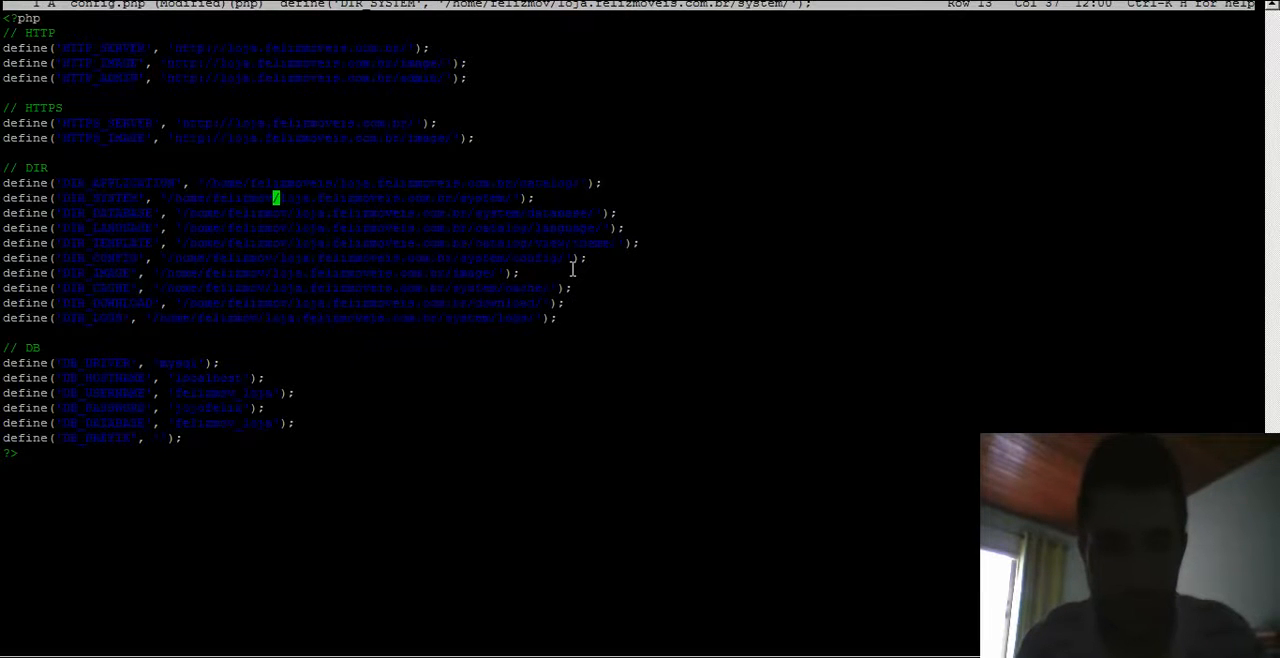
- Change /home/felizmov to /home/felizmoveis in every remaining DIR path, then save config.php and exit the editor
type("eis")
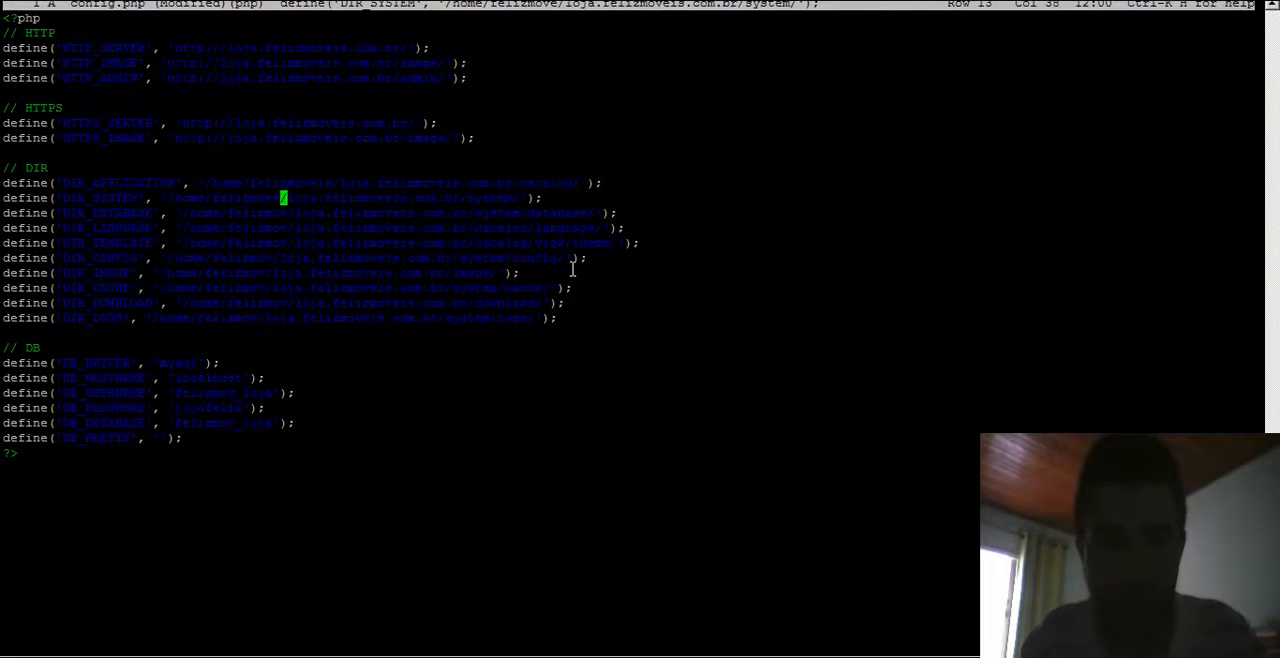
key("Down")
type("eis")
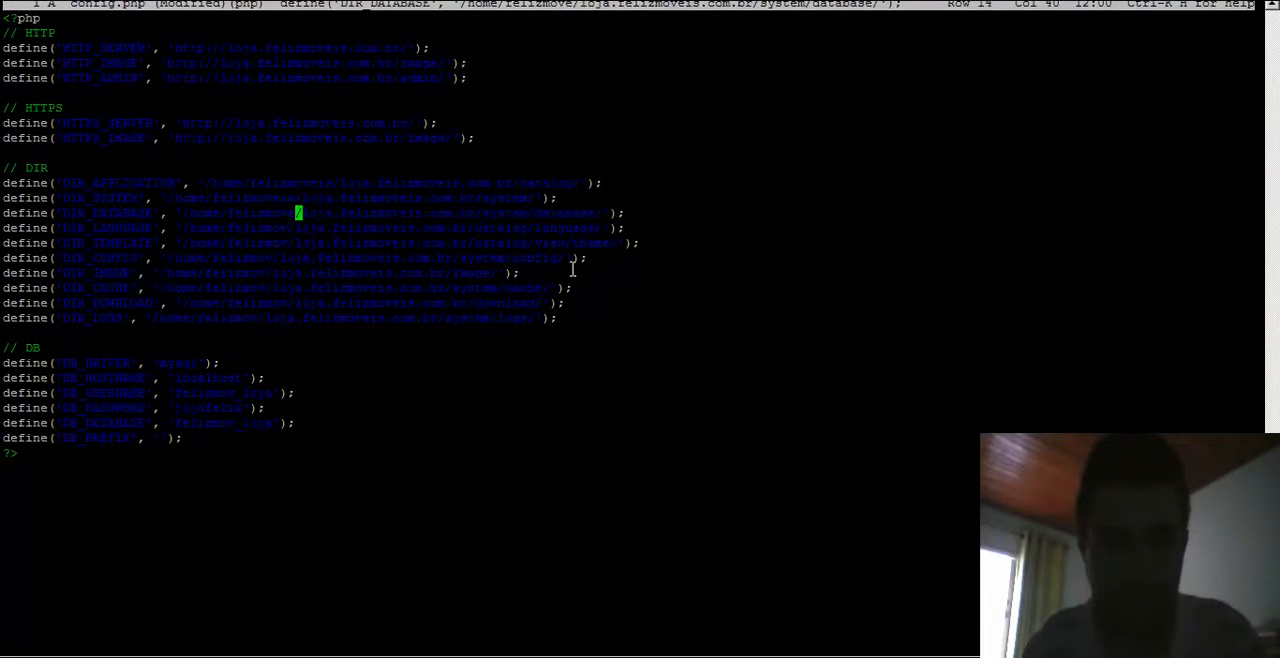
key("Down")
type("eis")
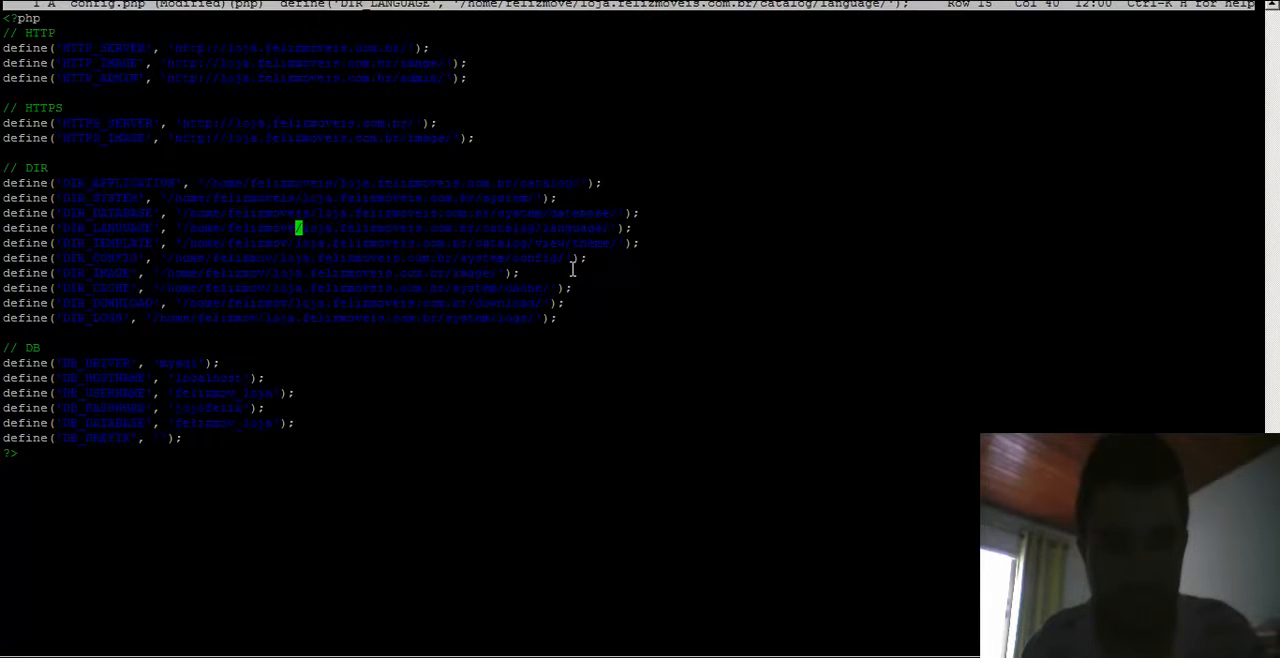
key("Down")
key("Left")
key("Left")
key("Left")
type("eis")
key("Down")
key("Left")
key("Left")
key("Left")
key("Left")
key("Left")
key("Left")
type("eis")
key("Down")
key("Left")
key("Left")
key("Left")
type("eis")
key("Down")
key("Left")
key("Left")
key("Left")
type("eis")
key("Down")
type("eis")
key("Down")
key("Left")
key("Left")
key("Left")
key("Left")
key("Left")
key("Left")
type("eis")
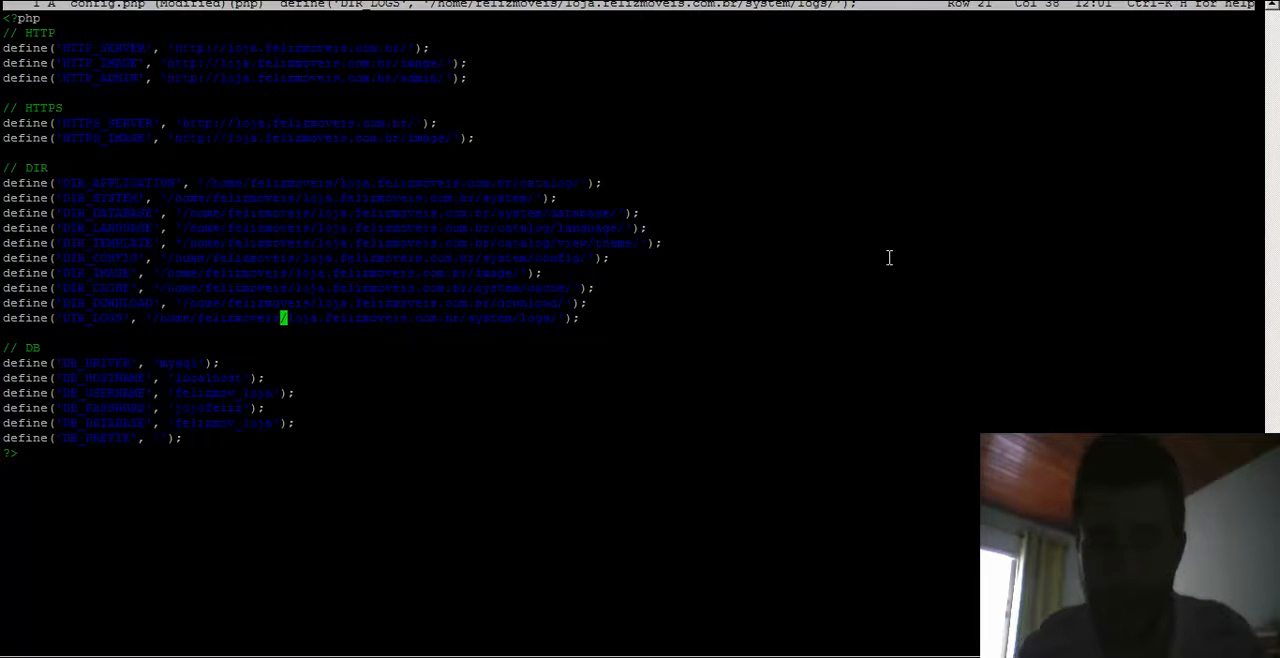
key("ctrl+k")
key("h")
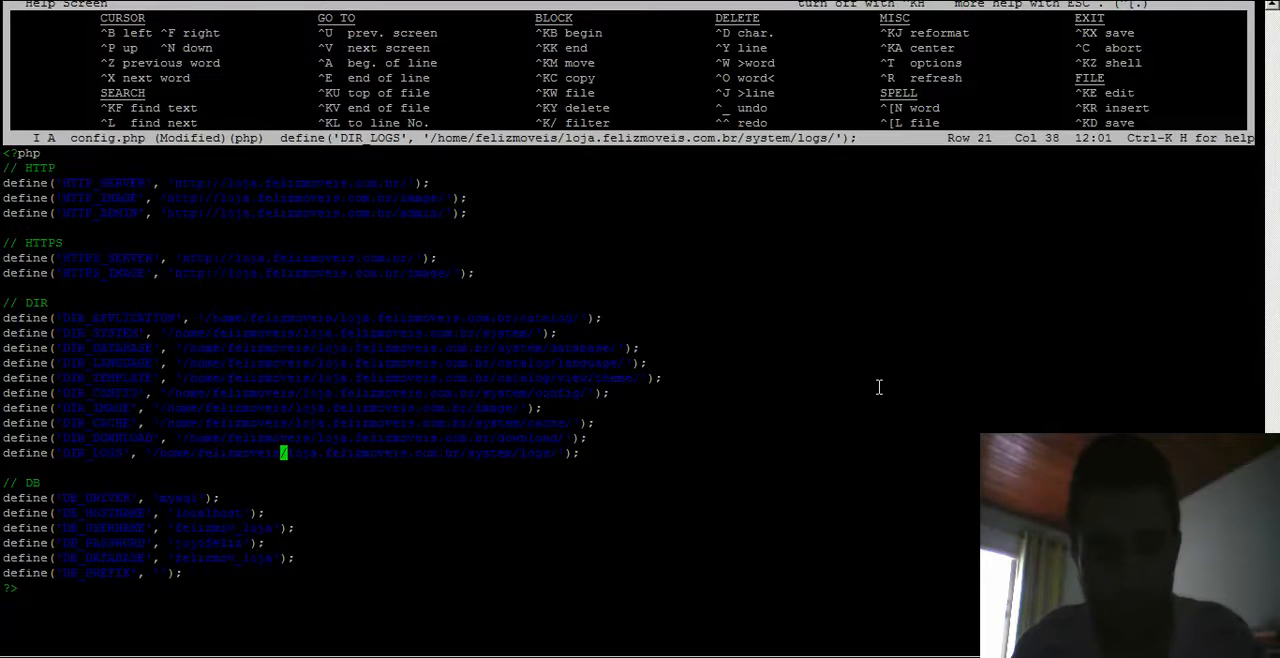
key("ctrl+k")
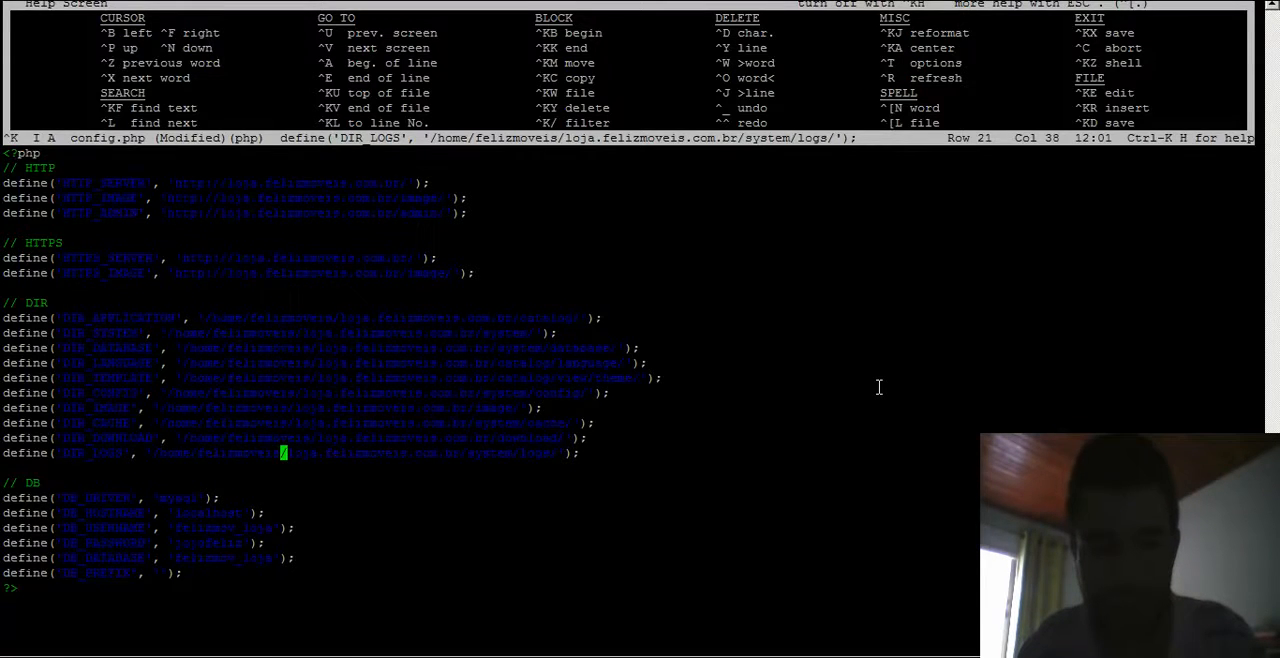
key("x")
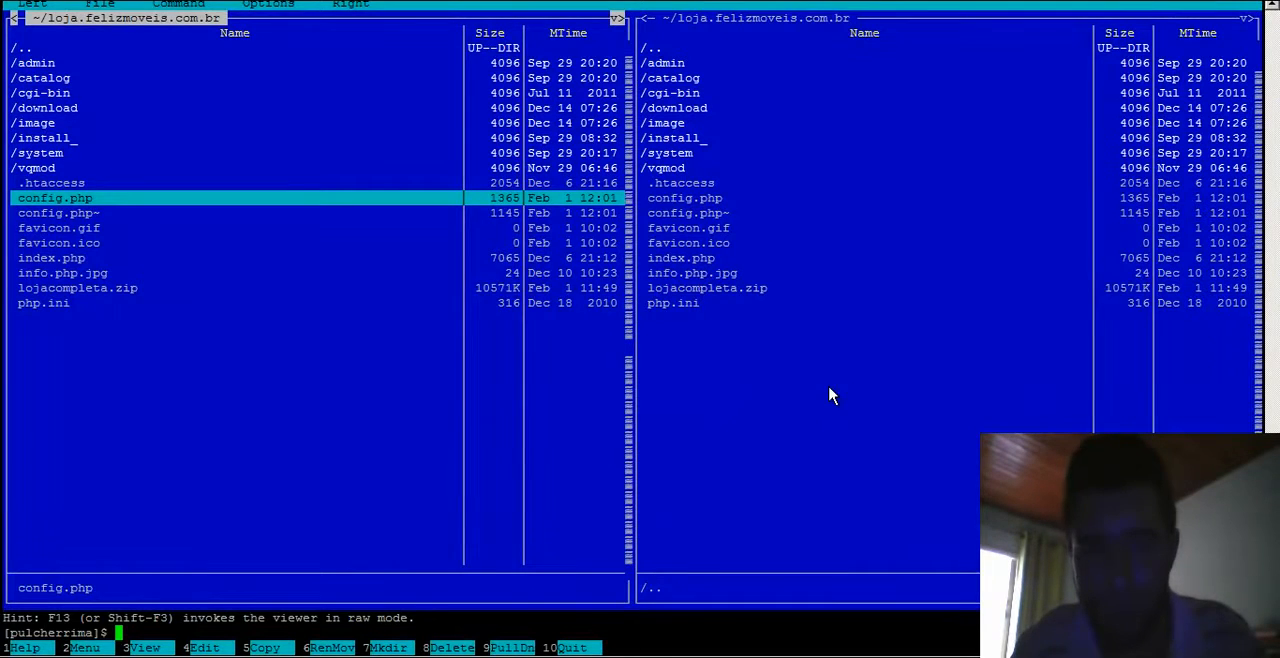
- Reload the store page in the browser and examine the database connection error messages
key("alt+Tab")
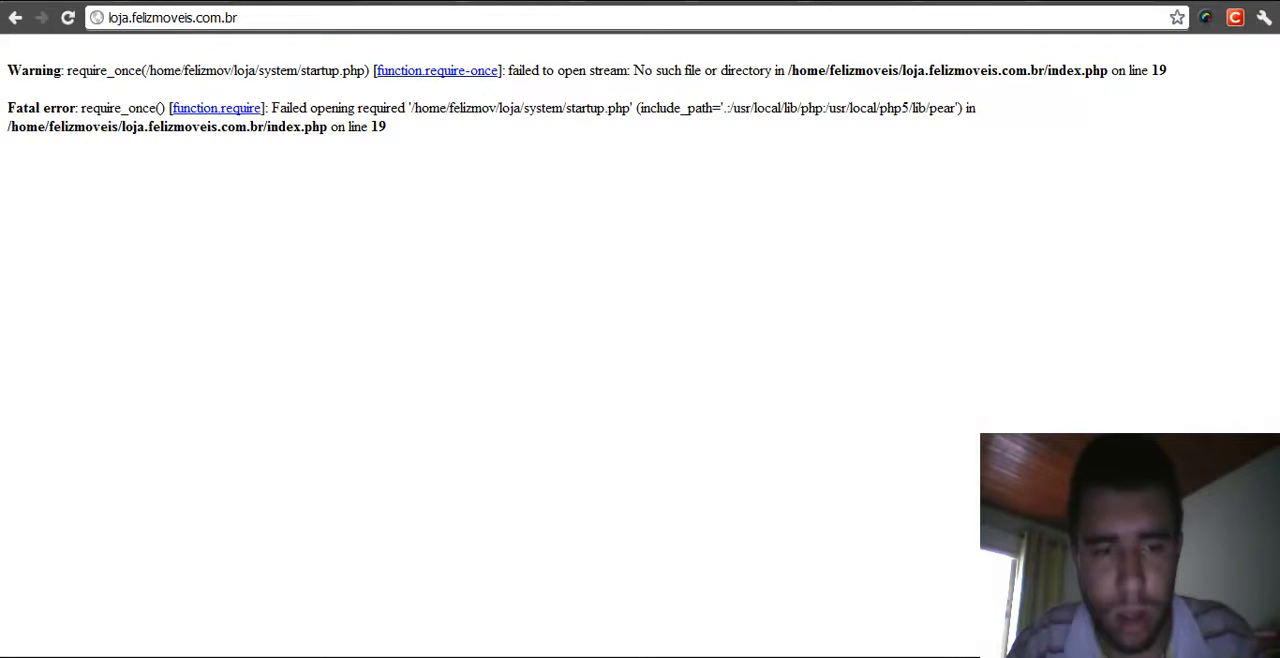
left_click(68, 18)
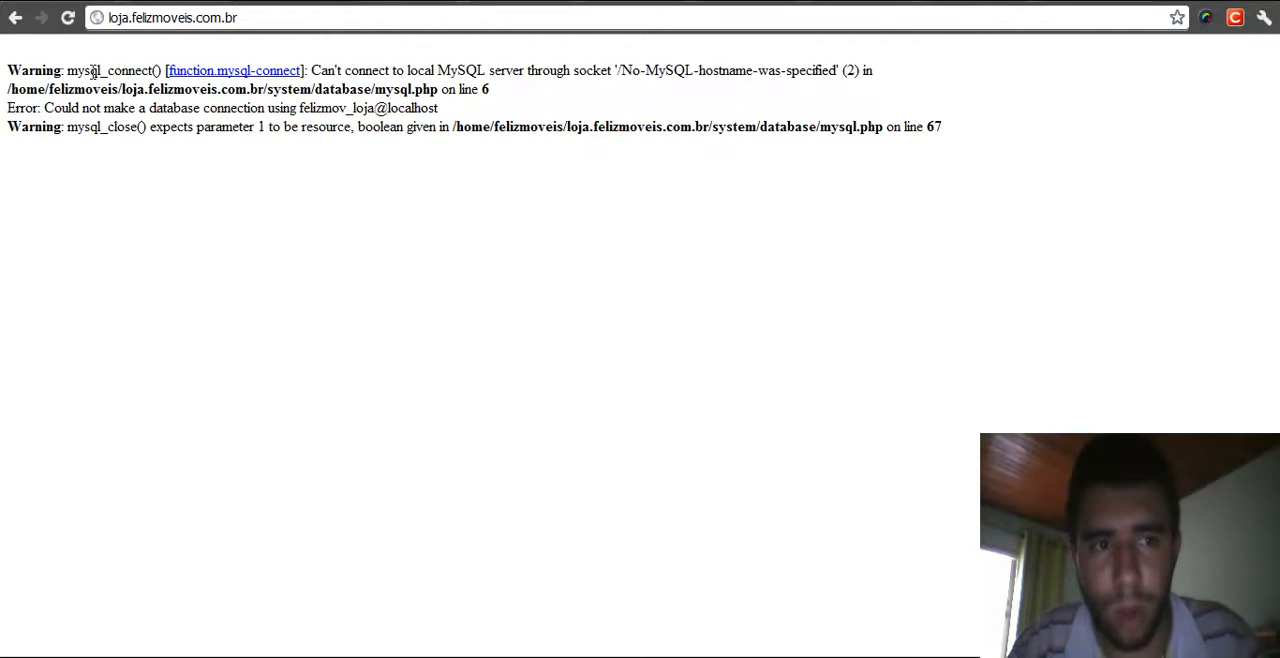
left_click_drag(62, 70, 165, 62)
left_click(472, 264)
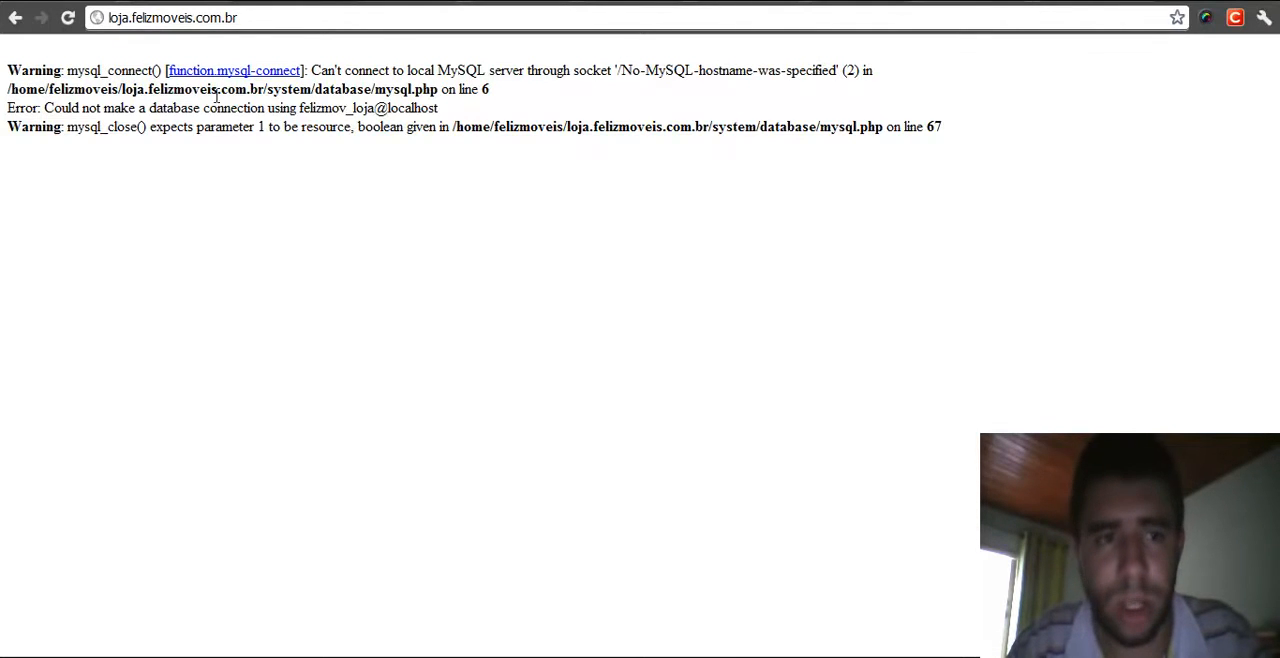
left_click_drag(405, 70, 575, 68)
left_click(417, 266)
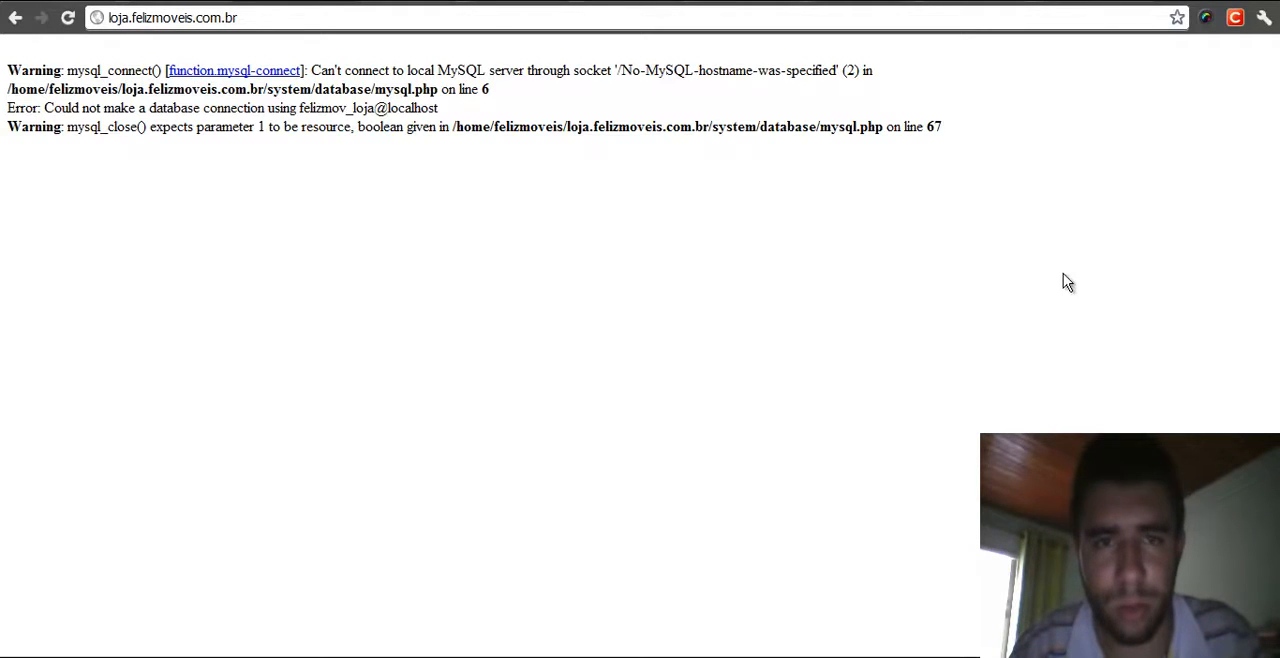
- Export the felizmov_loja database from phpMyAdmin as an SQL file using the quick export method
key("ctrl+Tab")
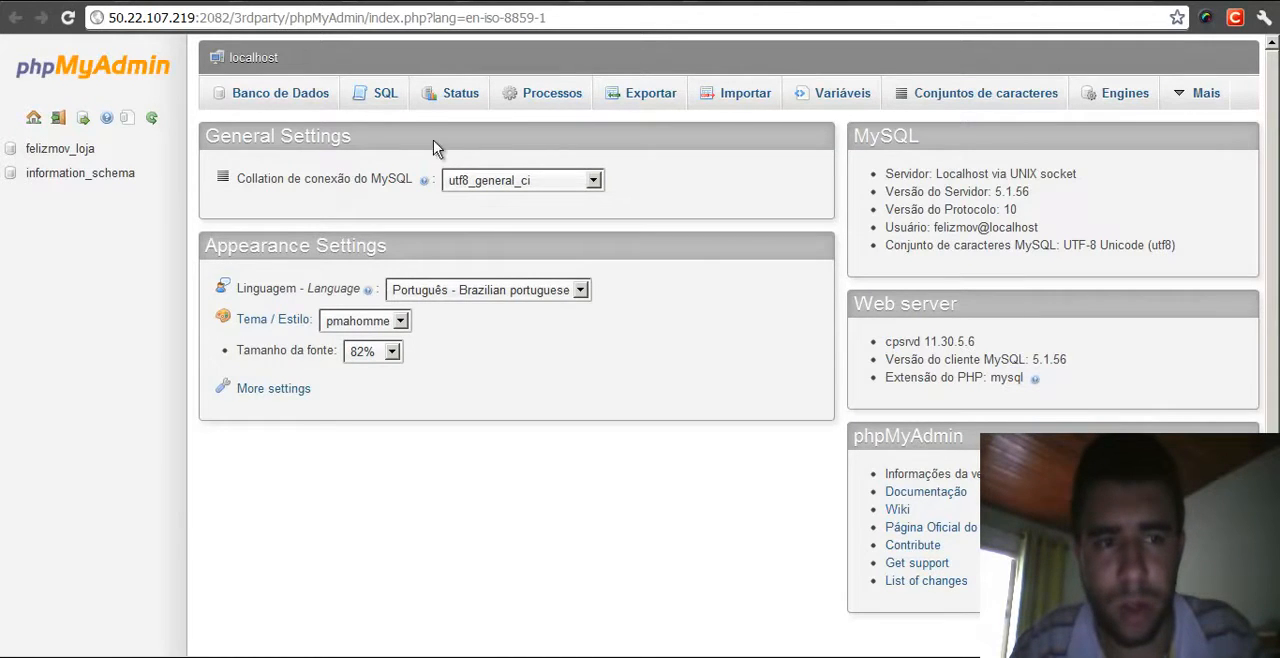
left_click(38, 155)
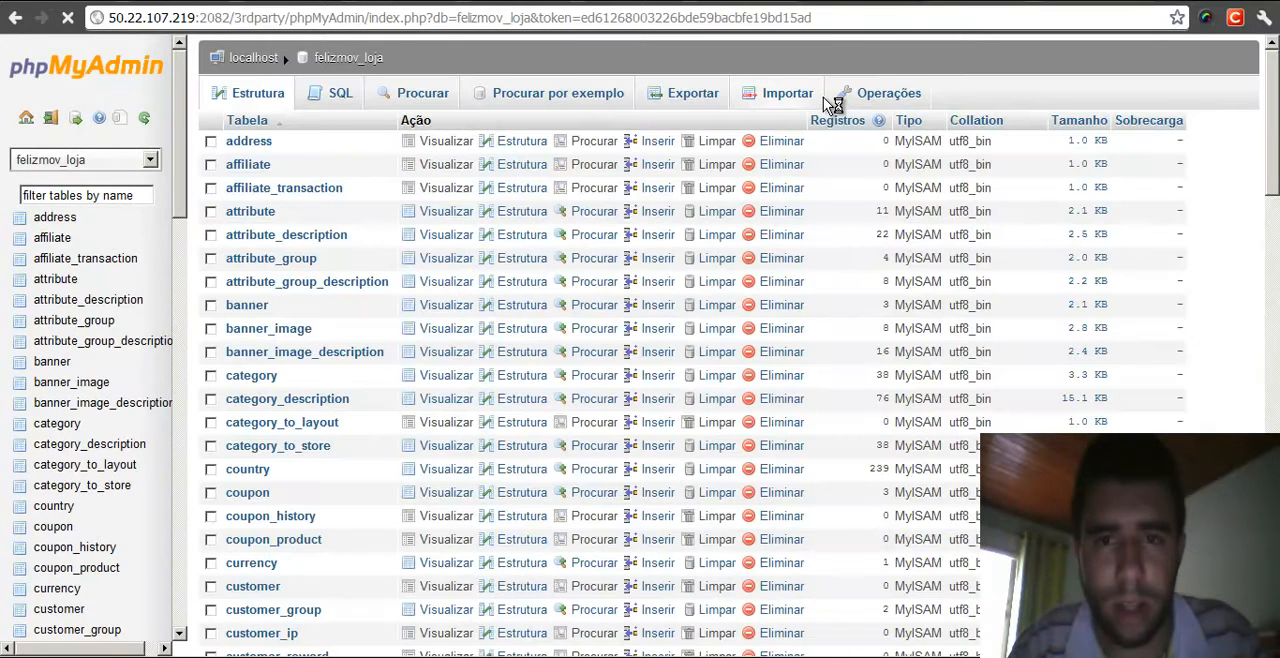
left_click(680, 100)
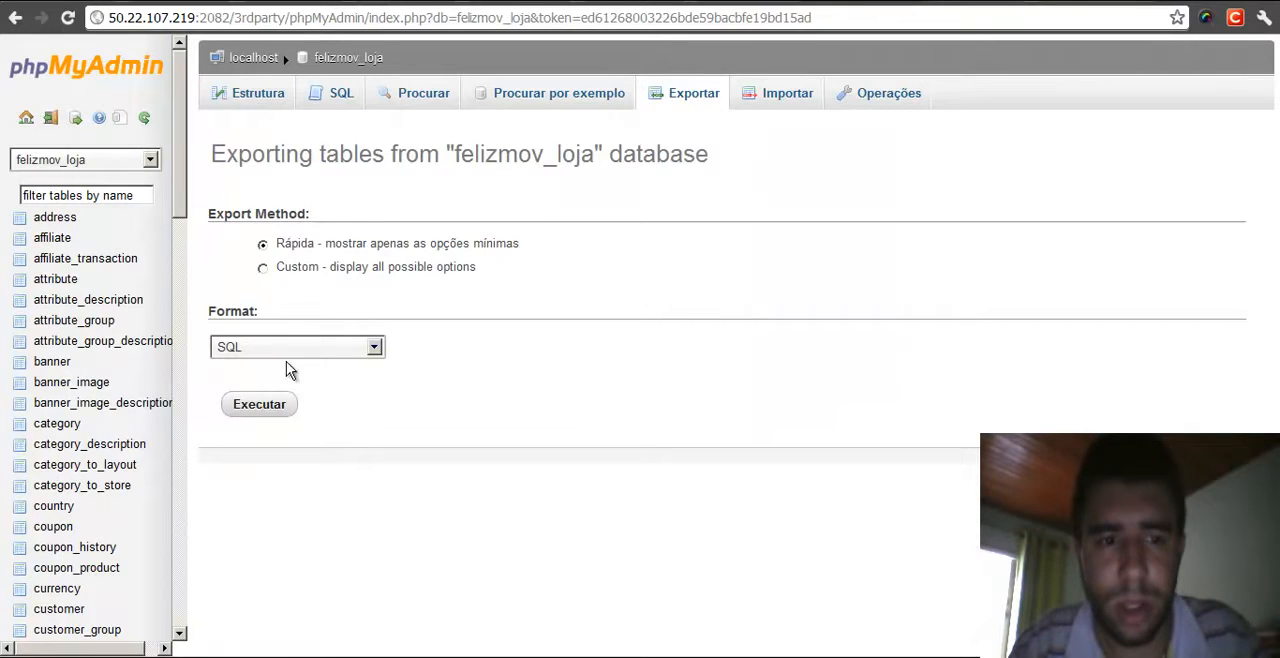
left_click(246, 412)
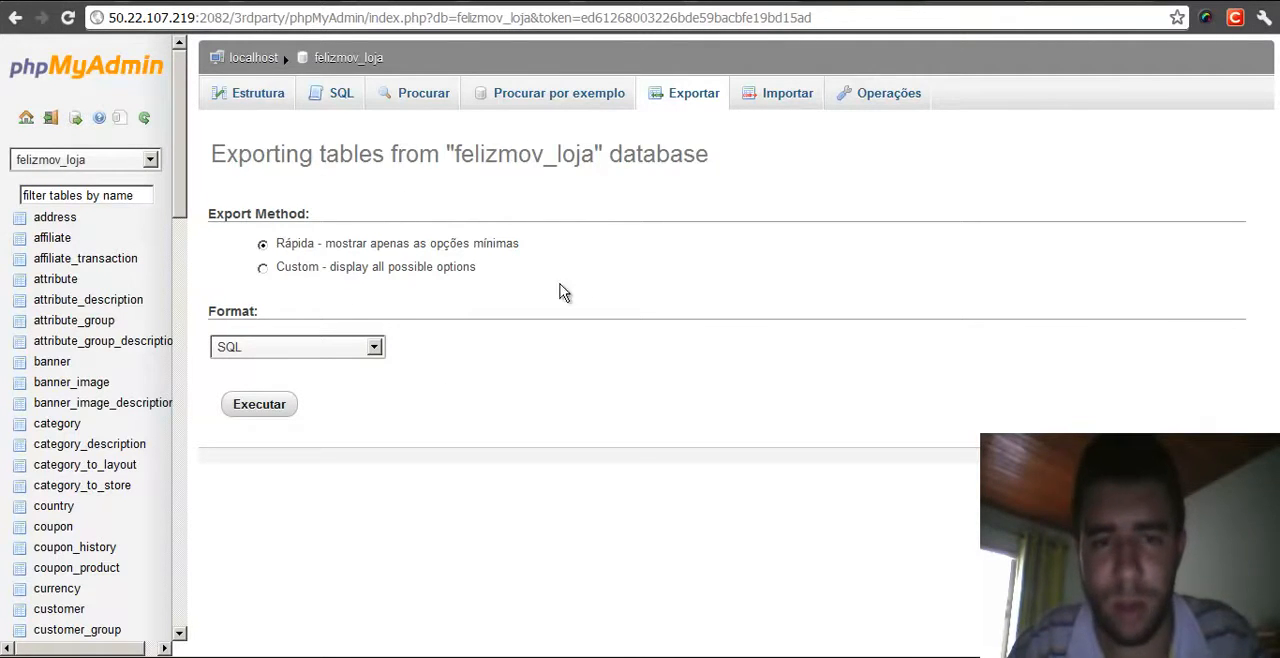
left_click(257, 408)
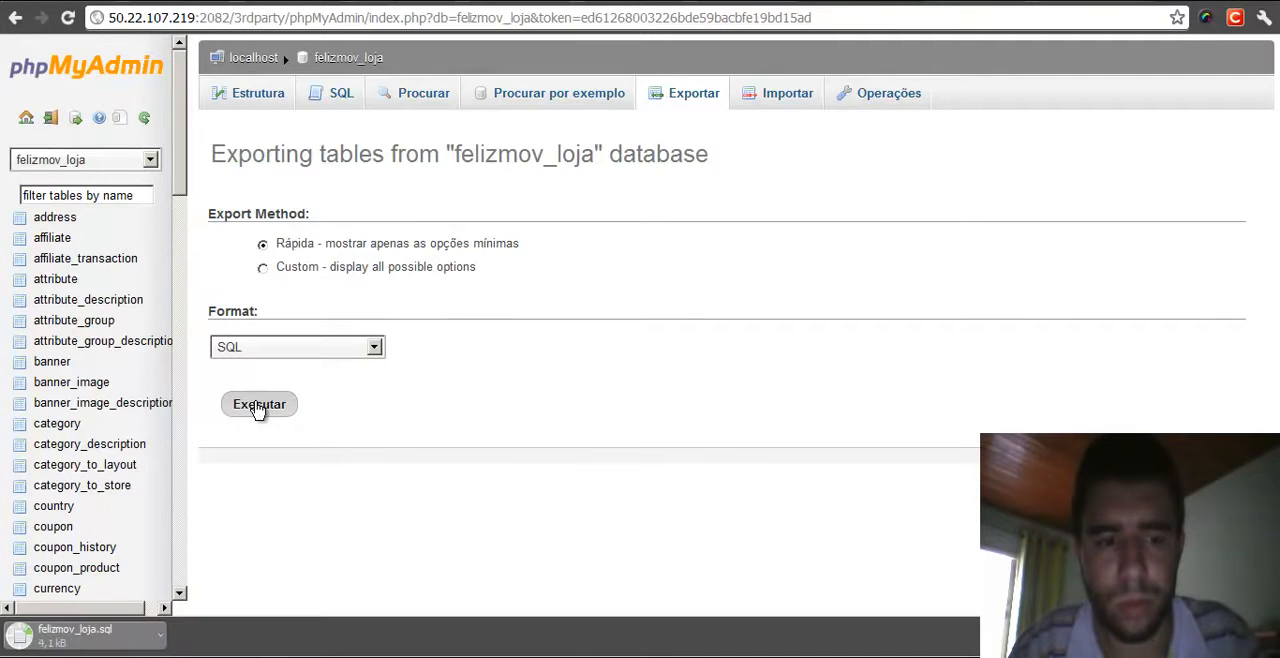
left_click(80, 640)
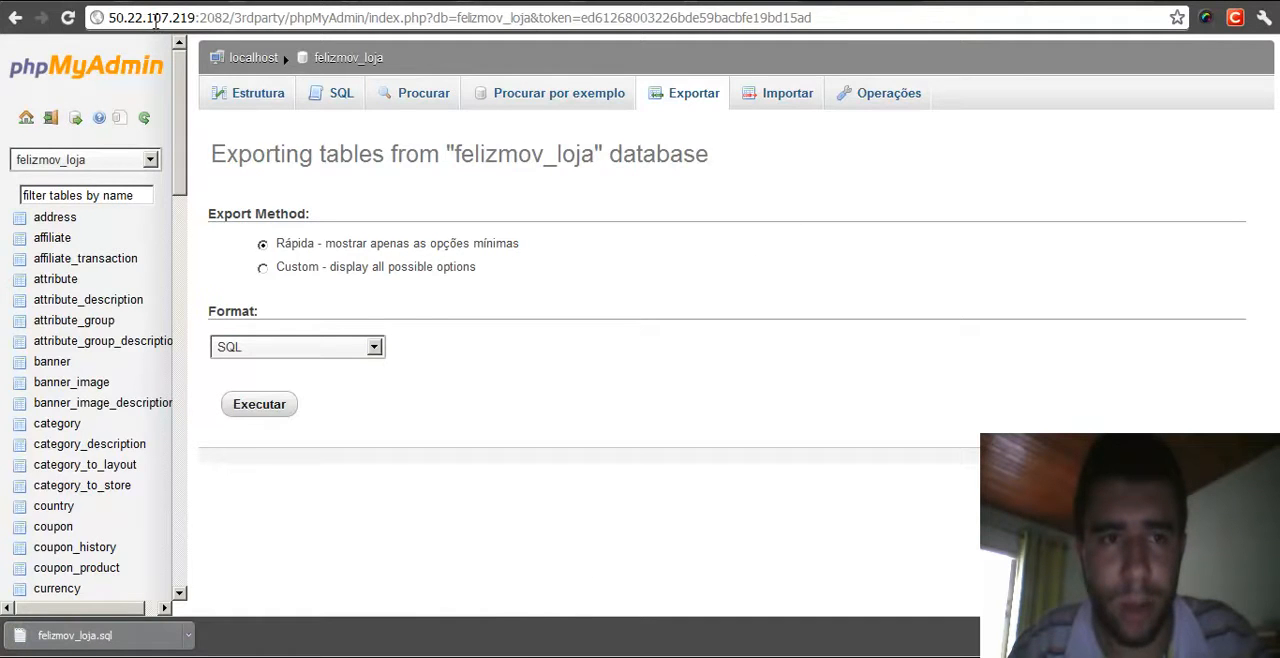
- Open the MySQL Databases section of the DreamHost panel and scroll to the new database form
key("ctrl+Tab")
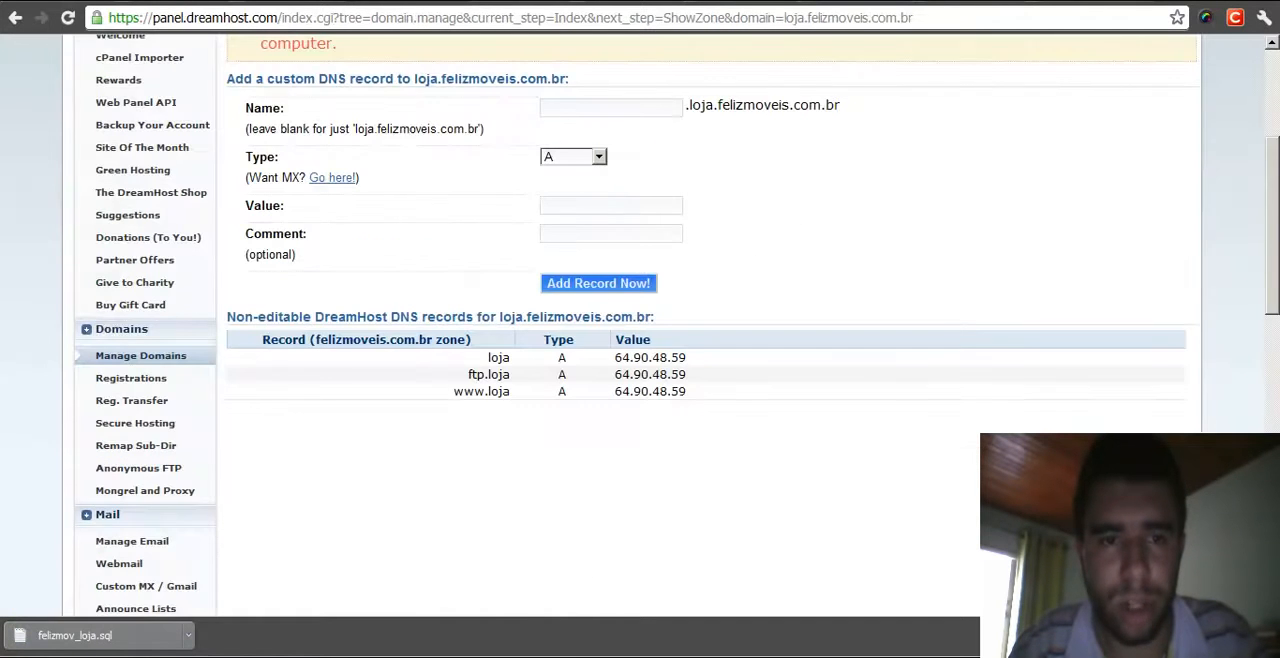
middle_click(540, 489)
middle_click(490, 362)
scroll(94, 244, "down", 1)
scroll(109, 226, "up", 1)
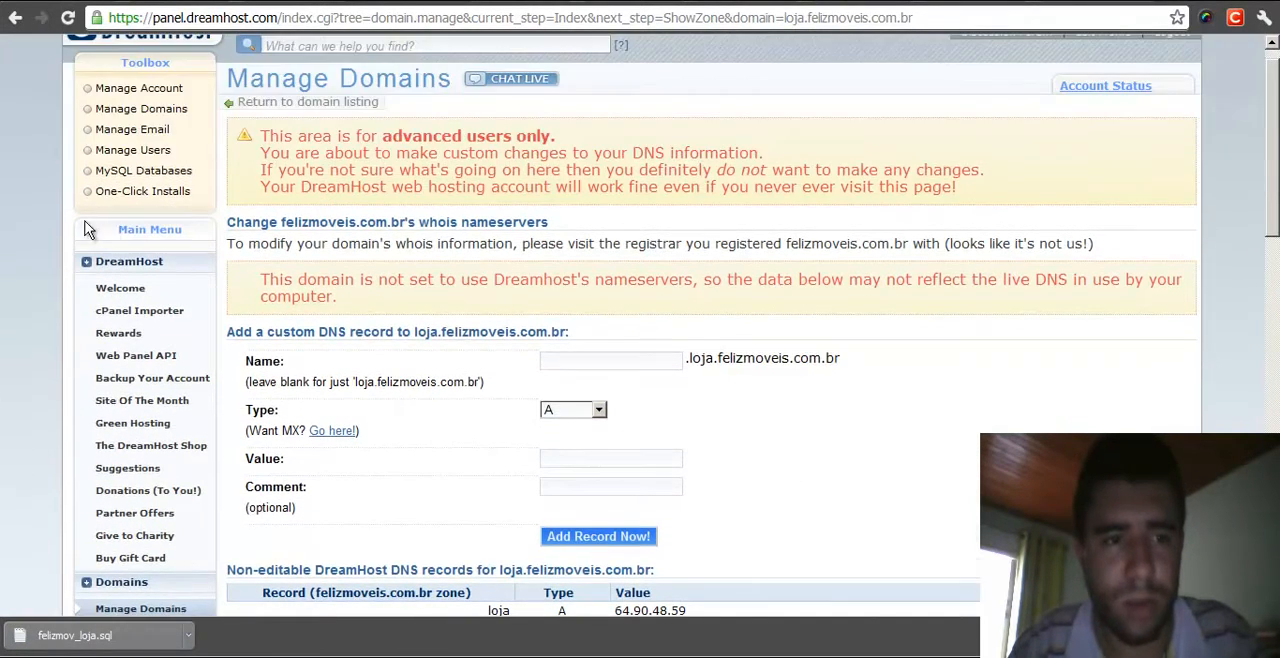
left_click(129, 178)
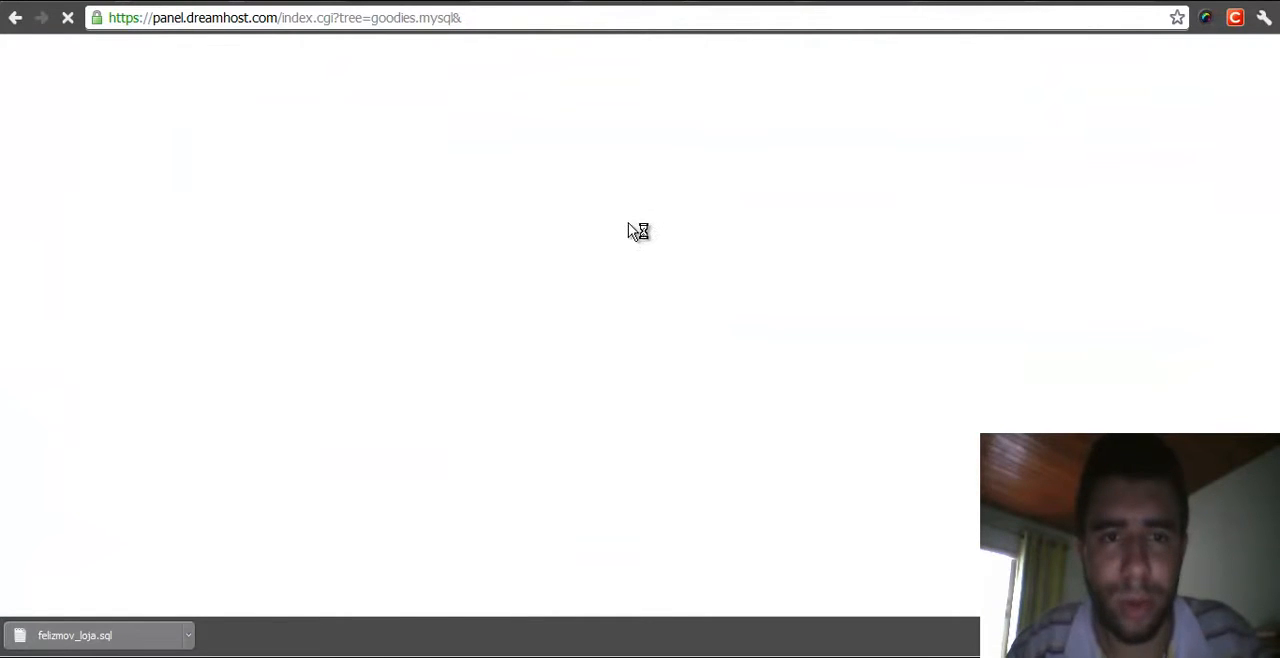
scroll(632, 237, "down", 10)
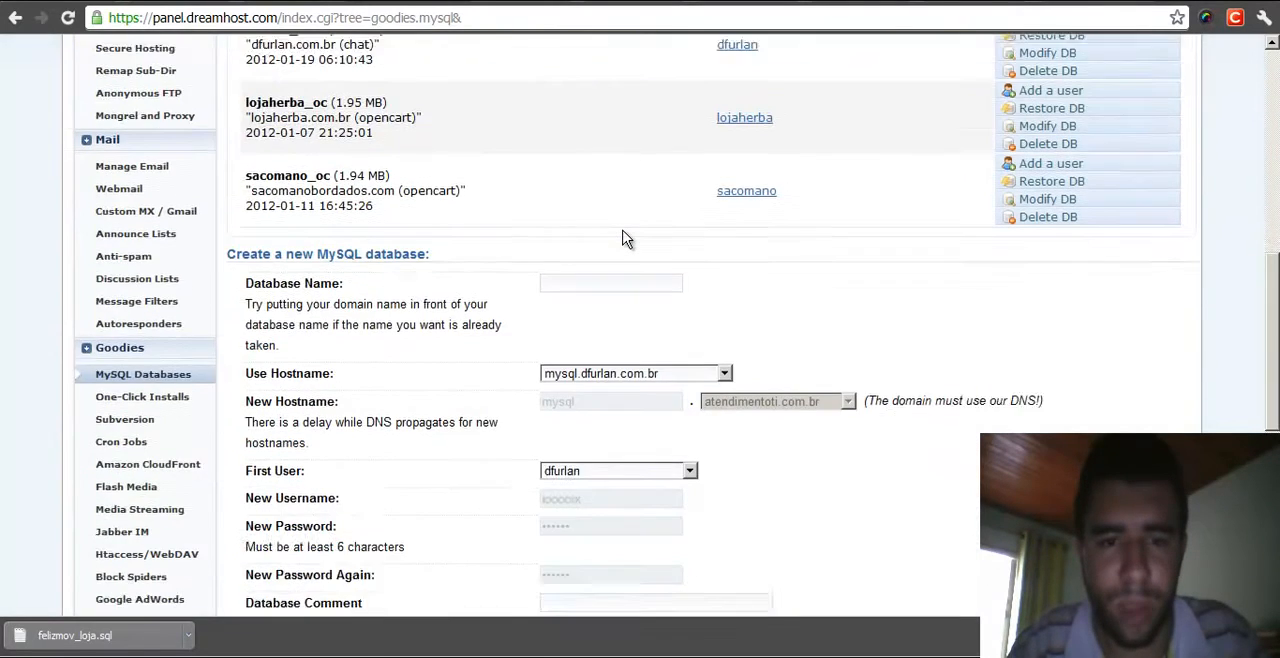
- Enter felizmoveis_loja as the new database name and open the hostname choices
left_click(604, 189)
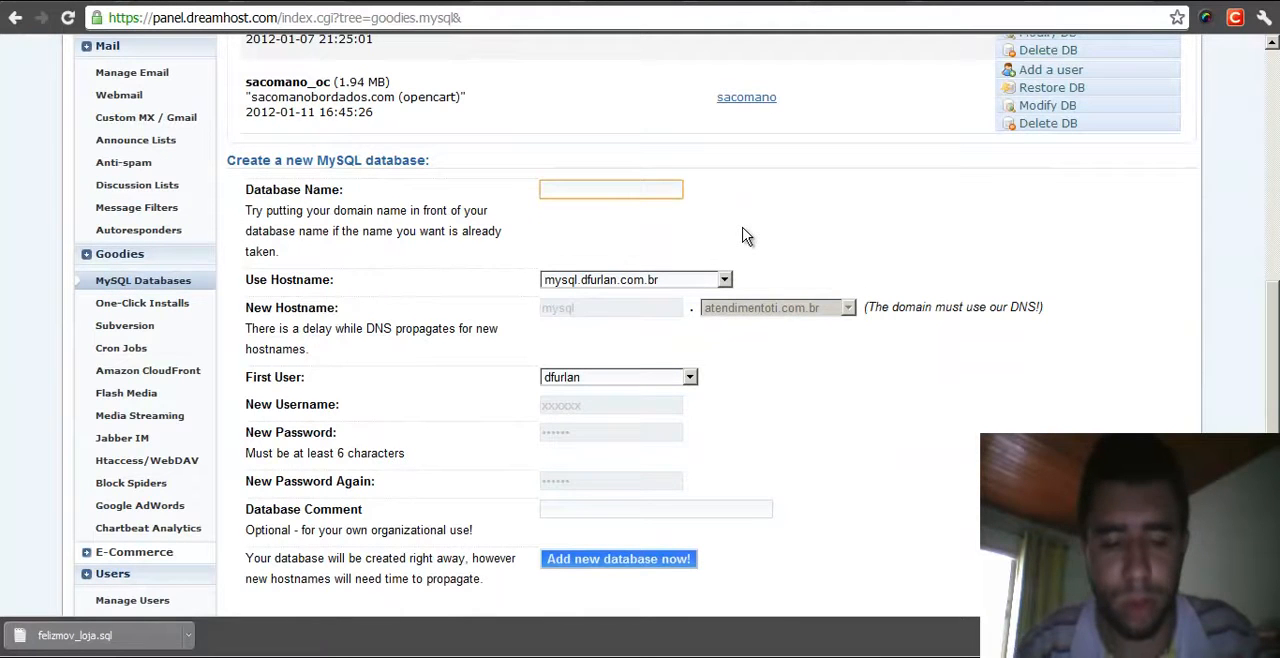
type("felizmoveis_loja")
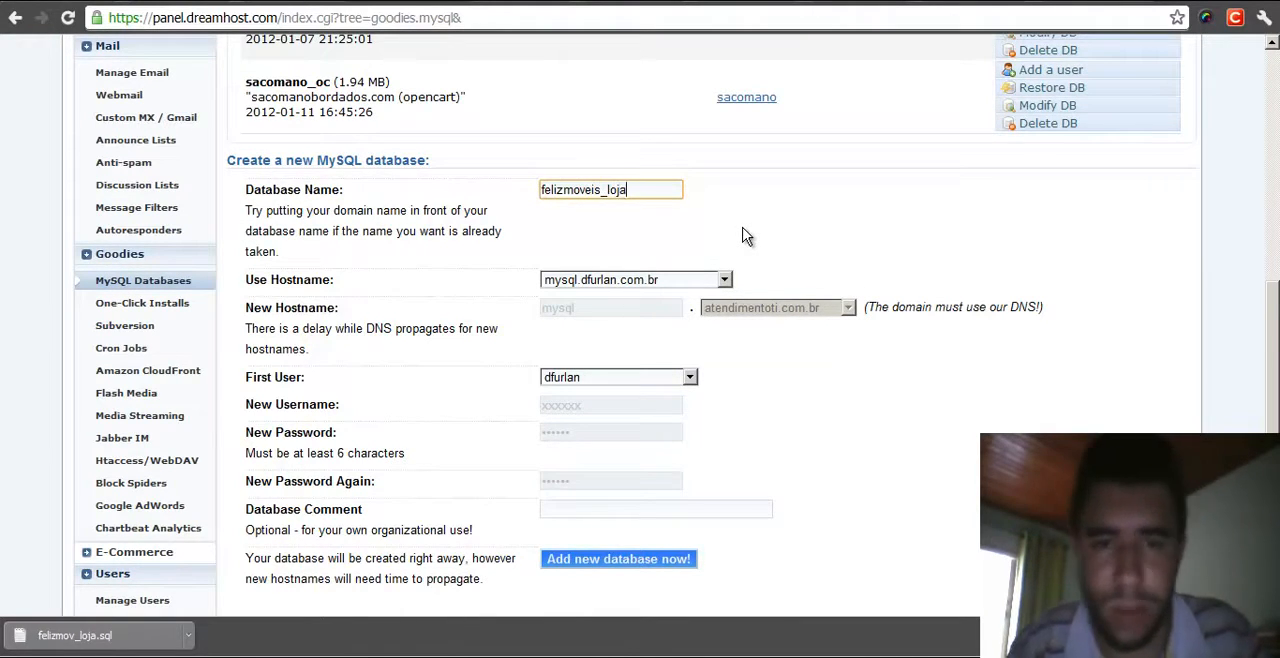
left_click_drag(606, 190, 540, 190)
left_click(668, 193)
left_click(640, 185)
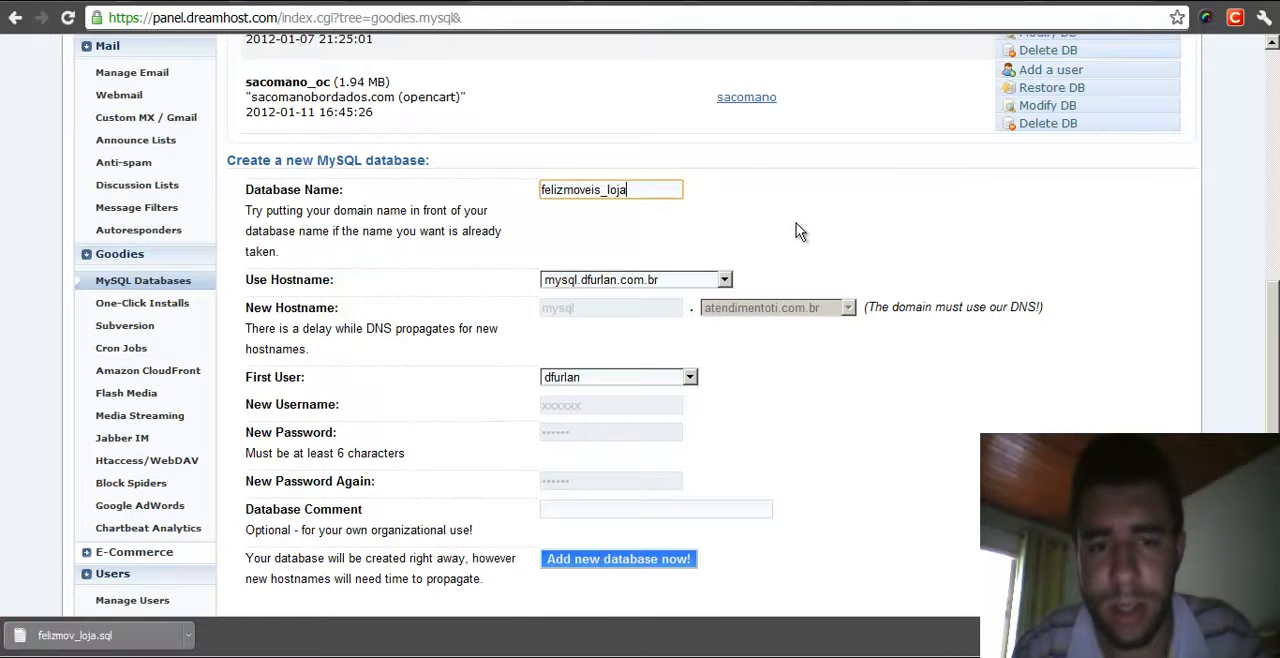
left_click(577, 283)
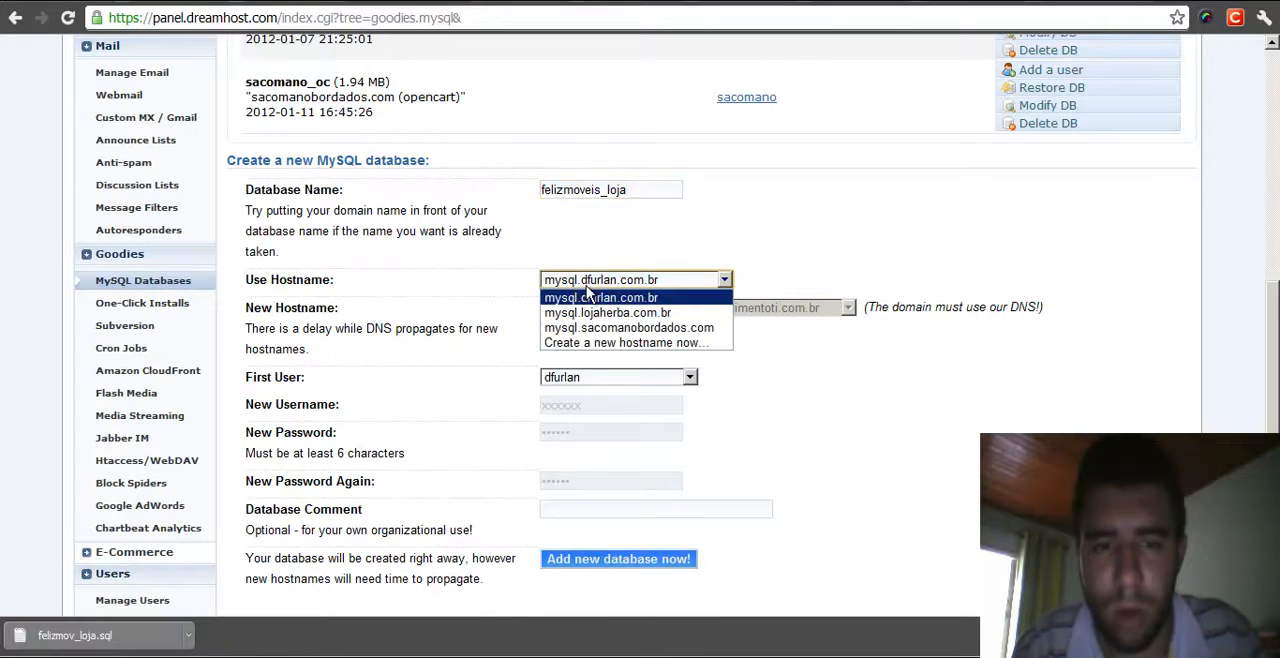
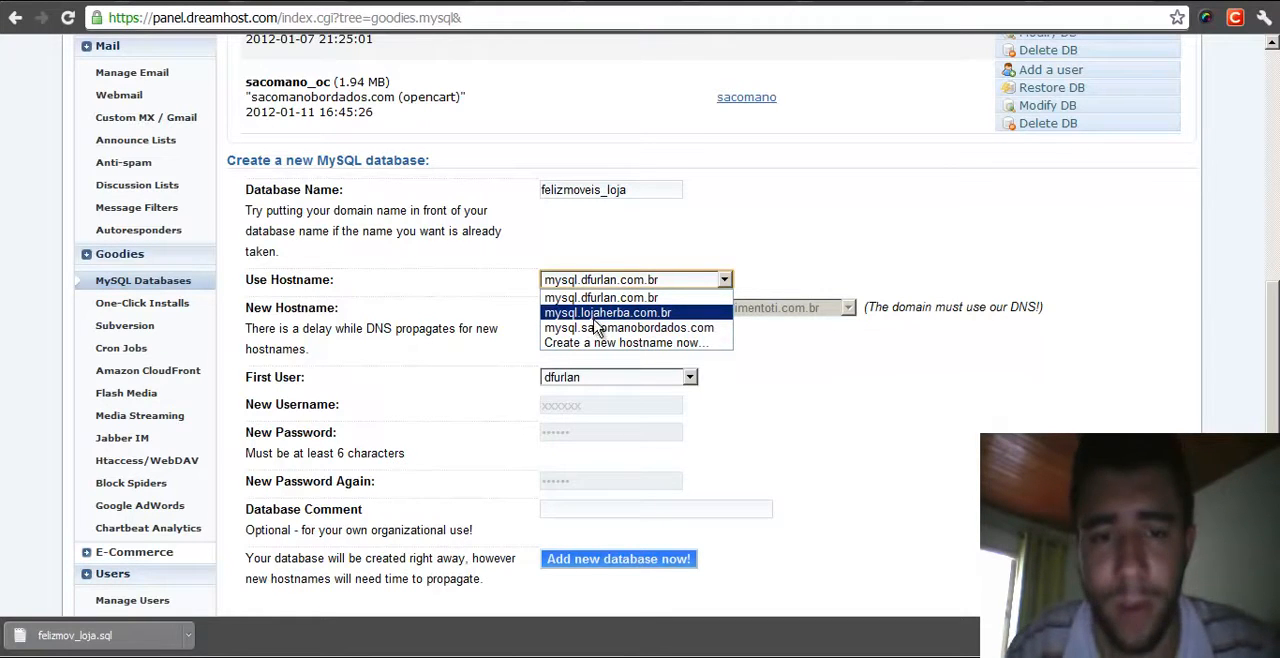
- Choose to create a new hostname for the database, named mysql on the felizmoveis.com.br domain
left_click(772, 268)
left_click(622, 281)
left_click(612, 343)
left_click(600, 310)
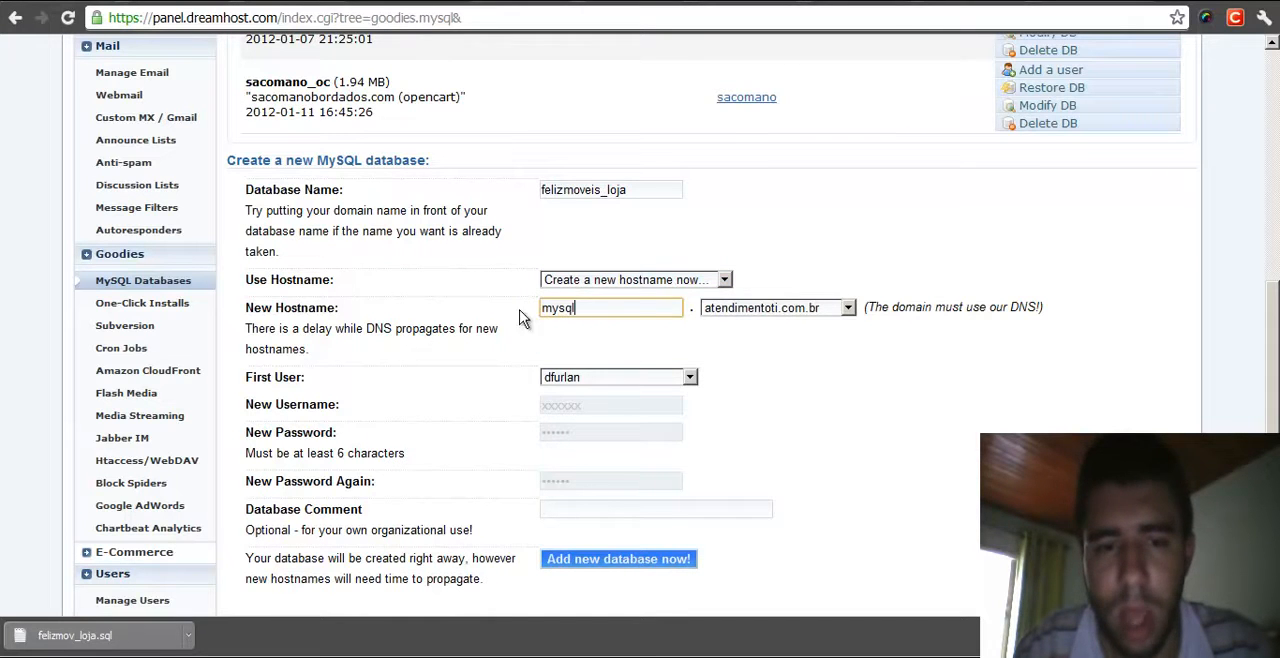
left_click(820, 308)
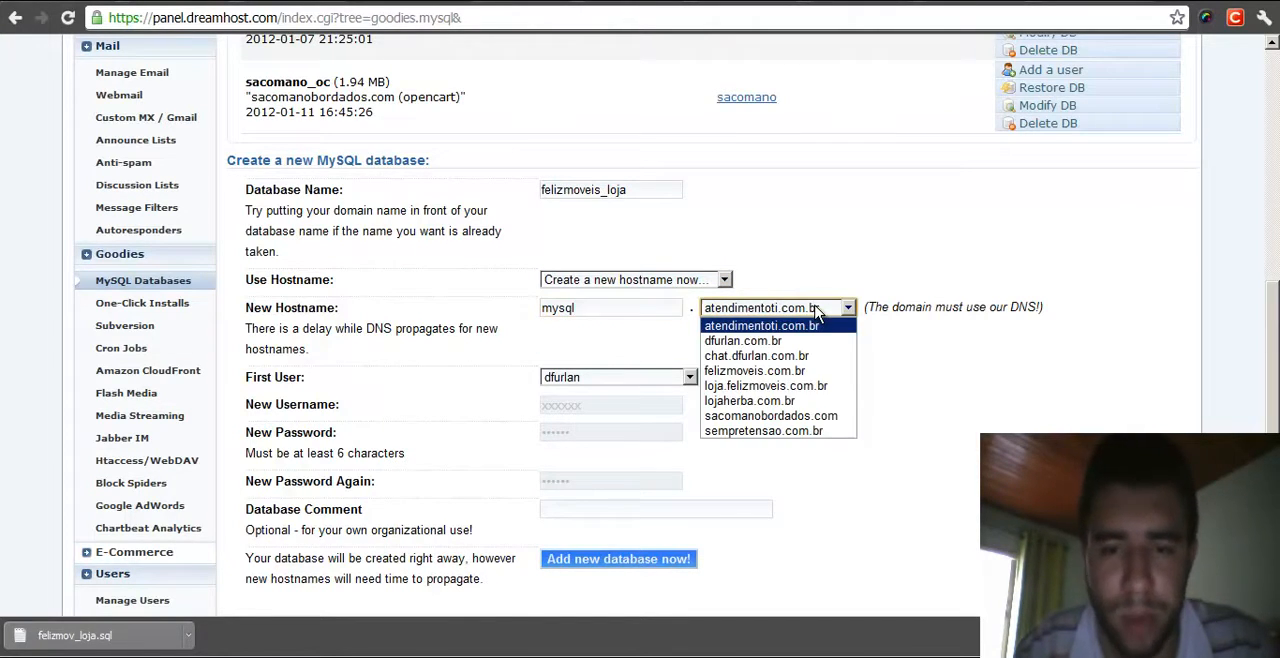
left_click(613, 332)
left_click(582, 312)
left_click_drag(609, 311, 516, 311)
left_click(780, 308)
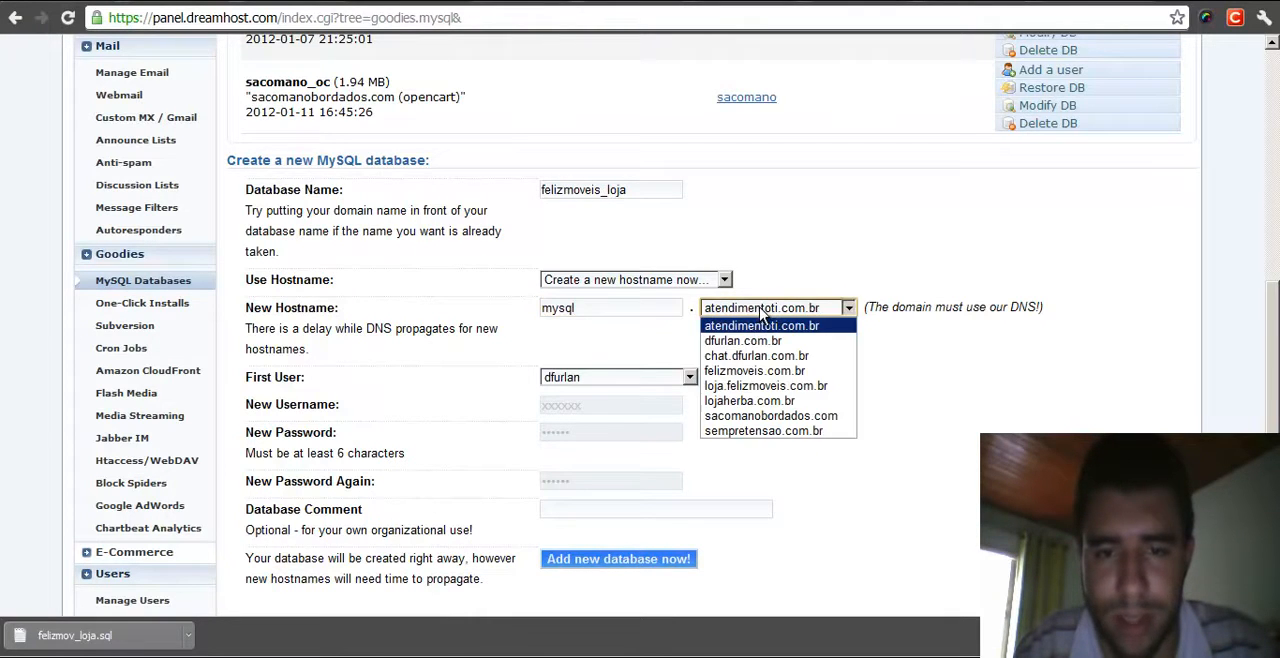
left_click(760, 373)
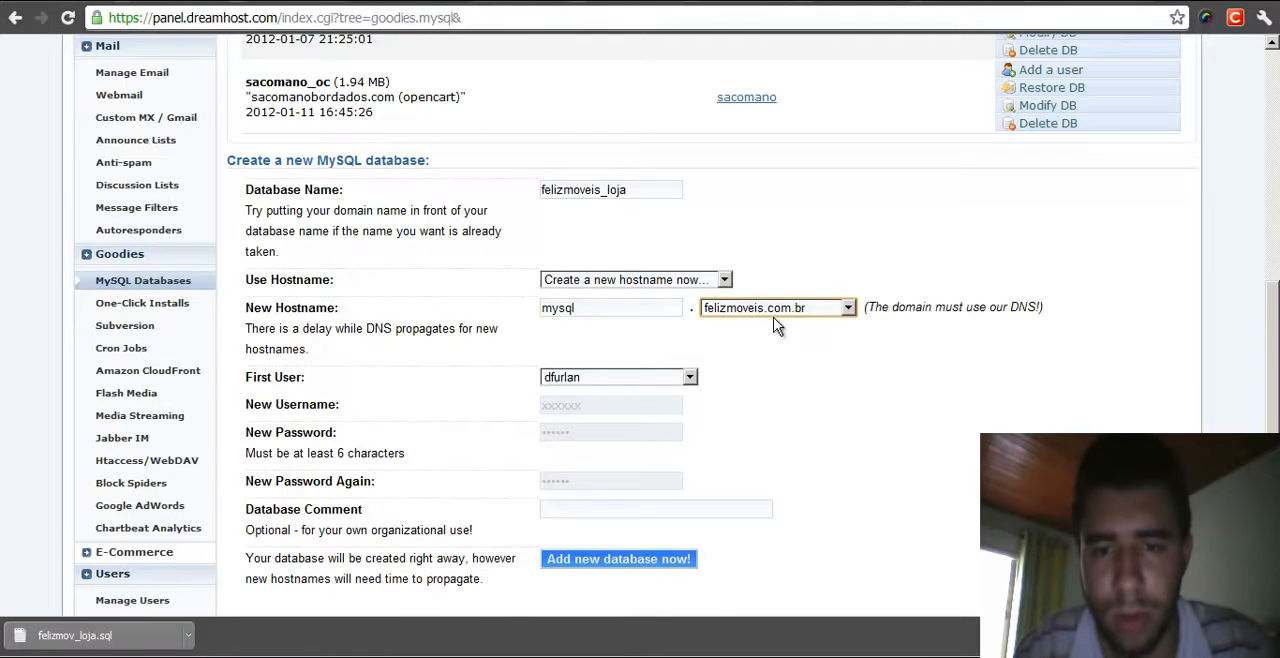
- Choose to create a new first user for the database and enter felizmoveis as its username
scroll(826, 330, "down", 1)
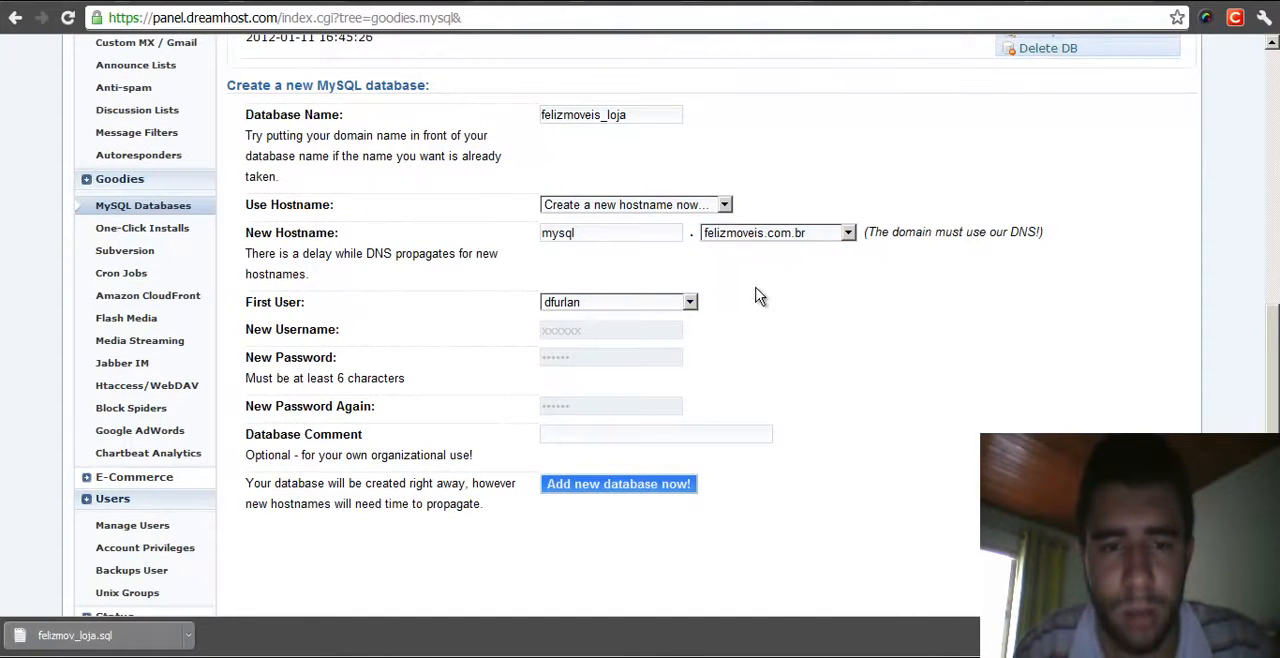
left_click(655, 302)
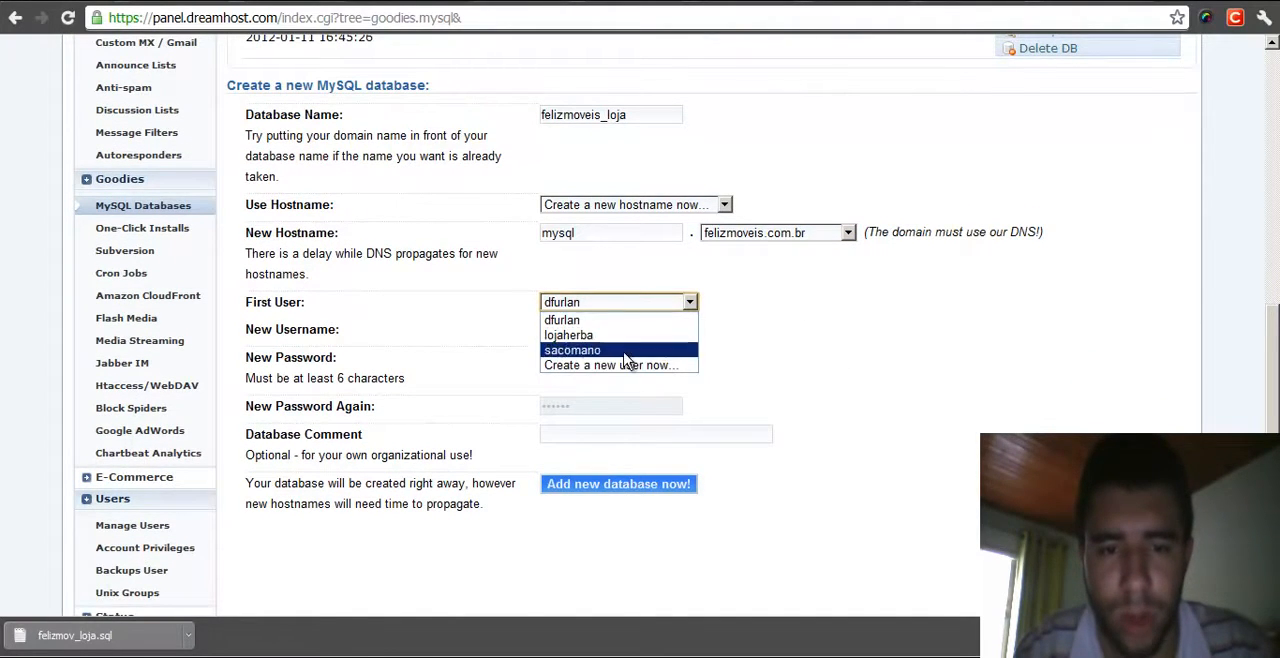
left_click(696, 366)
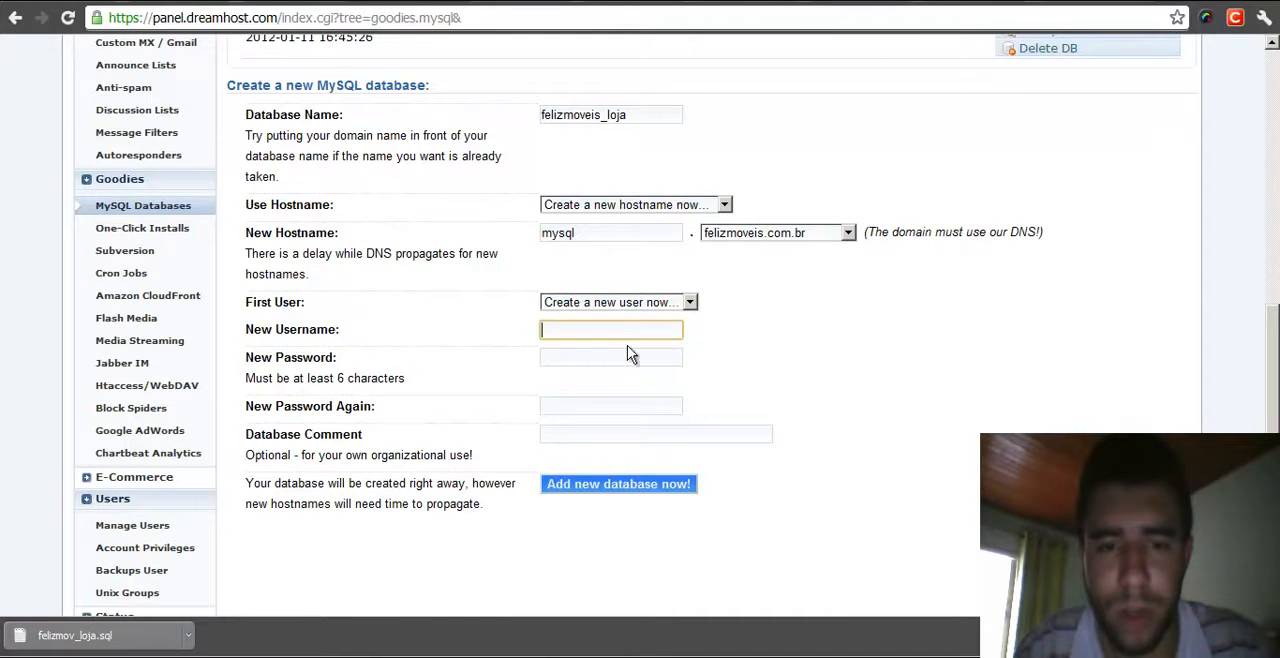
left_click(630, 332)
type("felizmoveis")
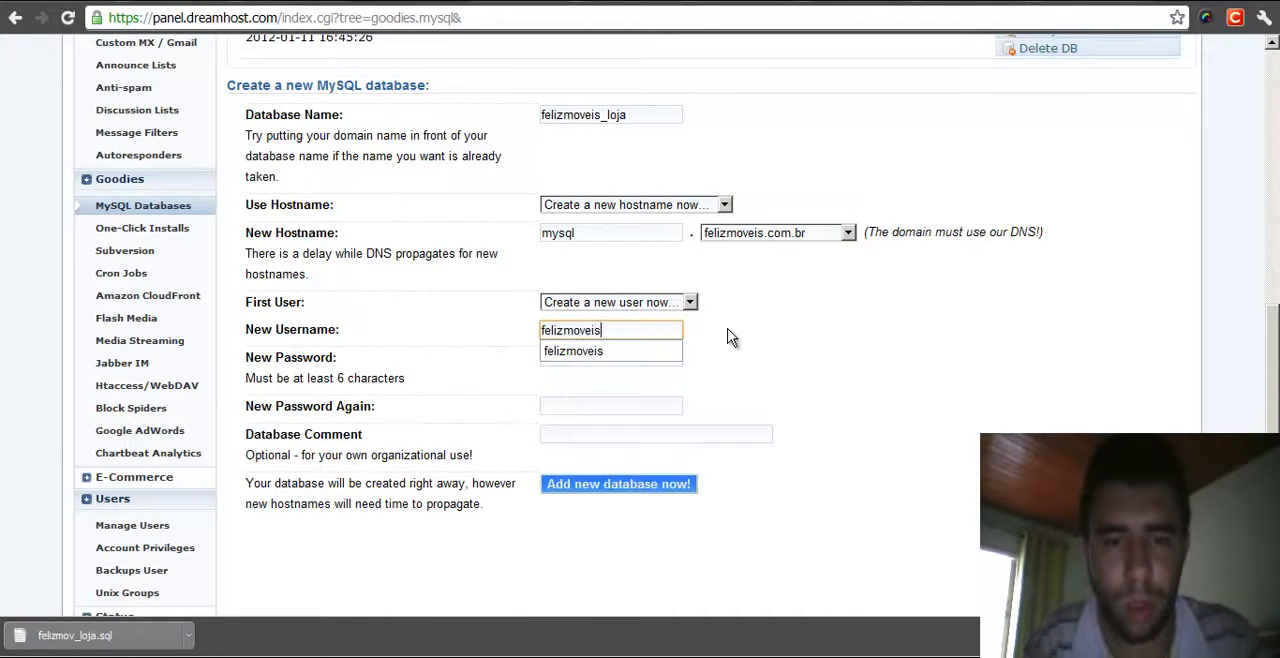
- Enter the new database user's password and repeat it in the confirmation field
key("Tab")
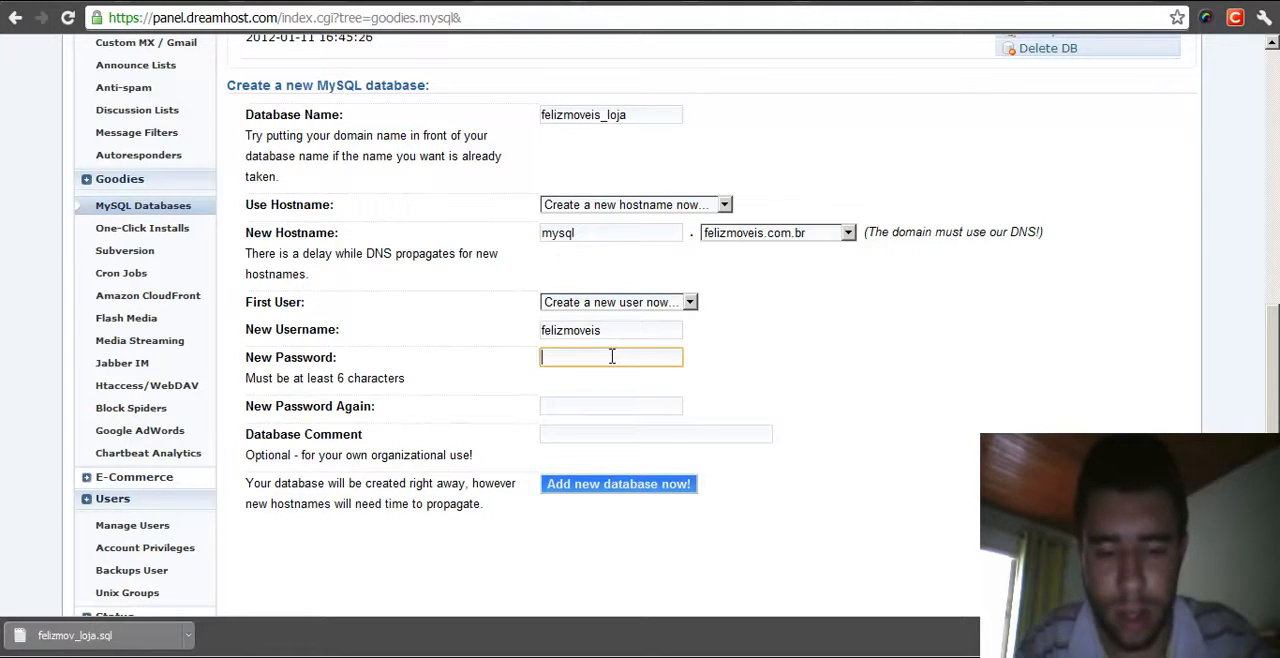
key("Tab")
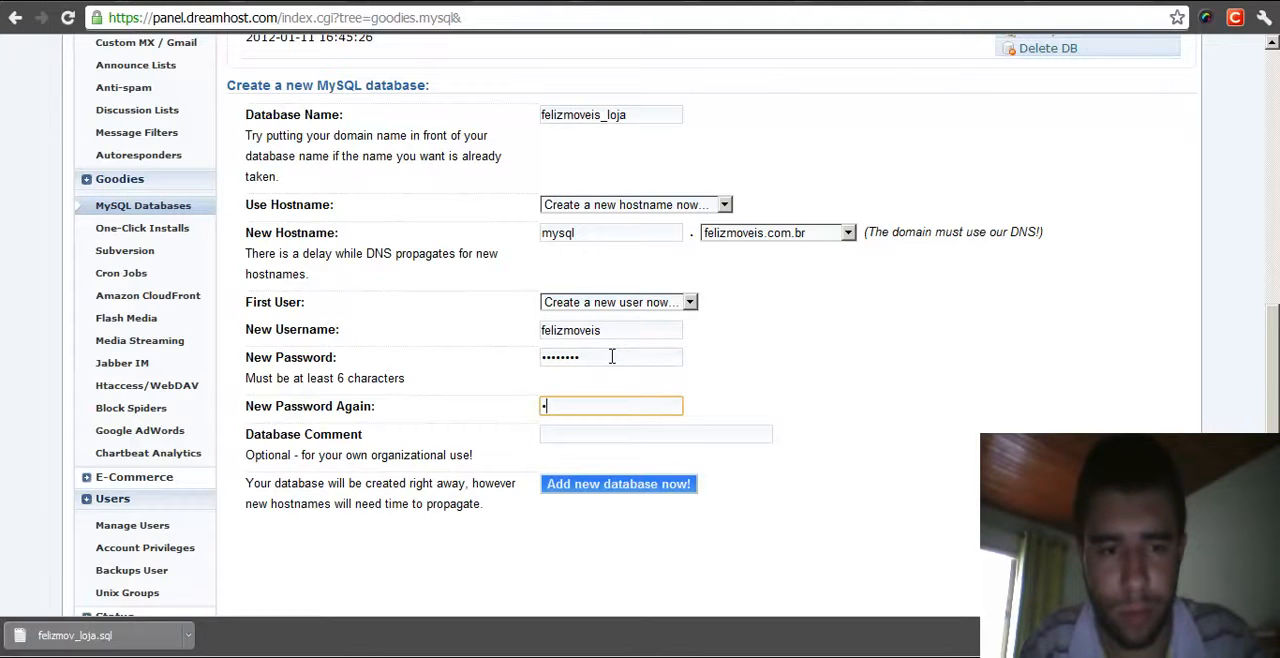
key("Tab")
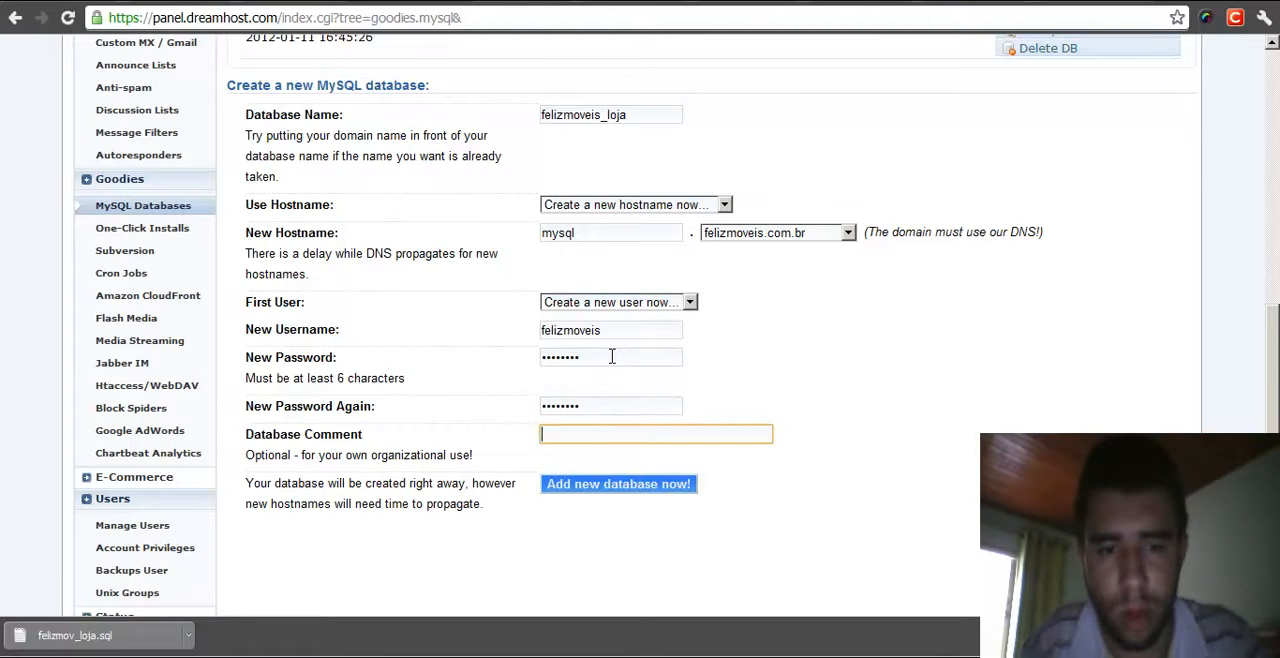
left_click(603, 440)
left_click(1013, 406)
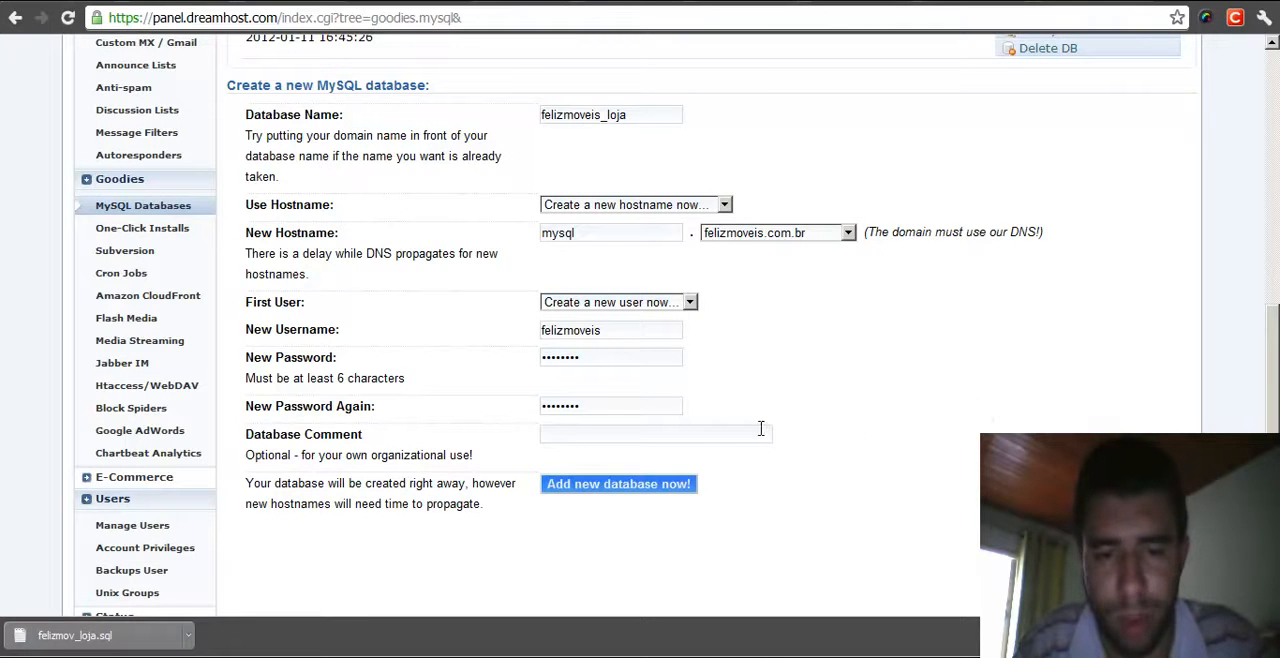
- Enter loja.felizmoveis.com.br (opencart) as the database comment, following the existing databases' style, and submit the new database form
middle_click(891, 446)
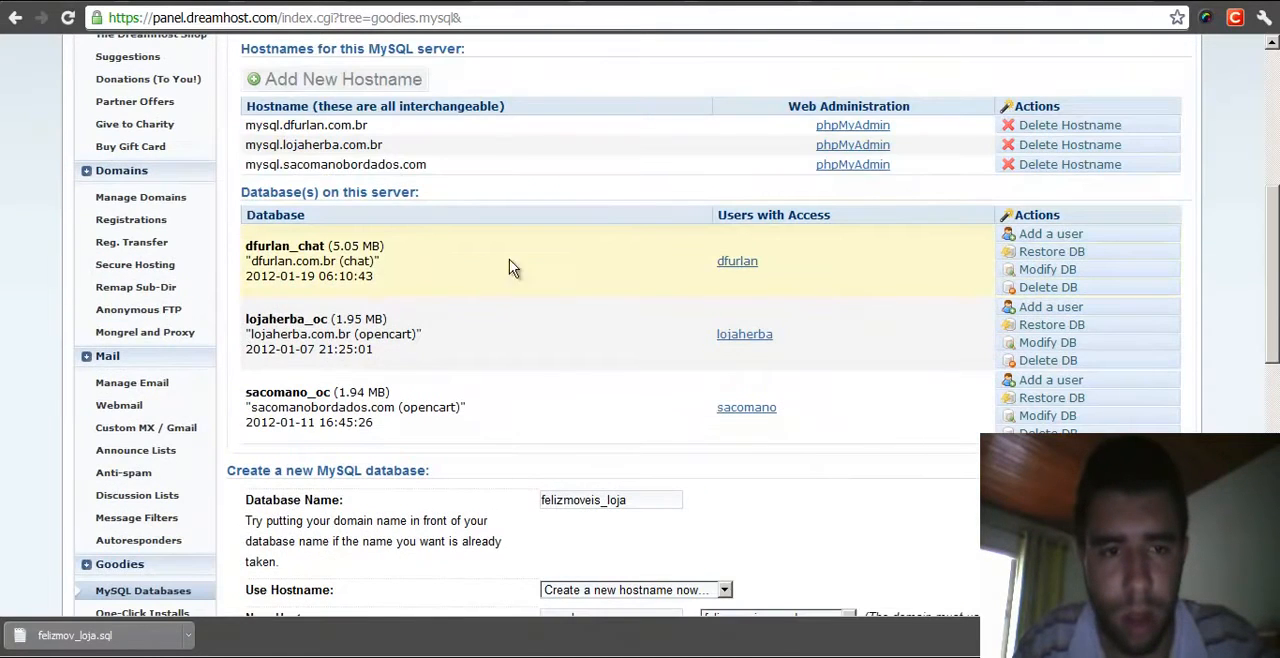
left_click_drag(247, 262, 400, 258)
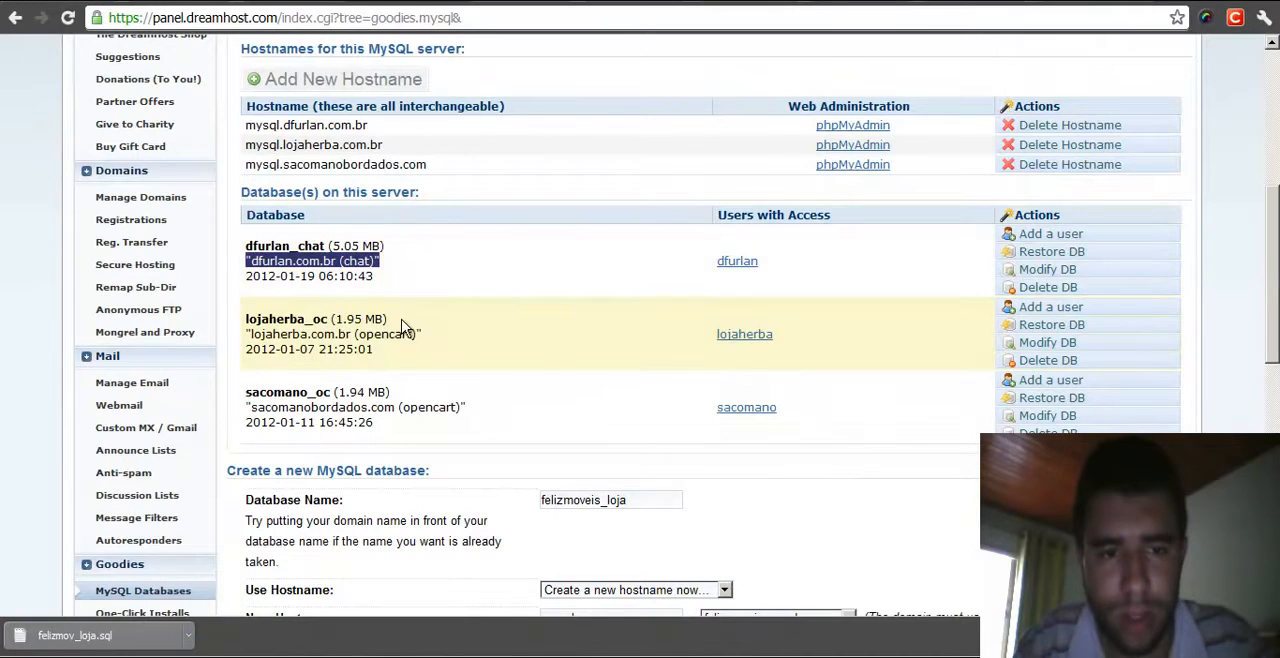
left_click_drag(427, 340, 250, 335)
scroll(575, 330, "down", 5)
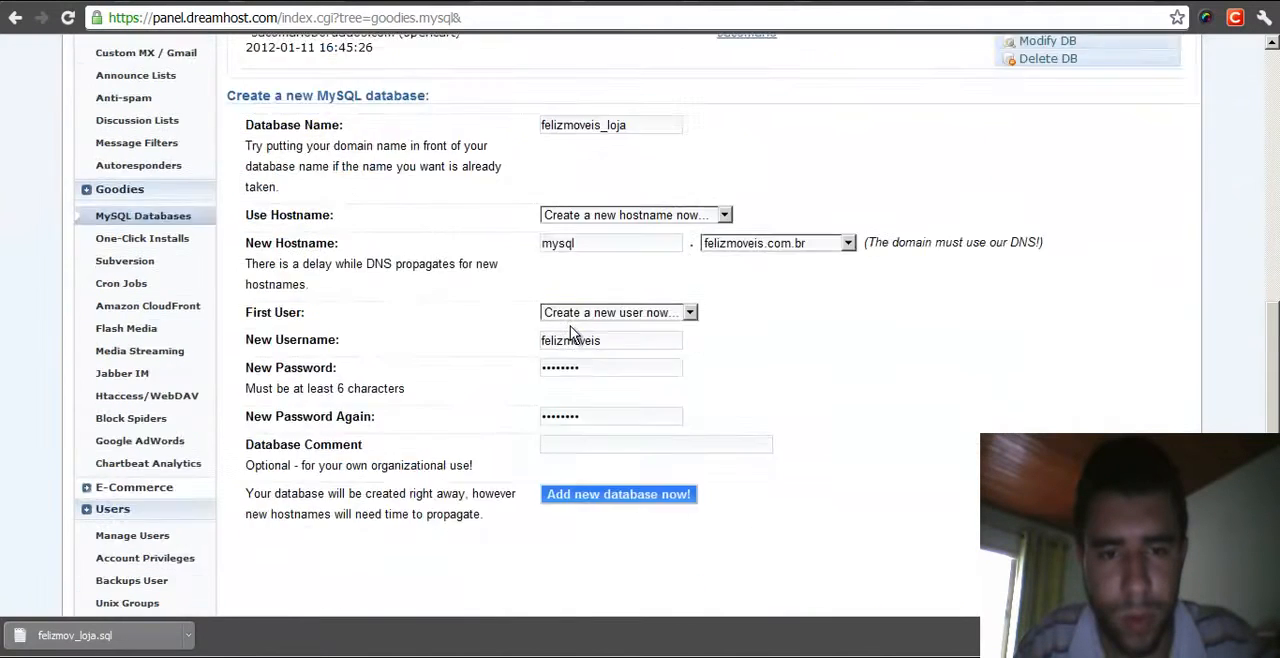
left_click(592, 258)
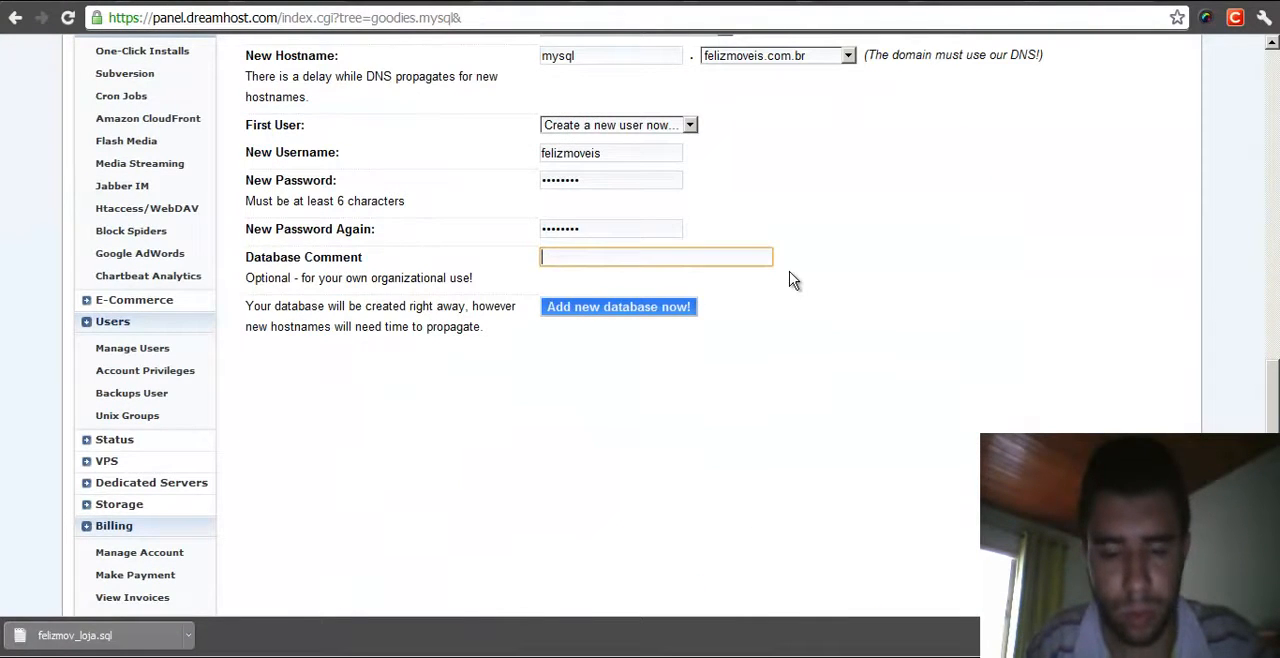
type("felizmoveis.com.br")
key("Home")
type("loja")
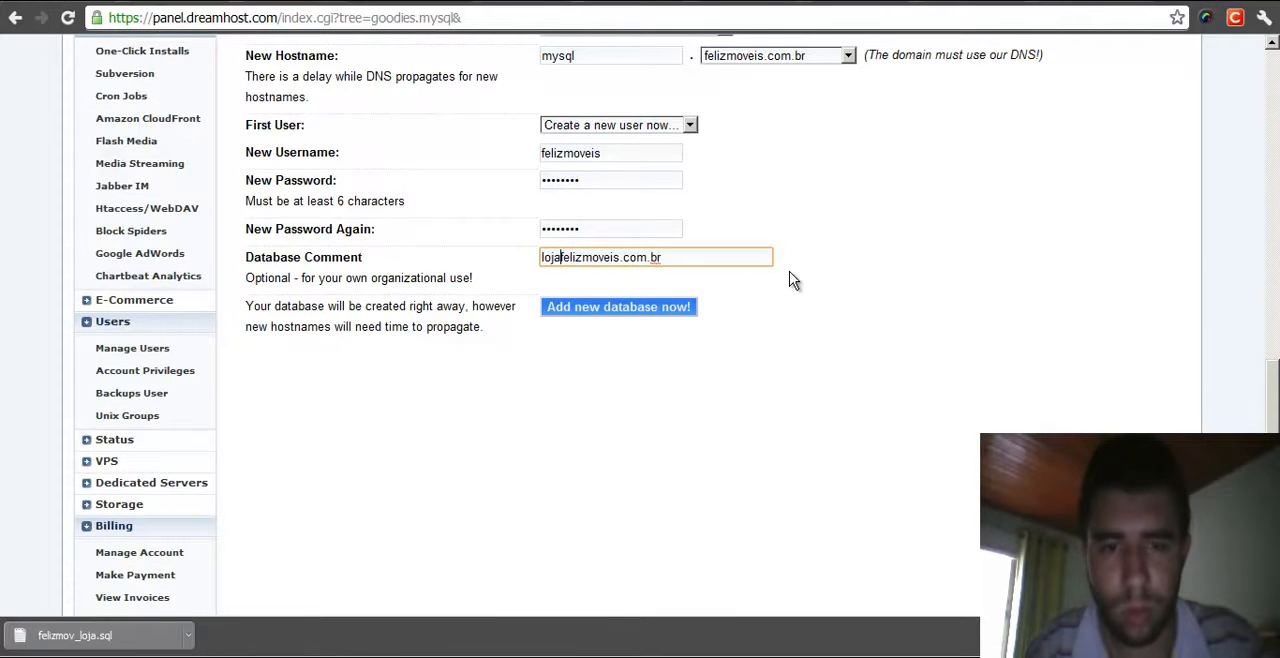
left_click(716, 258)
type("(opencart)")
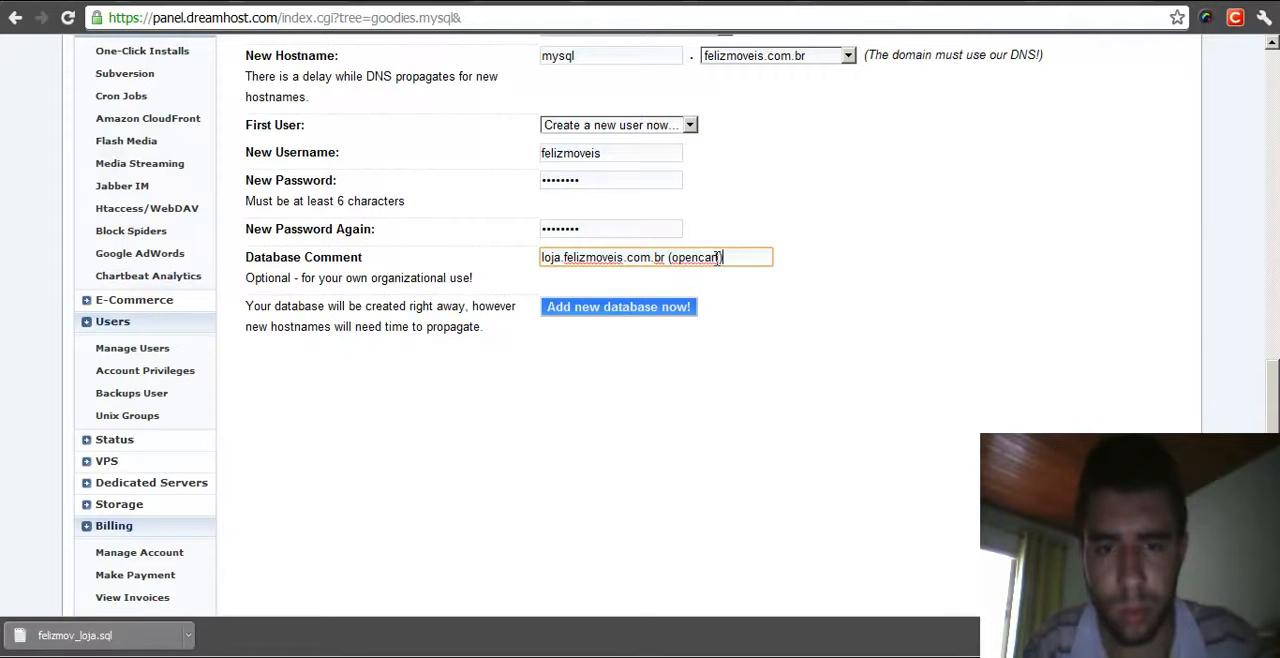
left_click(638, 311)
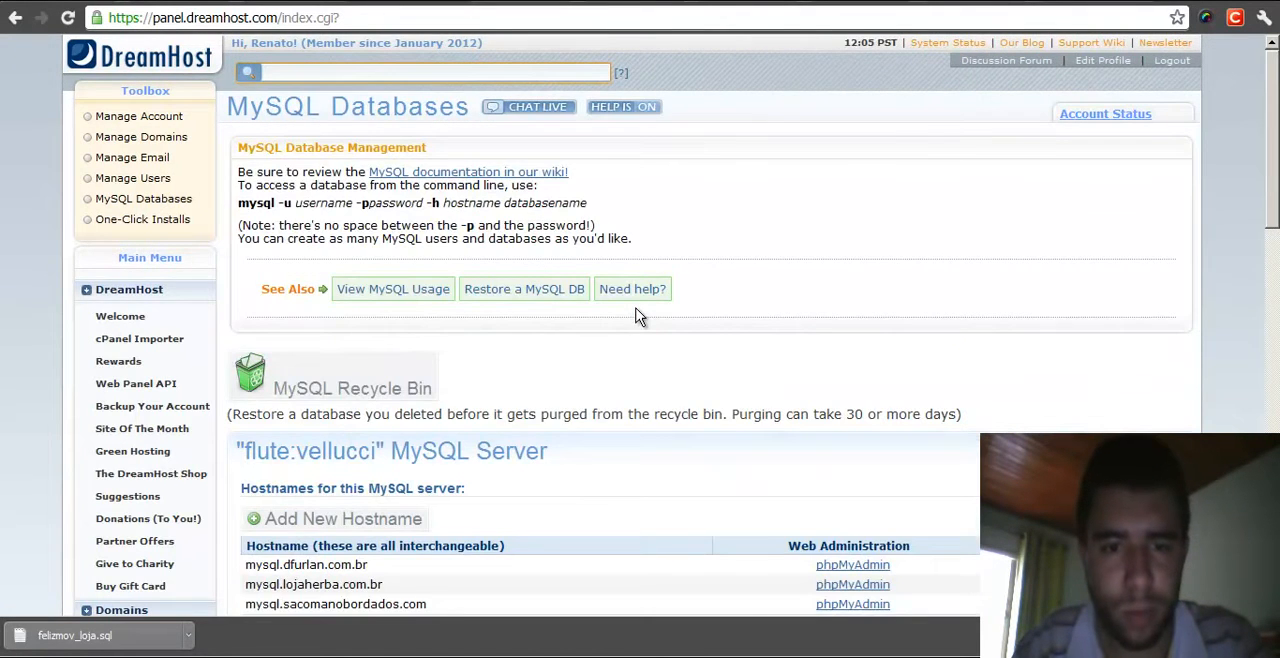
- Re-enter the new user's password in both password fields and submit the new database form again
scroll(640, 317, "down", 6)
scroll(640, 317, "down", 3)
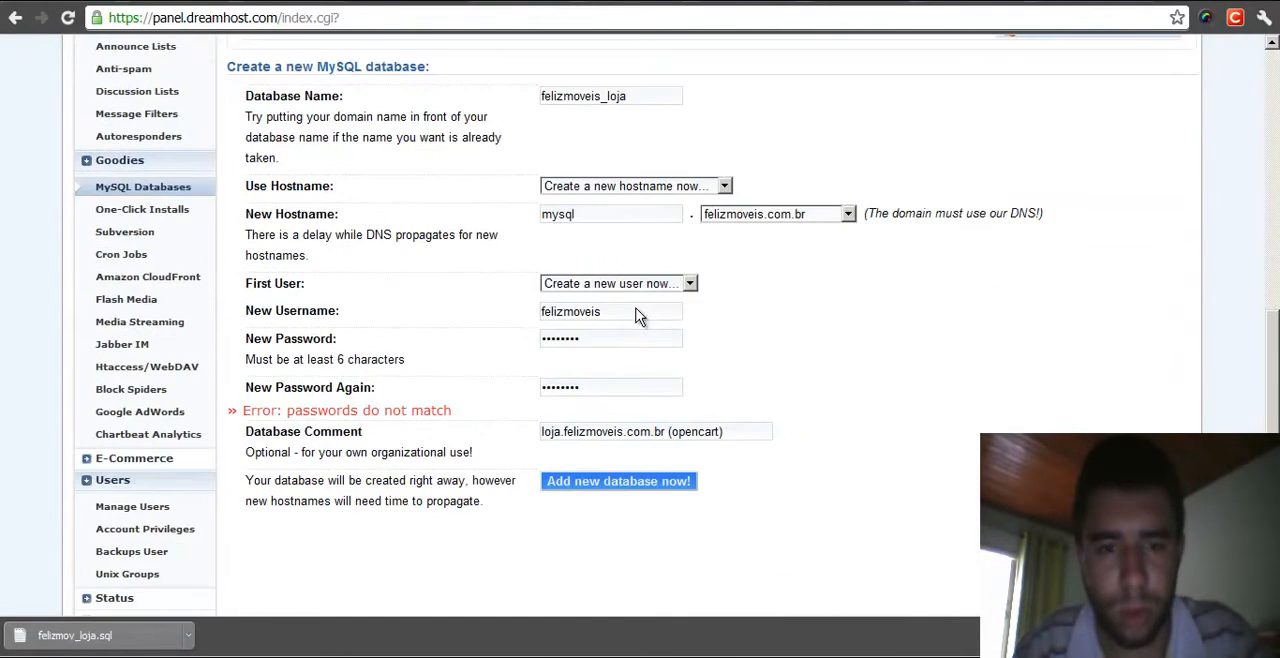
double_click(599, 340)
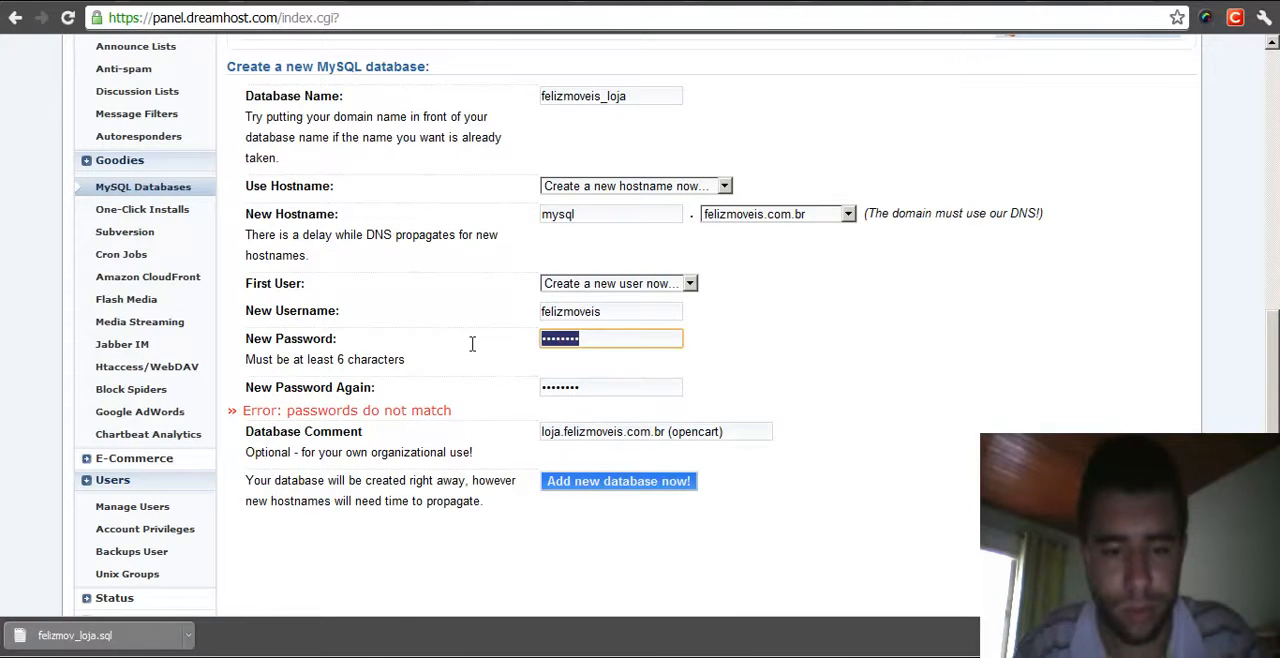
type("********")
key("Tab")
type("********")
left_click(600, 481)
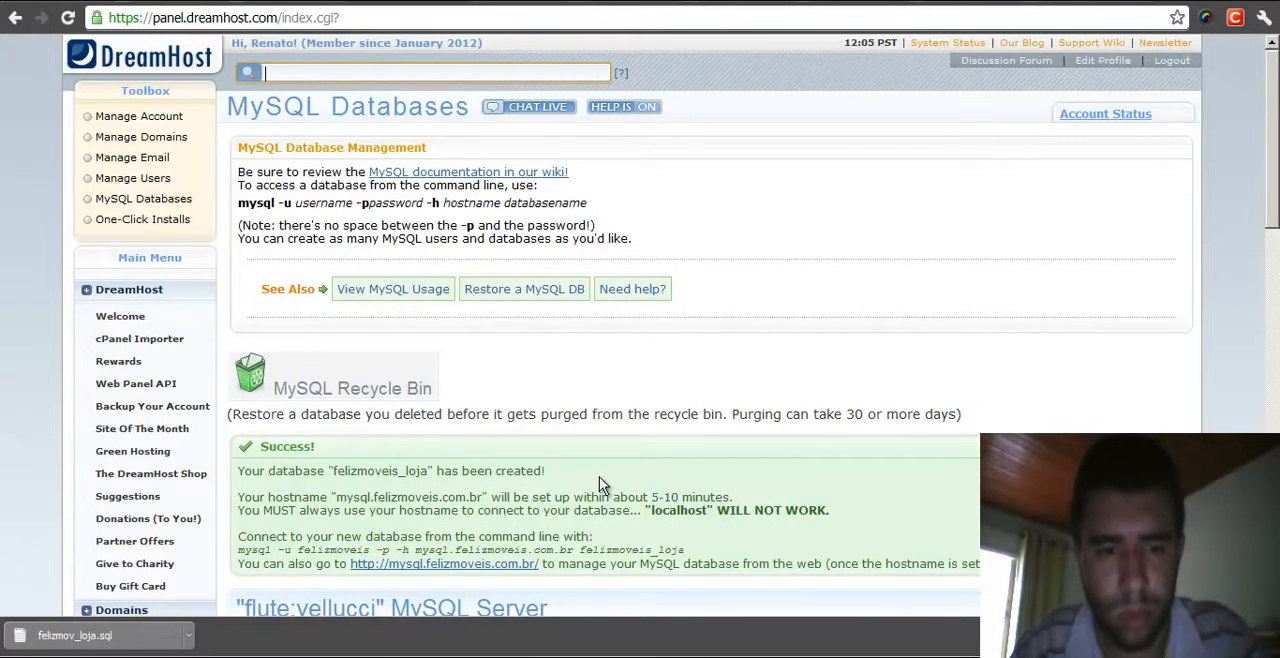
- Open the DNS records page for the felizmoveis.com.br domain from Manage Domains
scroll(599, 476, "down", 3)
scroll(481, 373, "up", 3)
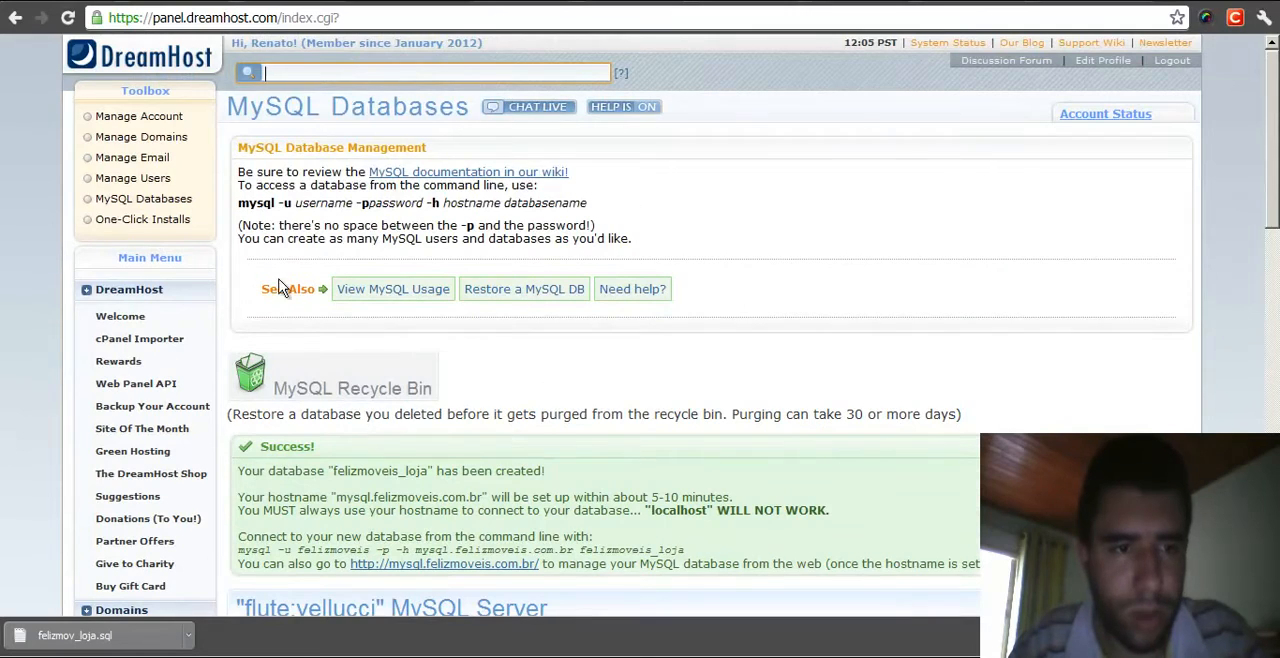
left_click(157, 143)
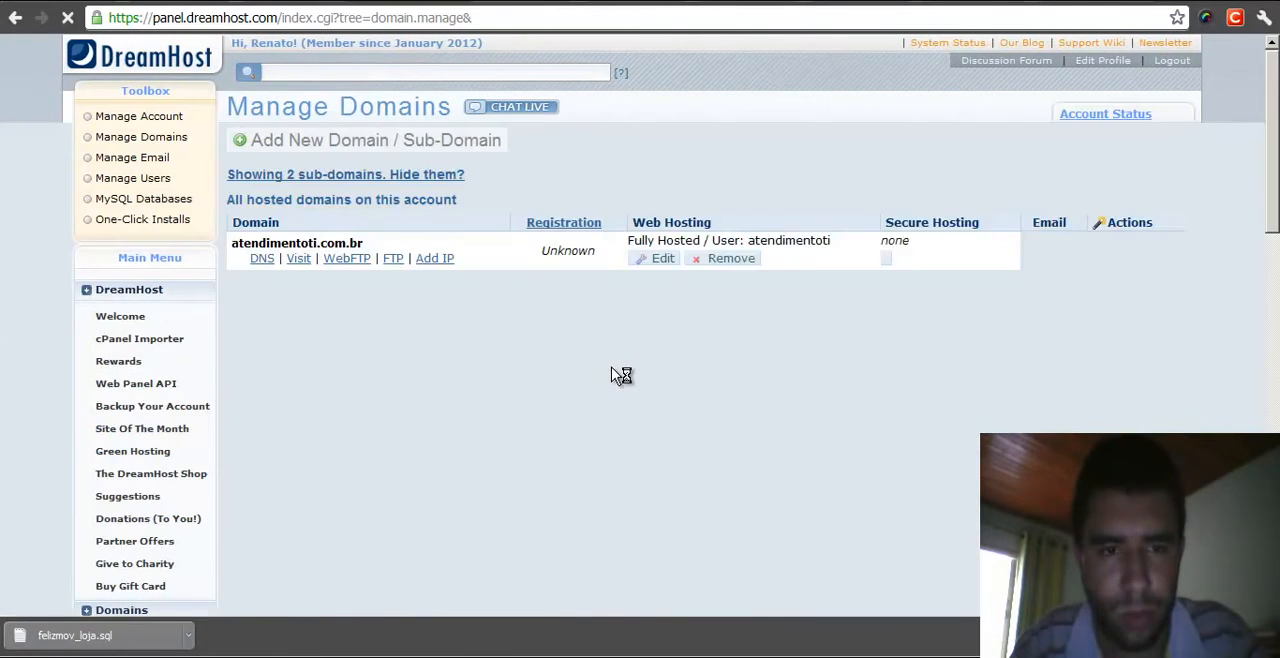
scroll(591, 368, "down", 3)
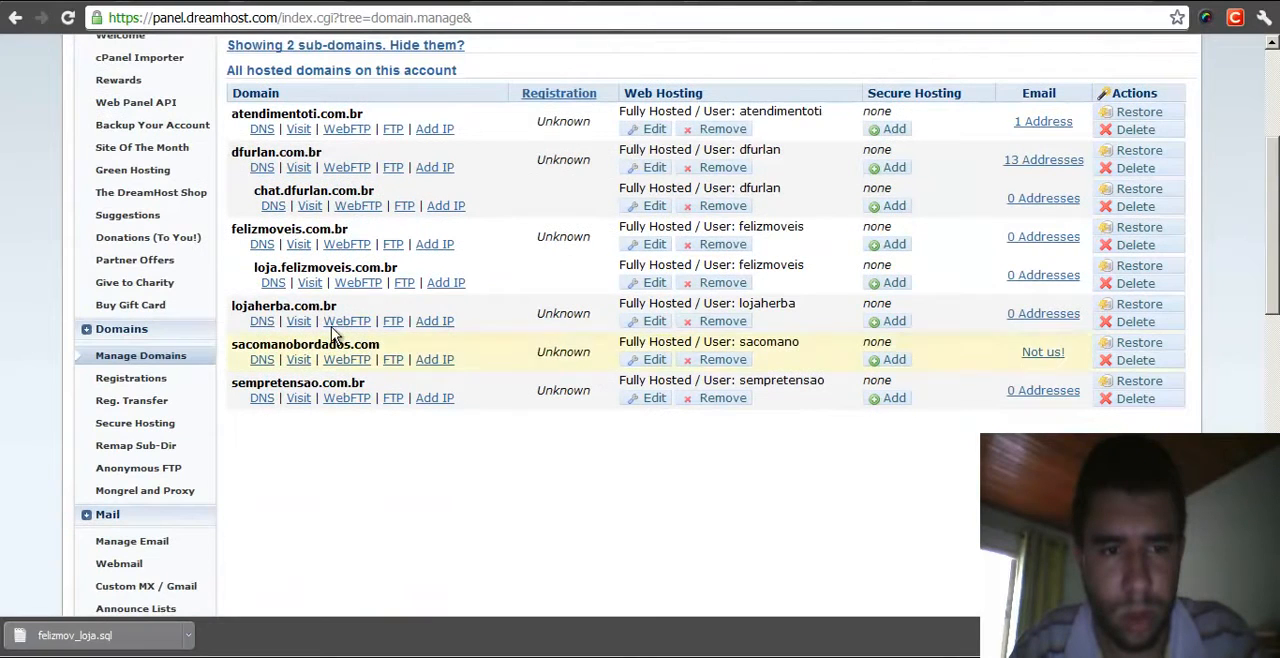
left_click(261, 246)
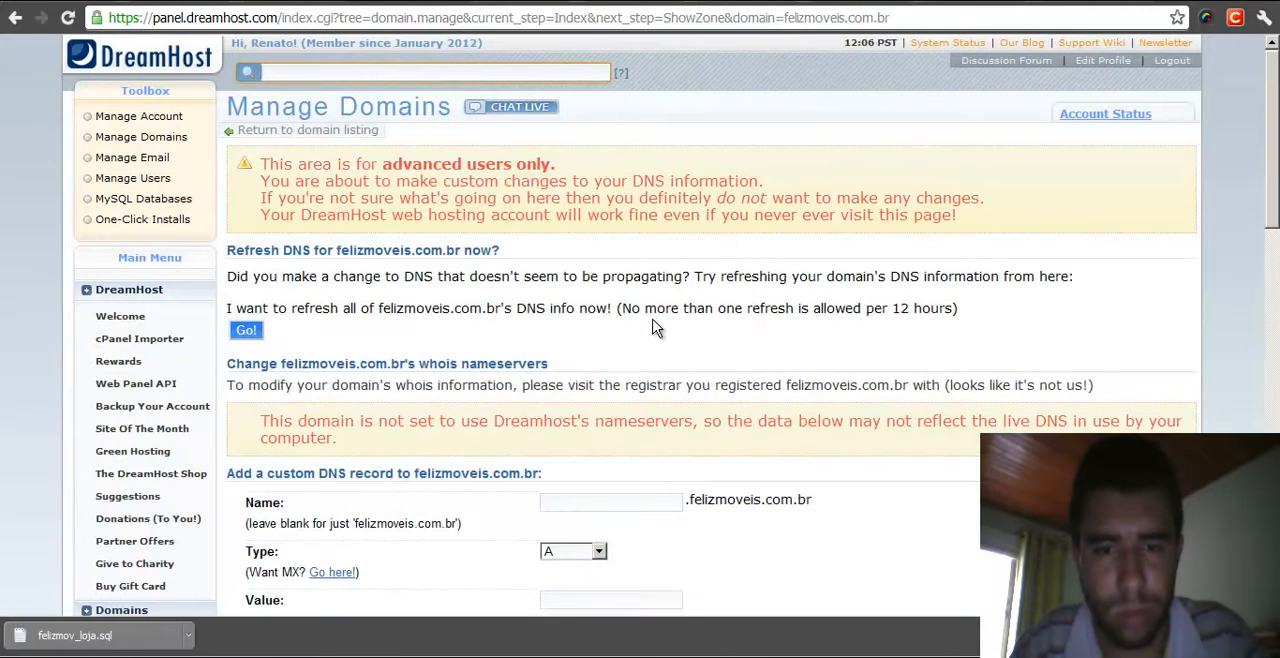
- Copy the IP address 208.113.254.60 of the domain's mysql DNS record
scroll(666, 316, "down", 4)
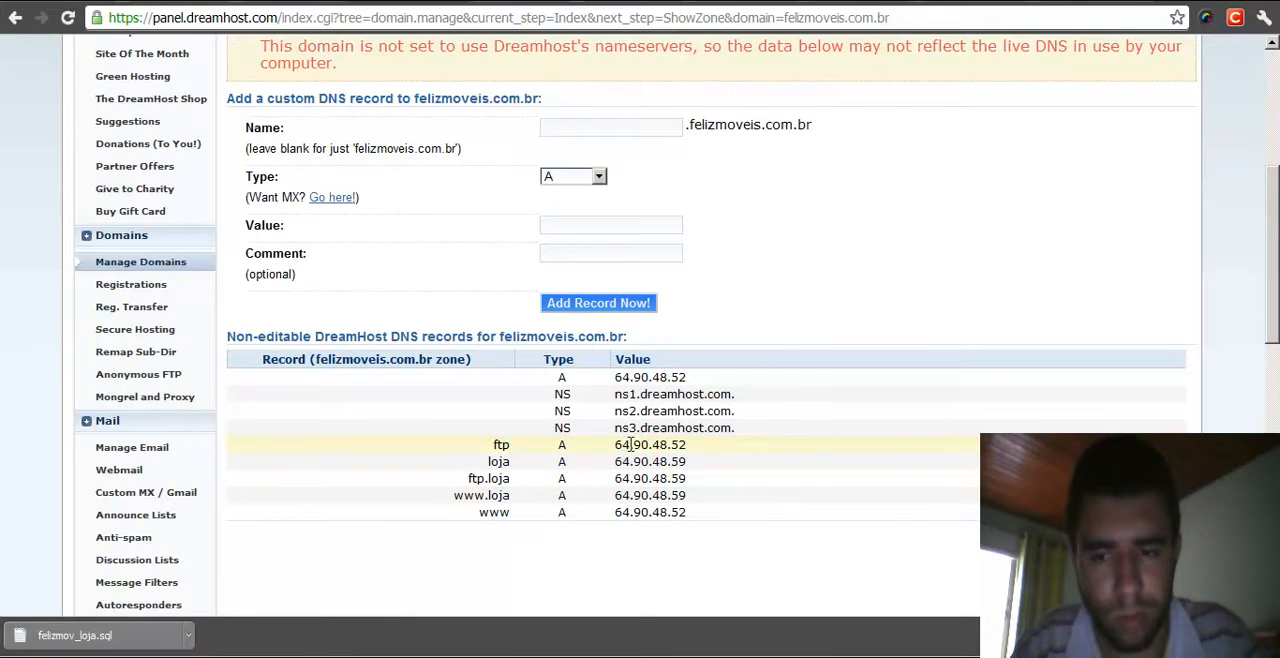
scroll(630, 447, "down", 2)
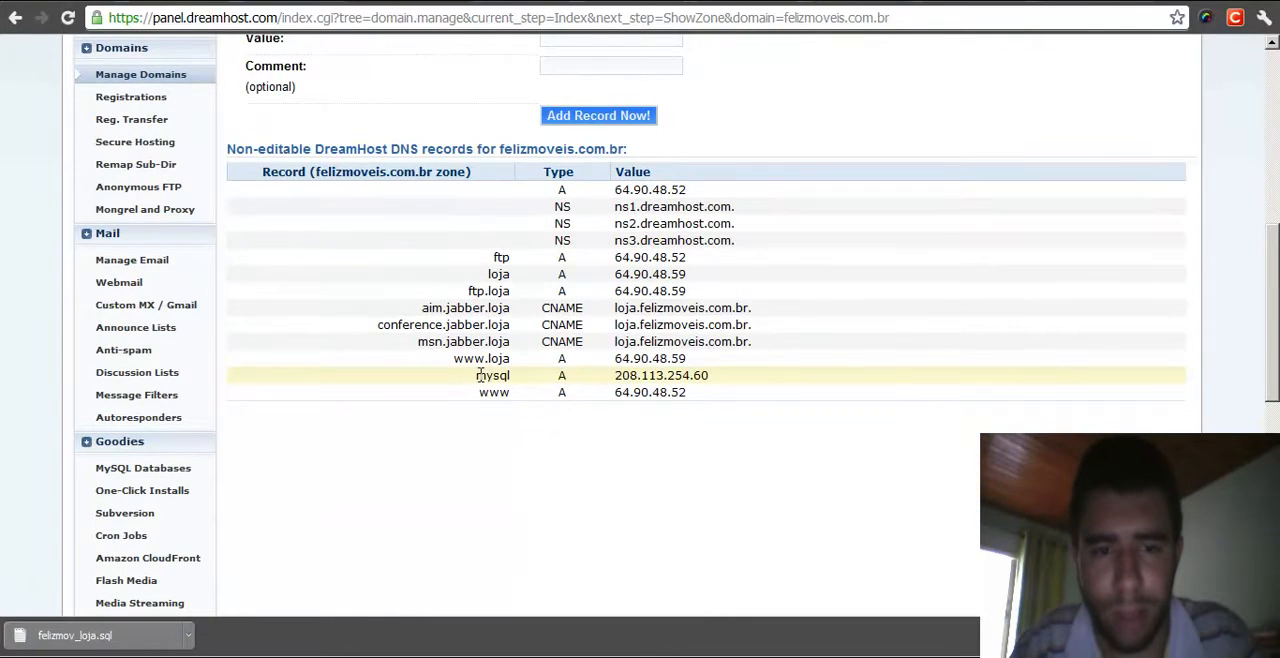
left_click_drag(712, 376, 619, 376)
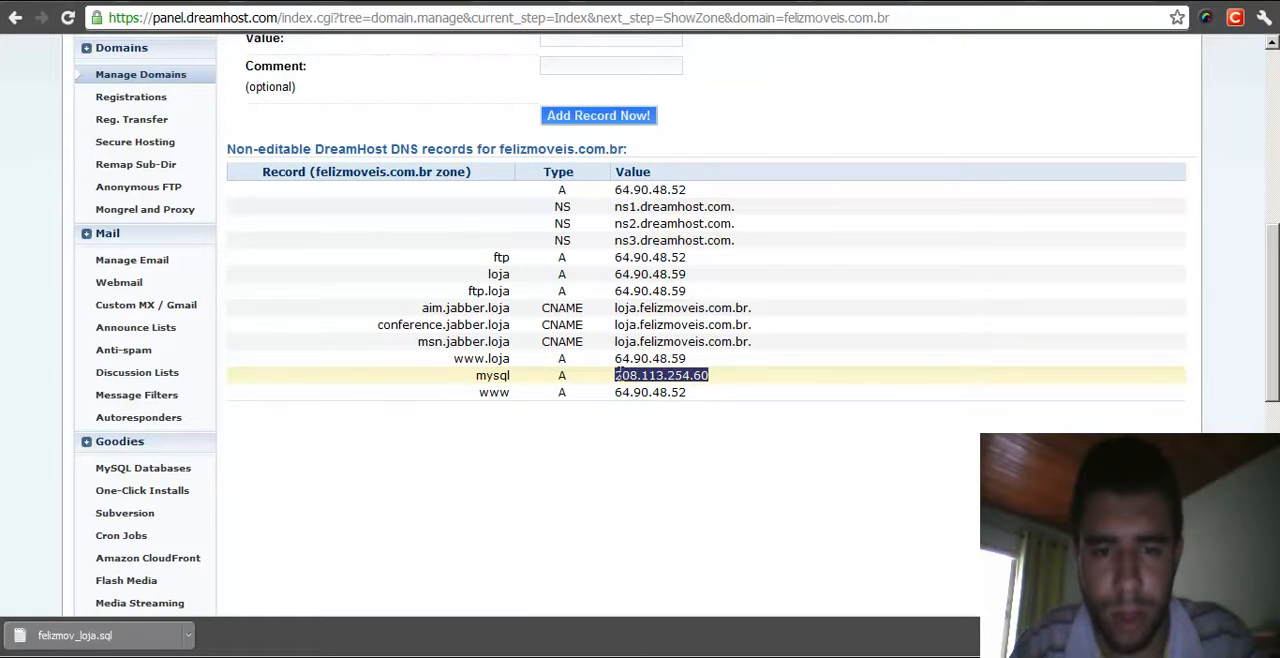
right_click(622, 374)
left_click(662, 392)
left_click(645, 441)
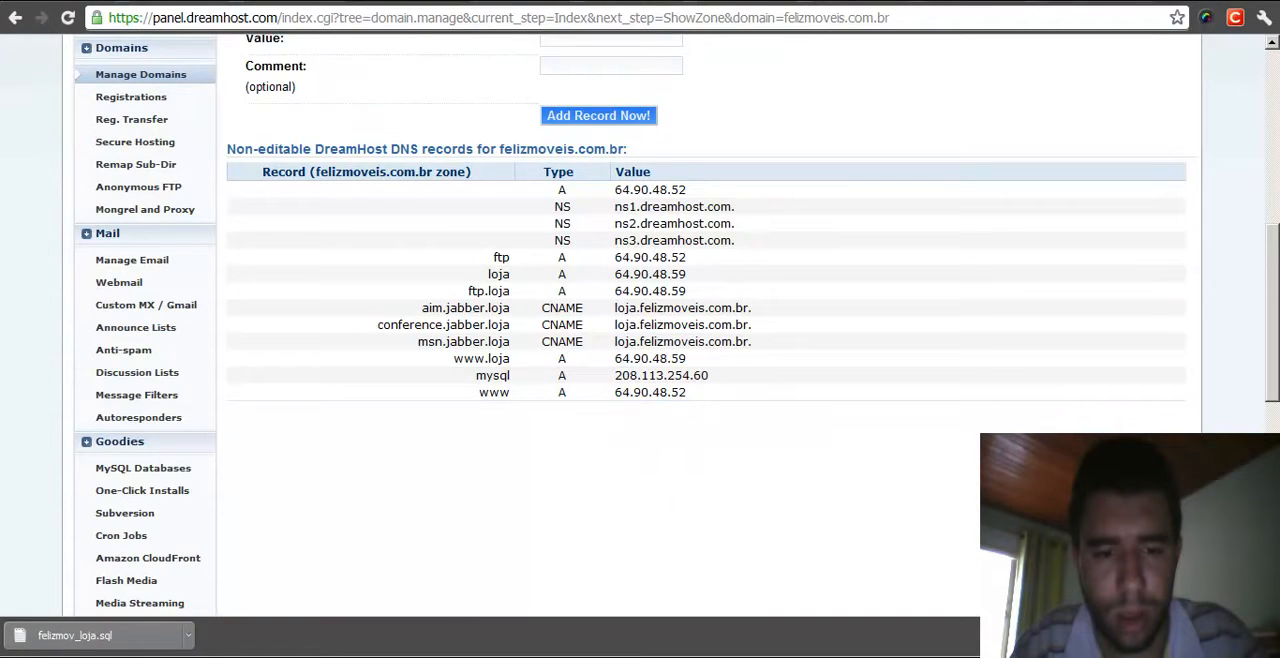
- Switch to the hosts file in Notepad++ and add a line mapping 208.113.254.60 to mysql.felizmoveis.com.br
key("alt+Tab")
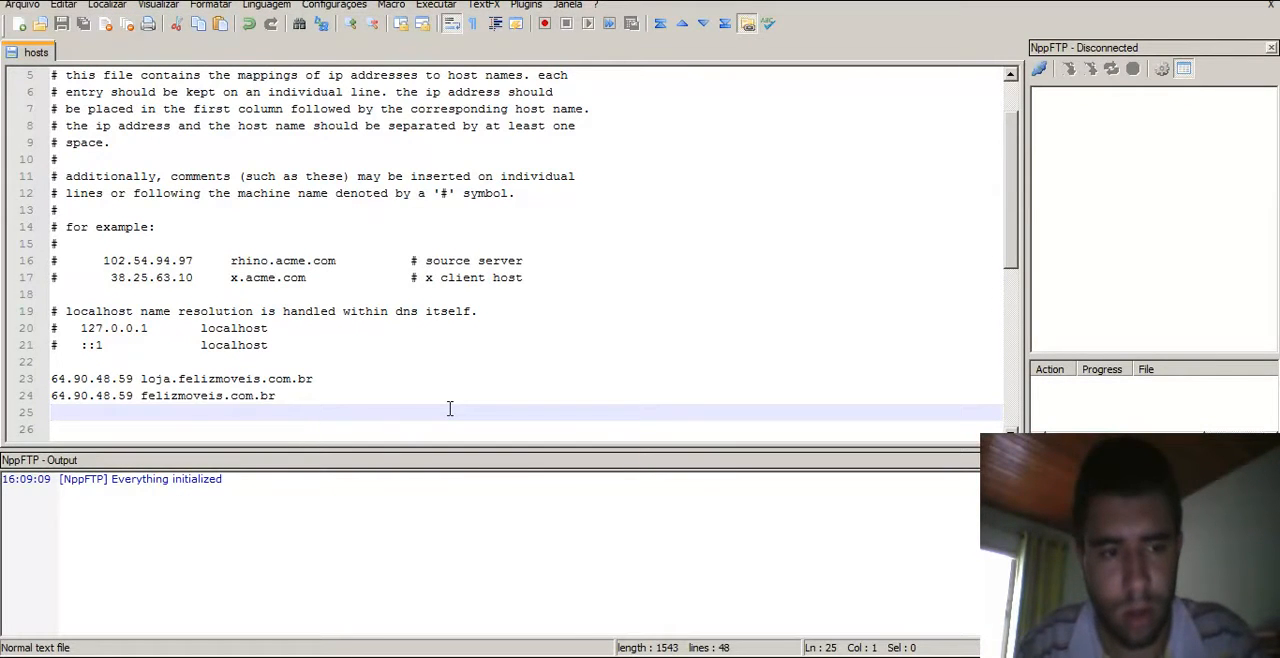
key("ctrl+v")
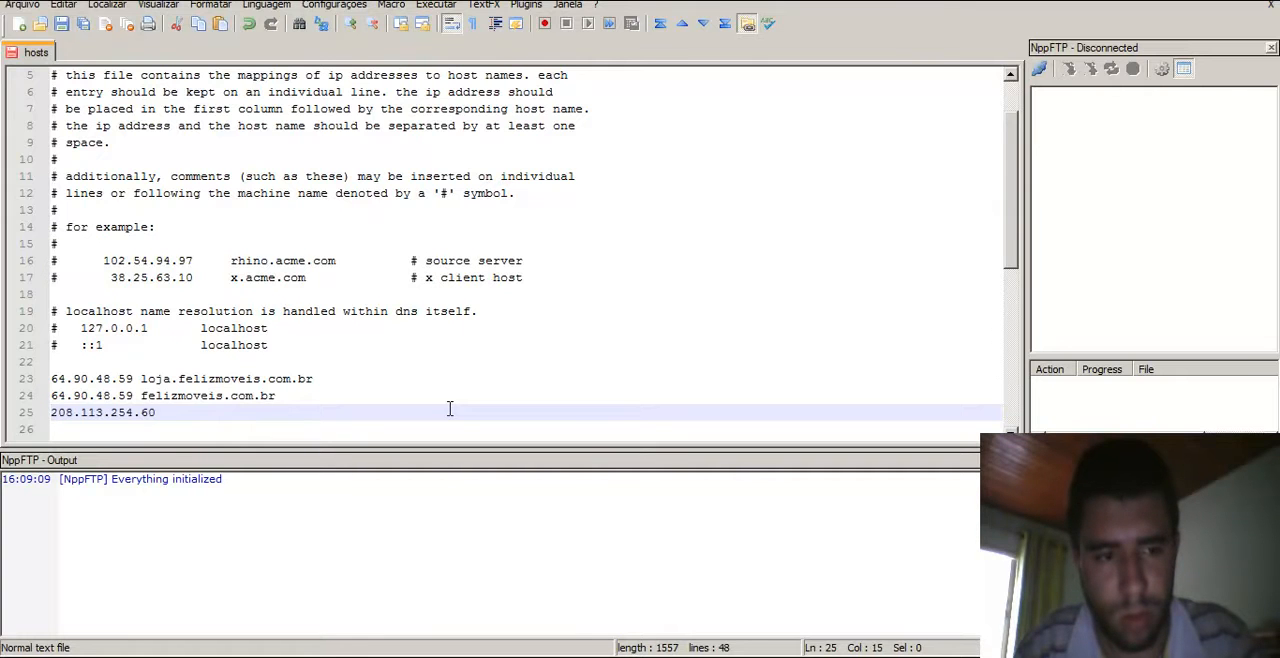
type("mysql.")
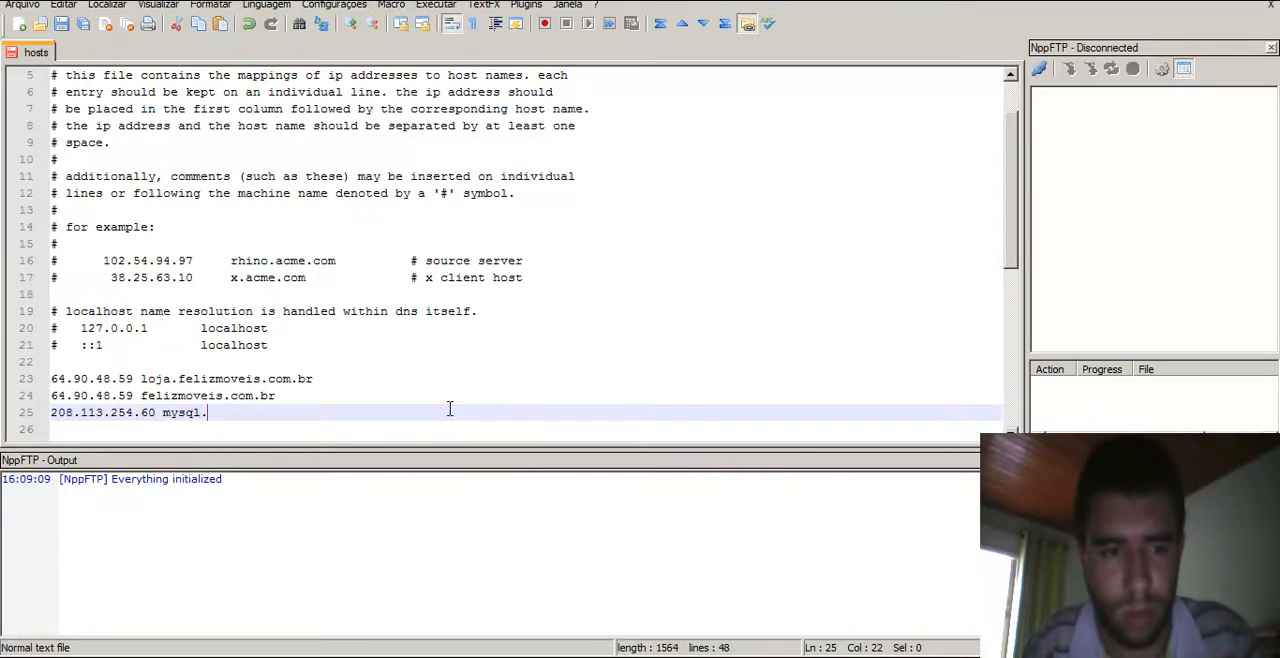
type("felizmoveis")
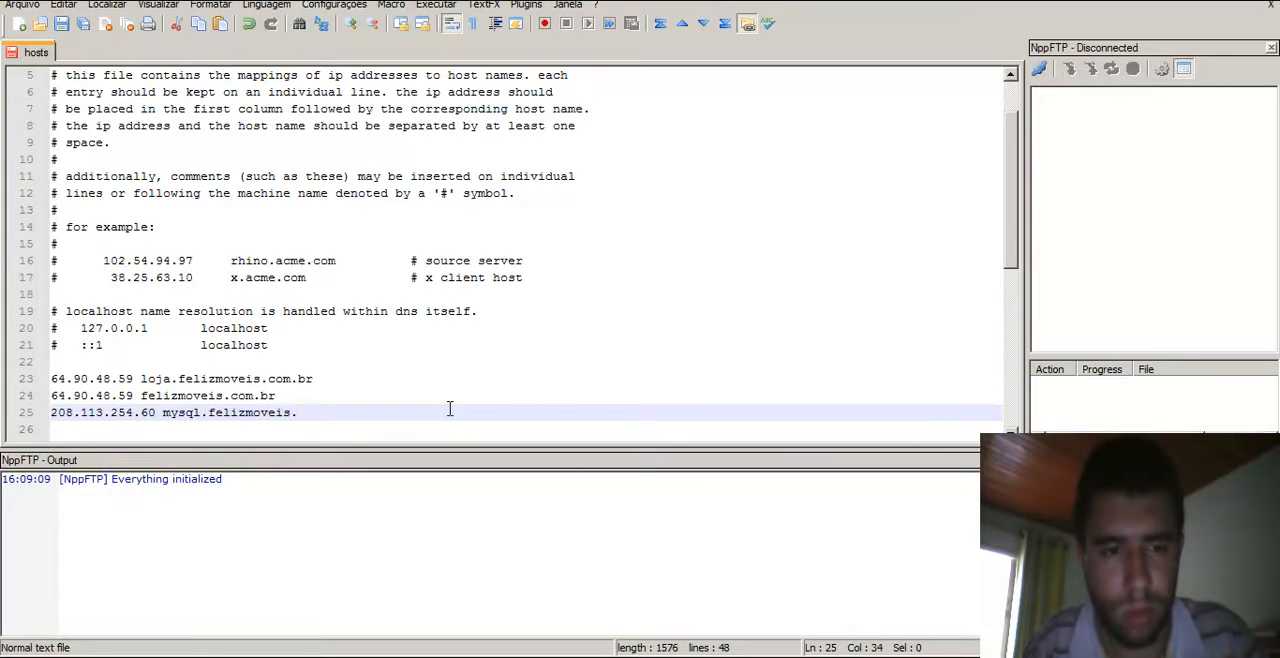
type(".com.br")
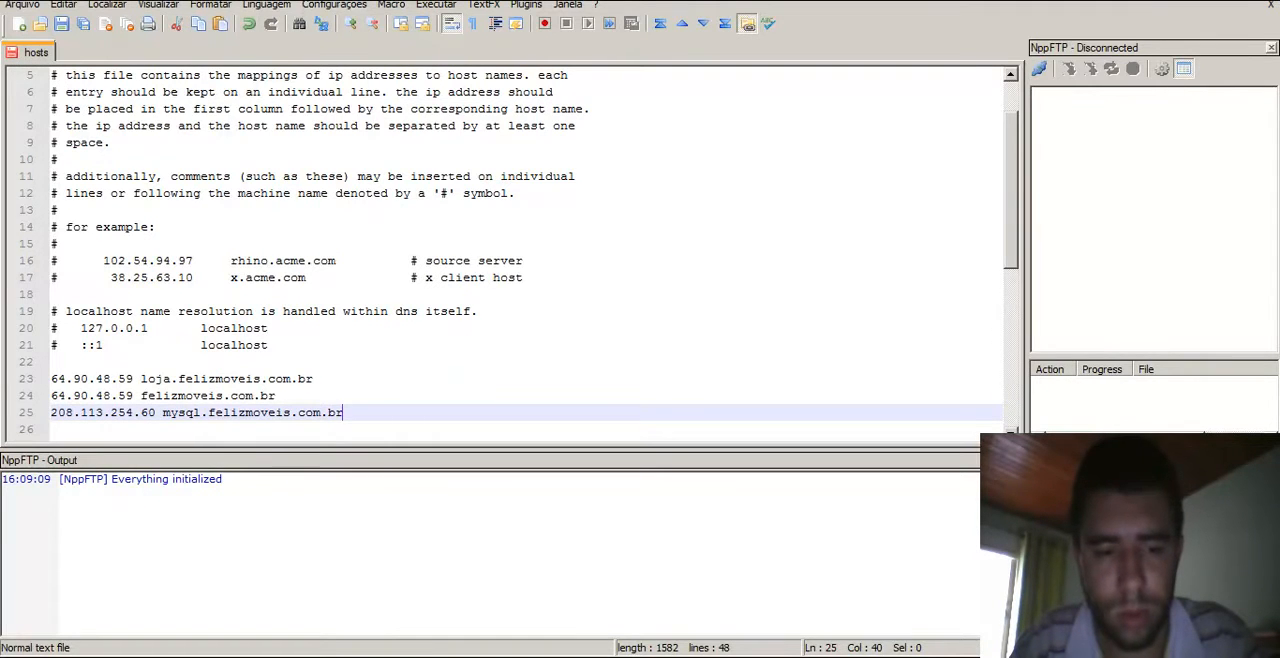
- Open phpMyAdmin for the mysql.felizmoveis.com.br hostname from the MySQL Databases page
key("alt+Tab")
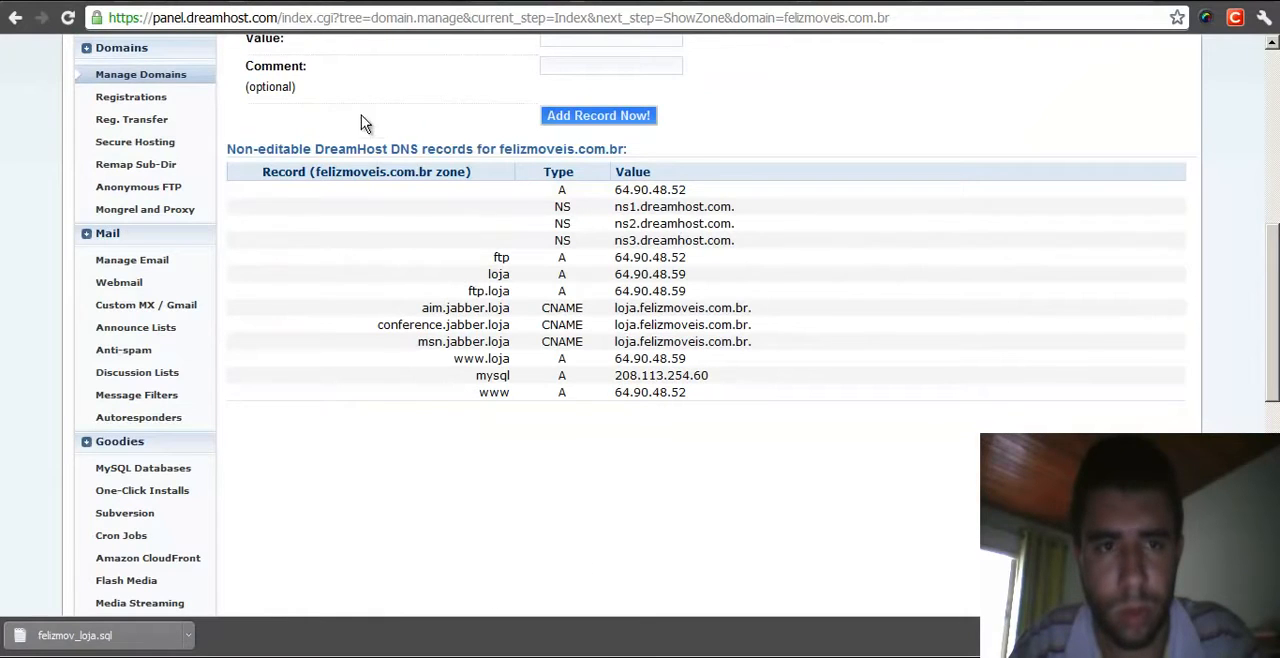
scroll(217, 366, "up", 5)
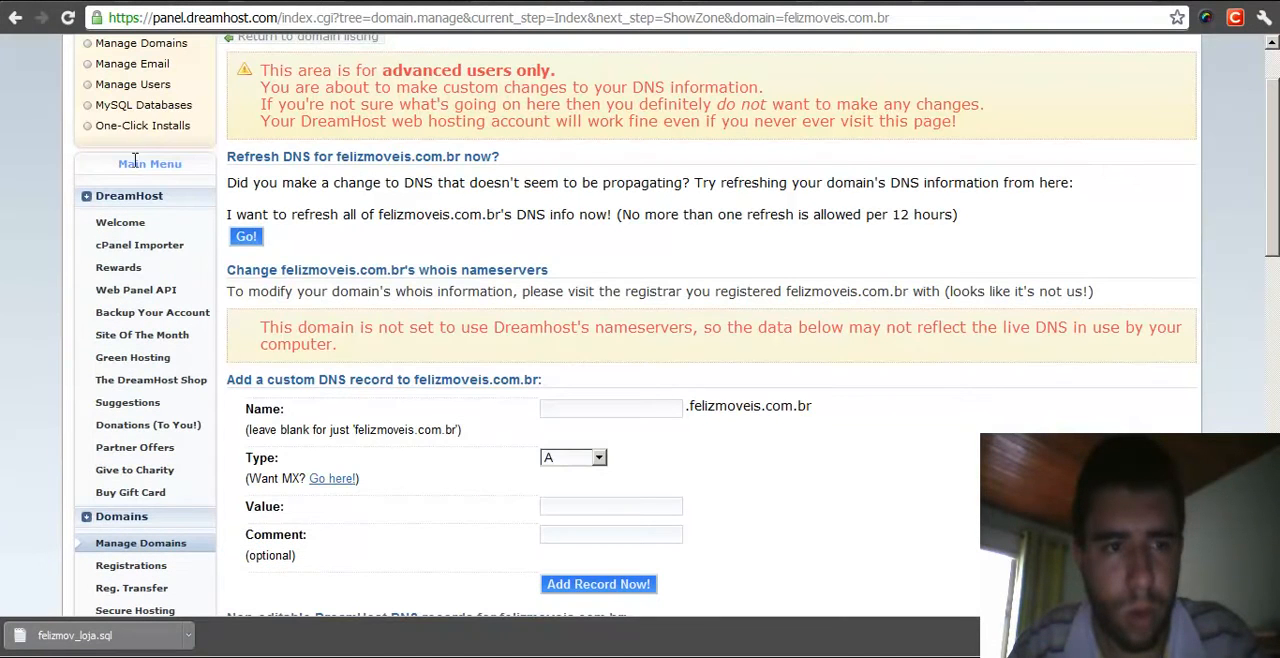
left_click(133, 115)
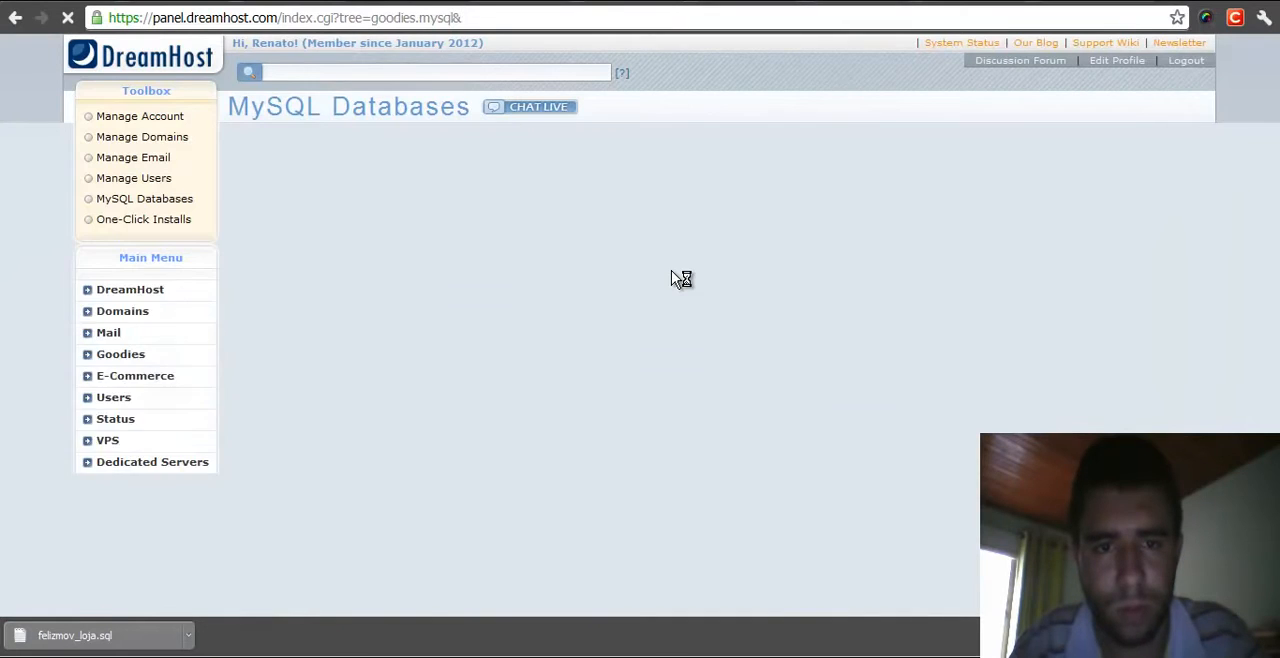
scroll(671, 271, "down", 4)
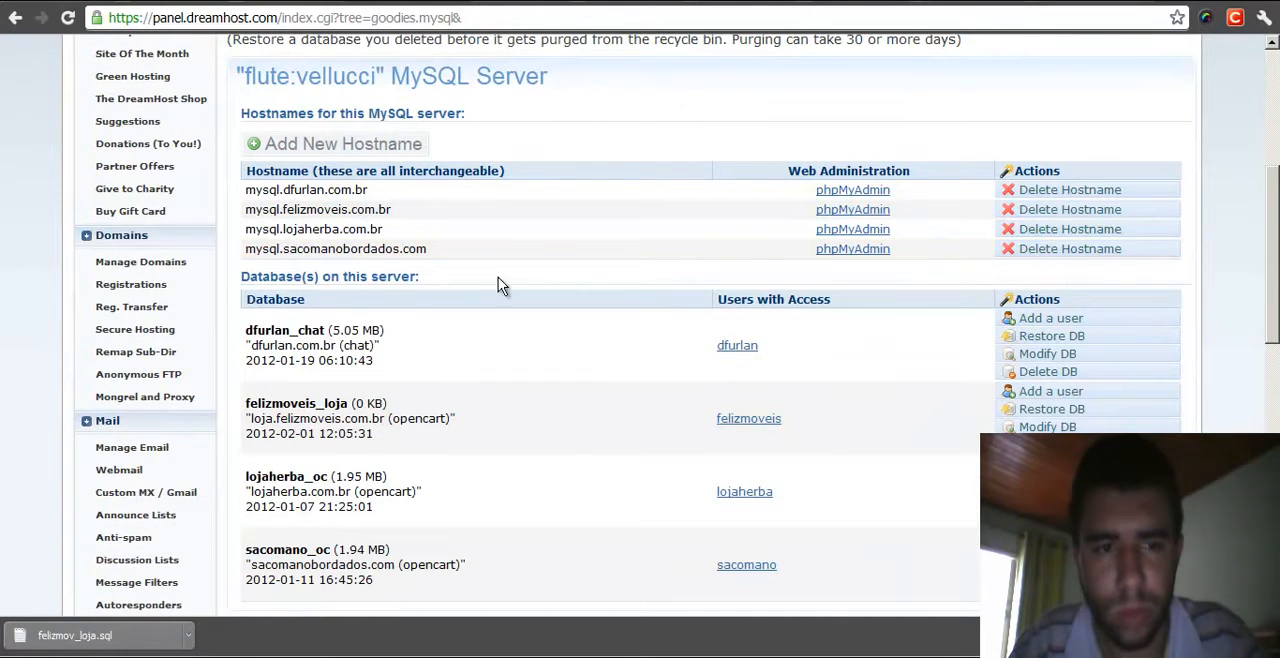
left_click_drag(247, 210, 1000, 211)
left_click(1230, 211)
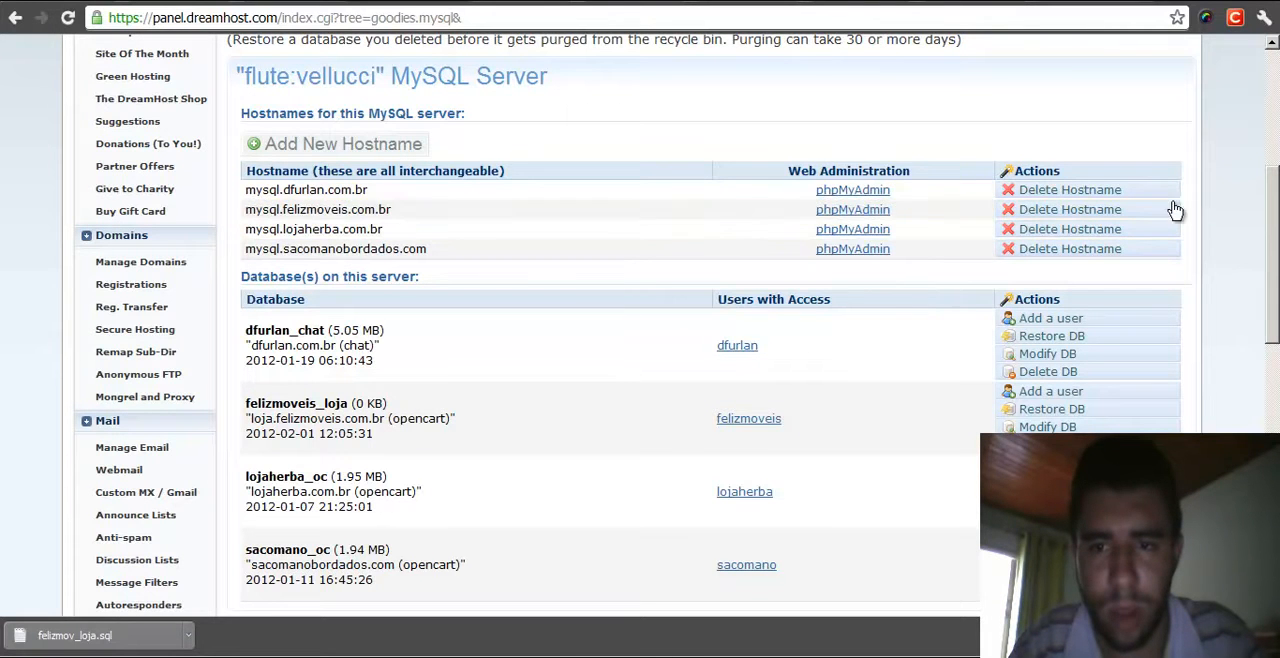
left_click(846, 215)
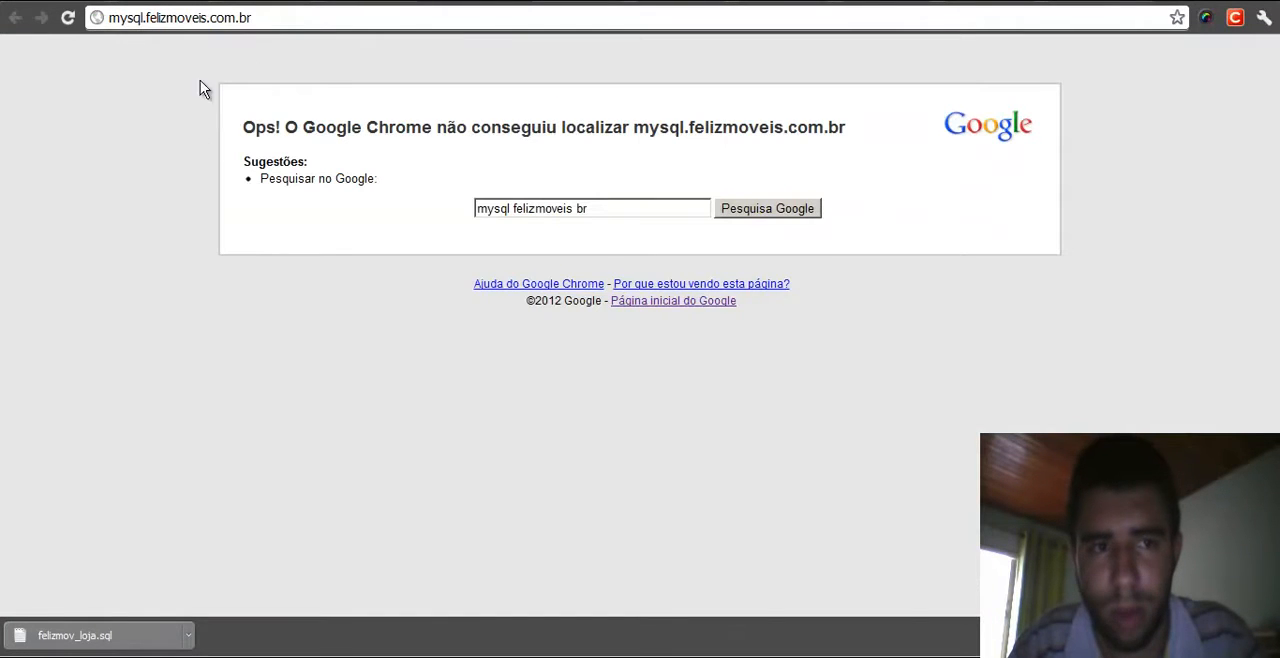
- Save the edited hosts file and return to the browser
key("alt+Tab")
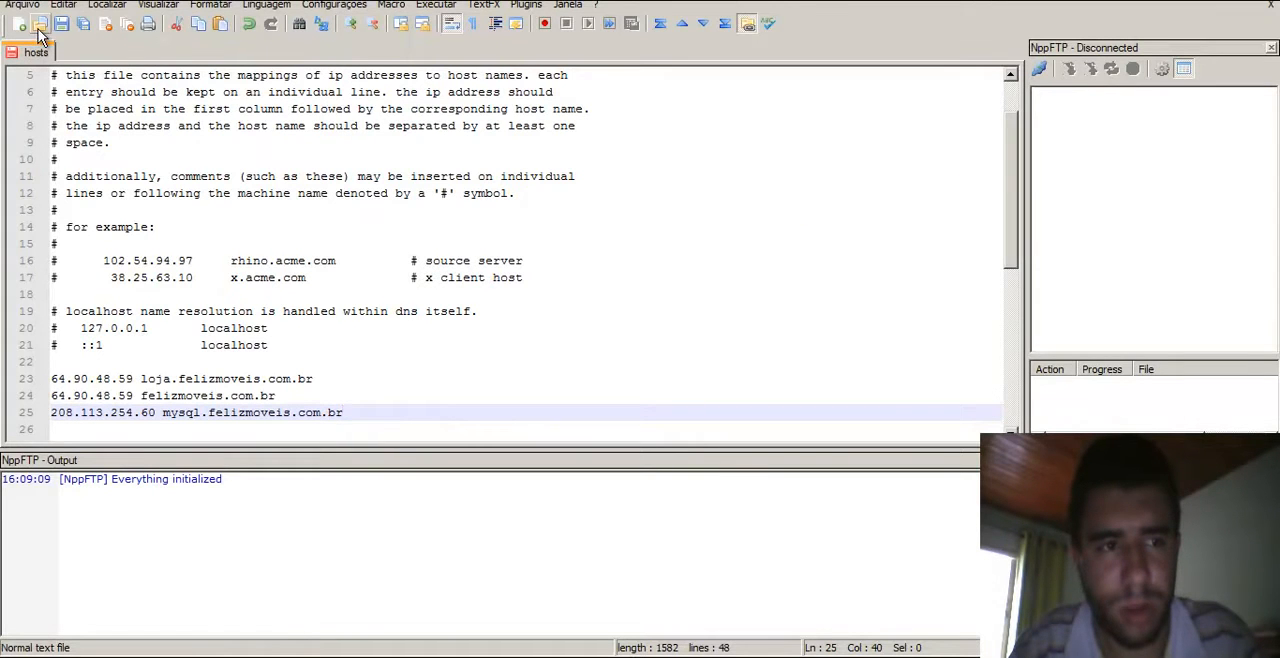
key("ctrl+s")
key("alt+Tab")
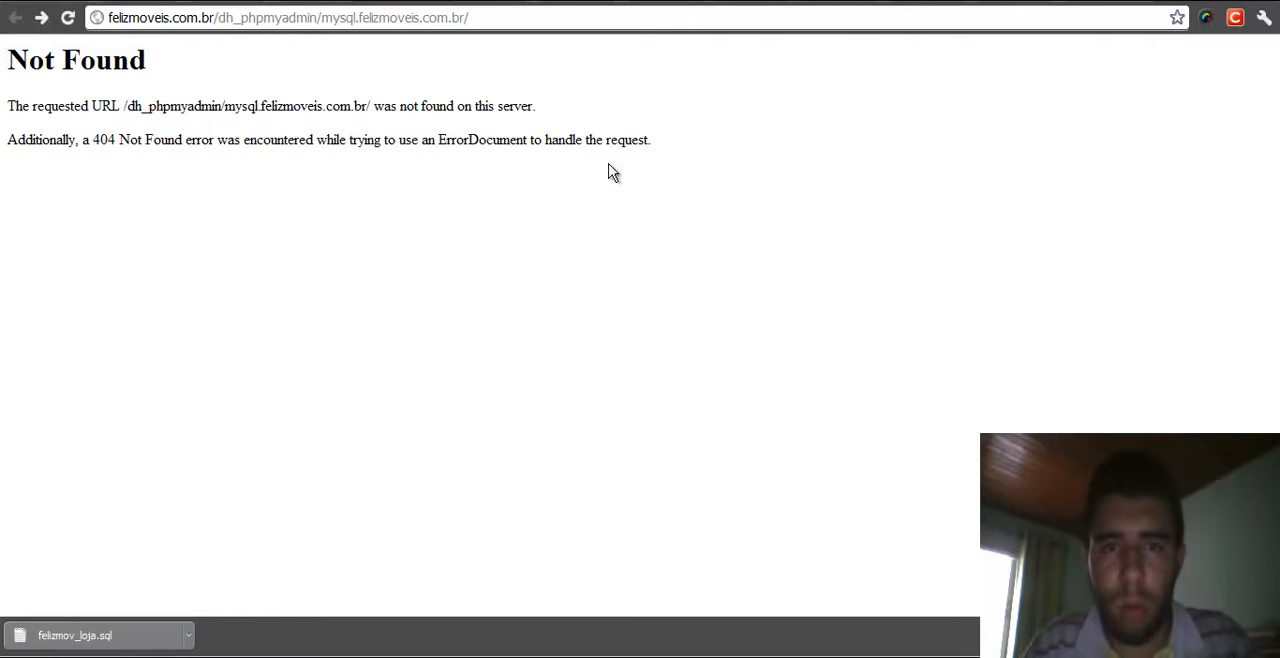
key("super+r")
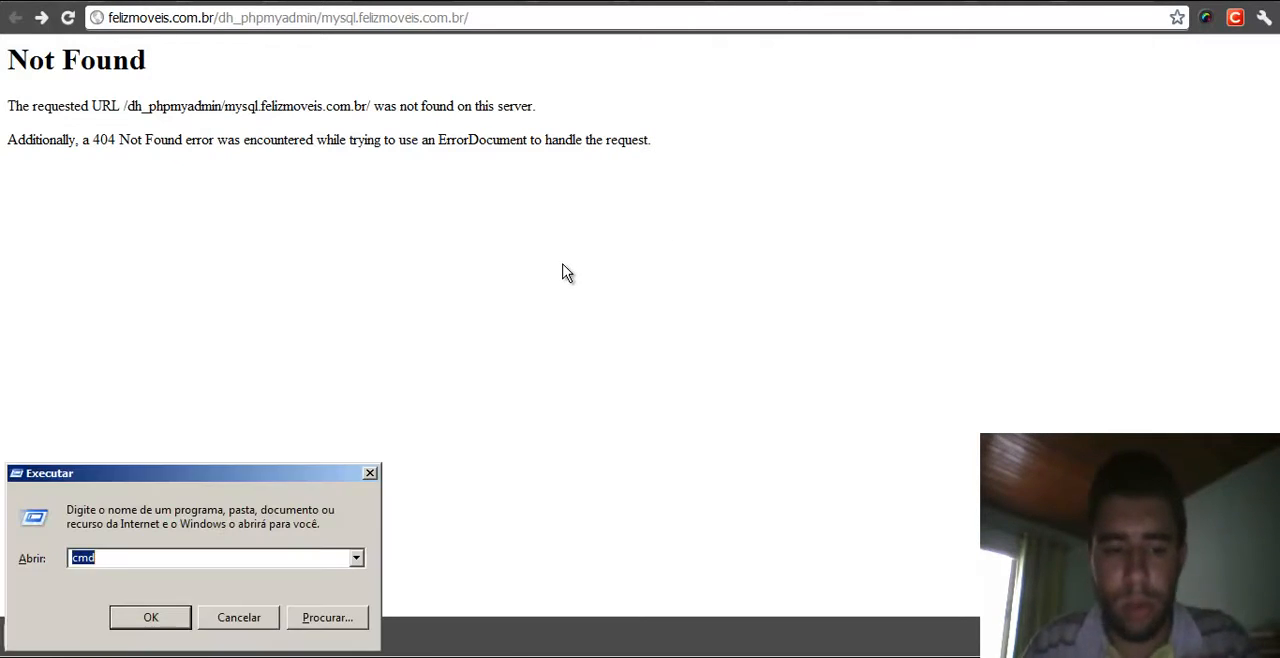
type("dreamhosters.co")
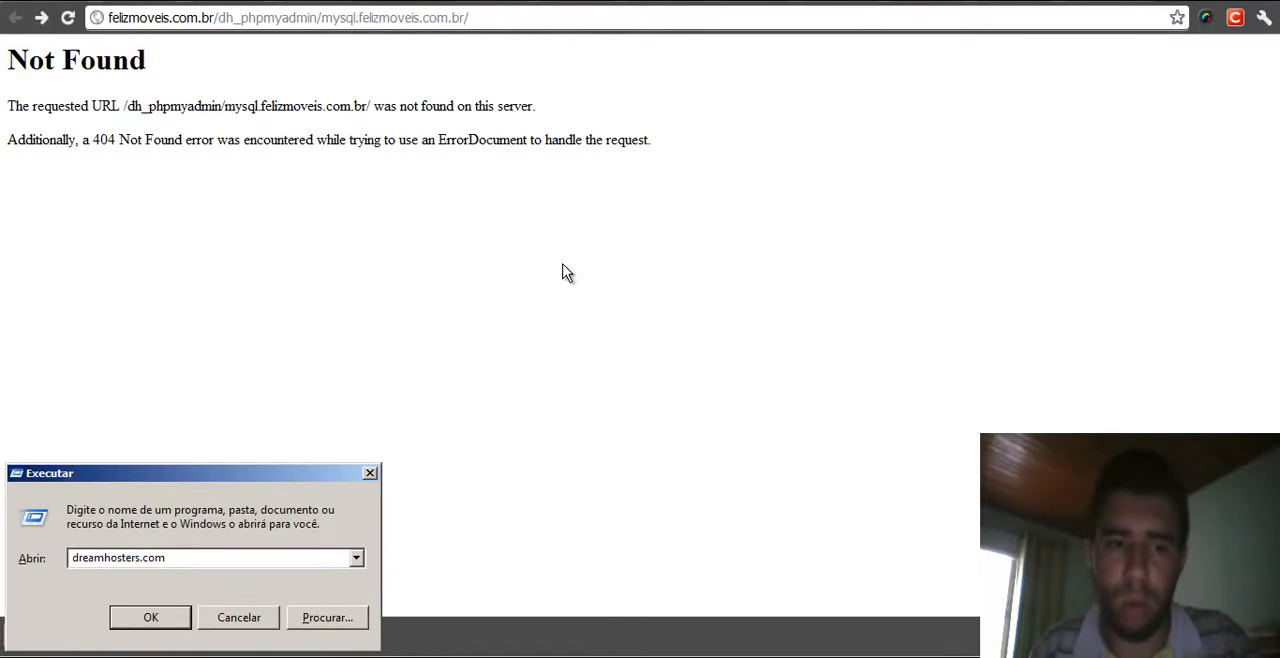
type("sualoaj.")
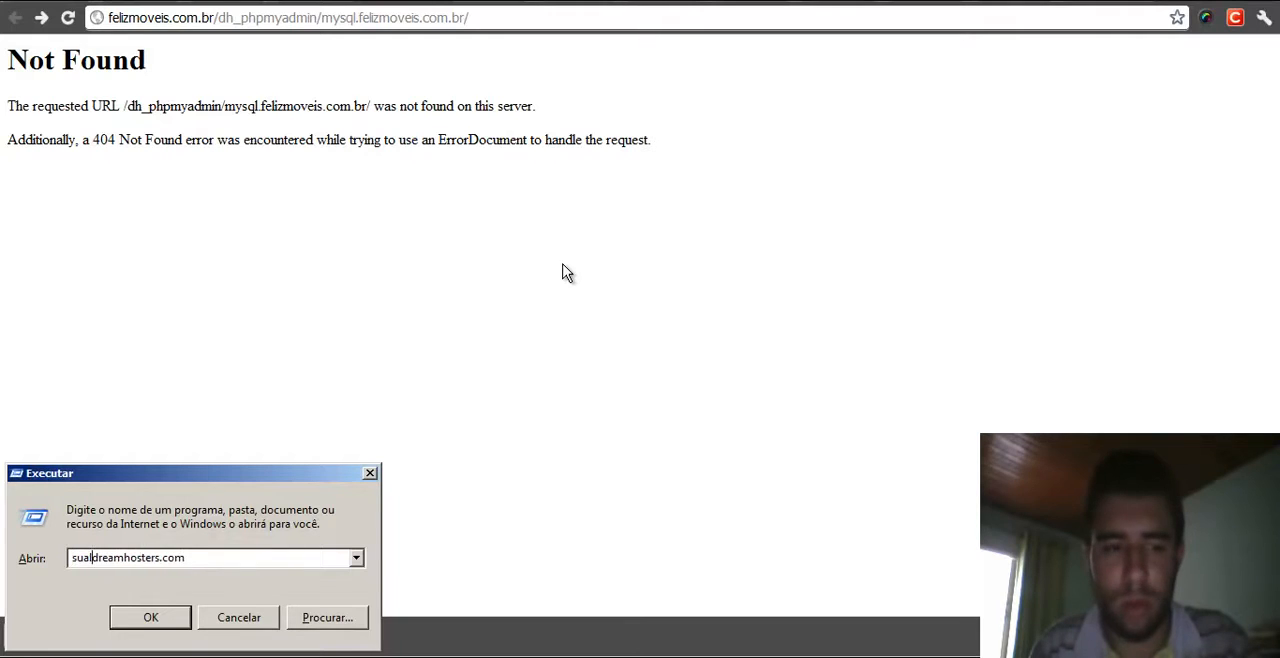
key("BackSpace")
key("BackSpace")
key("BackSpace")
type("ja.")
type(" -> m")
type("ysql.dream")
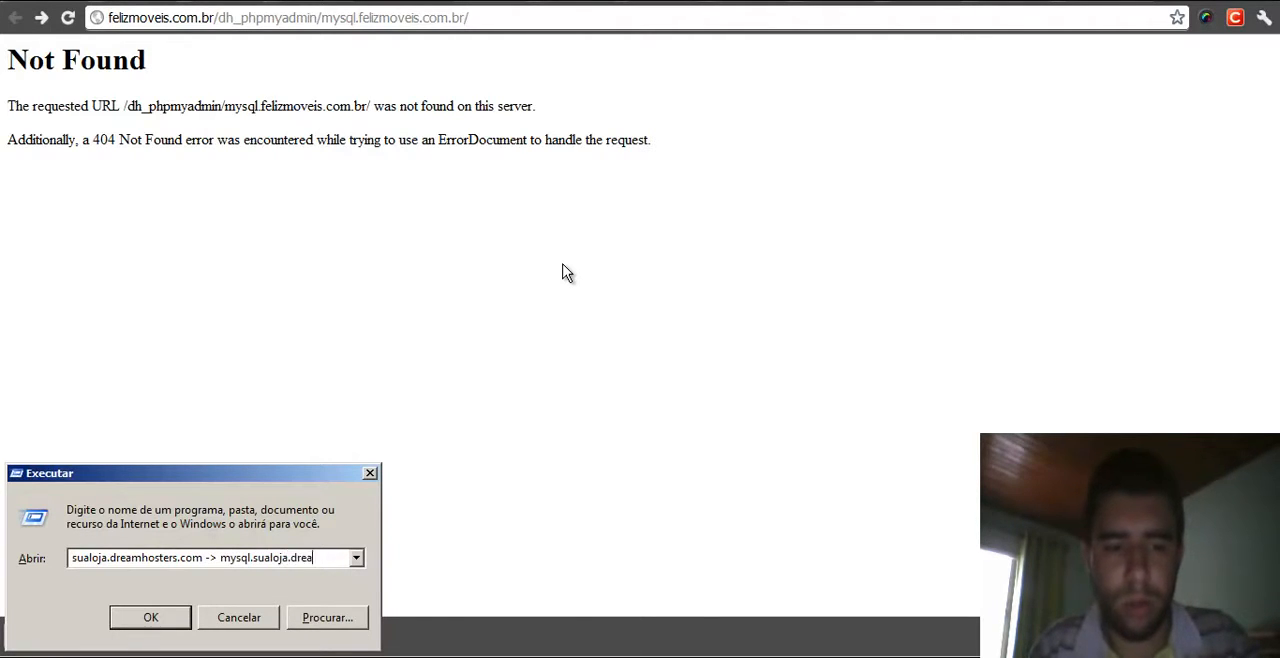
type("hosters.com")
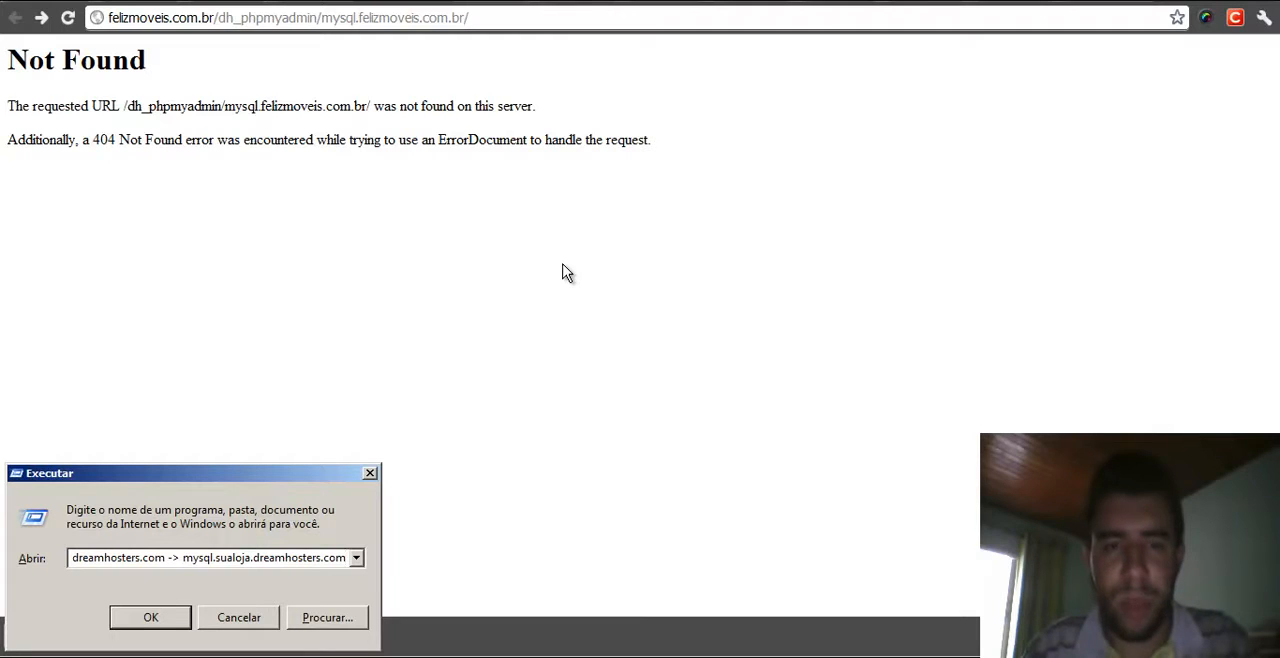
key("ctrl+shift+Left")
key("ctrl+shift+Left")
key("ctrl+shift+Left")
key("ctrl+shift+Left")
key("ctrl+shift+Left")
key("ctrl+shift+Left")
key("ctrl+shift+Left")
key("ctrl+shift+Left")
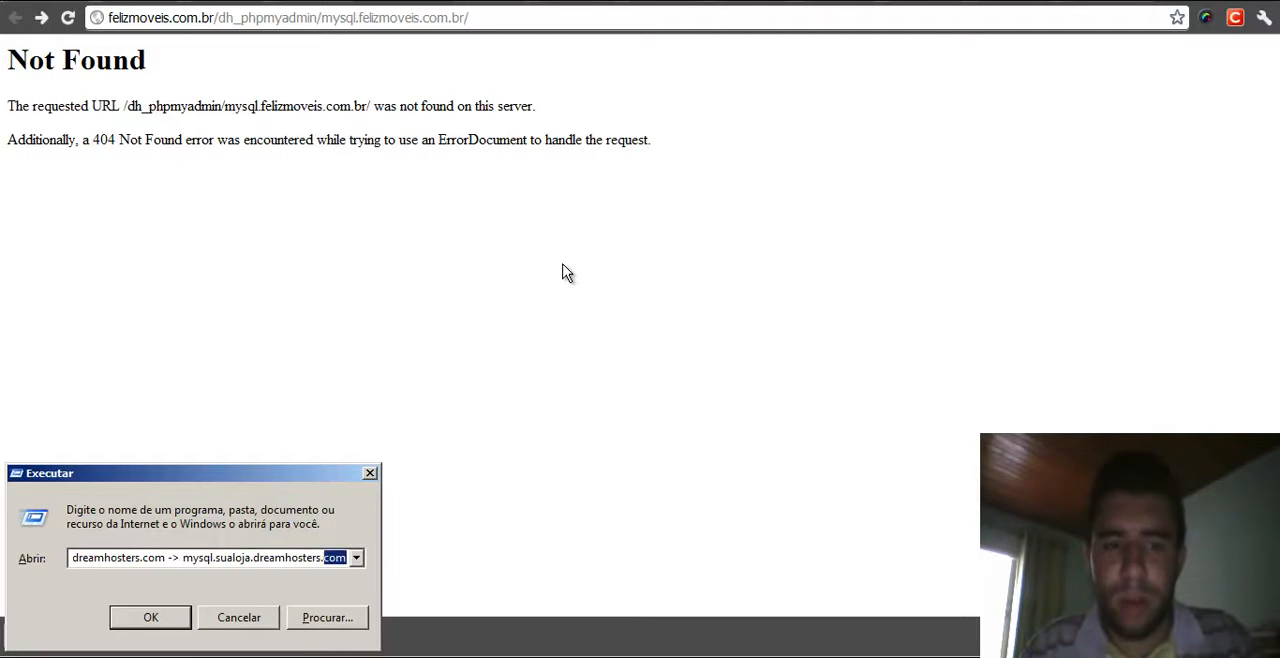
key("BackSpace")
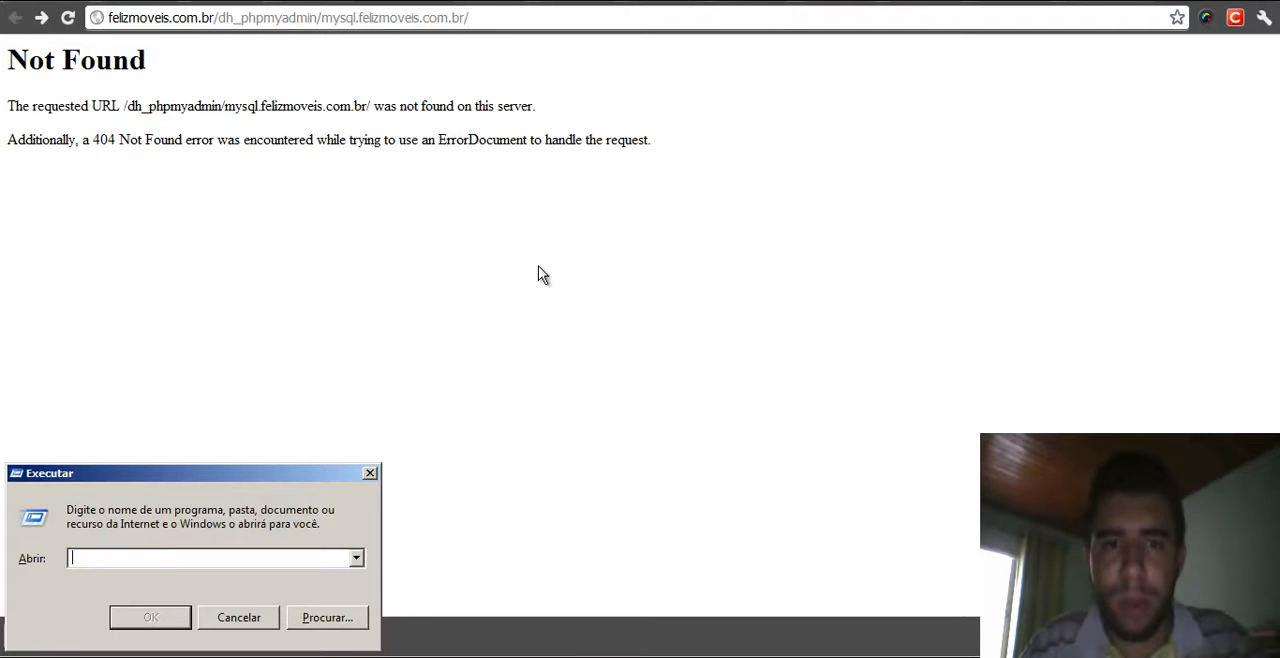
left_click(369, 474)
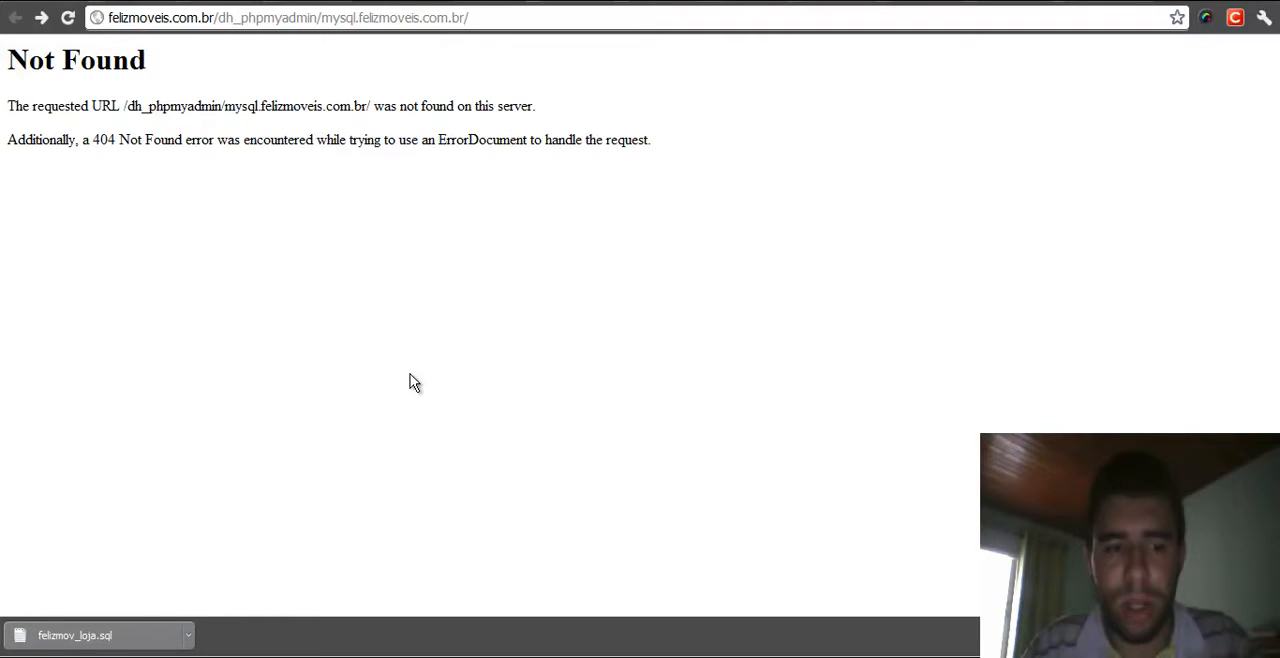
- Launch FileZilla from the FTP shortcut menu
left_click(112, 656)
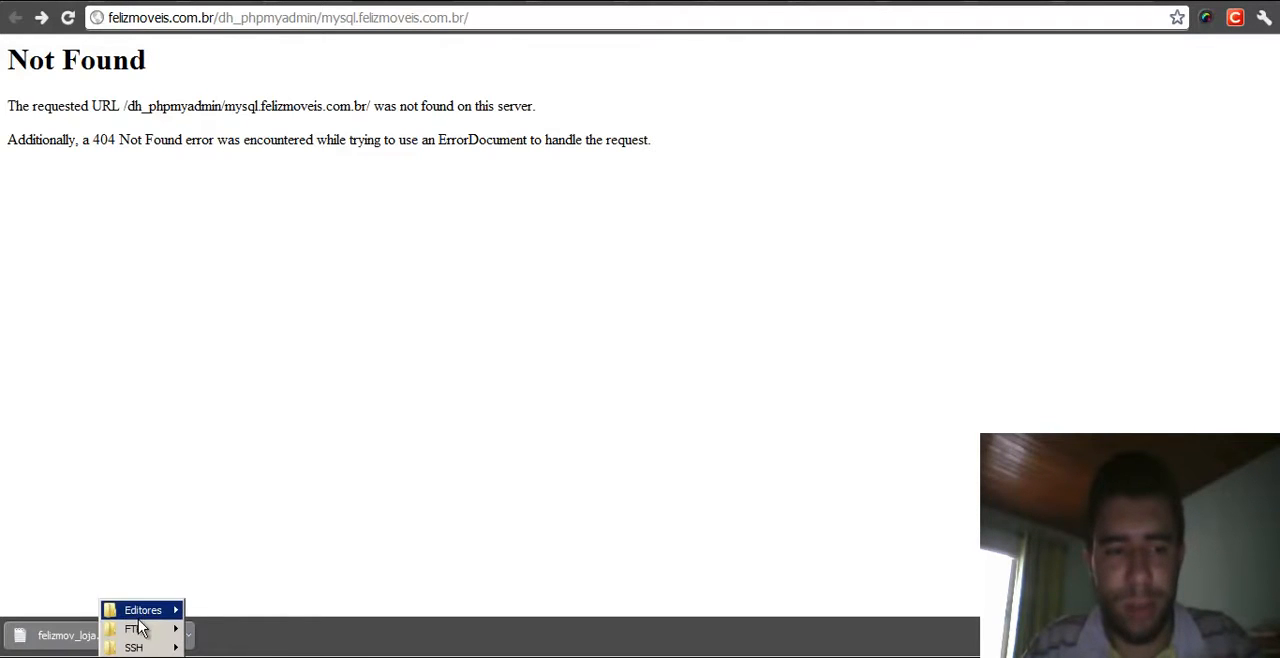
mouse_move(140, 632)
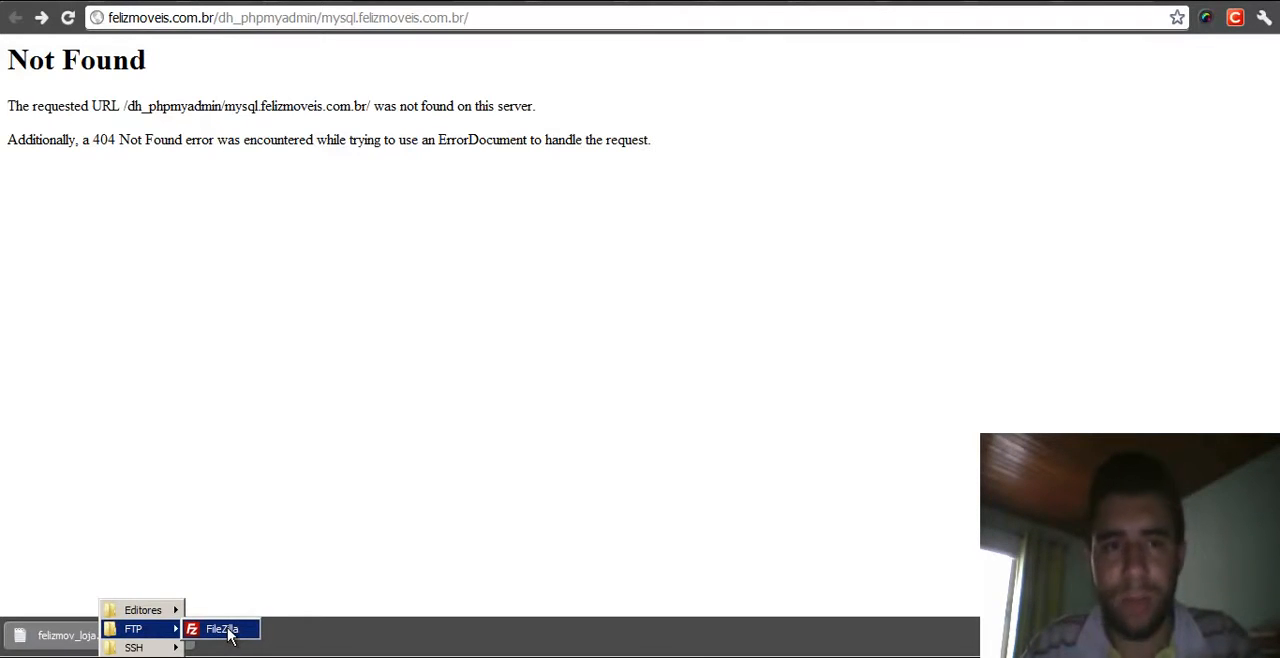
left_click(224, 630)
left_click(328, 2)
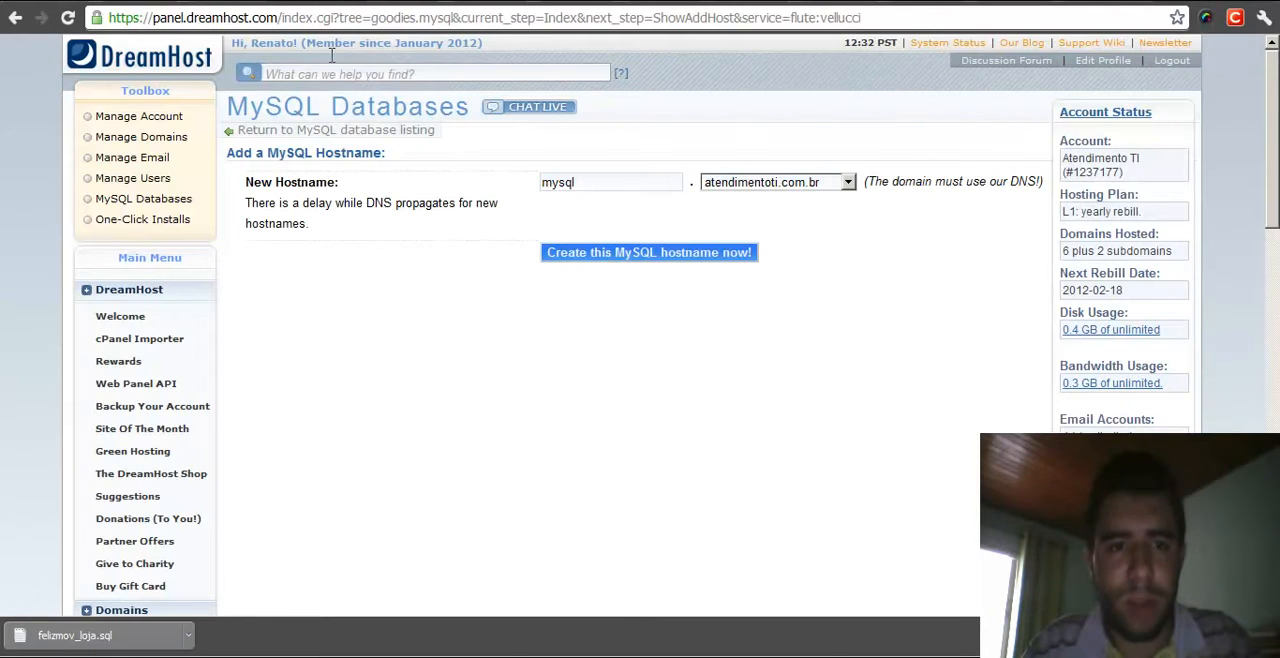
- Open WebFTP for the felizmoveis.com.br domain from Manage Domains
left_click(146, 139)
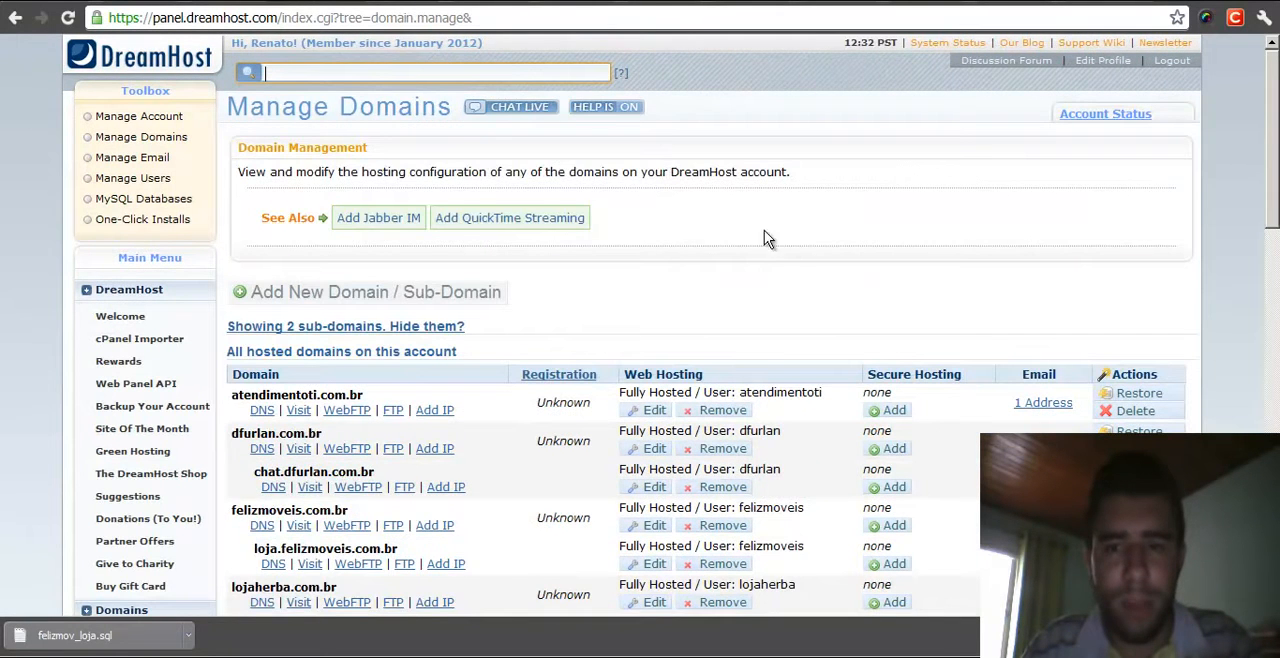
scroll(526, 266, "down", 3)
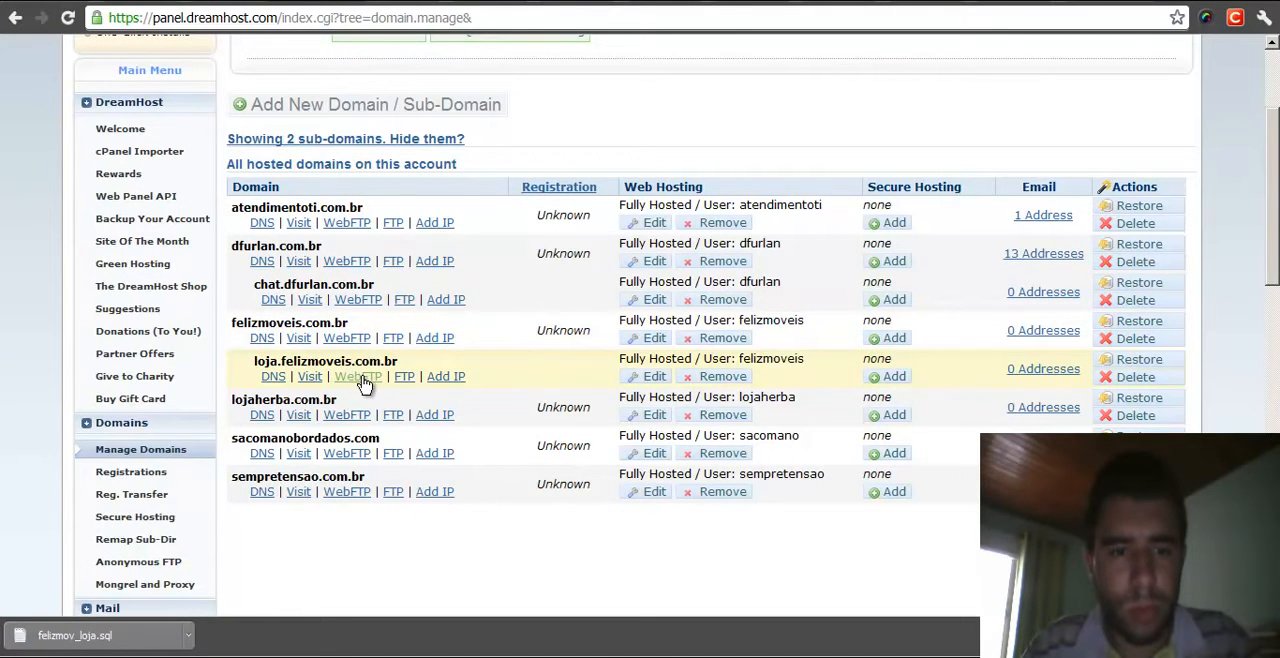
left_click(346, 339)
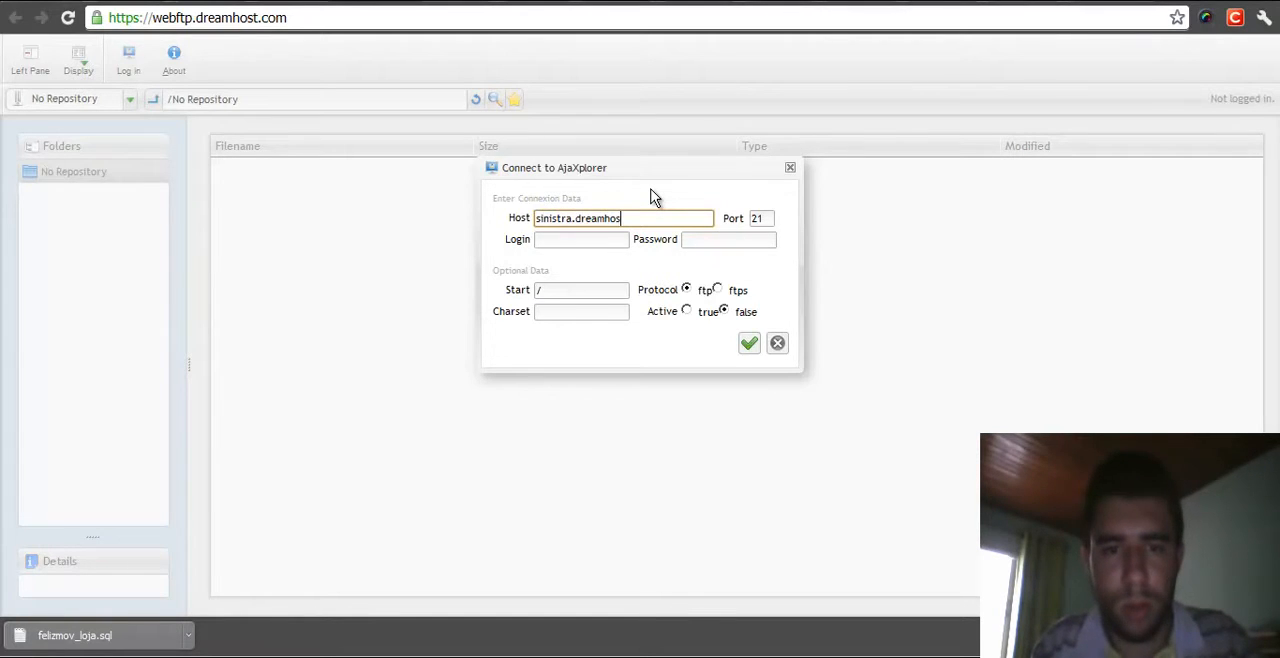
- Set the WebFTP connection host to pulcherrima.dreamhost.com
key("BackSpace")
type(".com.br")
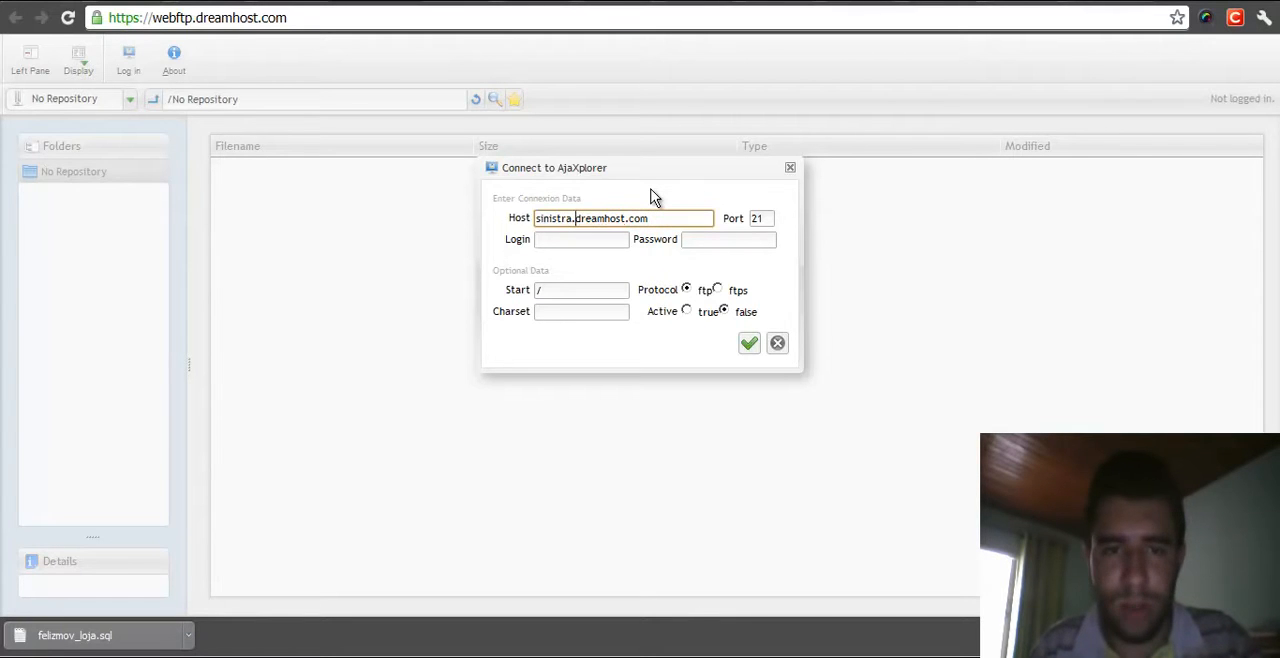
key("shift+Right")
key("shift+Right")
key("shift+Right")
key("shift+Right")
key("shift+Right")
key("shift+Right")
key("shift+Right")
type("pulcherrima")
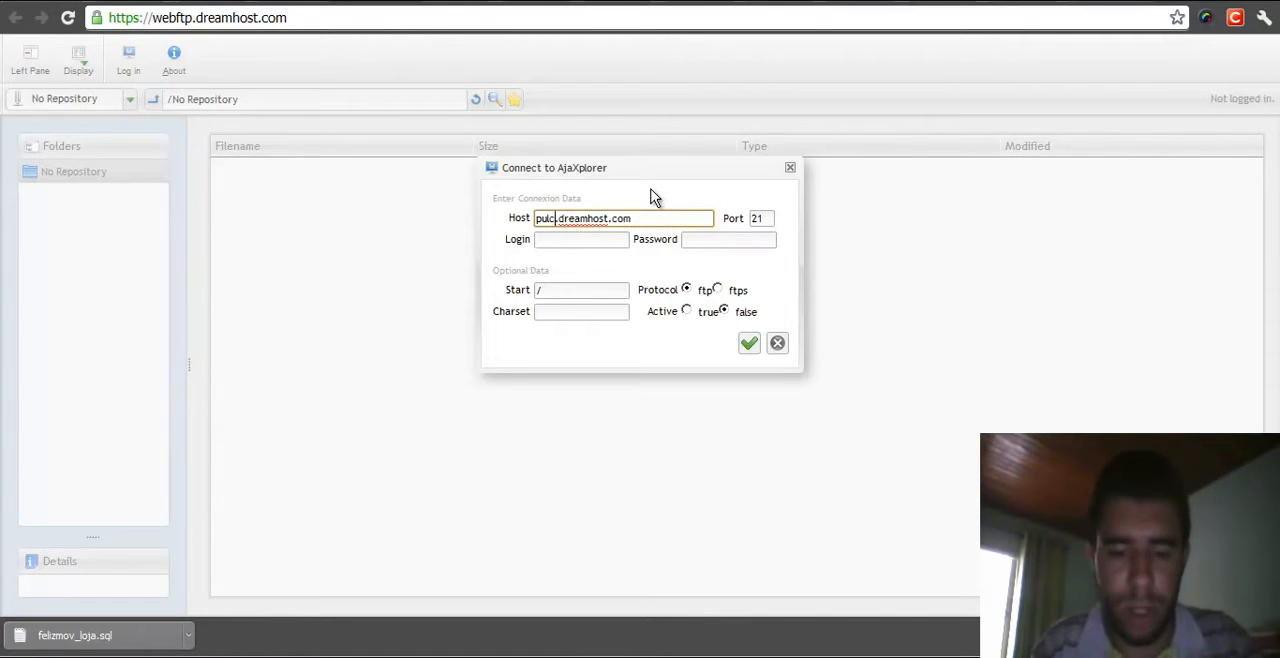
- Enter the FTP login name and account password and connect
key("Tab")
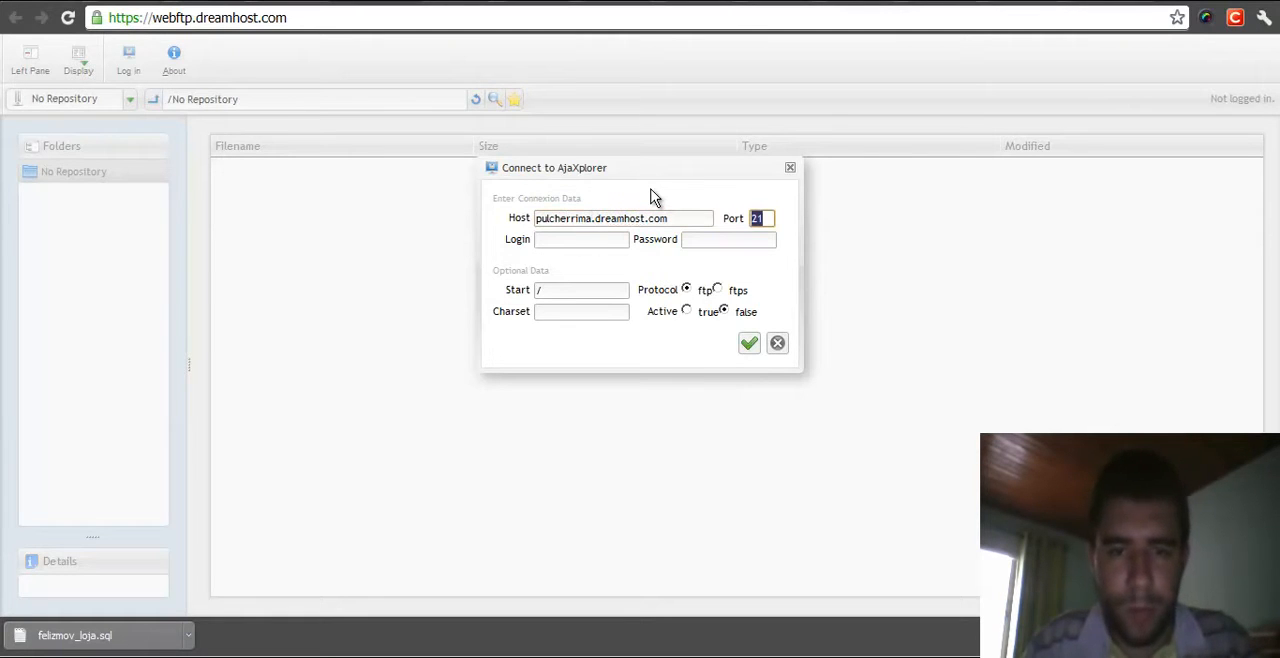
key("Tab")
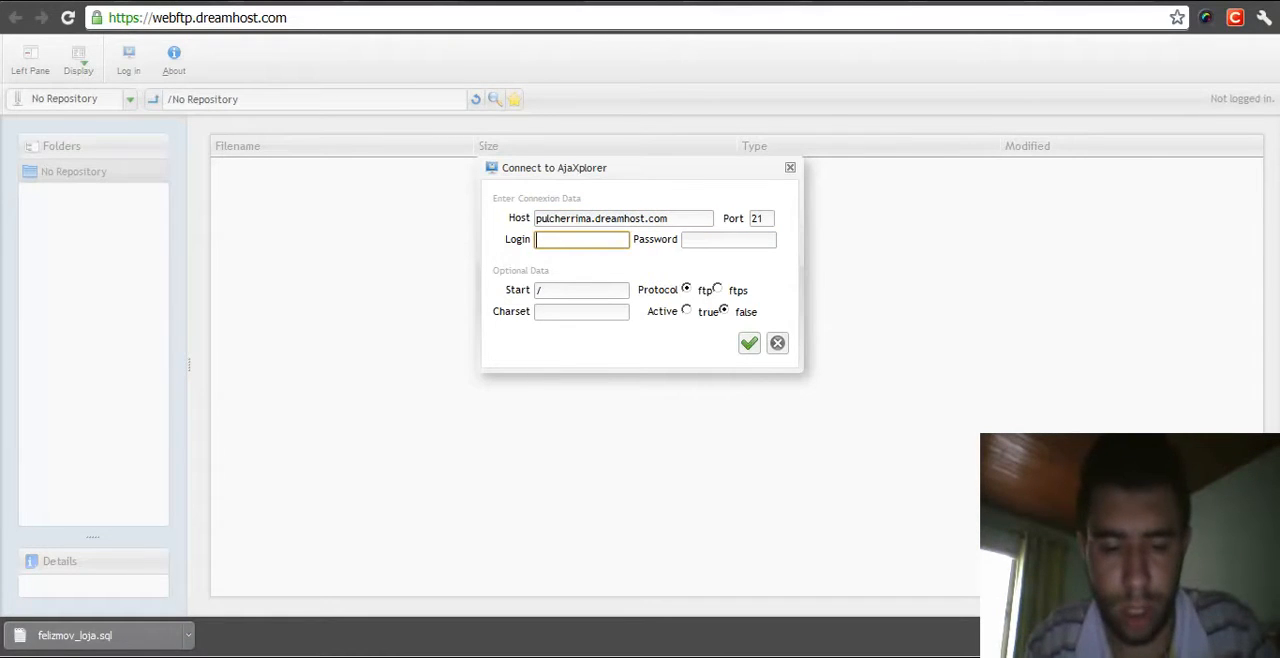
type("felizmoveis")
key("Tab")
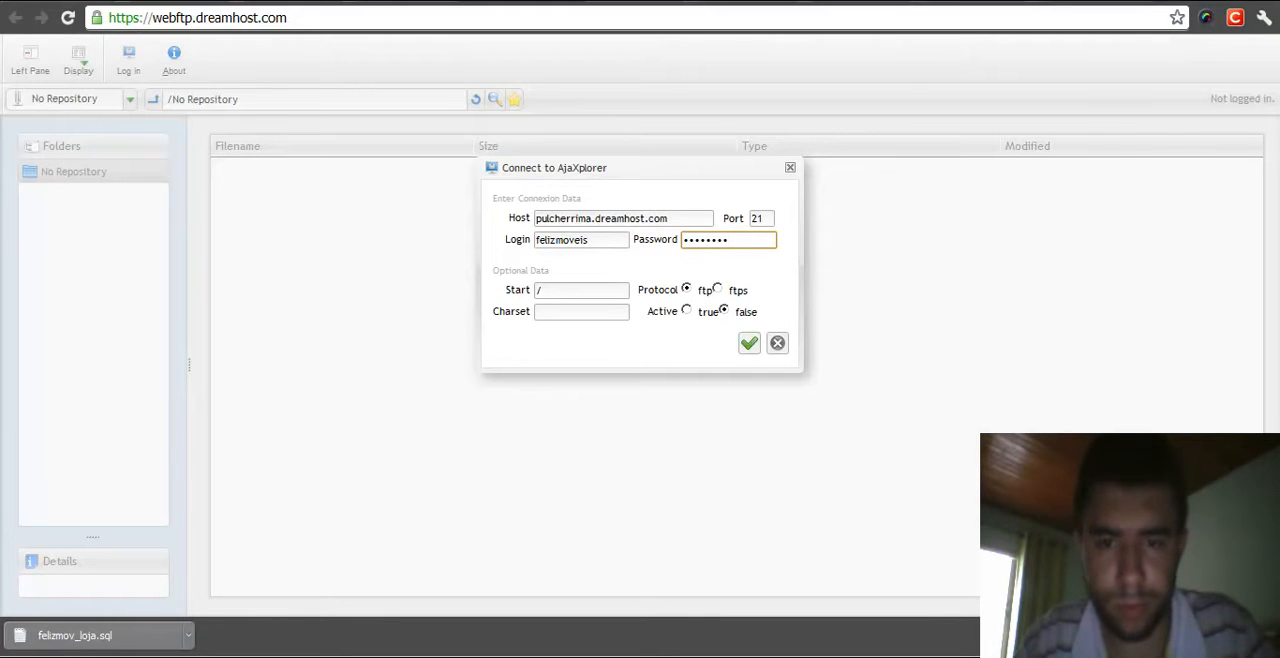
key("Return")
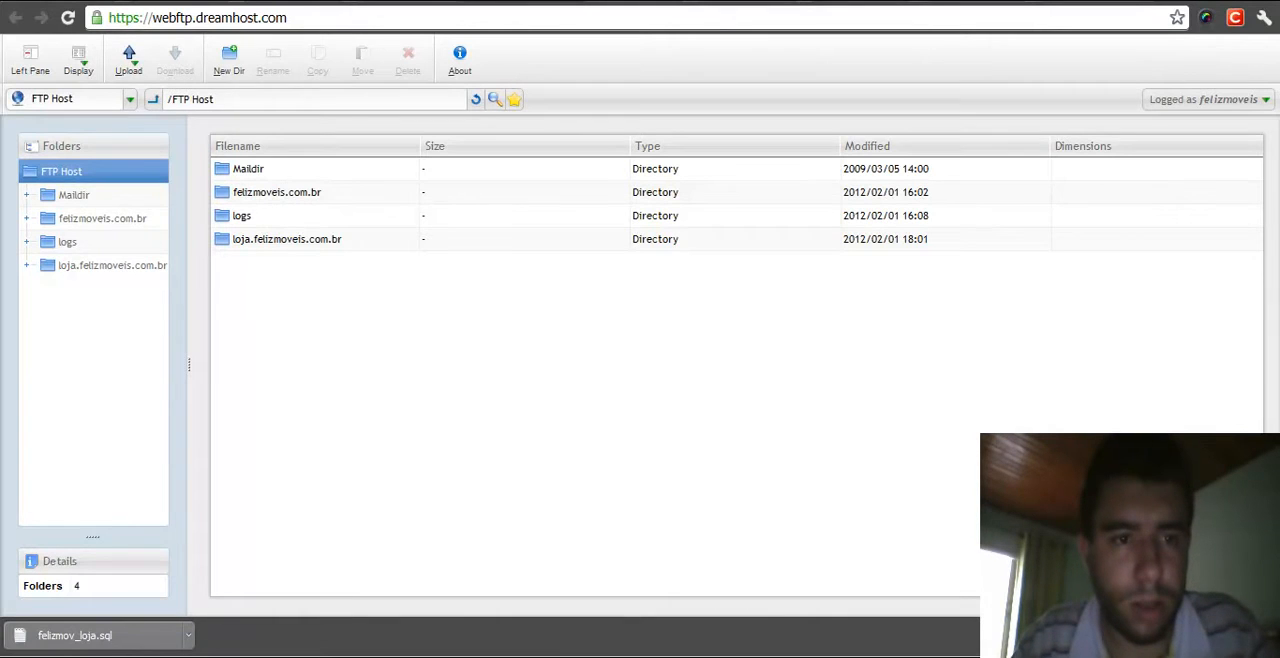
- Upload felizmov_loja.sql from the Downloads folder to the FTP root and close the upload dialog
left_click(128, 60)
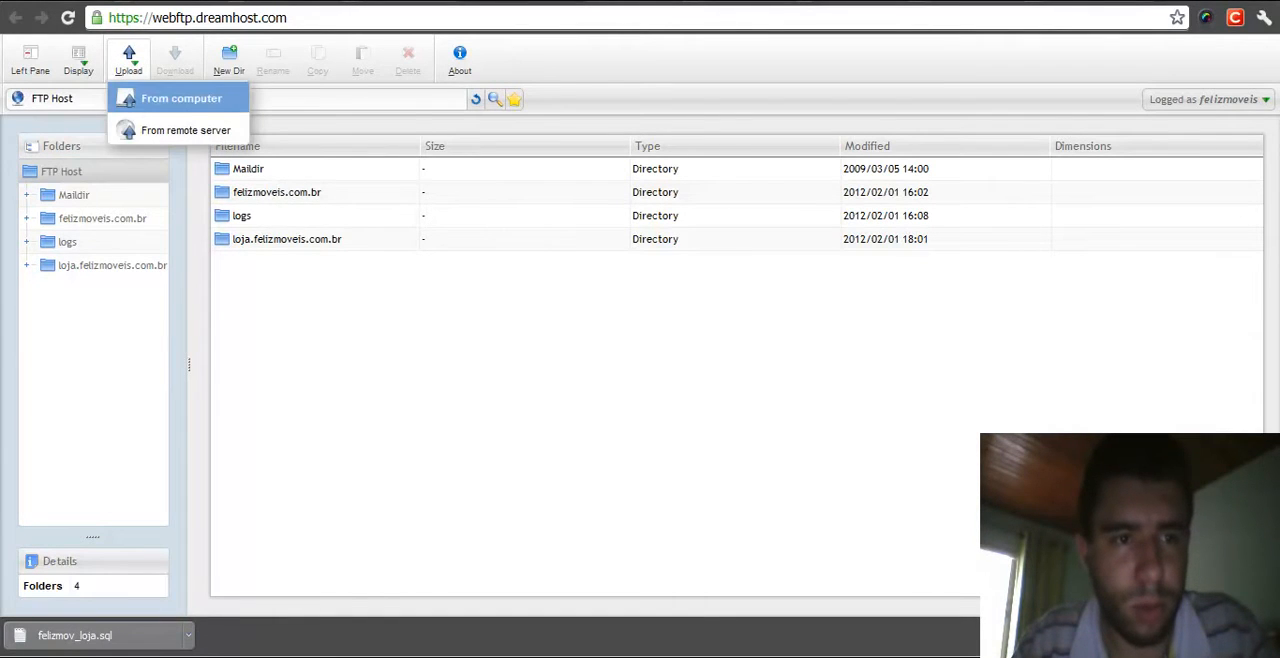
left_click(181, 98)
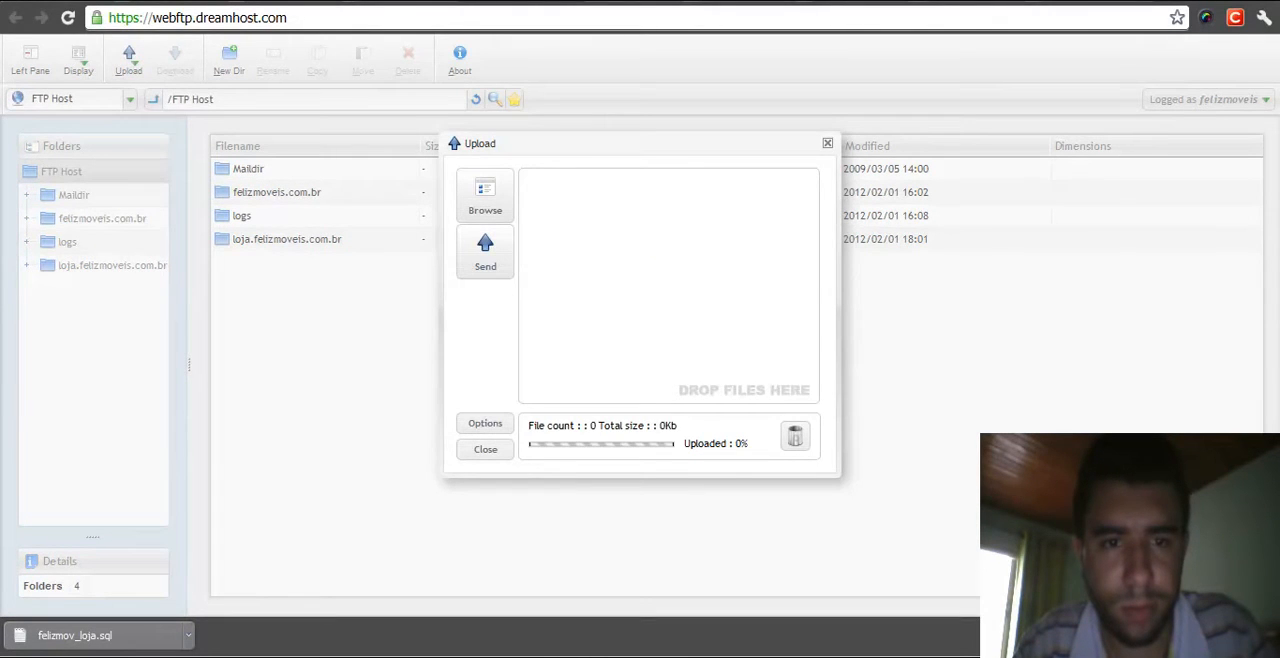
left_click(485, 196)
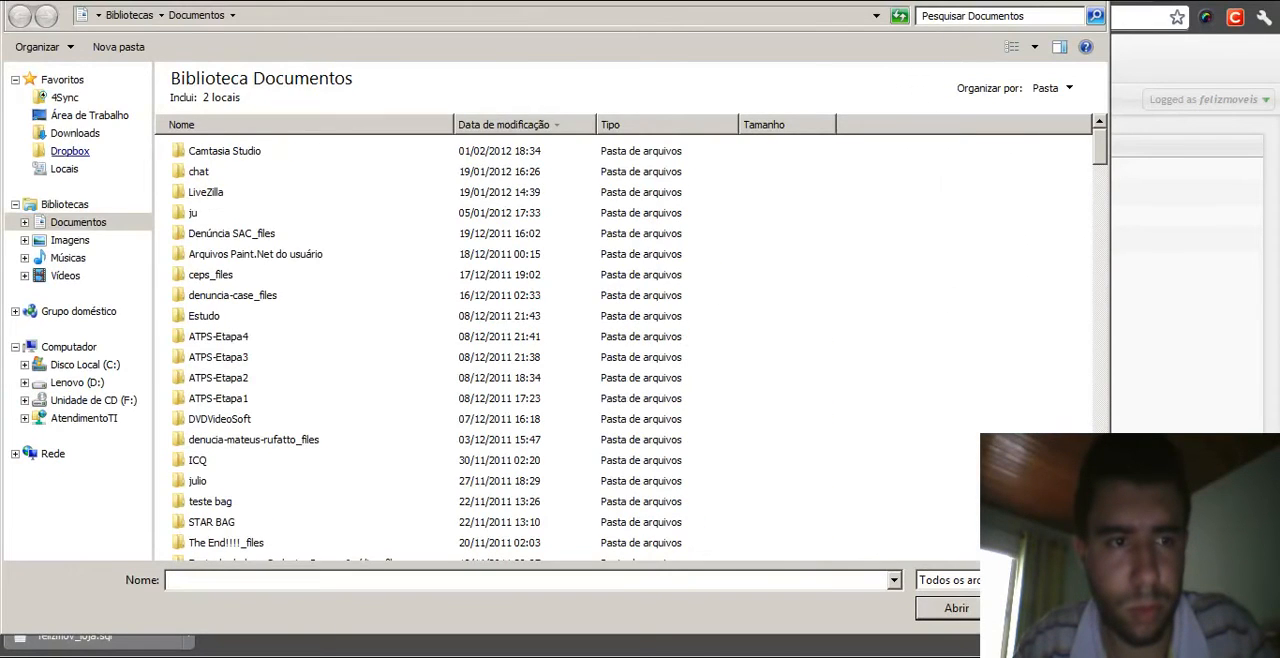
left_click(70, 151)
left_click(75, 133)
left_click(300, 580)
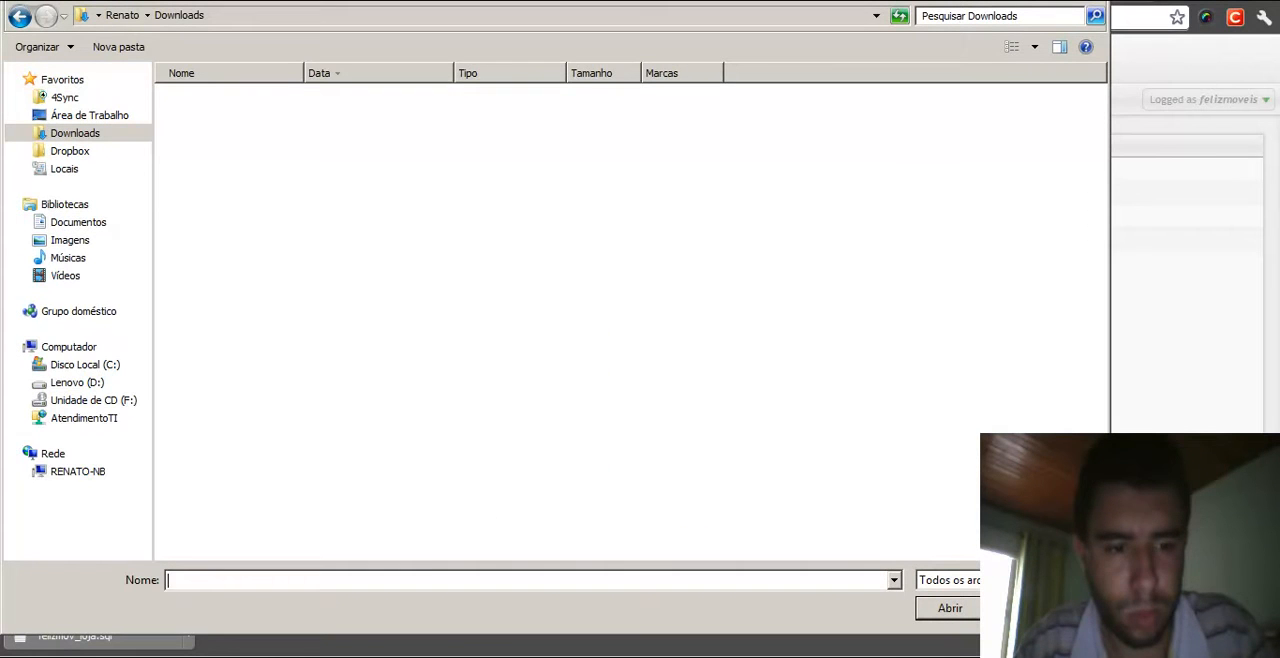
type("feli")
key("Down")
key("Return")
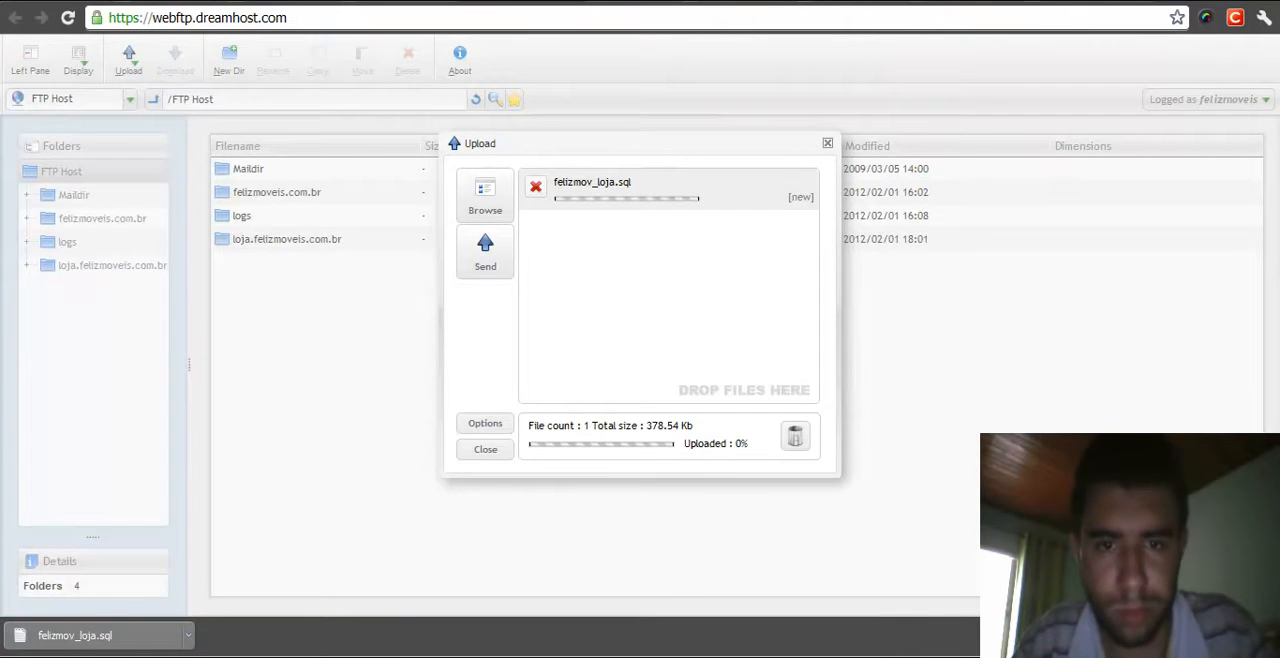
left_click(485, 252)
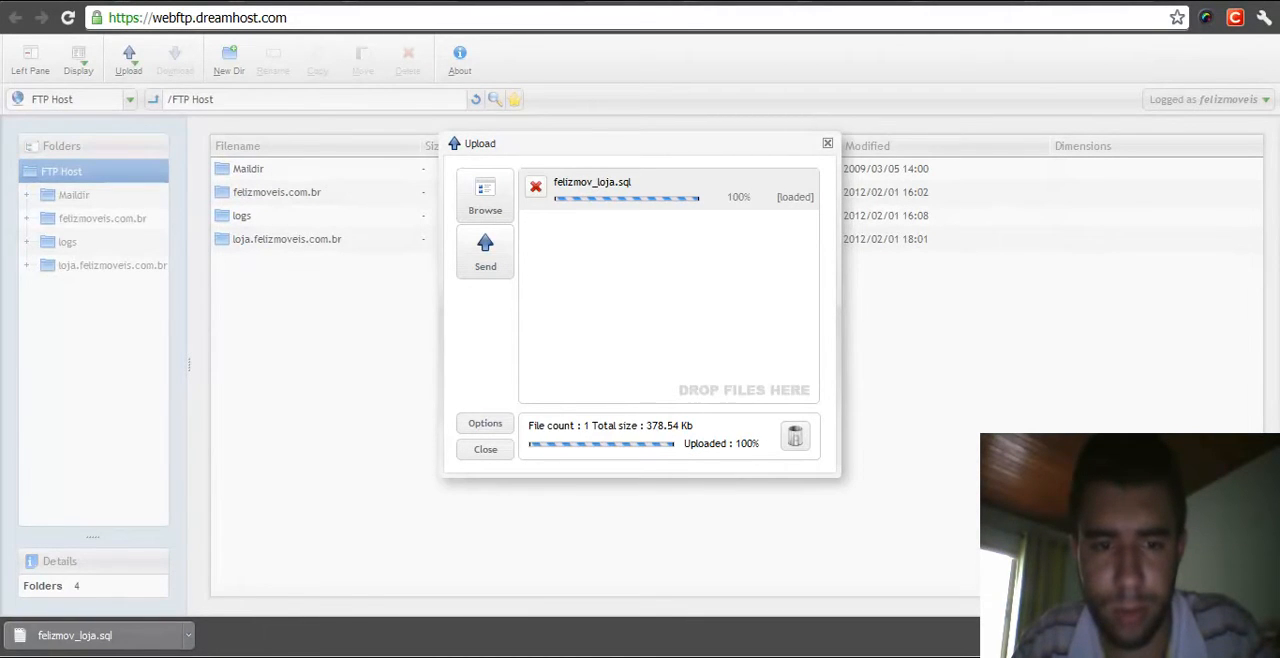
key("Escape")
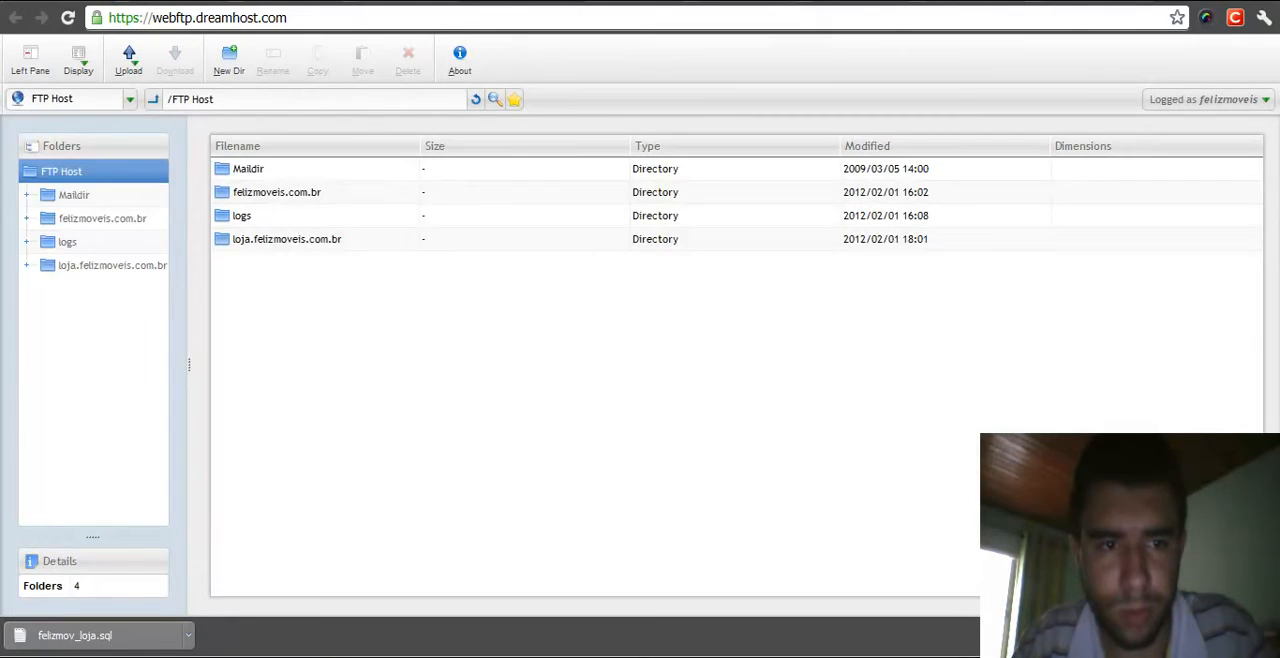
- Check the uploaded SQL dump's location by listing the site folder and the home directory in the shell
left_click(272, 263)
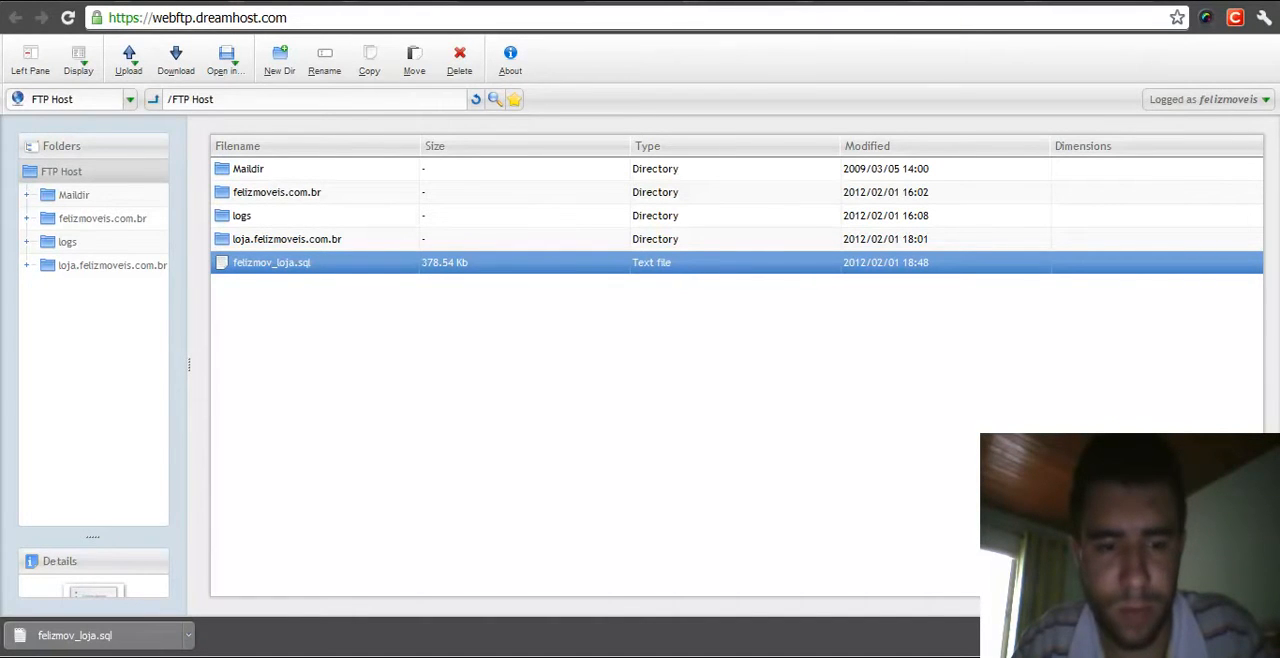
key("alt+Tab")
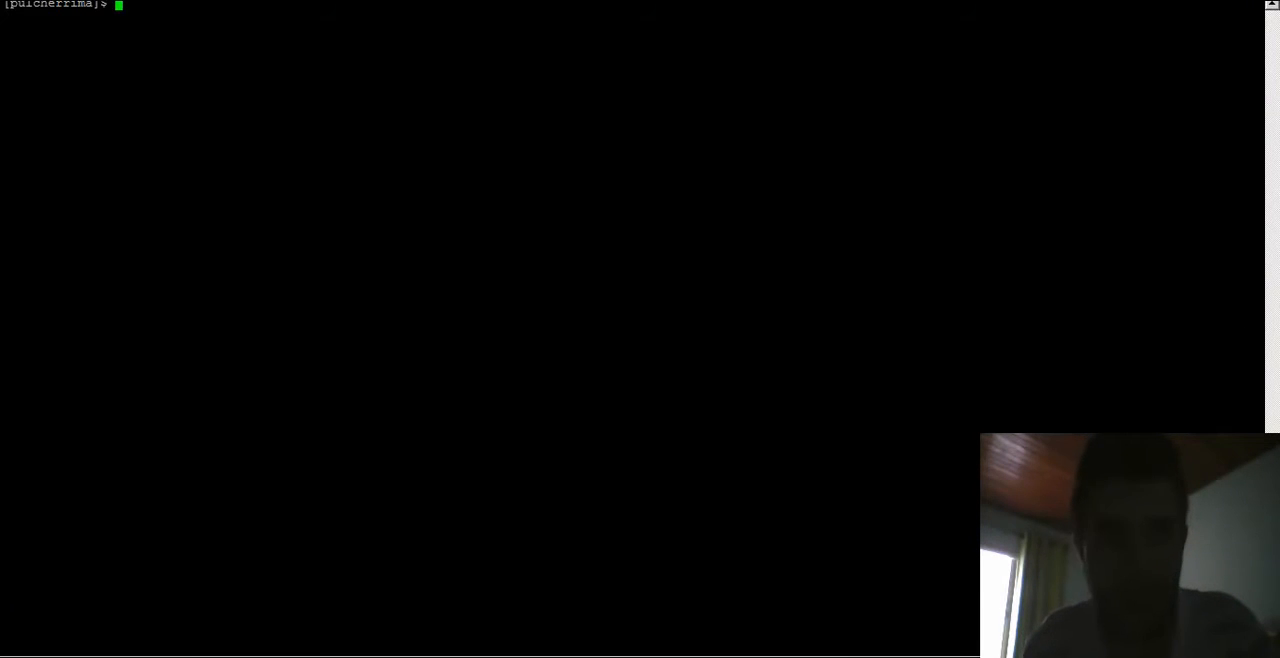
type("ls")
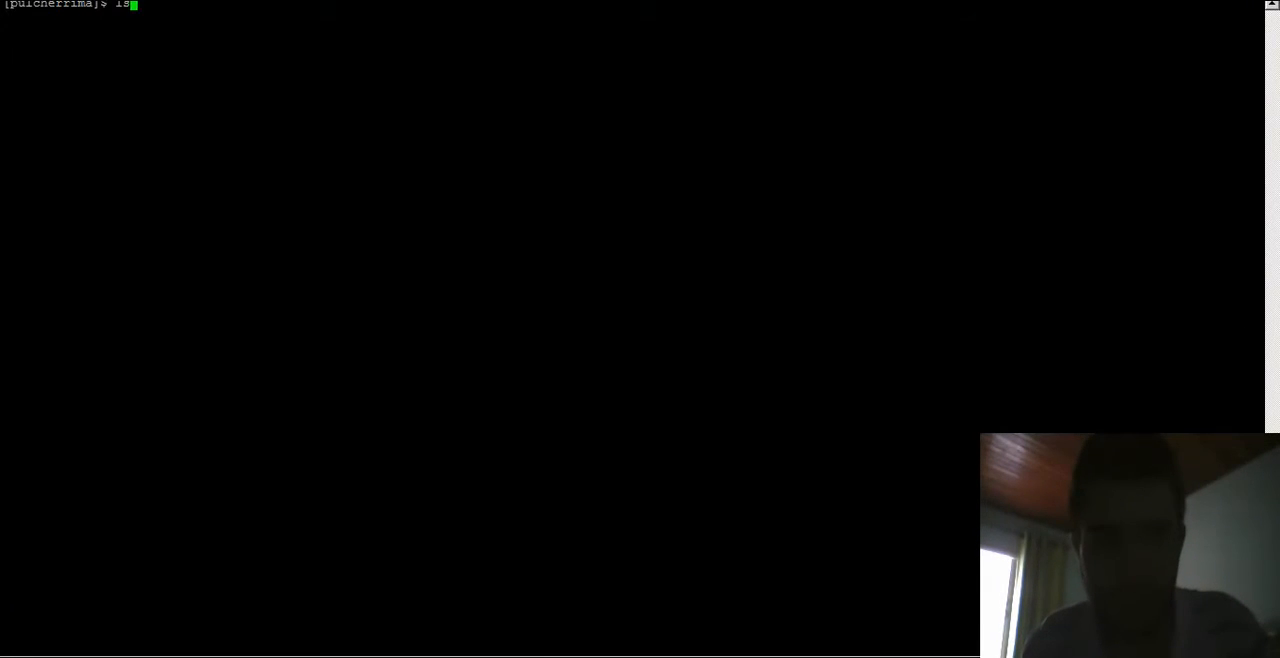
key("Return")
type("cd ..")
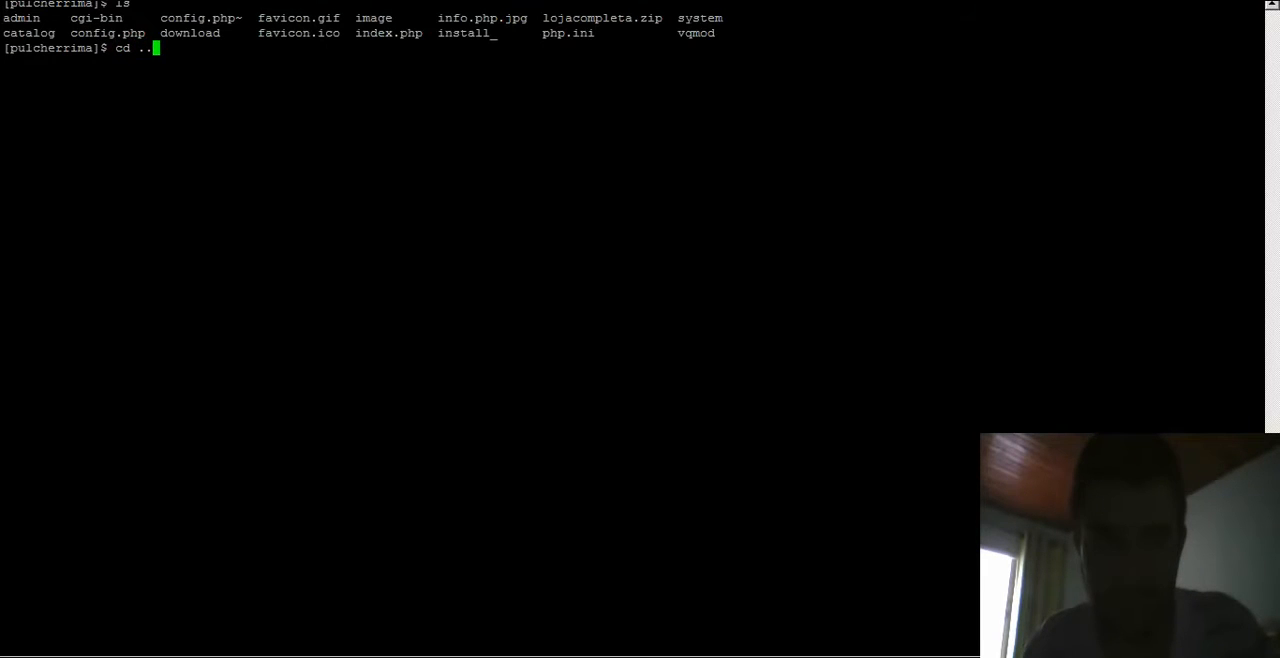
key("Return")
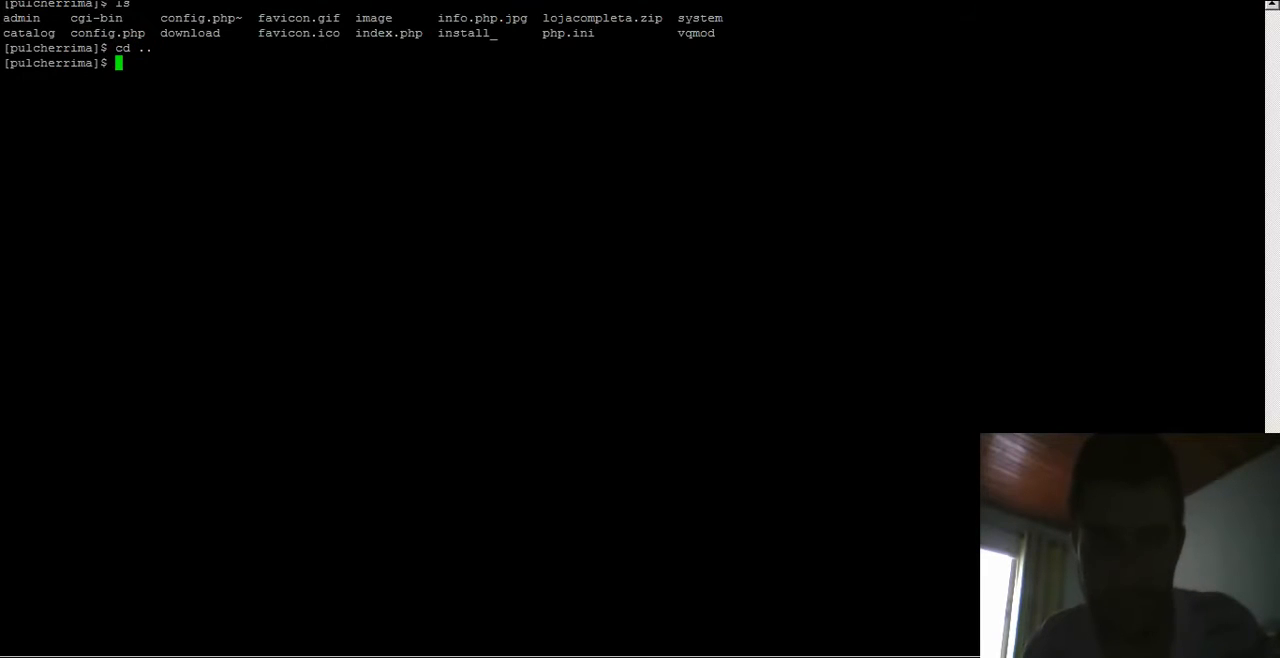
type("ls")
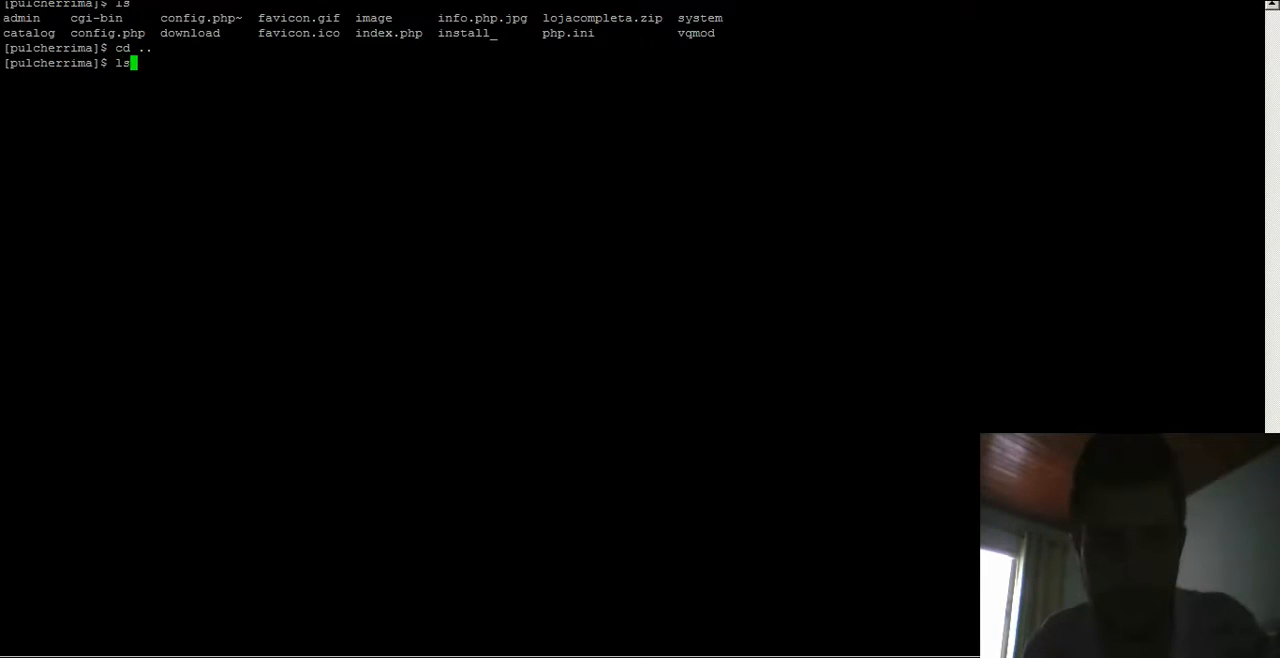
key("Return")
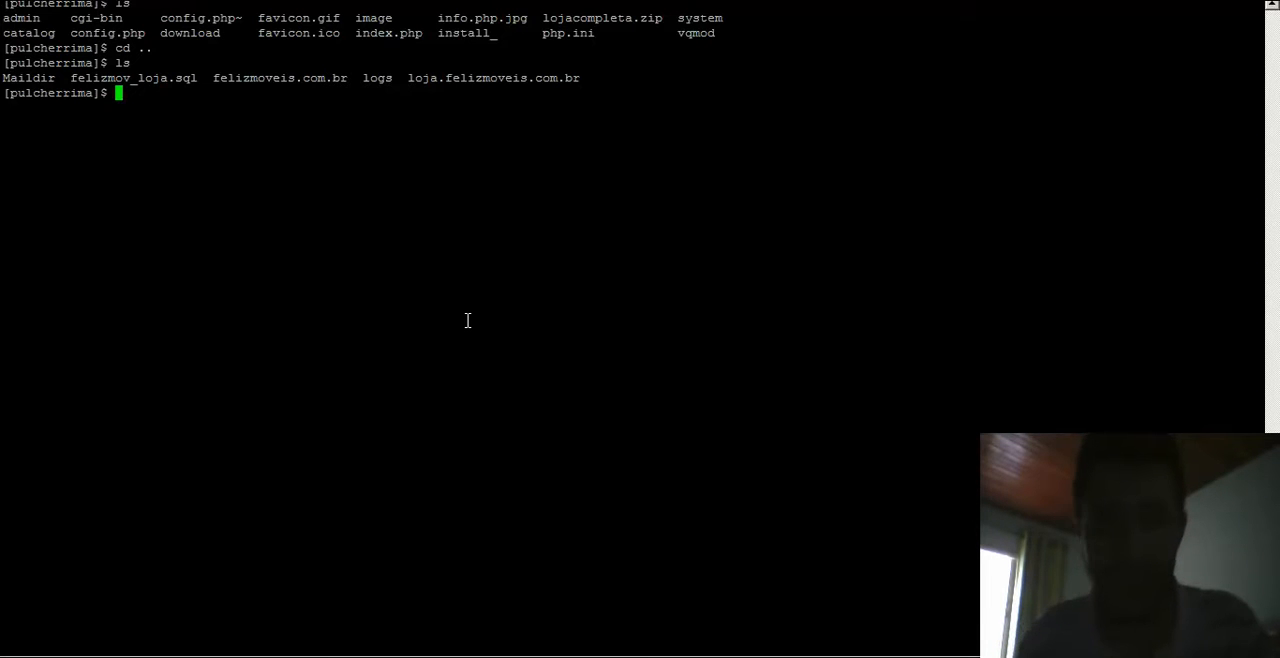
- Import felizmov_loja.sql into the felizmoveis_loja database on mysql.felizmoveis.com.br as user felizmoveis, entering the database password
type("mysql")
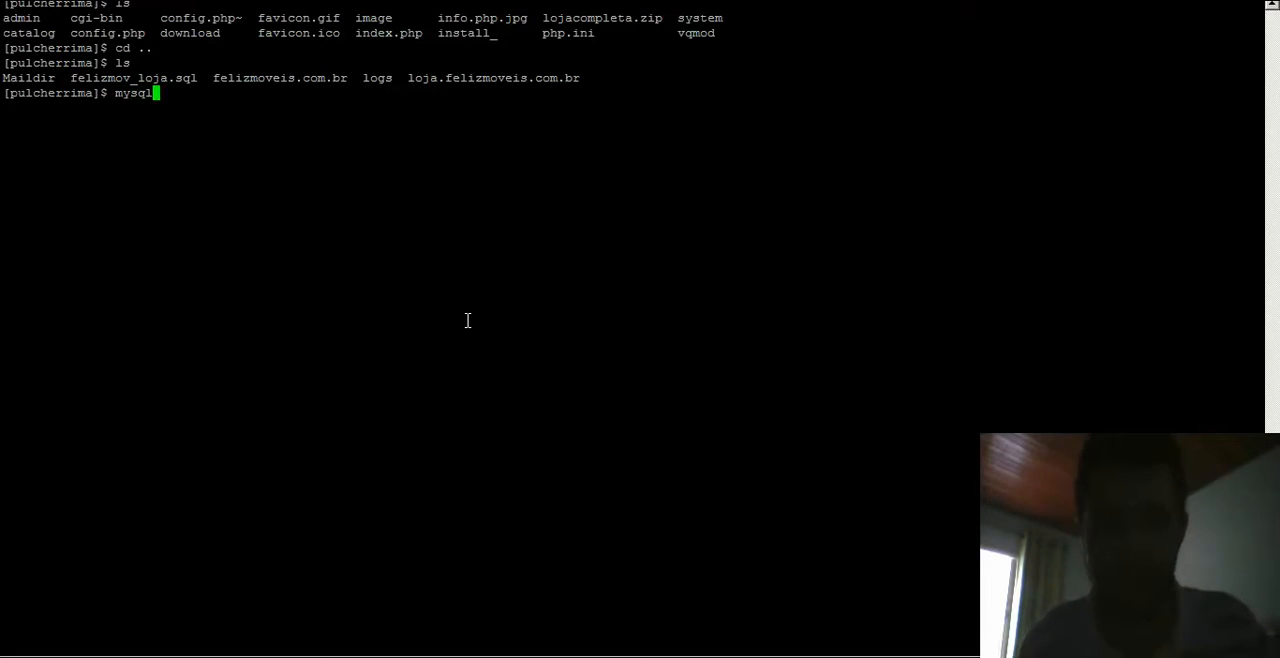
type(" -h mysql.feli")
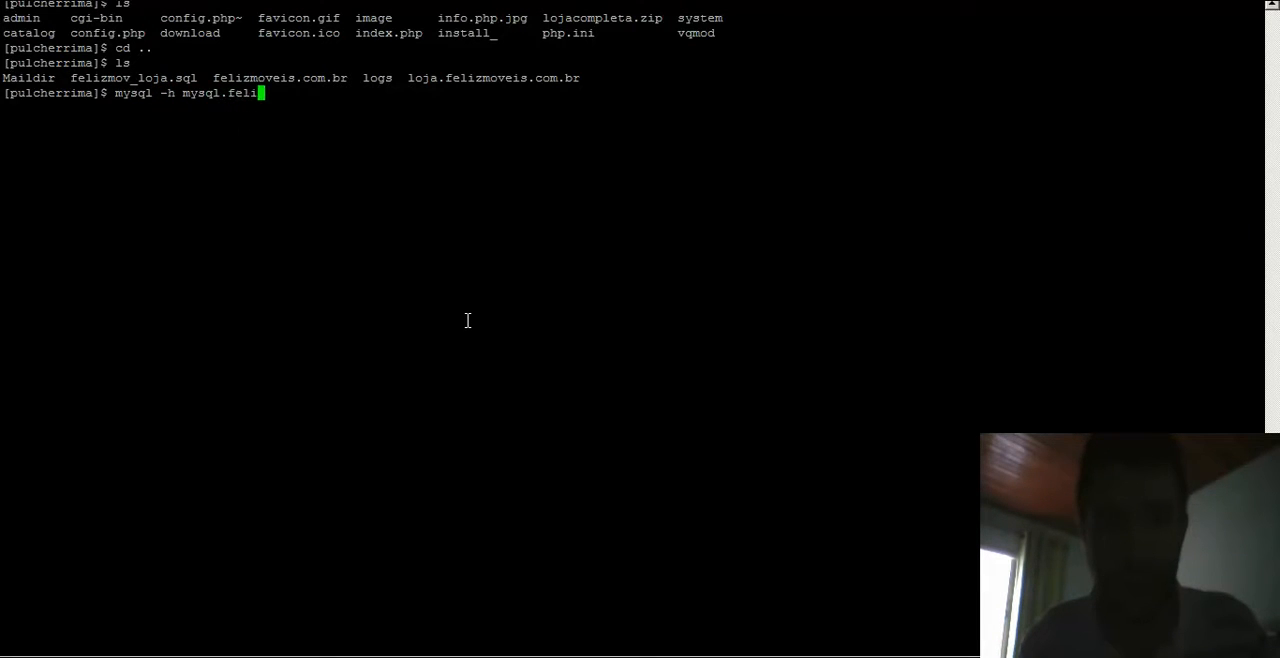
type("zmoveis.com.br -u felizmov")
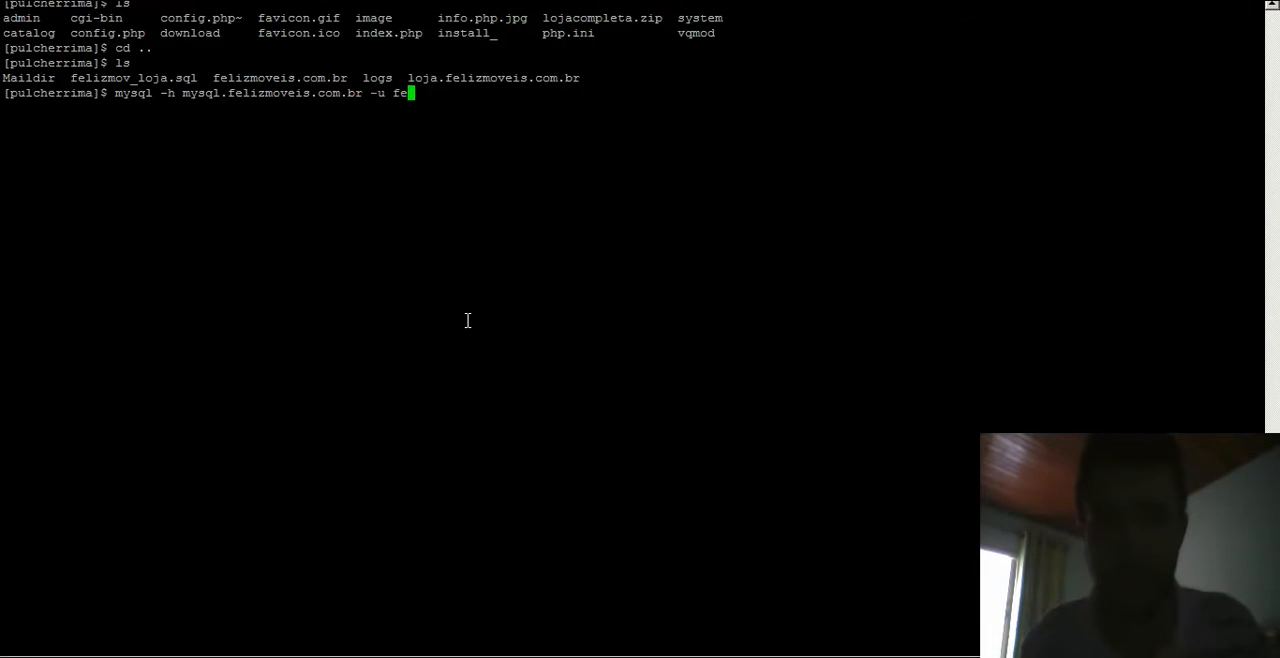
type("eis -p")
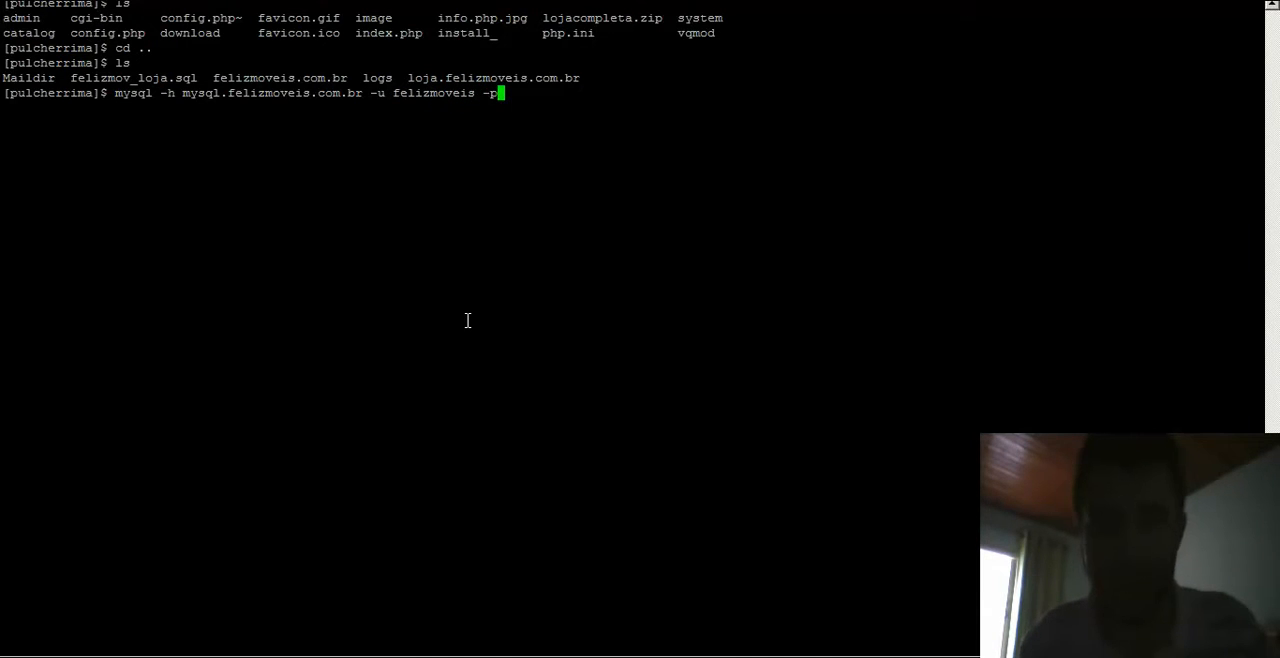
type("tutorial")
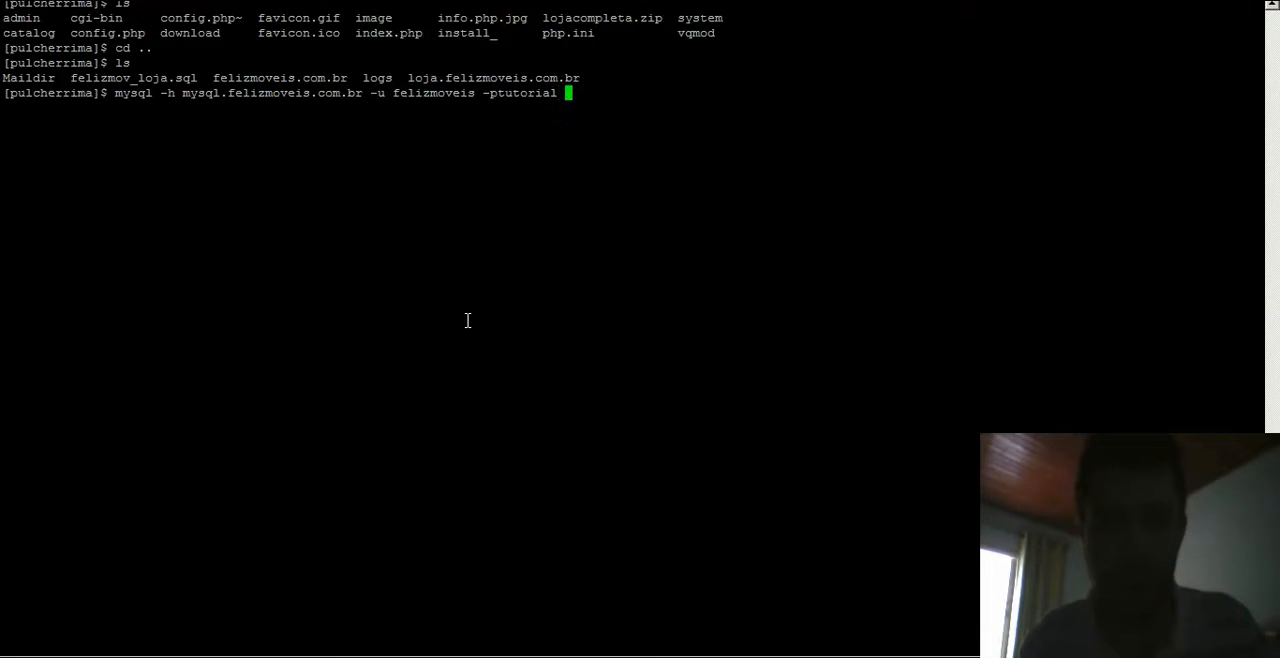
type(" felizmoveis_loja")
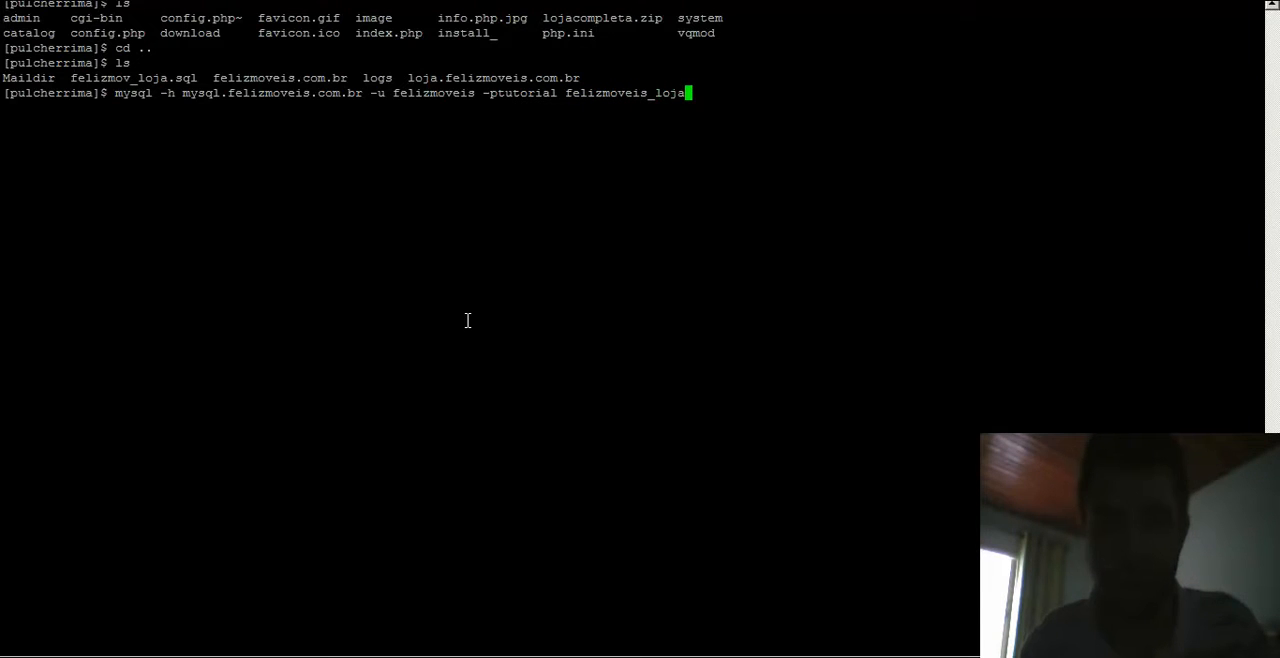
type(" < felizmov_")
key("Tab")
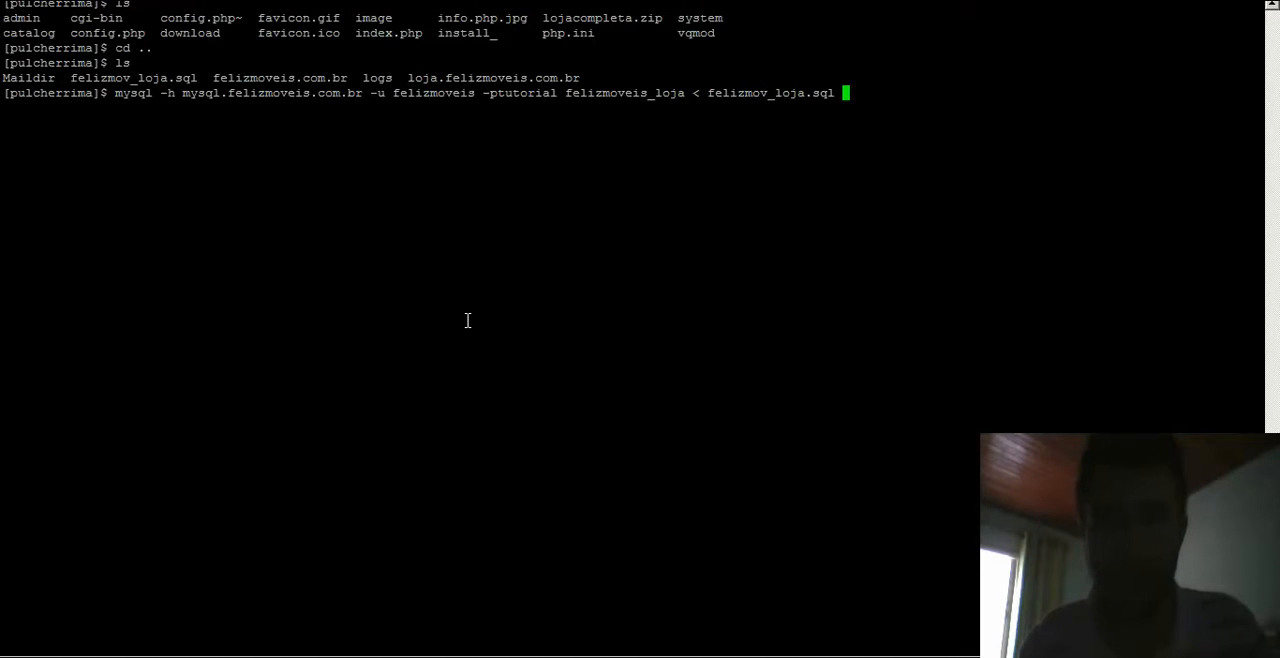
key("Return")
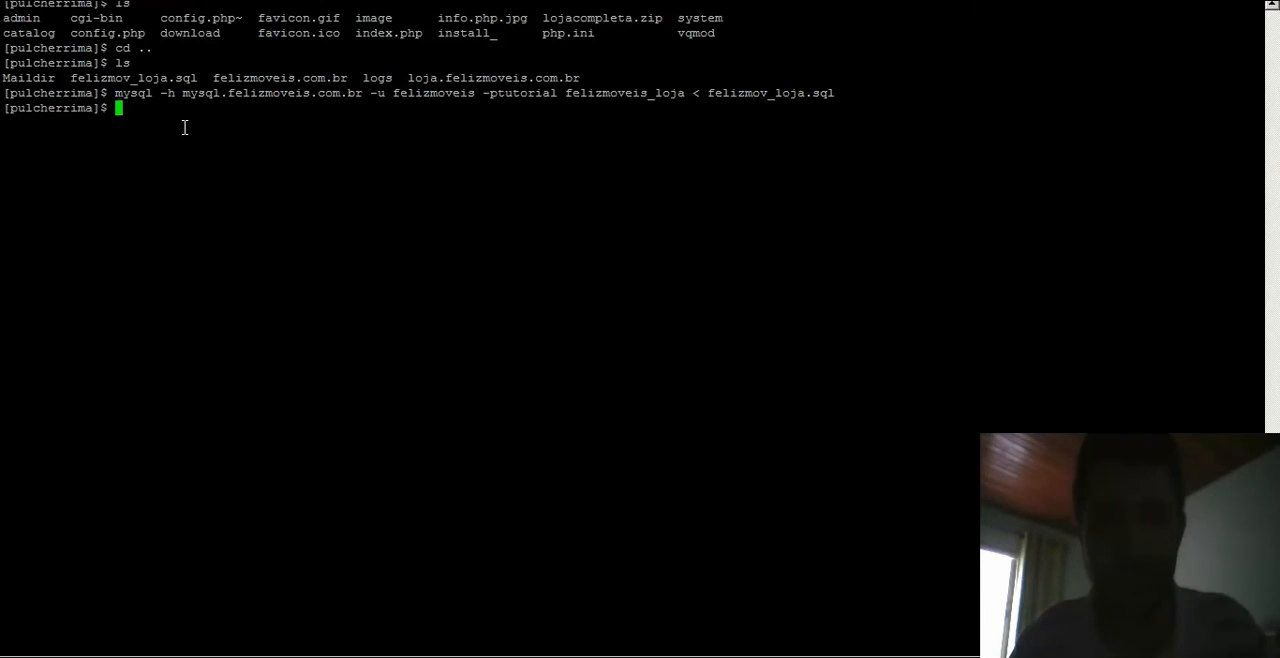
- Reload the store site and examine the database connection error text
left_click(308, 656)
key("F5")
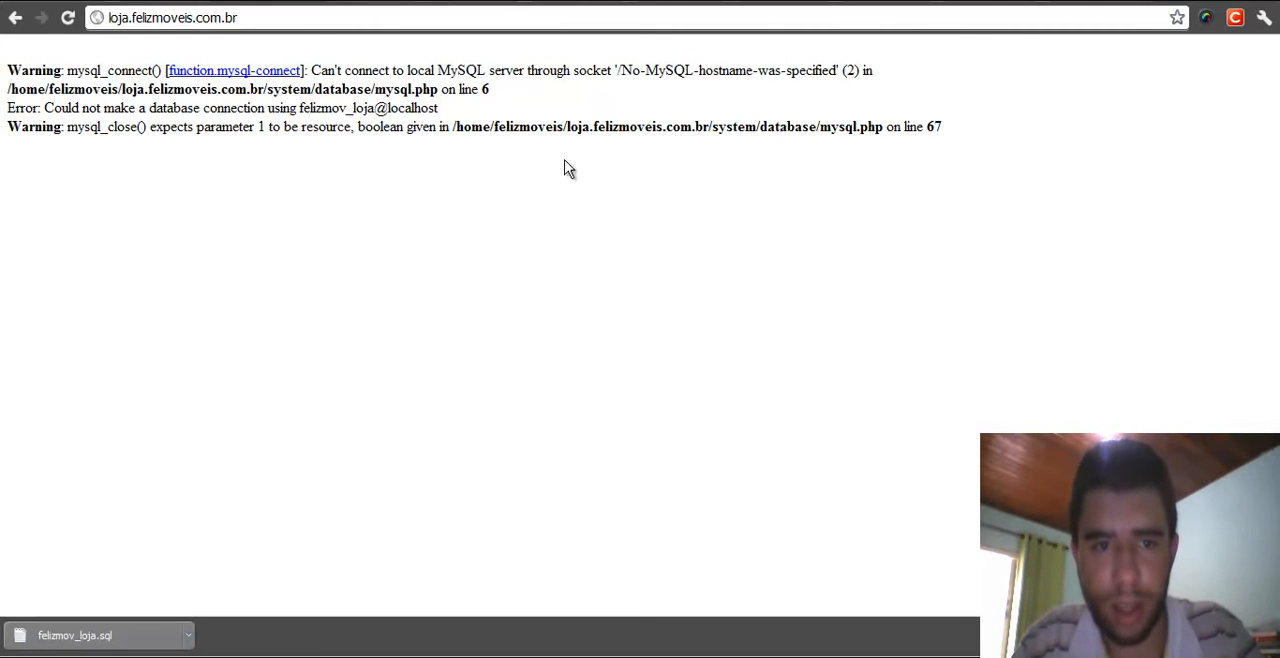
left_click_drag(622, 72, 835, 72)
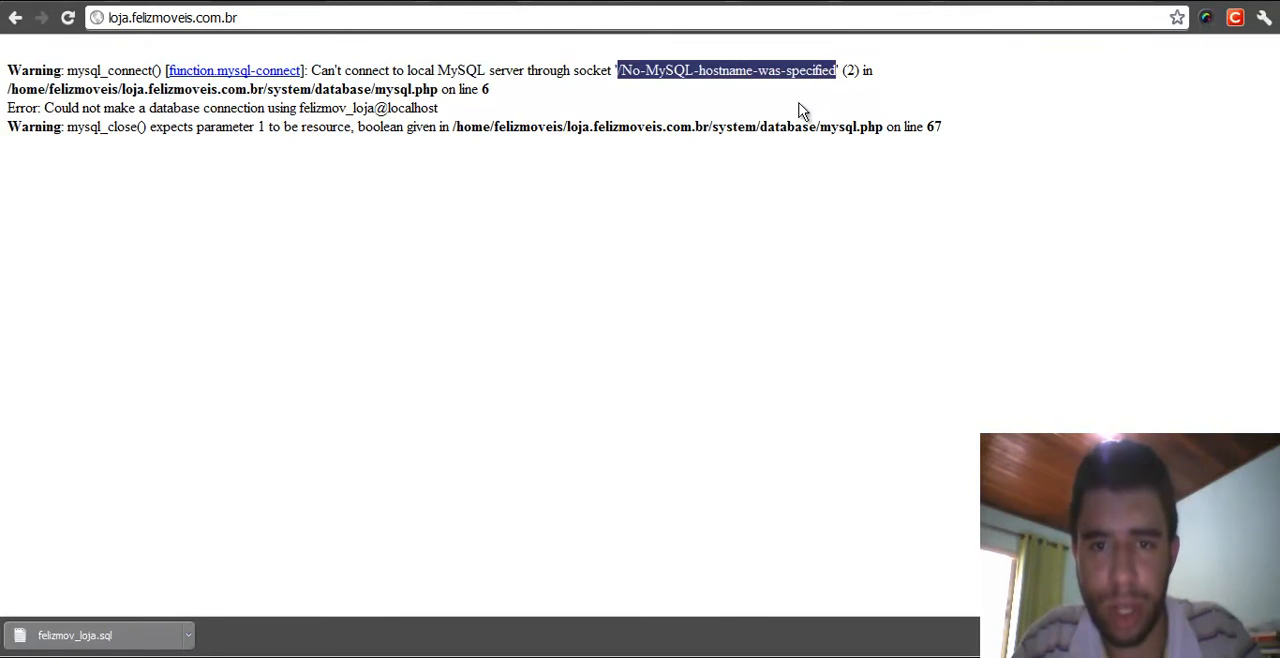
left_click(803, 109)
left_click_drag(620, 72, 843, 70)
left_click(668, 170)
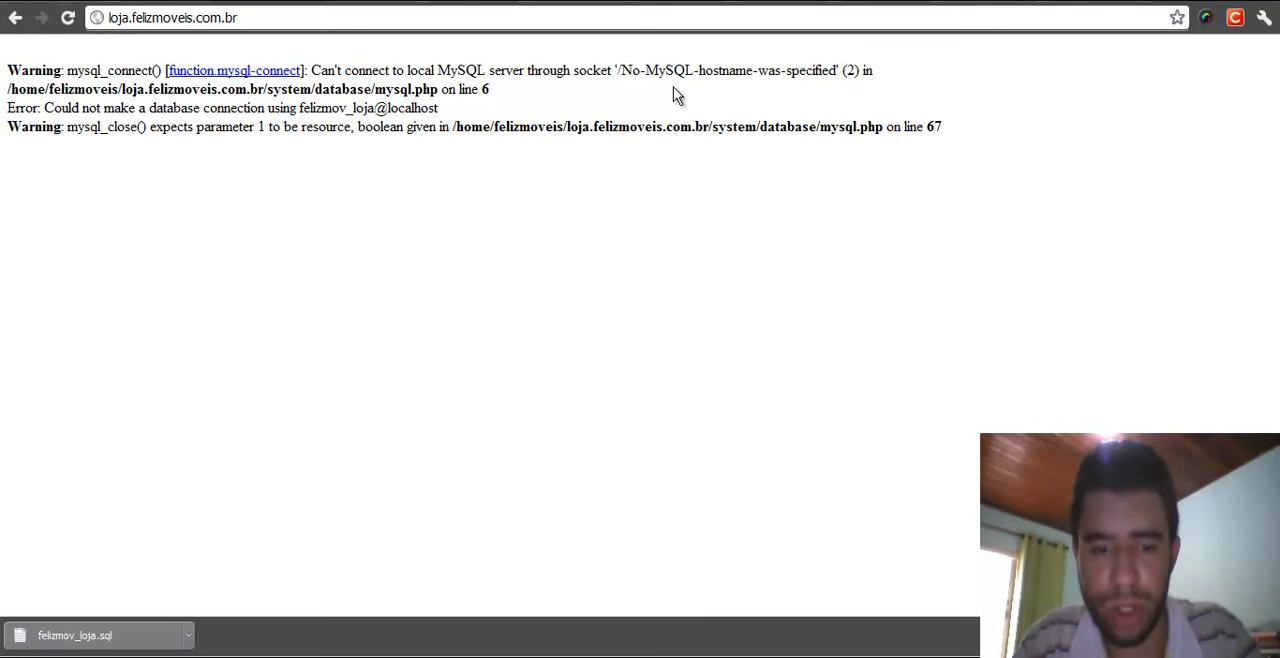
left_click_drag(618, 72, 838, 70)
left_click(601, 114)
left_click_drag(618, 72, 842, 70)
left_click(672, 145)
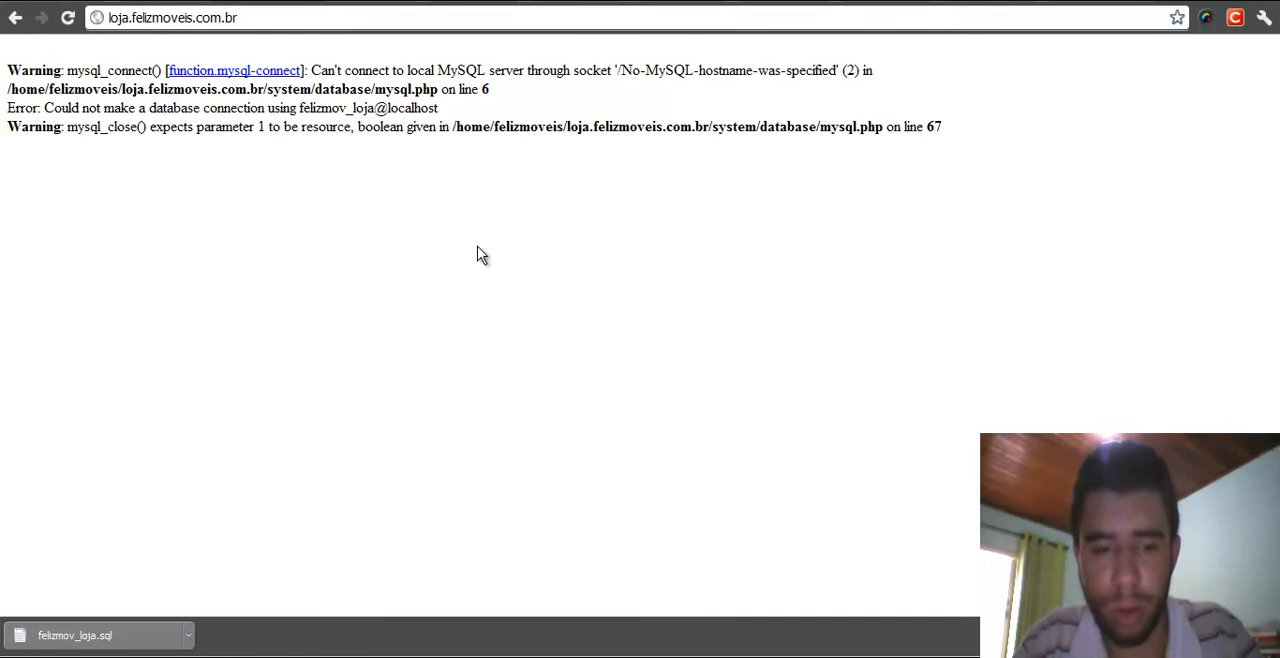
- Launch Midnight Commander and open config.php in loja.felizmoveis.com.br for editing
key("alt+Tab")
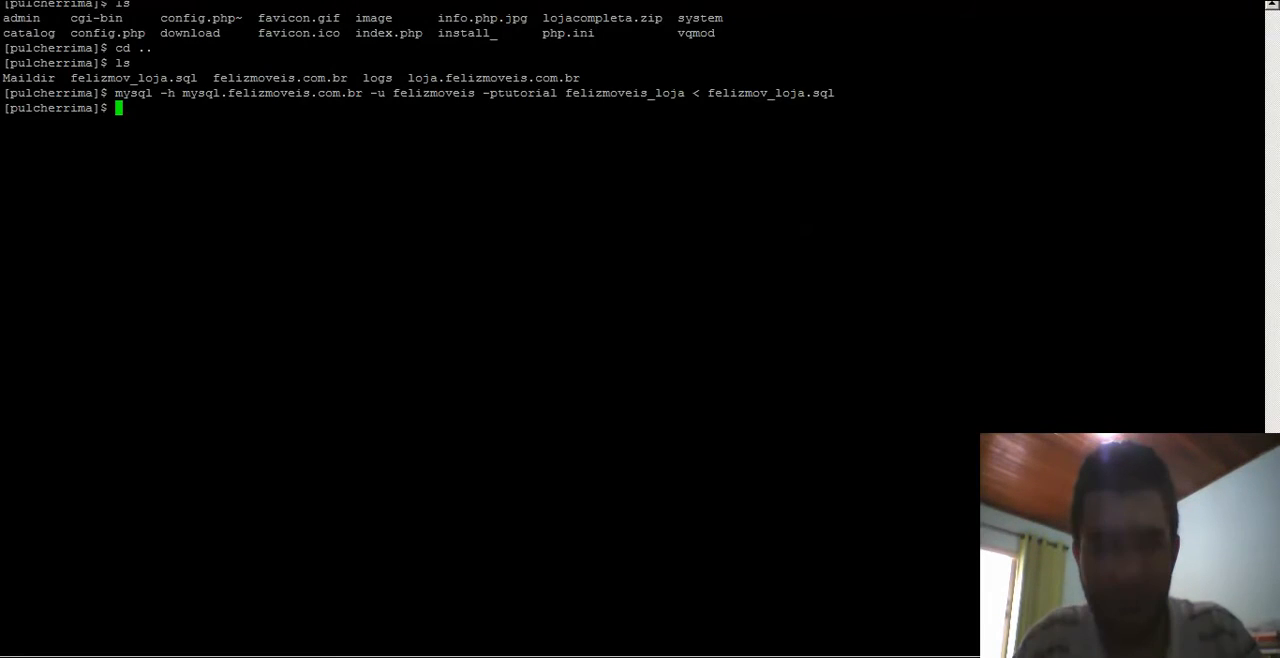
type("mc")
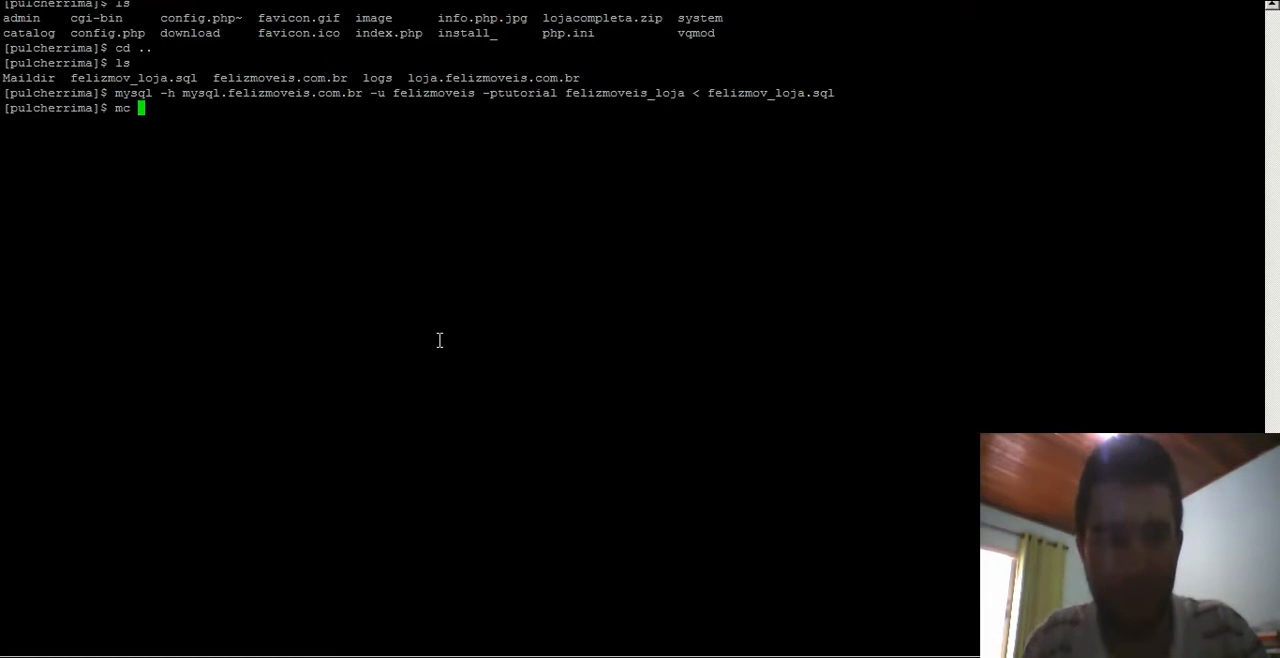
key("Return")
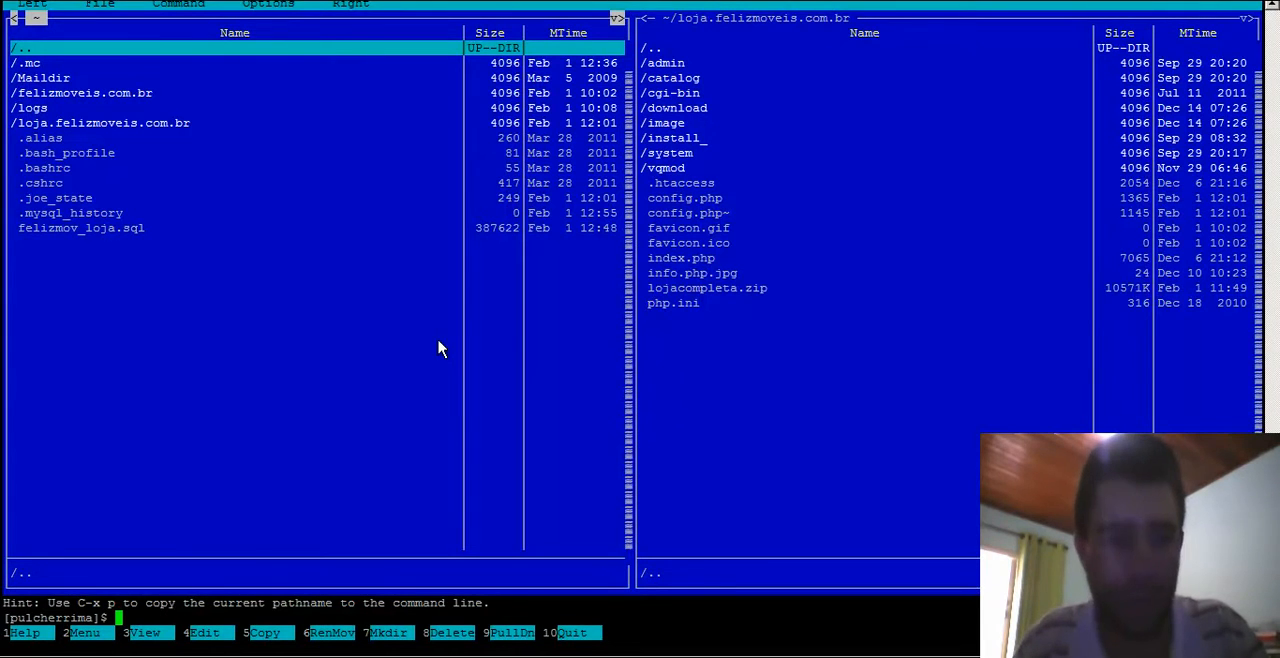
key("Down")
key("Down")
key("Down")
key("Down")
key("Down")
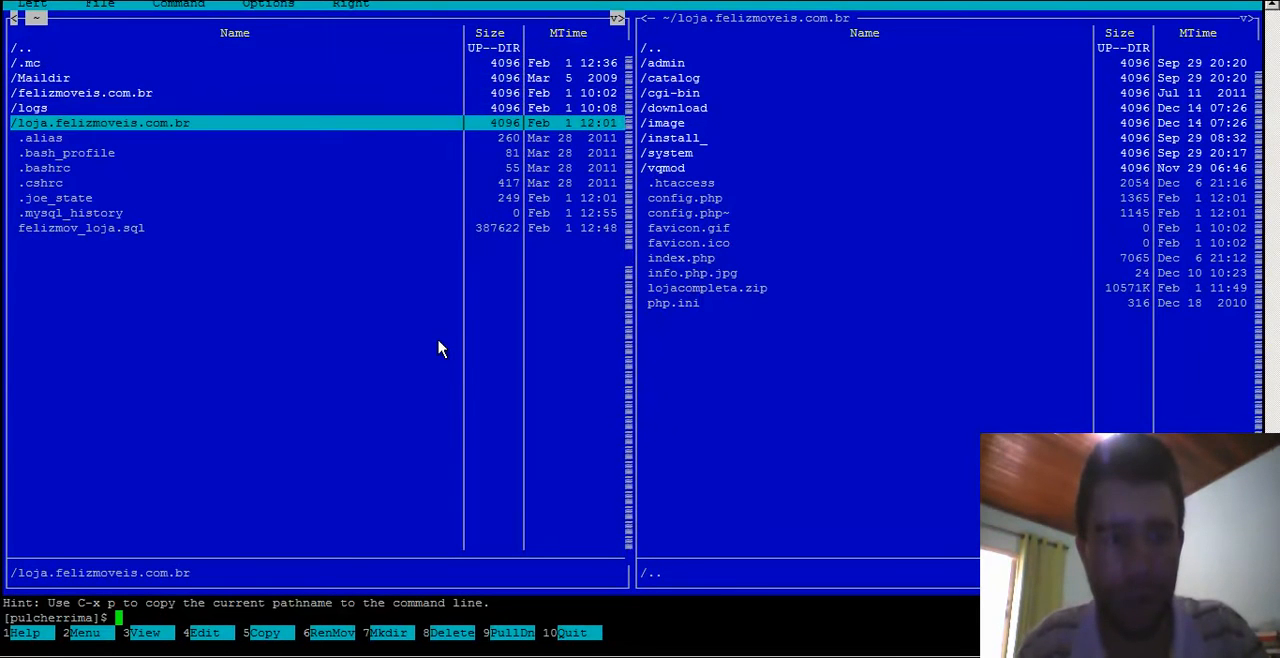
key("Return")
key("Down")
key("Down")
key("Down")
key("Down")
key("Down")
key("Down")
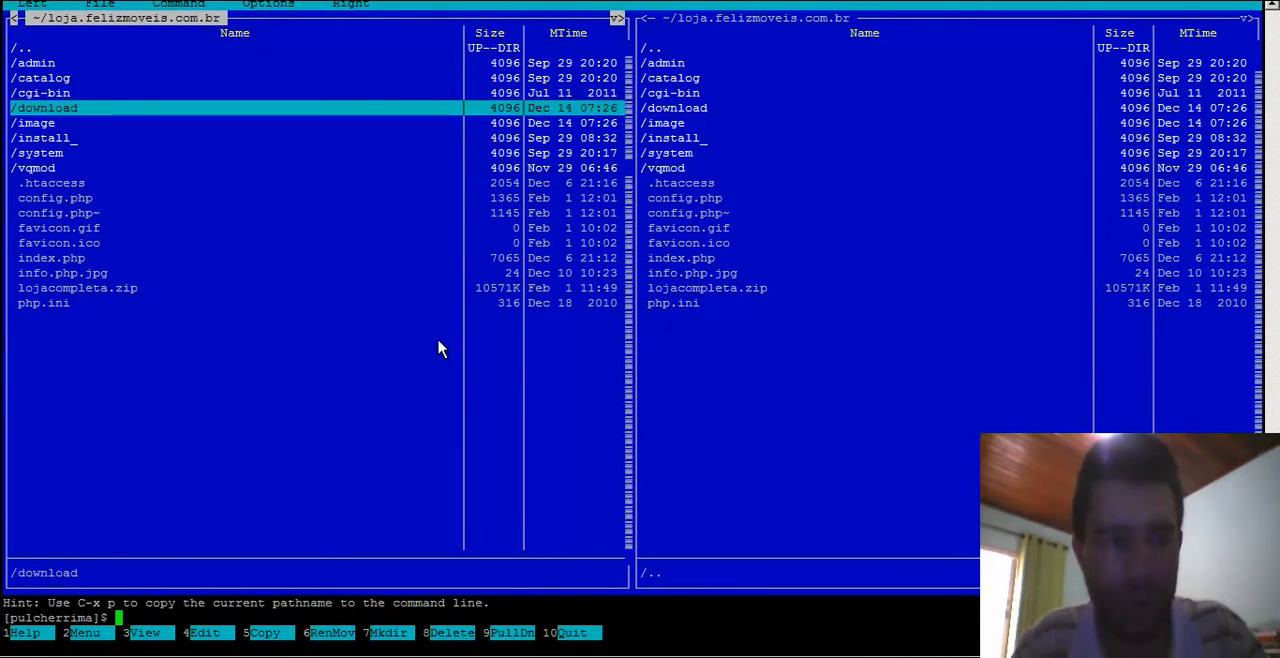
key("Down")
key("Down")
key("Down")
key("Down")
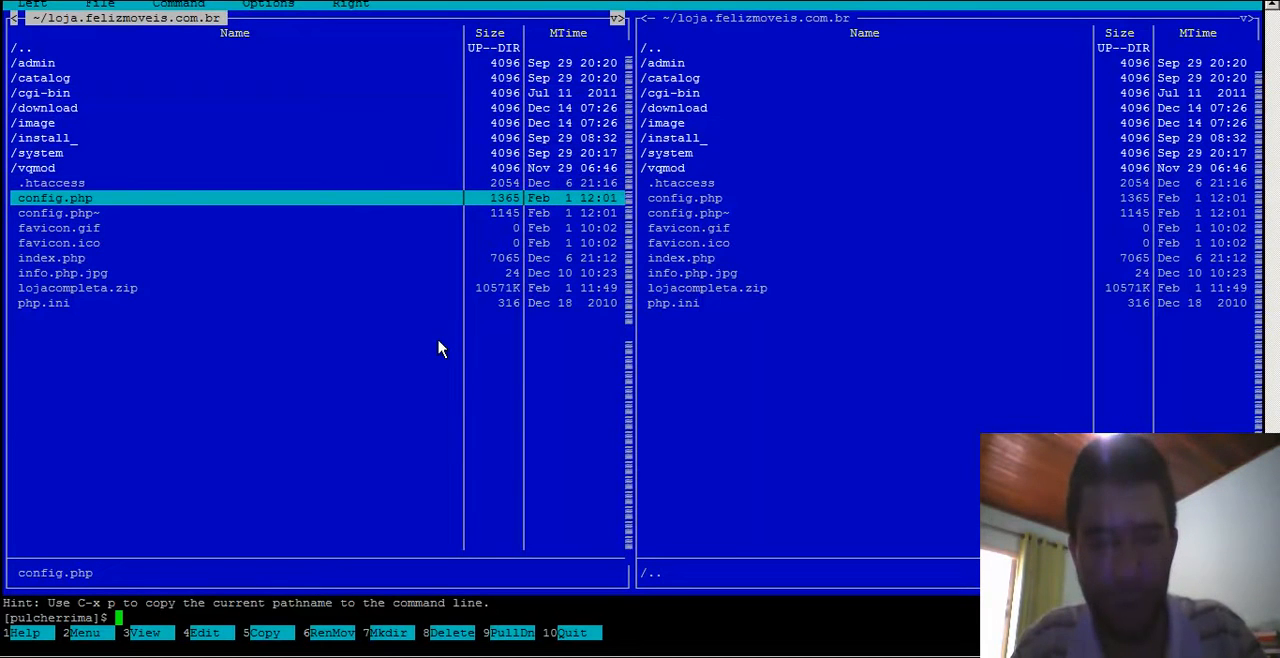
key("F4")
- Set DB_HOSTNAME in config.php to mysql.felizmoveis.com.br
key("Down")
key("Down")
key("Down")
key("Down")
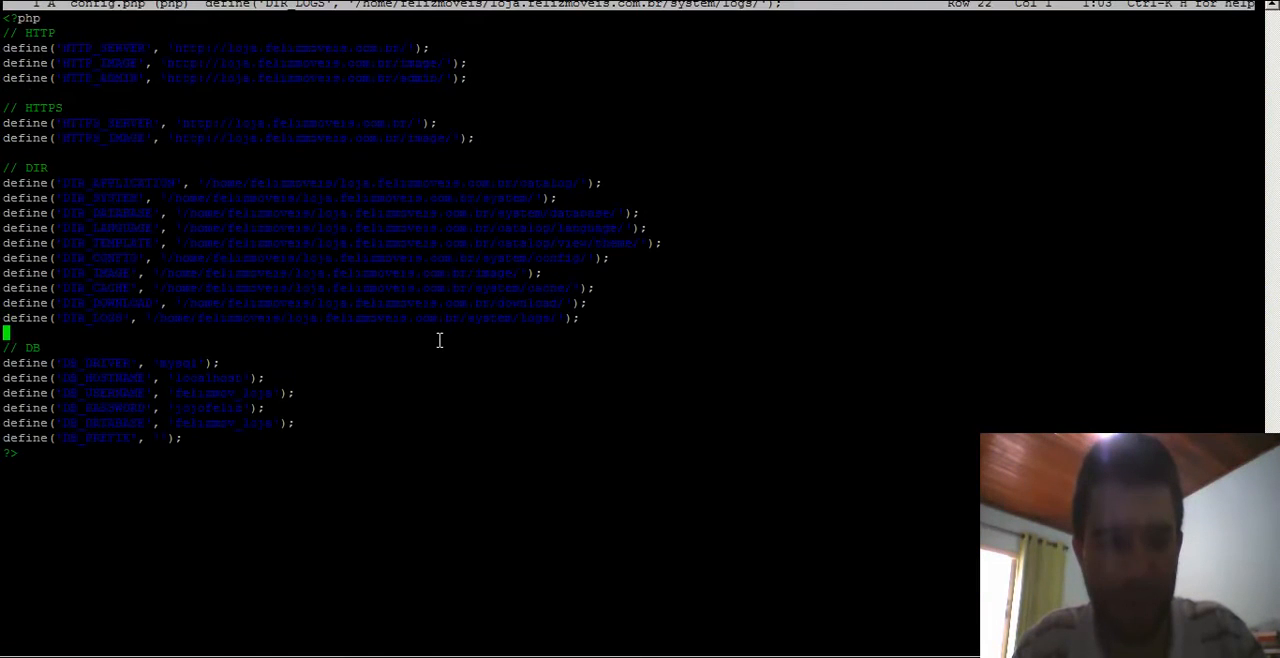
key("Down")
key("Down")
key("Down")
key("Down")
key("Down")
key("Up")
key("Up")
key("Up")
key("Up")
key("Up")
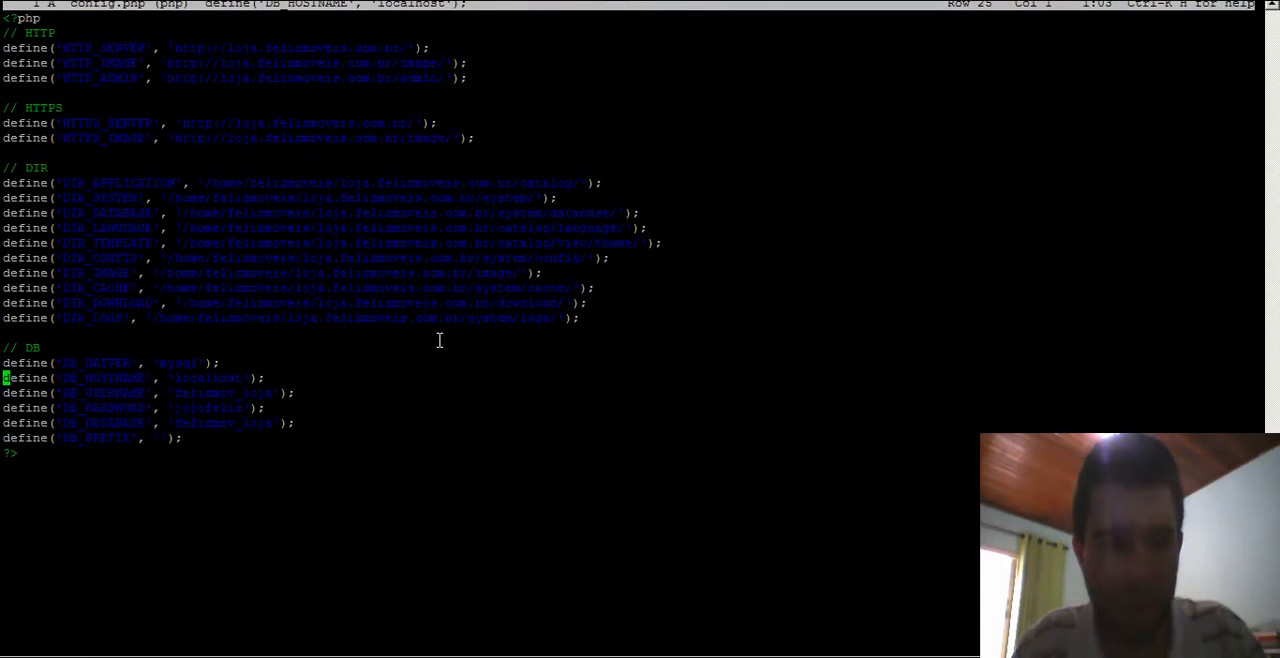
key("Right")
key("Right")
key("Right")
key("Right")
key("Right")
key("Right")
key("Right")
key("Right")
key("Right")
key("Right")
key("Right")
key("End")
key("Left")
key("Left")
key("Left")
key("BackSpace")
key("BackSpace")
key("BackSpace")
key("BackSpace")
key("BackSpace")
key("BackSpace")
key("BackSpace")
key("BackSpace")
key("BackSpace")
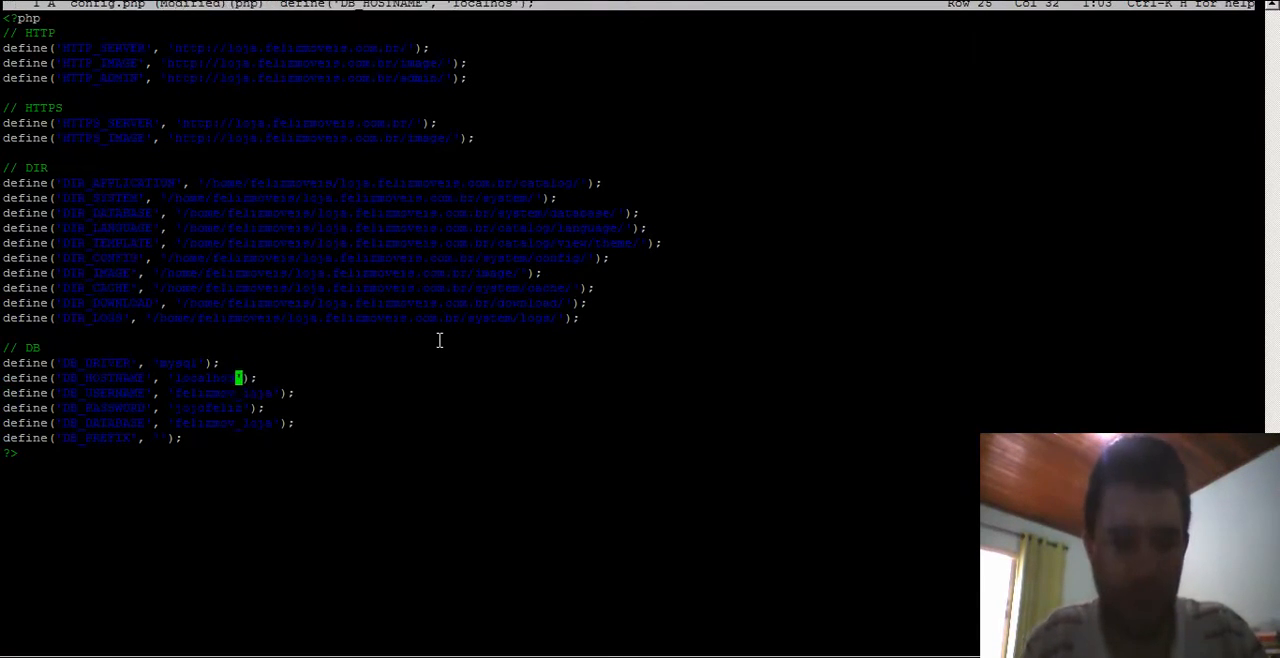
type("mysql")
type(".felizmoveis")
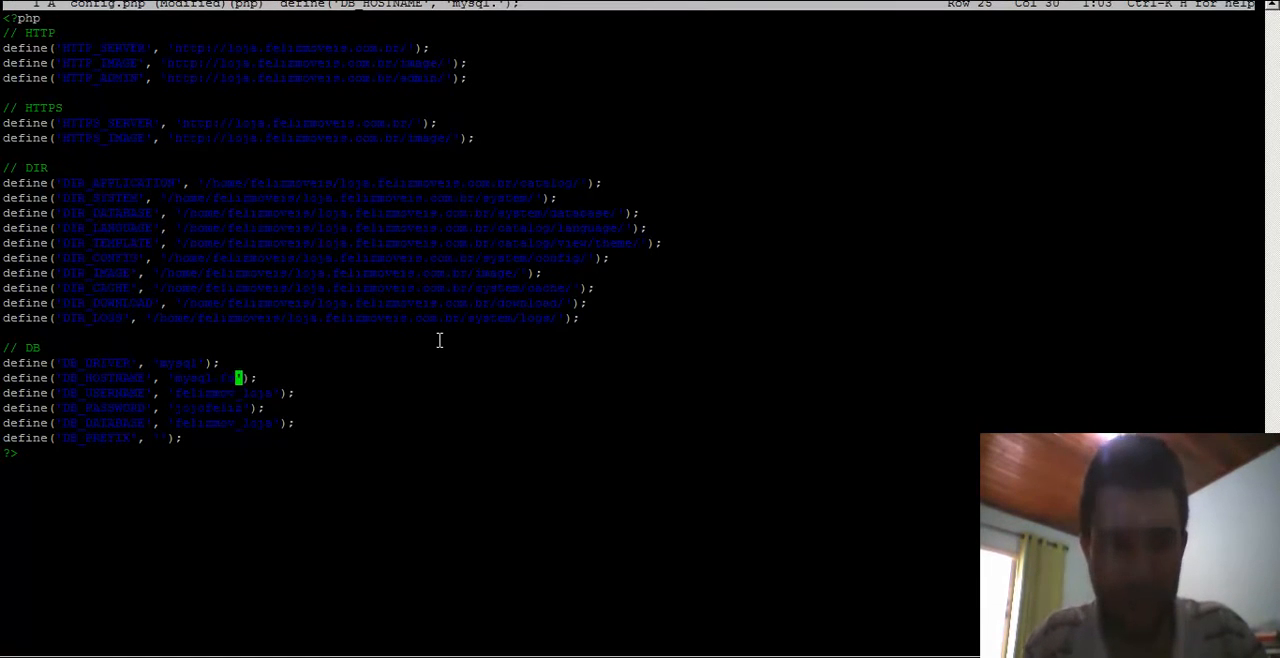
type(".com.br")
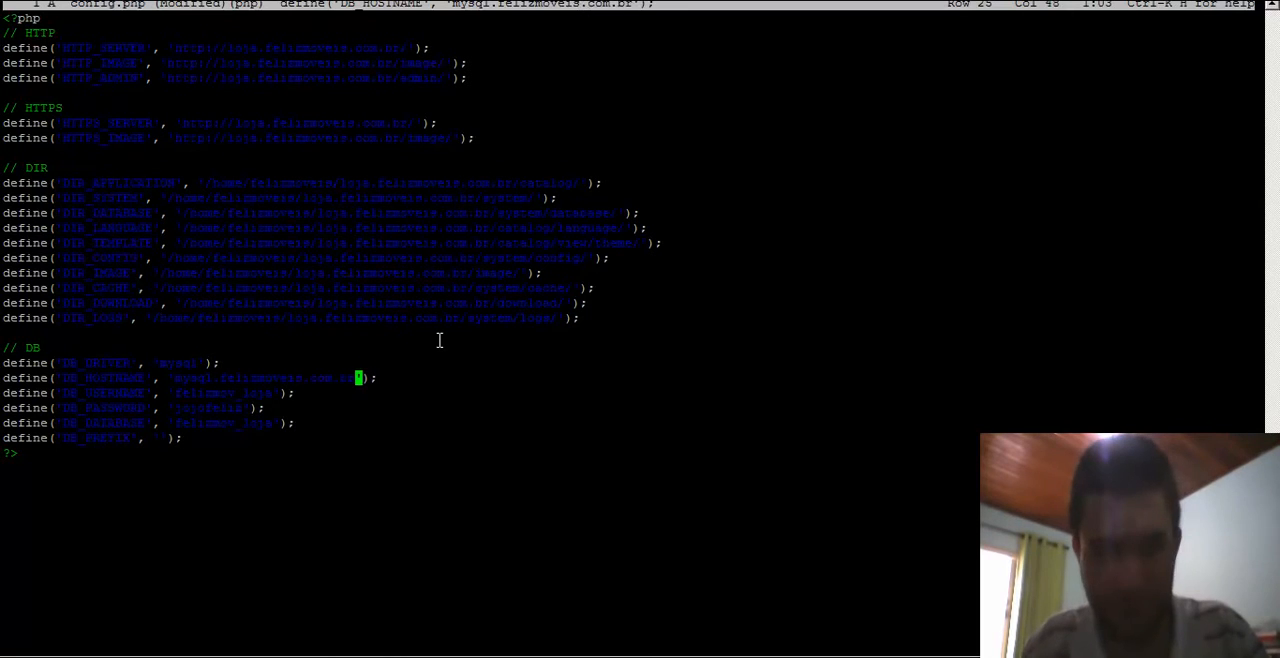
- Set DB_USERNAME in config.php to felizmoveis
key("Down")
key("BackSpace")
key("BackSpace")
key("BackSpace")
key("BackSpace")
key("BackSpace")
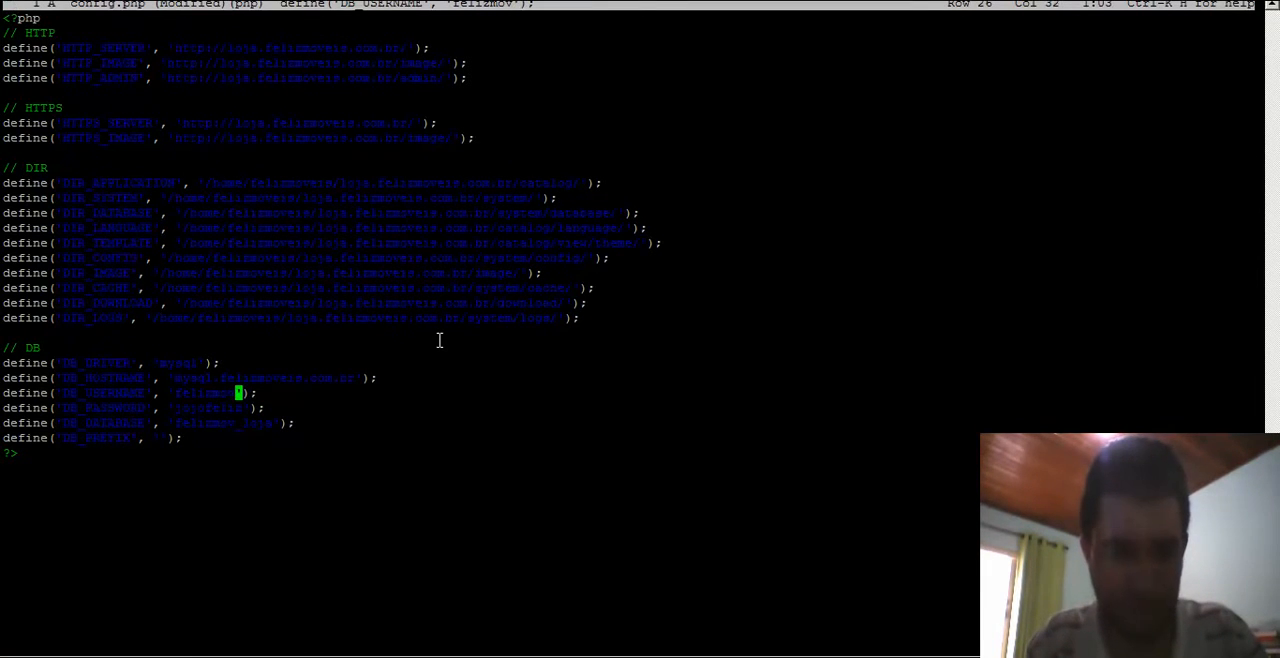
type("eis")
- Replace the DB_PASSWORD value in config.php with the new database password
key("Down")
key("BackSpace")
key("BackSpace")
key("BackSpace")
key("BackSpace")
key("BackSpace")
key("BackSpace")
key("BackSpace")
key("BackSpace")
type("tutorial")
- Set DB_DATABASE in config.php to felizmoveis_loja
key("Down")
key("Right")
key("Right")
key("Right")
key("Right")
key("BackSpace")
key("BackSpace")
key("BackSpace")
key("BackSpace")
key("BackSpace")
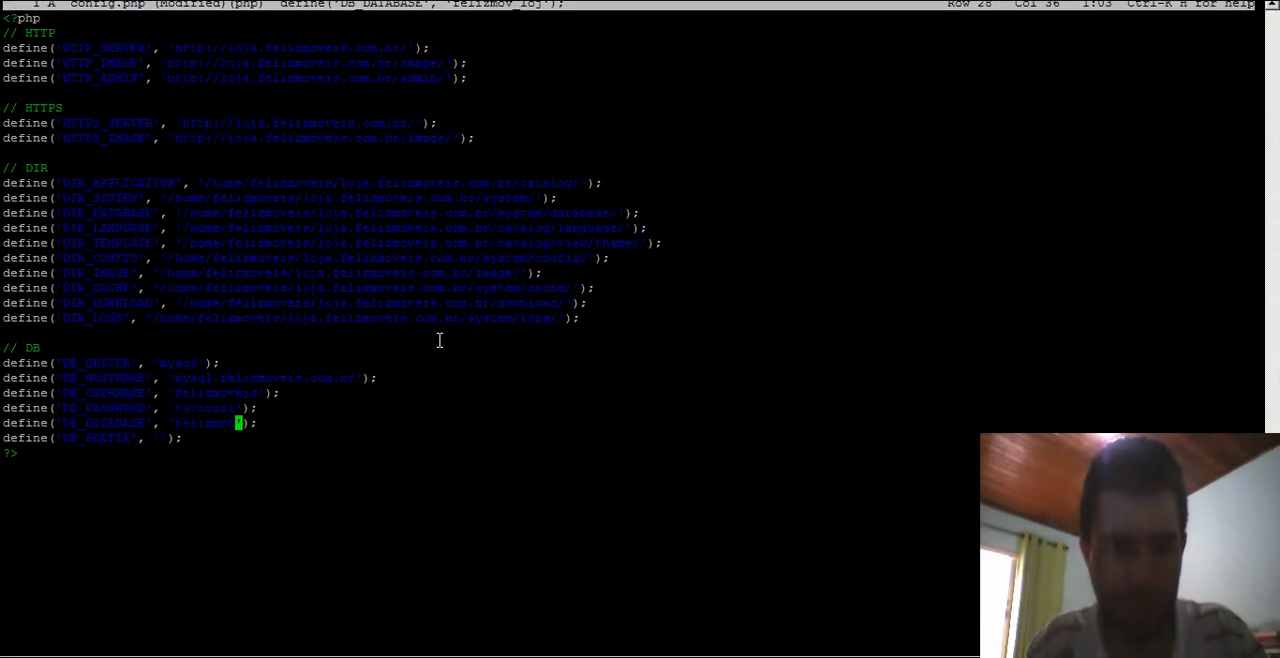
type("eis_loja")
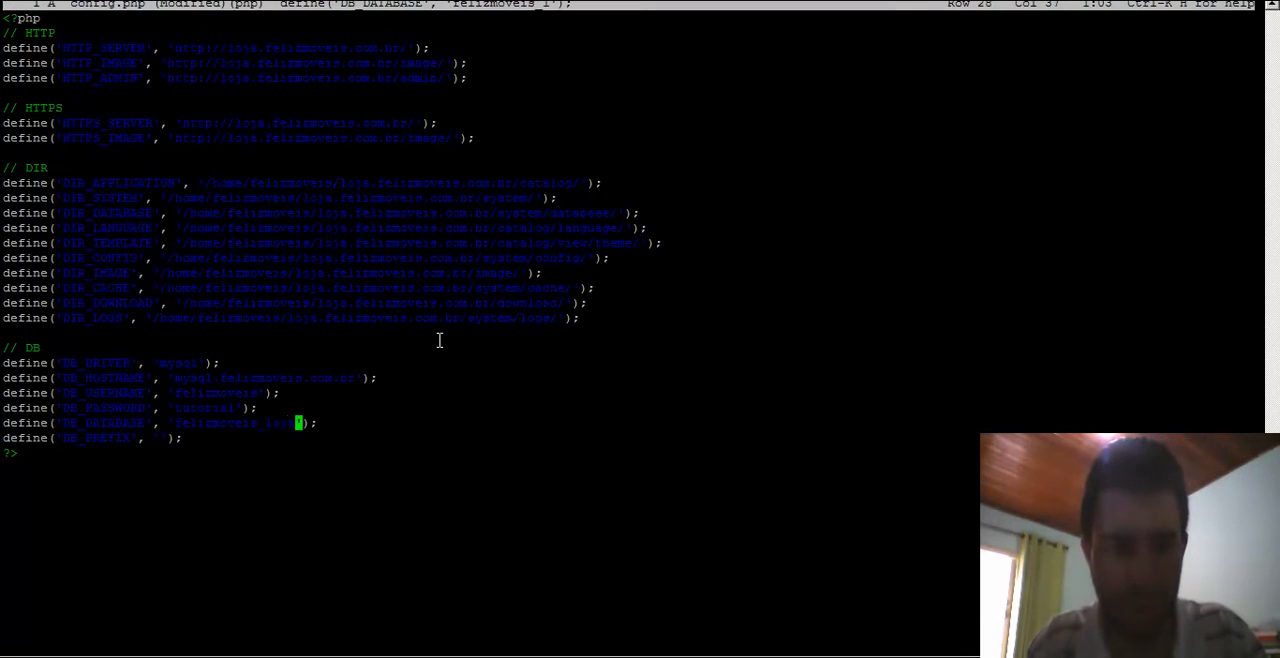
- Save config.php and close the editor
key("Up")
key("Up")
key("Up")
key("Down")
key("Down")
key("Down")
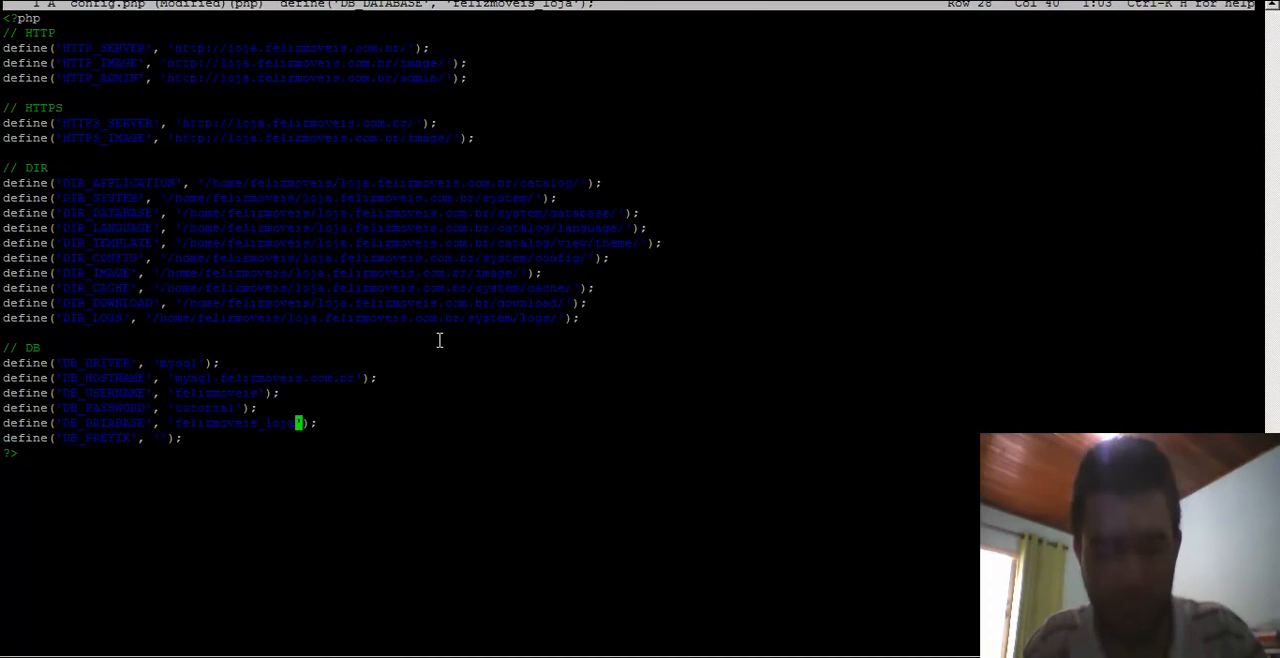
key("ctrl+k")
key("x")
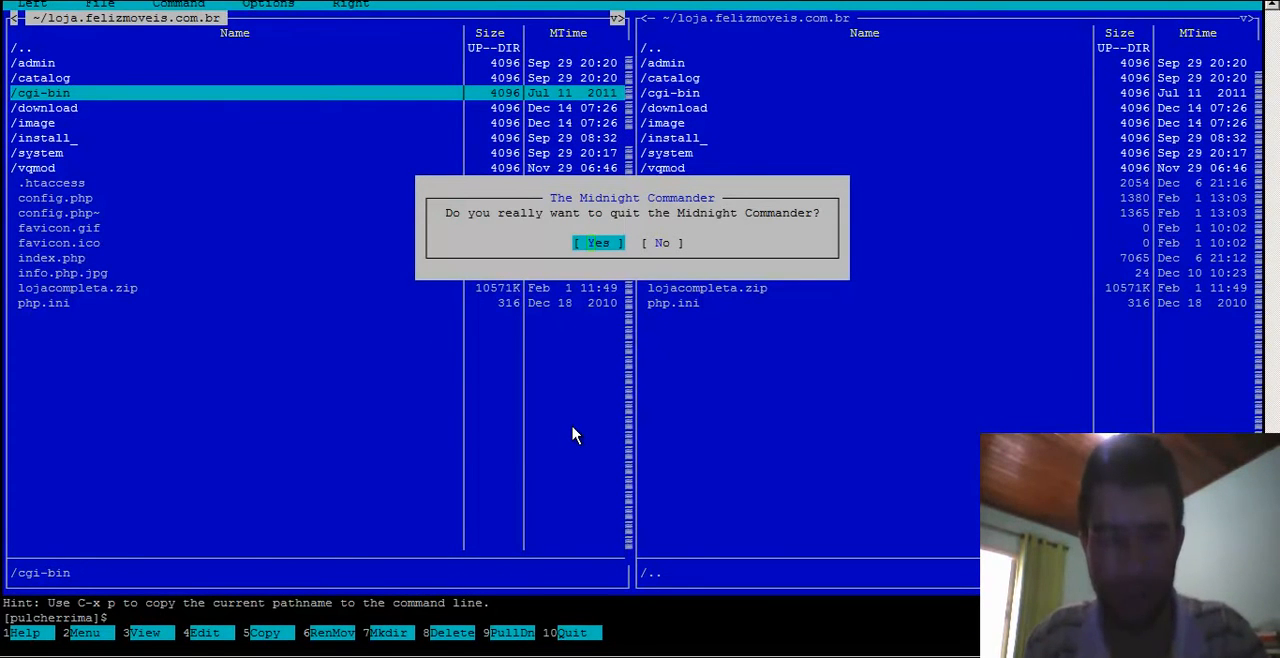
- Quit the file manager and scroll through the migrated storefront homepage in the browser to check it
key("Return")
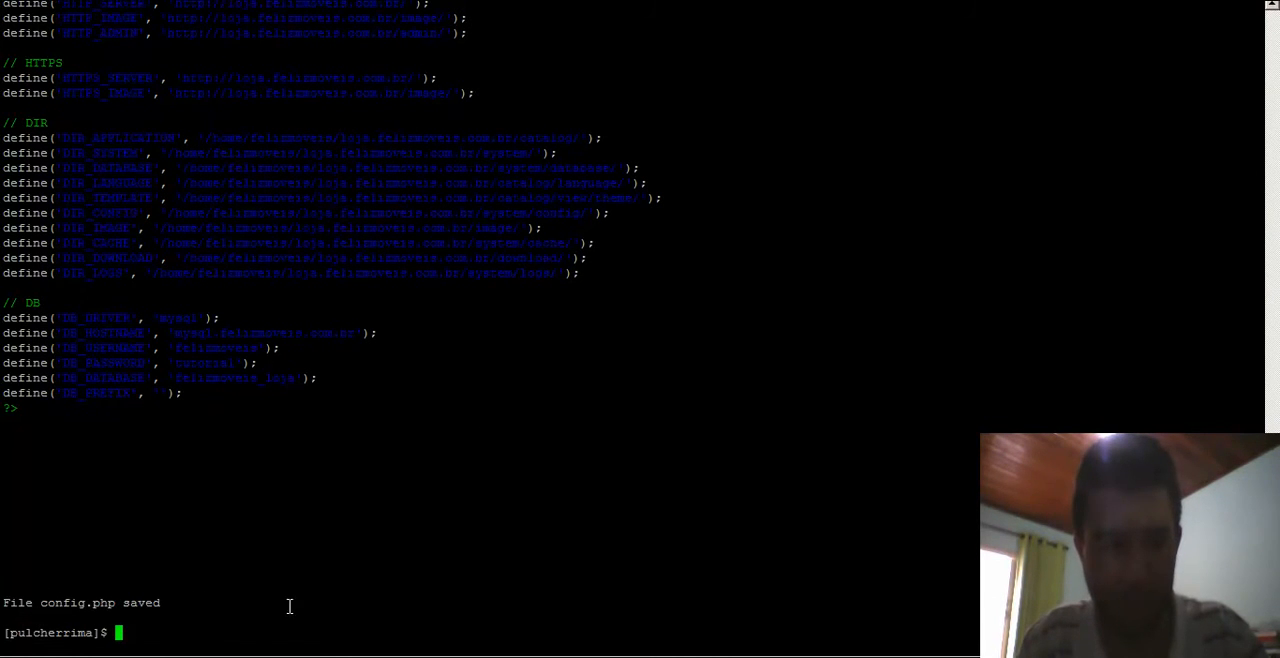
key("alt+Tab")
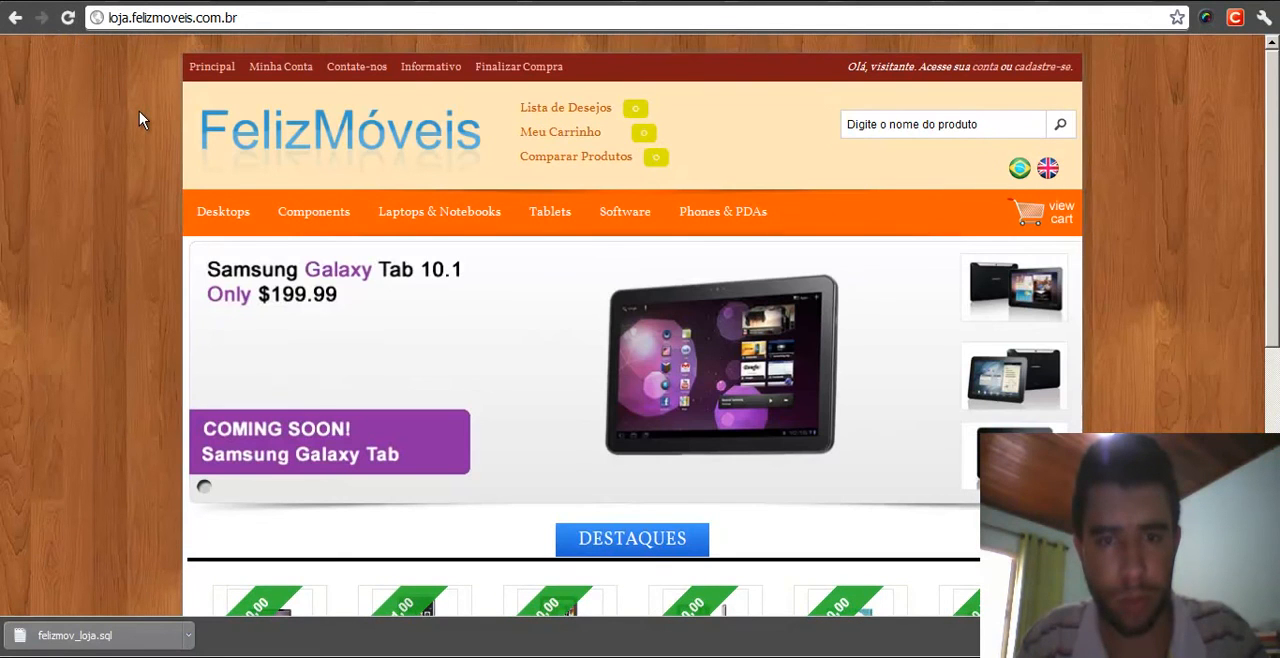
middle_click(138, 92)
middle_click(130, 308)
middle_click(130, 328)
middle_click(143, 87)
middle_click(82, 138)
middle_click(82, 330)
middle_click(96, 322)
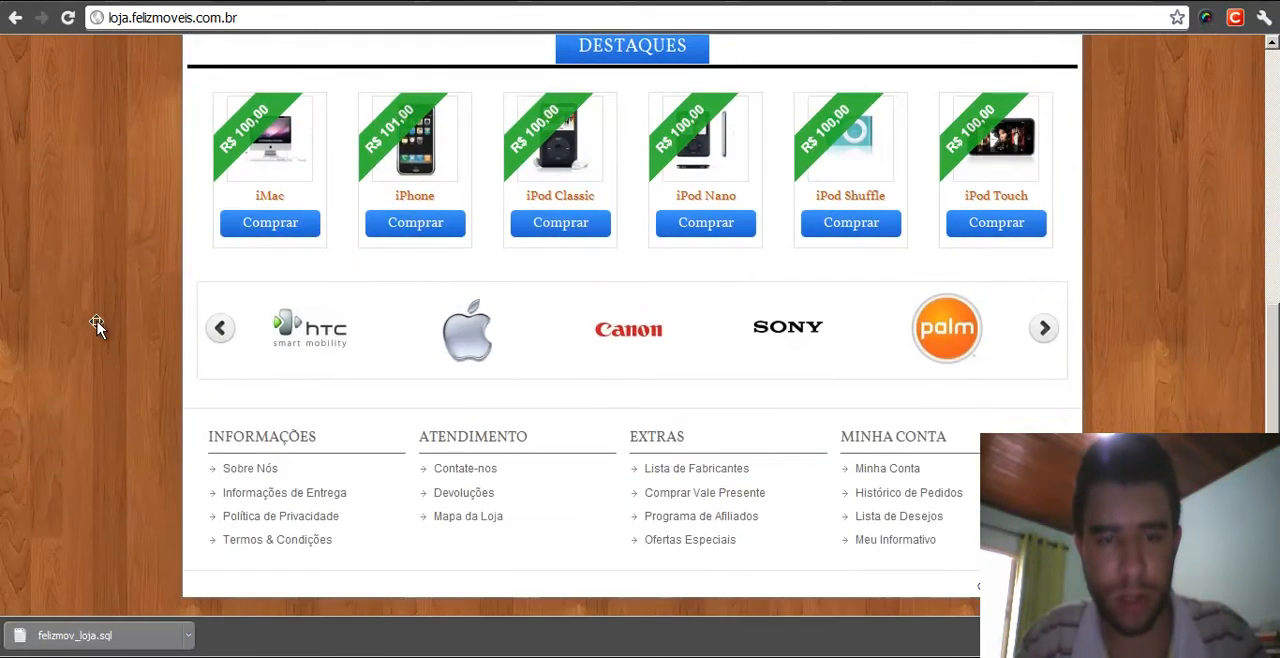
middle_click(121, 119)
- Open the store's /admin page at loja.felizmoveis.com.br/admin
left_click(308, 14)
type("/admin")
key("Return")
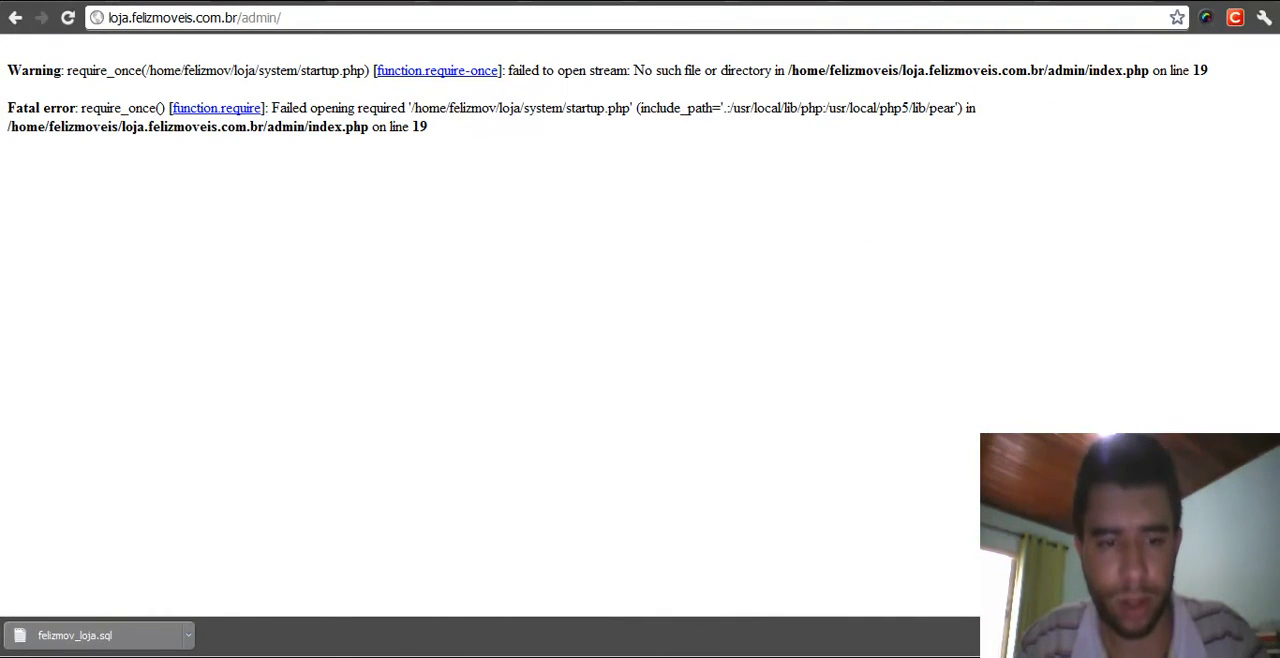
- Relaunch Midnight Commander, enter the admin folder and open its config.php in the editor
key("alt+Tab")
type("mc")
key("Return")
key("Down")
key("Down")
key("Down")
key("Down")
key("Return")
key("Return")
key("Down")
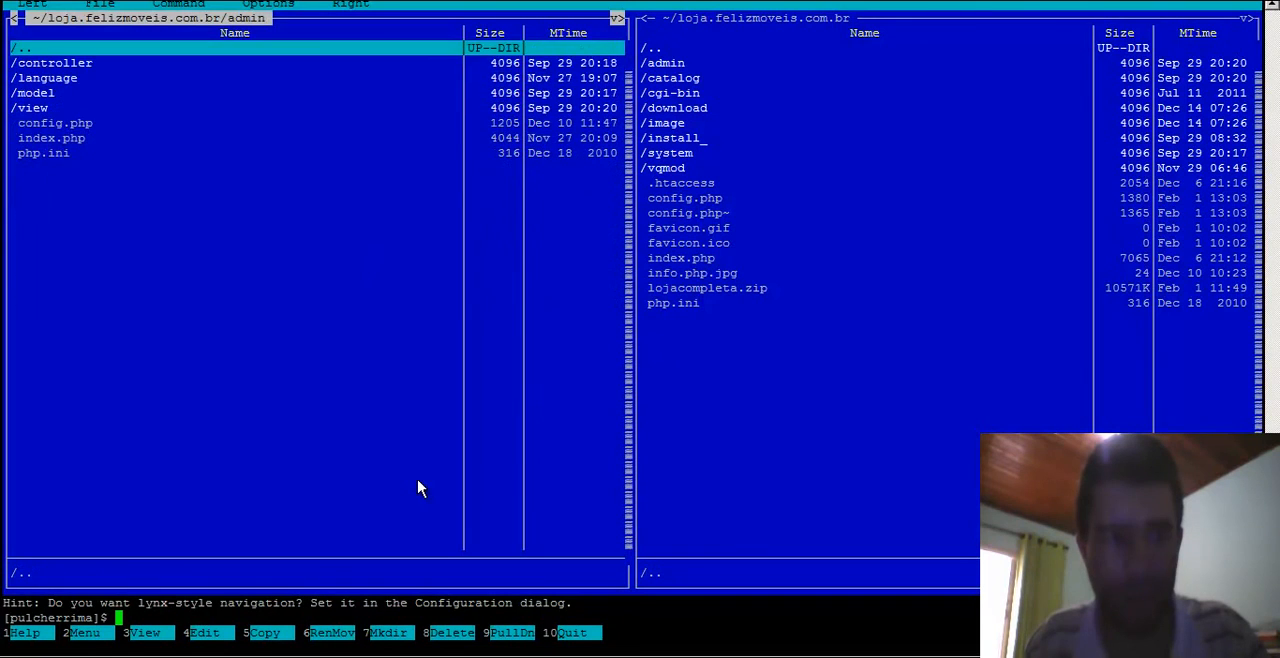
key("Down")
key("Down")
key("Down")
key("Down")
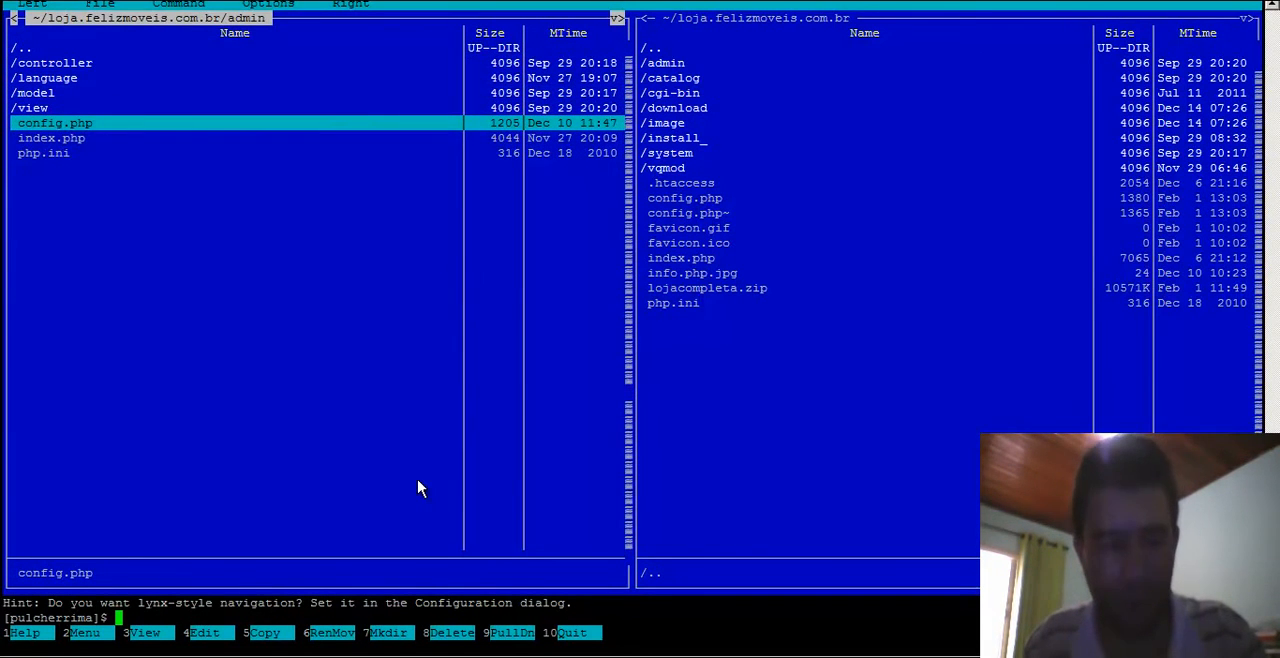
key("F4")
- Correct the home folder in the DIR_APPLICATION path to /home/felizmoveis
key("Up")
key("Up")
key("Up")
key("Up")
key("Up")
key("Up")
key("Up")
key("Up")
key("Up")
key("Up")
key("Up")
key("Up")
key("Up")
key("Up")
key("Up")
key("Up")
key("Up")
key("Up")
key("Up")
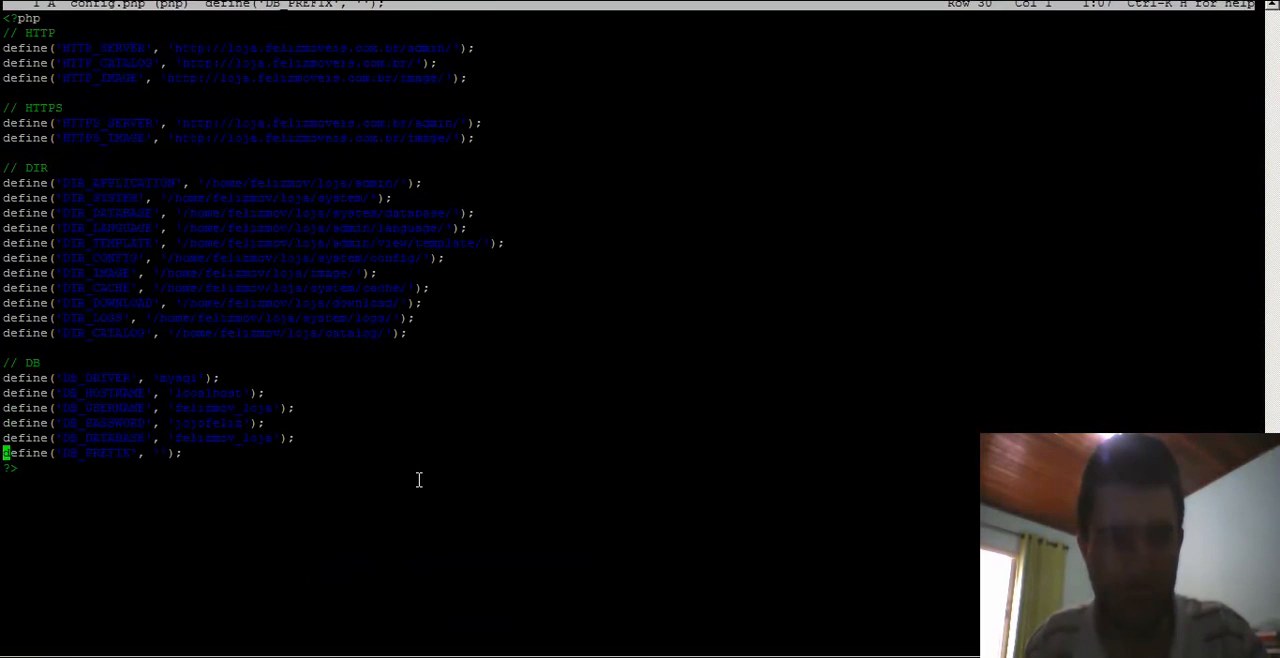
key("Right")
key("Right")
key("Right")
key("Right")
key("Right")
key("Right")
key("Right")
key("Right")
key("Right")
key("Right")
key("Right")
key("Right")
key("Right")
key("Right")
key("Right")
key("Right")
key("Right")
key("Right")
key("Right")
key("Right")
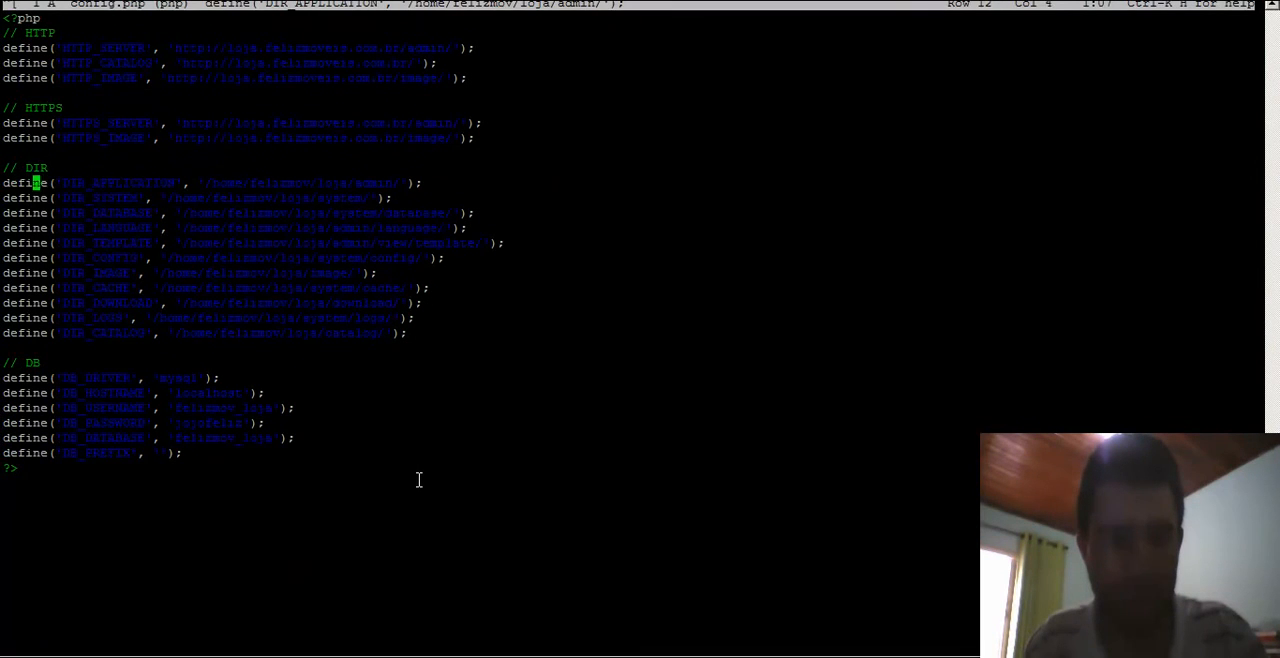
key("Left")
type("eis")
key("Right")
key("Right")
key("Right")
key("Right")
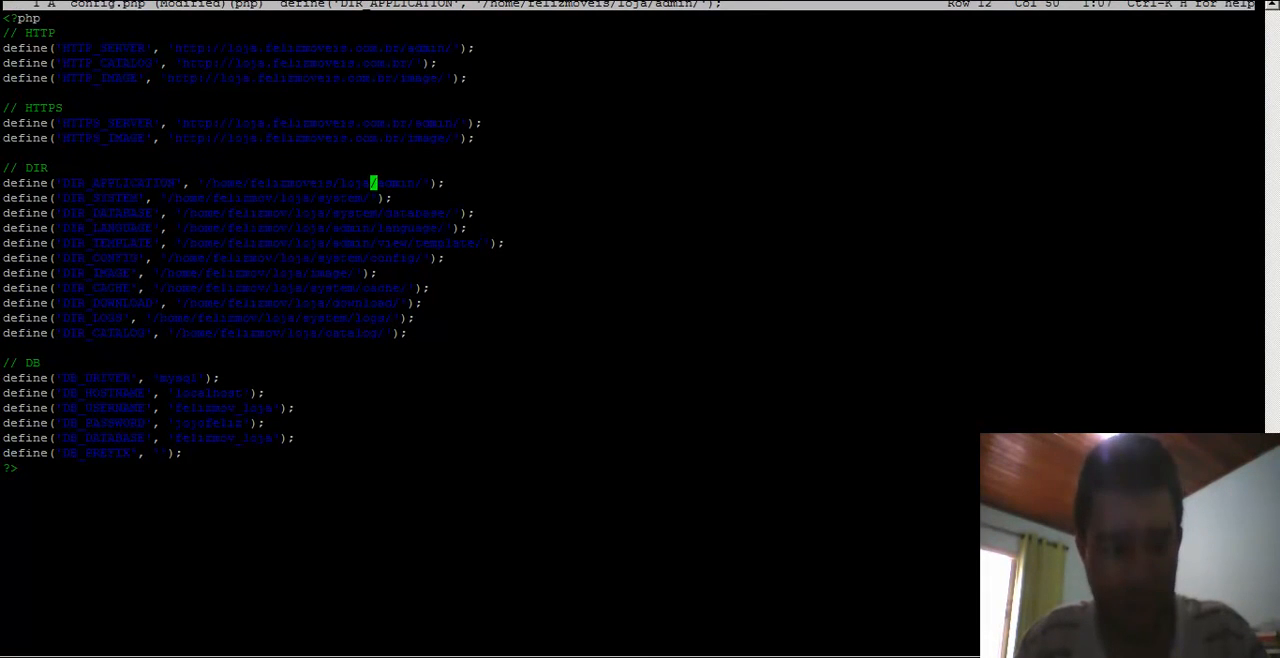
- Copy the text .felizmoveis.com.br to the clipboard using the Run dialog
key("super+r")
type(".f")
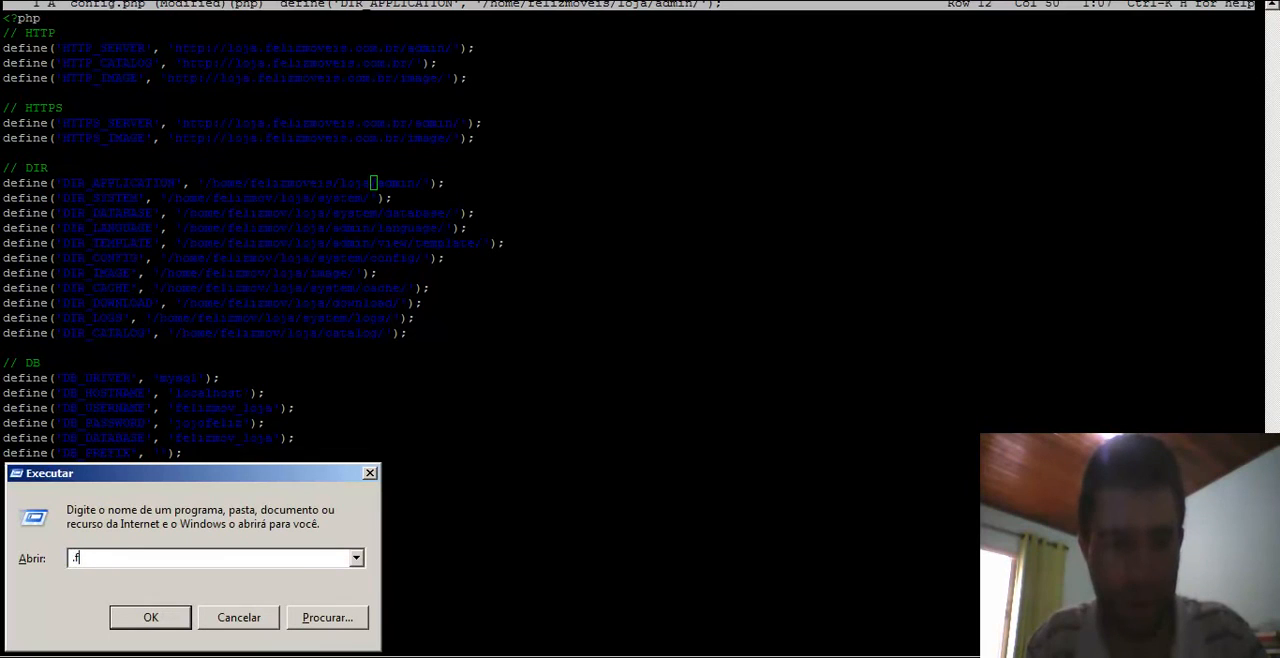
type("elizmoveis.com.br")
key("shift+Home")
key("ctrl+c")
key("Escape")
- Paste the domain into the DIR paths so they point to /home/felizmoveis/loja.felizmoveis.com.br, and update the DB settings to the new server values
key("shift+Insert")
key("Down")
key("Left")
key("Left")
key("Left")
key("Left")
key("Left")
key("Left")
key("Left")
key("Left")
key("Left")
key("Left")
key("Left")
key("Left")
key("Left")
key("Left")
key("Right")
key("Right")
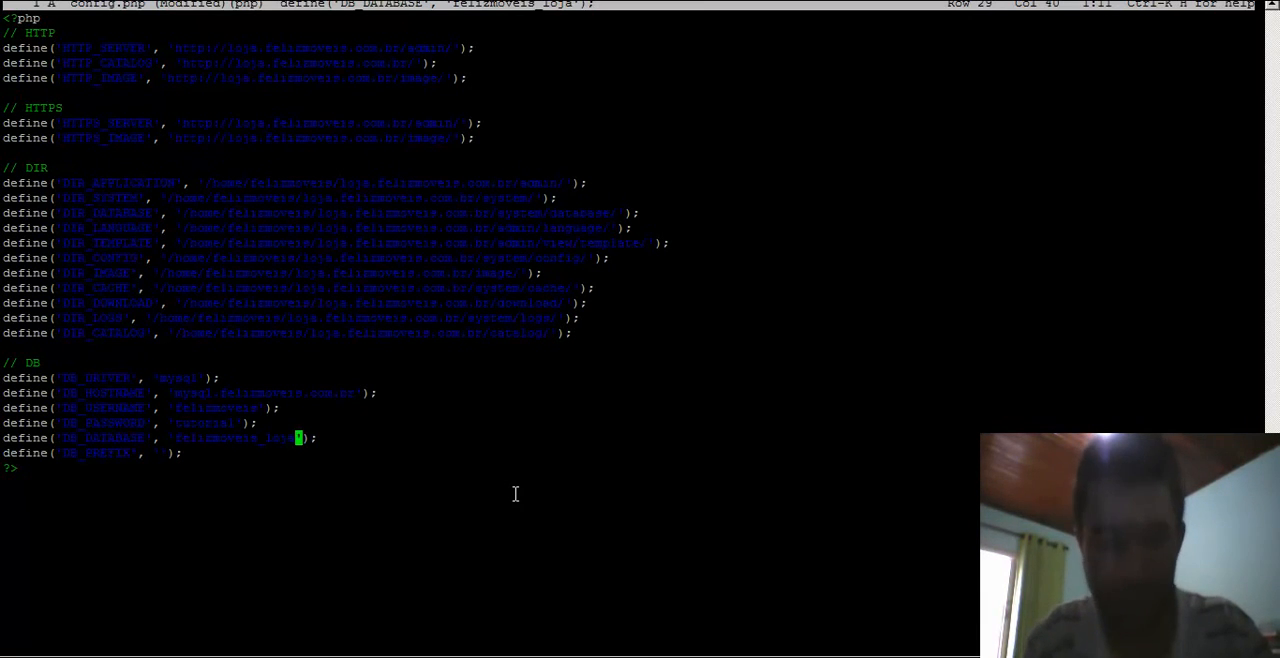
- Save admin config.php, close the editor and quit Midnight Commander
key("ctrl+k")
key("x")
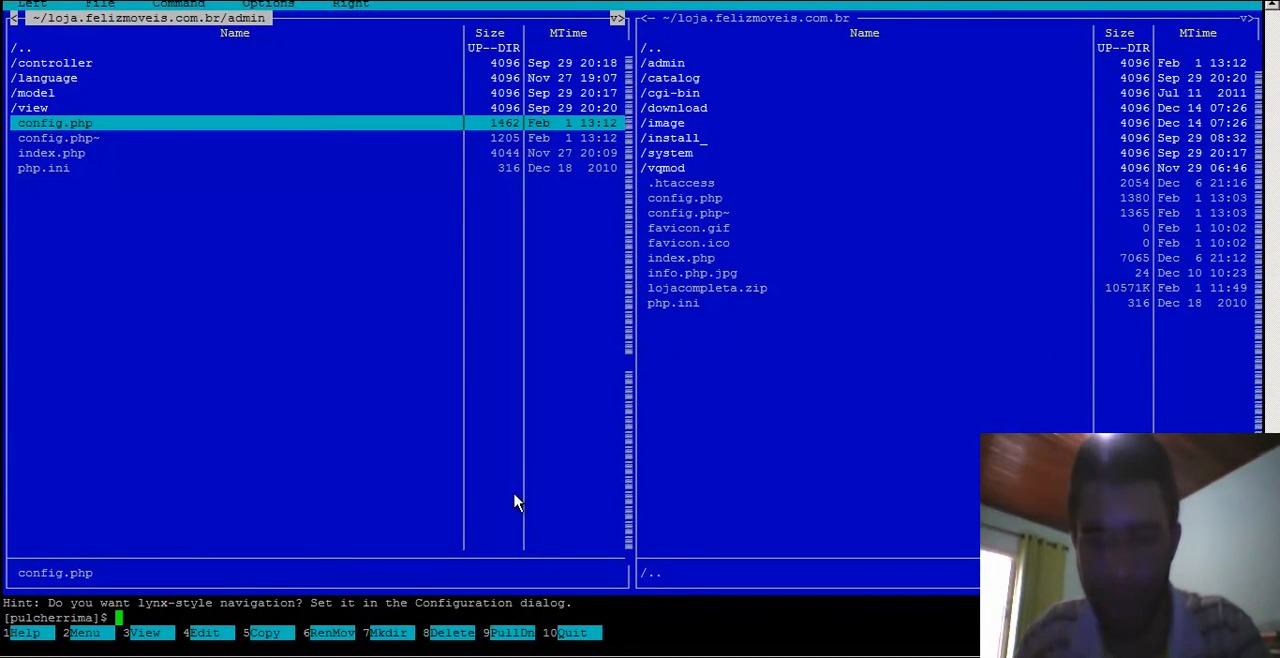
key("F10")
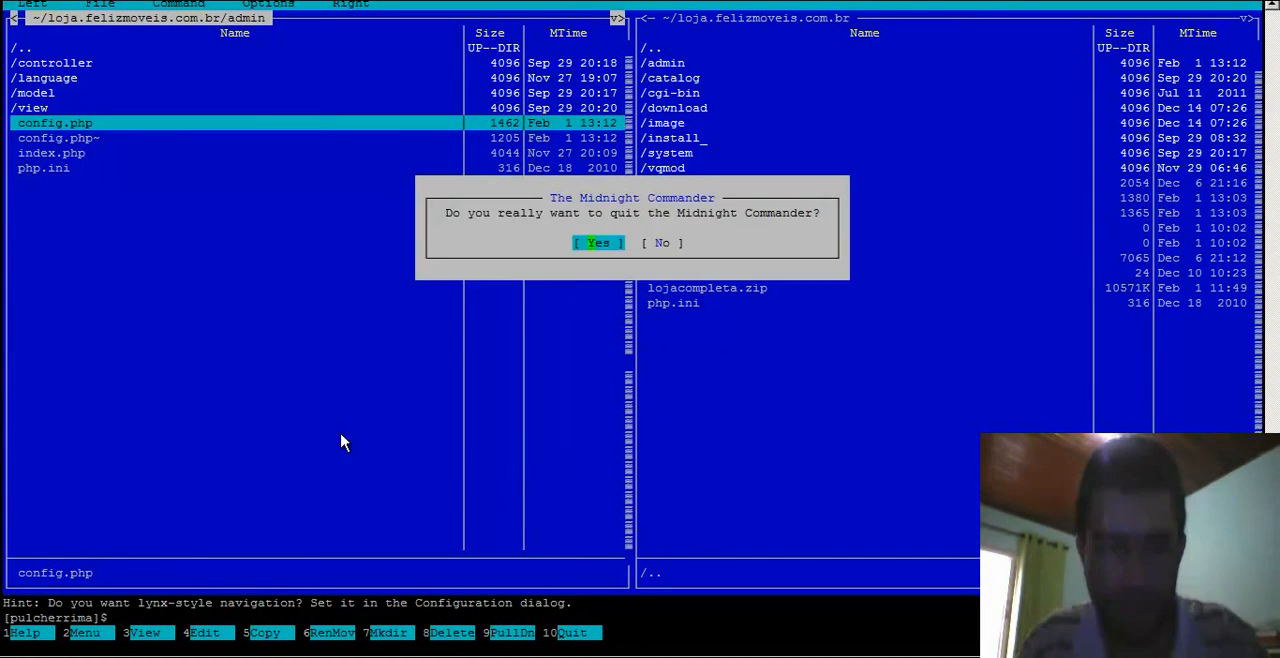
key("Return")
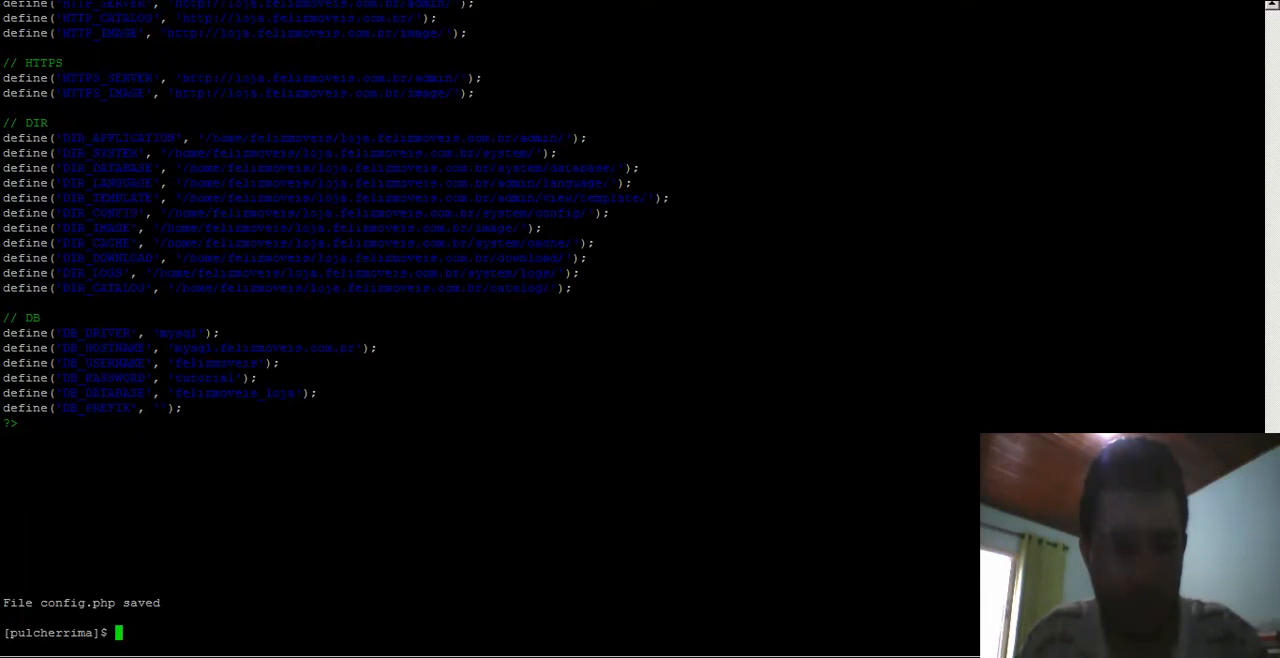
- Switch to the browser and reload the store's admin page
left_click(304, 656)
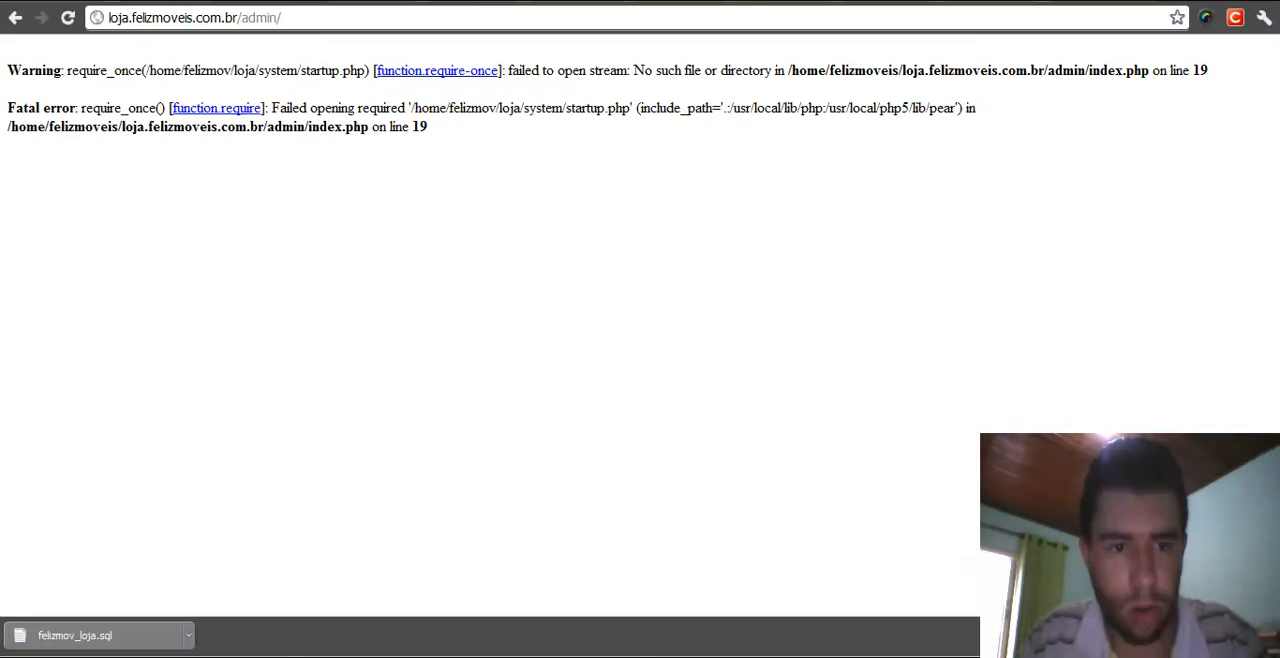
left_click(66, 24)
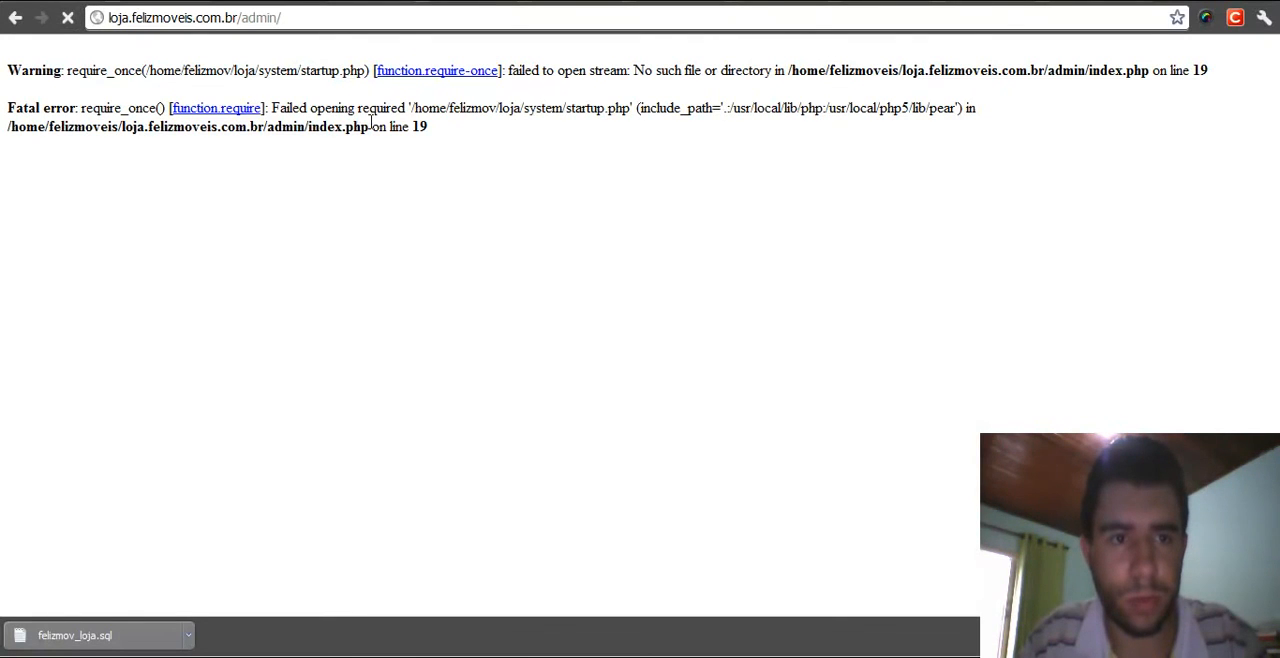